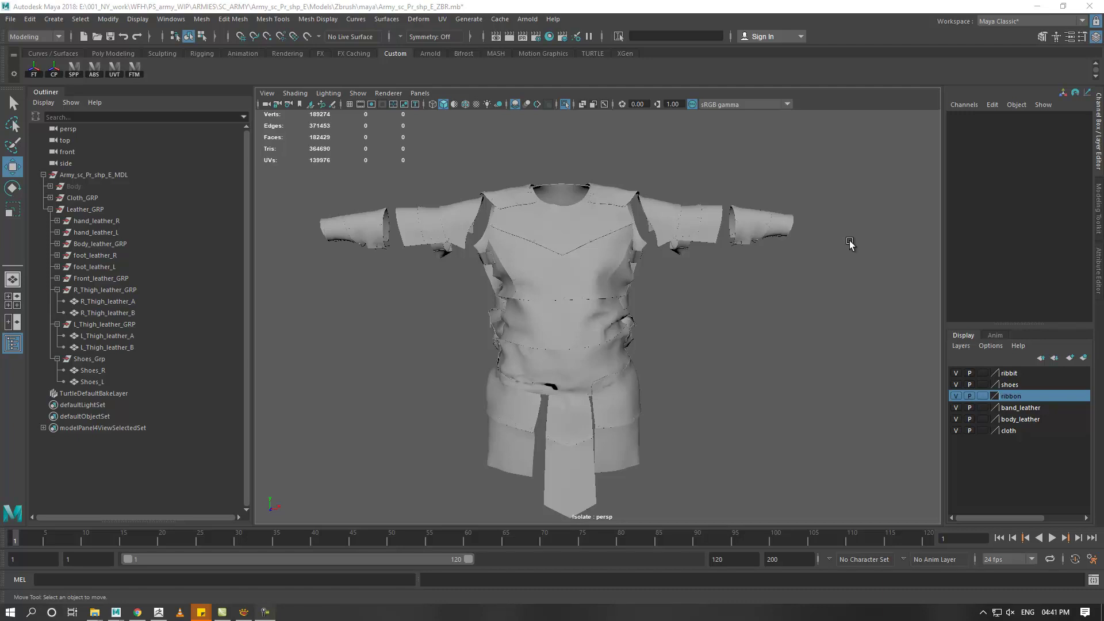
# - Orbit the armor to a side view and zoom in
pyautogui.moveTo(592, 246)
pyautogui.keyDown('alt'); pyautogui.mouseDown()
pyautogui.moveTo(458, 248)
pyautogui.moveTo(594, 239)
pyautogui.moveTo(582, 276)
pyautogui.moveTo(523, 264)
pyautogui.moveTo(560, 263)
pyautogui.mouseUp(); pyautogui.keyUp('alt')
pyautogui.scroll(1, 561, 262)
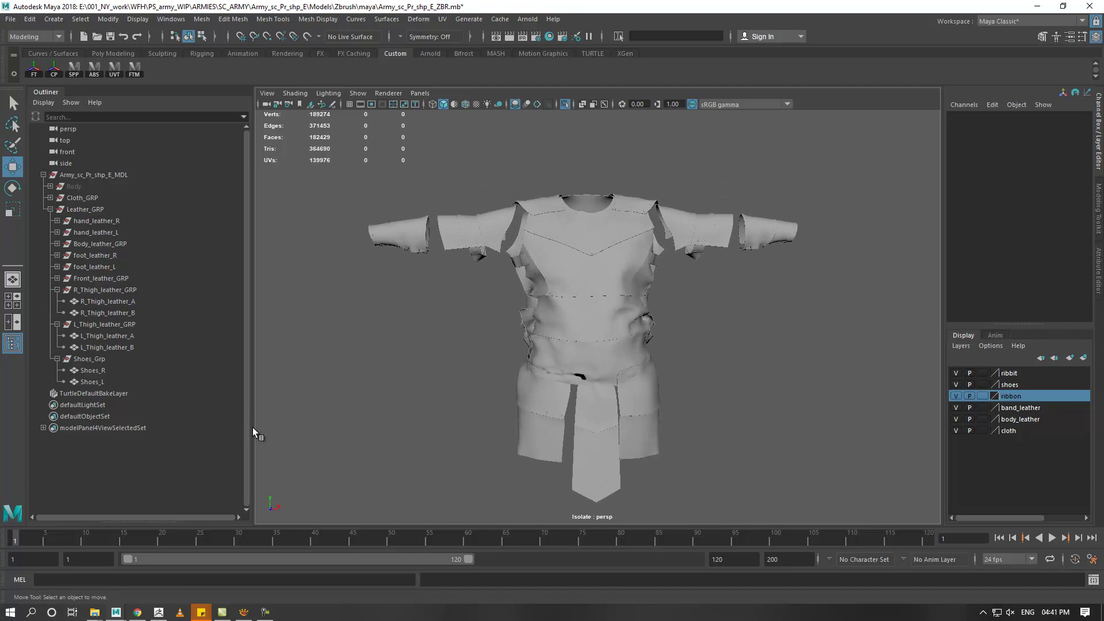
pyautogui.scroll(1, 492, 321)
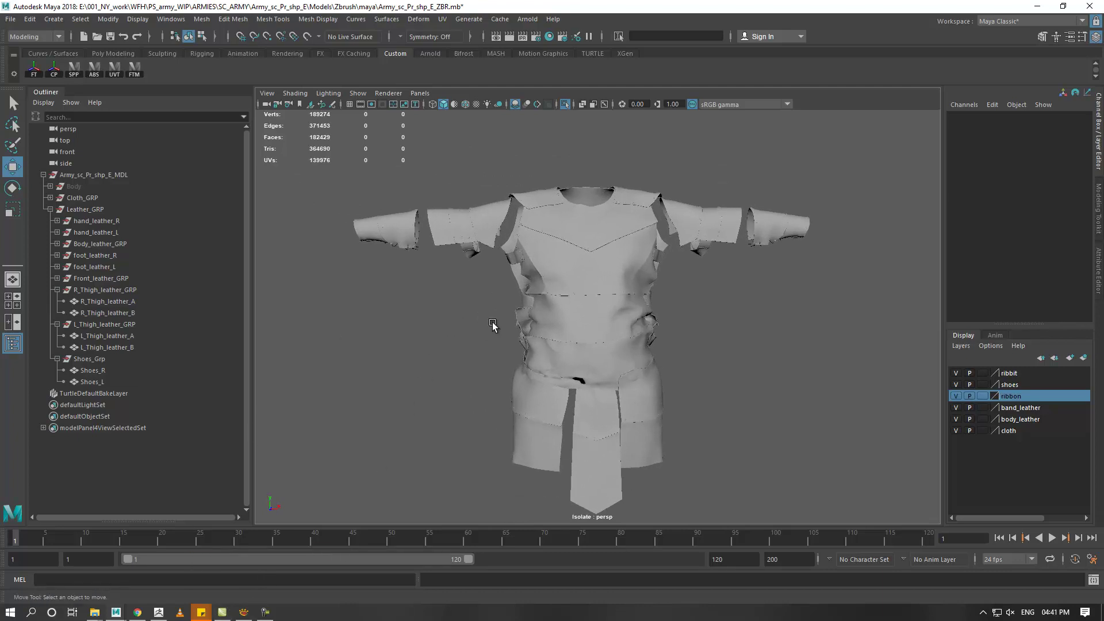
# - Write a new sticky note reading 'This is the File' and shrink its window
pyautogui.click(201, 612)
pyautogui.click(422, 555)
pyautogui.write('This is the Fik')
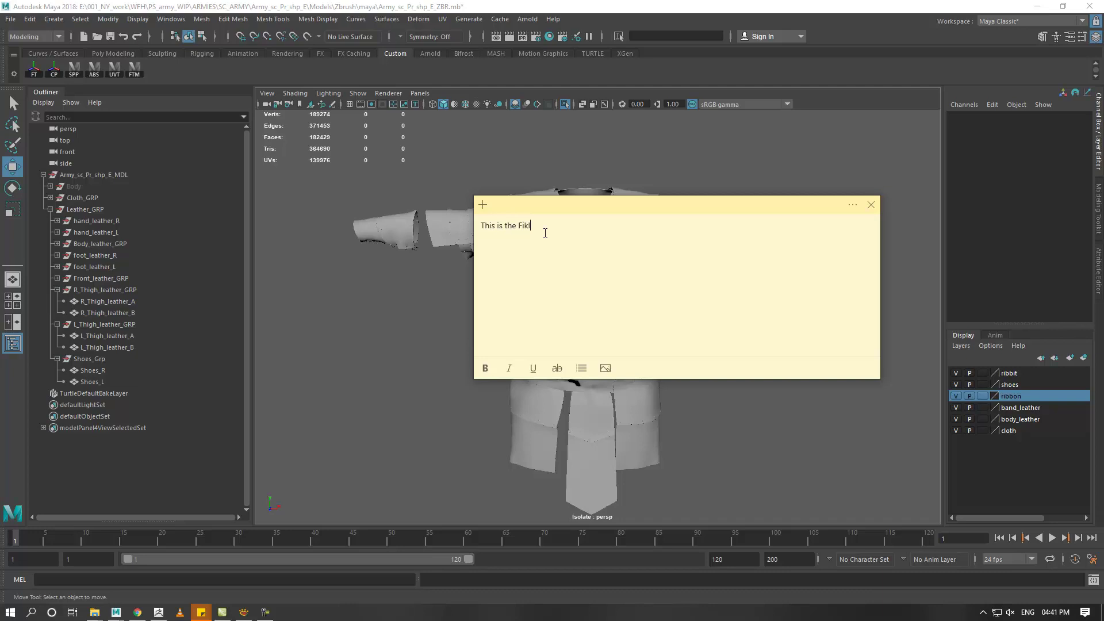
pyautogui.write('e File')
pyautogui.moveTo(879, 381); pyautogui.dragTo(747, 365)
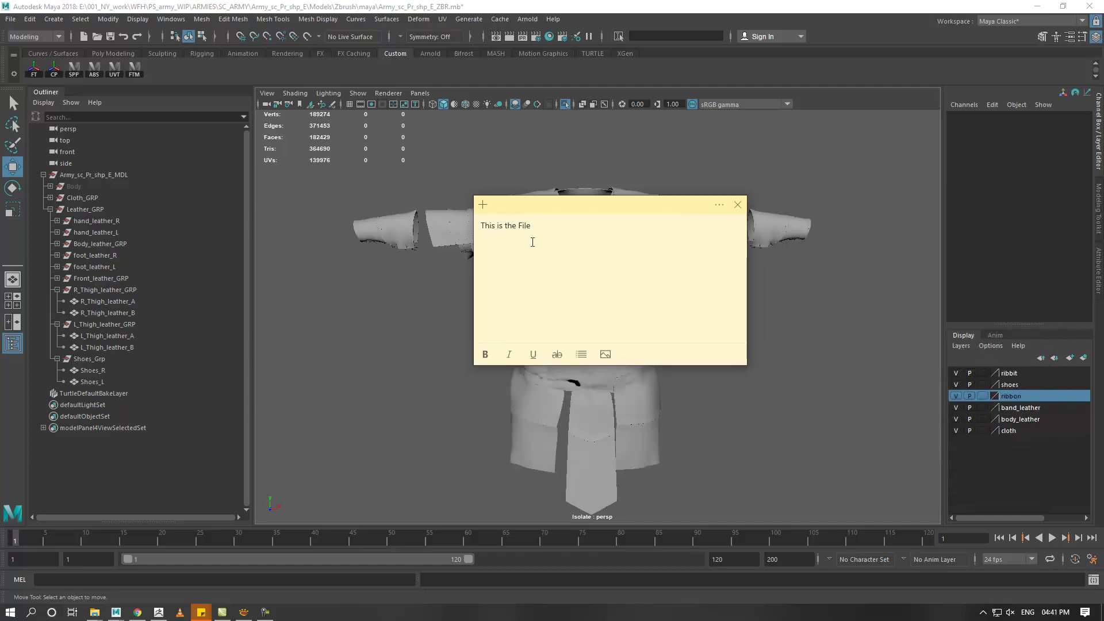
pyautogui.tripleClick(519, 234)
pyautogui.click(597, 248)
# - Back in Maya, orbit and frame the view on the lower chest leather piece
pyautogui.click(720, 163)
pyautogui.moveTo(613, 248)
pyautogui.keyDown('alt'); pyautogui.mouseDown()
pyautogui.moveTo(638, 274)
pyautogui.moveTo(532, 275)
pyautogui.moveTo(575, 263)
pyautogui.moveTo(314, 289)
pyautogui.moveTo(612, 293)
pyautogui.mouseUp(); pyautogui.keyUp('alt')
pyautogui.click(613, 276)
pyautogui.press('f')
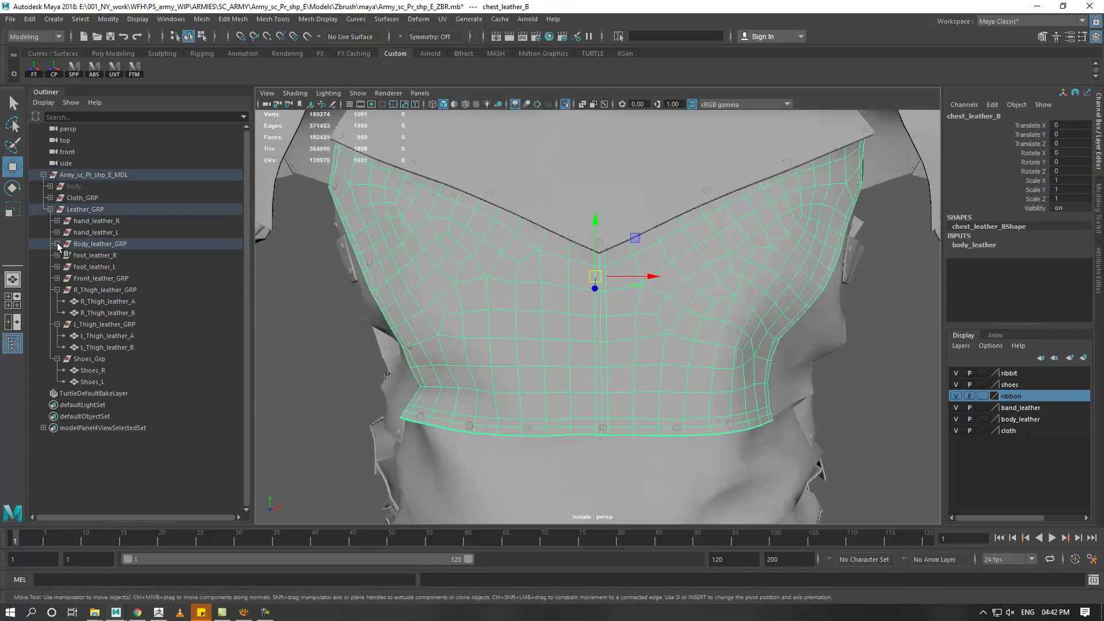
pyautogui.click(85, 243)
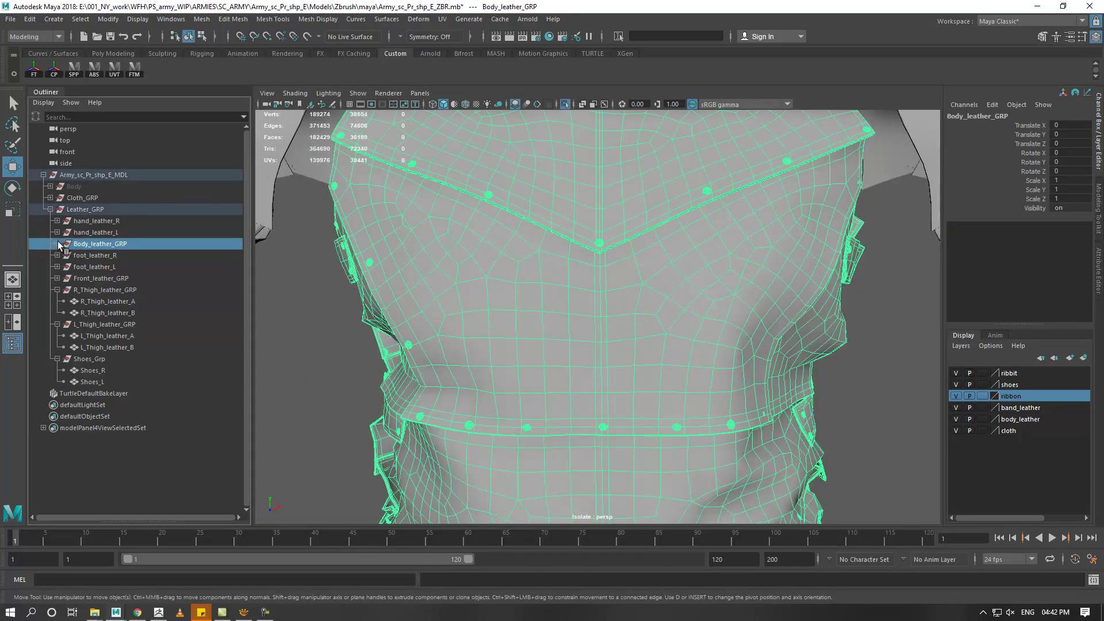
pyautogui.click(57, 243)
pyautogui.click(106, 256)
pyautogui.scroll(-5, 328, 273)
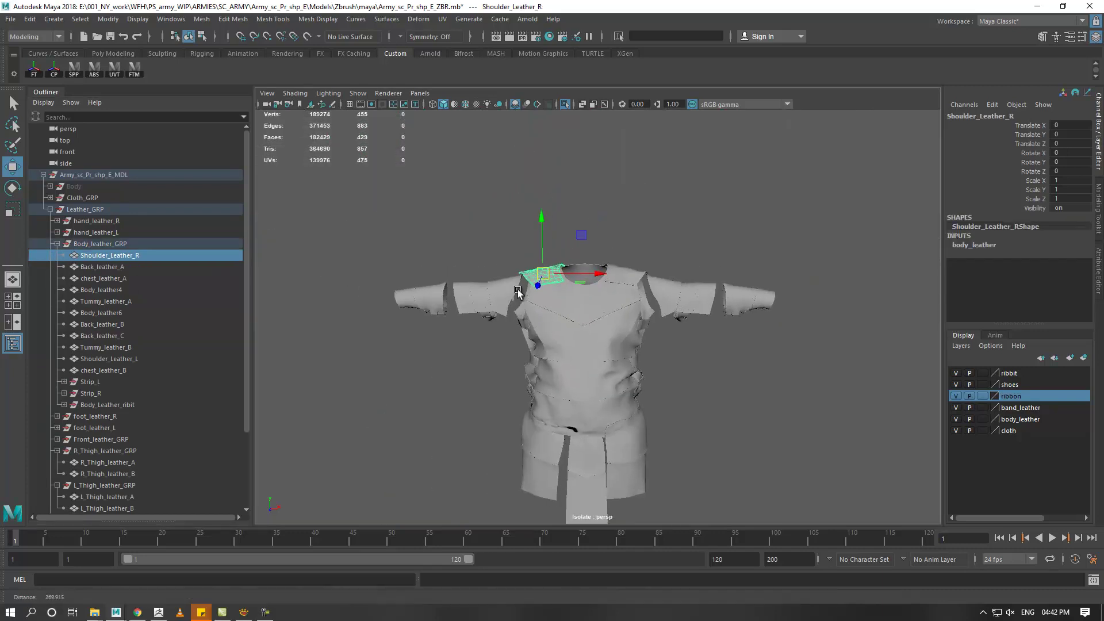
pyautogui.scroll(3, 576, 287)
pyautogui.click(627, 253)
pyautogui.click(505, 255)
pyautogui.click(637, 256)
pyautogui.click(555, 327)
pyautogui.click(519, 311)
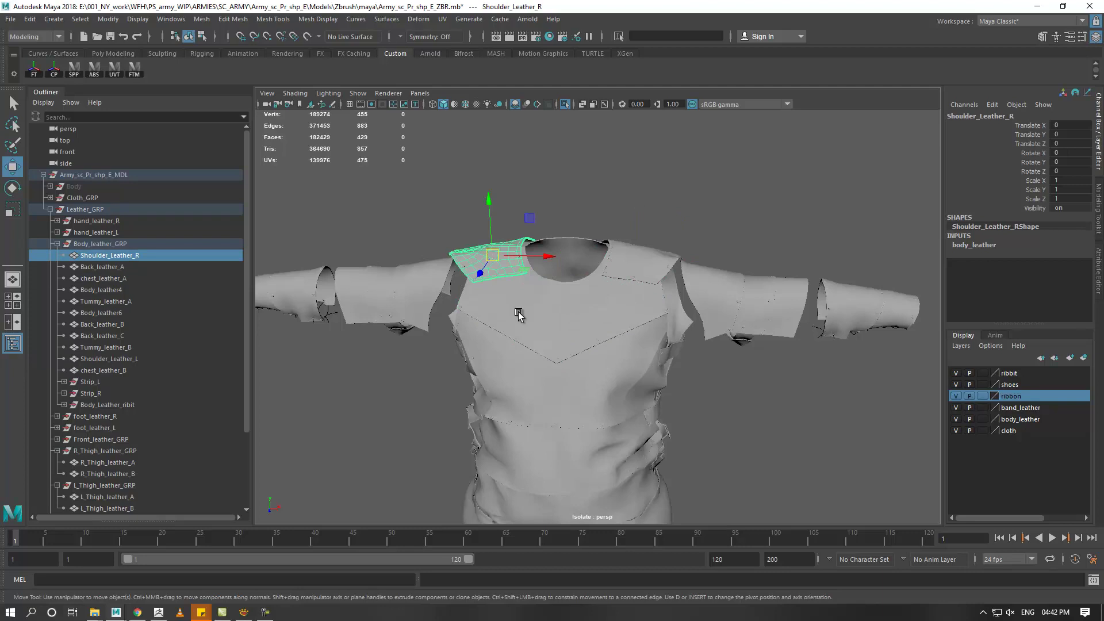
pyautogui.click(613, 367)
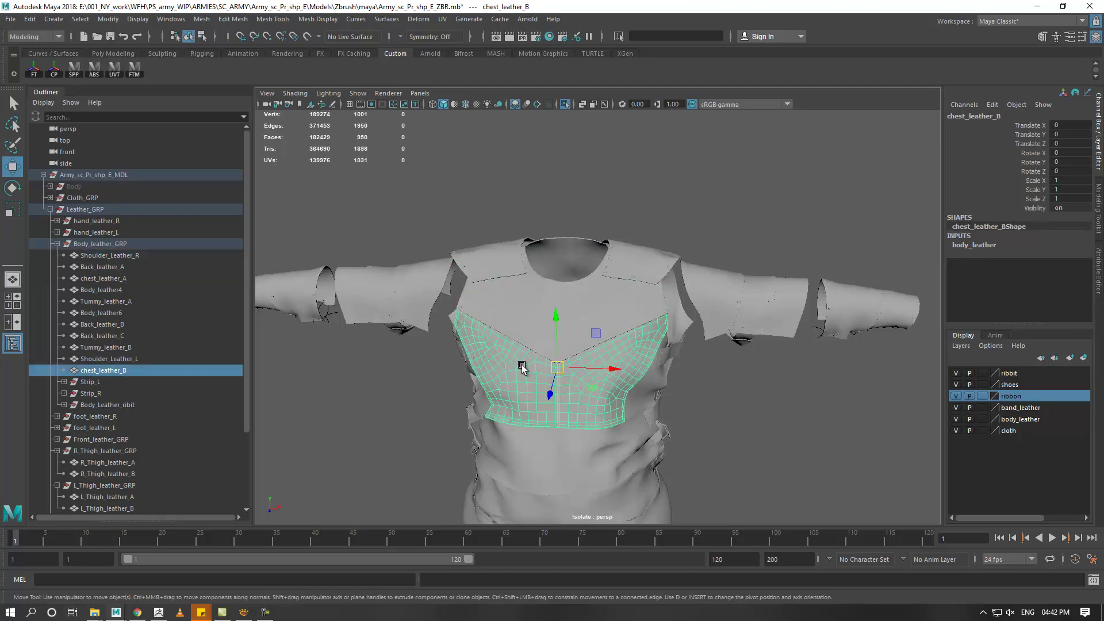
pyautogui.press('f')
pyautogui.click(568, 413)
pyautogui.press('f')
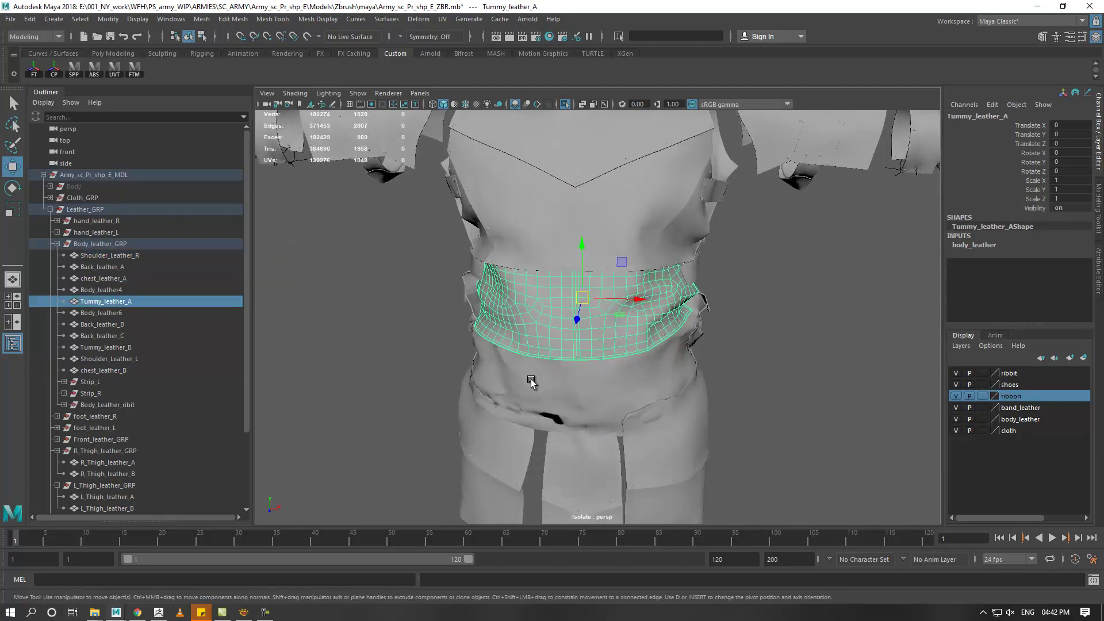
pyautogui.click(531, 379)
pyautogui.moveTo(534, 382)
pyautogui.keyDown('alt'); pyautogui.mouseDown()
pyautogui.moveTo(583, 357)
pyautogui.moveTo(407, 357)
pyautogui.mouseUp(); pyautogui.keyUp('alt')
pyautogui.click(732, 321)
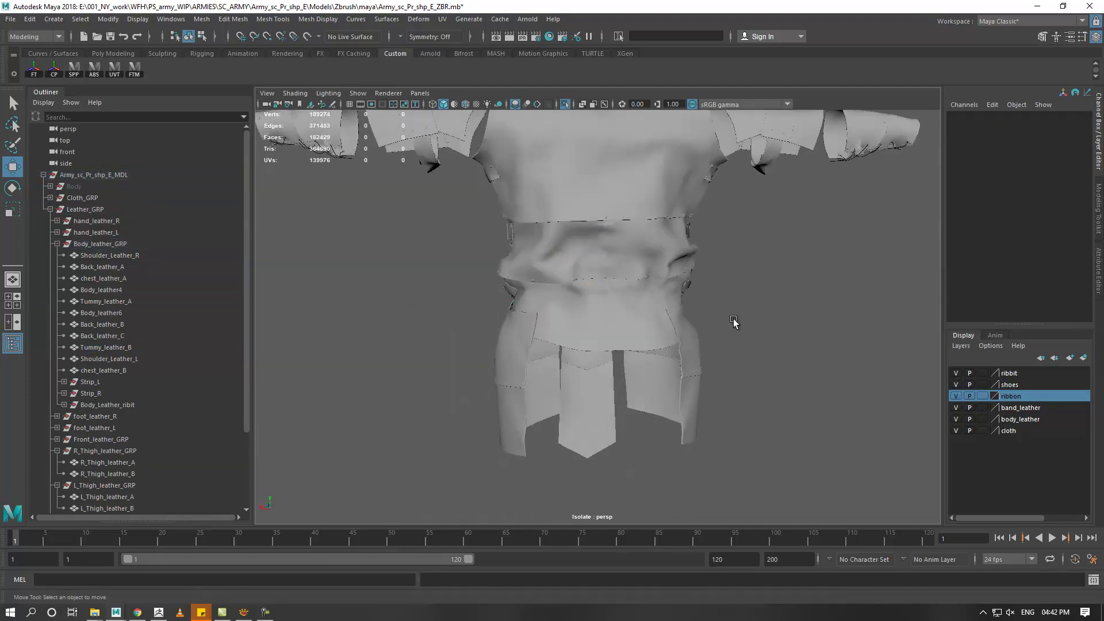
pyautogui.click(646, 308)
pyautogui.scroll(2, 574, 322)
pyautogui.click(635, 290)
pyautogui.click(616, 236)
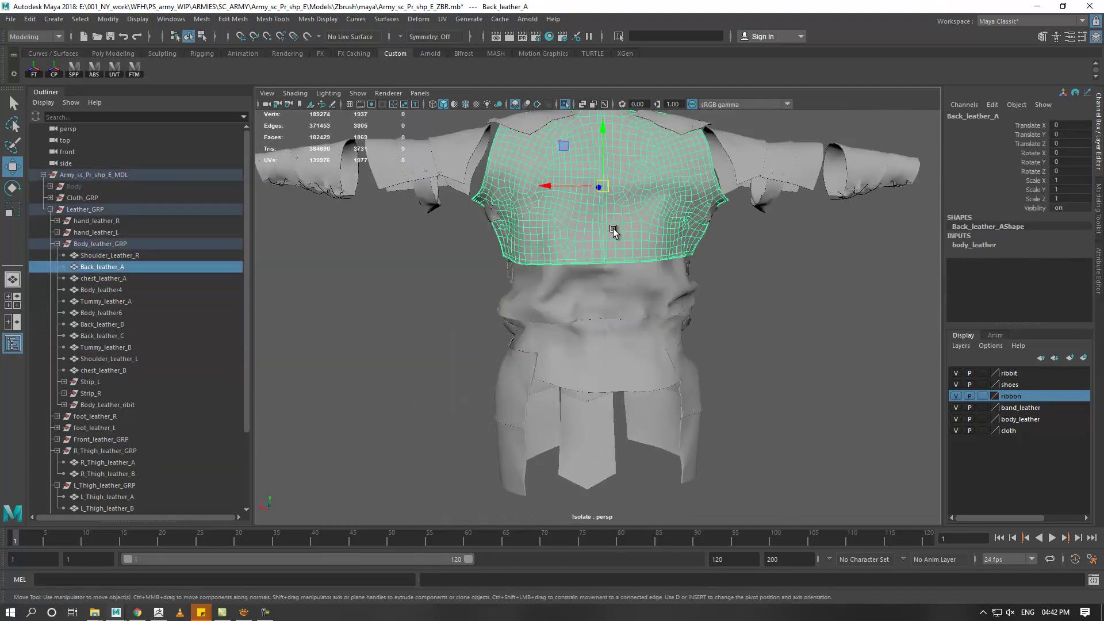
pyautogui.press('f')
pyautogui.click(544, 234)
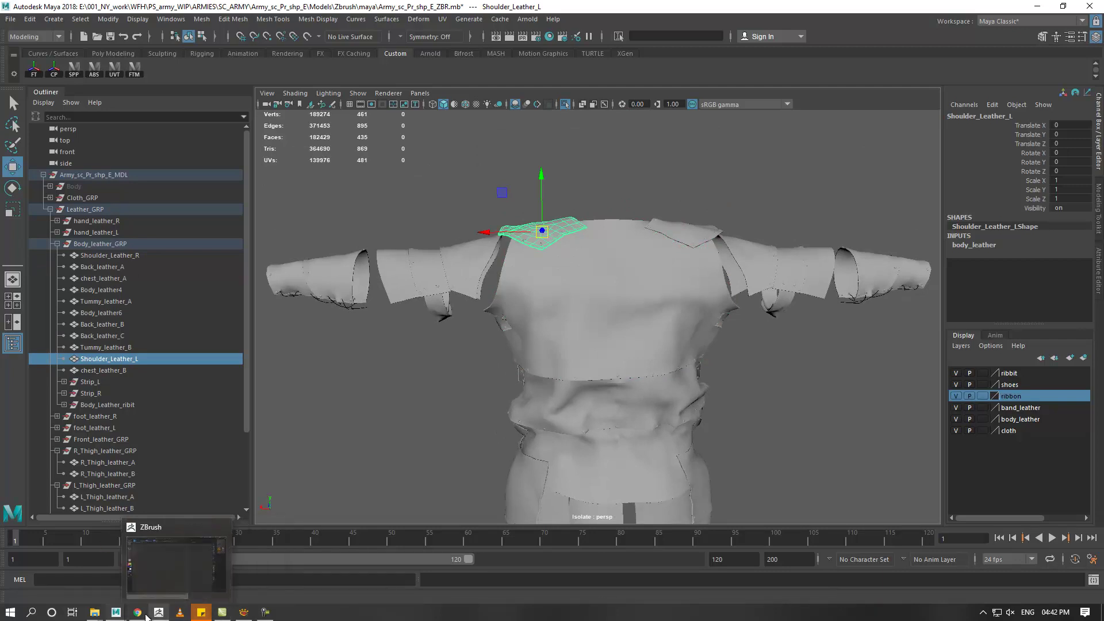
pyautogui.moveTo(201, 612)
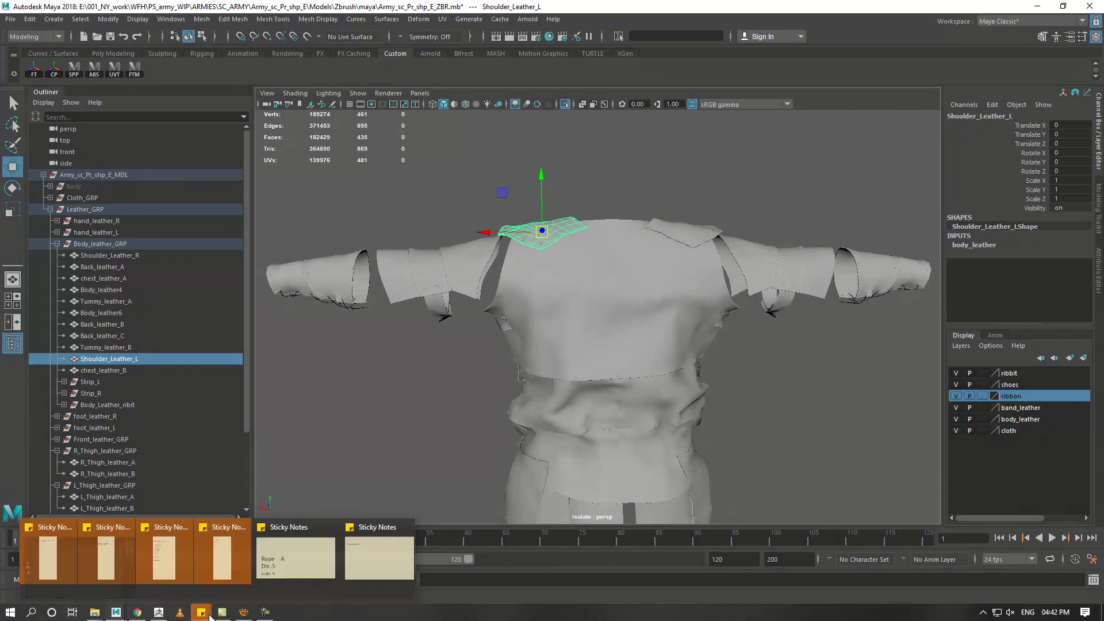
# - Replace the sticky note text with 'Nameing is must'
pyautogui.click(383, 555)
pyautogui.hotkey('ctrl', 'a')
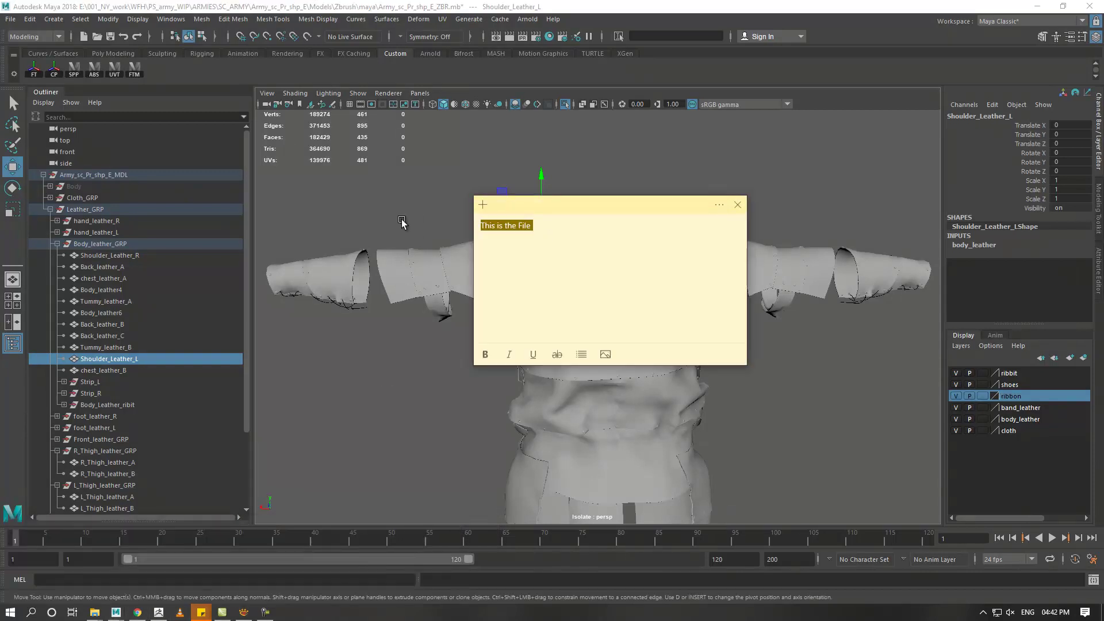
pyautogui.write('Nameing is must')
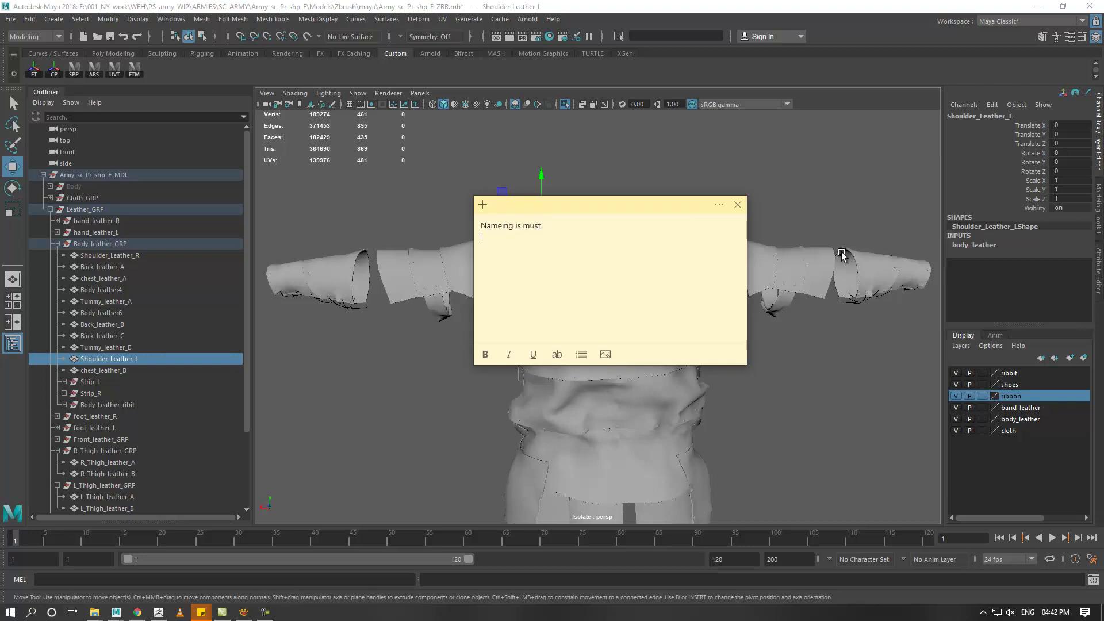
# - Back in Maya, select Shoulder_Leather_R and orbit the torso from back to front
pyautogui.click(792, 142)
pyautogui.scroll(3, 594, 327)
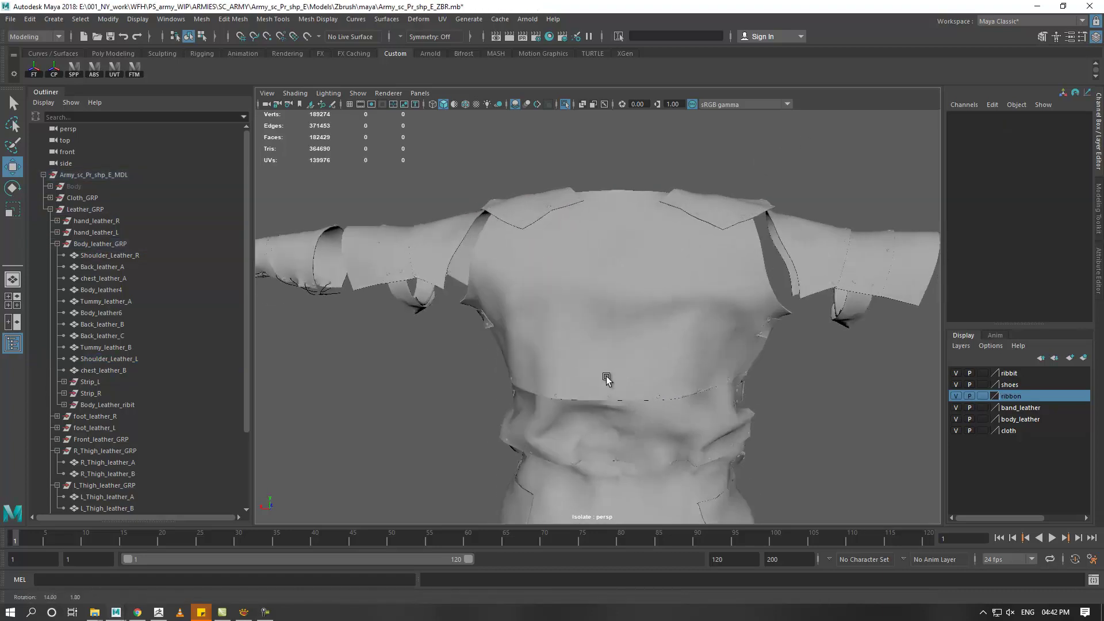
pyautogui.scroll(2, 615, 345)
pyautogui.click(121, 256)
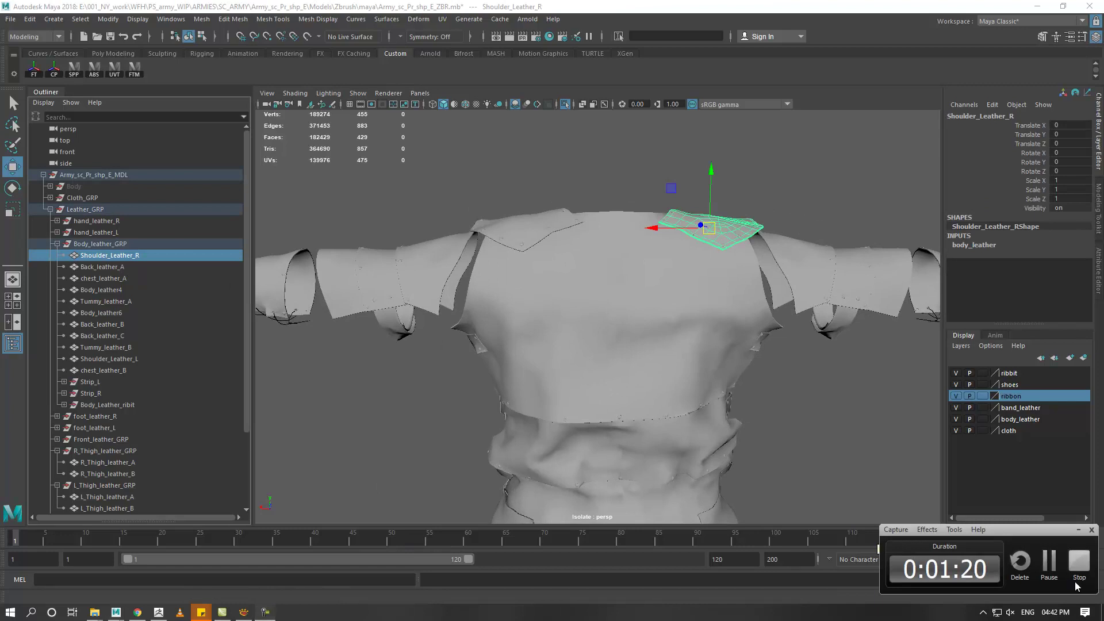
pyautogui.click(538, 265)
pyautogui.scroll(2, 589, 311)
pyautogui.moveTo(590, 311)
pyautogui.keyDown('alt'); pyautogui.mouseDown()
pyautogui.moveTo(489, 311)
pyautogui.moveTo(532, 273)
pyautogui.moveTo(552, 345)
pyautogui.moveTo(540, 315)
pyautogui.mouseUp(); pyautogui.keyUp('alt')
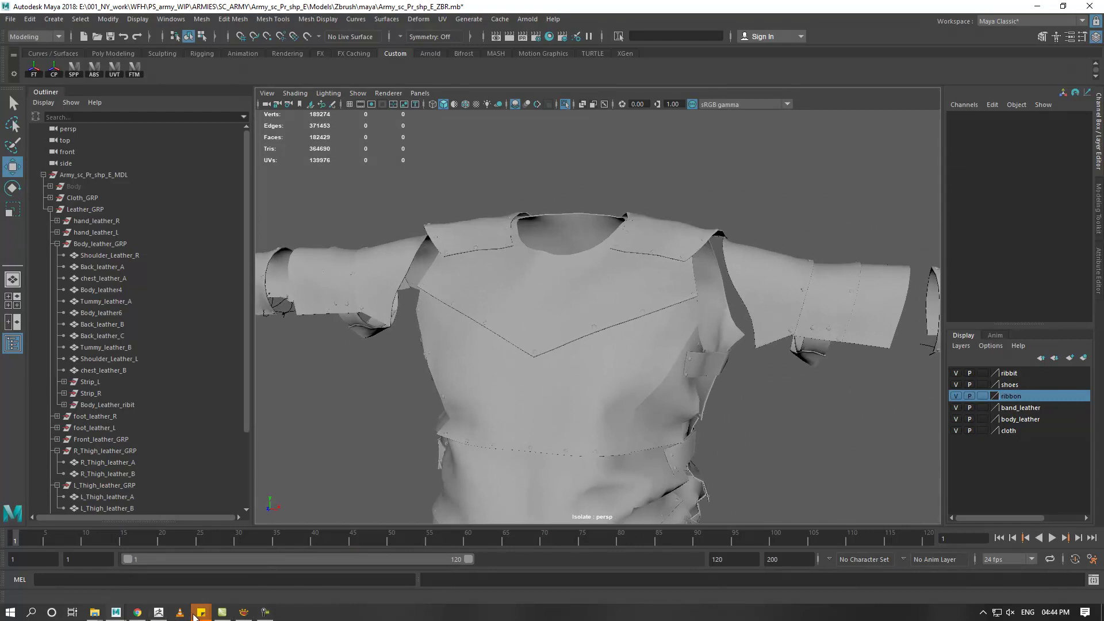
# - Replace the sticky note text with 'Now we Export the mesh'
pyautogui.moveTo(201, 612)
pyautogui.click(423, 574)
pyautogui.moveTo(558, 234); pyautogui.dragTo(278, 228)
pyautogui.write('Now we Export the mesh')
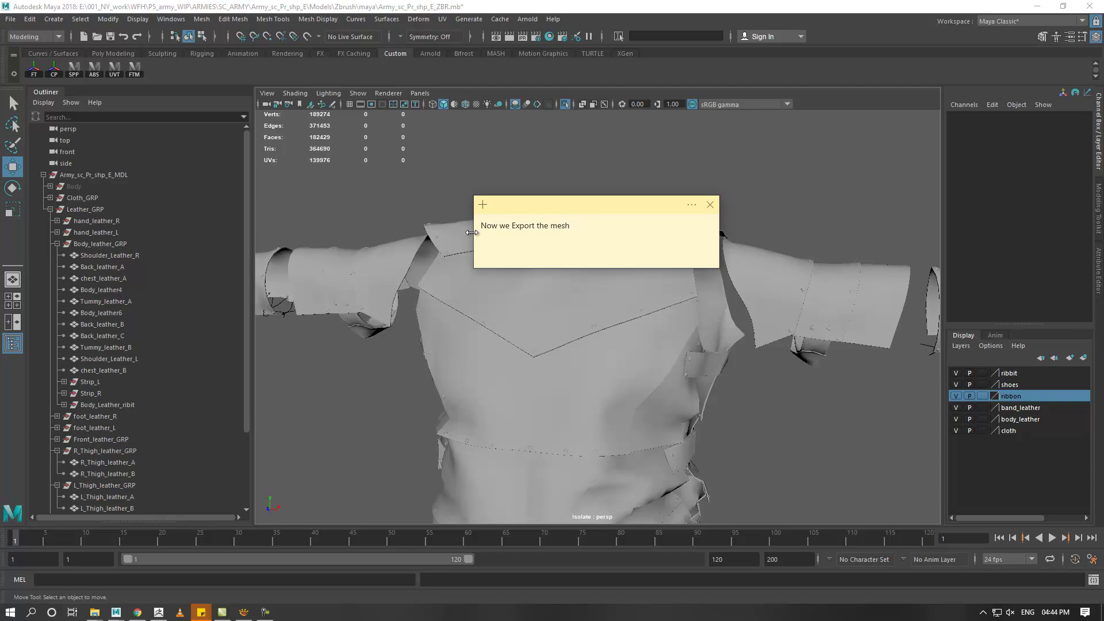
pyautogui.moveTo(579, 226); pyautogui.dragTo(481, 226)
pyautogui.click(613, 225)
# - Back in Maya with Shoulder_Leather_R selected, orbit and zoom in on the torso
pyautogui.click(118, 256)
pyautogui.keyDown('alt'); pyautogui.moveTo(575, 322); pyautogui.dragTo(541, 311); pyautogui.keyUp('alt')
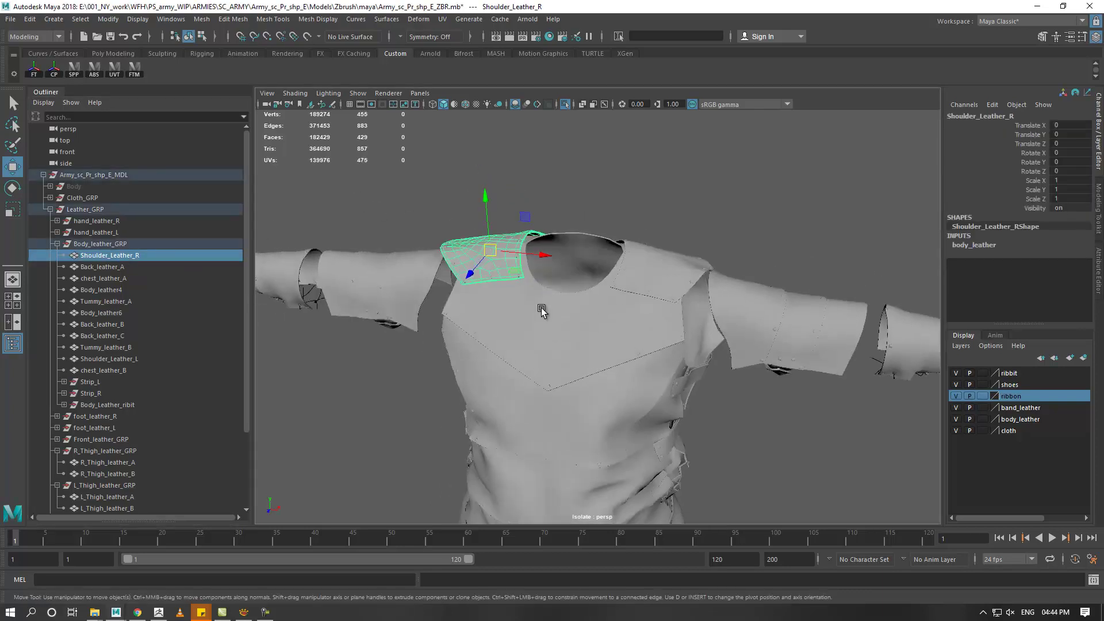
pyautogui.scroll(2, 541, 311)
pyautogui.scroll(2, 598, 365)
pyautogui.scroll(2, 600, 365)
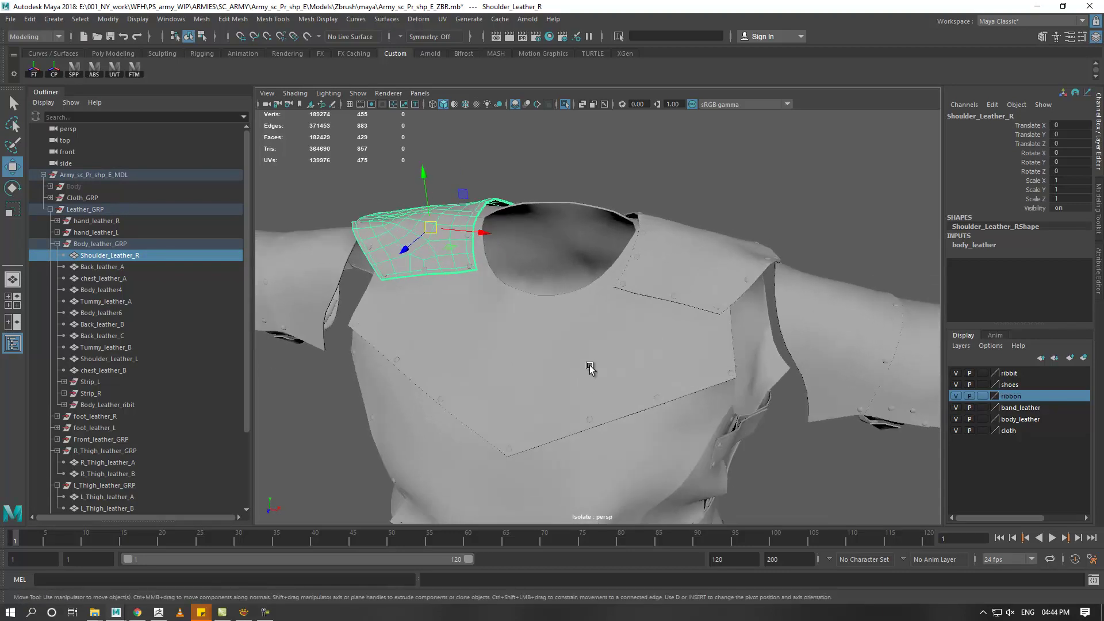
pyautogui.click(11, 21)
# - Export the selected Shoulder_Leather_R as Shoulder_Leather_R.obj into the Zbrush/obj folder
pyautogui.click(64, 168)
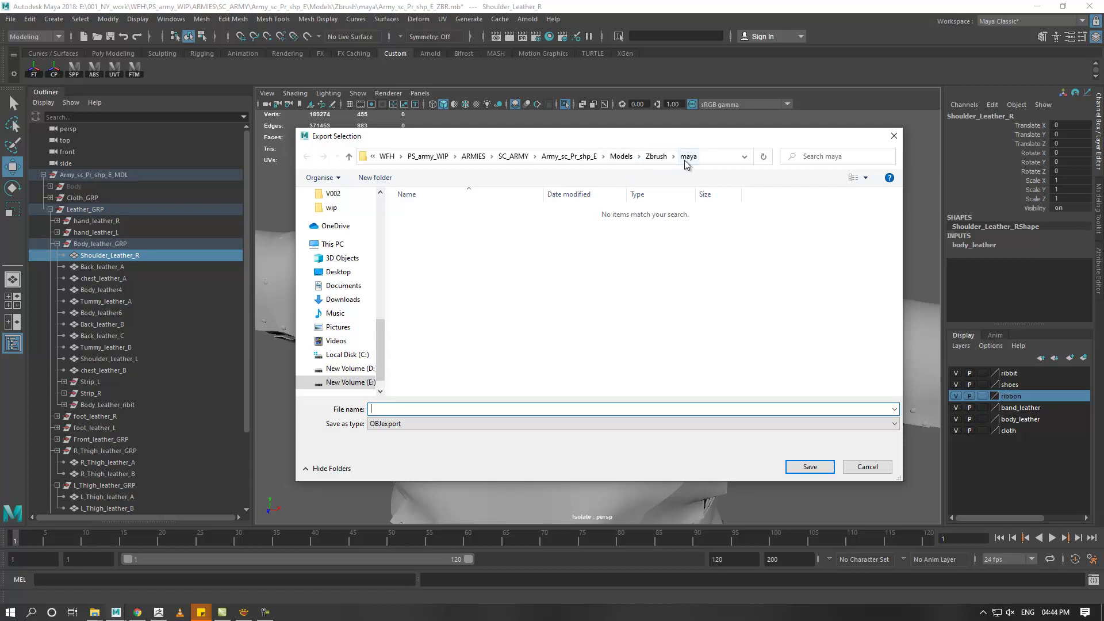
pyautogui.click(656, 156)
pyautogui.doubleClick(413, 237)
pyautogui.write('Shoulder_Leather')
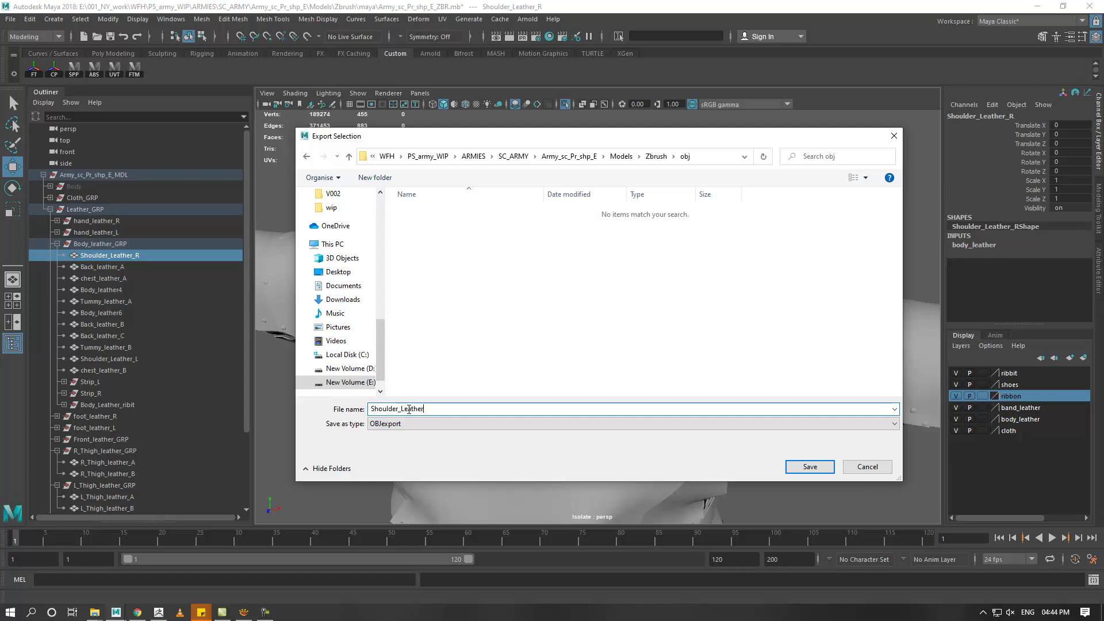
pyautogui.write('_R')
pyautogui.press('Return')
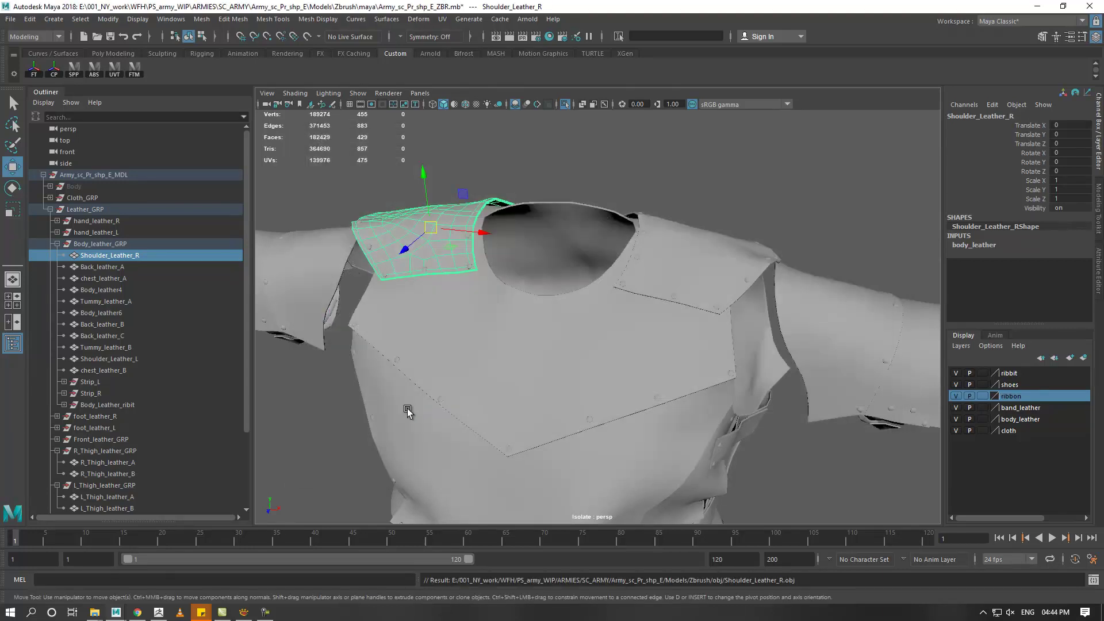
# - Select Back_leather_A and export it as Back_leather_A.obj using its copied name
pyautogui.click(113, 269)
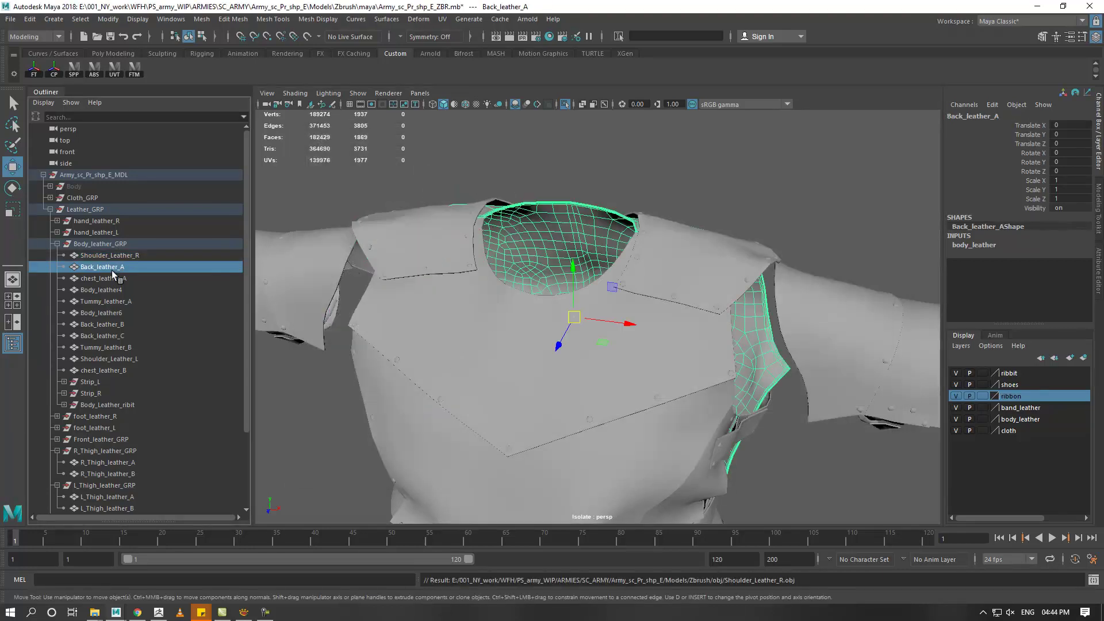
pyautogui.doubleClick(112, 269)
pyautogui.hotkey('ctrl', 'c')
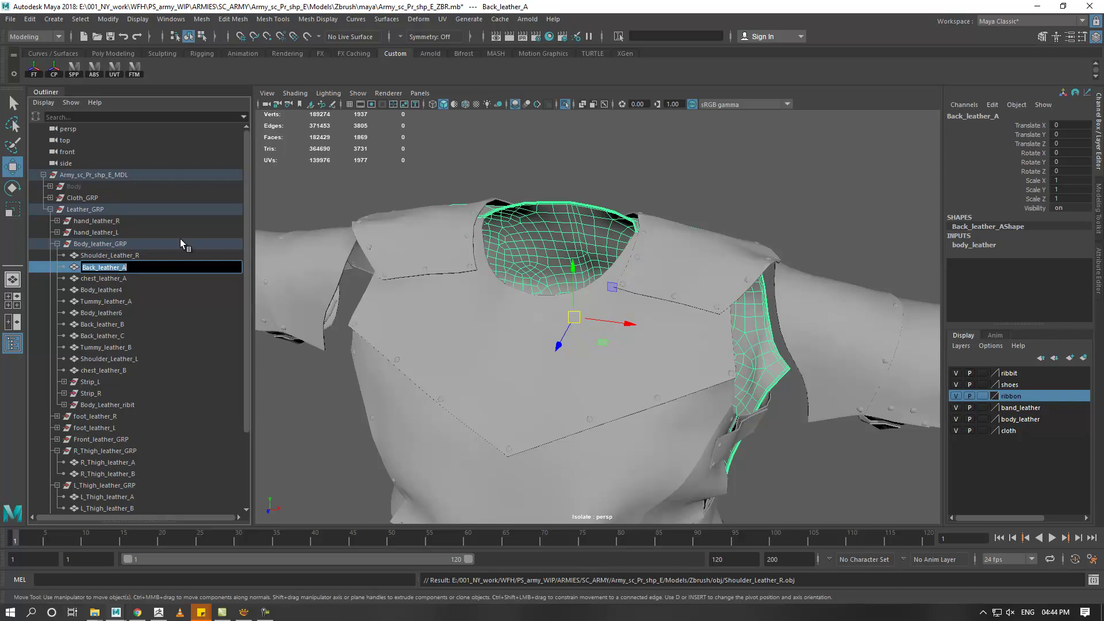
pyautogui.click(10, 19)
pyautogui.click(57, 232)
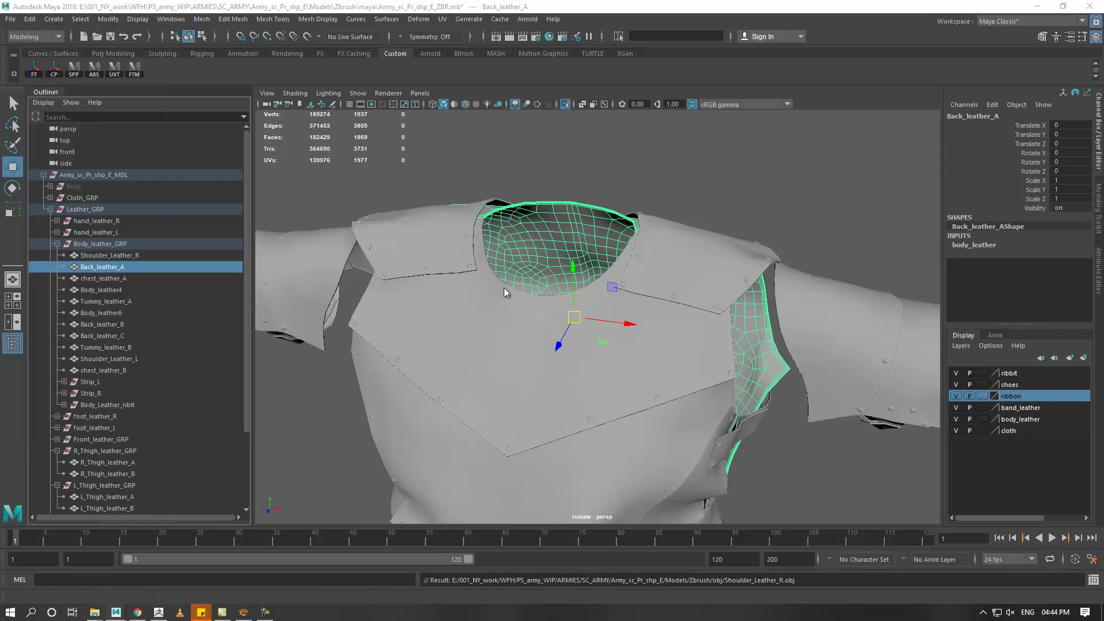
pyautogui.hotkey('ctrl', 'v')
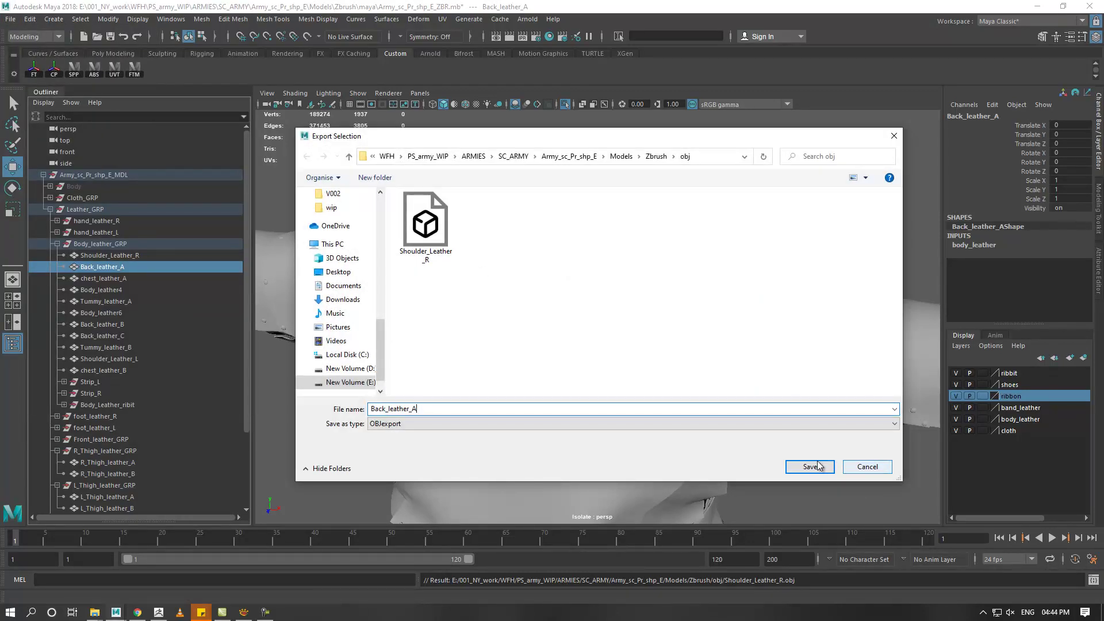
pyautogui.click(820, 466)
# - Select chest_leather_A and launch ZBrush 2020 from the Start menu
pyautogui.click(104, 278)
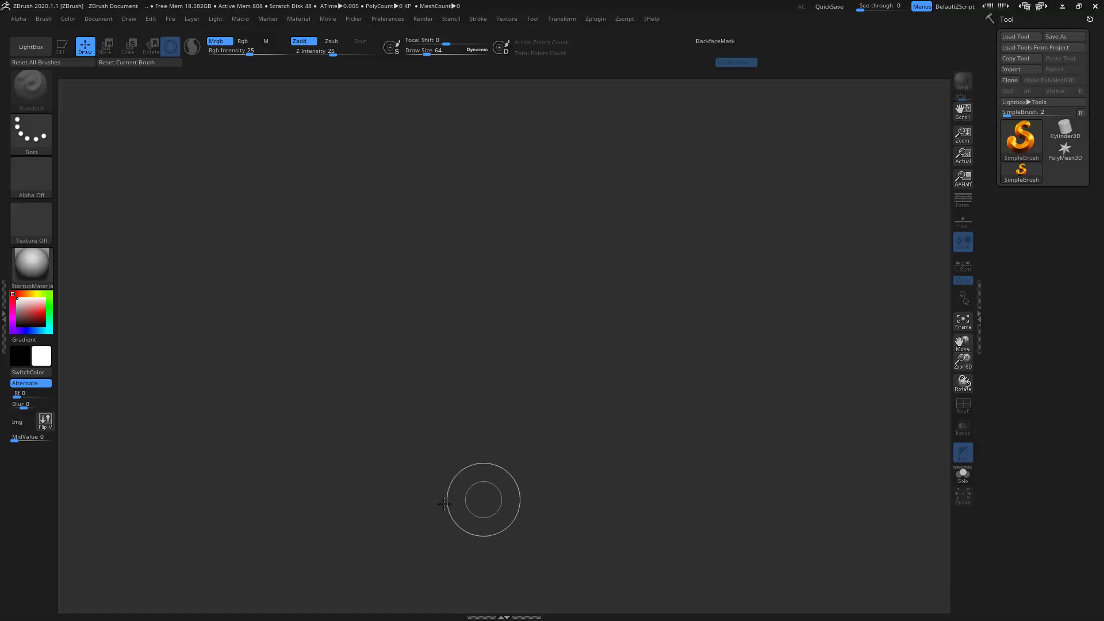
pyautogui.press('super')
pyautogui.click(427, 409)
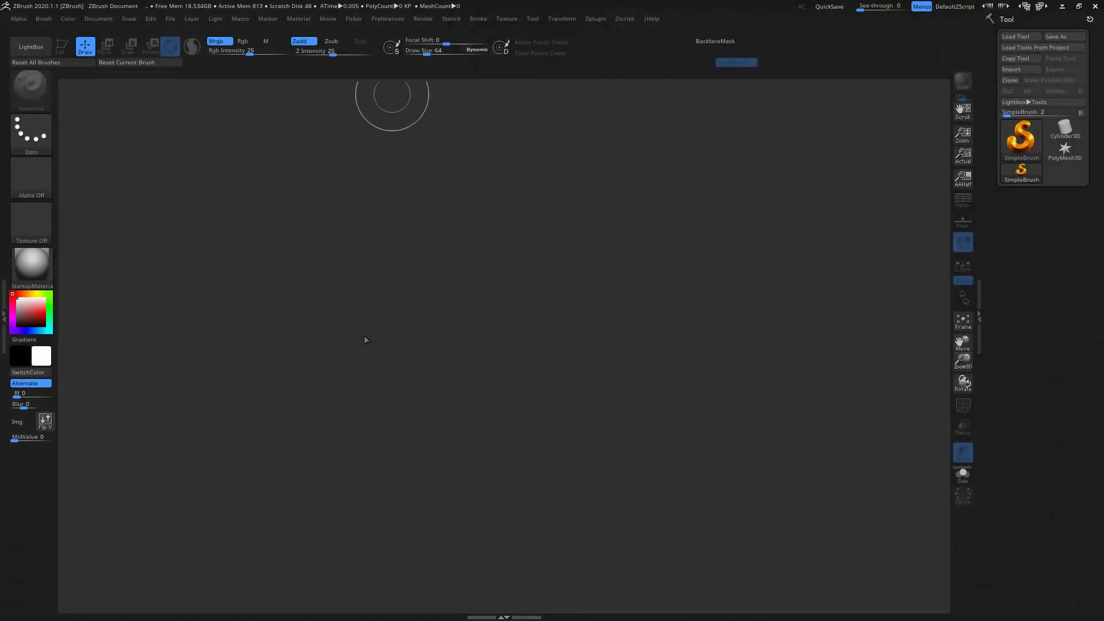
# - Set the active tool to Cylinder3D and open the Import 3D Mesh dialog
pyautogui.click(1064, 128)
pyautogui.moveTo(1065, 150)
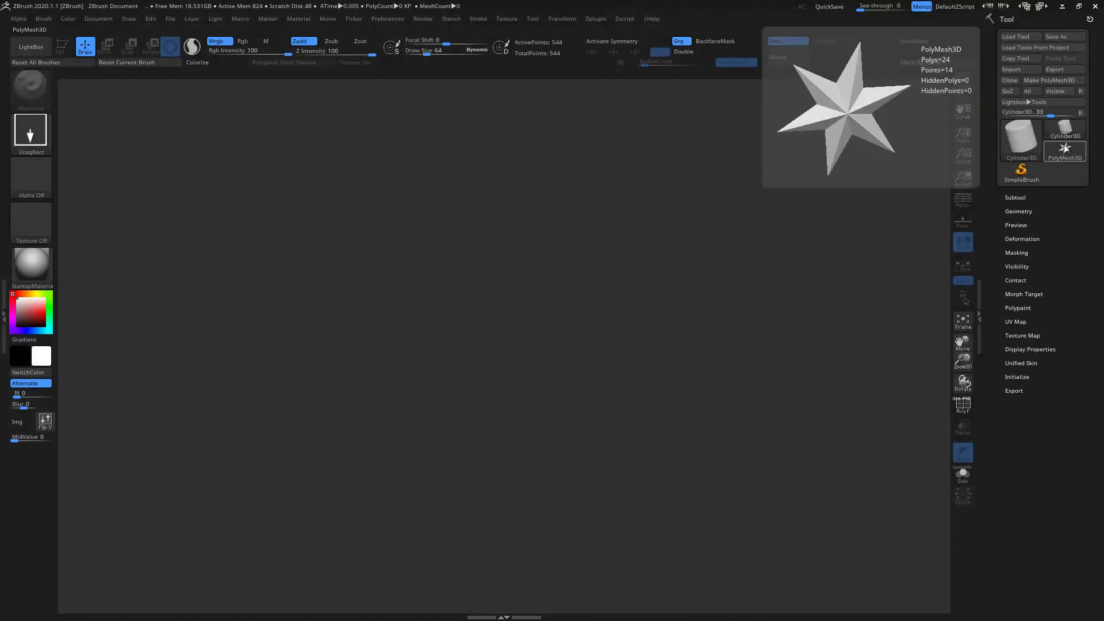
pyautogui.click(1013, 70)
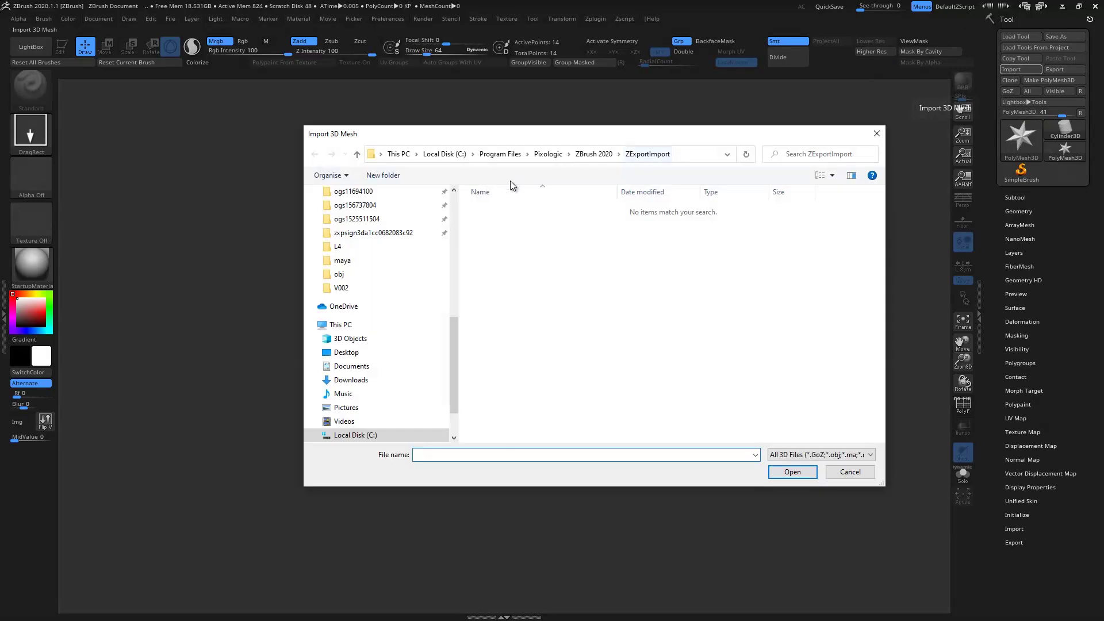
pyautogui.write('Shoulder_Leather_L')
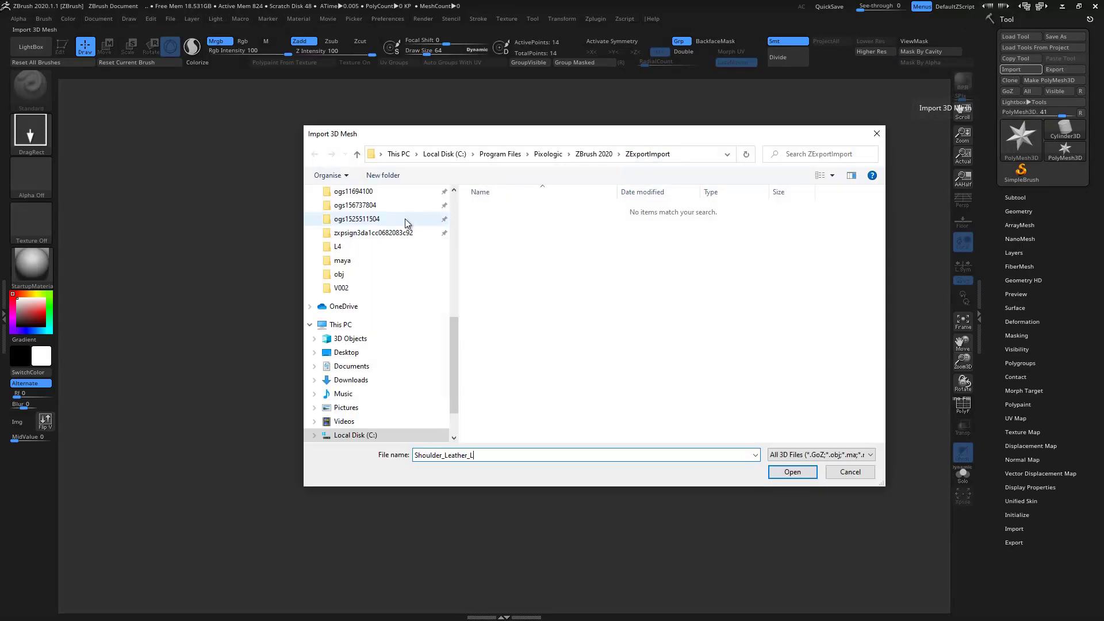
pyautogui.scroll(3, 405, 218)
pyautogui.scroll(2, 404, 219)
pyautogui.scroll(3, 403, 220)
# - Browse ARMIES > SC_ARMY > Army_sc_Pr_shp_E > Models > Zbrush > obj to the leather OBJ files
pyautogui.click(368, 228)
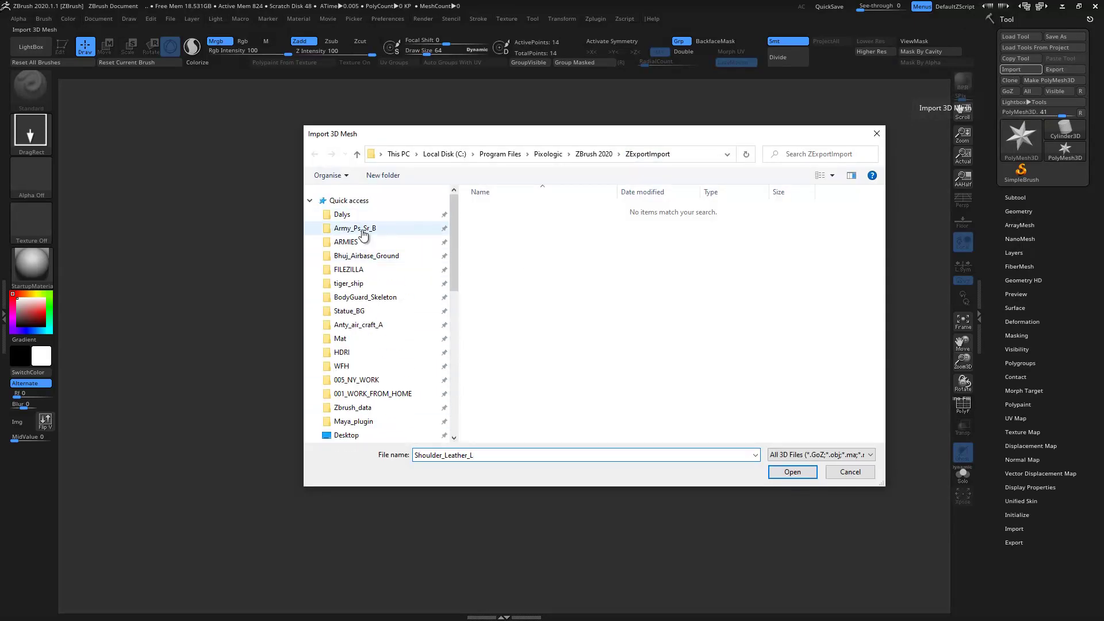
pyautogui.click(536, 154)
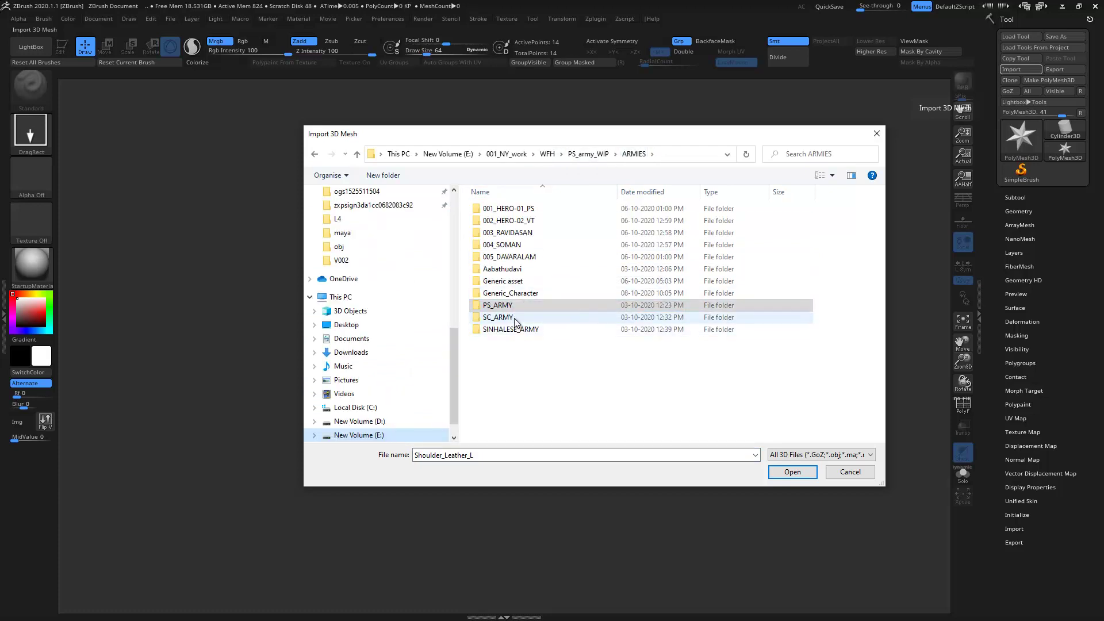
pyautogui.doubleClick(513, 318)
pyautogui.doubleClick(512, 232)
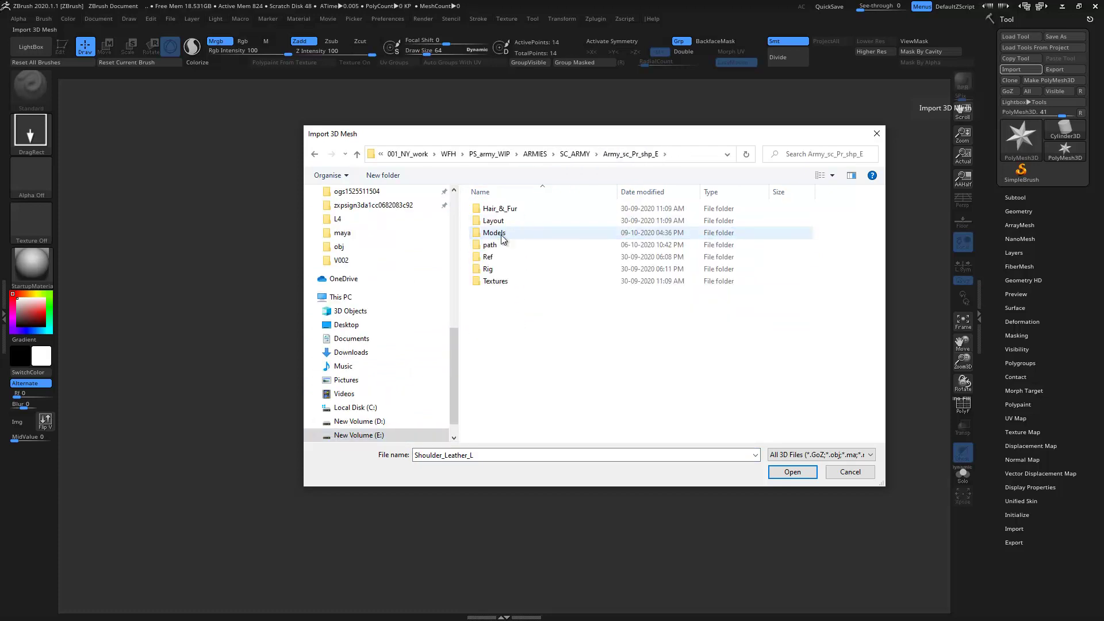
pyautogui.doubleClick(503, 234)
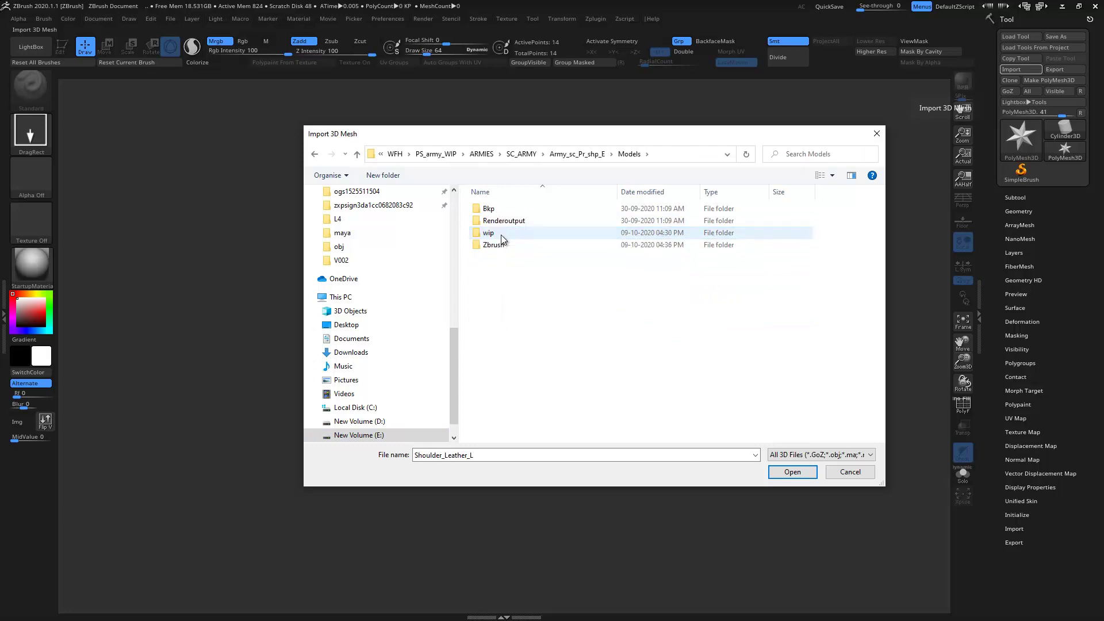
pyautogui.doubleClick(496, 245)
pyautogui.doubleClick(499, 233)
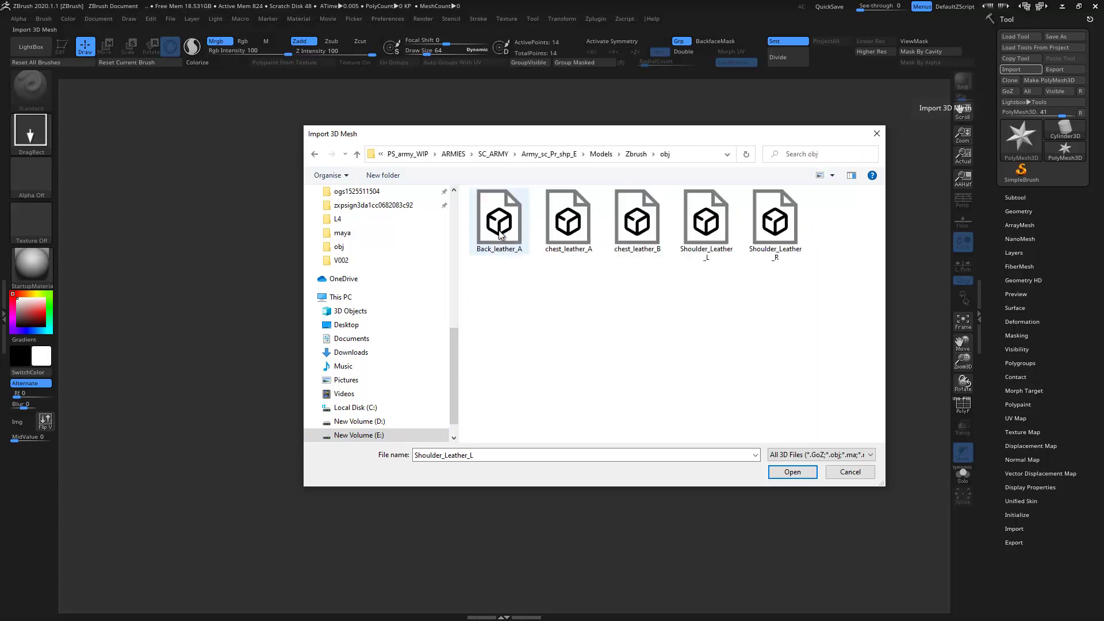
pyautogui.click(700, 155)
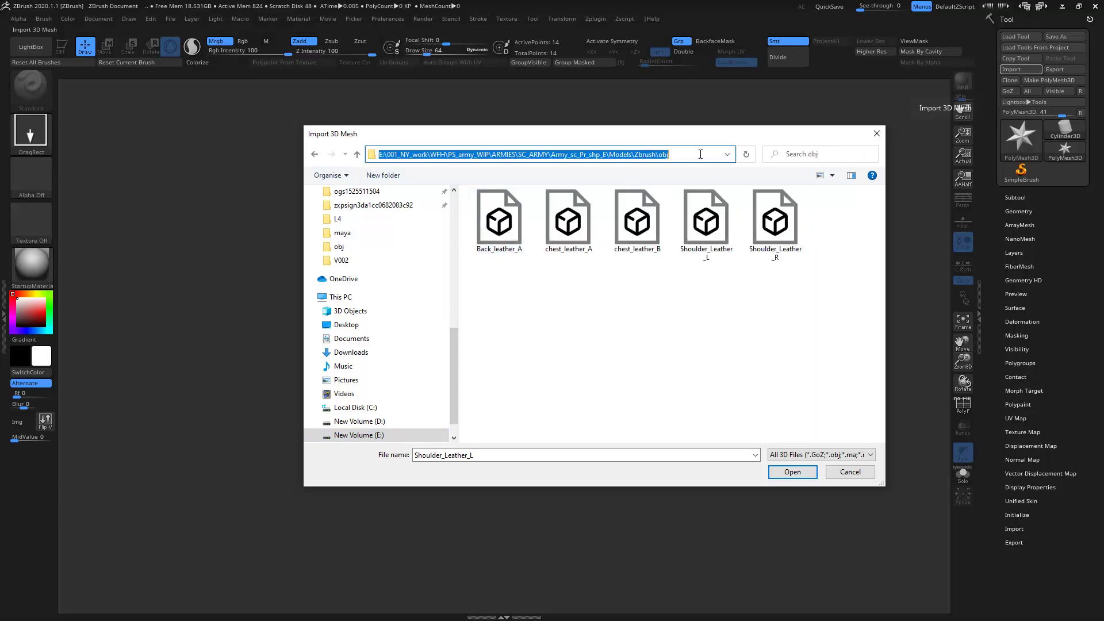
pyautogui.click(605, 345)
# - Import Shoulder_Leather_R and Shoulder_Leather_L as tools
pyautogui.click(793, 240)
pyautogui.click(790, 473)
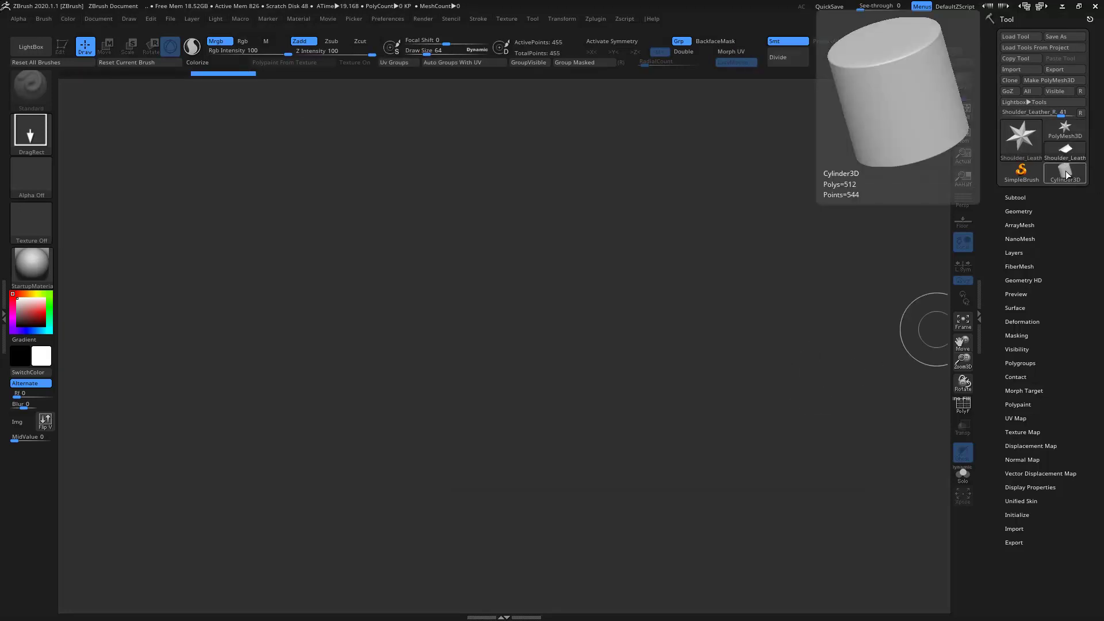
pyautogui.click(1066, 129)
pyautogui.click(1014, 69)
pyautogui.click(706, 224)
pyautogui.click(793, 472)
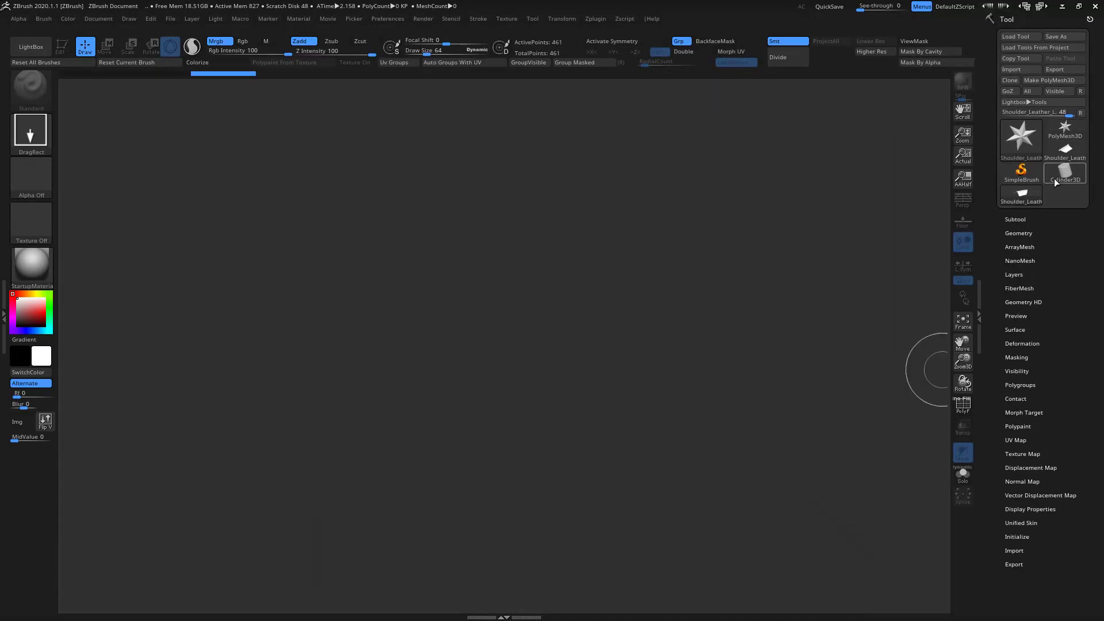
# - Import chest_leather_B and chest_leather_A as tools
pyautogui.click(1065, 130)
pyautogui.click(1012, 69)
pyautogui.click(638, 224)
pyautogui.click(791, 471)
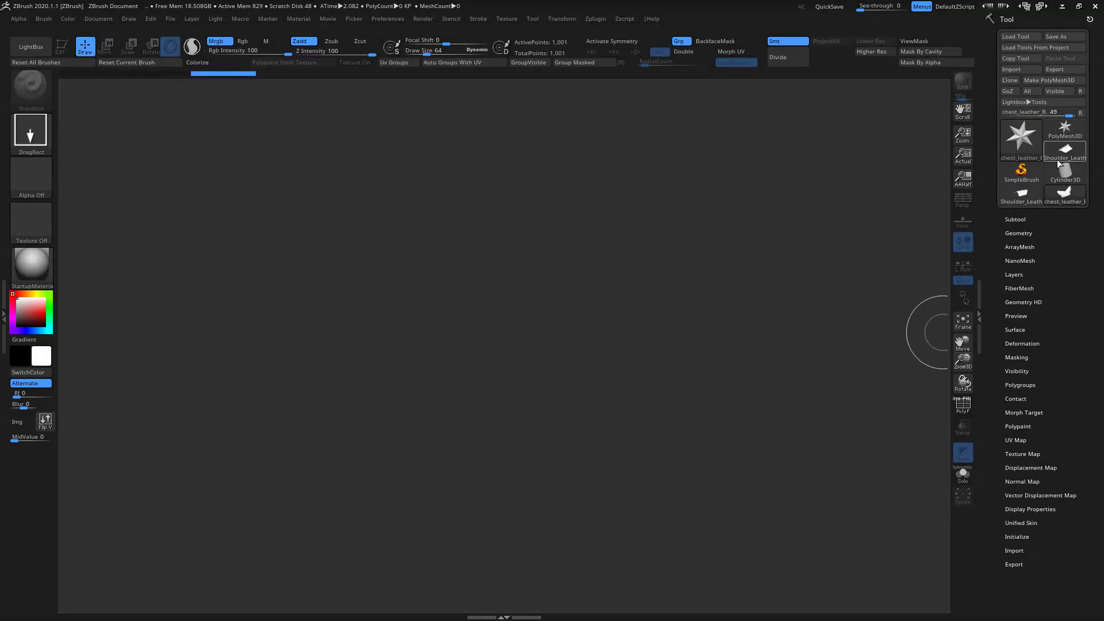
pyautogui.click(1066, 129)
pyautogui.click(1012, 69)
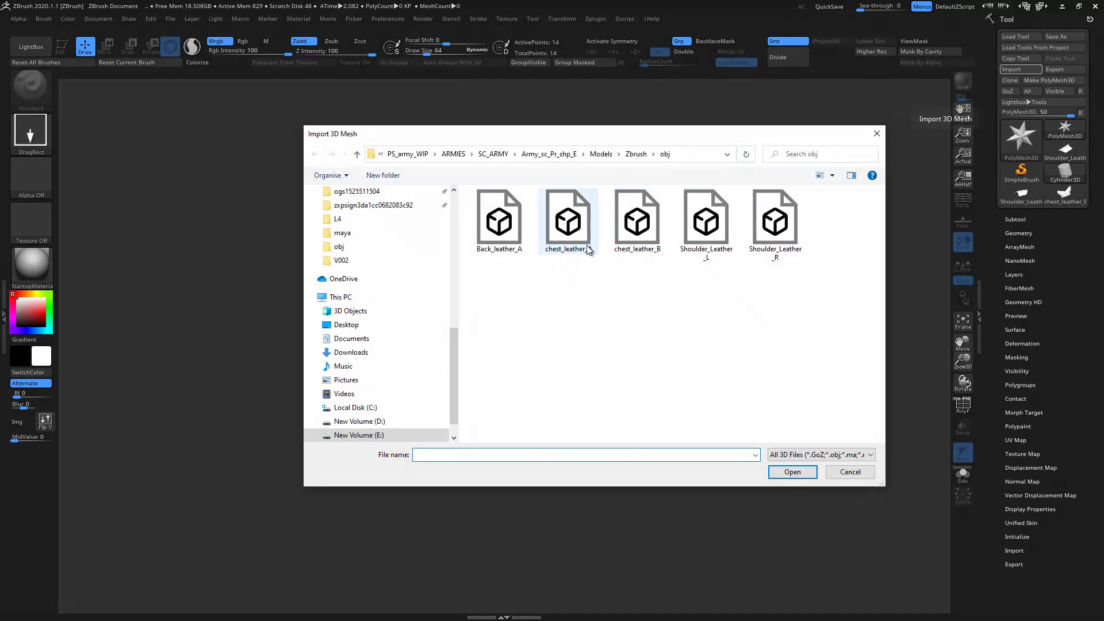
pyautogui.click(587, 239)
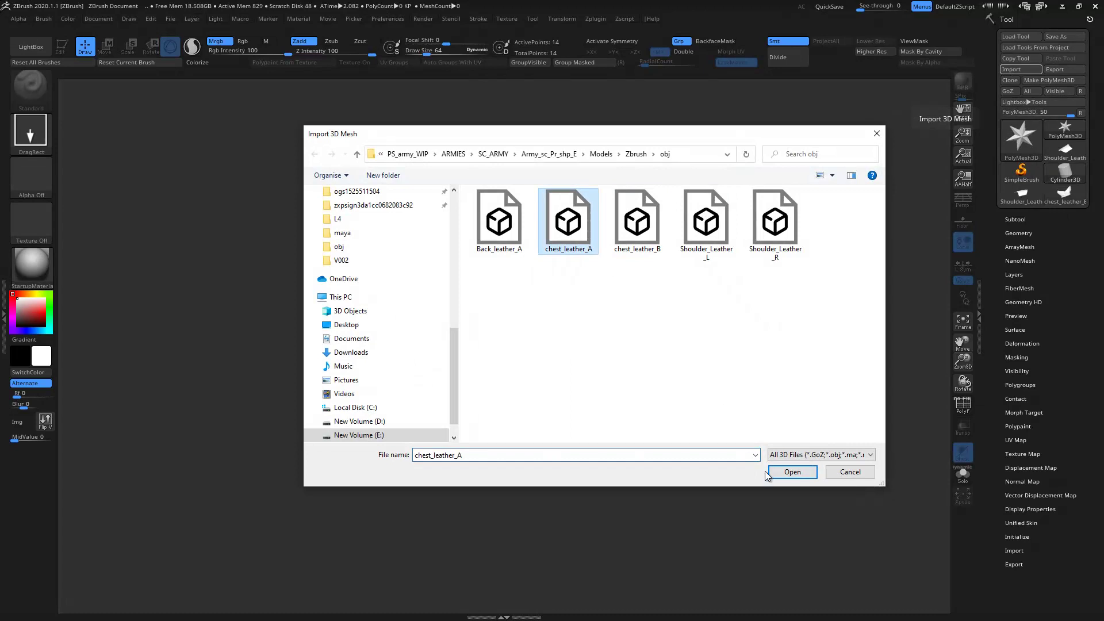
pyautogui.click(792, 472)
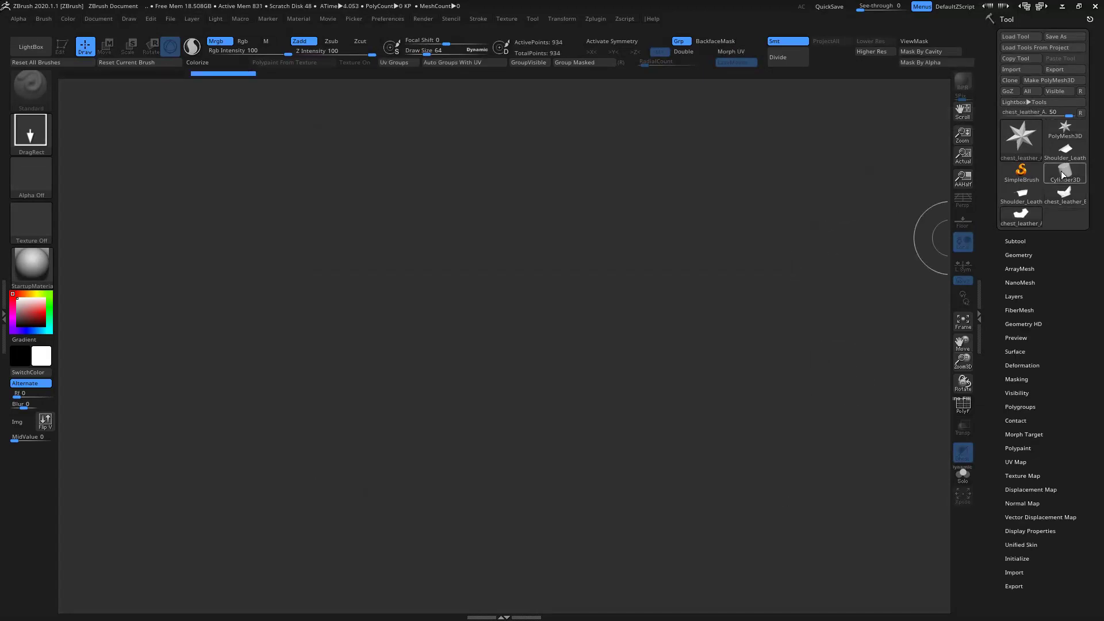
# - Import Back_leather_A and draw it at the centre of the canvas
pyautogui.click(1062, 170)
pyautogui.click(1014, 69)
pyautogui.click(500, 221)
pyautogui.click(793, 471)
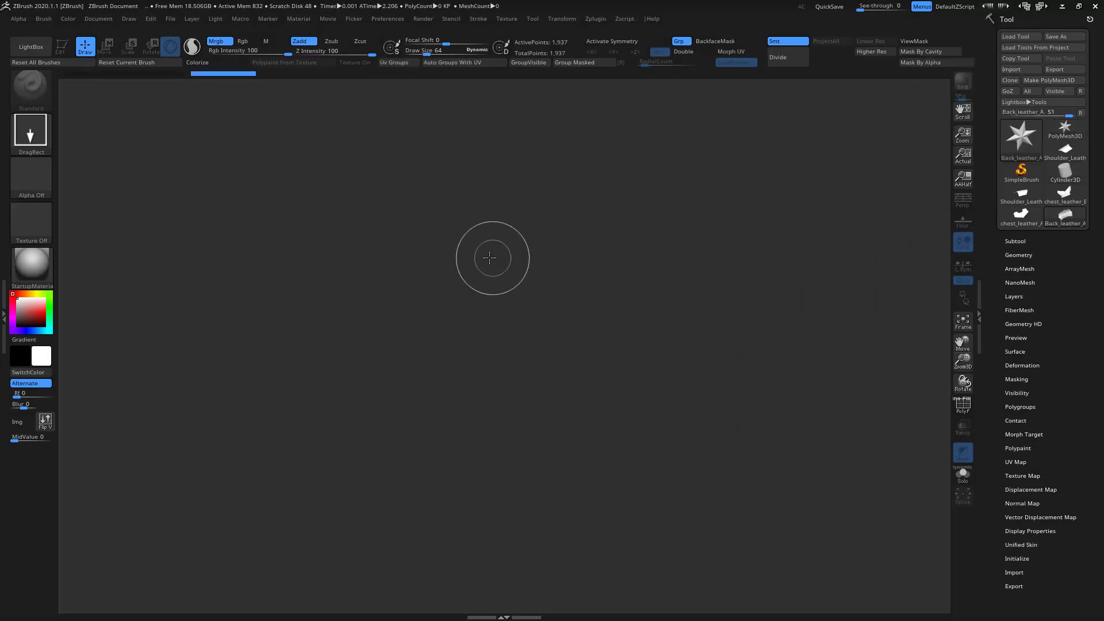
pyautogui.moveTo(497, 290); pyautogui.dragTo(498, 556)
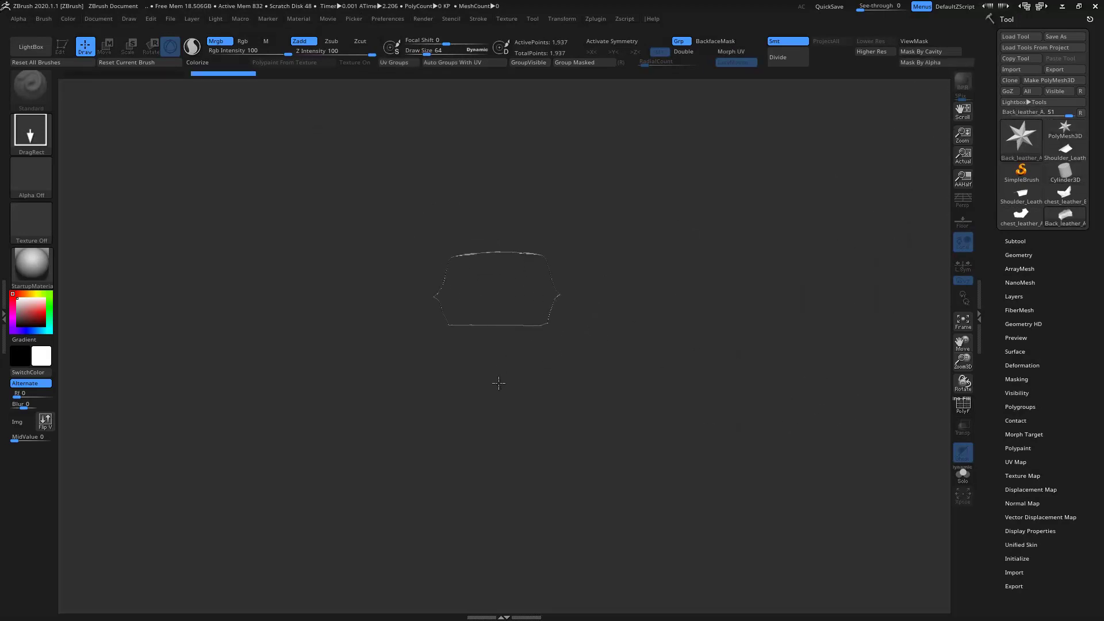
# - Put Back_leather_A in Edit mode and append the shoulder leather pieces as subtools
pyautogui.click(62, 47)
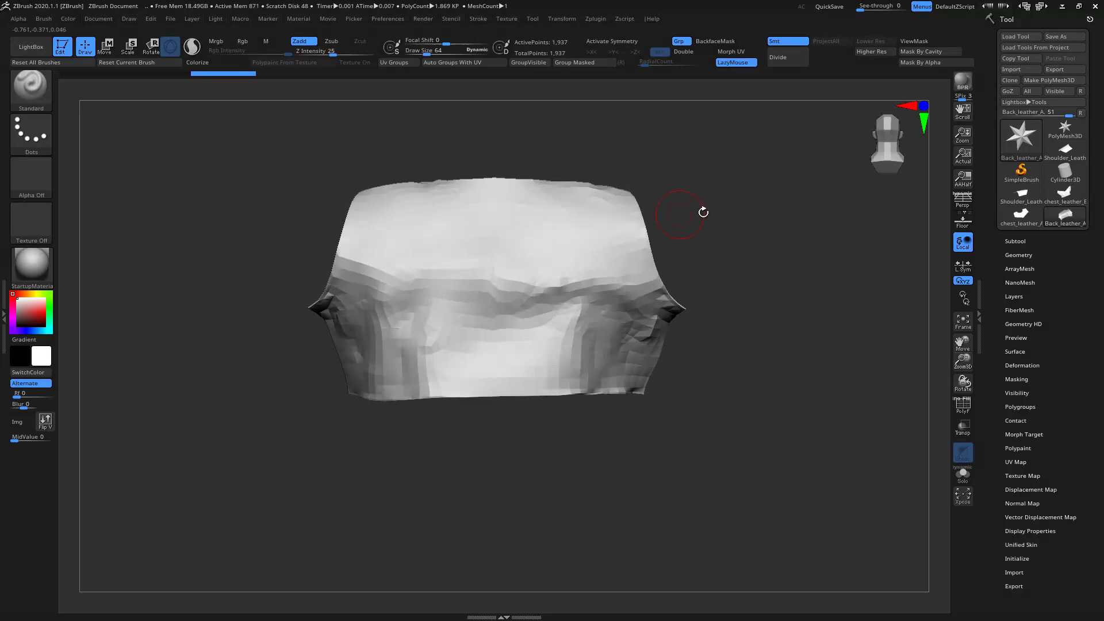
pyautogui.moveTo(610, 221); pyautogui.dragTo(769, 178)
pyautogui.click(1016, 241)
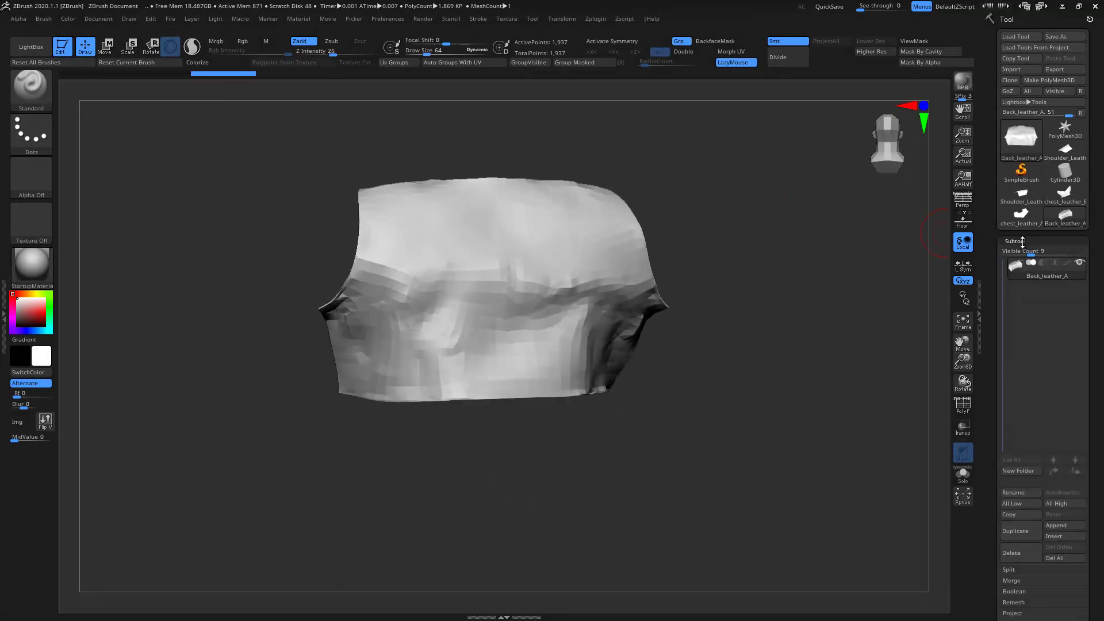
pyautogui.click(1061, 527)
pyautogui.moveTo(754, 402)
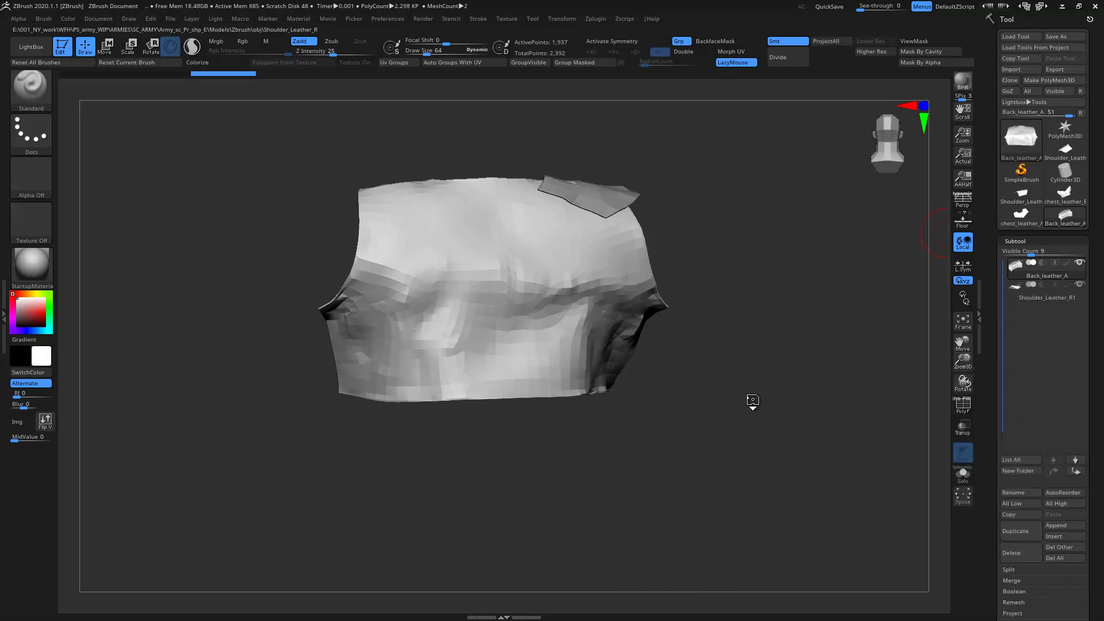
pyautogui.click(1055, 526)
pyautogui.moveTo(792, 400)
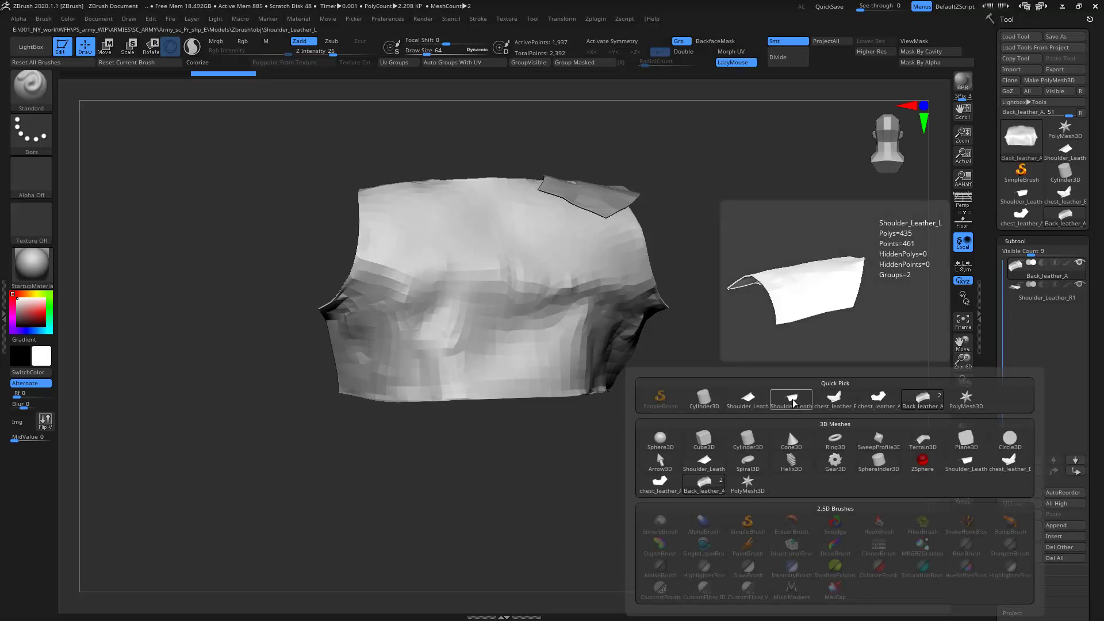
pyautogui.click(792, 403)
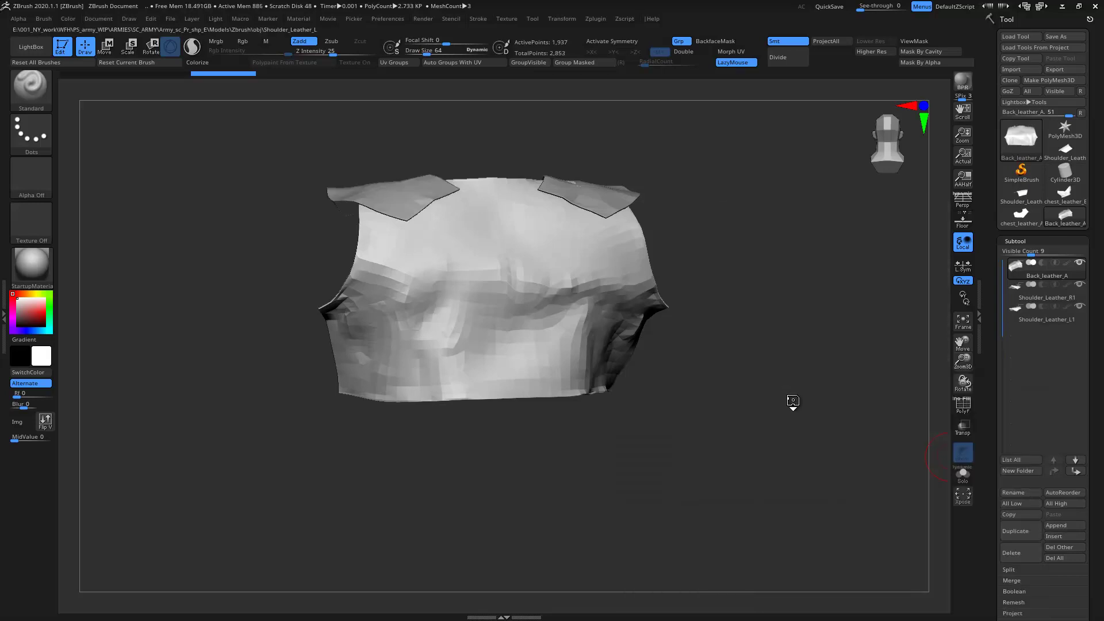
# - Append chest_leather_B and chest_leather_A as subtools, then orbit to inspect the armor
pyautogui.click(1072, 525)
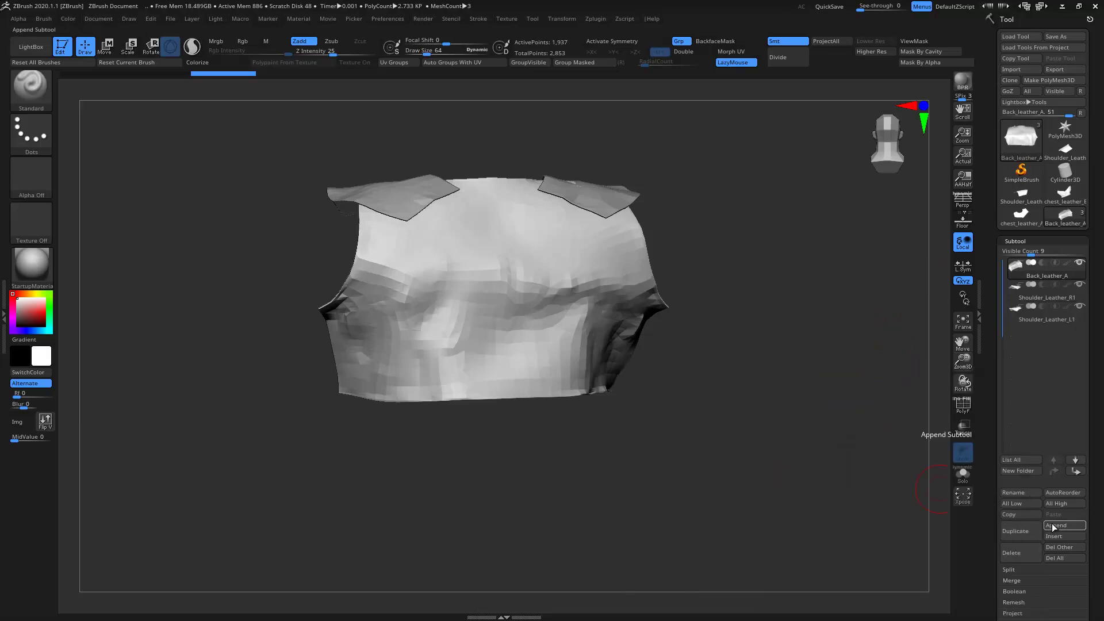
pyautogui.click(1052, 523)
pyautogui.click(831, 401)
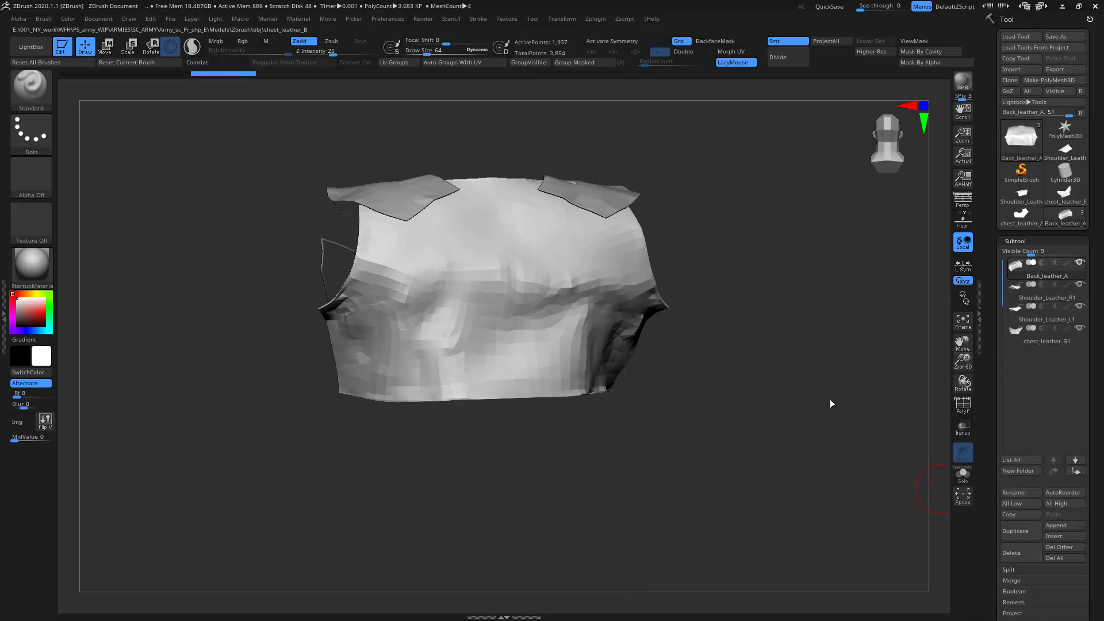
pyautogui.click(1072, 526)
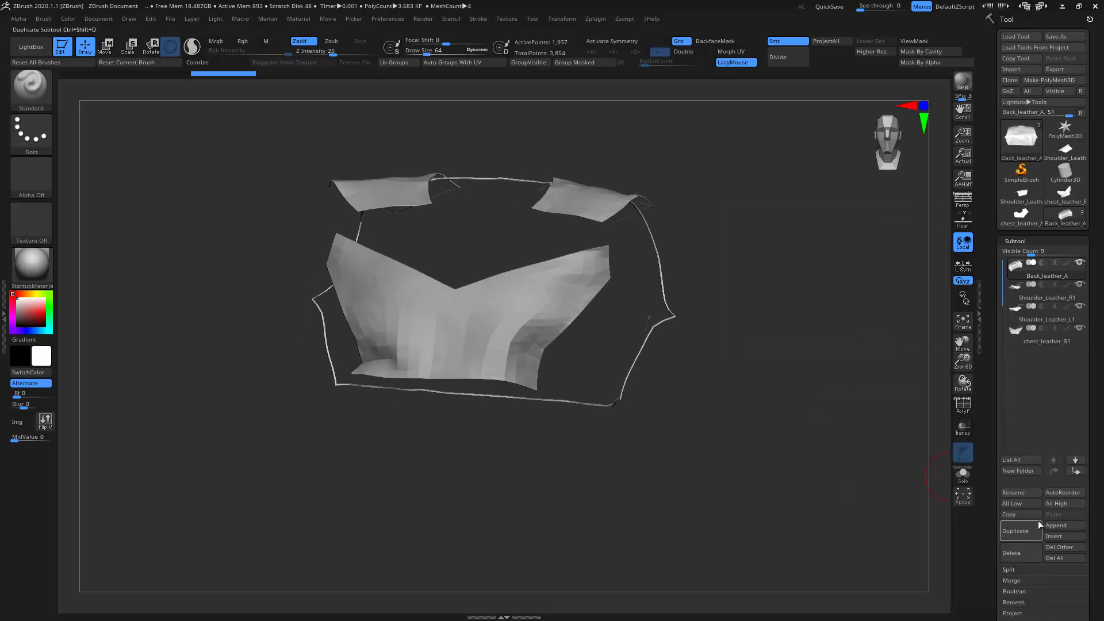
pyautogui.click(1056, 525)
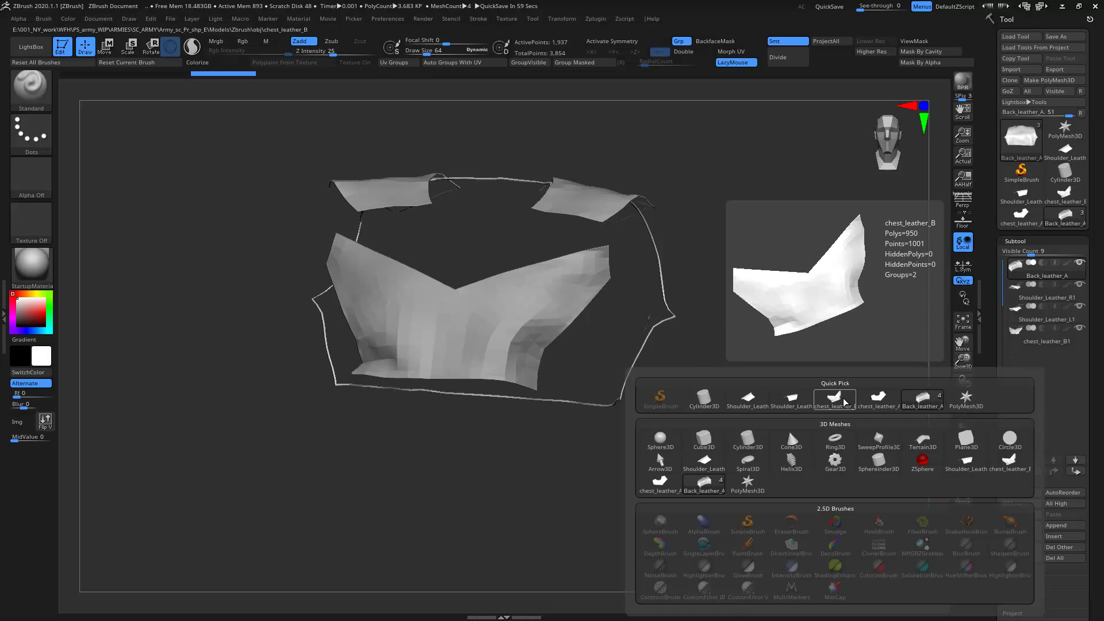
pyautogui.click(878, 402)
pyautogui.moveTo(877, 407)
pyautogui.mouseDown()
pyautogui.moveTo(784, 282)
pyautogui.moveTo(788, 305)
pyautogui.mouseUp()
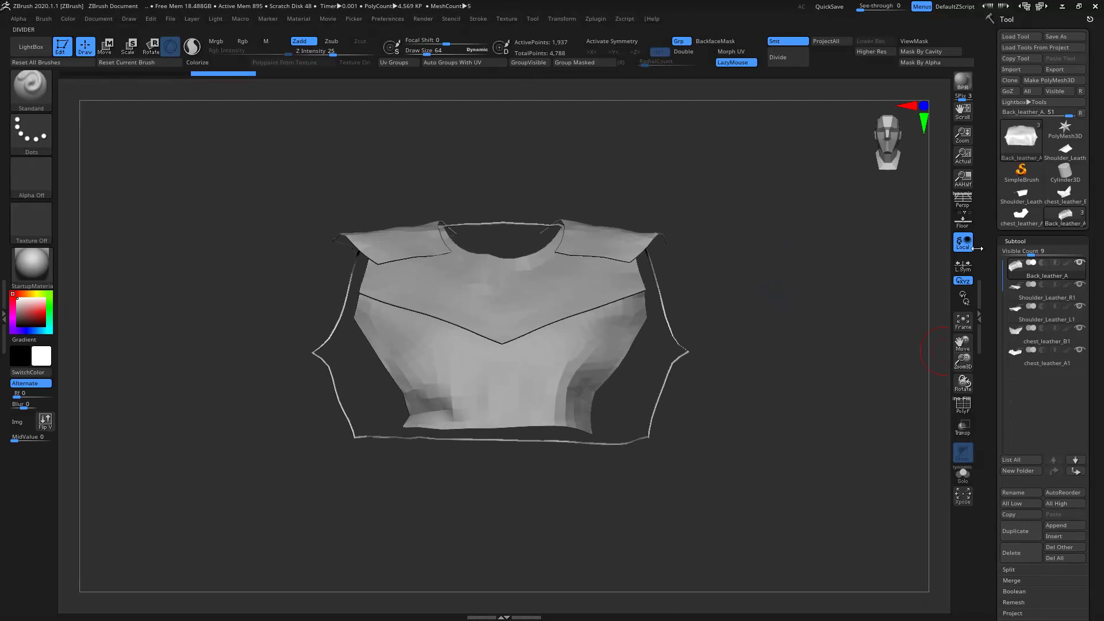
# - In the Save ZTool dialog, create a new folder inside the Zbrush folder
pyautogui.click(1064, 33)
pyautogui.click(636, 154)
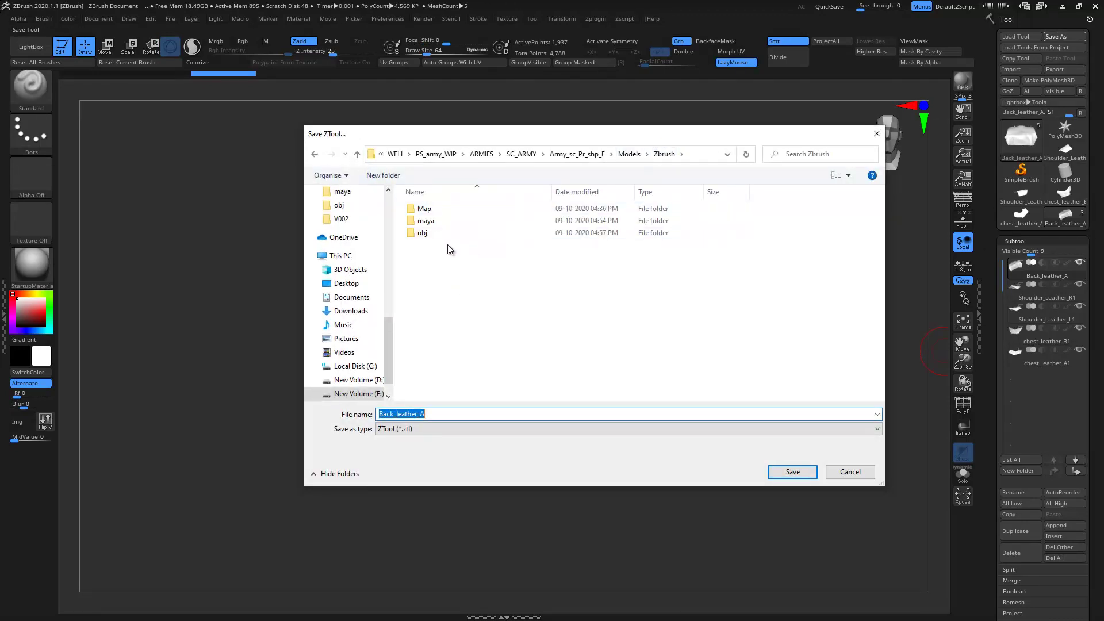
pyautogui.click(390, 180)
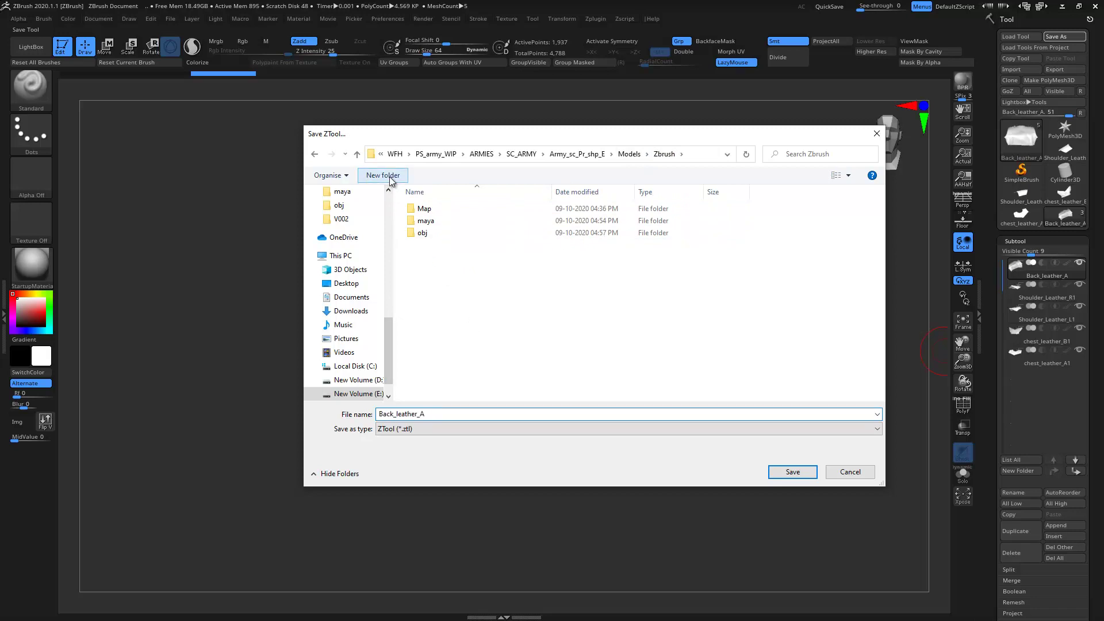
pyautogui.write('ip')
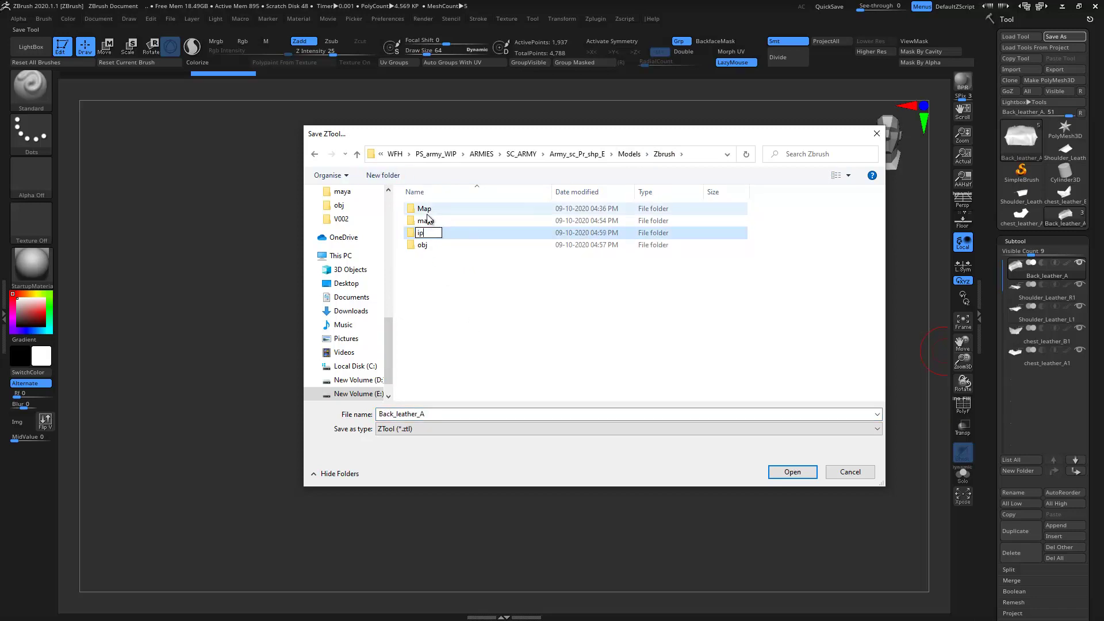
pyautogui.press('Return')
pyautogui.press('Return')
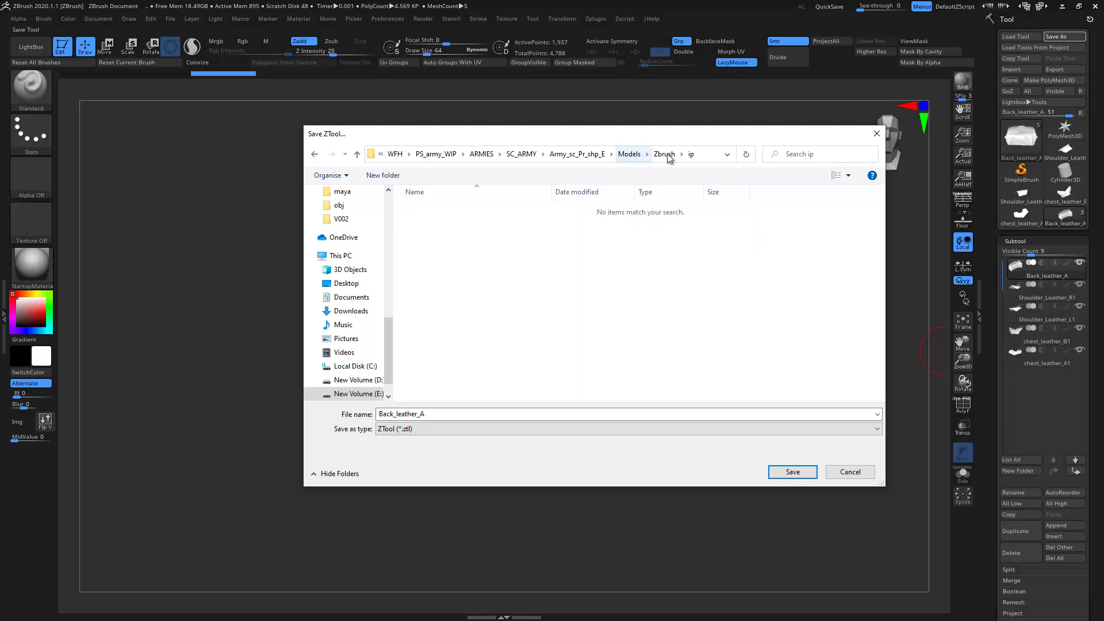
# - Rename the new folder to Wip and open it as the save location
pyautogui.click(665, 154)
pyautogui.click(420, 210)
pyautogui.click(423, 212)
pyautogui.write('Wip')
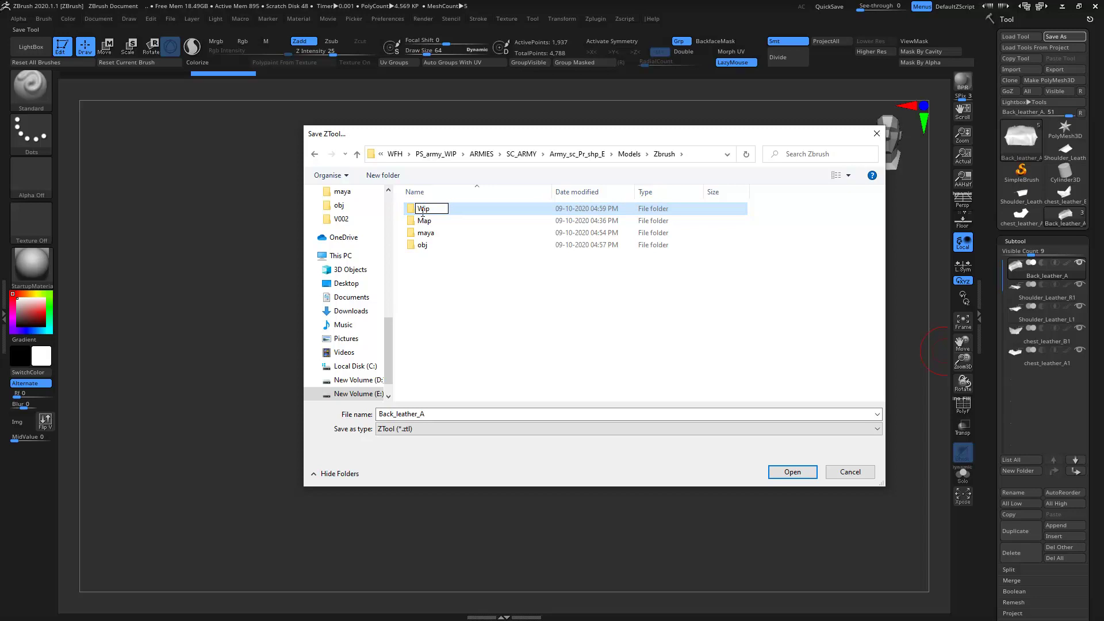
pyautogui.press('Return')
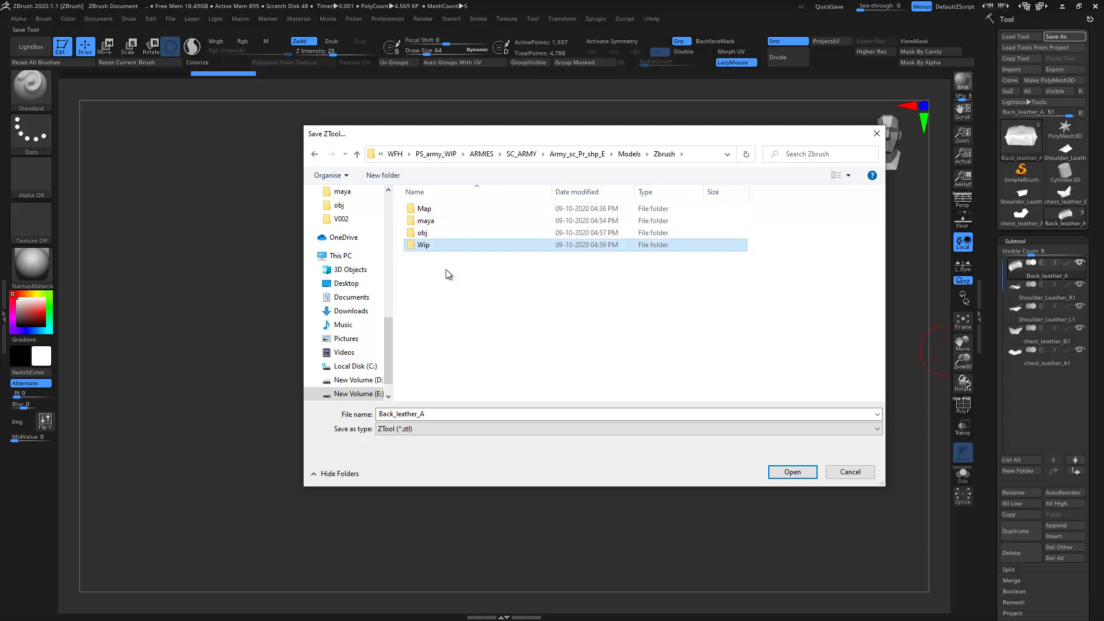
pyautogui.doubleClick(440, 247)
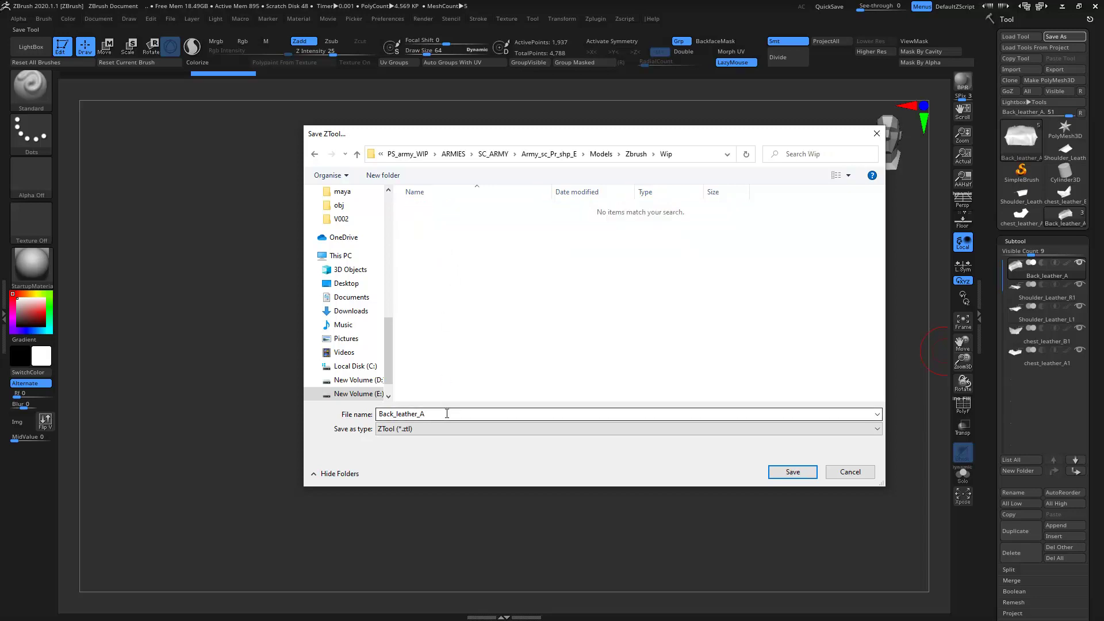
pyautogui.click(686, 153)
pyautogui.click(876, 134)
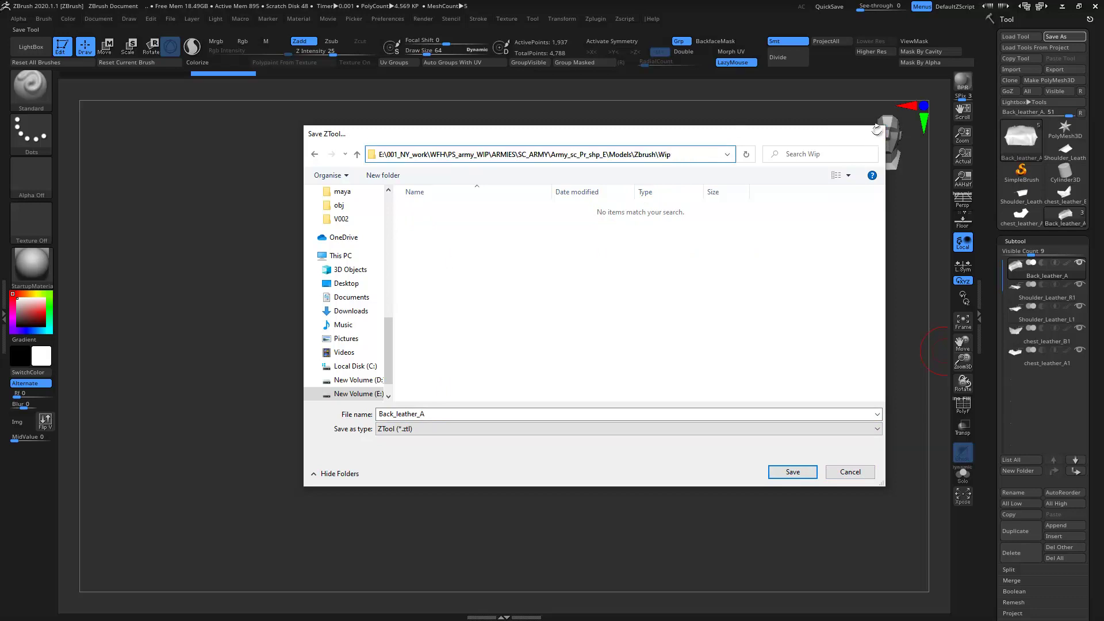
# - Append a Cylinder3D subtool and move it to the top of the subtool list
pyautogui.click(1064, 525)
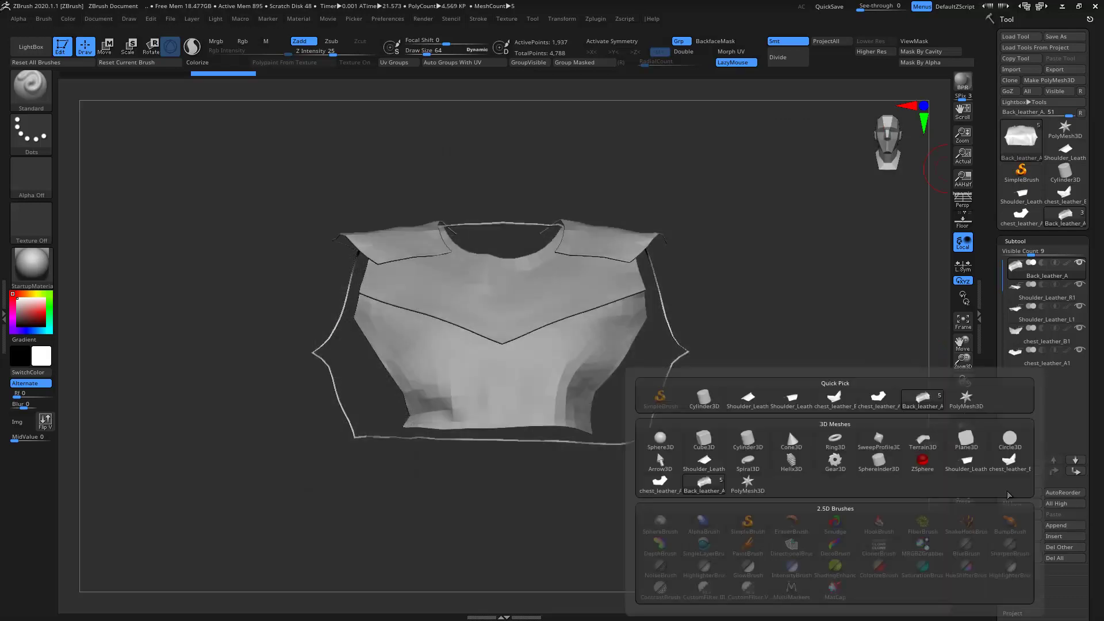
pyautogui.click(710, 401)
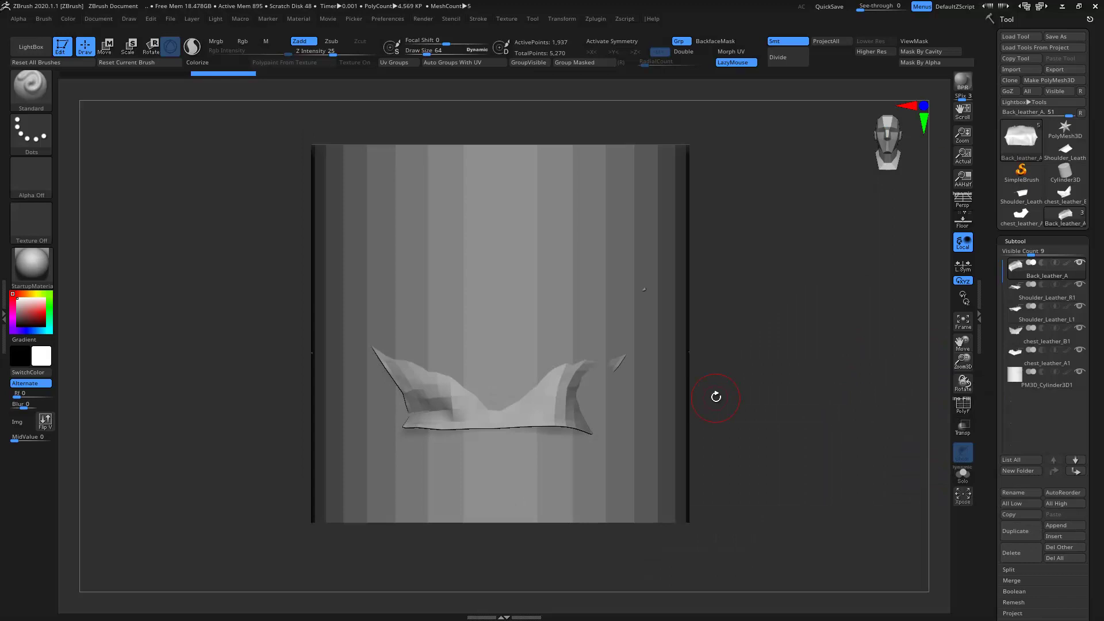
pyautogui.click(1016, 379)
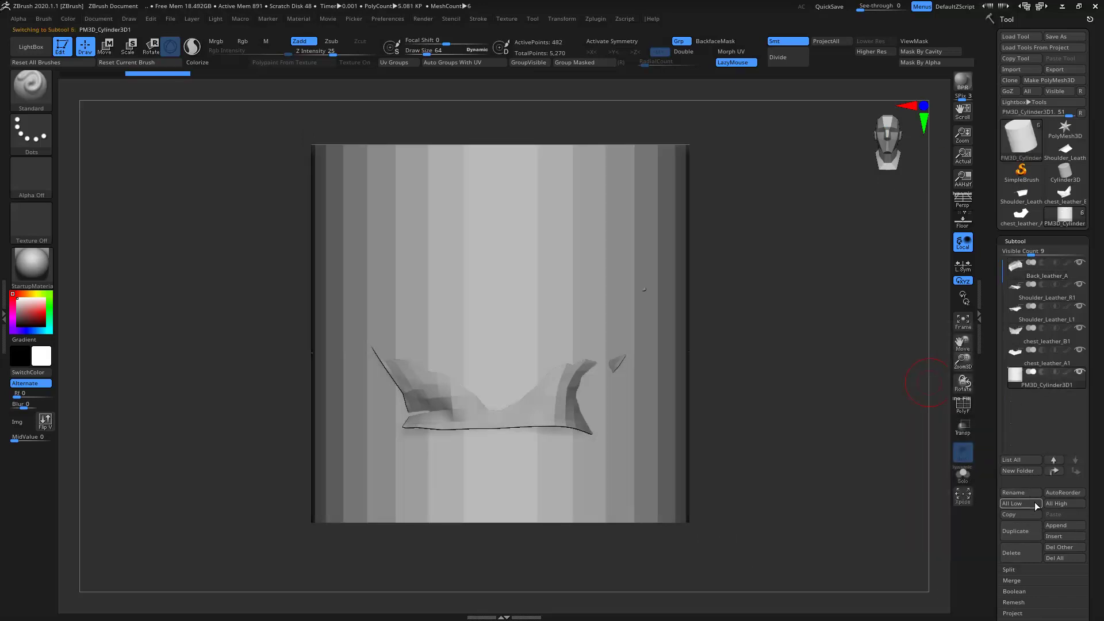
pyautogui.keyDown('shift'); pyautogui.click(1047, 470); pyautogui.keyUp('shift')
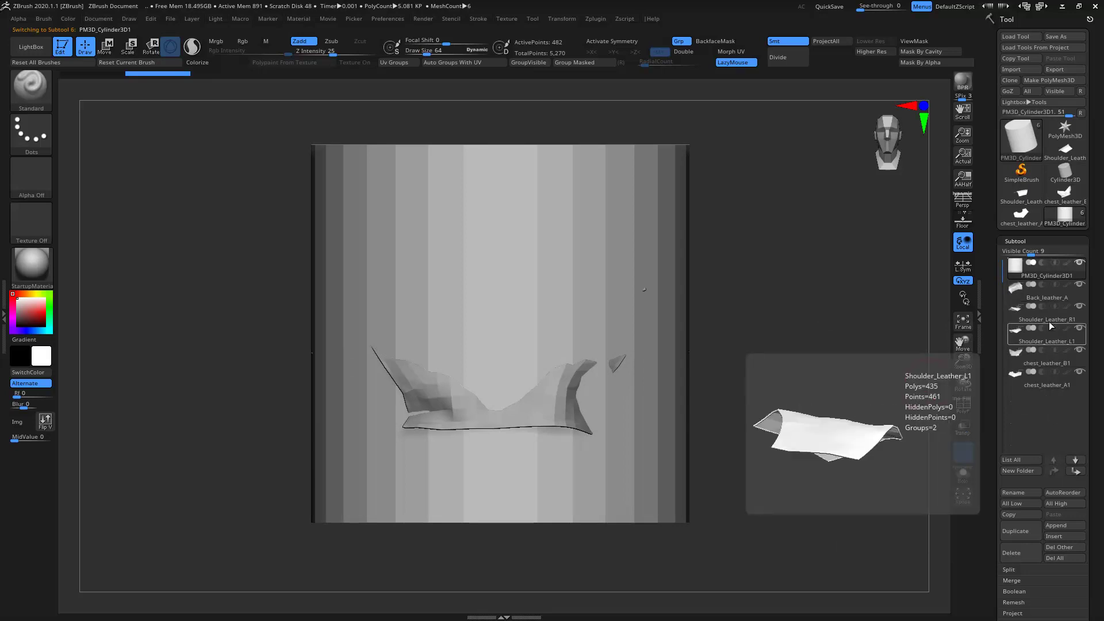
pyautogui.press('super')
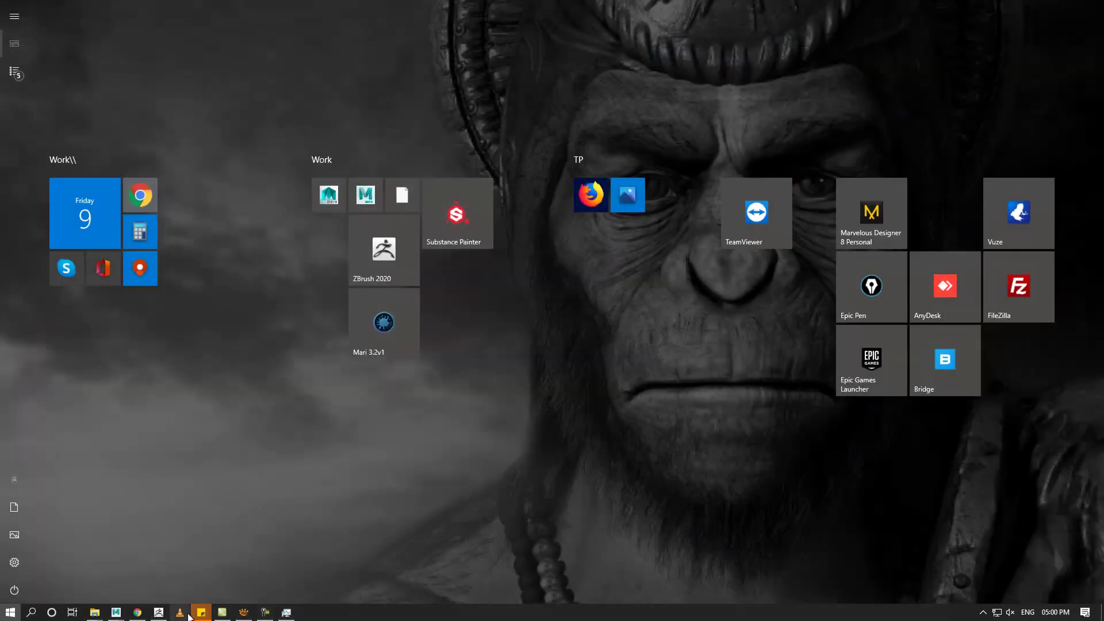
# - Rewrite the sticky note as 'This is for only of naming' and return to ZBrush
pyautogui.click(380, 570)
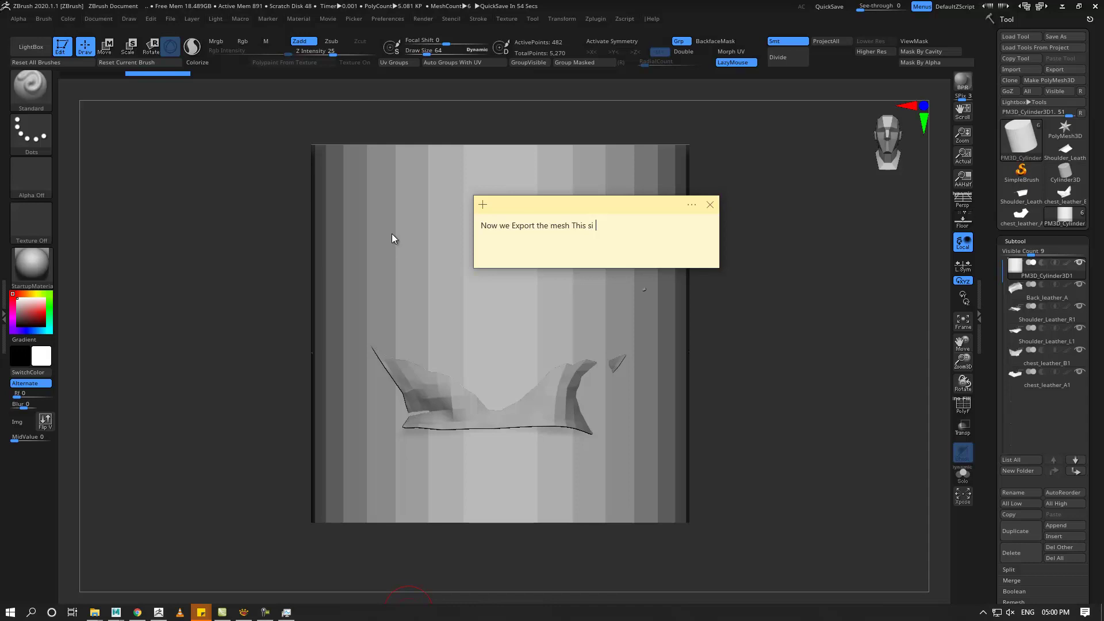
pyautogui.press('BackSpace')
pyautogui.press('BackSpace')
pyautogui.press('BackSpace')
pyautogui.press('BackSpace')
pyautogui.press('BackSpace')
pyautogui.press('BackSpace')
pyautogui.press('BackSpace')
pyautogui.press('BackSpace')
pyautogui.press('BackSpace')
pyautogui.write('This is for only')
pyautogui.hotkey('ctrl', 'Right')
pyautogui.press('BackSpace')
pyautogui.write('of ')
pyautogui.write('naming')
pyautogui.moveTo(488, 225); pyautogui.dragTo(578, 226)
pyautogui.click(625, 230)
pyautogui.click(927, 253)
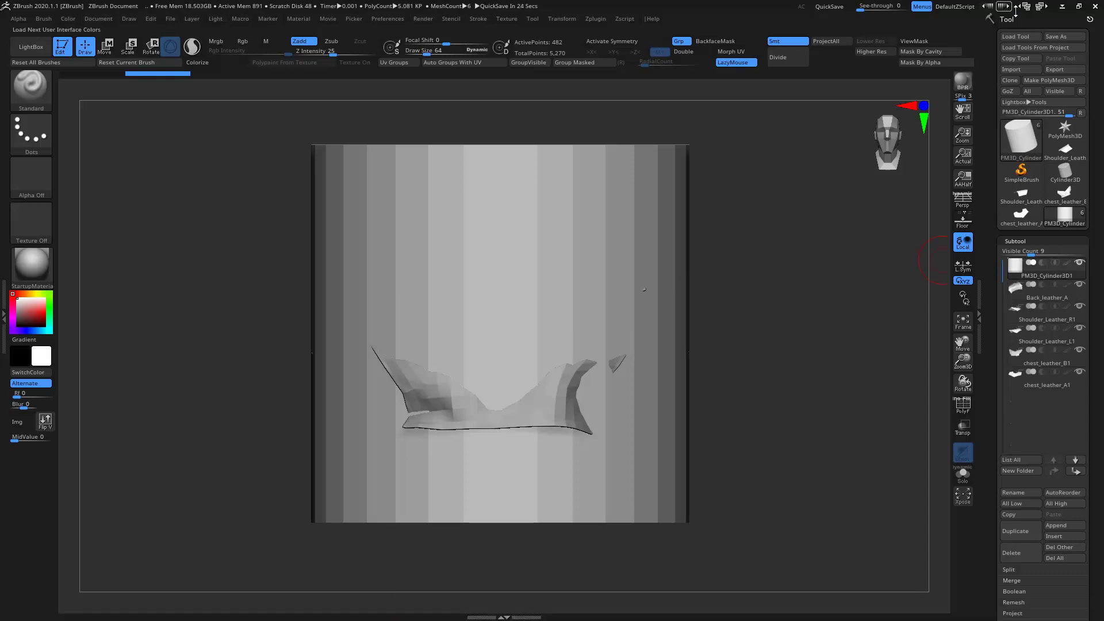
# - Save the tool as Army_sc_pr_shp_E in the Zbrush Wip folder
pyautogui.click(1071, 37)
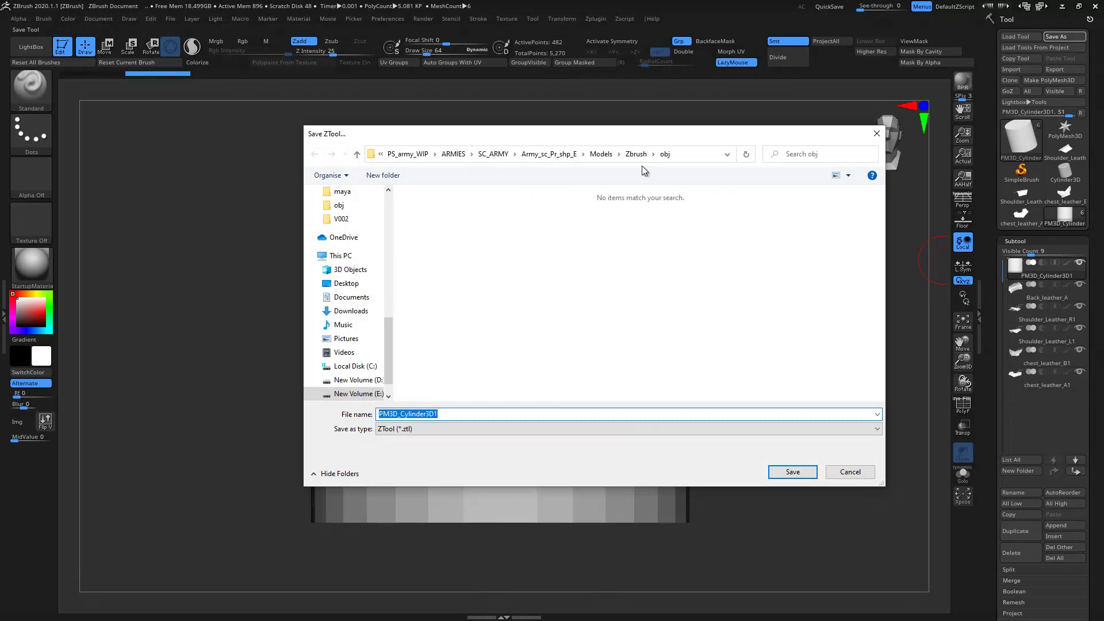
pyautogui.click(637, 154)
pyautogui.doubleClick(434, 247)
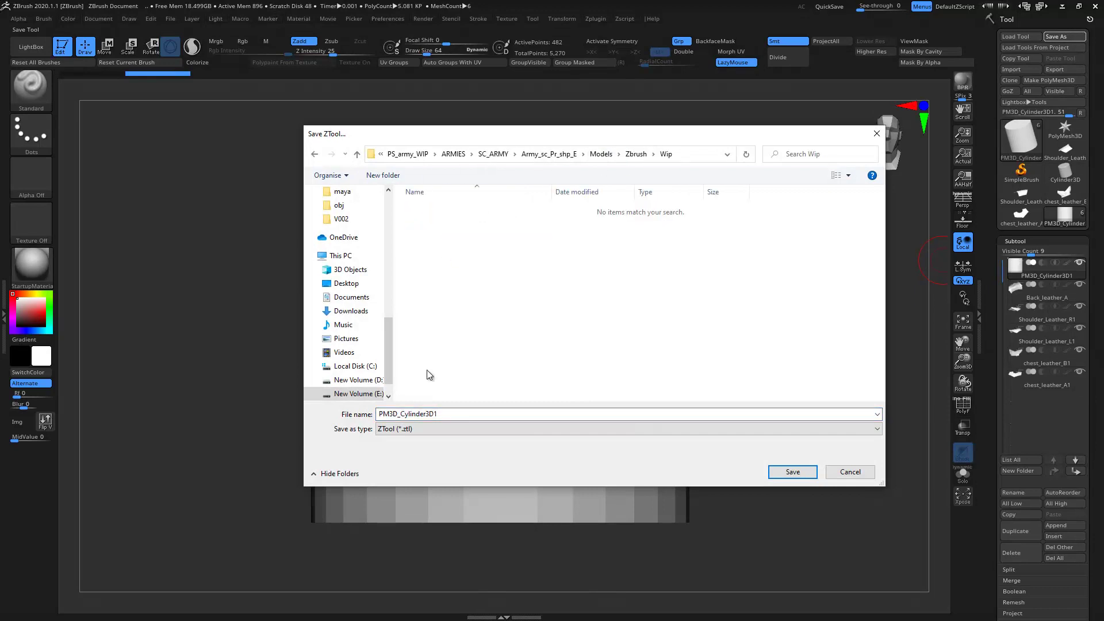
pyautogui.doubleClick(455, 412)
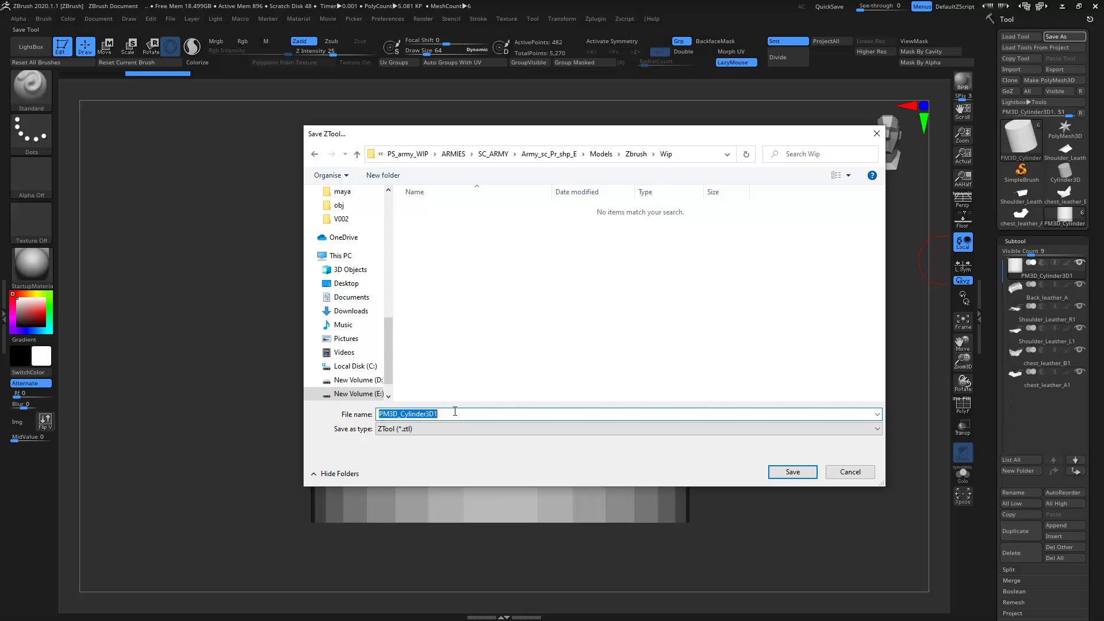
pyautogui.write('Army_sc_pr_shp')
pyautogui.write('_sc_pr_shp_E')
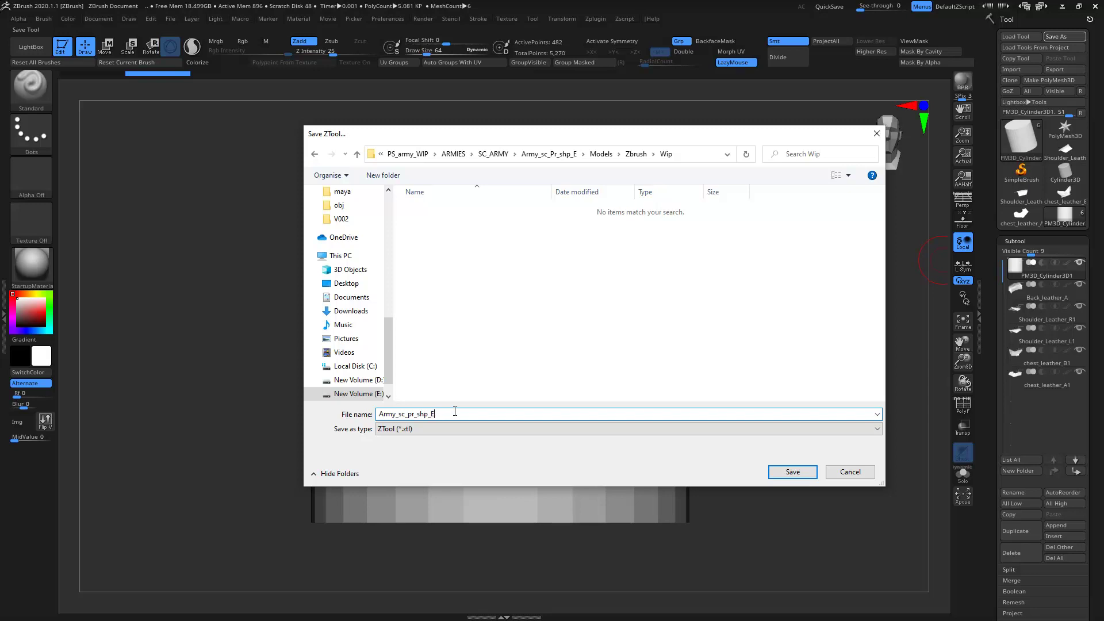
pyautogui.press('Return')
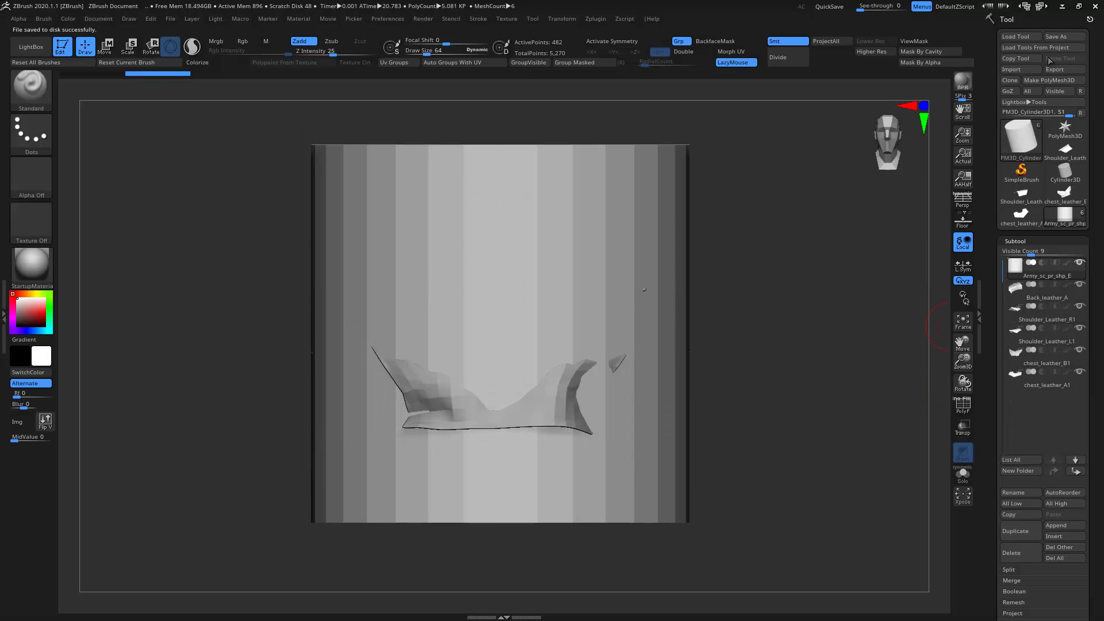
pyautogui.click(1058, 35)
# - Overwrite the existing Army_sc_pr_shp_E tool file, confirming the replace
pyautogui.click(783, 471)
pyautogui.click(578, 311)
pyautogui.moveTo(787, 291); pyautogui.dragTo(748, 299)
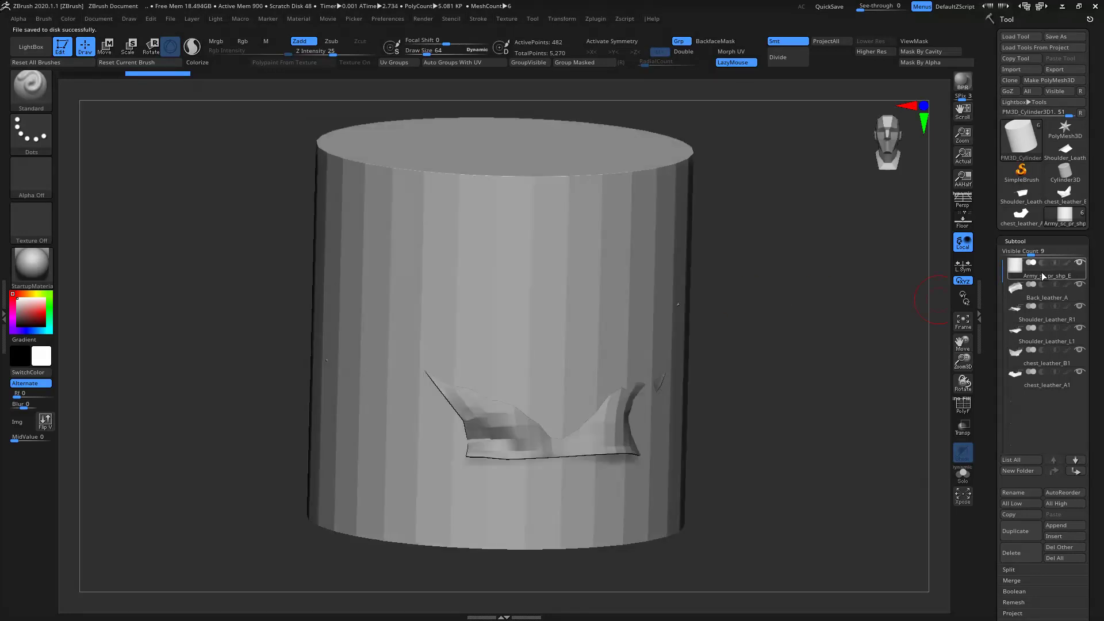
# - Select Back_leather_A and hide the cylinder subtool so only the vest shows
pyautogui.click(1019, 291)
pyautogui.click(1080, 264)
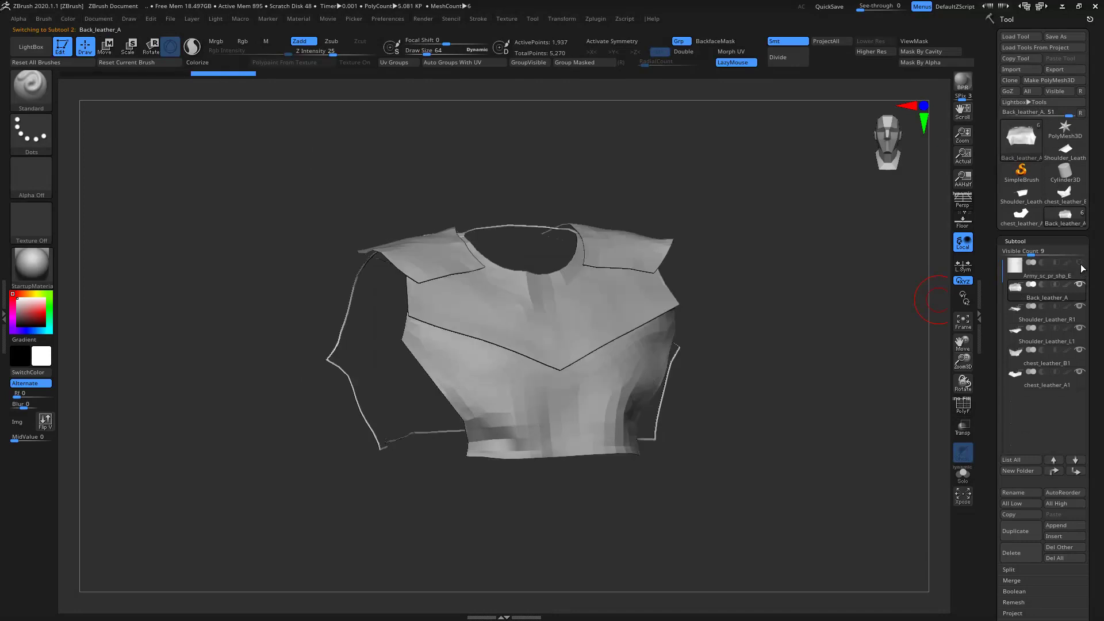
pyautogui.moveTo(792, 313); pyautogui.dragTo(763, 320)
pyautogui.moveTo(770, 271)
pyautogui.mouseDown()
pyautogui.moveTo(727, 264)
pyautogui.moveTo(938, 237)
pyautogui.mouseUp()
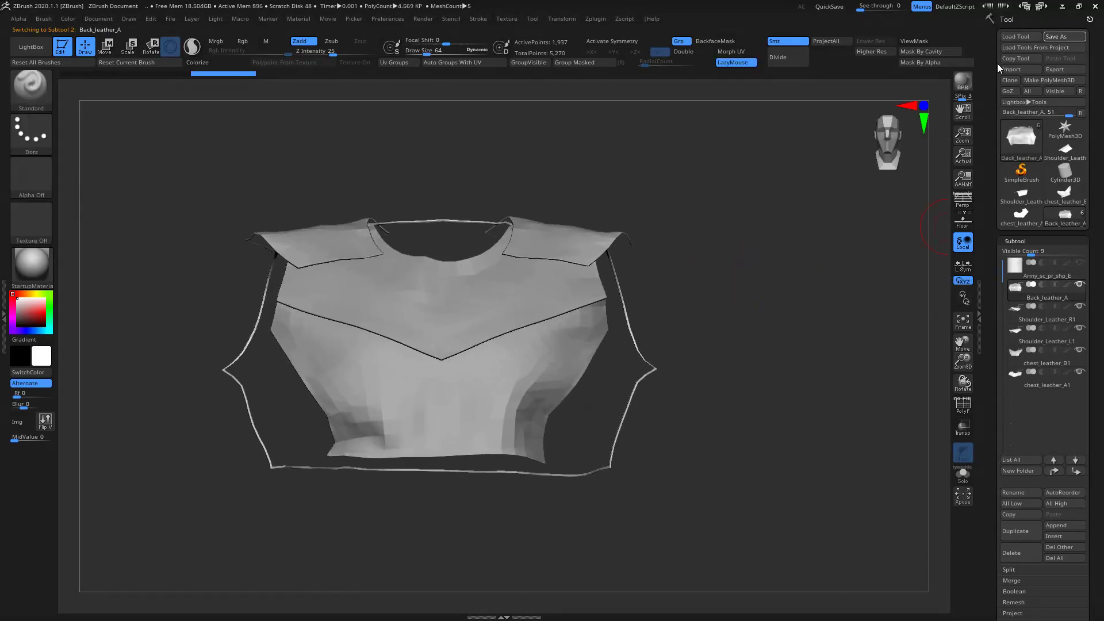
# - Re-save the tool over Army_sc_pr_shp_E.ZTL and confirm the replacement
pyautogui.click(1054, 36)
pyautogui.click(786, 475)
pyautogui.click(575, 309)
pyautogui.moveTo(702, 226)
pyautogui.mouseDown()
pyautogui.moveTo(742, 232)
pyautogui.moveTo(707, 236)
pyautogui.mouseUp()
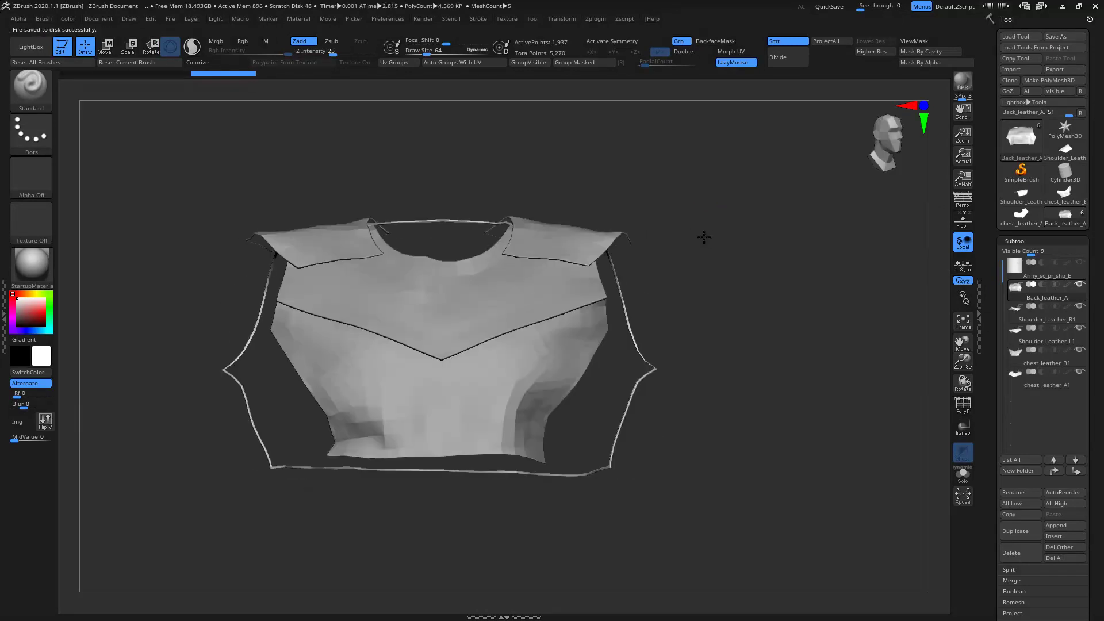
# - Return to ZBrush and zoom in on the leather vest
pyautogui.press('super')
pyautogui.click(285, 612)
pyautogui.click(1013, 569)
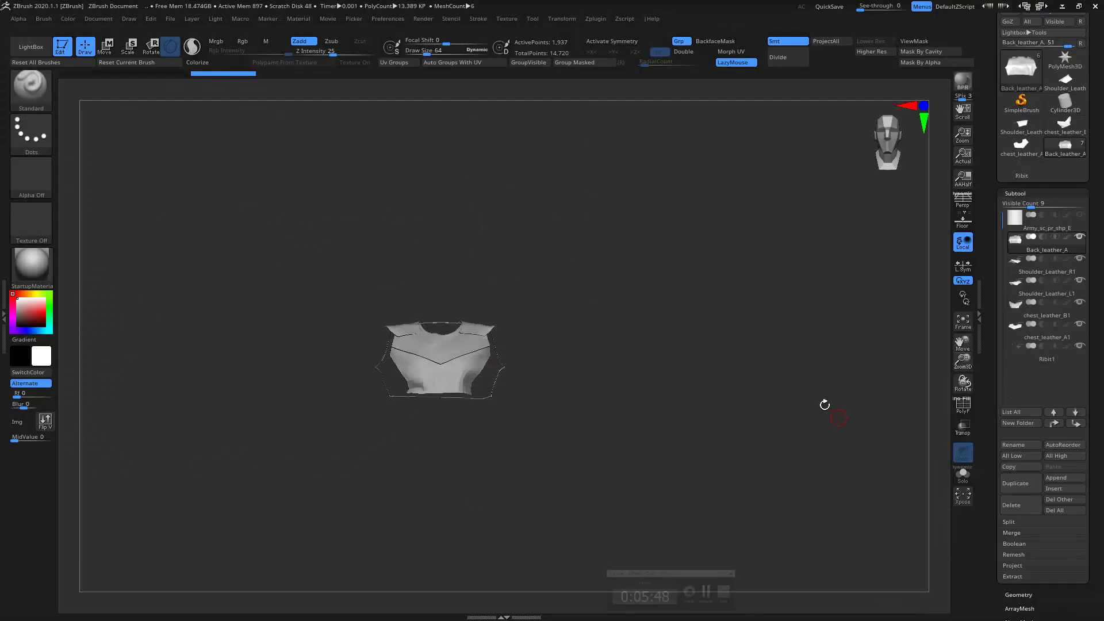
pyautogui.moveTo(628, 252)
pyautogui.keyDown('ctrl'); pyautogui.mouseDown(button='right')
pyautogui.moveTo(671, 333)
pyautogui.moveTo(710, 316)
pyautogui.mouseUp(button='right'); pyautogui.keyUp('ctrl')
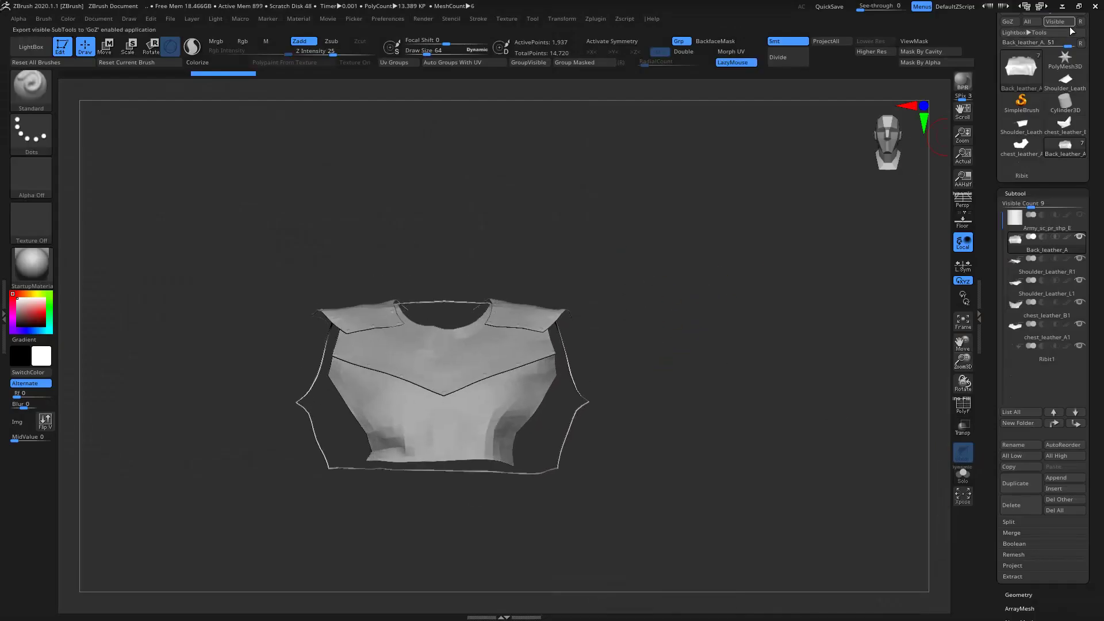
pyautogui.moveTo(1071, 32); pyautogui.dragTo(1102, 137)
# - Save the tool as Army_sc_pr_shp_E1 in the Models > Zbrush > Wip folder
pyautogui.click(1051, 36)
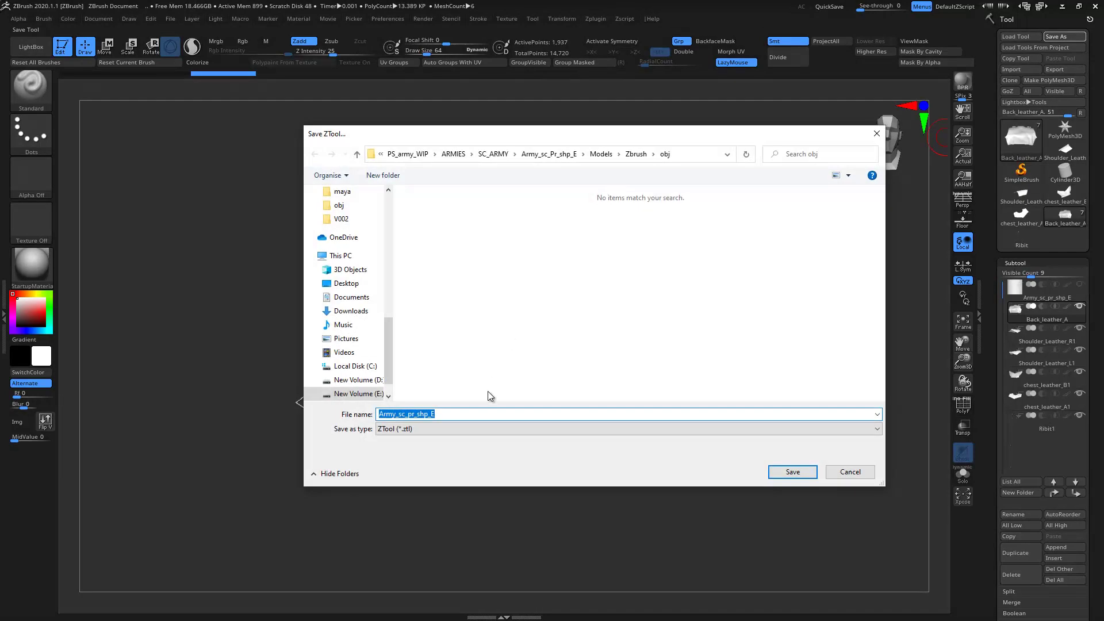
pyautogui.click(601, 154)
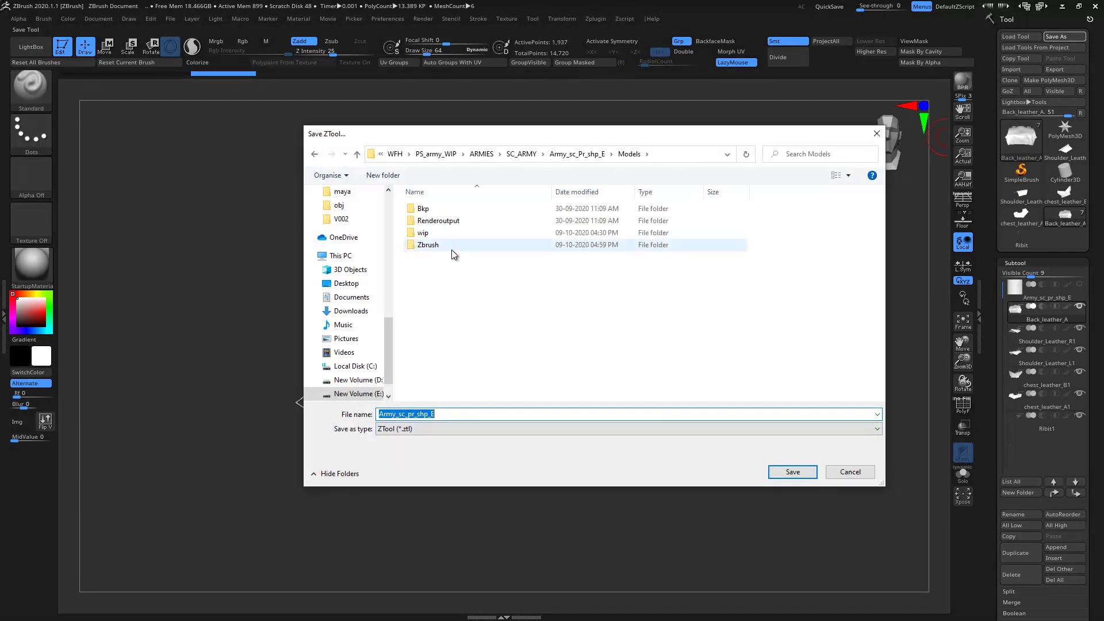
pyautogui.doubleClick(450, 244)
pyautogui.doubleClick(437, 243)
pyautogui.click(482, 208)
pyautogui.click(481, 415)
pyautogui.write('1')
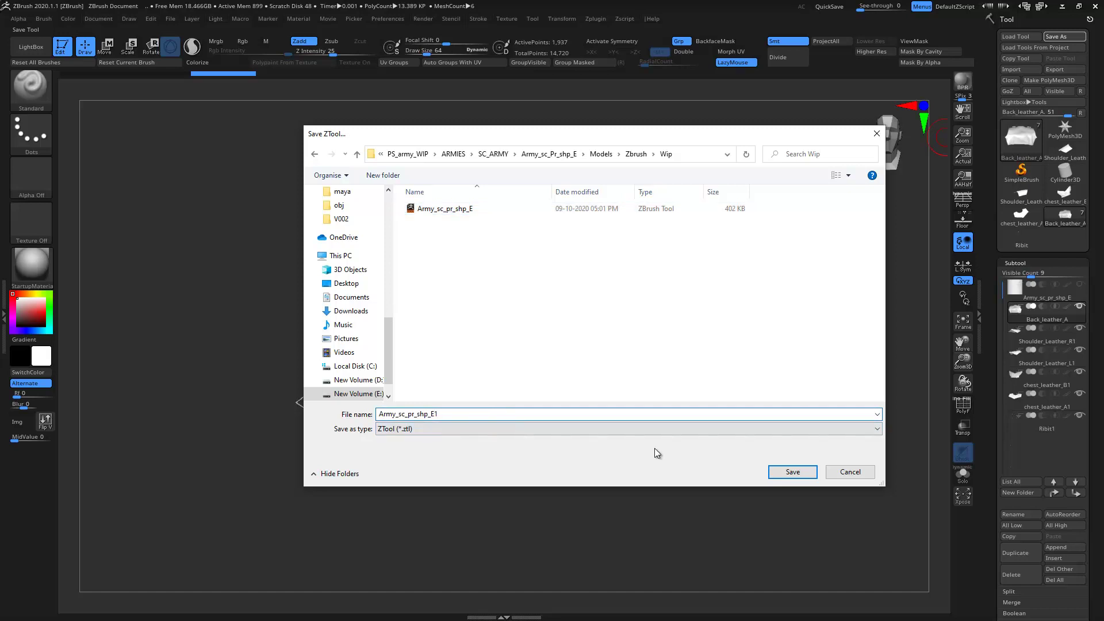
pyautogui.press('Return')
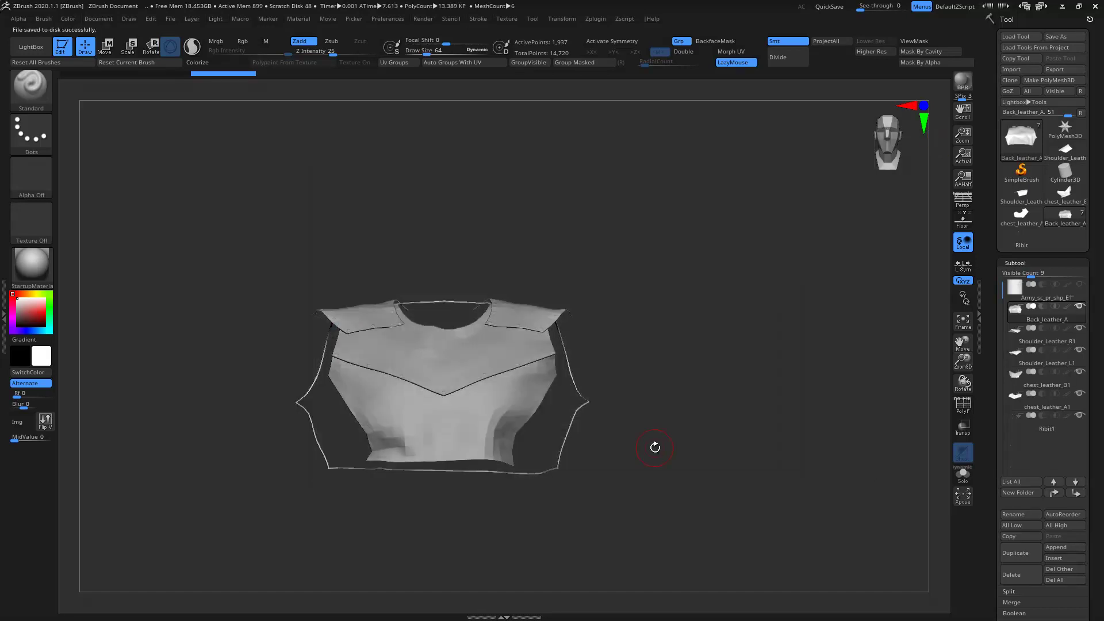
# - Remove a stray apostrophe from the E1 file name and save over Army_sc_pr_shp_E1
pyautogui.click(1054, 36)
pyautogui.click(487, 222)
pyautogui.click(482, 223)
pyautogui.click(486, 223)
pyautogui.press('BackSpace')
pyautogui.click(536, 277)
pyautogui.click(528, 224)
pyautogui.click(785, 471)
# - Confirm overwriting Army_sc_pr_shp_E1 and orbit the armor model
pyautogui.click(586, 311)
pyautogui.moveTo(552, 276)
pyautogui.mouseDown()
pyautogui.moveTo(743, 280)
pyautogui.moveTo(741, 324)
pyautogui.mouseUp()
pyautogui.press('super')
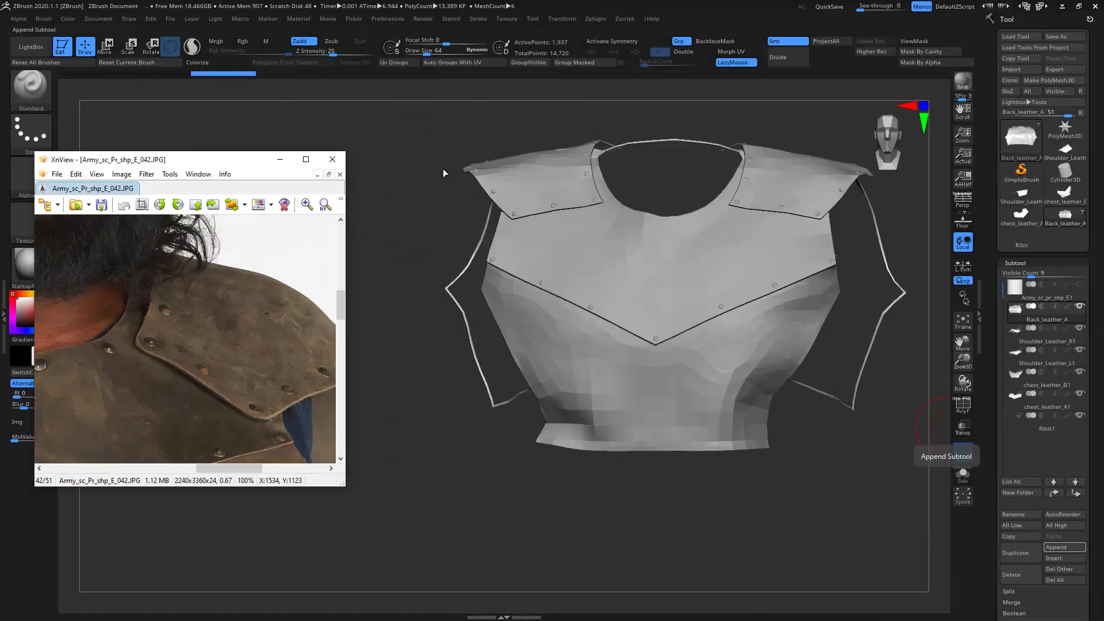
pyautogui.moveTo(443, 202)
pyautogui.mouseDown()
pyautogui.moveTo(437, 240)
pyautogui.moveTo(437, 178)
pyautogui.moveTo(425, 207)
pyautogui.moveTo(394, 207)
pyautogui.moveTo(592, 254)
pyautogui.moveTo(505, 202)
pyautogui.moveTo(400, 192)
pyautogui.moveTo(407, 205)
pyautogui.mouseUp()
# - Select chest_leather_A1 and turn the armor to a straight front view
pyautogui.keyDown('alt'); pyautogui.click(602, 271); pyautogui.keyUp('alt')
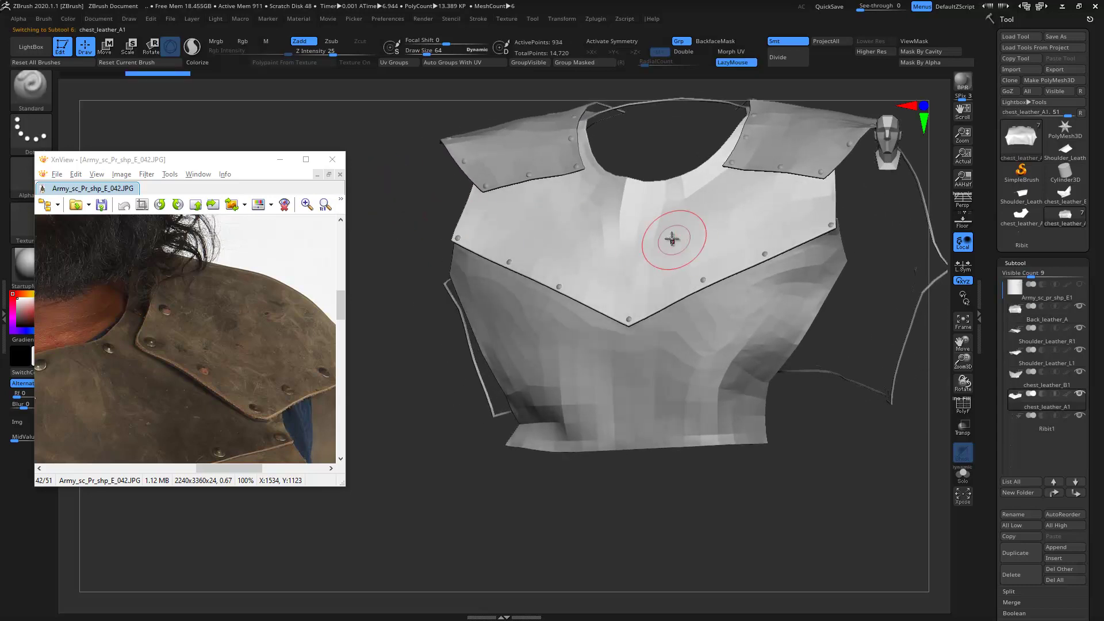
pyautogui.keyDown('shift'); pyautogui.moveTo(680, 247); pyautogui.dragTo(784, 266); pyautogui.keyUp('shift')
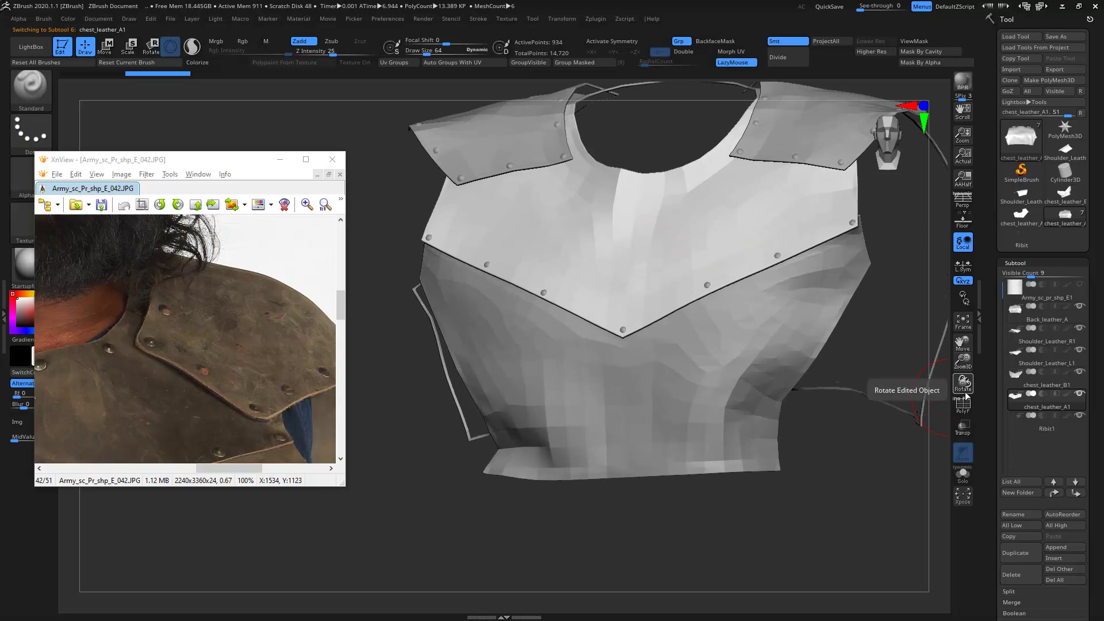
pyautogui.press('super')
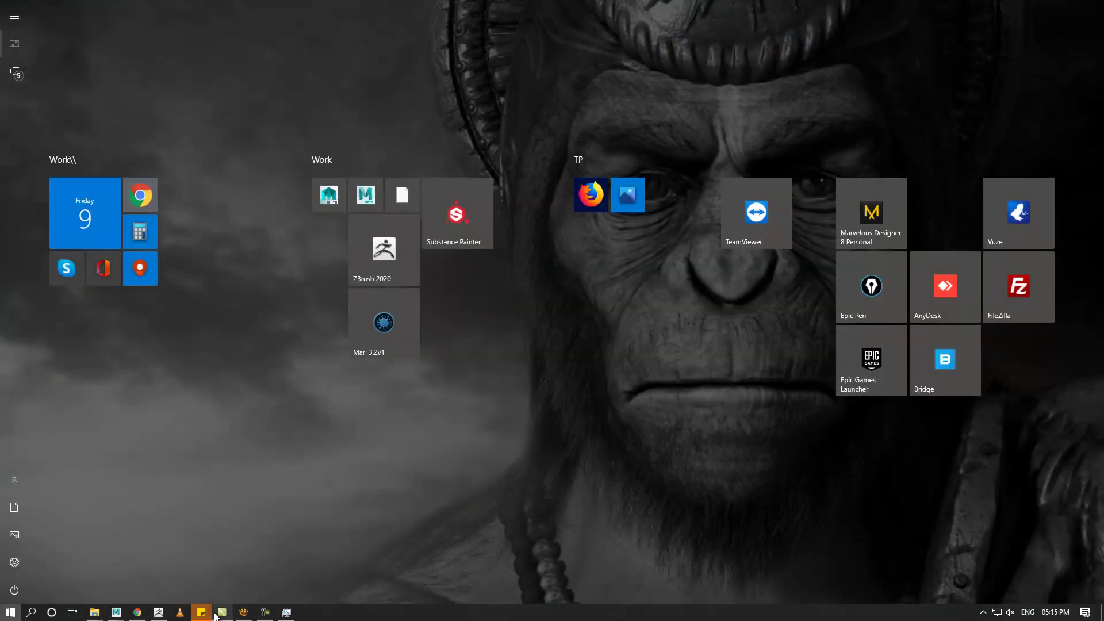
# - Rewrite the sticky note's line to read 'First do polygroup'
pyautogui.moveTo(201, 613)
pyautogui.click(405, 562)
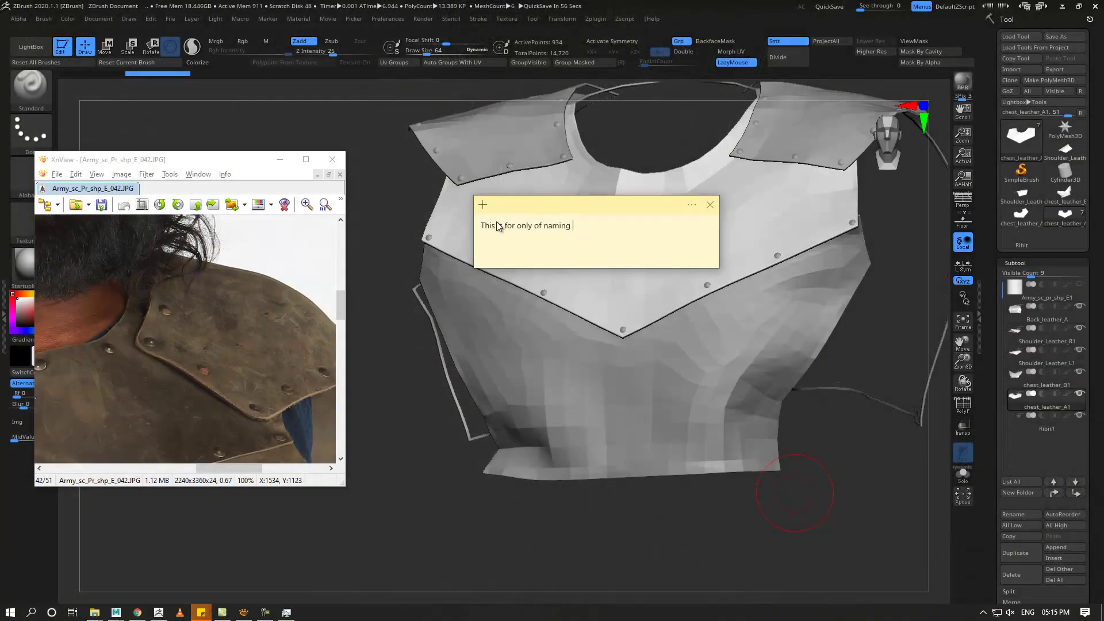
pyautogui.moveTo(598, 221); pyautogui.dragTo(425, 240)
pyautogui.write('First do polygroup')
pyautogui.moveTo(482, 228); pyautogui.dragTo(599, 228)
# - Show polygroup colours and wireframe, then isolate and zoom in on the chest piece
pyautogui.click(411, 180)
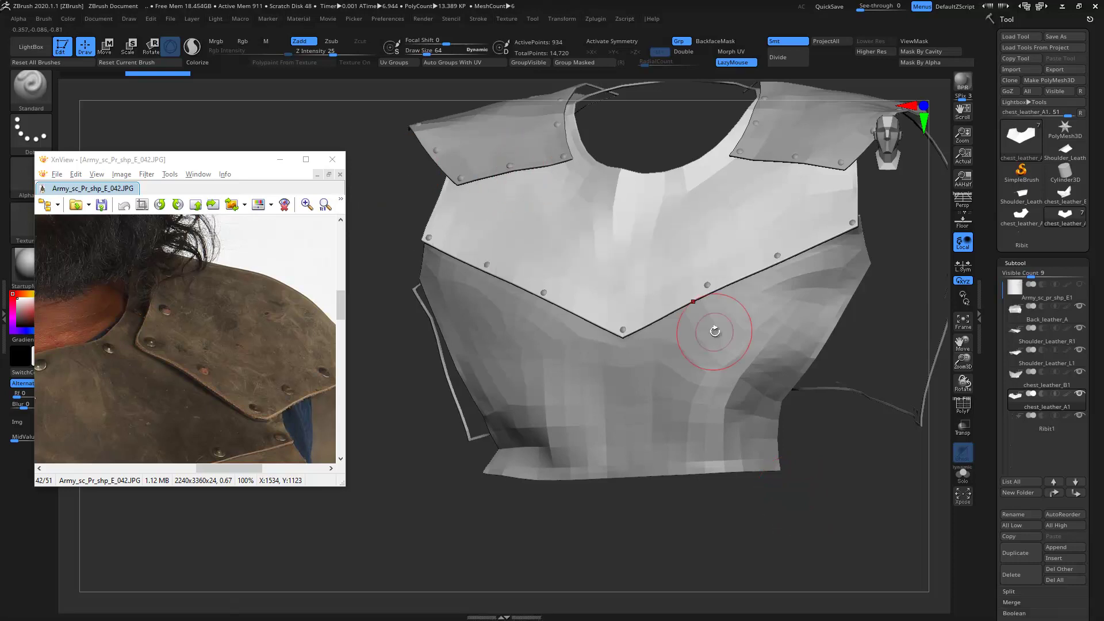
pyautogui.click(1011, 261)
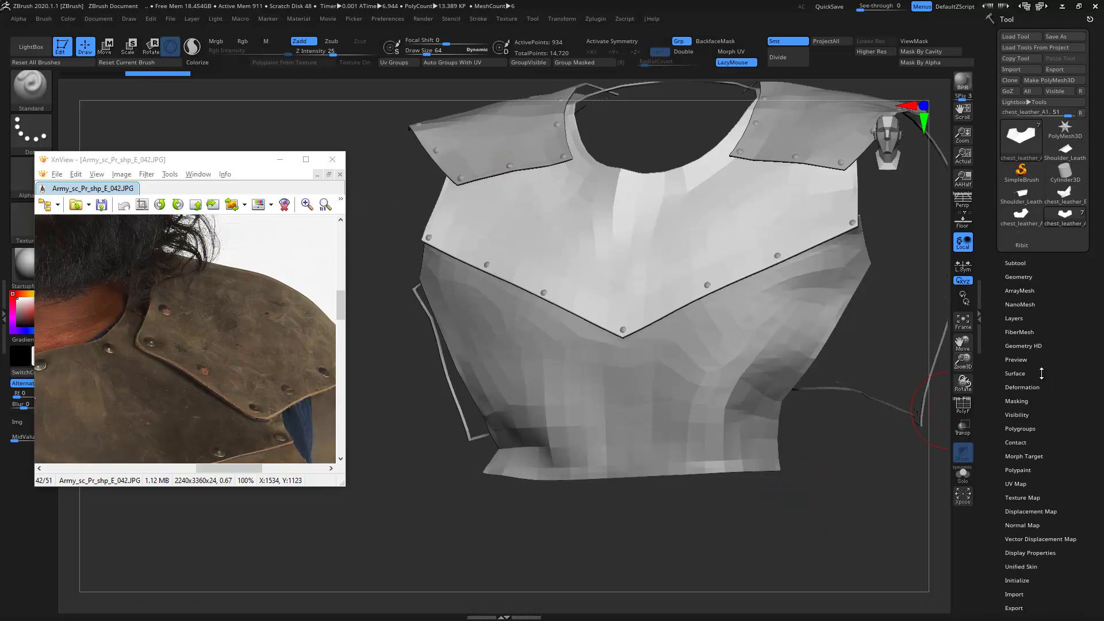
pyautogui.click(1026, 429)
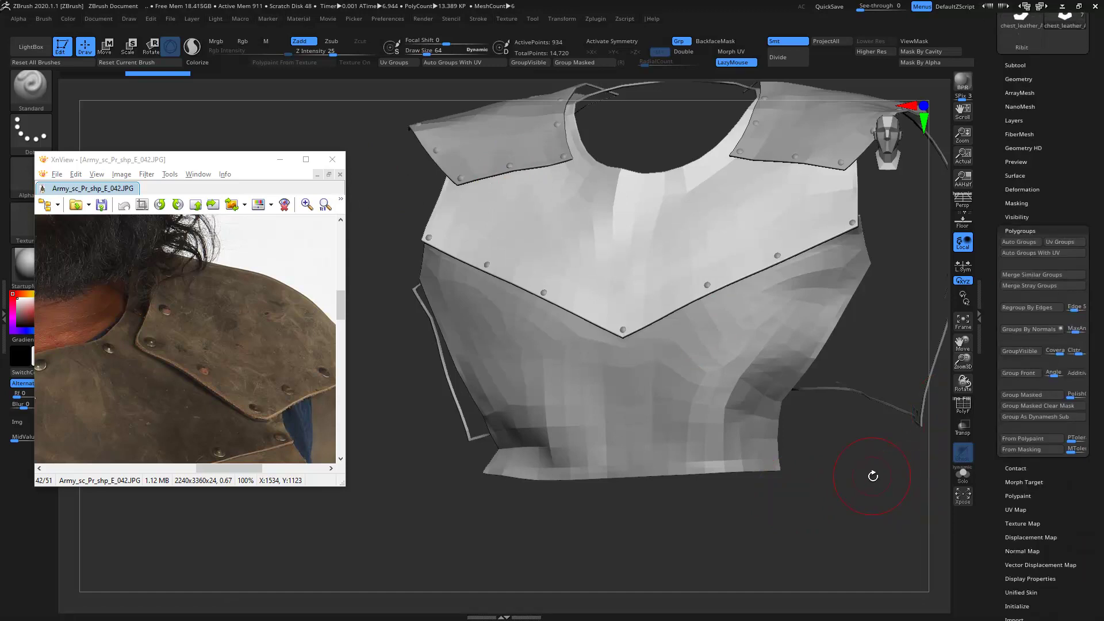
pyautogui.moveTo(872, 476); pyautogui.dragTo(924, 456)
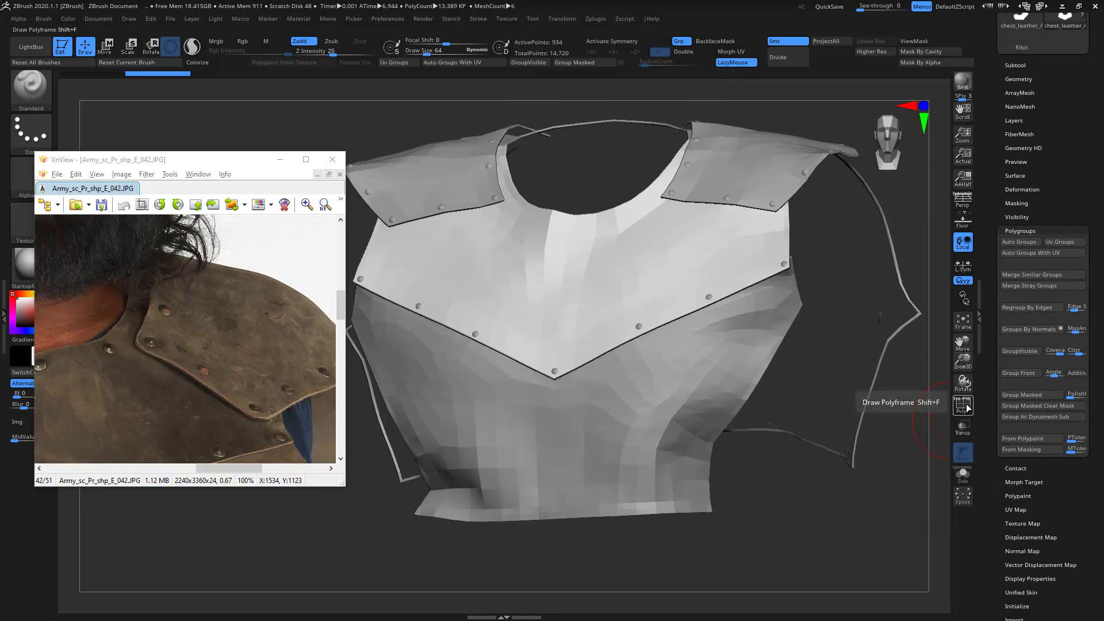
pyautogui.click(971, 405)
pyautogui.moveTo(801, 525)
pyautogui.mouseDown()
pyautogui.moveTo(906, 524)
pyautogui.moveTo(942, 499)
pyautogui.mouseUp()
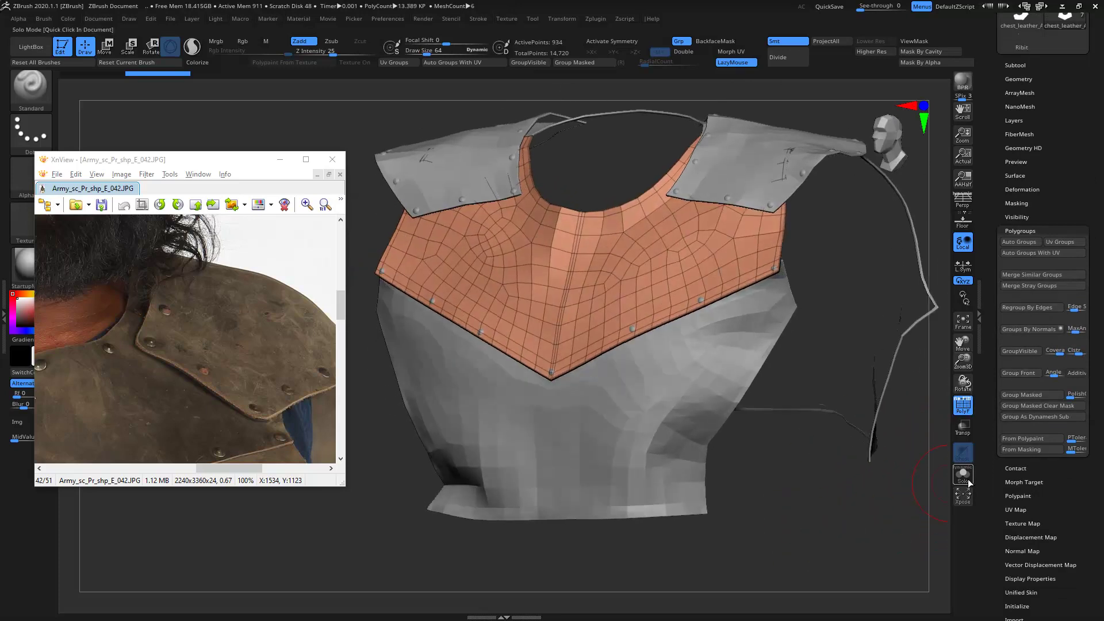
pyautogui.click(963, 473)
pyautogui.moveTo(788, 414)
pyautogui.keyDown('alt'); pyautogui.mouseDown()
pyautogui.moveTo(818, 436)
pyautogui.moveTo(764, 468)
pyautogui.mouseUp(); pyautogui.keyUp('alt')
# - Group the chest piece by UVs with Auto Groups With UV and check it edge-on
pyautogui.click(280, 159)
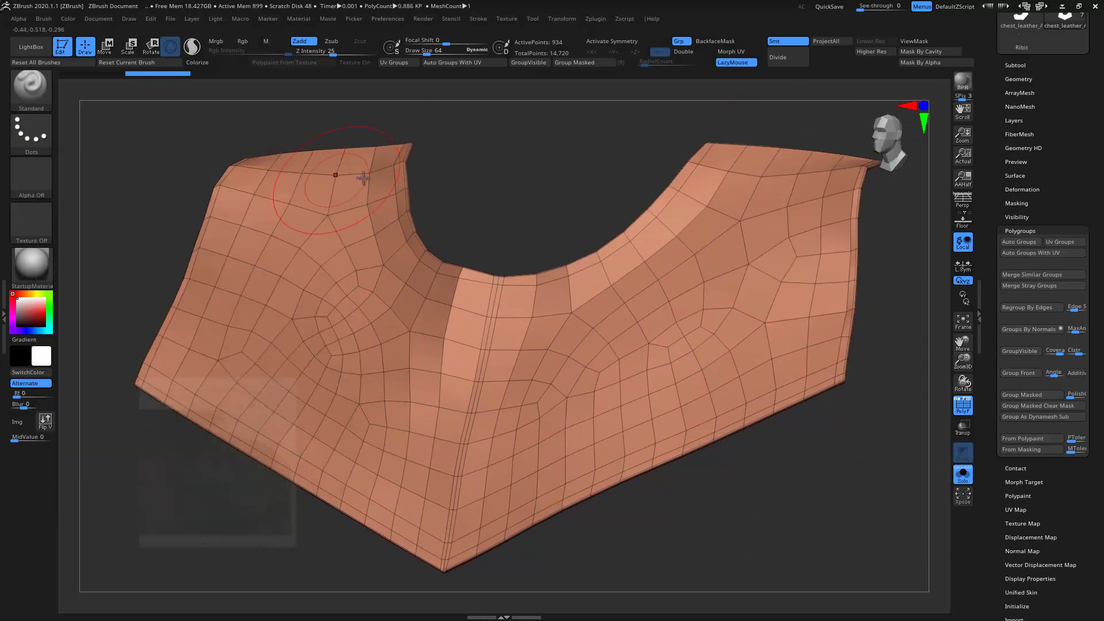
pyautogui.moveTo(291, 173); pyautogui.dragTo(441, 150)
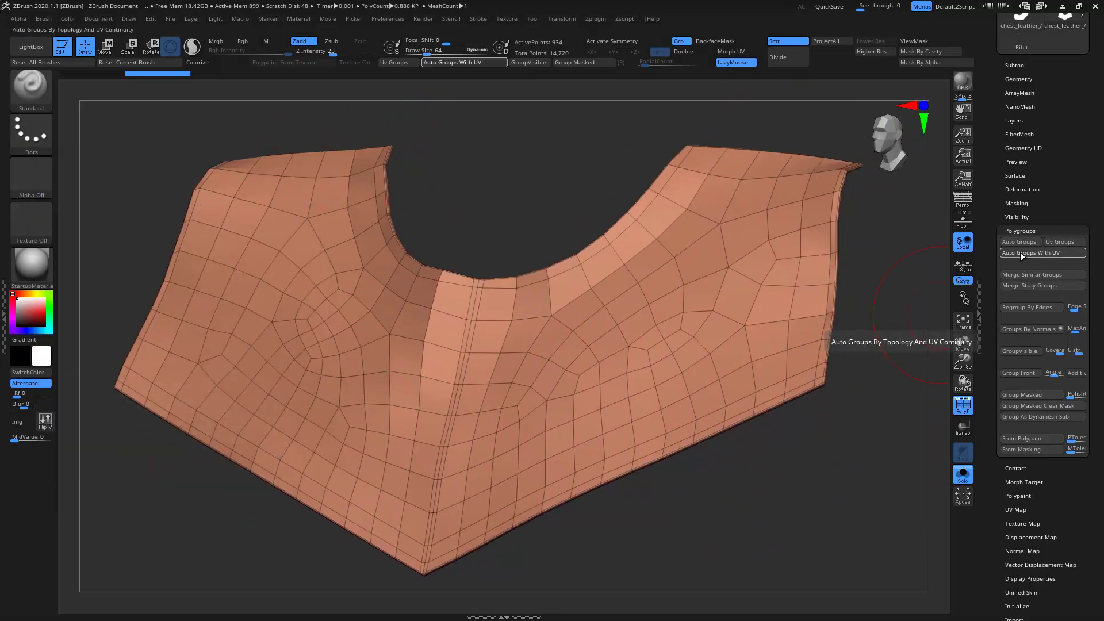
pyautogui.click(1021, 252)
pyautogui.moveTo(921, 333)
pyautogui.mouseDown()
pyautogui.moveTo(733, 474)
pyautogui.moveTo(843, 454)
pyautogui.moveTo(751, 444)
pyautogui.moveTo(765, 374)
pyautogui.moveTo(800, 407)
pyautogui.moveTo(697, 337)
pyautogui.mouseUp()
pyautogui.press('ctrl')
pyautogui.press('super')
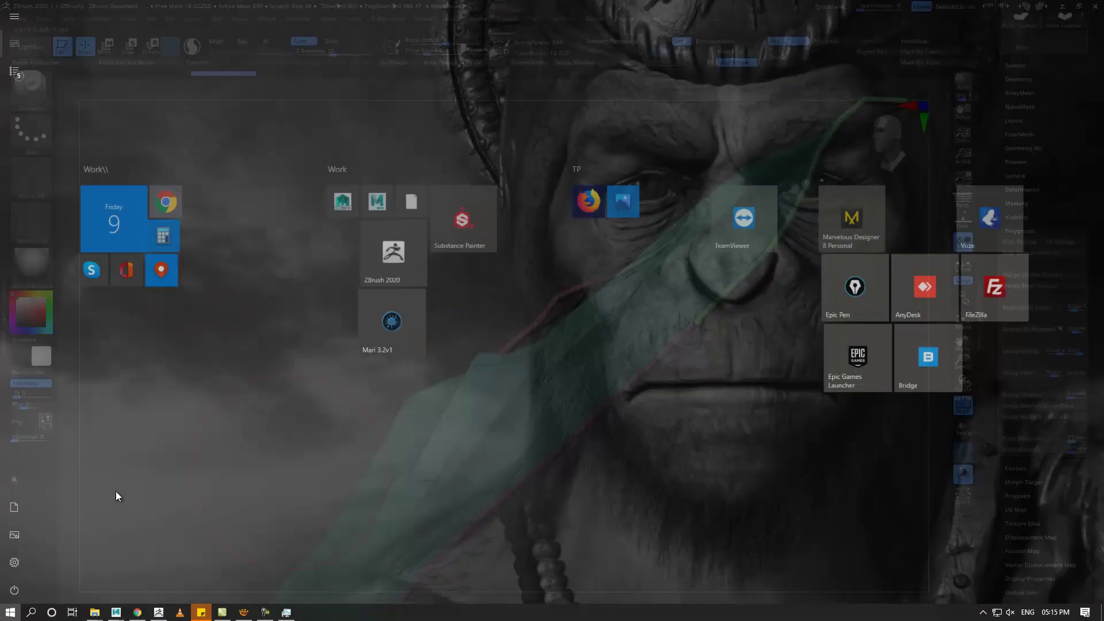
pyautogui.click(244, 614)
pyautogui.scroll(4, 226, 398)
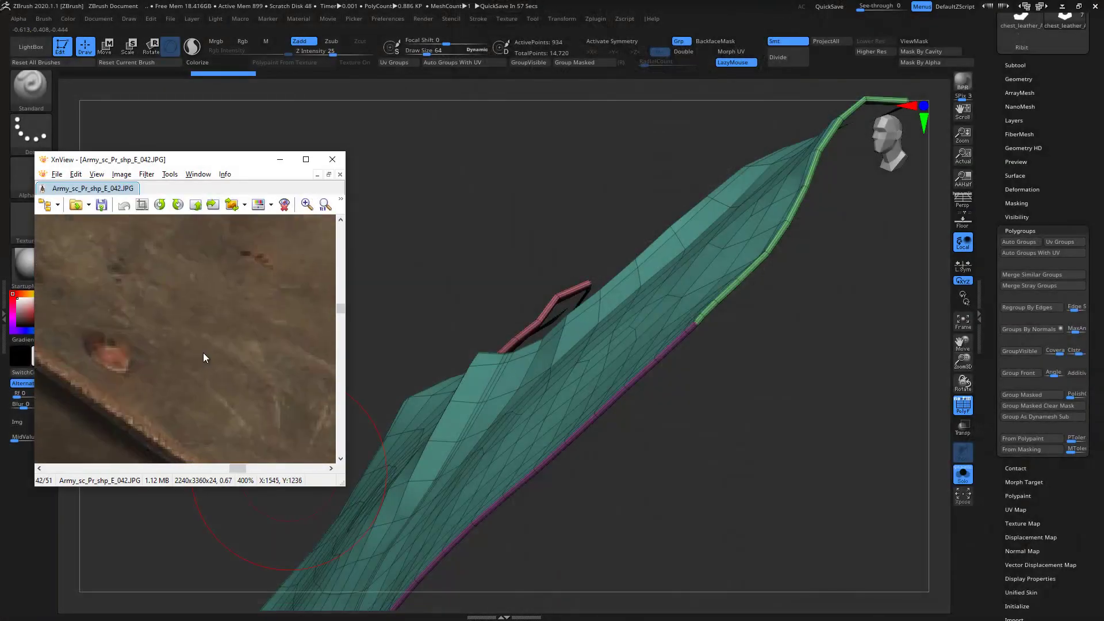
pyautogui.scroll(-3, 204, 354)
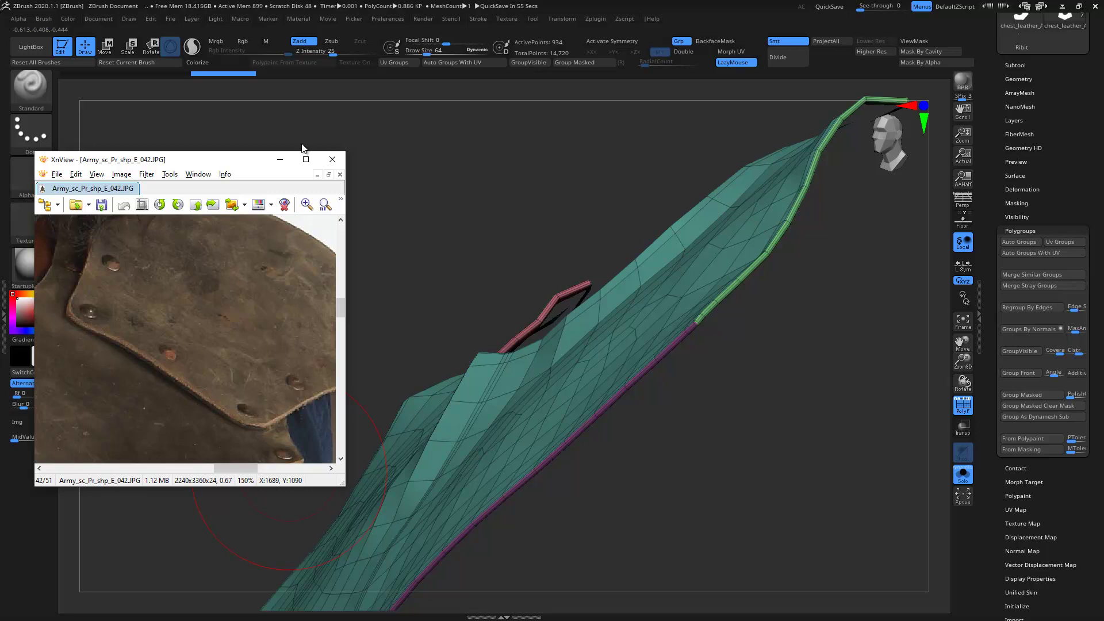
pyautogui.click(280, 164)
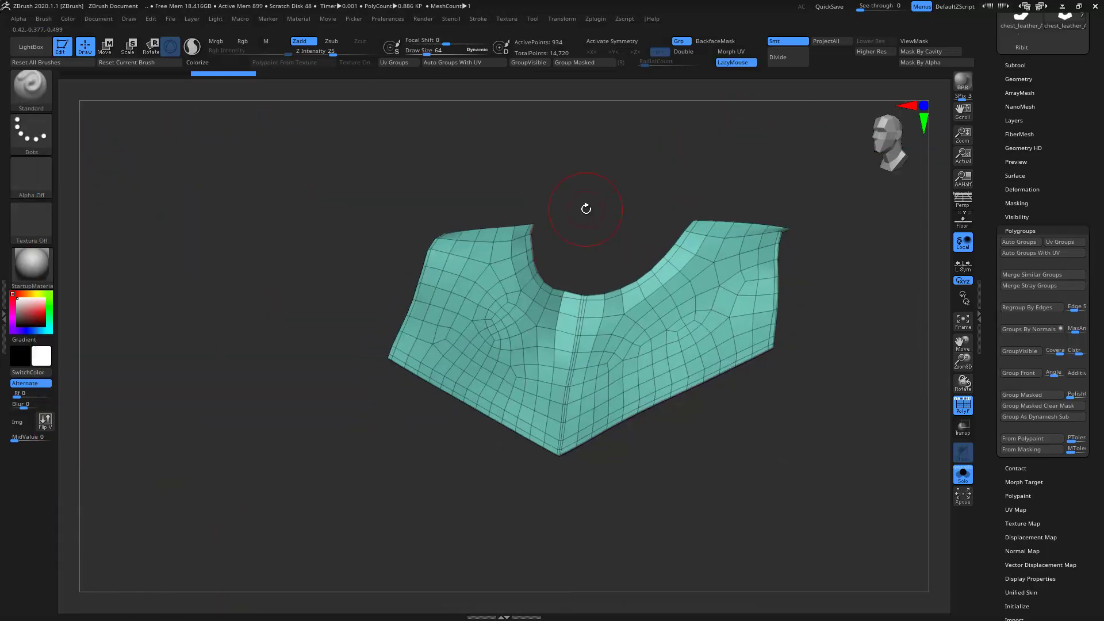
pyautogui.moveTo(584, 207)
pyautogui.mouseDown()
pyautogui.moveTo(549, 168)
pyautogui.moveTo(710, 337)
pyautogui.moveTo(771, 382)
pyautogui.moveTo(733, 370)
pyautogui.moveTo(813, 412)
pyautogui.moveTo(635, 326)
pyautogui.mouseUp()
pyautogui.moveTo(706, 398); pyautogui.dragTo(762, 424)
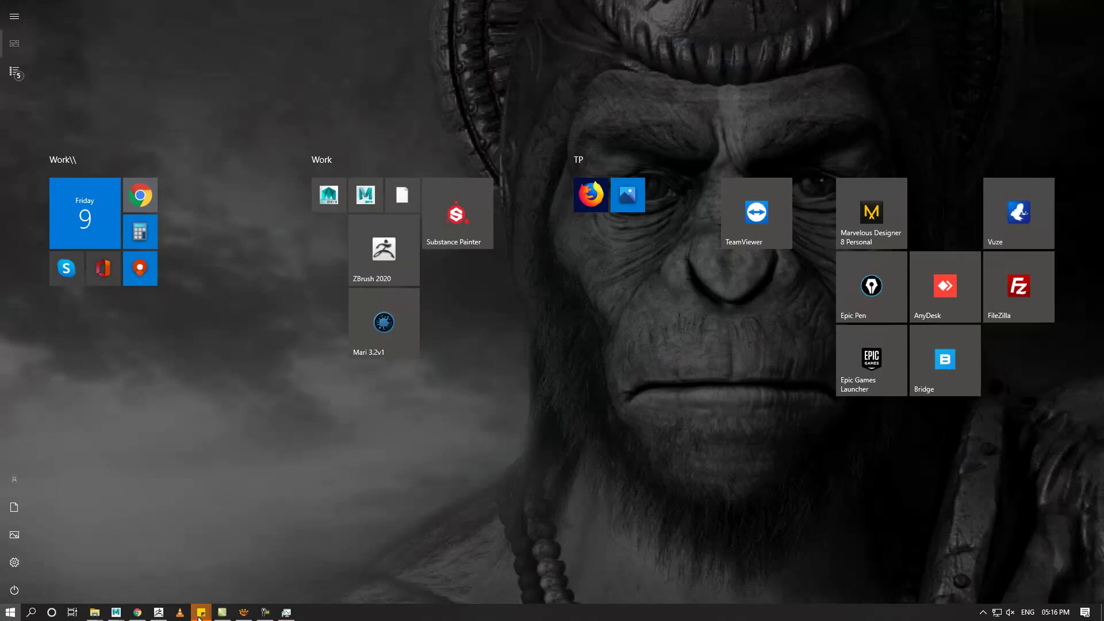
# - Replace the note's text with the shortcut reminder 'CTRl+Shift_click'
pyautogui.moveTo(201, 613)
pyautogui.click(403, 566)
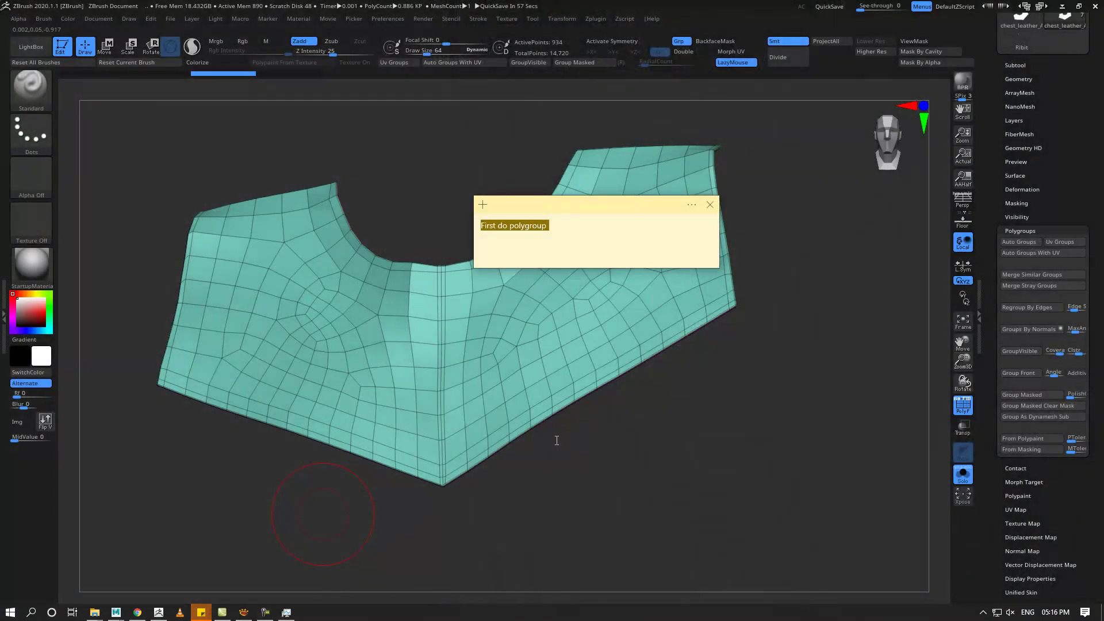
pyautogui.moveTo(562, 236); pyautogui.dragTo(375, 230)
pyautogui.write('c')
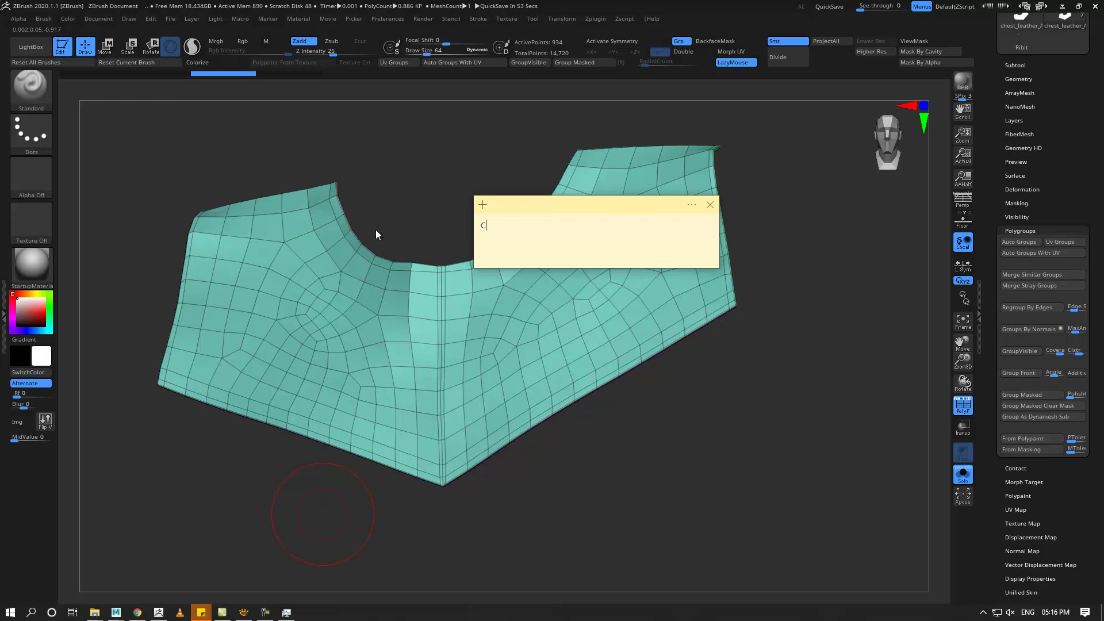
pyautogui.write('T')
pyautogui.press('BackSpace')
pyautogui.write('TRl')
pyautogui.write('+Shift')
pyautogui.write('_click')
# - Isolate one polygroup of the chest piece with Ctrl+Shift-click and zoom in
pyautogui.click(750, 360)
pyautogui.keyDown('ctrl'); pyautogui.keyDown('shift'); pyautogui.click(620, 297); pyautogui.keyUp('shift'); pyautogui.keyUp('ctrl')
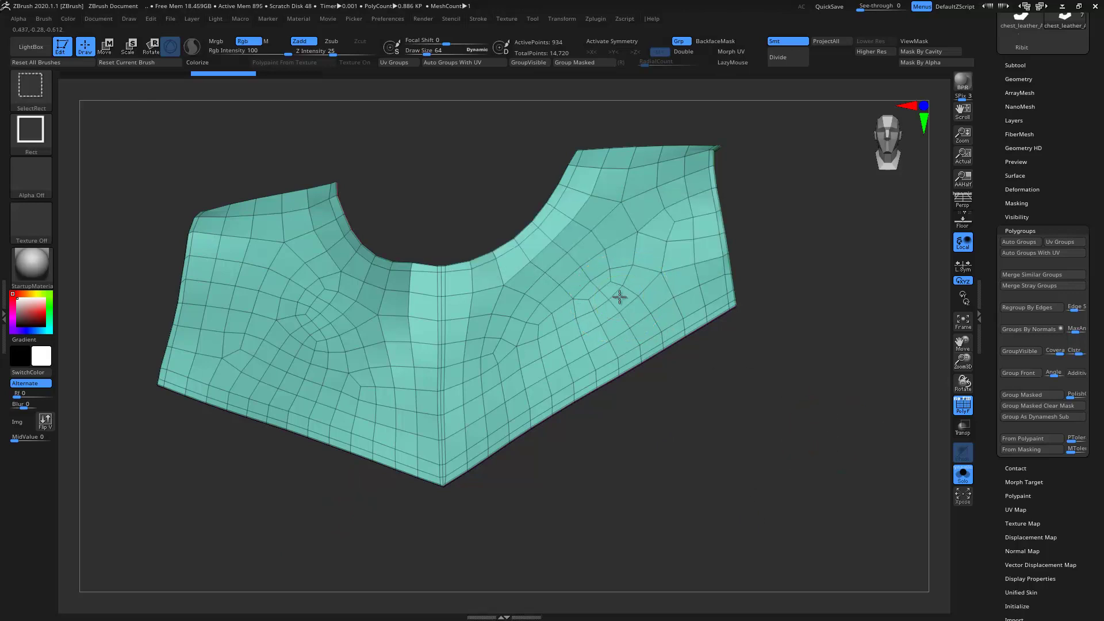
pyautogui.moveTo(619, 297)
pyautogui.mouseDown(button='right')
pyautogui.moveTo(670, 414)
pyautogui.moveTo(682, 412)
pyautogui.moveTo(748, 376)
pyautogui.moveTo(724, 277)
pyautogui.mouseUp(button='right')
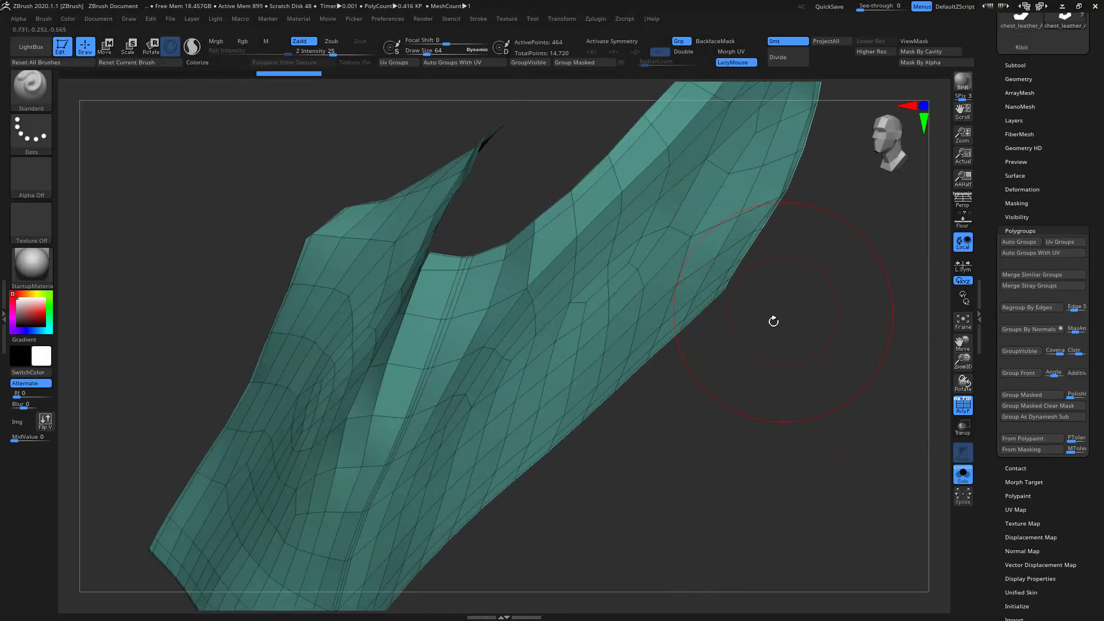
pyautogui.moveTo(772, 442); pyautogui.dragTo(607, 295, button='right')
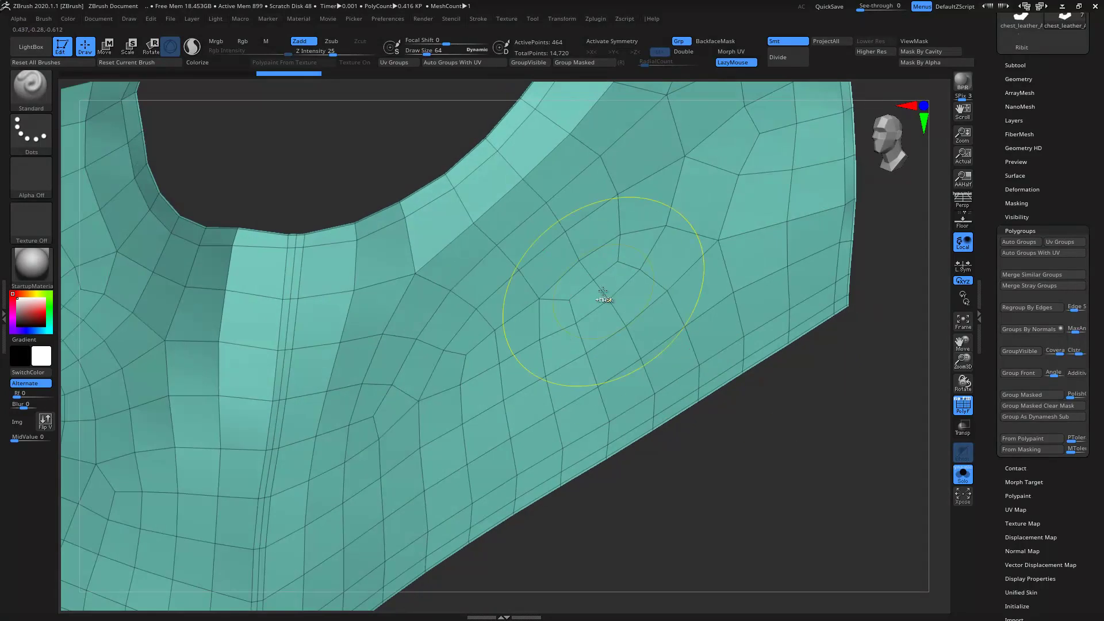
# - Invert visibility to show only the edge strips and merge them into one polygroup with GroupVisible
pyautogui.keyDown('ctrl'); pyautogui.keyDown('shift'); pyautogui.click(580, 262); pyautogui.keyUp('shift'); pyautogui.keyUp('ctrl')
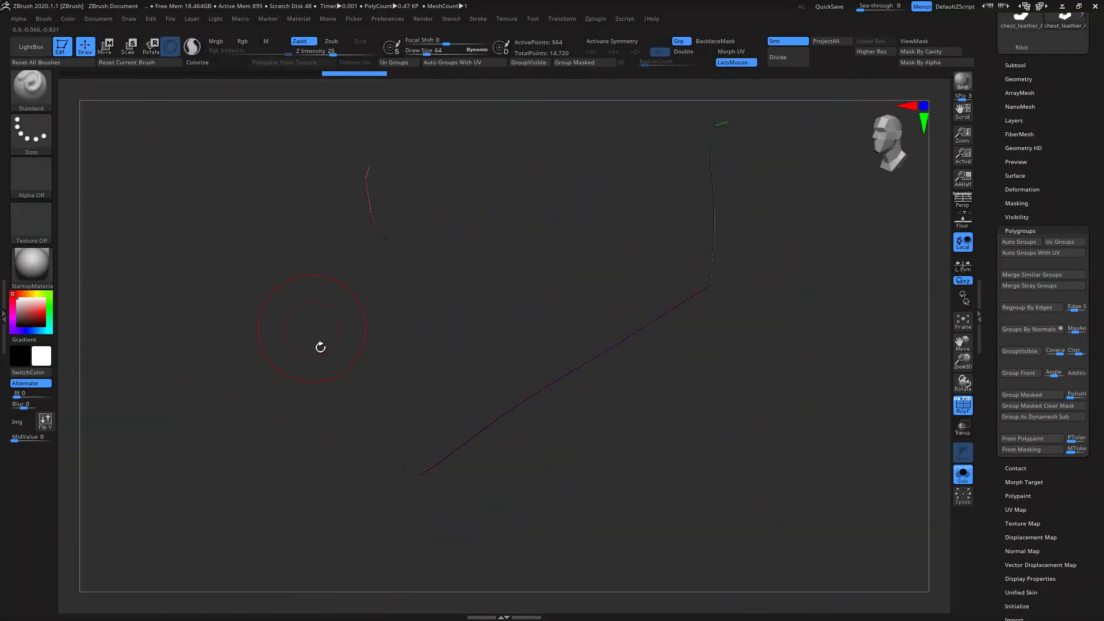
pyautogui.moveTo(762, 387)
pyautogui.mouseDown(button='right')
pyautogui.moveTo(752, 383)
pyautogui.moveTo(932, 407)
pyautogui.mouseUp(button='right')
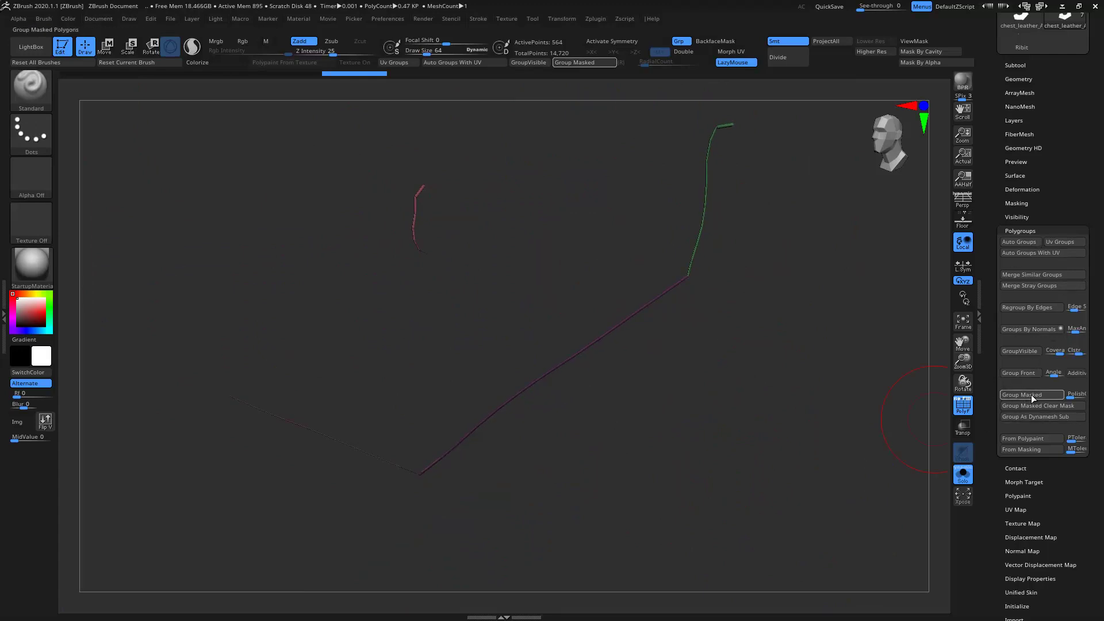
pyautogui.click(1032, 351)
pyautogui.moveTo(721, 467)
pyautogui.mouseDown()
pyautogui.moveTo(769, 461)
pyautogui.moveTo(680, 451)
pyautogui.mouseUp()
pyautogui.moveTo(739, 419)
pyautogui.mouseDown()
pyautogui.moveTo(673, 457)
pyautogui.moveTo(665, 439)
pyautogui.moveTo(747, 437)
pyautogui.moveTo(753, 403)
pyautogui.moveTo(807, 439)
pyautogui.mouseUp()
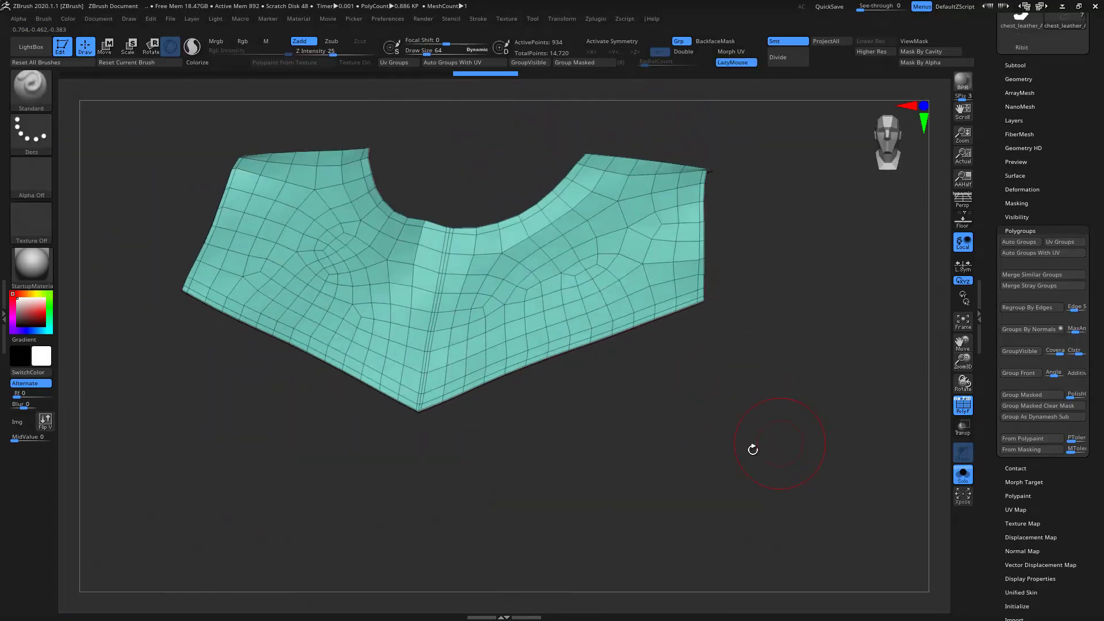
# - Change the reminder note to read 'Apply for all'
pyautogui.press('super')
pyautogui.press('Escape')
pyautogui.press('super')
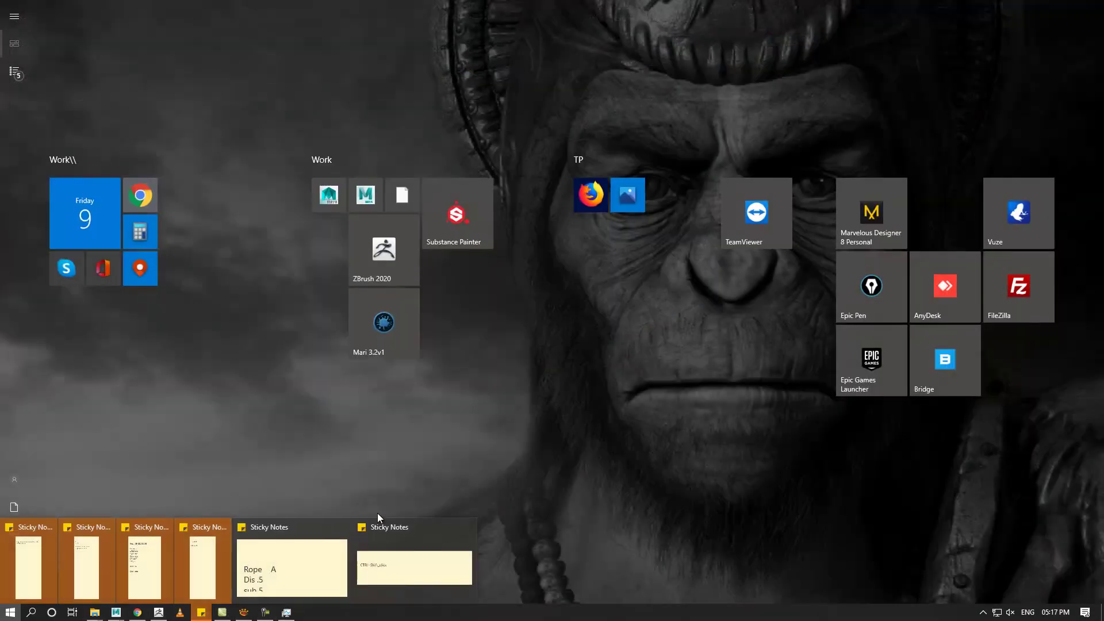
pyautogui.click(396, 558)
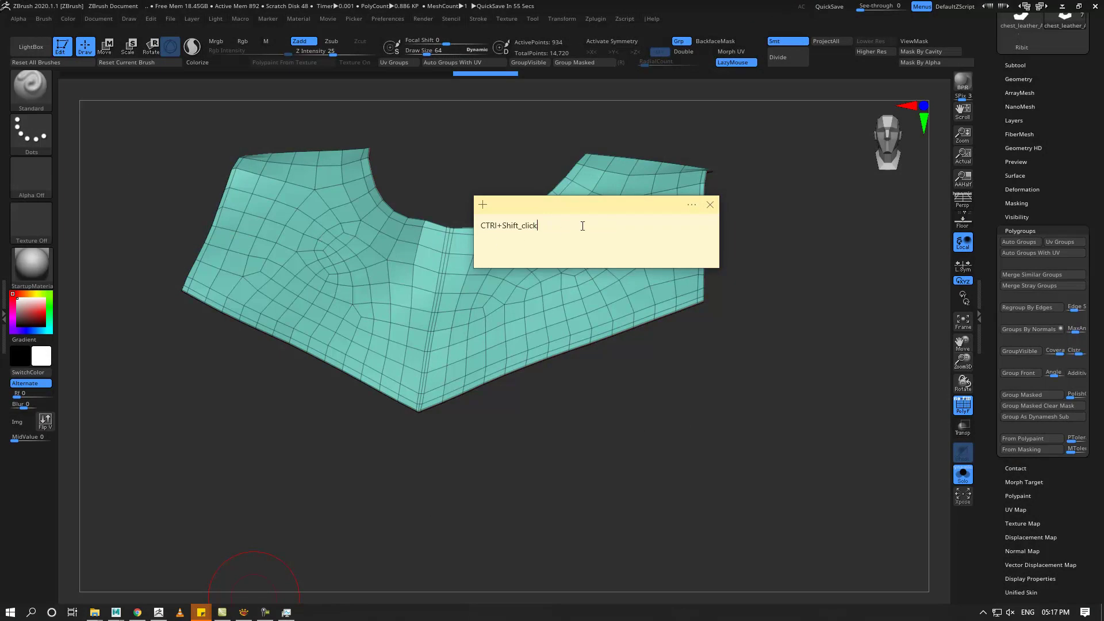
pyautogui.write('Apply for all')
pyautogui.press('Return')
# - Resume the screen recording and orbit the armour in ZBrush to a front view
pyautogui.click(677, 395)
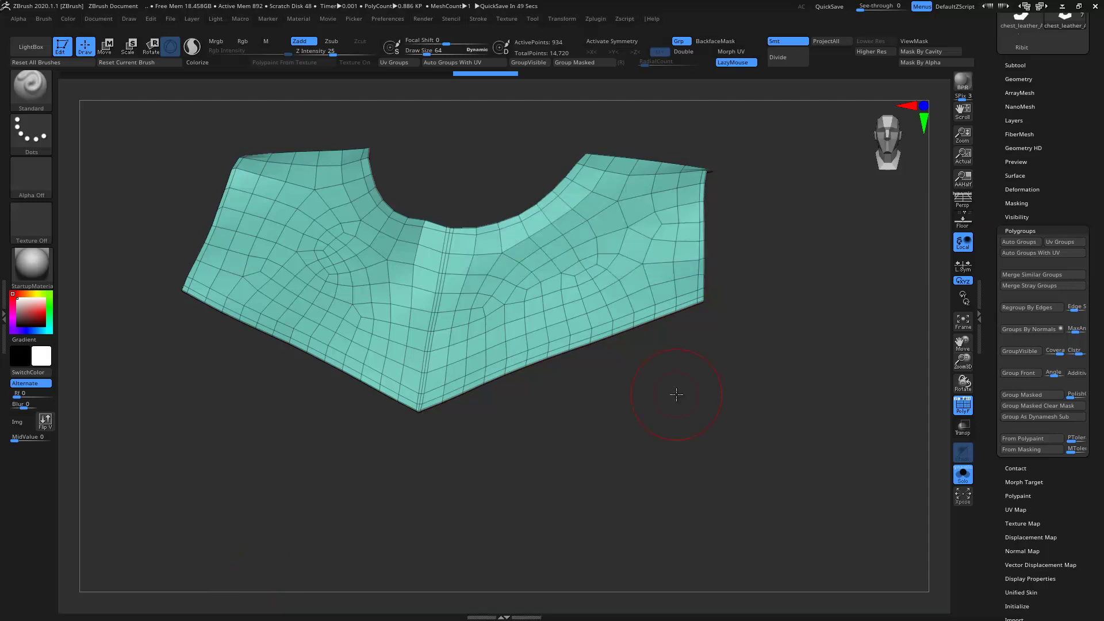
pyautogui.moveTo(1067, 124); pyautogui.dragTo(1067, 304)
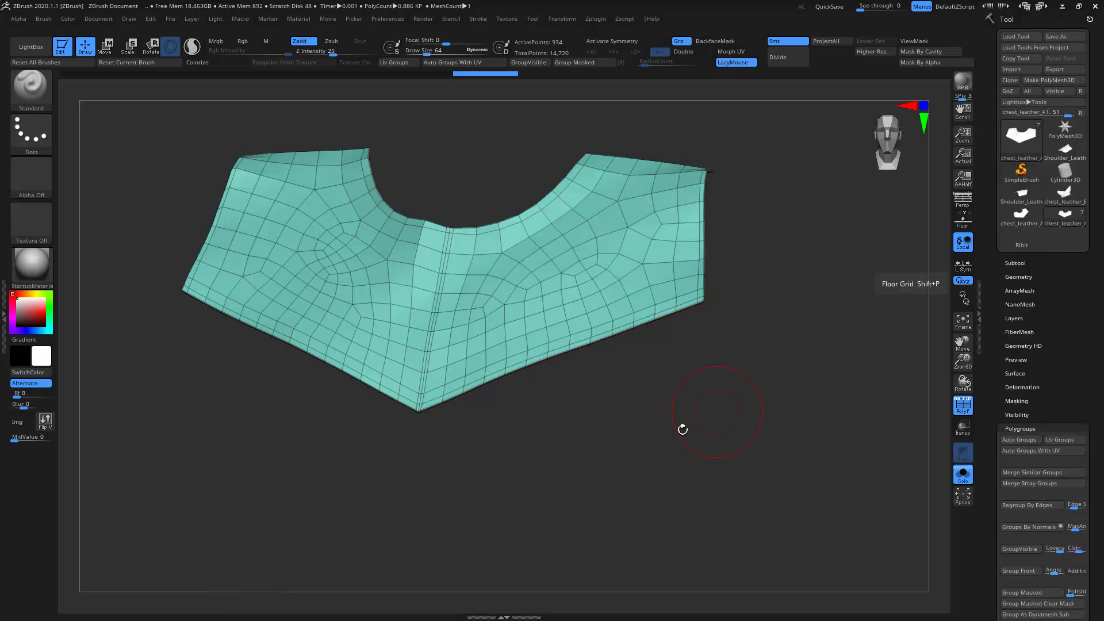
pyautogui.press('super')
pyautogui.click(268, 617)
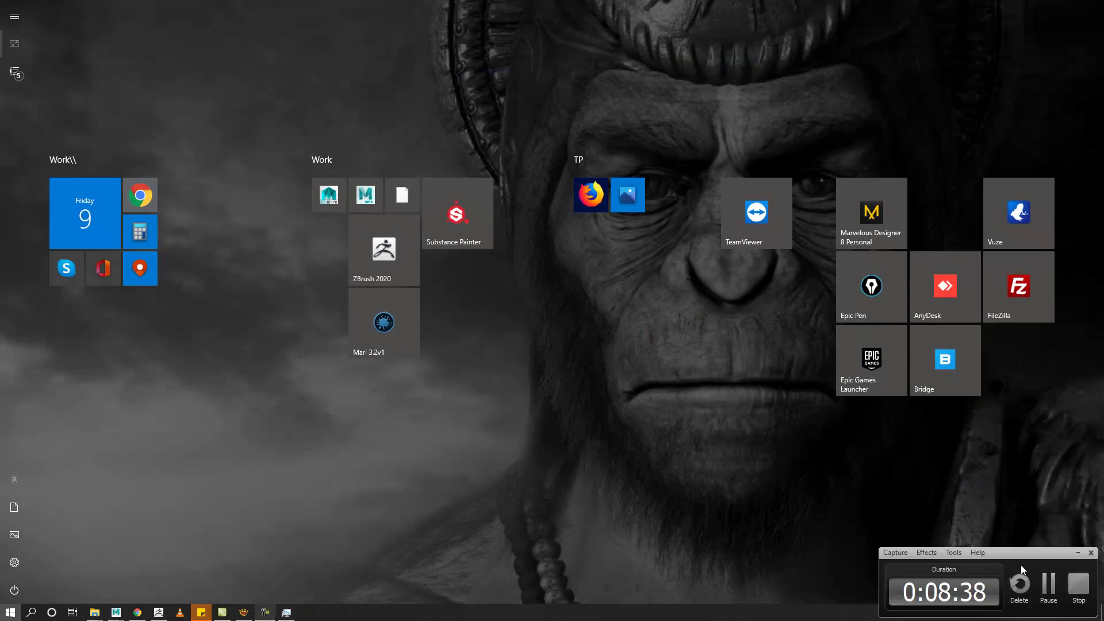
pyautogui.click(1046, 588)
pyautogui.moveTo(812, 285)
pyautogui.mouseDown()
pyautogui.moveTo(789, 253)
pyautogui.moveTo(829, 343)
pyautogui.moveTo(779, 277)
pyautogui.moveTo(847, 296)
pyautogui.moveTo(829, 234)
pyautogui.mouseUp()
# - Turn on the PolyF wireframe and inspect chest_leather_A1 and a shoulder piece from several angles
pyautogui.click(964, 405)
pyautogui.moveTo(883, 360); pyautogui.dragTo(715, 291)
pyautogui.keyDown('alt'); pyautogui.click(604, 253); pyautogui.keyUp('alt')
pyautogui.moveTo(604, 253); pyautogui.dragTo(569, 338)
pyautogui.moveTo(192, 289)
pyautogui.mouseDown()
pyautogui.moveTo(143, 338)
pyautogui.moveTo(118, 340)
pyautogui.mouseUp()
pyautogui.keyDown('alt'); pyautogui.click(618, 198); pyautogui.keyUp('alt')
pyautogui.moveTo(246, 214); pyautogui.dragTo(263, 217)
# - Switch between Shoulder_Leather_R1 and Back_leather_A, ending on chest_leather_A1 facing front
pyautogui.keyDown('alt'); pyautogui.click(279, 191); pyautogui.keyUp('alt')
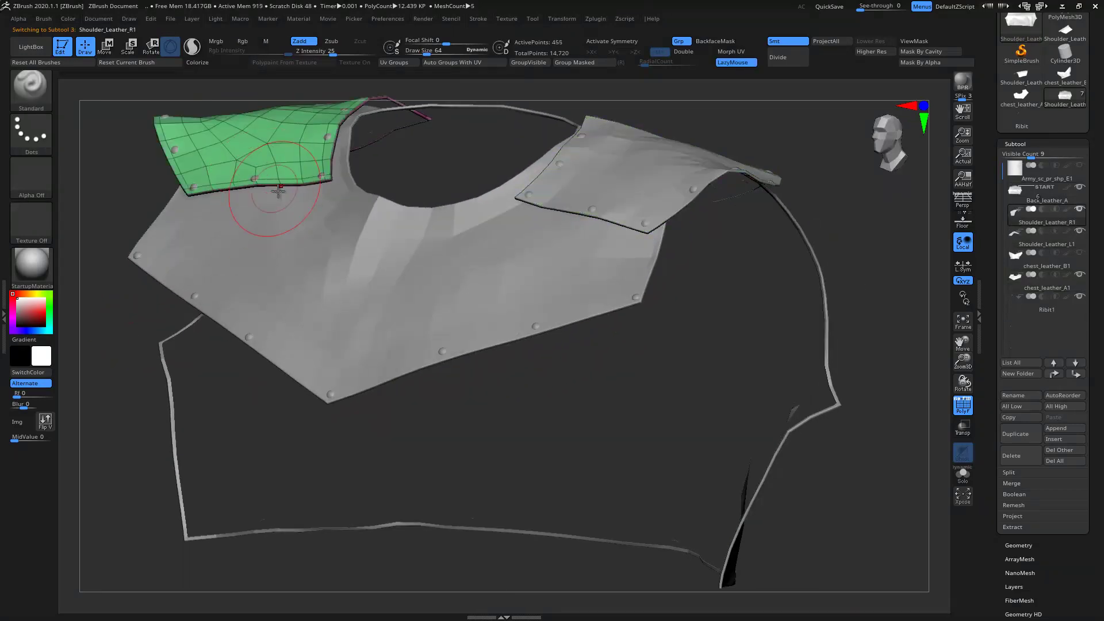
pyautogui.keyDown('alt'); pyautogui.click(547, 270); pyautogui.keyUp('alt')
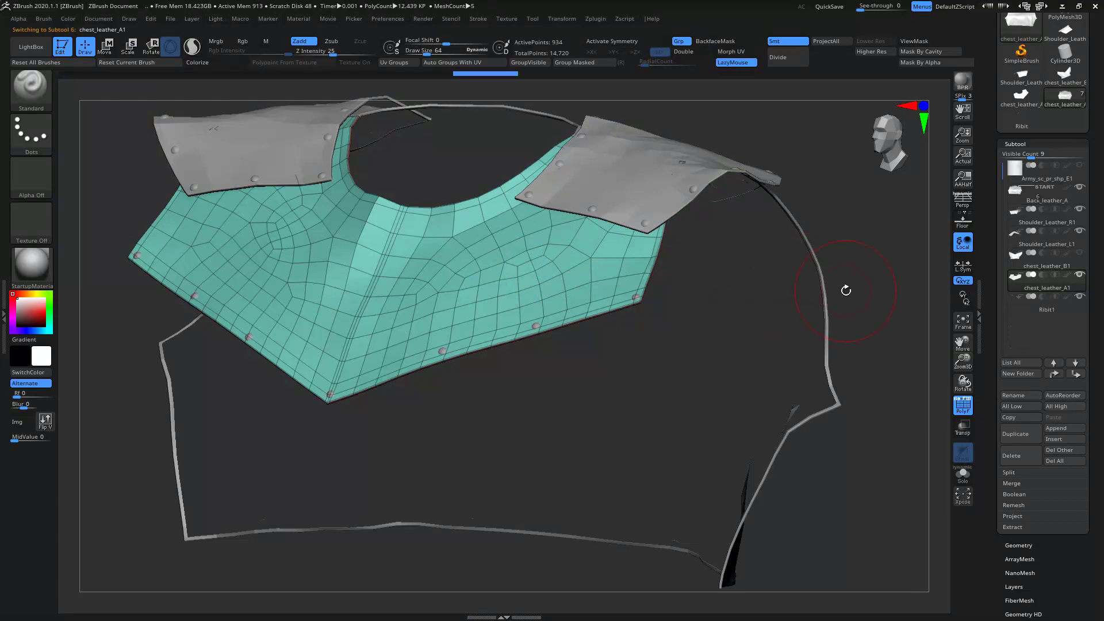
pyautogui.moveTo(846, 291); pyautogui.dragTo(802, 289)
pyautogui.keyDown('alt'); pyautogui.click(802, 289); pyautogui.keyUp('alt')
pyautogui.moveTo(432, 291)
pyautogui.mouseDown()
pyautogui.moveTo(482, 305)
pyautogui.moveTo(537, 301)
pyautogui.mouseUp()
pyautogui.keyDown('alt'); pyautogui.click(604, 316); pyautogui.keyUp('alt')
pyautogui.moveTo(831, 333)
pyautogui.mouseDown()
pyautogui.moveTo(793, 328)
pyautogui.moveTo(881, 333)
pyautogui.mouseUp()
pyautogui.moveTo(898, 266)
pyautogui.mouseDown()
pyautogui.moveTo(895, 288)
pyautogui.moveTo(891, 275)
pyautogui.mouseUp()
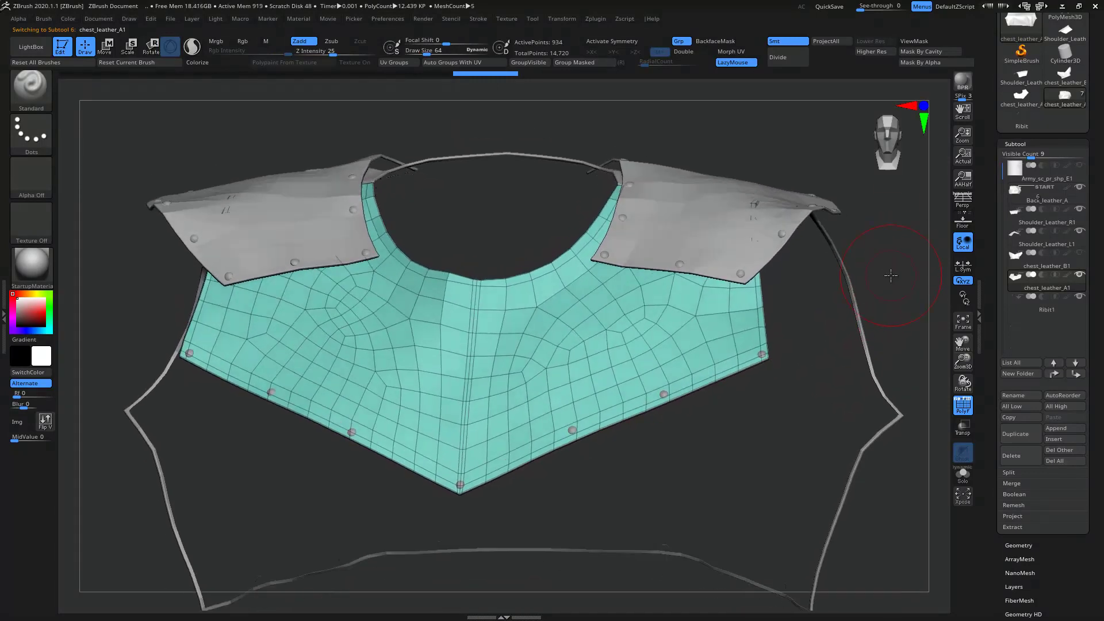
# - Subdivide chest_leather_A1 twice with Geometry > Divide and hide the wireframe
pyautogui.click(1033, 145)
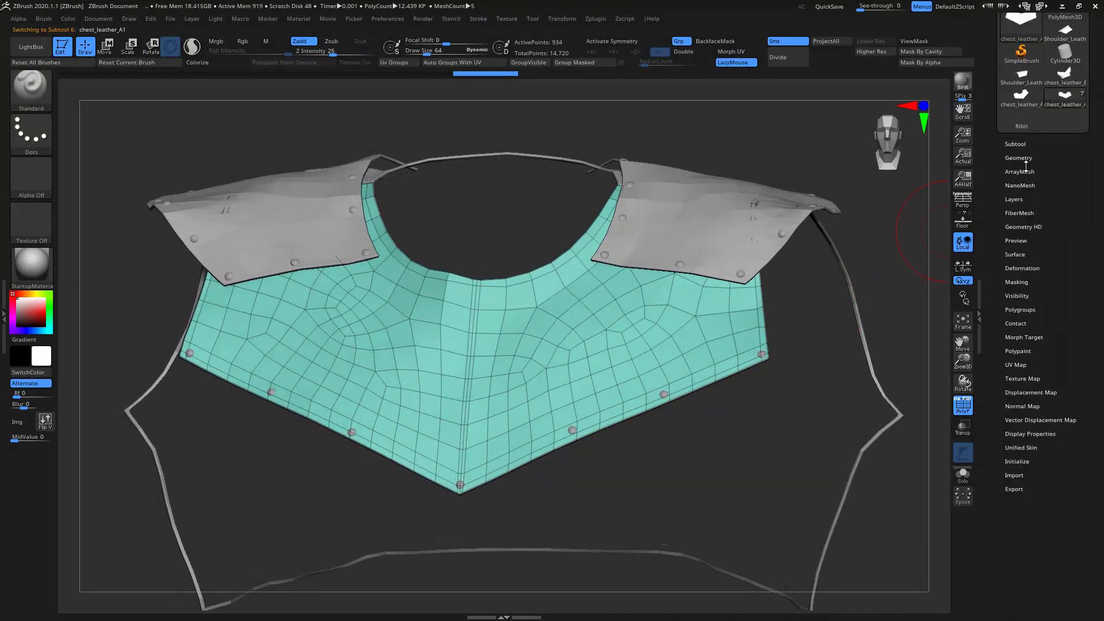
pyautogui.click(1021, 158)
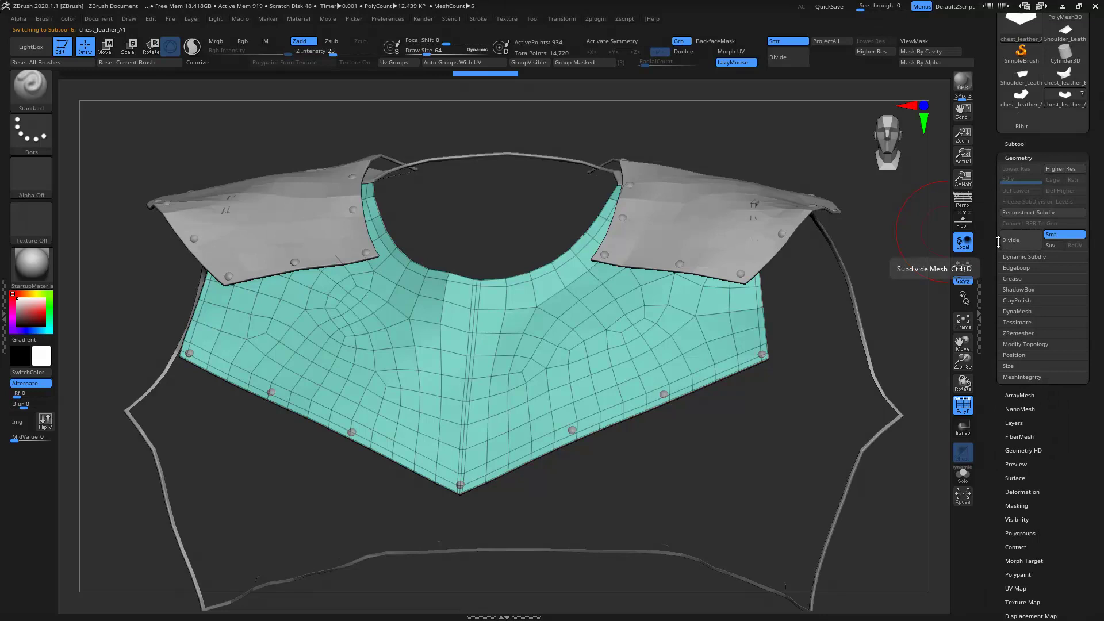
pyautogui.click(1018, 242)
pyautogui.click(1018, 242)
pyautogui.click(959, 403)
pyautogui.moveTo(715, 424)
pyautogui.mouseDown()
pyautogui.moveTo(697, 364)
pyautogui.moveTo(1020, 362)
pyautogui.mouseUp()
# - Subdivide chest_leather_A1 to level 4, plus both shoulder straps Shoulder_Leather_L1 and R1
pyautogui.click(1017, 237)
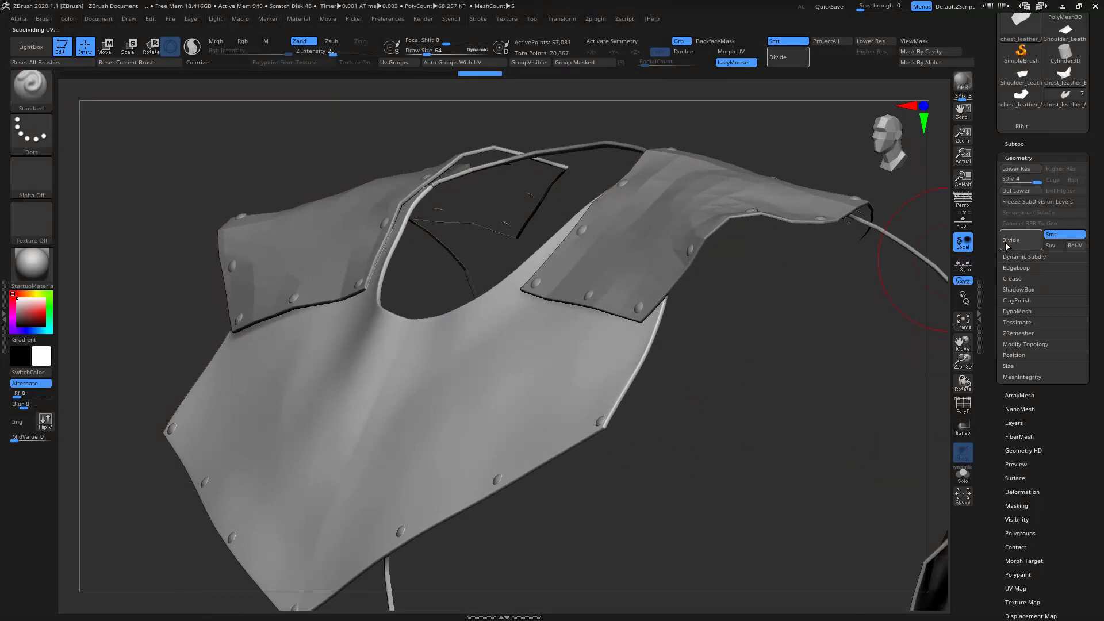
pyautogui.moveTo(720, 362)
pyautogui.mouseDown()
pyautogui.moveTo(765, 362)
pyautogui.moveTo(730, 311)
pyautogui.mouseUp()
pyautogui.keyDown('alt'); pyautogui.click(723, 296); pyautogui.keyUp('alt')
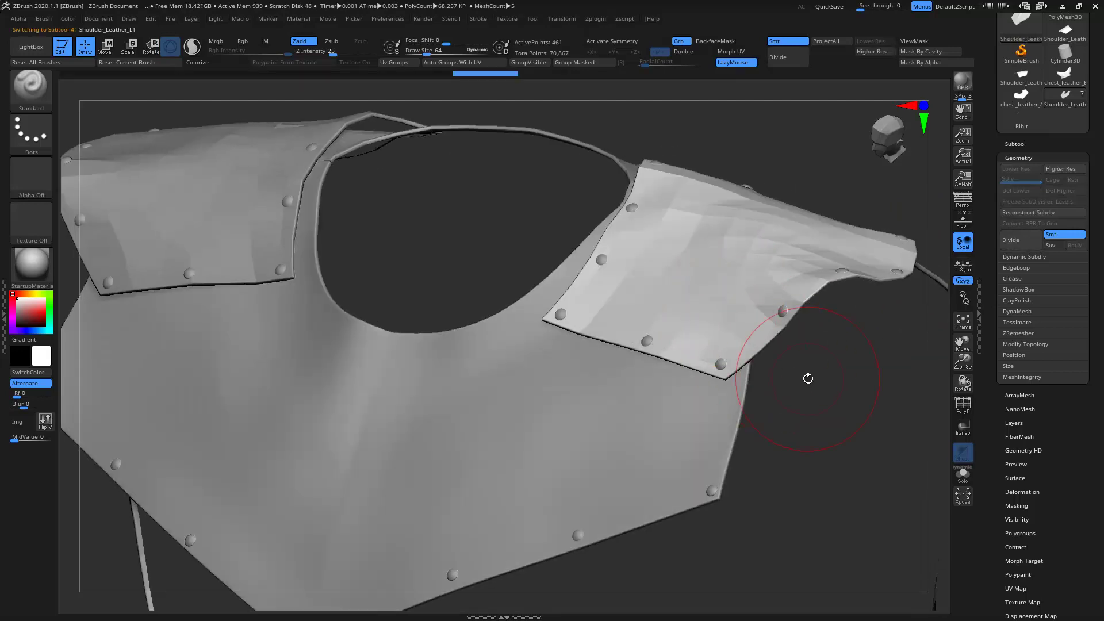
pyautogui.hotkey('ctrl', 'd')
pyautogui.hotkey('ctrl', 'd')
pyautogui.hotkey('ctrl', 'd')
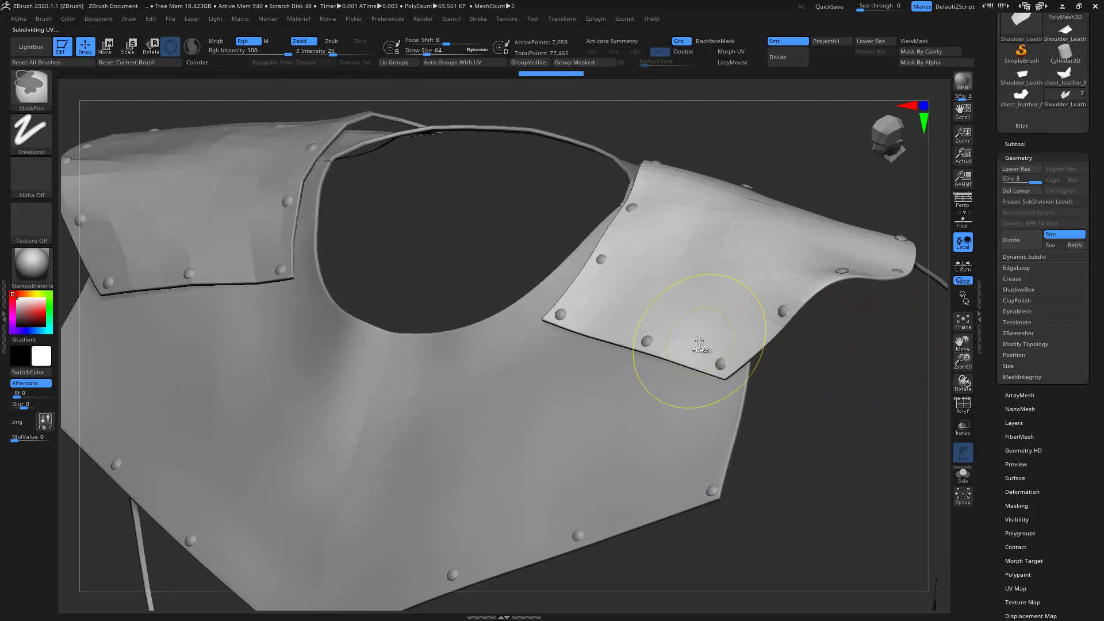
pyautogui.keyDown('alt'); pyautogui.click(245, 219); pyautogui.keyUp('alt')
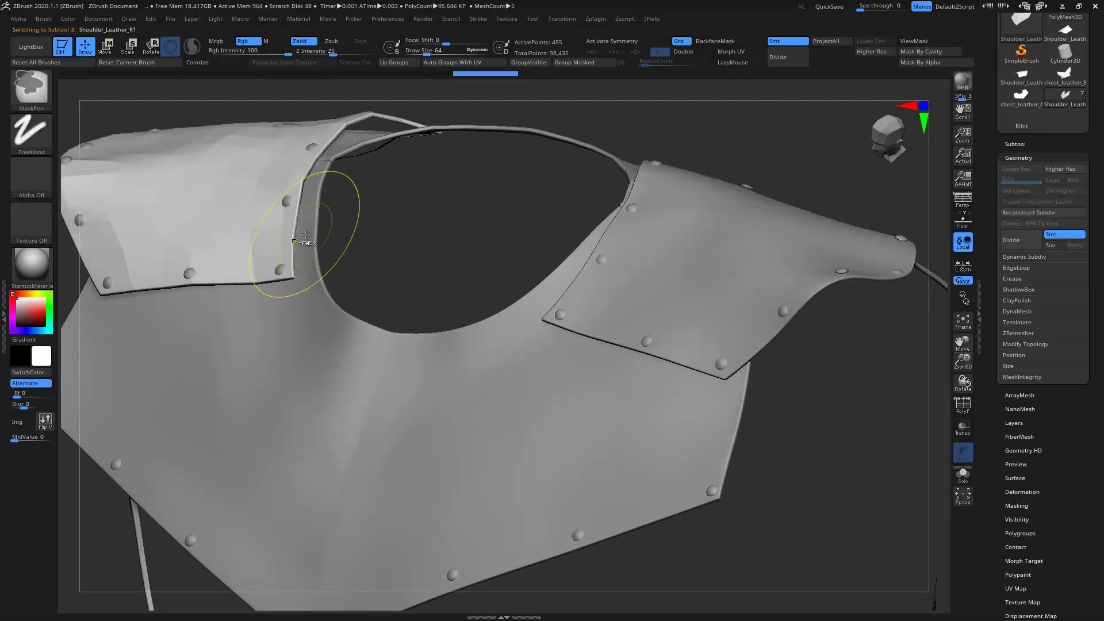
pyautogui.hotkey('ctrl', 'd')
pyautogui.hotkey('ctrl', 'd')
pyautogui.hotkey('ctrl', 'd')
# - Subdivide Back_leather_A to level 4, then select and frame chest_leather_A1 to inspect its rivets
pyautogui.moveTo(394, 229); pyautogui.dragTo(605, 268)
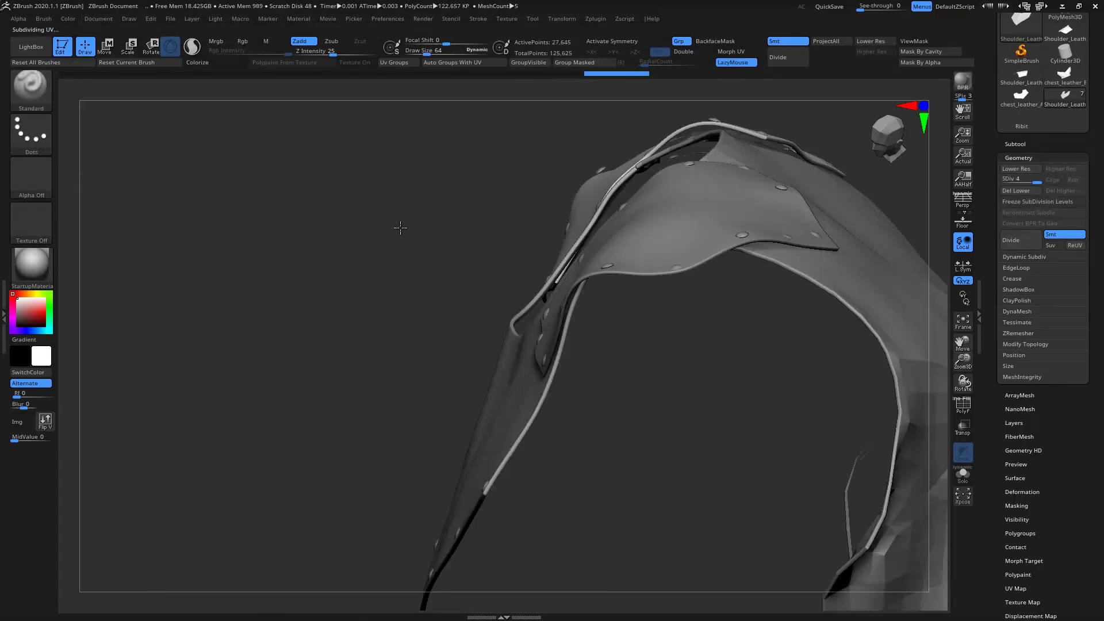
pyautogui.keyDown('alt'); pyautogui.click(719, 262); pyautogui.keyUp('alt')
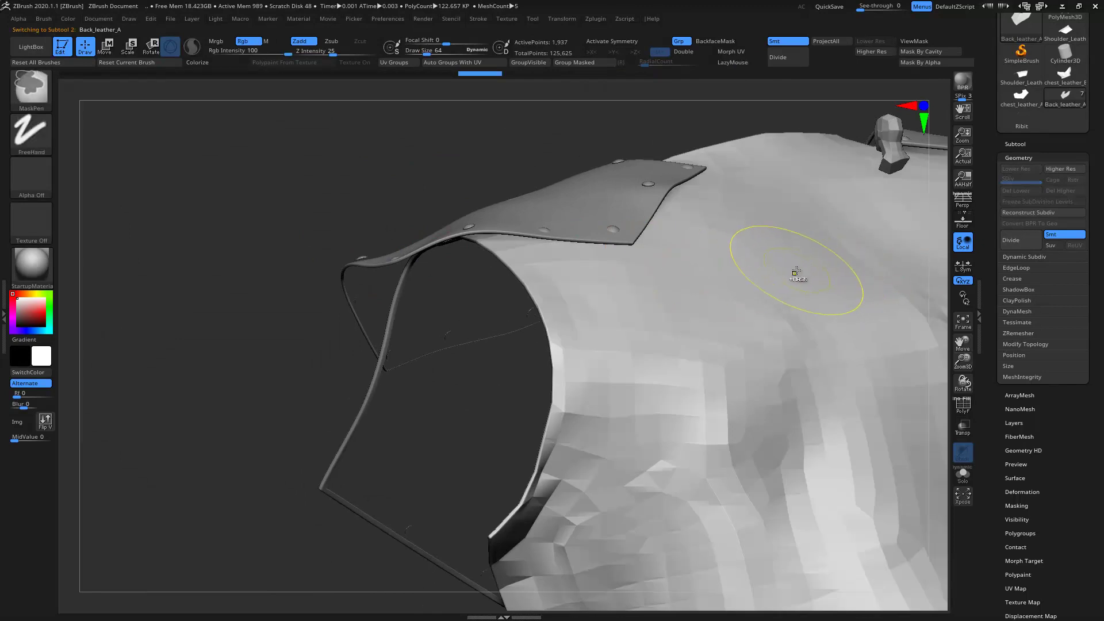
pyautogui.hotkey('ctrl', 'd')
pyautogui.hotkey('ctrl', 'd')
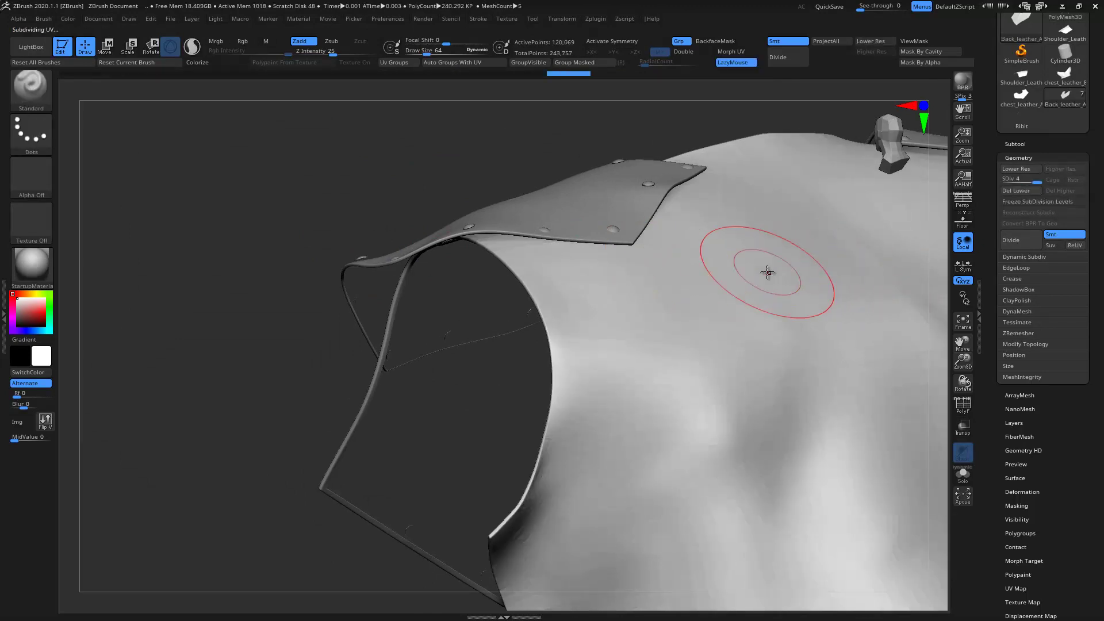
pyautogui.moveTo(769, 270)
pyautogui.mouseDown()
pyautogui.moveTo(345, 222)
pyautogui.moveTo(519, 421)
pyautogui.mouseUp()
pyautogui.keyDown('alt'); pyautogui.click(519, 420); pyautogui.keyUp('alt')
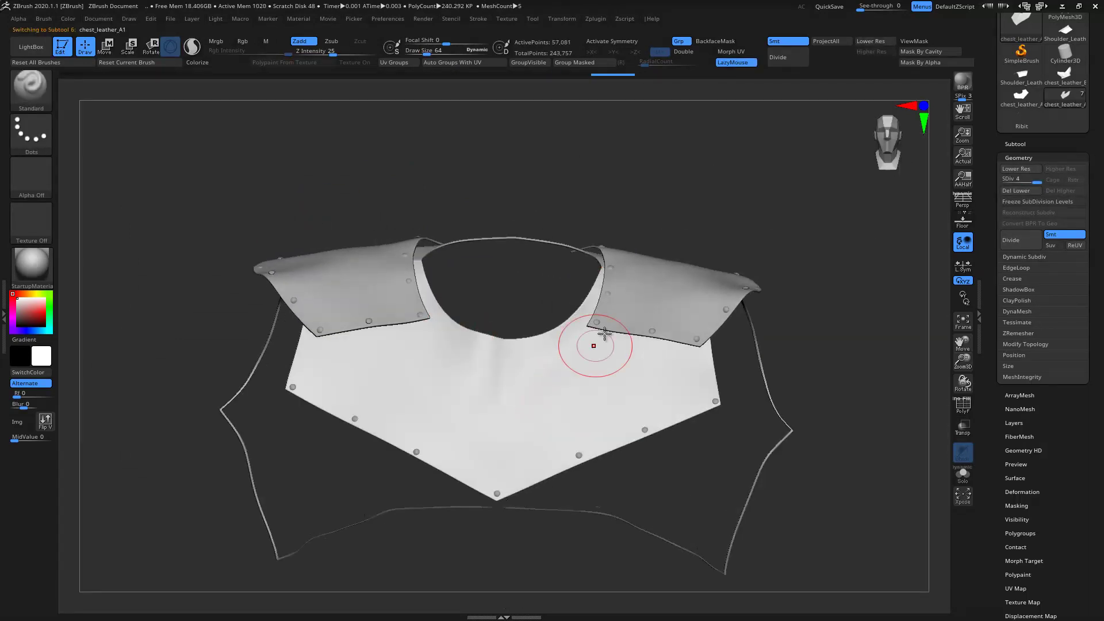
pyautogui.moveTo(690, 198)
pyautogui.mouseDown()
pyautogui.moveTo(512, 205)
pyautogui.moveTo(685, 211)
pyautogui.moveTo(645, 367)
pyautogui.mouseUp()
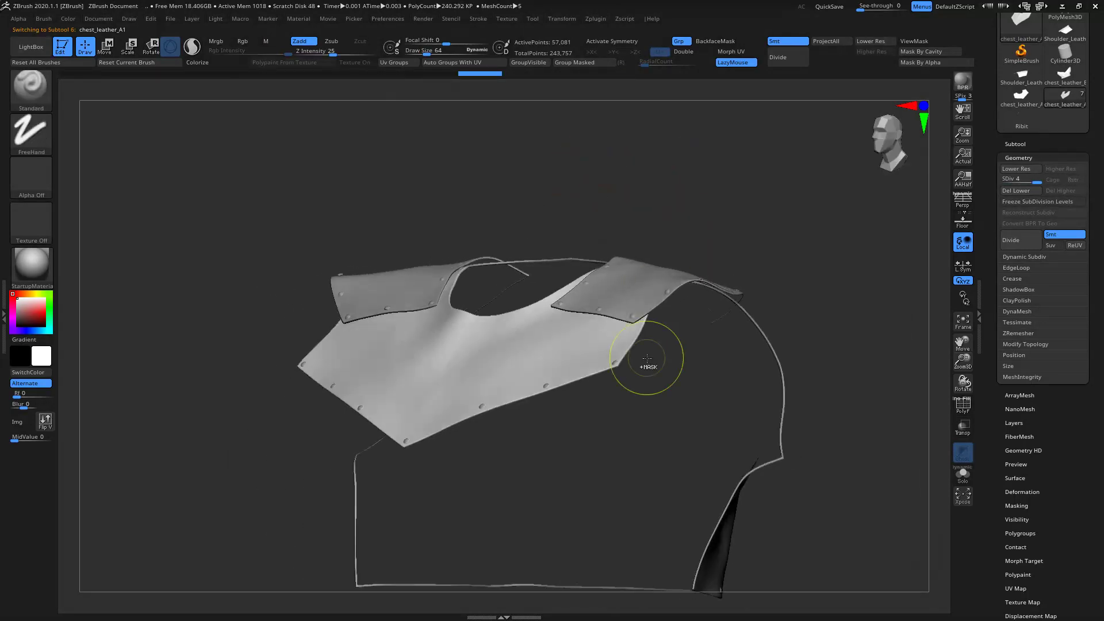
pyautogui.press('f')
pyautogui.moveTo(683, 204); pyautogui.dragTo(753, 147)
# - Save the armour tool over the existing Army_sc_pr_shp_E1 file
pyautogui.moveTo(802, 449)
pyautogui.mouseDown()
pyautogui.moveTo(628, 217)
pyautogui.moveTo(634, 168)
pyautogui.moveTo(709, 210)
pyautogui.mouseUp()
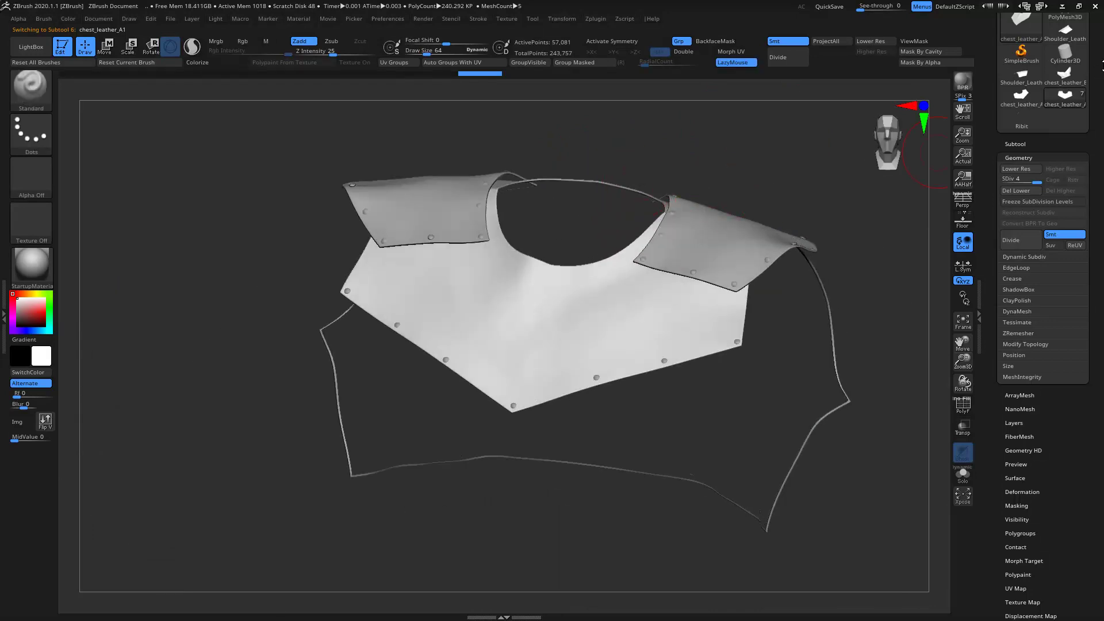
pyautogui.scroll(3, 1062, 49)
pyautogui.click(1061, 36)
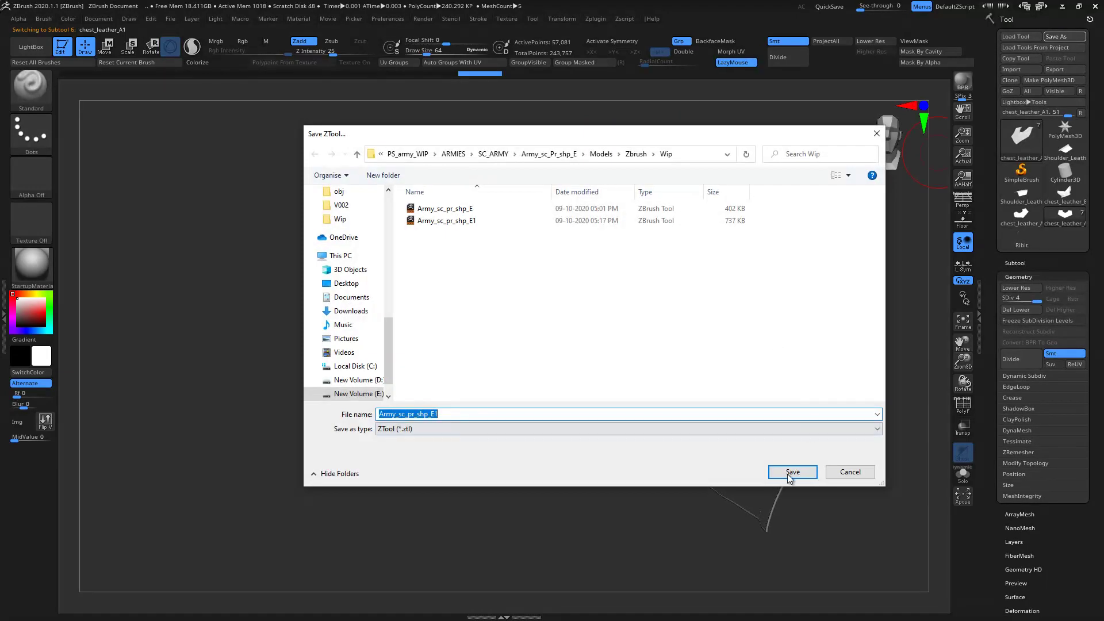
pyautogui.click(784, 470)
pyautogui.click(585, 311)
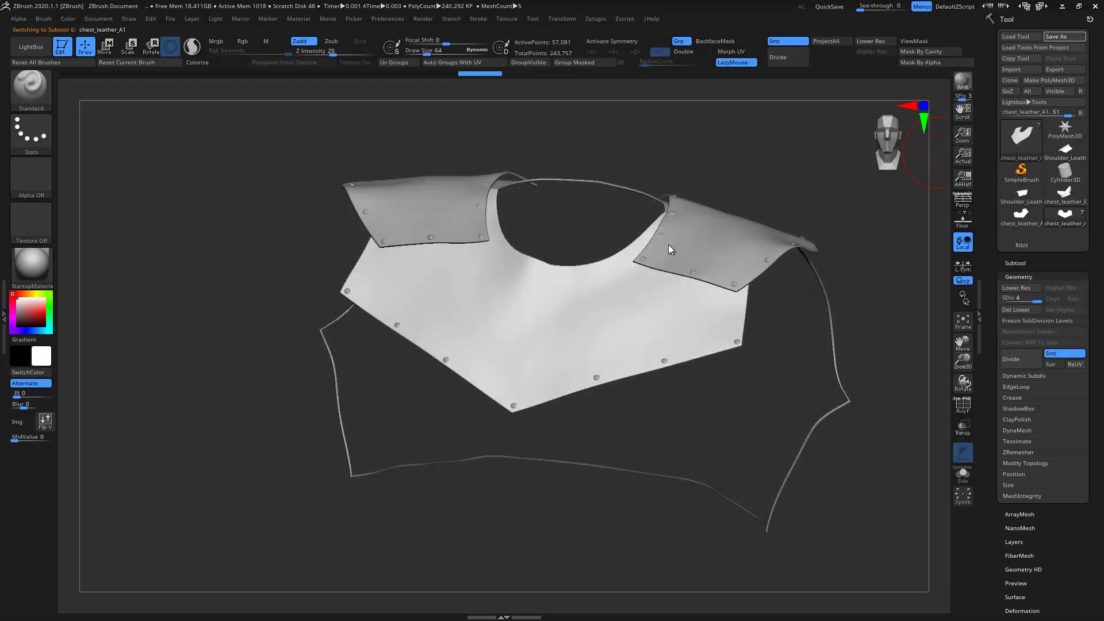
# - Place the XnView reference photo Army_sc_Pr_shp_E_042.JPG beside the front-facing armour
pyautogui.press('super')
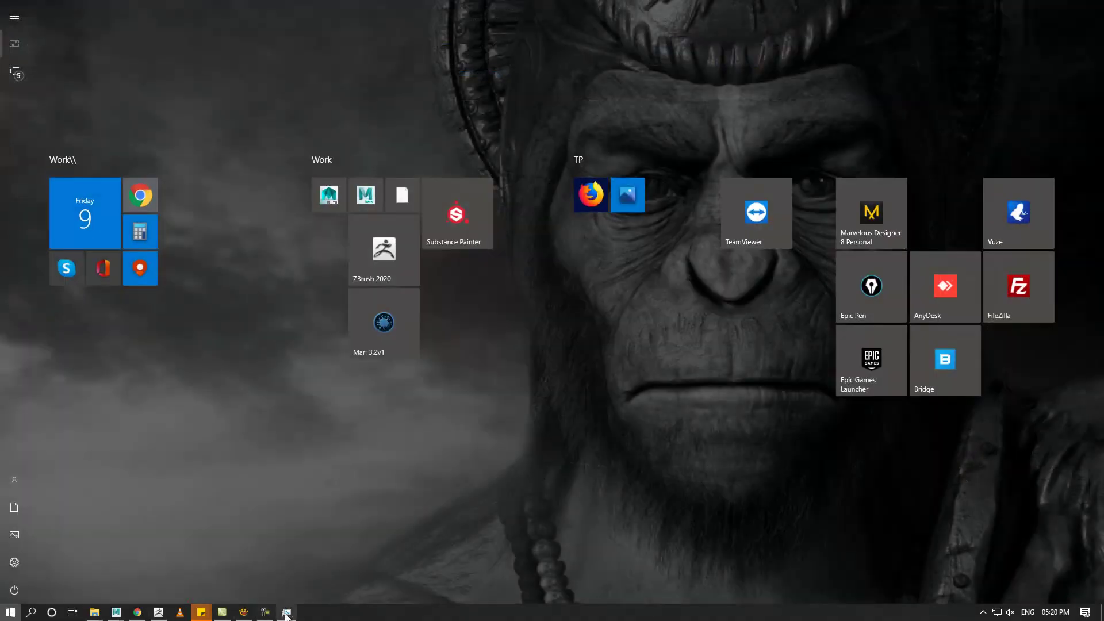
pyautogui.click(244, 612)
pyautogui.scroll(-1, 226, 360)
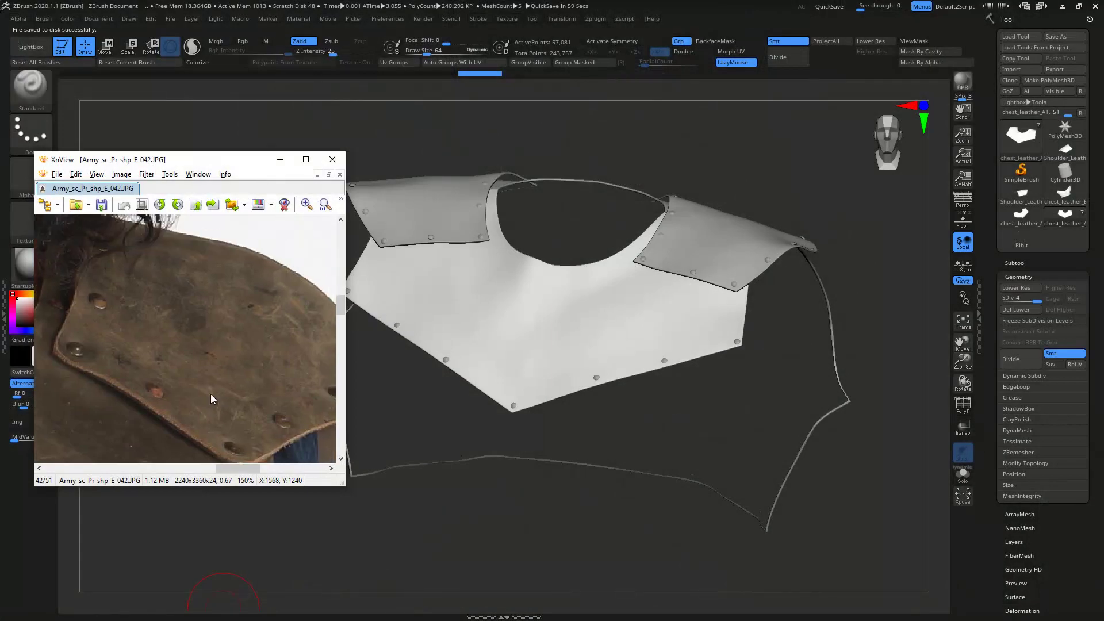
pyautogui.scroll(-1, 211, 394)
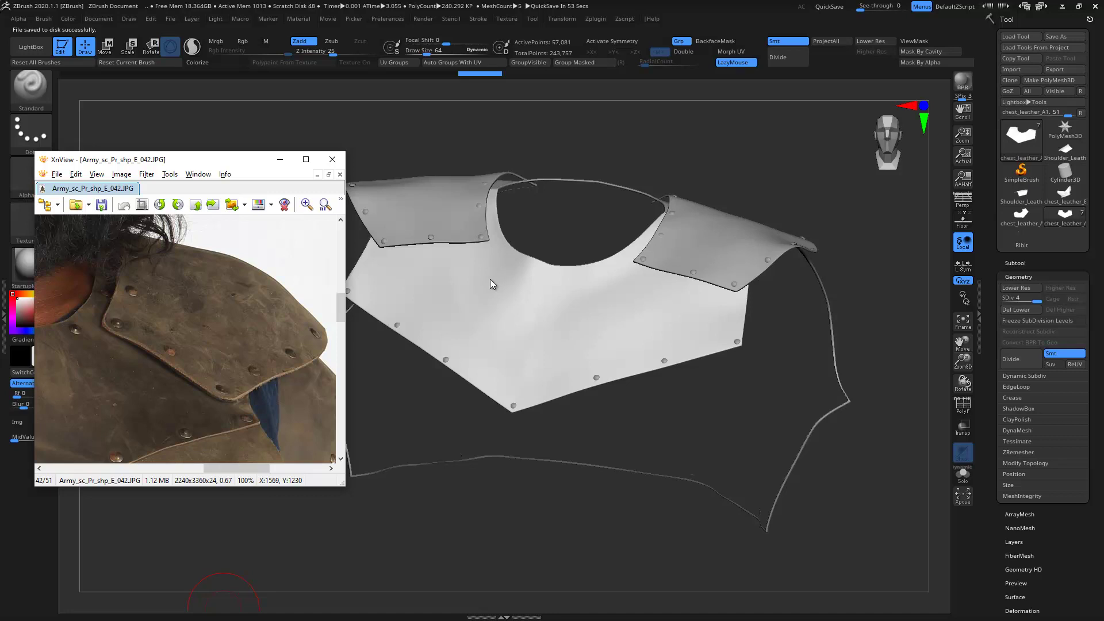
pyautogui.moveTo(612, 238); pyautogui.dragTo(443, 175)
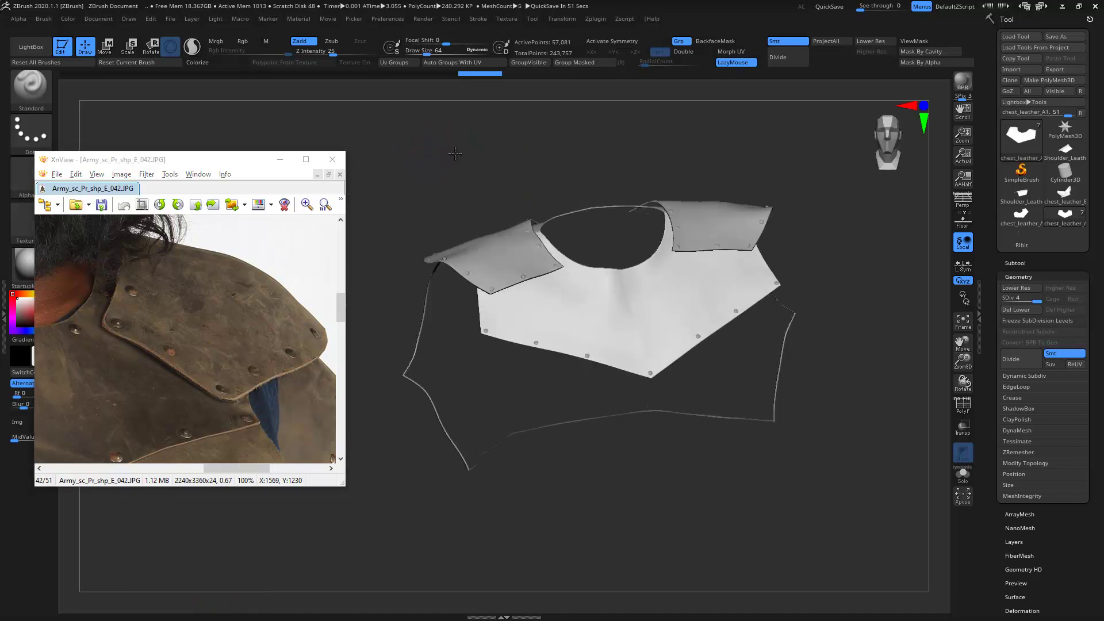
pyautogui.moveTo(395, 144)
pyautogui.mouseDown()
pyautogui.moveTo(449, 148)
pyautogui.moveTo(633, 240)
pyautogui.moveTo(391, 183)
pyautogui.moveTo(543, 185)
pyautogui.moveTo(446, 189)
pyautogui.mouseUp()
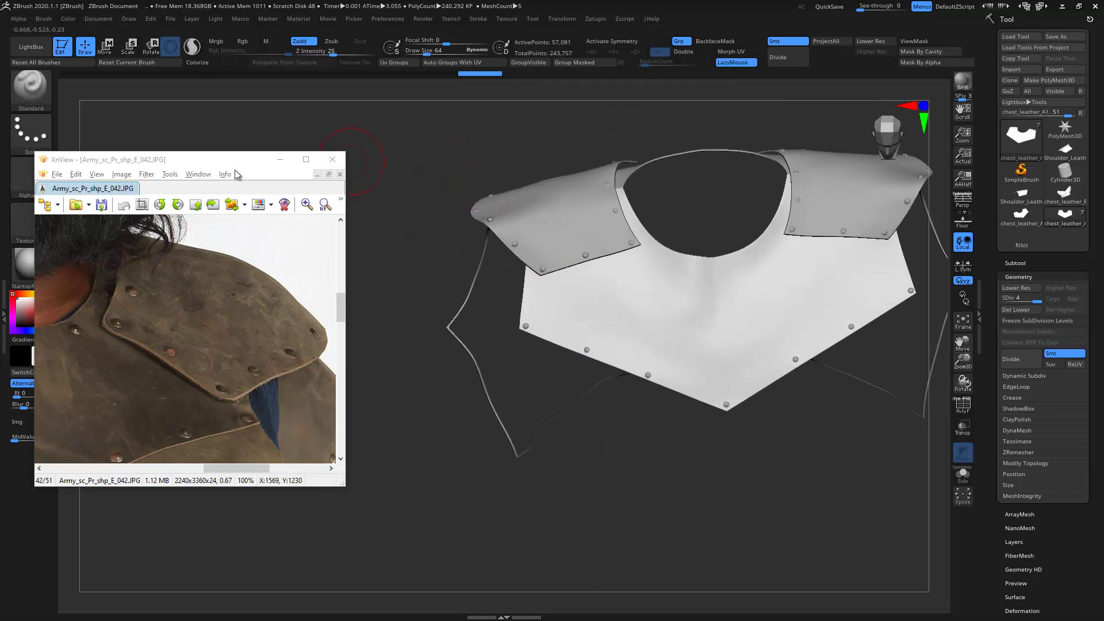
pyautogui.moveTo(225, 159); pyautogui.dragTo(273, 277)
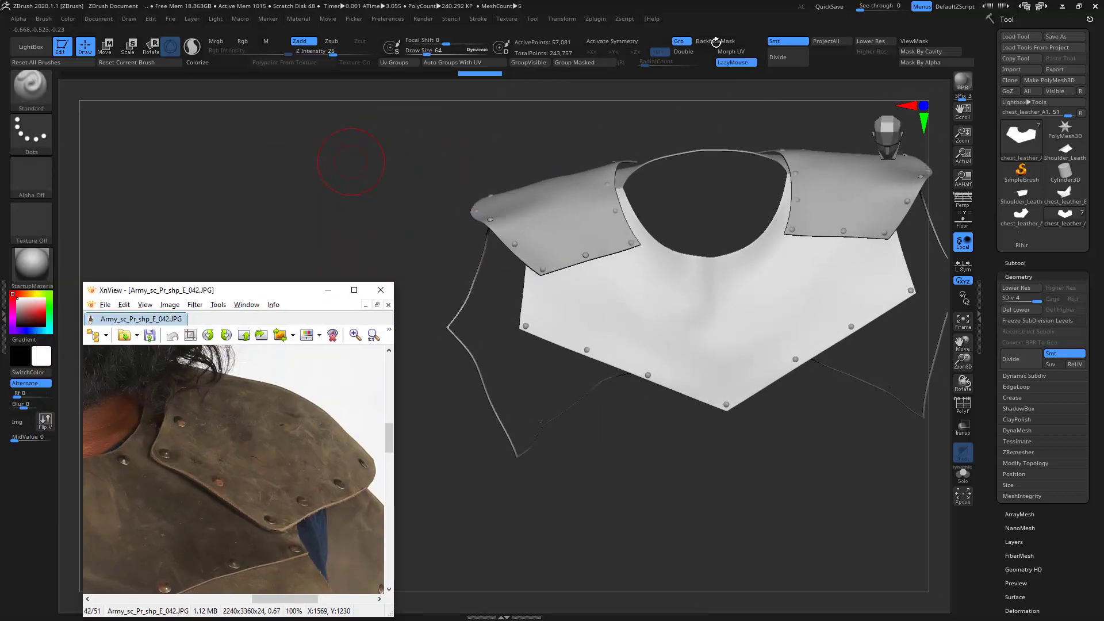
# - Enable BackfaceMask under Brush > Auto Masking, then turn the armour to face front
pyautogui.click(44, 19)
pyautogui.scroll(-5, 85, 182)
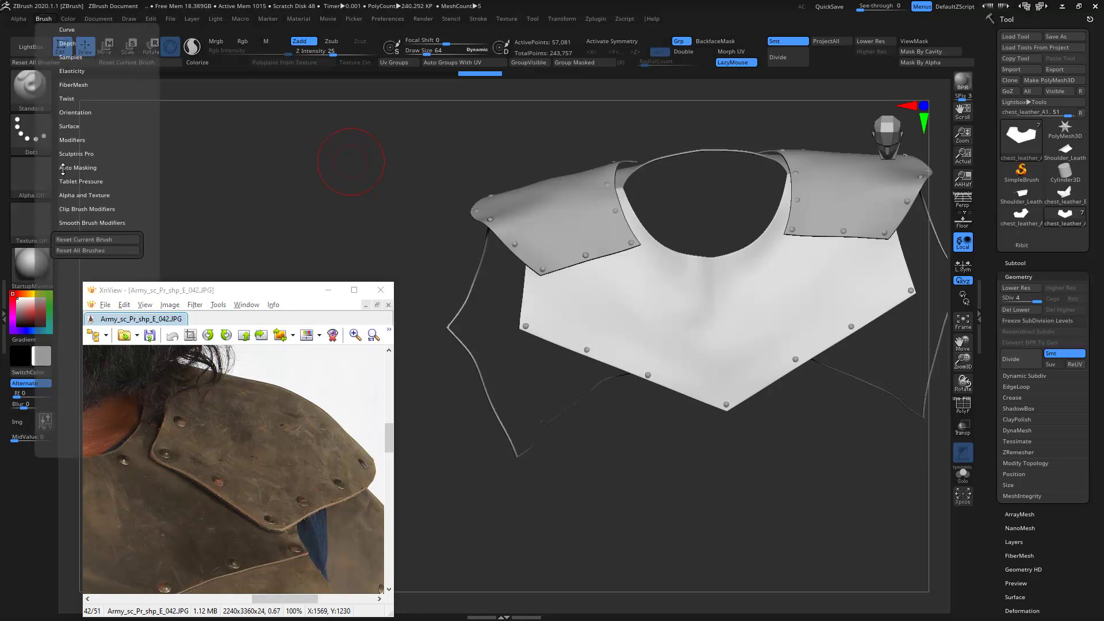
pyautogui.click(83, 168)
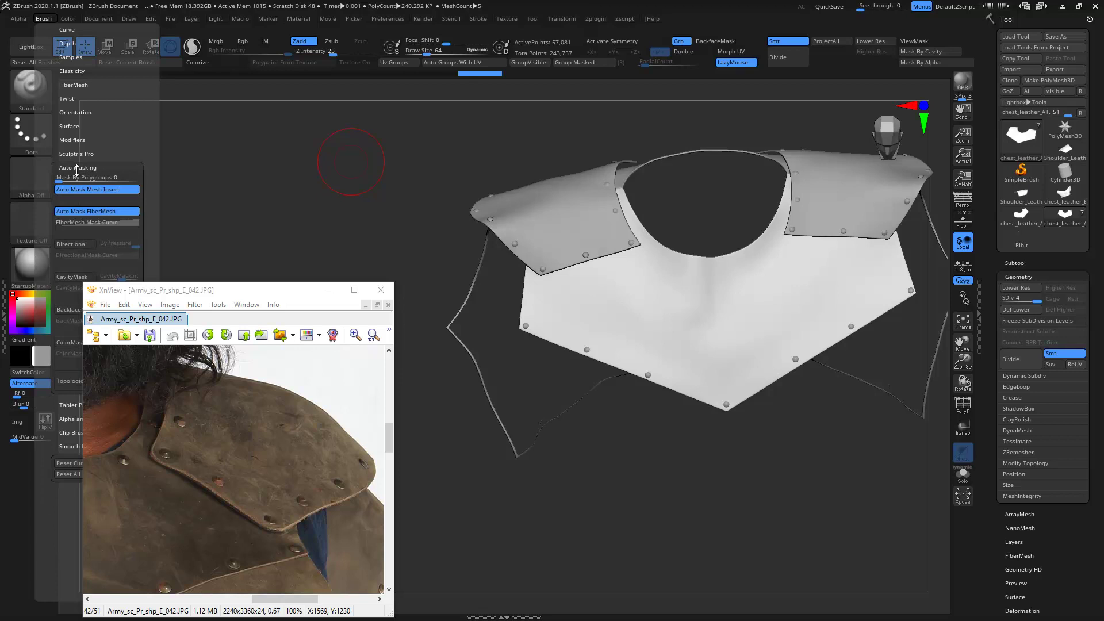
pyautogui.scroll(-3, 127, 207)
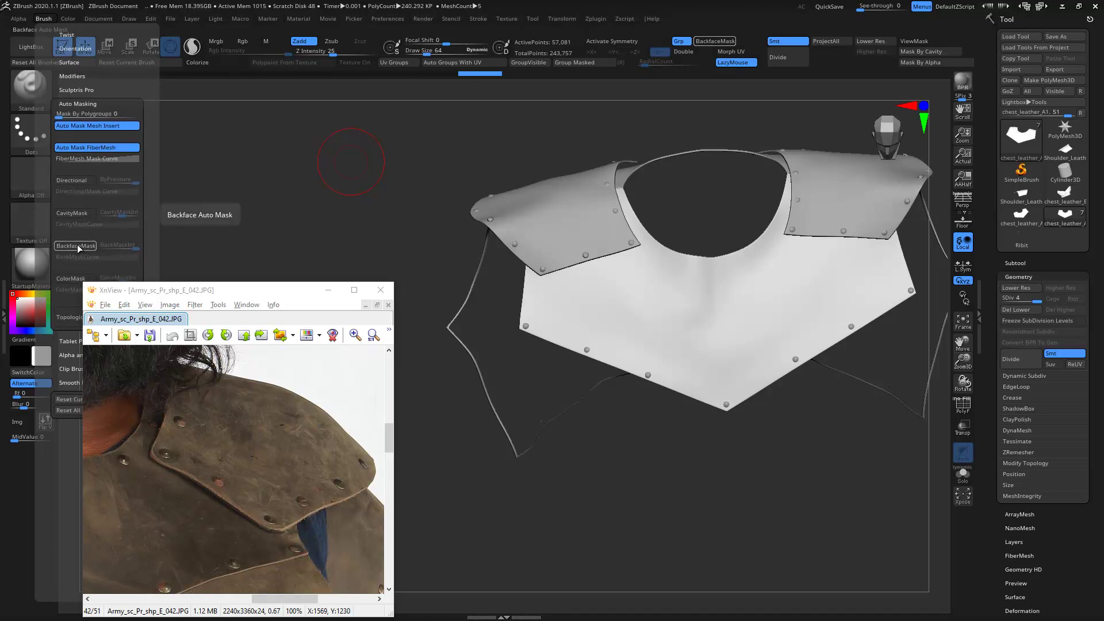
pyautogui.click(79, 249)
pyautogui.moveTo(612, 101)
pyautogui.mouseDown()
pyautogui.moveTo(365, 189)
pyautogui.moveTo(316, 141)
pyautogui.moveTo(368, 175)
pyautogui.moveTo(375, 168)
pyautogui.moveTo(312, 193)
pyautogui.moveTo(311, 141)
pyautogui.moveTo(394, 168)
pyautogui.moveTo(304, 157)
pyautogui.moveTo(270, 242)
pyautogui.mouseUp()
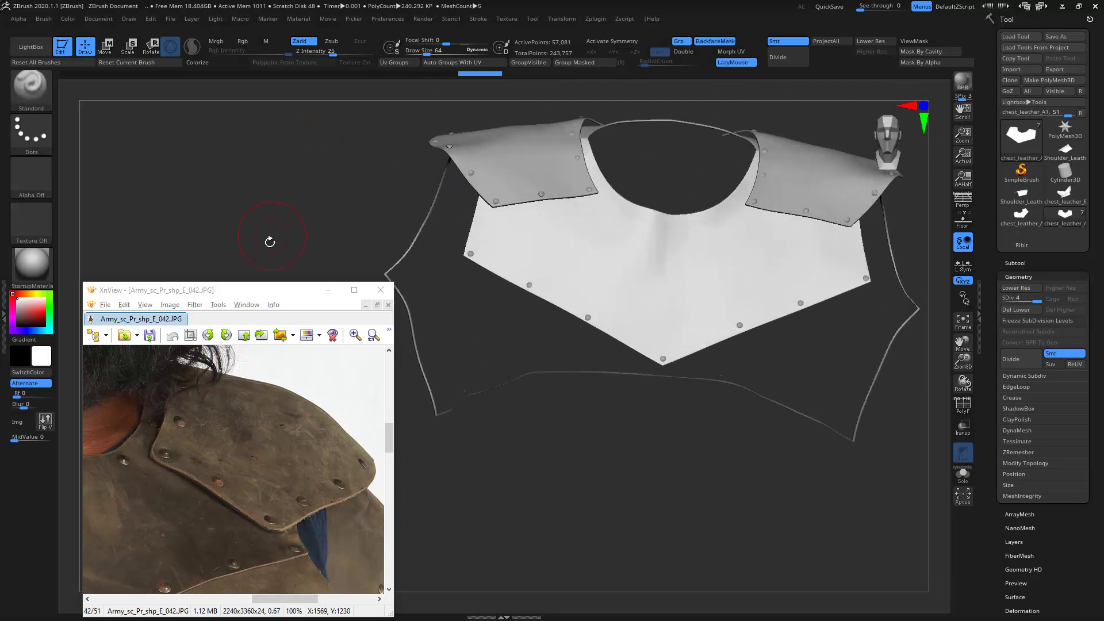
# - Pan the reference photo to the neck rivets and zoom onto a chest-plate rivet
pyautogui.moveTo(265, 295); pyautogui.dragTo(304, 170)
pyautogui.moveTo(272, 318); pyautogui.dragTo(379, 321)
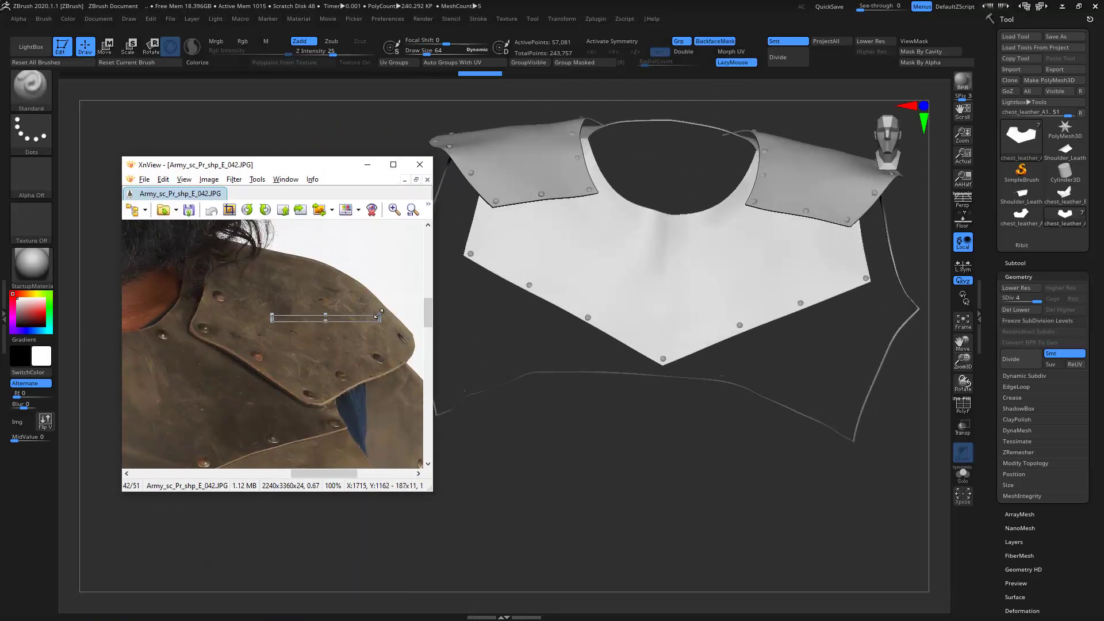
pyautogui.moveTo(387, 271)
pyautogui.mouseDown()
pyautogui.moveTo(234, 382)
pyautogui.moveTo(258, 370)
pyautogui.moveTo(284, 322)
pyautogui.moveTo(276, 344)
pyautogui.mouseUp()
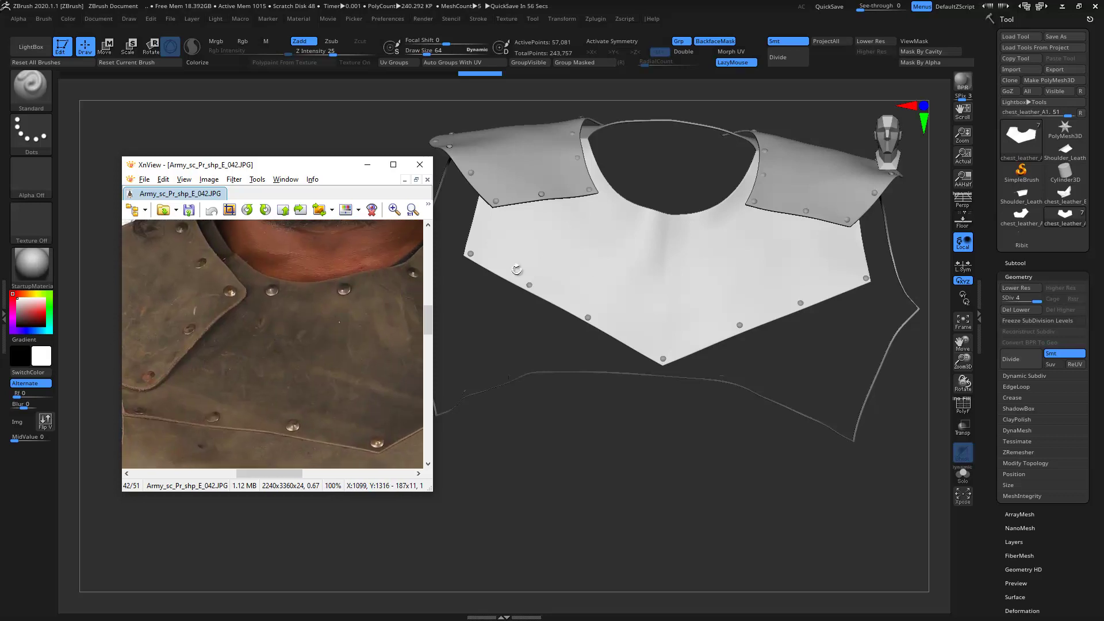
pyautogui.moveTo(501, 308)
pyautogui.keyDown('ctrl'); pyautogui.mouseDown(button='right')
pyautogui.moveTo(530, 365)
pyautogui.moveTo(555, 314)
pyautogui.moveTo(581, 341)
pyautogui.moveTo(555, 469)
pyautogui.moveTo(555, 406)
pyautogui.moveTo(636, 345)
pyautogui.mouseUp(button='right'); pyautogui.keyUp('ctrl')
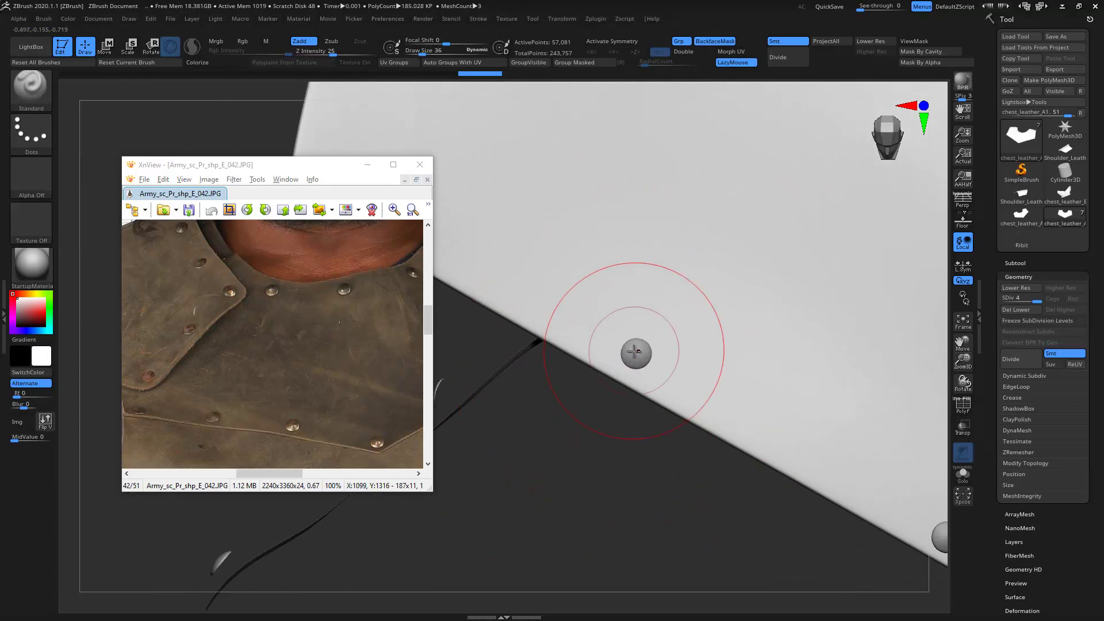
# - Subdivide the Ribit1 rivet subtool twice, to level 4
pyautogui.keyDown('alt'); pyautogui.click(635, 351); pyautogui.keyUp('alt')
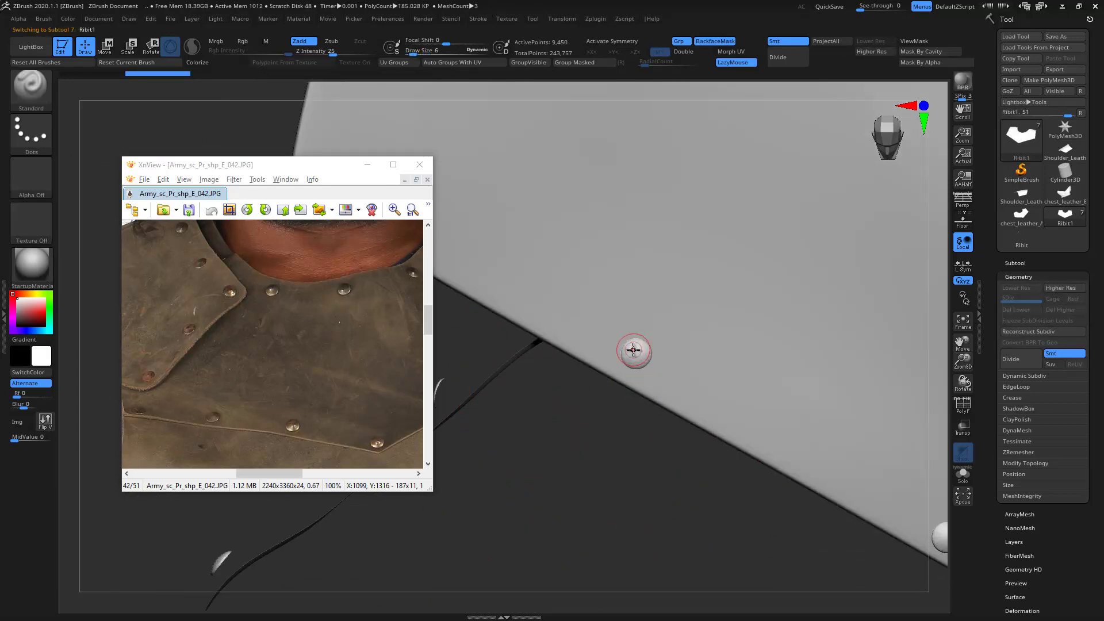
pyautogui.hotkey('ctrl', 'd')
pyautogui.hotkey('ctrl', 'd')
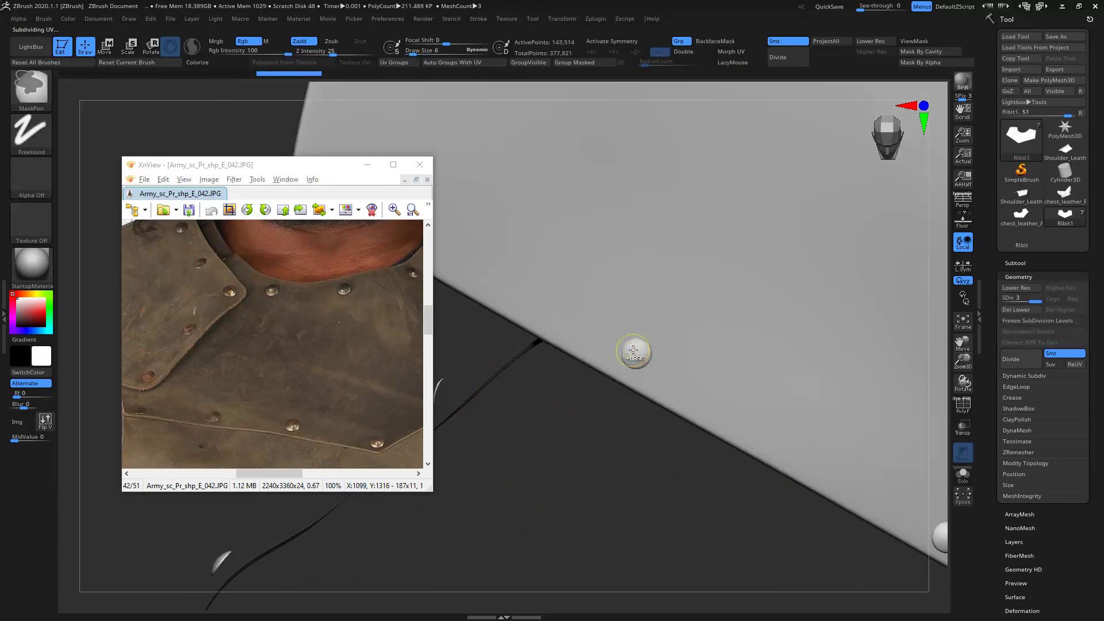
pyautogui.hotkey('ctrl', 'd')
pyautogui.moveTo(634, 350)
pyautogui.mouseDown()
pyautogui.moveTo(654, 420)
pyautogui.moveTo(642, 453)
pyautogui.mouseUp()
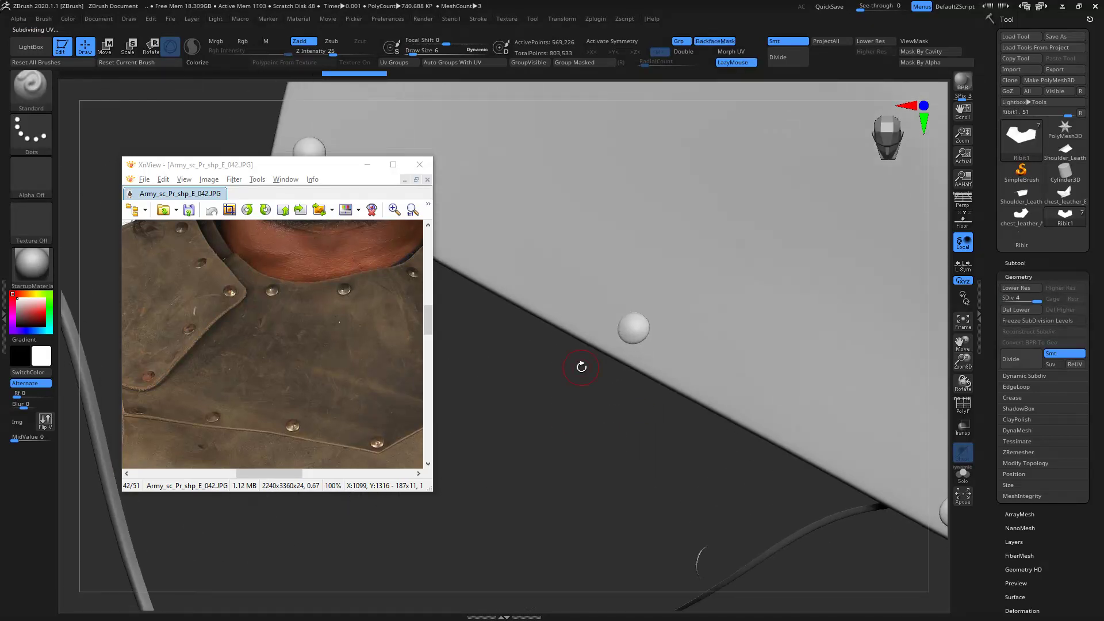
# - Subdivide chest_leather_A1 to level 5 and sculpt a dent around the rivet
pyautogui.keyDown('alt'); pyautogui.click(581, 365); pyautogui.keyUp('alt')
pyautogui.moveTo(598, 325); pyautogui.dragTo(554, 434)
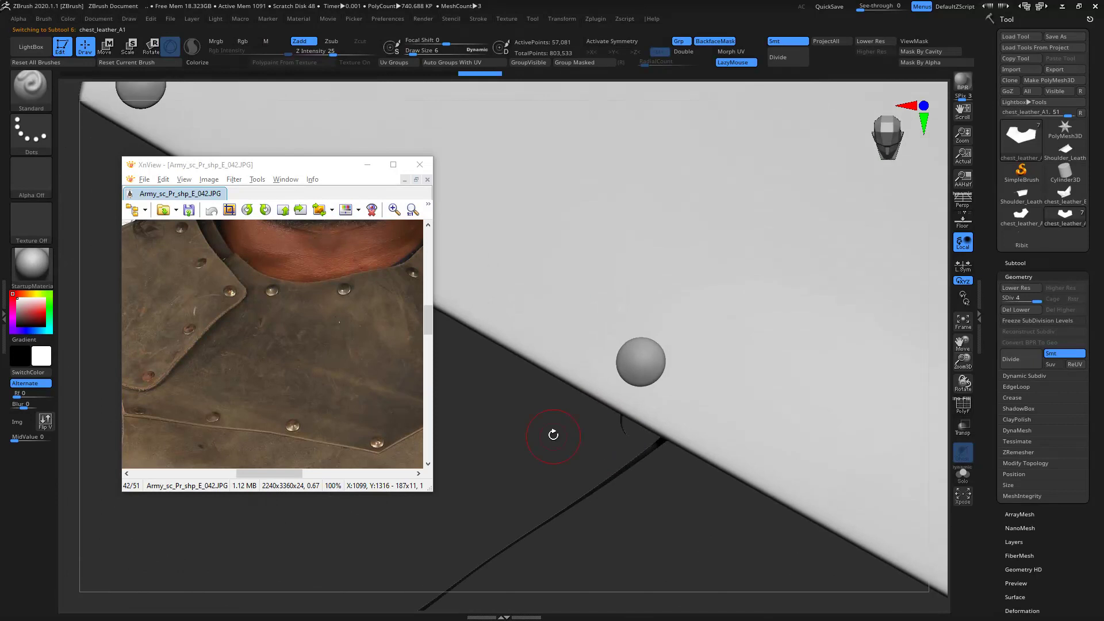
pyautogui.moveTo(639, 331); pyautogui.dragTo(653, 336)
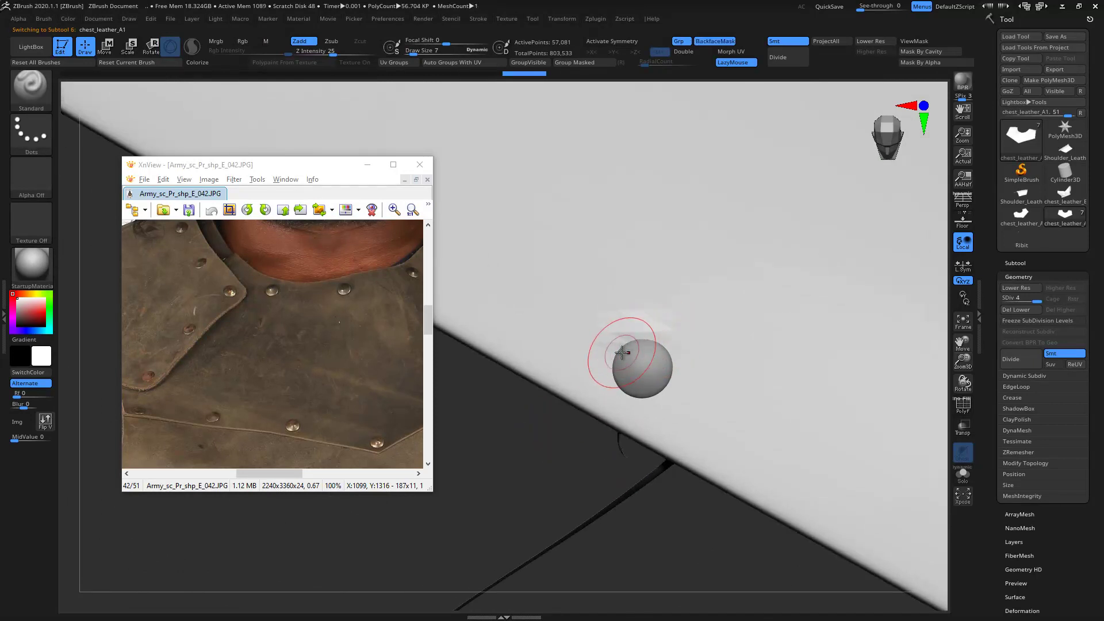
pyautogui.hotkey('ctrl', 'd')
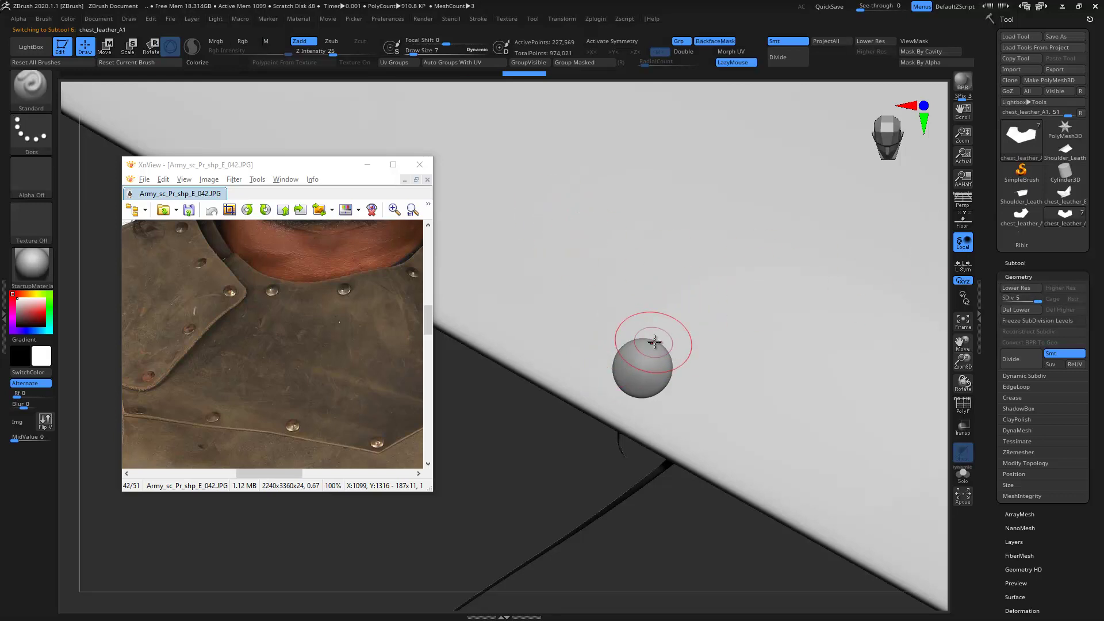
pyautogui.moveTo(680, 344)
pyautogui.mouseDown()
pyautogui.moveTo(604, 365)
pyautogui.moveTo(658, 378)
pyautogui.moveTo(658, 365)
pyautogui.mouseUp()
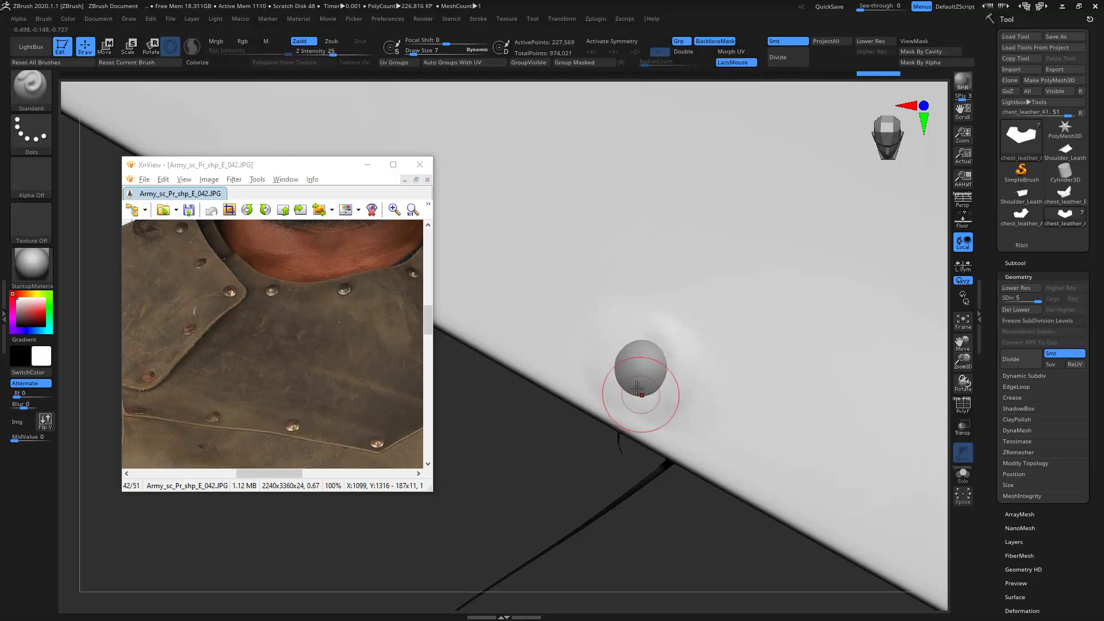
pyautogui.press('ctrl')
# - Darken the model's base colour to grey and dent the leather around edge rivets
pyautogui.moveTo(679, 353)
pyautogui.mouseDown(button='right')
pyautogui.moveTo(592, 424)
pyautogui.moveTo(629, 308)
pyautogui.mouseUp(button='right')
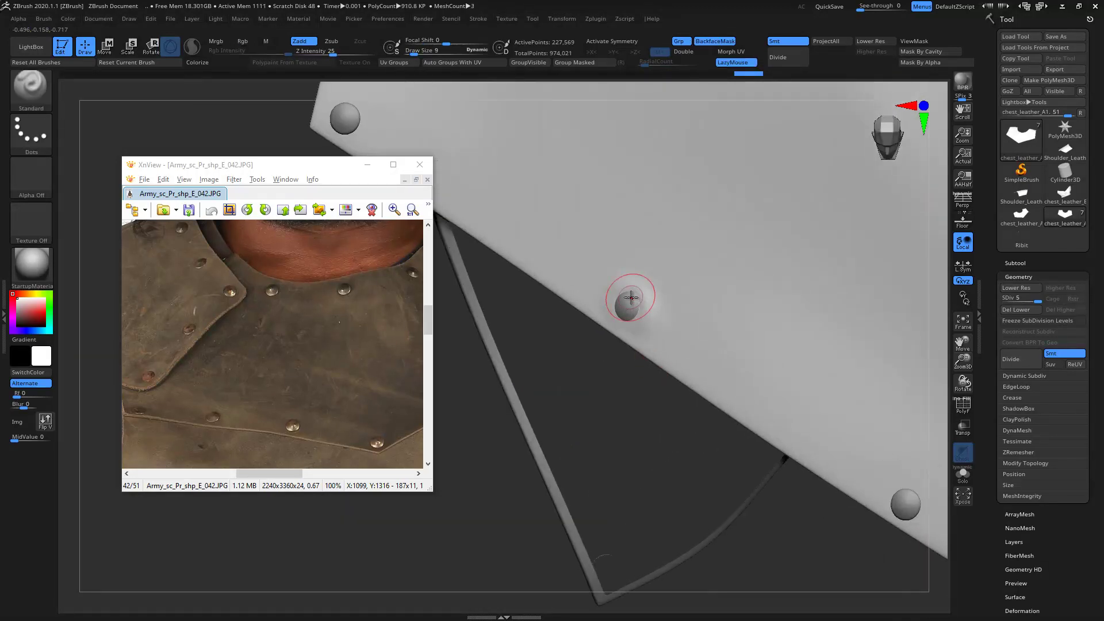
pyautogui.click(23, 305)
pyautogui.moveTo(585, 373)
pyautogui.mouseDown(button='right')
pyautogui.moveTo(500, 412)
pyautogui.moveTo(629, 414)
pyautogui.moveTo(495, 415)
pyautogui.moveTo(515, 361)
pyautogui.mouseUp(button='right')
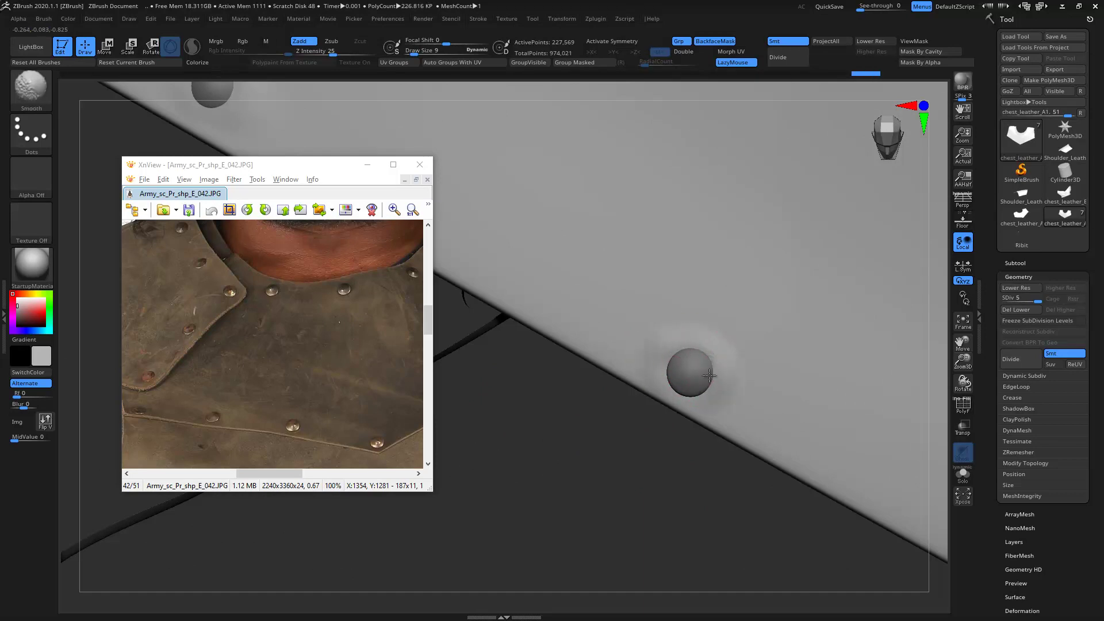
pyautogui.press('shift')
pyautogui.moveTo(667, 414); pyautogui.dragTo(713, 396)
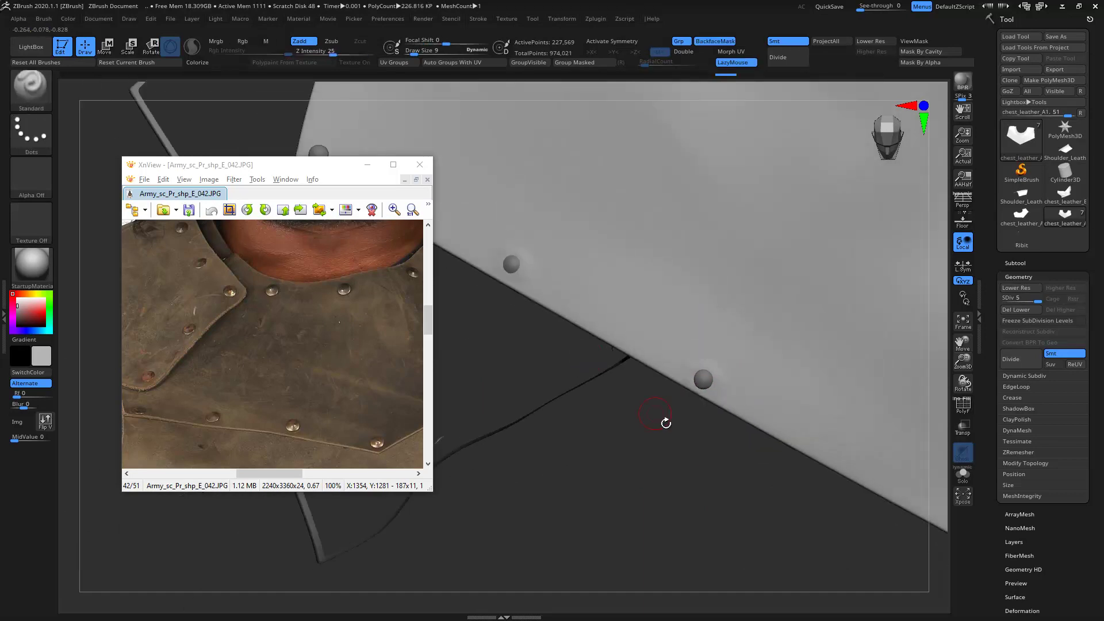
pyautogui.press('ctrl')
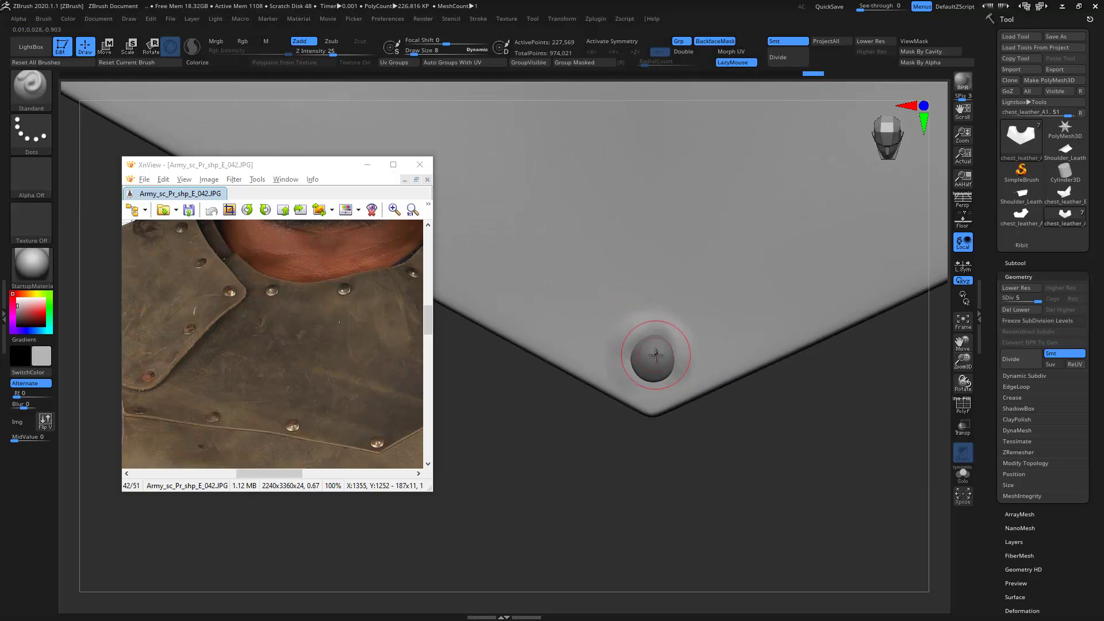
# - Smooth the corner rivet's dent into a soft recess, with Z Intensity lowered to 29
pyautogui.press('shift')
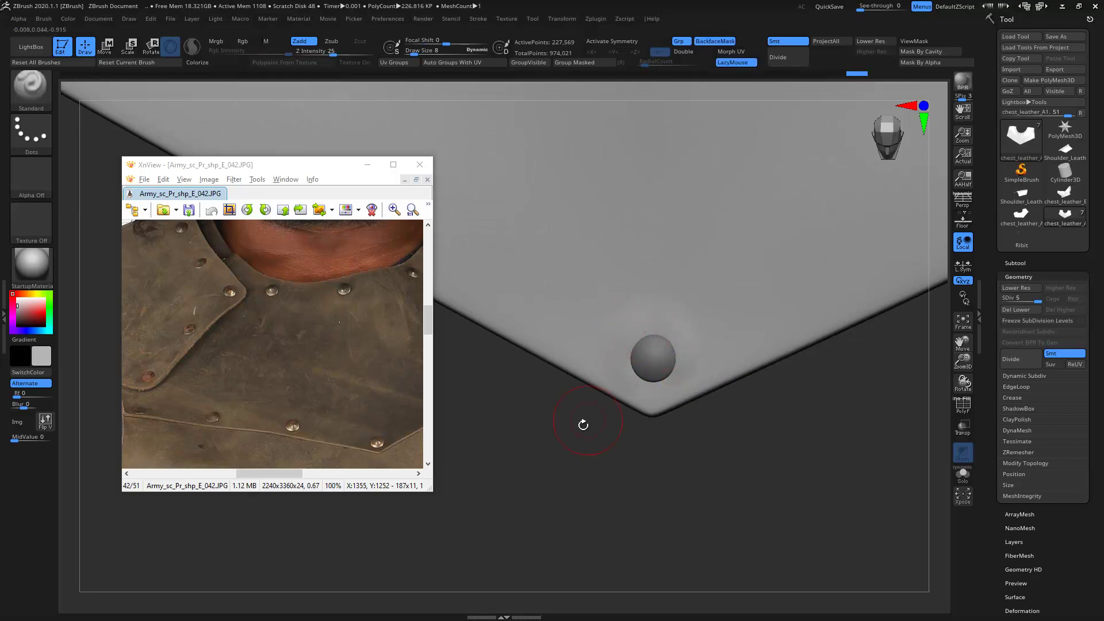
pyautogui.moveTo(581, 424); pyautogui.dragTo(627, 339)
pyautogui.moveTo(593, 422); pyautogui.dragTo(644, 323)
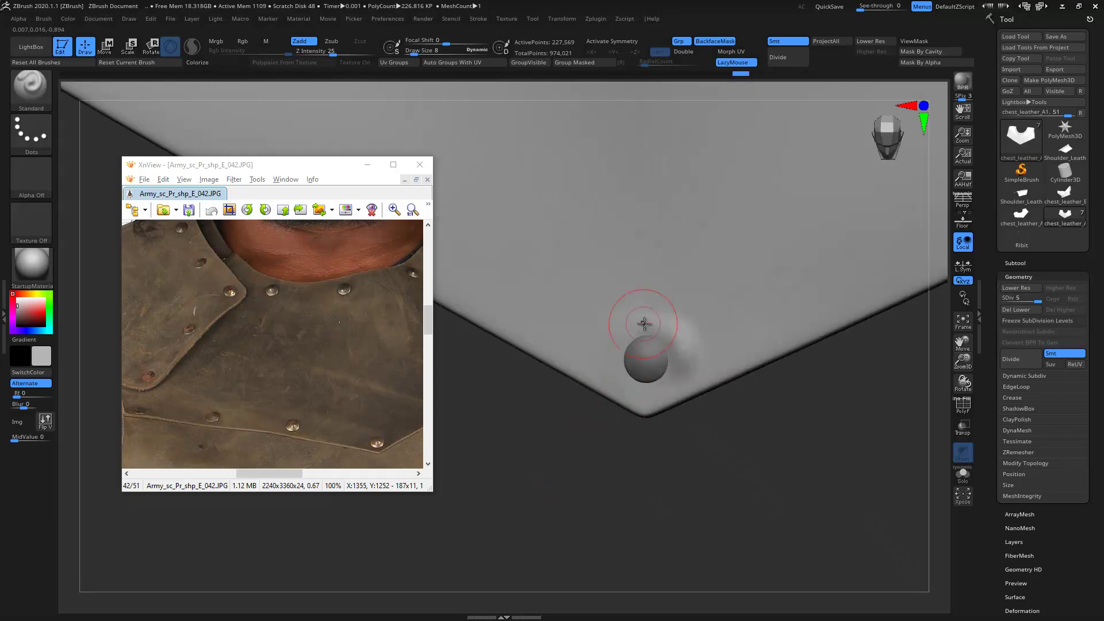
pyautogui.press('shift')
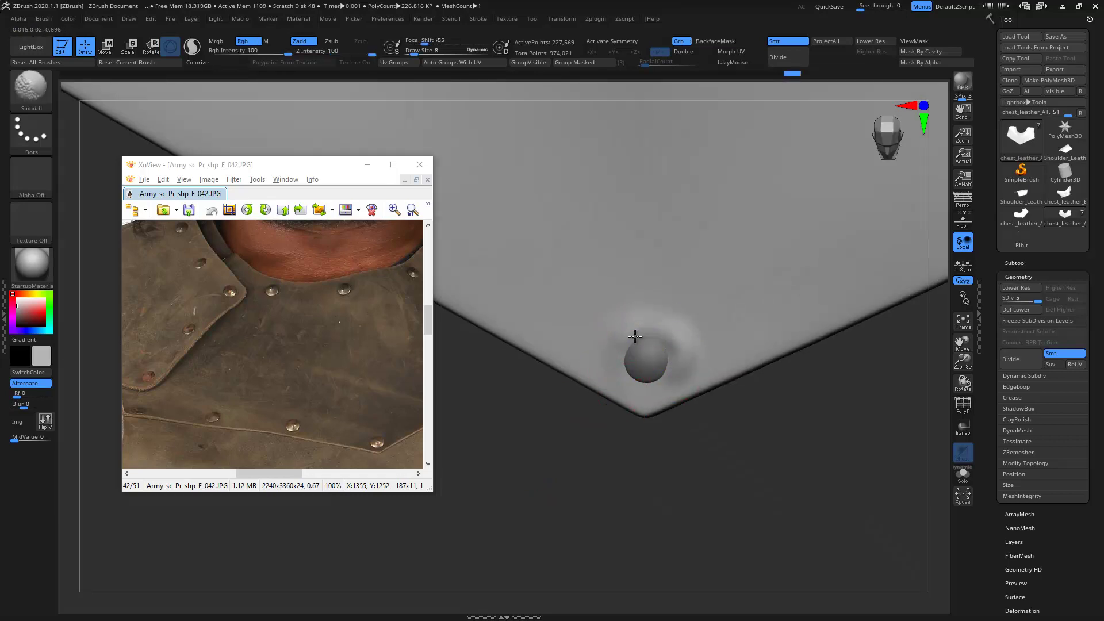
pyautogui.keyDown('shift'); pyautogui.moveTo(363, 52); pyautogui.dragTo(341, 52); pyautogui.keyUp('shift')
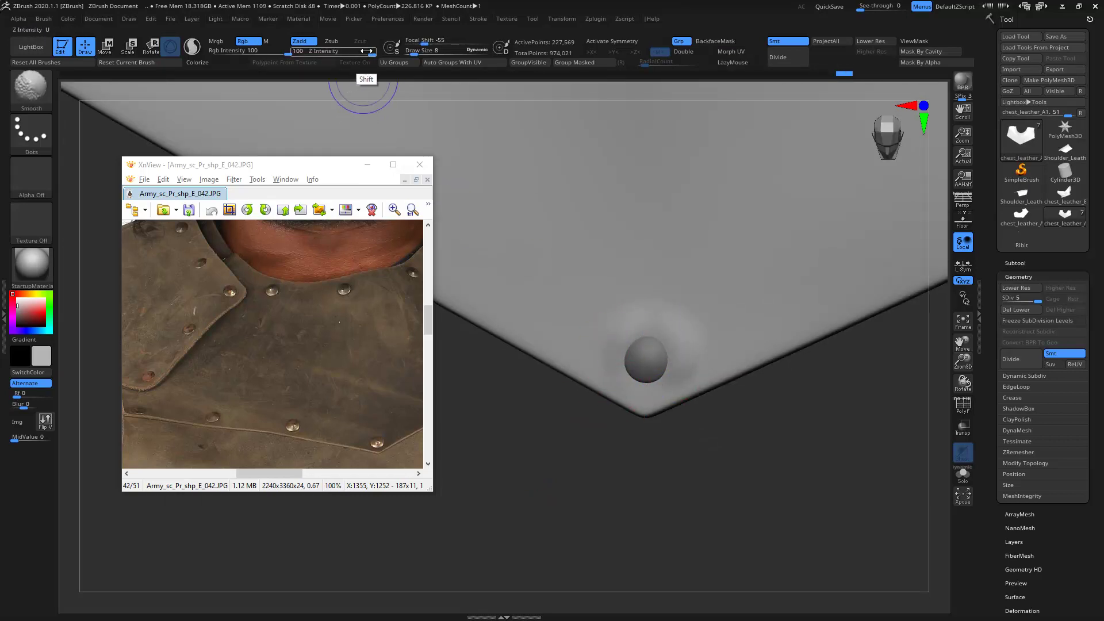
pyautogui.moveTo(631, 375)
pyautogui.keyDown('alt'); pyautogui.mouseDown(button='right')
pyautogui.moveTo(653, 350)
pyautogui.moveTo(564, 414)
pyautogui.moveTo(836, 390)
pyautogui.moveTo(666, 456)
pyautogui.moveTo(762, 493)
pyautogui.moveTo(749, 322)
pyautogui.mouseUp(button='right'); pyautogui.keyUp('alt')
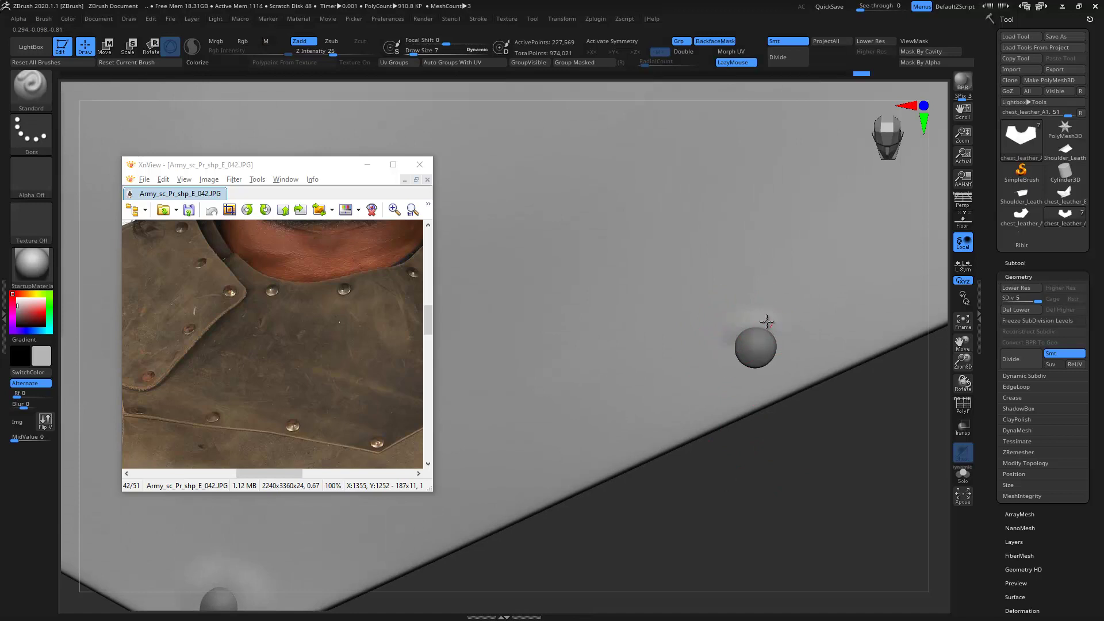
# - Sculpt and smooth a soft dimple around another edge rivet, adjusting the brush size
pyautogui.press(']')
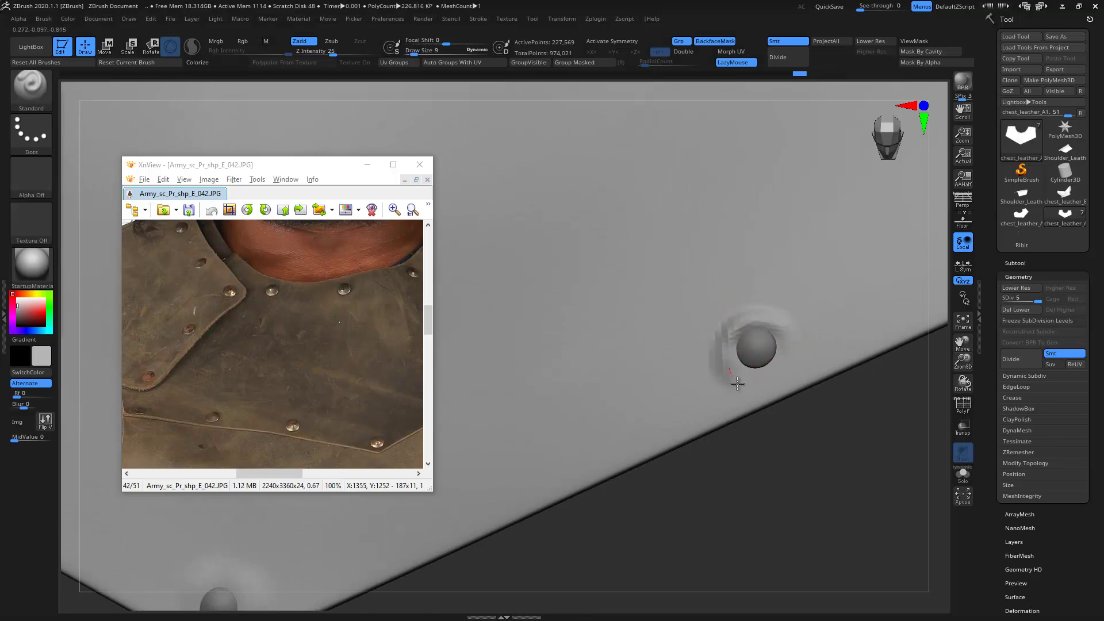
pyautogui.keyDown('shift'); pyautogui.moveTo(765, 346); pyautogui.dragTo(724, 389); pyautogui.keyUp('shift')
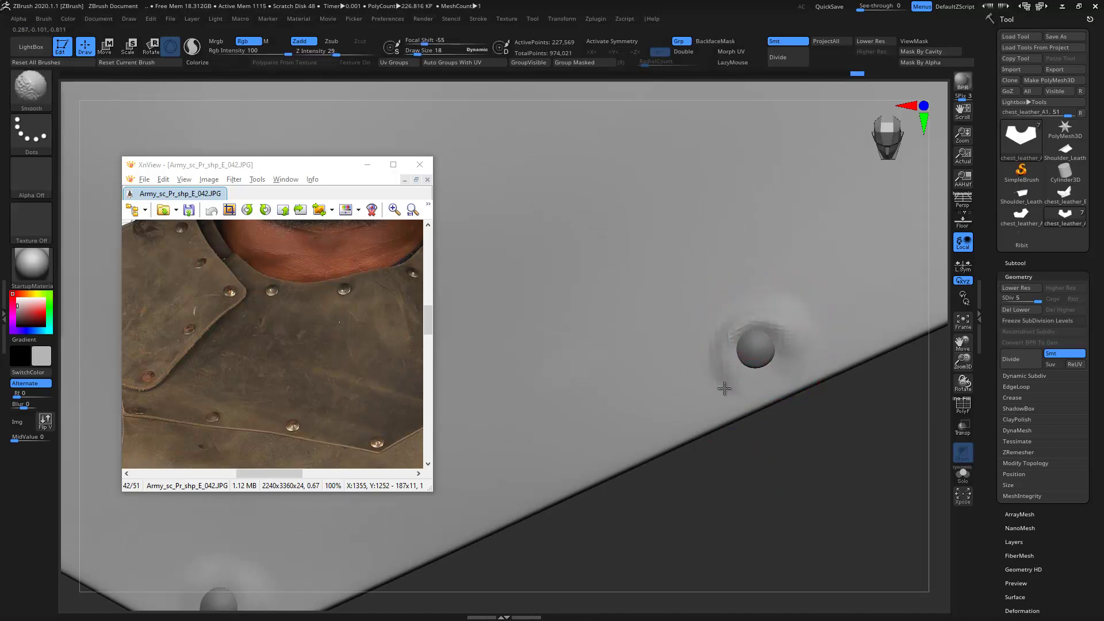
pyautogui.moveTo(712, 351)
pyautogui.mouseDown(button='right')
pyautogui.moveTo(666, 321)
pyautogui.moveTo(703, 493)
pyautogui.moveTo(677, 370)
pyautogui.moveTo(691, 393)
pyautogui.moveTo(830, 439)
pyautogui.moveTo(710, 483)
pyautogui.moveTo(739, 510)
pyautogui.moveTo(708, 450)
pyautogui.mouseUp(button='right')
pyautogui.press('[')
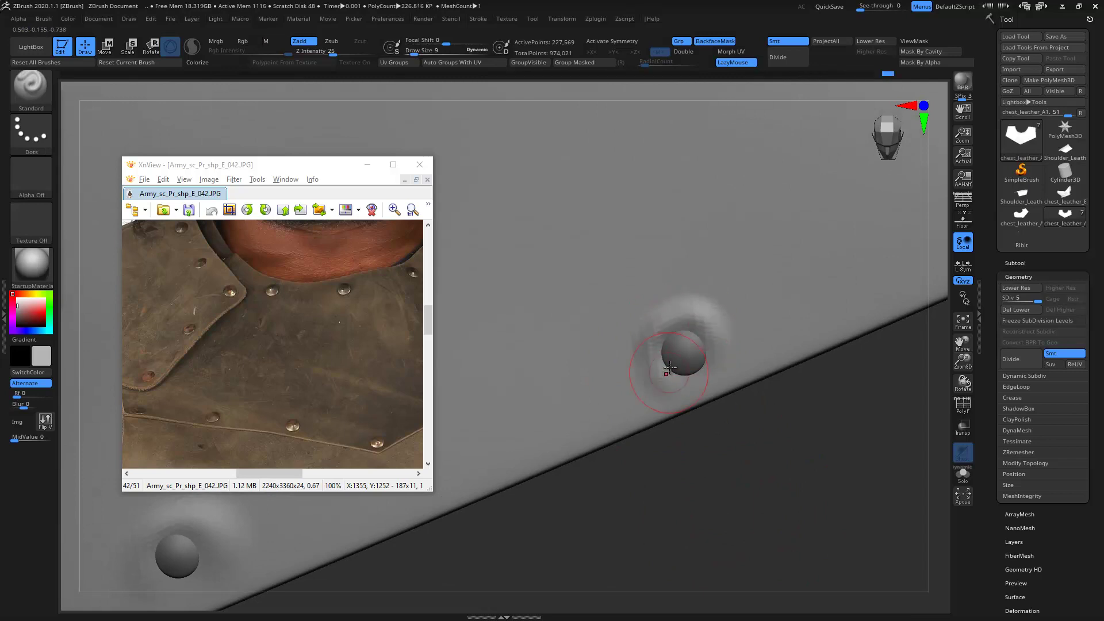
pyautogui.press('shift')
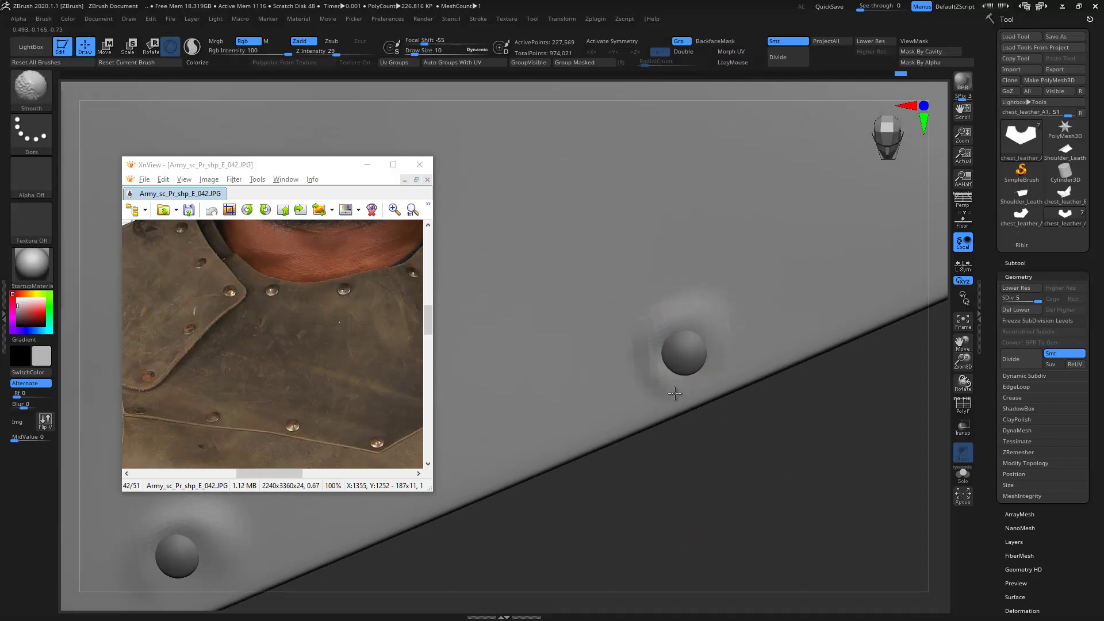
pyautogui.moveTo(685, 352)
pyautogui.mouseDown(button='right')
pyautogui.moveTo(759, 385)
pyautogui.moveTo(654, 364)
pyautogui.moveTo(818, 421)
pyautogui.moveTo(780, 456)
pyautogui.moveTo(703, 396)
pyautogui.moveTo(683, 297)
pyautogui.mouseUp(button='right')
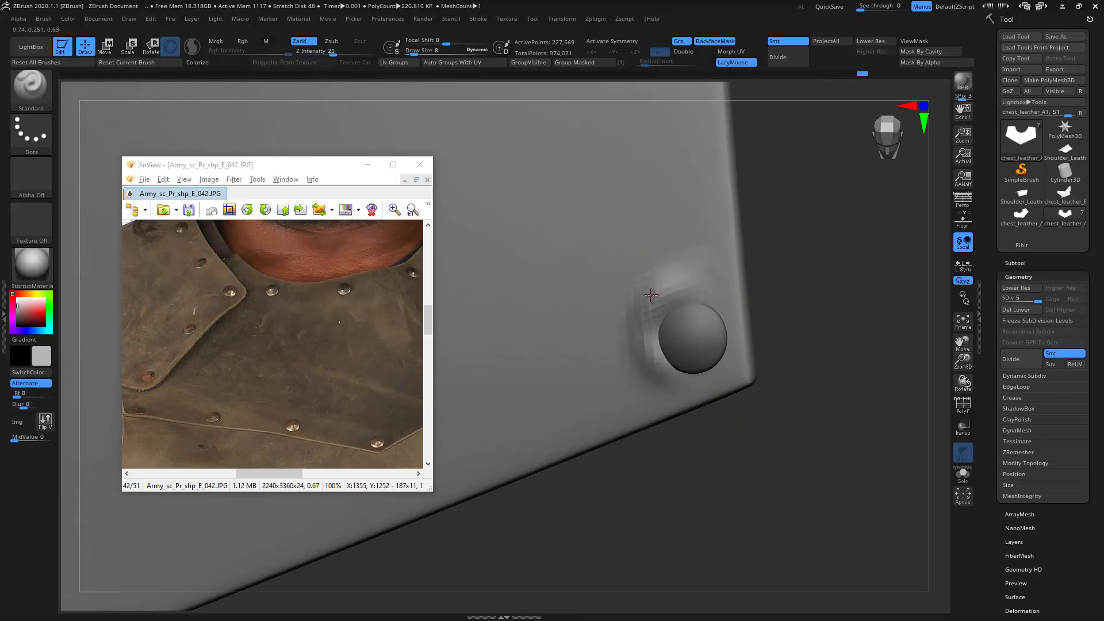
pyautogui.press('shift')
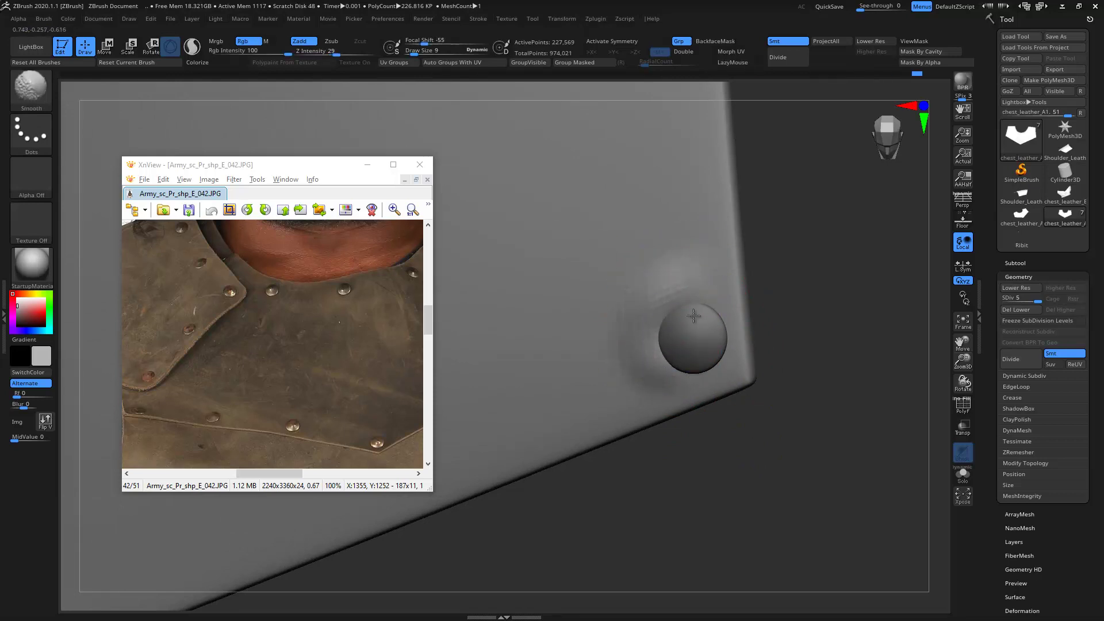
pyautogui.moveTo(676, 367)
pyautogui.mouseDown(button='right')
pyautogui.moveTo(543, 229)
pyautogui.moveTo(784, 395)
pyautogui.moveTo(789, 353)
pyautogui.moveTo(689, 401)
pyautogui.moveTo(748, 438)
pyautogui.moveTo(665, 368)
pyautogui.moveTo(690, 403)
pyautogui.moveTo(642, 464)
pyautogui.moveTo(691, 360)
pyautogui.moveTo(685, 370)
pyautogui.mouseUp(button='right')
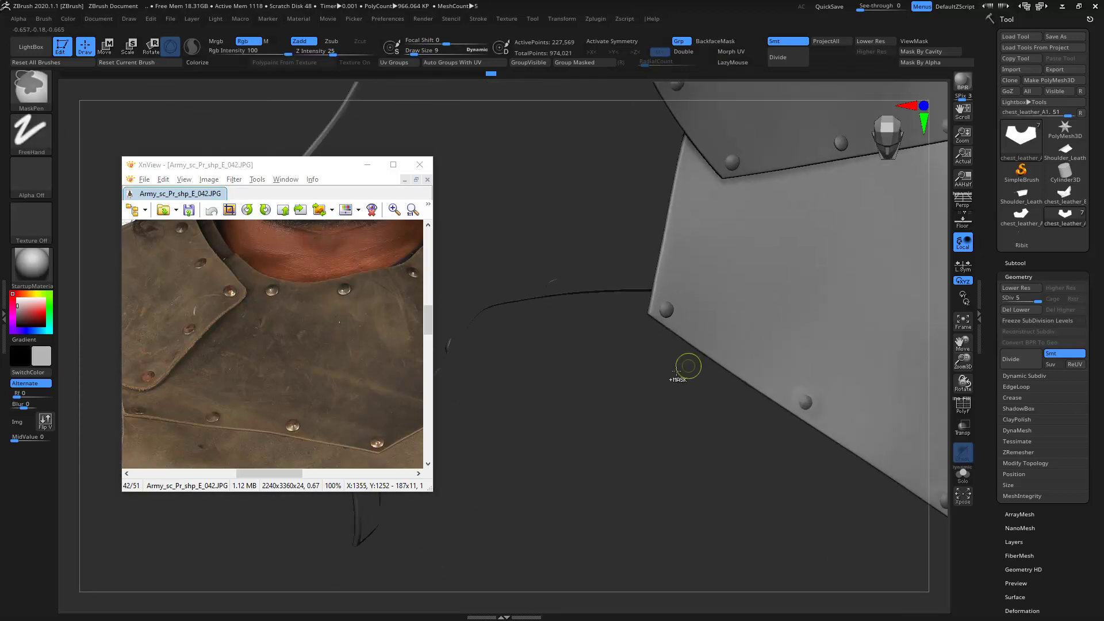
# - Dent the leather beside a plate rivet, then view the whole riveted plate
pyautogui.moveTo(715, 406)
pyautogui.mouseDown(button='right')
pyautogui.moveTo(624, 353)
pyautogui.moveTo(570, 297)
pyautogui.moveTo(698, 328)
pyautogui.mouseUp(button='right')
pyautogui.moveTo(697, 328)
pyautogui.mouseDown()
pyautogui.moveTo(737, 322)
pyautogui.moveTo(707, 345)
pyautogui.moveTo(749, 338)
pyautogui.mouseUp()
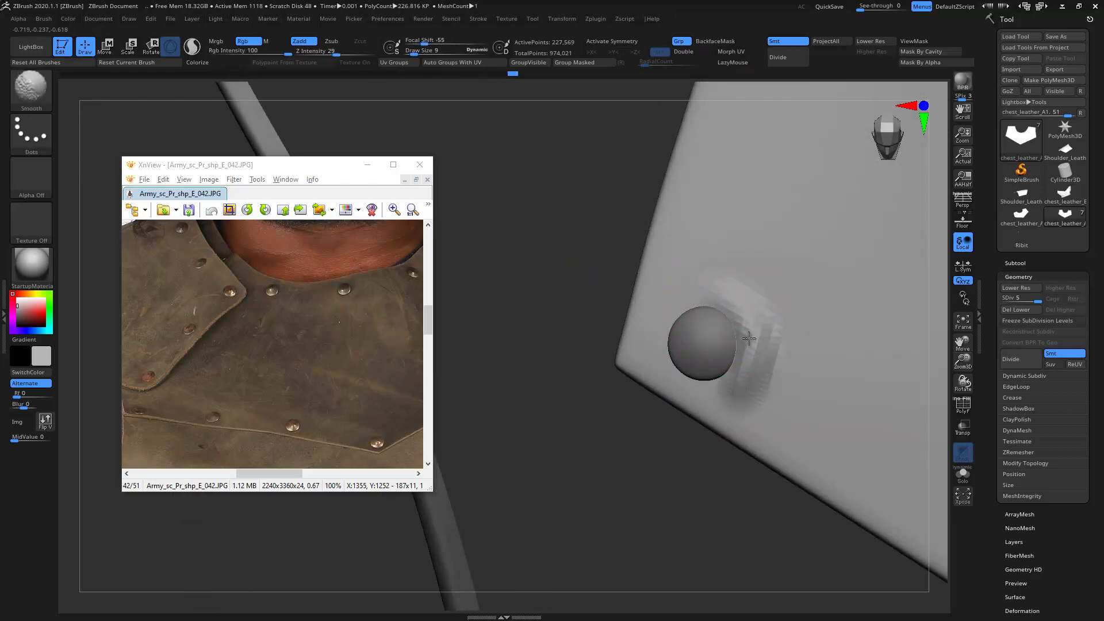
pyautogui.moveTo(749, 376)
pyautogui.mouseDown(button='right')
pyautogui.moveTo(715, 374)
pyautogui.moveTo(678, 205)
pyautogui.moveTo(545, 357)
pyautogui.moveTo(550, 319)
pyautogui.moveTo(512, 320)
pyautogui.moveTo(513, 234)
pyautogui.moveTo(574, 360)
pyautogui.moveTo(525, 381)
pyautogui.moveTo(604, 395)
pyautogui.moveTo(449, 368)
pyautogui.mouseUp(button='right')
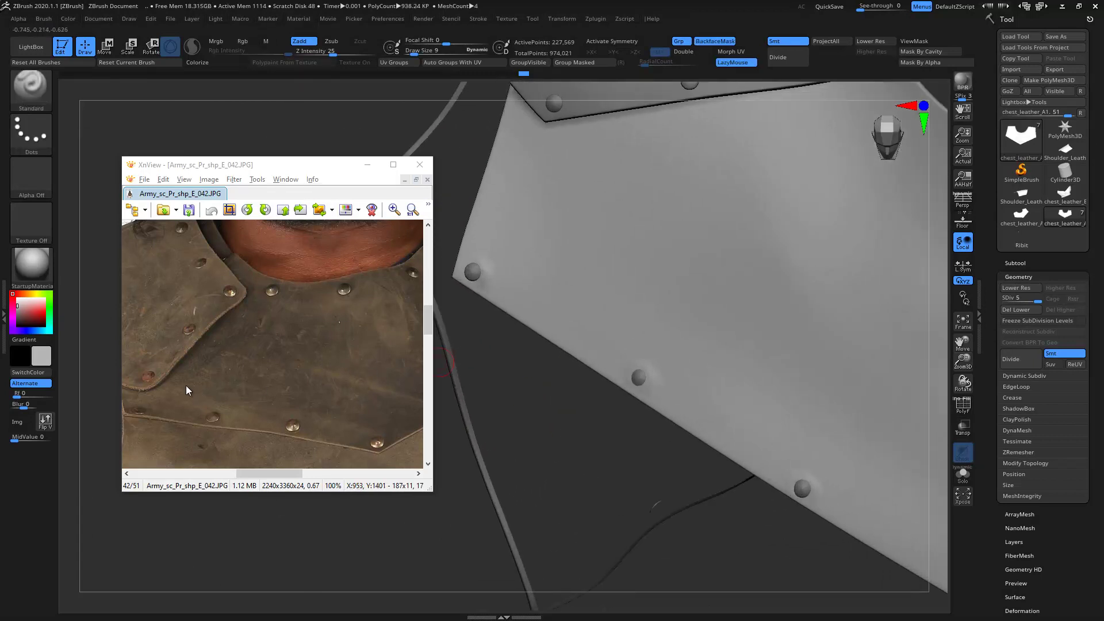
pyautogui.moveTo(530, 423); pyautogui.dragTo(523, 367, button='right')
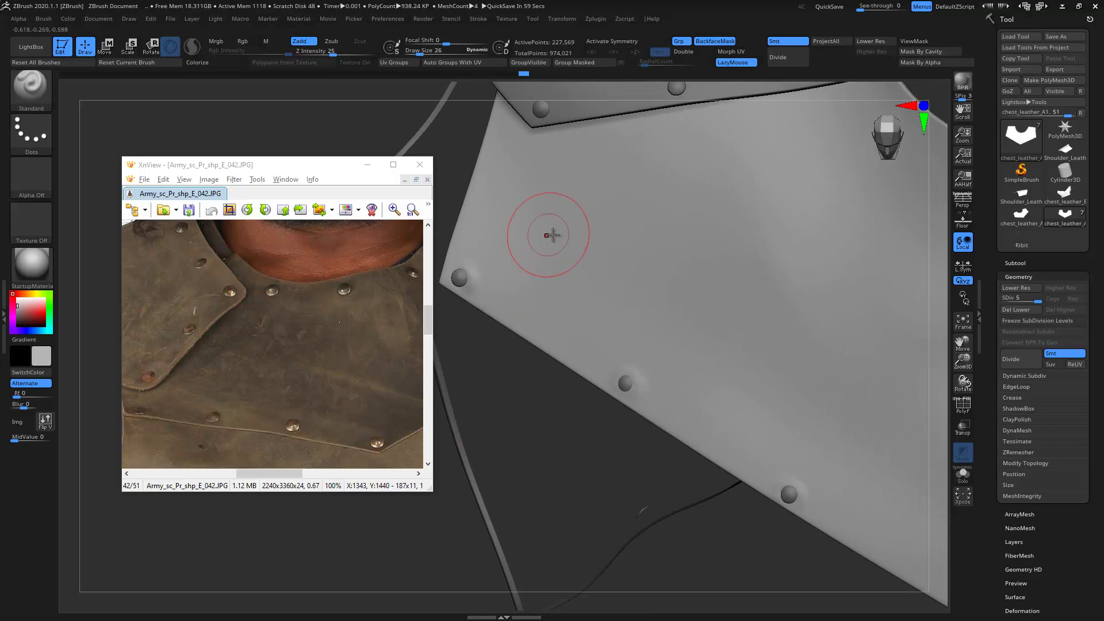
# - At a lower subdivision level, sculpt long diagonal creases across the plate and smooth them
pyautogui.moveTo(538, 216); pyautogui.dragTo(629, 303)
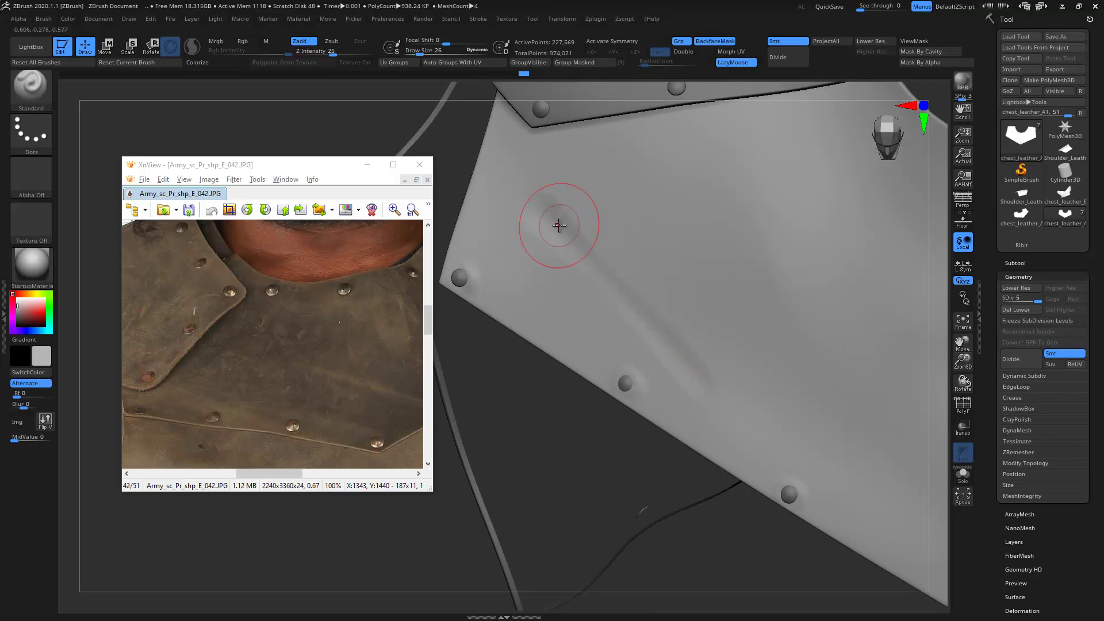
pyautogui.hotkey('shift', 'd')
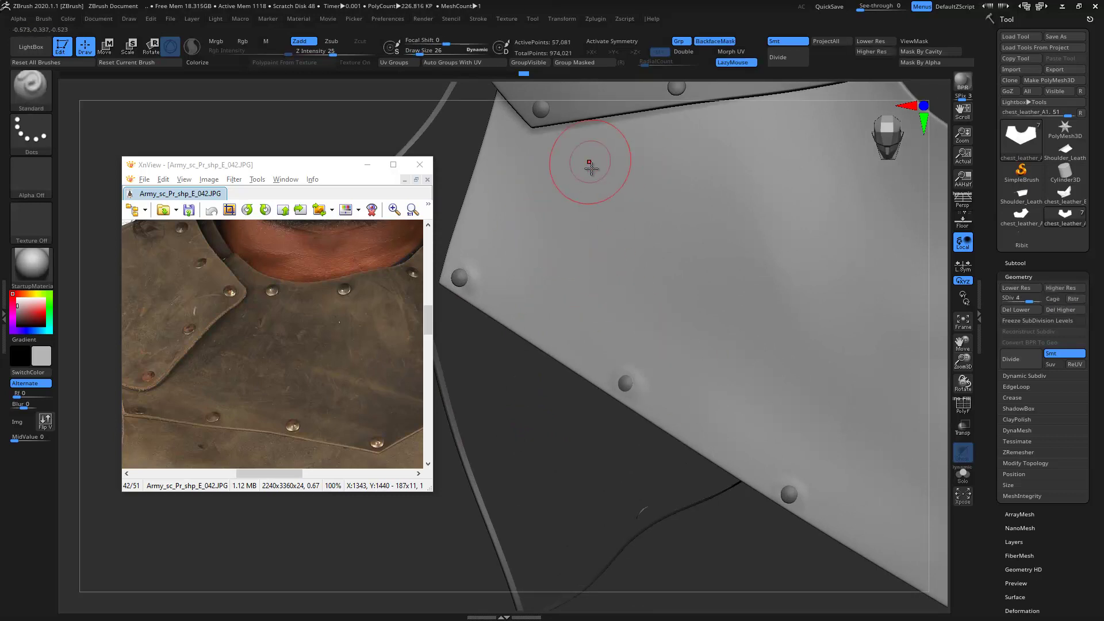
pyautogui.moveTo(569, 227); pyautogui.dragTo(717, 374)
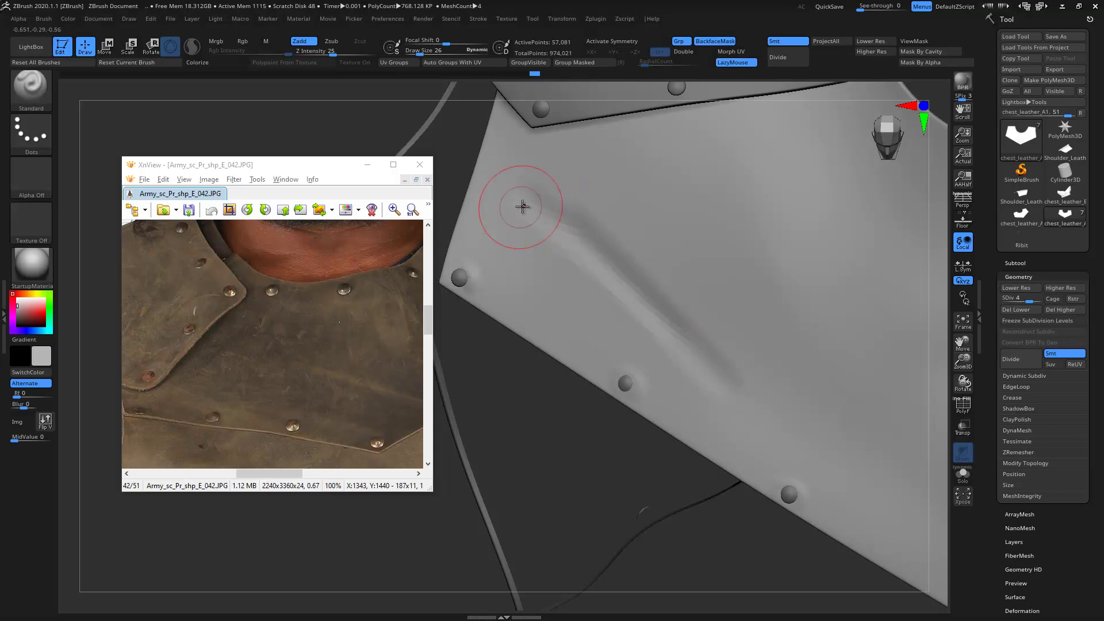
pyautogui.press('shift')
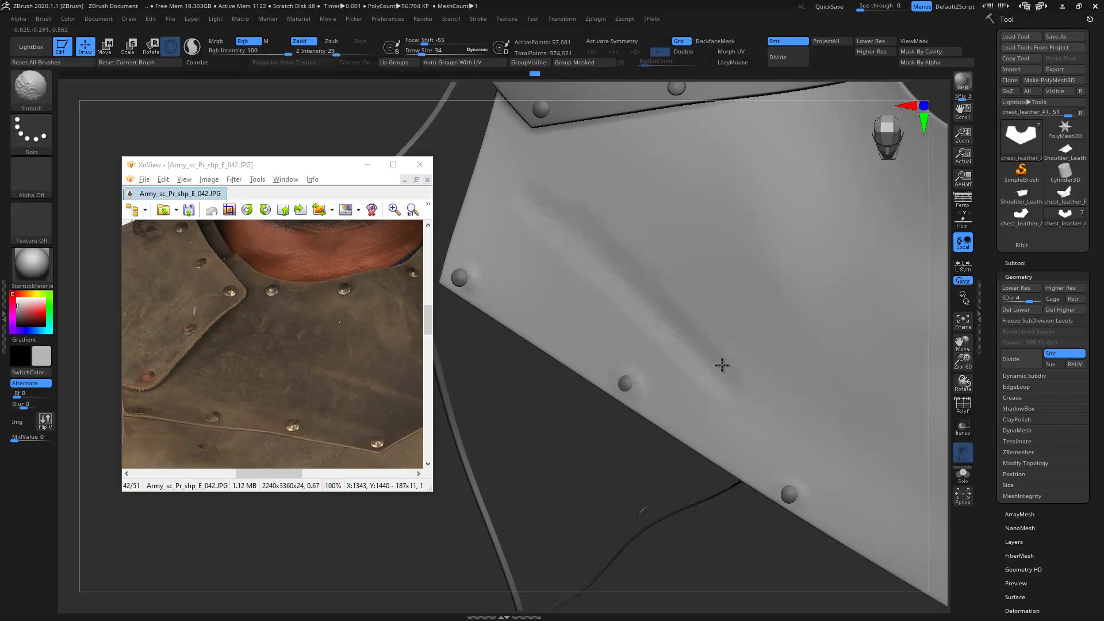
# - Deepen and smooth a groove below the shoulder piece near the neck opening
pyautogui.moveTo(621, 240)
pyautogui.mouseDown()
pyautogui.moveTo(529, 334)
pyautogui.moveTo(495, 316)
pyautogui.mouseUp()
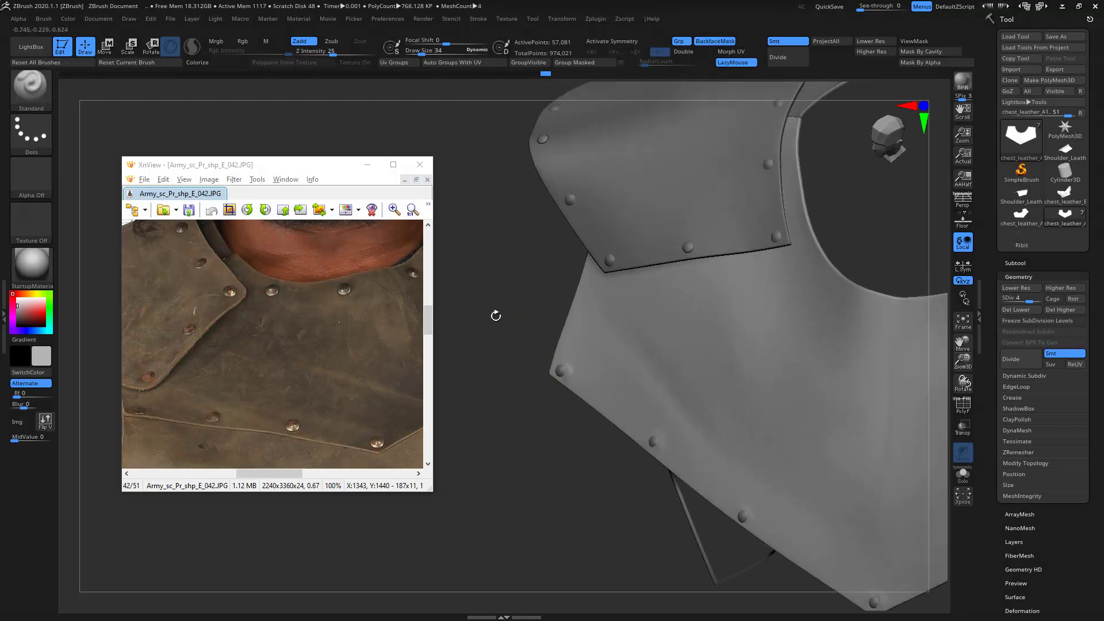
pyautogui.moveTo(813, 305); pyautogui.dragTo(748, 291)
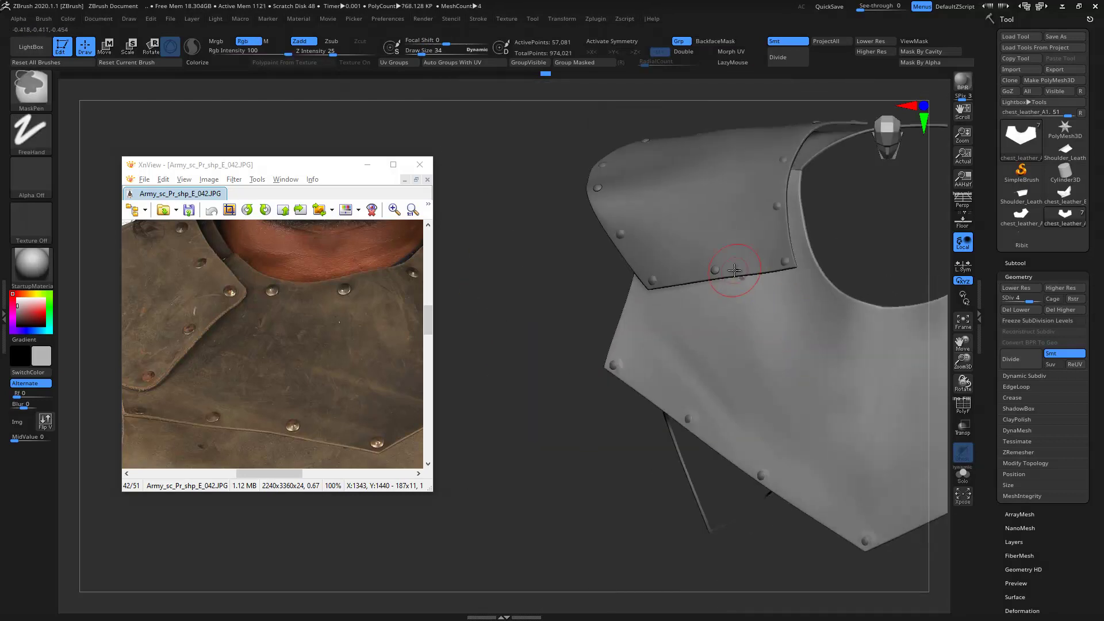
pyautogui.moveTo(801, 369); pyautogui.dragTo(807, 390)
pyautogui.press('shift')
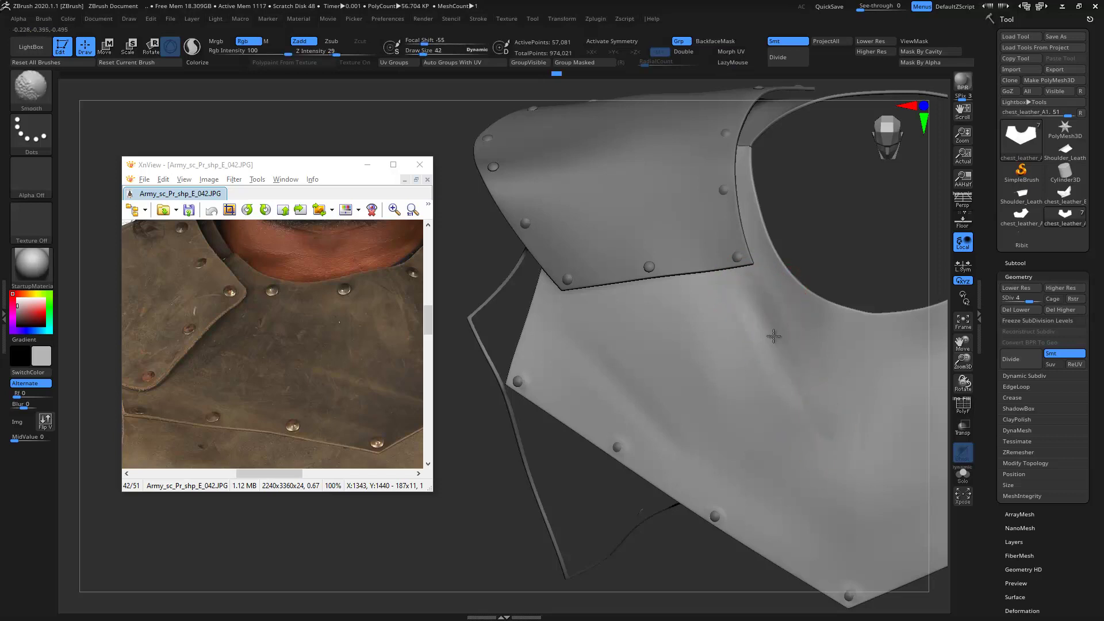
# - Switch to the ClayBuildup brush (B-C-B) and build clay folds on the plate's lower front
pyautogui.moveTo(584, 342); pyautogui.dragTo(522, 303, button='right')
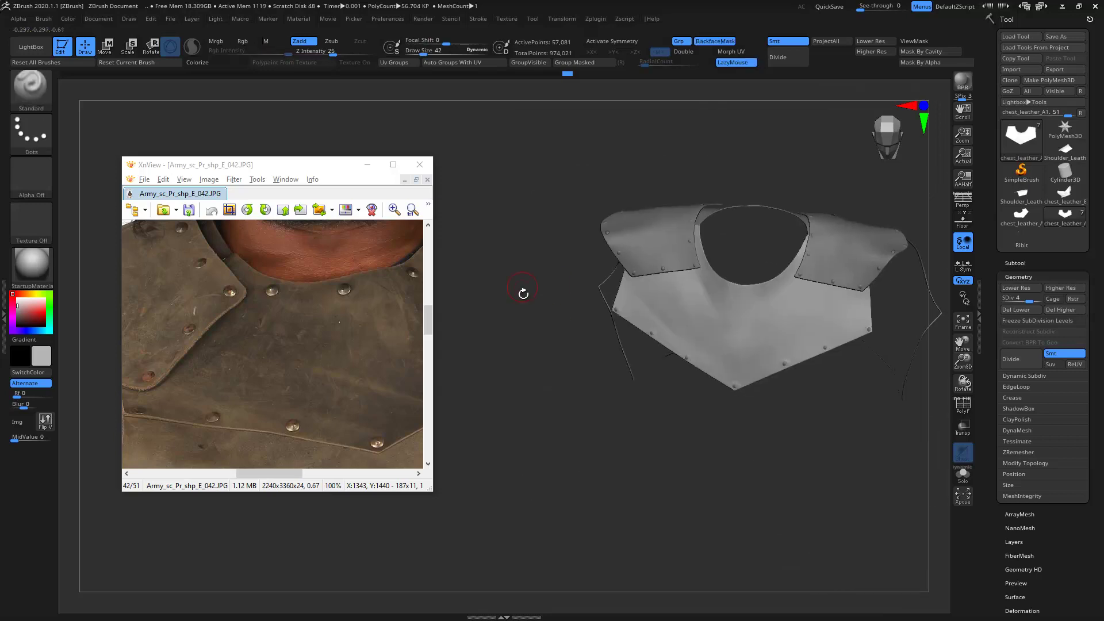
pyautogui.moveTo(623, 389)
pyautogui.mouseDown(button='right')
pyautogui.moveTo(543, 409)
pyautogui.moveTo(599, 451)
pyautogui.moveTo(616, 501)
pyautogui.moveTo(616, 399)
pyautogui.moveTo(702, 360)
pyautogui.mouseUp(button='right')
pyautogui.press('b')
pyautogui.press('c')
pyautogui.press('b')
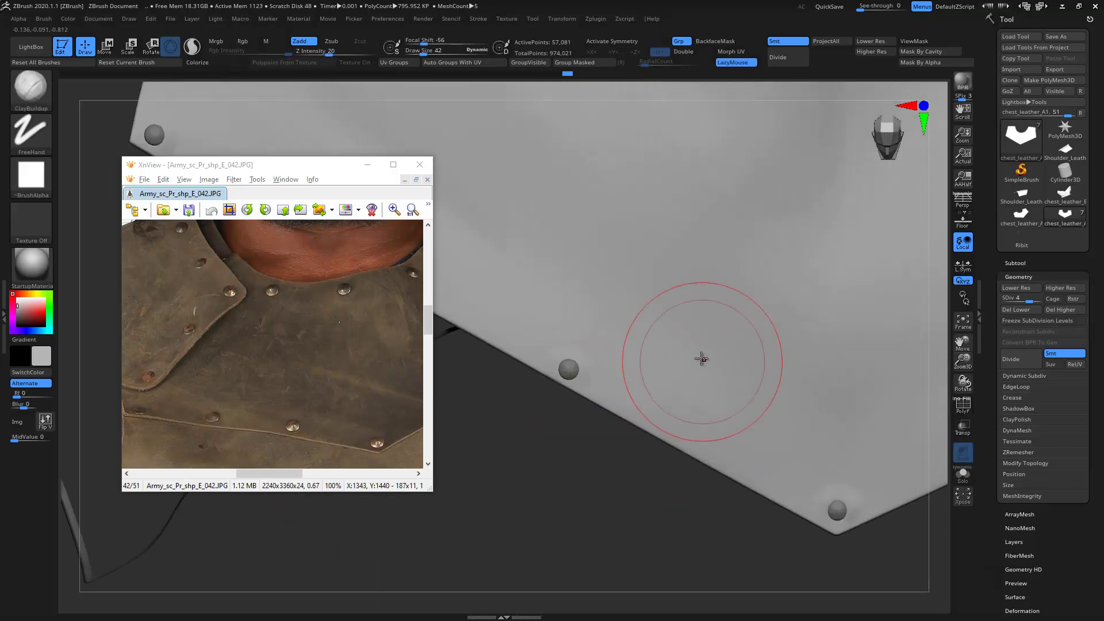
pyautogui.moveTo(707, 380)
pyautogui.mouseDown()
pyautogui.moveTo(744, 407)
pyautogui.moveTo(779, 337)
pyautogui.moveTo(804, 424)
pyautogui.moveTo(852, 437)
pyautogui.mouseUp()
pyautogui.moveTo(610, 239); pyautogui.dragTo(642, 348)
pyautogui.moveTo(647, 245)
pyautogui.mouseDown()
pyautogui.moveTo(673, 299)
pyautogui.moveTo(652, 318)
pyautogui.mouseUp()
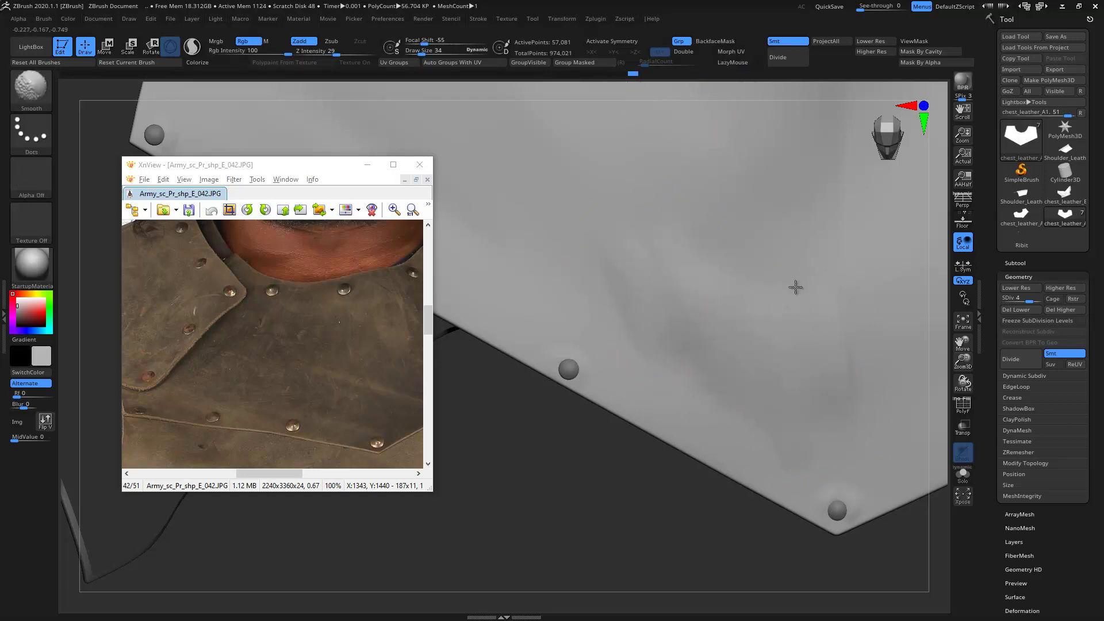
# - Add ridged clay strokes and carve diagonal grooves into the chest plate
pyautogui.moveTo(802, 309)
pyautogui.mouseDown(button='right')
pyautogui.moveTo(665, 394)
pyautogui.moveTo(703, 390)
pyautogui.moveTo(639, 458)
pyautogui.moveTo(826, 362)
pyautogui.moveTo(813, 527)
pyautogui.moveTo(821, 456)
pyautogui.moveTo(678, 308)
pyautogui.mouseUp(button='right')
pyautogui.moveTo(677, 309)
pyautogui.mouseDown()
pyautogui.moveTo(665, 365)
pyautogui.moveTo(707, 309)
pyautogui.moveTo(776, 310)
pyautogui.moveTo(814, 364)
pyautogui.moveTo(650, 345)
pyautogui.moveTo(567, 222)
pyautogui.moveTo(600, 325)
pyautogui.moveTo(653, 259)
pyautogui.moveTo(765, 294)
pyautogui.moveTo(739, 333)
pyautogui.moveTo(581, 219)
pyautogui.mouseUp()
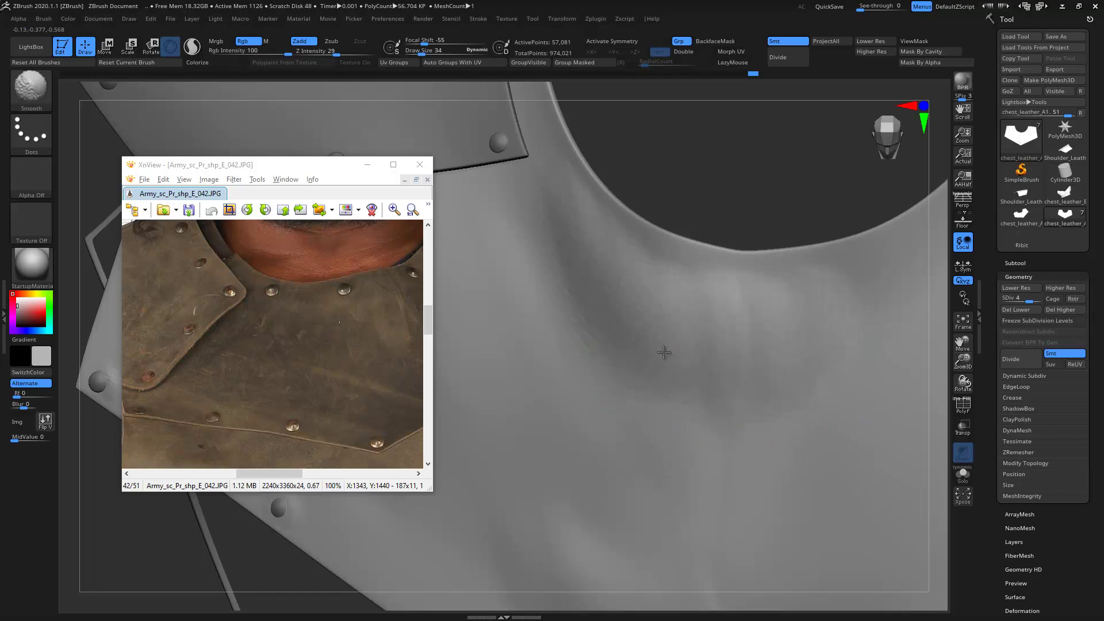
pyautogui.moveTo(773, 344)
pyautogui.keyDown('alt'); pyautogui.mouseDown(button='right')
pyautogui.moveTo(525, 298)
pyautogui.moveTo(576, 345)
pyautogui.moveTo(556, 482)
pyautogui.moveTo(592, 451)
pyautogui.moveTo(705, 570)
pyautogui.moveTo(666, 394)
pyautogui.moveTo(697, 284)
pyautogui.mouseUp(button='right'); pyautogui.keyUp('alt')
pyautogui.moveTo(692, 260); pyautogui.dragTo(771, 439)
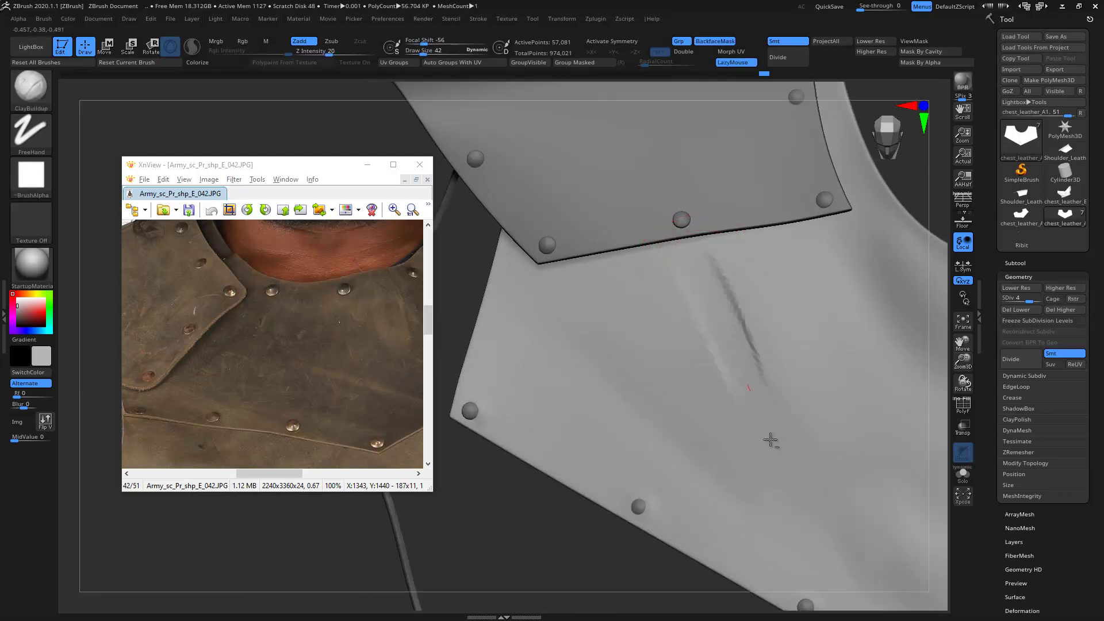
pyautogui.moveTo(707, 320); pyautogui.dragTo(763, 428)
# - Smooth the grooves, add new diagonal clay grooves, and soften their upper part
pyautogui.moveTo(702, 288)
pyautogui.keyDown('shift'); pyautogui.mouseDown()
pyautogui.moveTo(730, 387)
pyautogui.moveTo(801, 363)
pyautogui.mouseUp(); pyautogui.keyUp('shift')
pyautogui.moveTo(742, 282); pyautogui.dragTo(801, 382)
pyautogui.moveTo(731, 264); pyautogui.dragTo(863, 489)
pyautogui.keyDown('shift'); pyautogui.moveTo(769, 258); pyautogui.dragTo(760, 312); pyautogui.keyUp('shift')
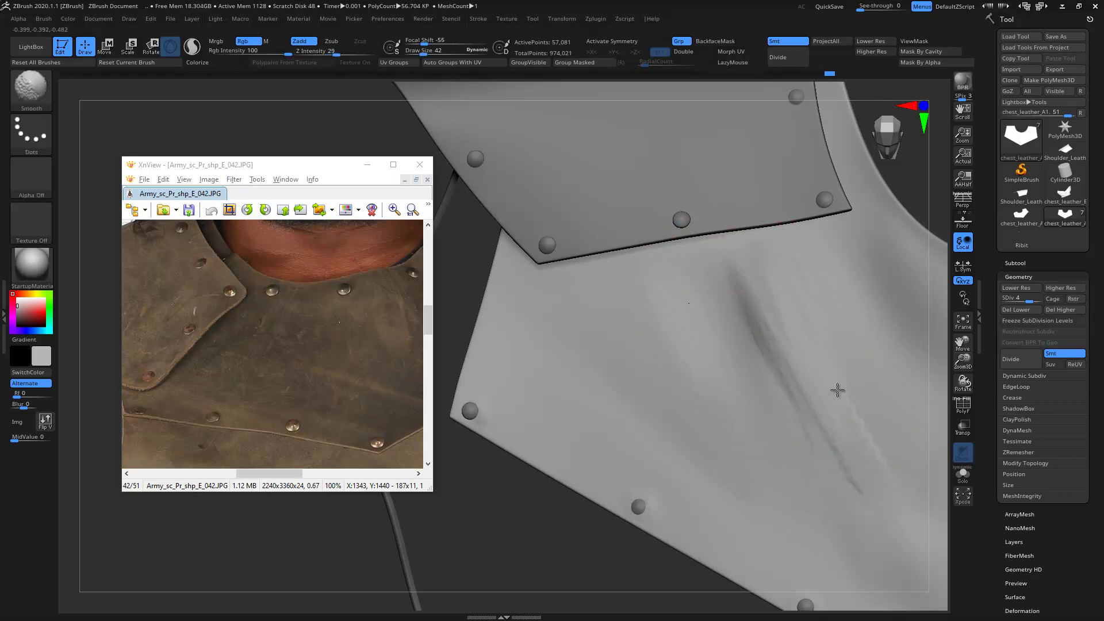
pyautogui.moveTo(572, 365)
pyautogui.mouseDown(button='right')
pyautogui.moveTo(661, 303)
pyautogui.moveTo(639, 367)
pyautogui.moveTo(561, 311)
pyautogui.mouseUp(button='right')
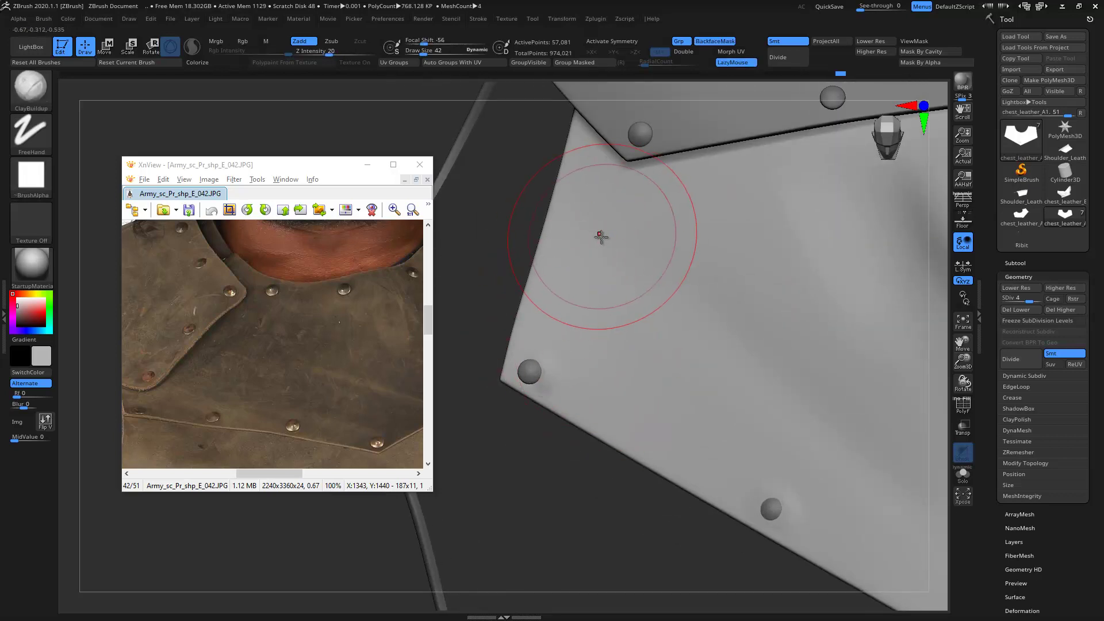
pyautogui.moveTo(291, 473); pyautogui.dragTo(271, 473)
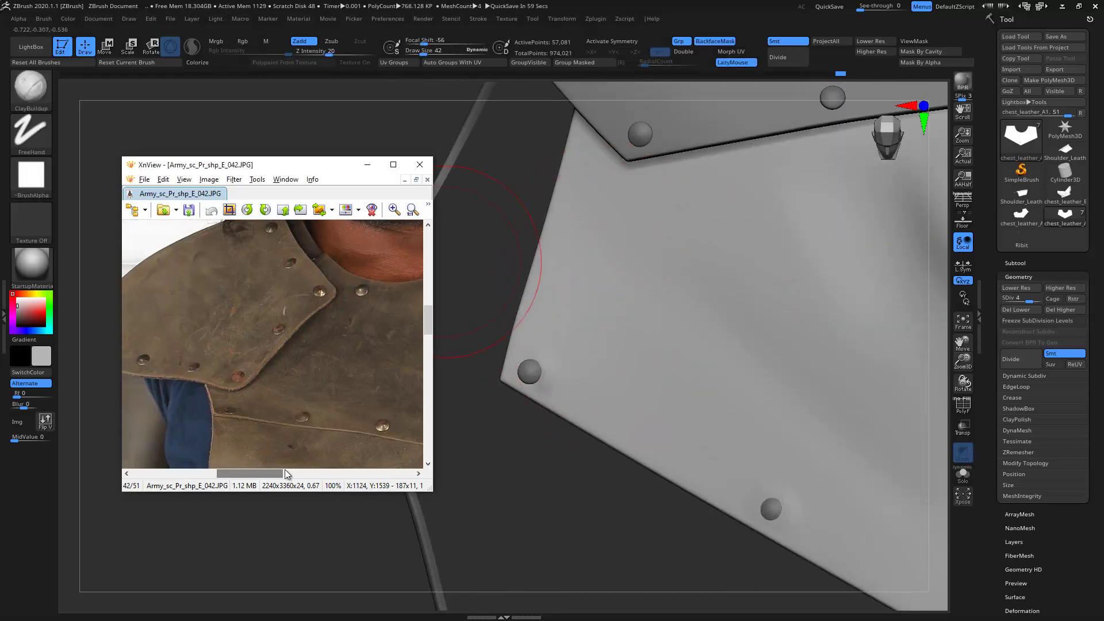
# - Add strokes along the leather panel's left edge
pyautogui.moveTo(561, 189)
pyautogui.mouseDown()
pyautogui.moveTo(584, 305)
pyautogui.moveTo(567, 271)
pyautogui.mouseUp()
pyautogui.moveTo(567, 271)
pyautogui.mouseDown(button='right')
pyautogui.moveTo(557, 208)
pyautogui.moveTo(582, 141)
pyautogui.mouseUp(button='right')
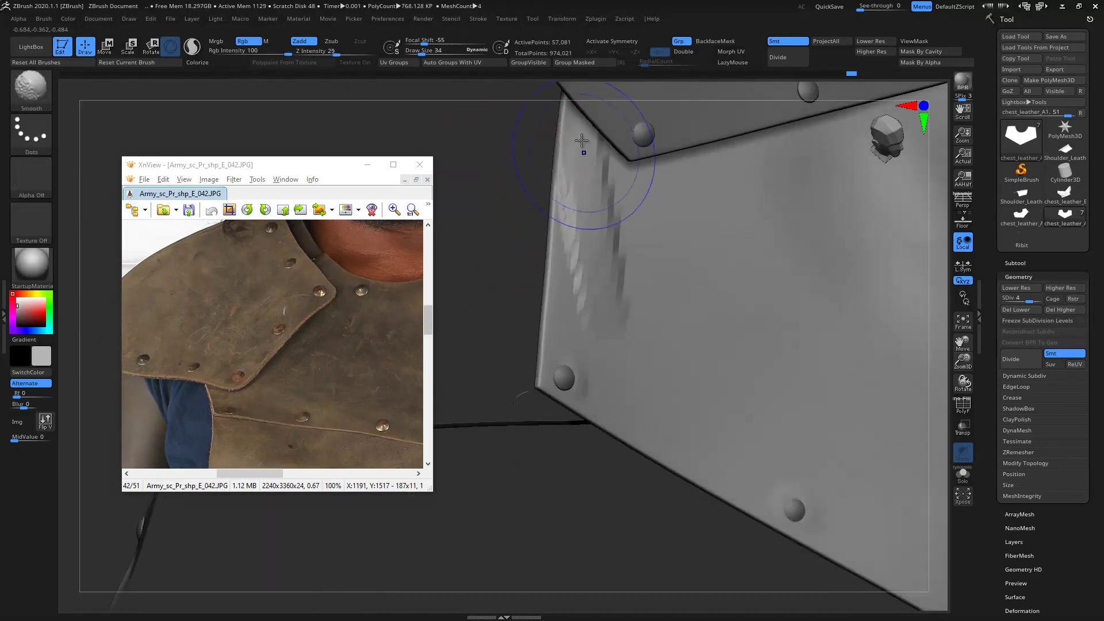
pyautogui.moveTo(545, 212); pyautogui.dragTo(506, 198, button='right')
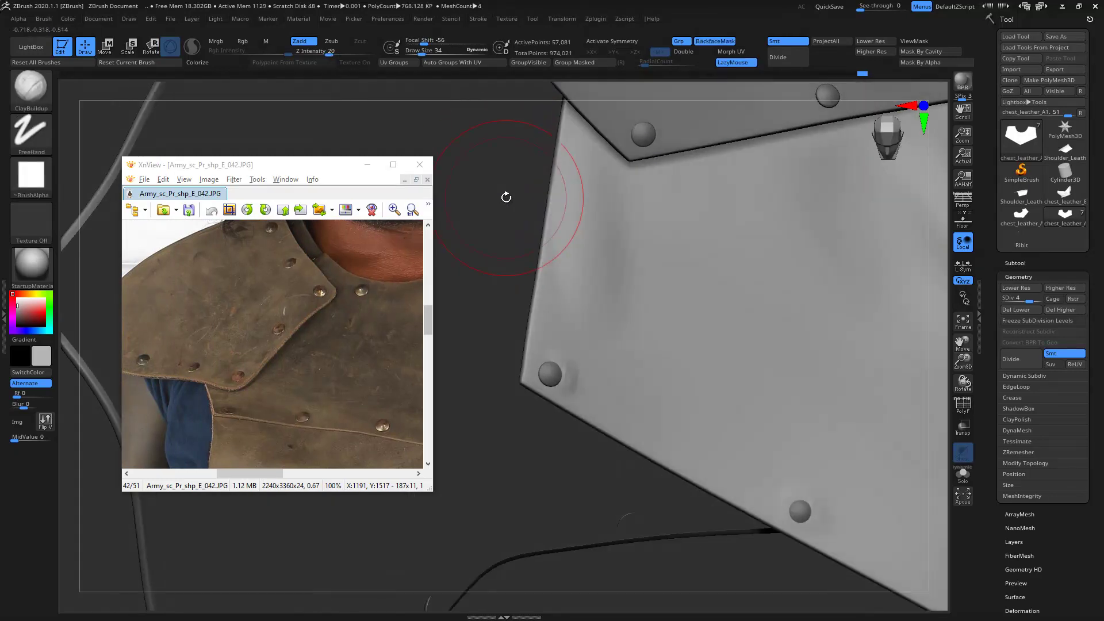
# - Switch to the Standard brush at strength 14 and sculpt a crease below the panel corner
pyautogui.press('b')
pyautogui.press('s')
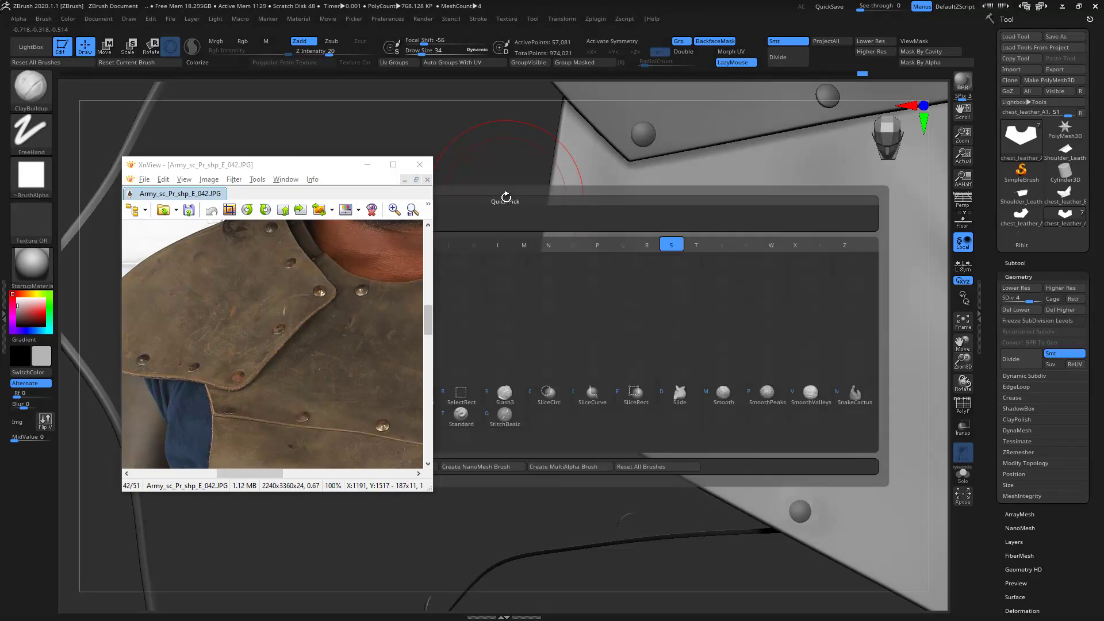
pyautogui.press('t')
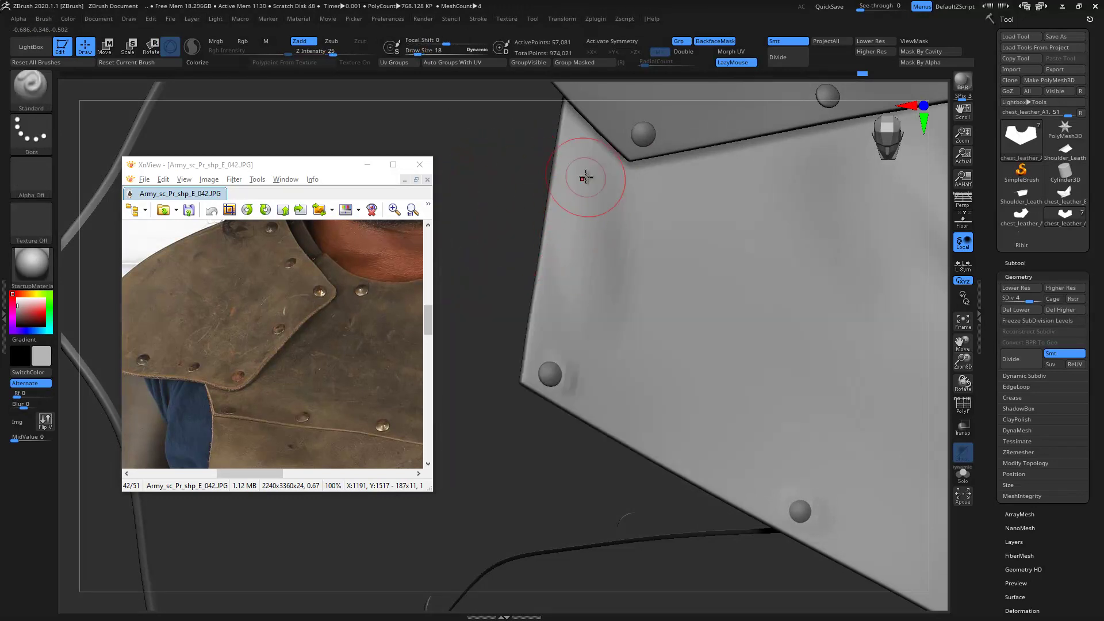
pyautogui.moveTo(328, 52); pyautogui.dragTo(329, 53)
pyautogui.press('[')
pyautogui.moveTo(640, 170); pyautogui.dragTo(463, 209, button='right')
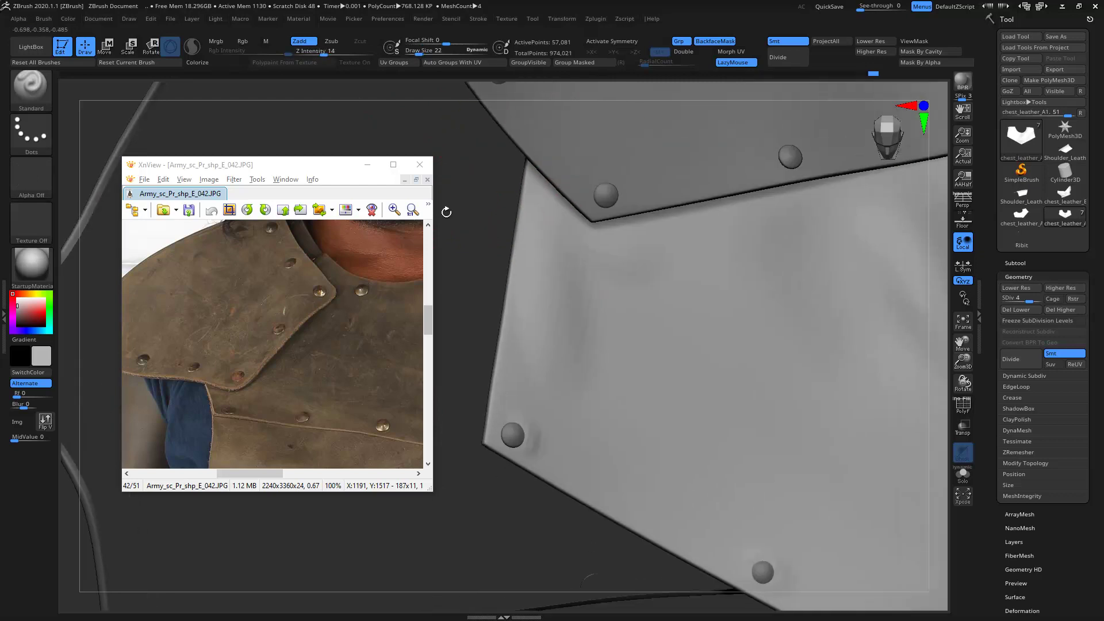
pyautogui.moveTo(582, 236); pyautogui.dragTo(568, 247)
pyautogui.press('[')
# - Smooth the crease and the leather below the shoulder-plate rivets, then view the whole chest piece
pyautogui.moveTo(589, 232)
pyautogui.mouseDown(button='right')
pyautogui.moveTo(455, 156)
pyautogui.moveTo(505, 193)
pyautogui.mouseUp(button='right')
pyautogui.moveTo(701, 241)
pyautogui.mouseDown(button='right')
pyautogui.moveTo(486, 216)
pyautogui.moveTo(537, 212)
pyautogui.moveTo(519, 139)
pyautogui.moveTo(600, 219)
pyautogui.mouseUp(button='right')
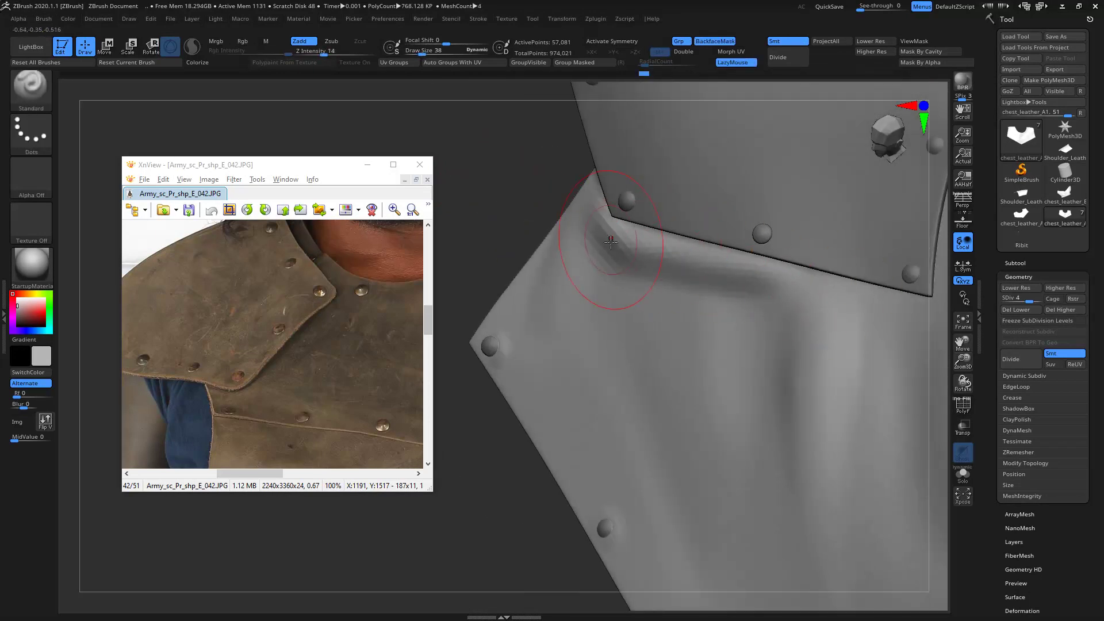
pyautogui.keyDown('shift'); pyautogui.moveTo(611, 242); pyautogui.dragTo(652, 274); pyautogui.keyUp('shift')
pyautogui.moveTo(742, 306)
pyautogui.mouseDown(button='right')
pyautogui.moveTo(616, 251)
pyautogui.moveTo(515, 160)
pyautogui.moveTo(592, 224)
pyautogui.moveTo(513, 184)
pyautogui.moveTo(735, 246)
pyautogui.moveTo(525, 148)
pyautogui.moveTo(522, 253)
pyautogui.moveTo(801, 283)
pyautogui.moveTo(807, 336)
pyautogui.moveTo(839, 382)
pyautogui.moveTo(795, 267)
pyautogui.mouseUp(button='right')
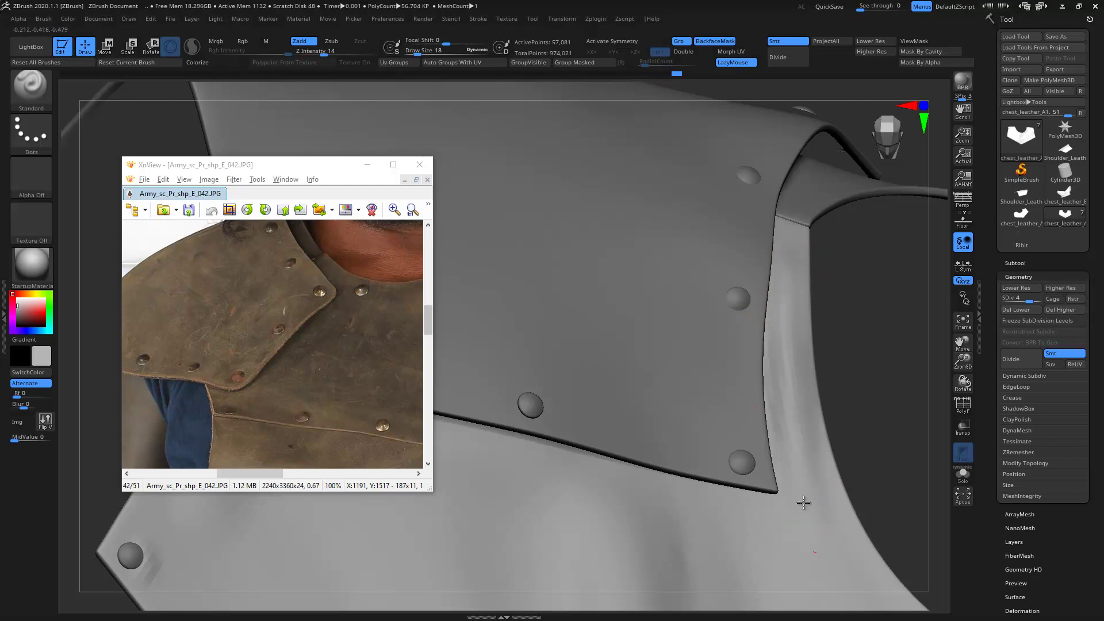
pyautogui.press('shift')
pyautogui.keyDown('alt'); pyautogui.moveTo(800, 479); pyautogui.dragTo(714, 343, button='right'); pyautogui.keyUp('alt')
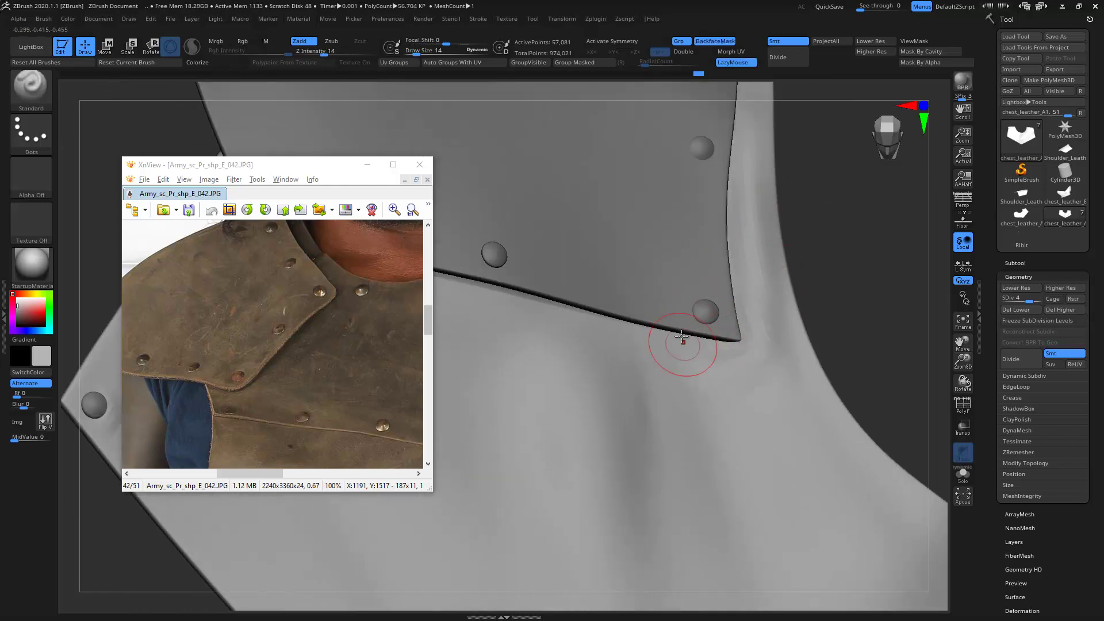
pyautogui.press('shift')
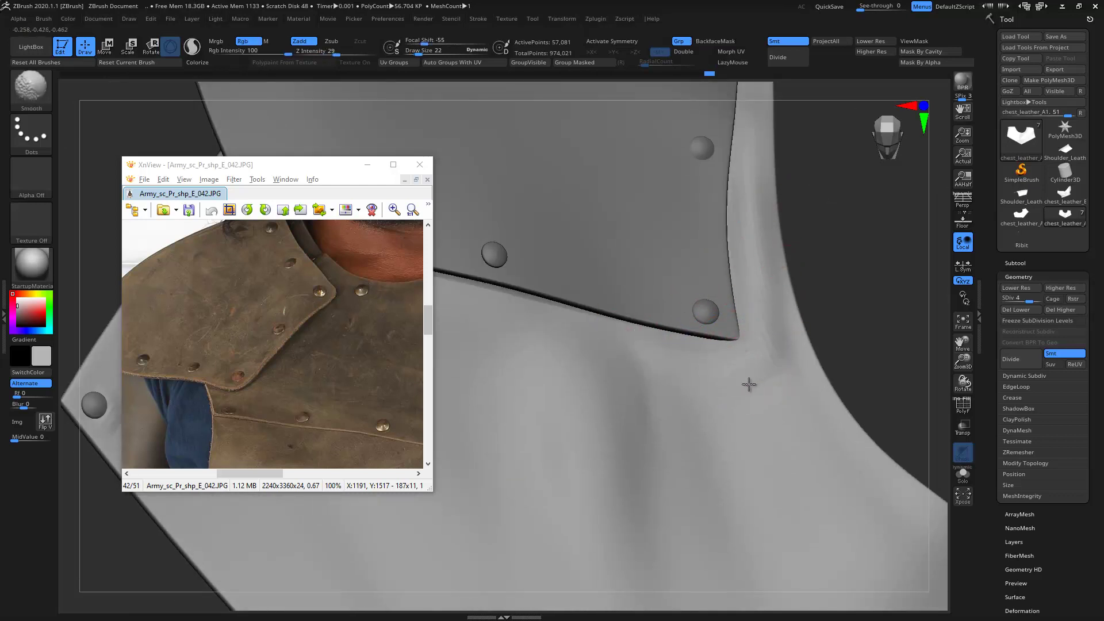
pyautogui.keyDown('shift'); pyautogui.moveTo(769, 357); pyautogui.dragTo(776, 309); pyautogui.keyUp('shift')
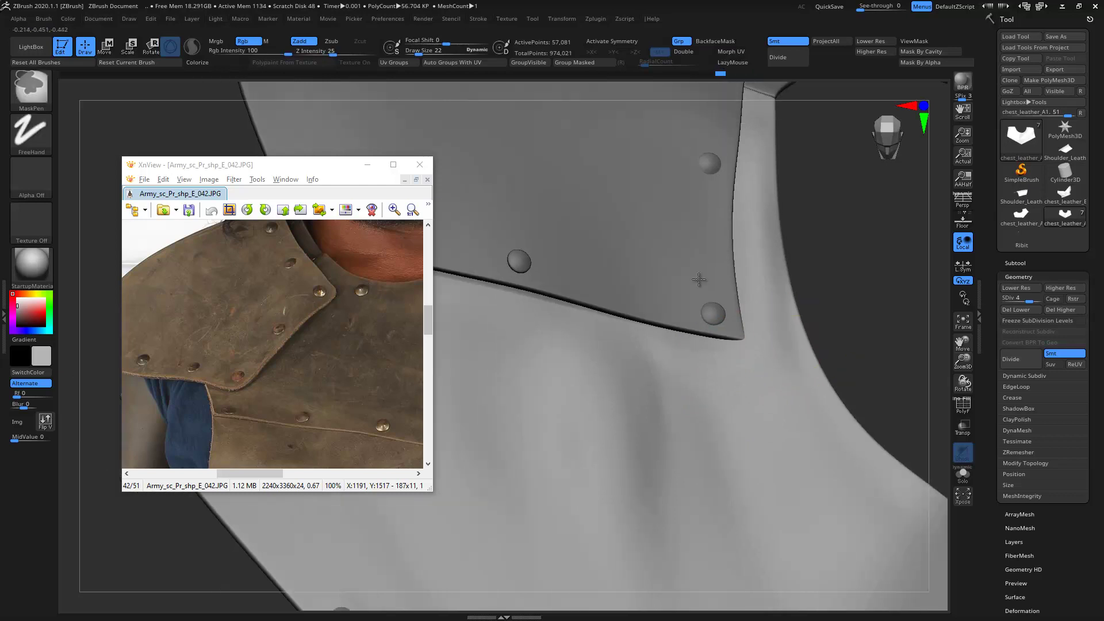
pyautogui.moveTo(713, 312); pyautogui.dragTo(511, 222, button='right')
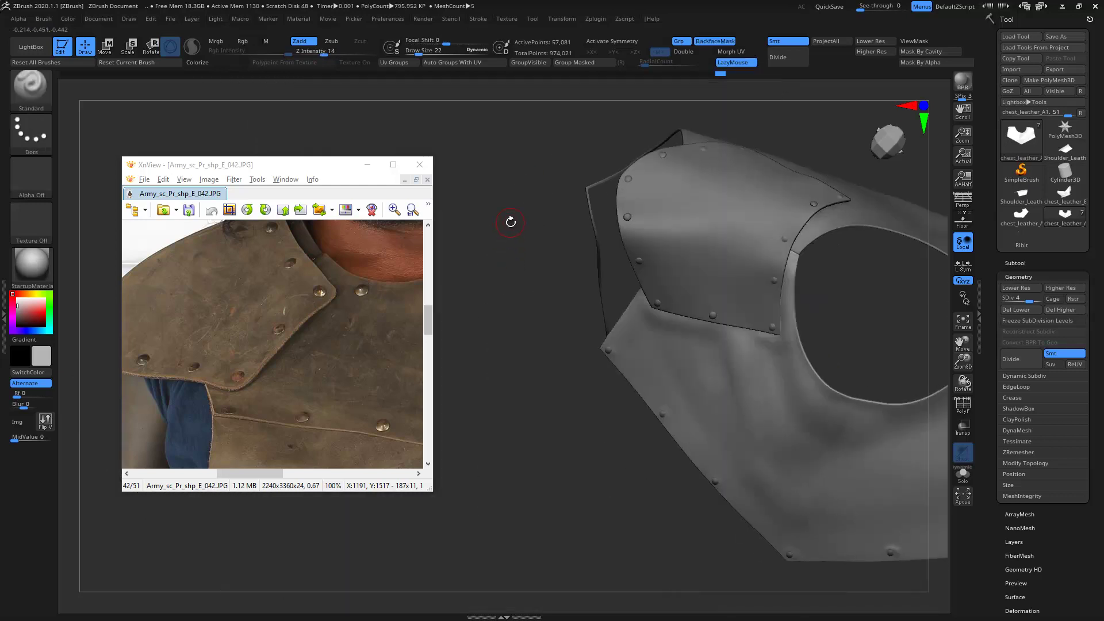
# - Halve the brush size and smooth the leather beside the plate-edge rivets
pyautogui.keyDown('ctrl'); pyautogui.moveTo(511, 222); pyautogui.dragTo(650, 249, button='right'); pyautogui.keyUp('ctrl')
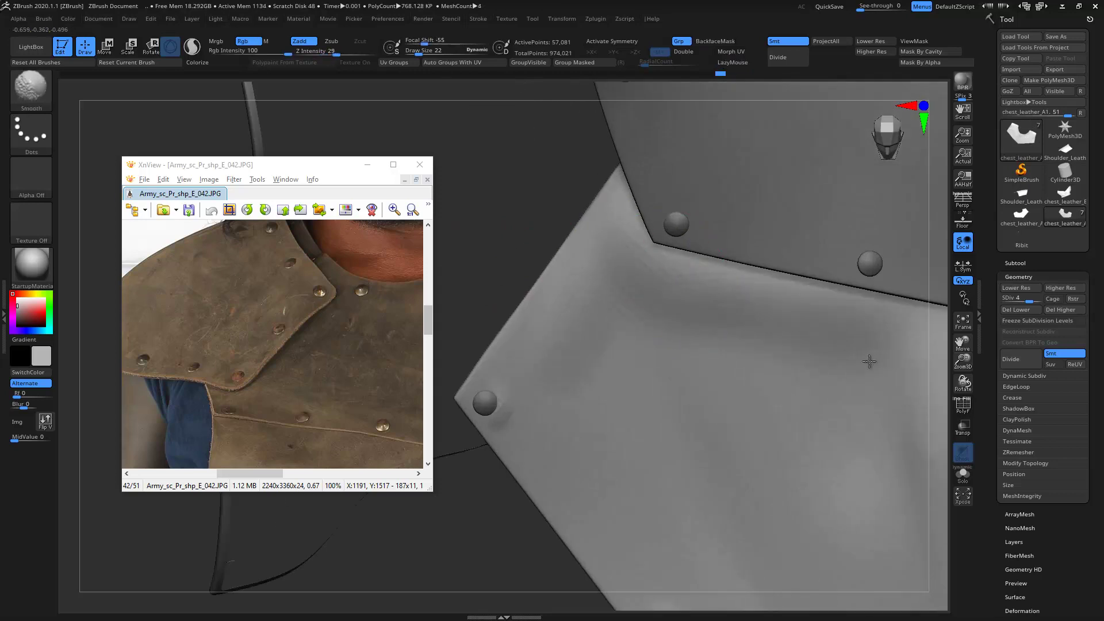
pyautogui.moveTo(797, 313)
pyautogui.mouseDown(button='right')
pyautogui.moveTo(548, 321)
pyautogui.moveTo(522, 252)
pyautogui.moveTo(537, 264)
pyautogui.moveTo(661, 256)
pyautogui.moveTo(549, 287)
pyautogui.mouseUp(button='right')
pyautogui.moveTo(636, 313)
pyautogui.mouseDown(button='right')
pyautogui.moveTo(483, 295)
pyautogui.moveTo(508, 345)
pyautogui.moveTo(562, 222)
pyautogui.mouseUp(button='right')
pyautogui.press('[')
pyautogui.press('[')
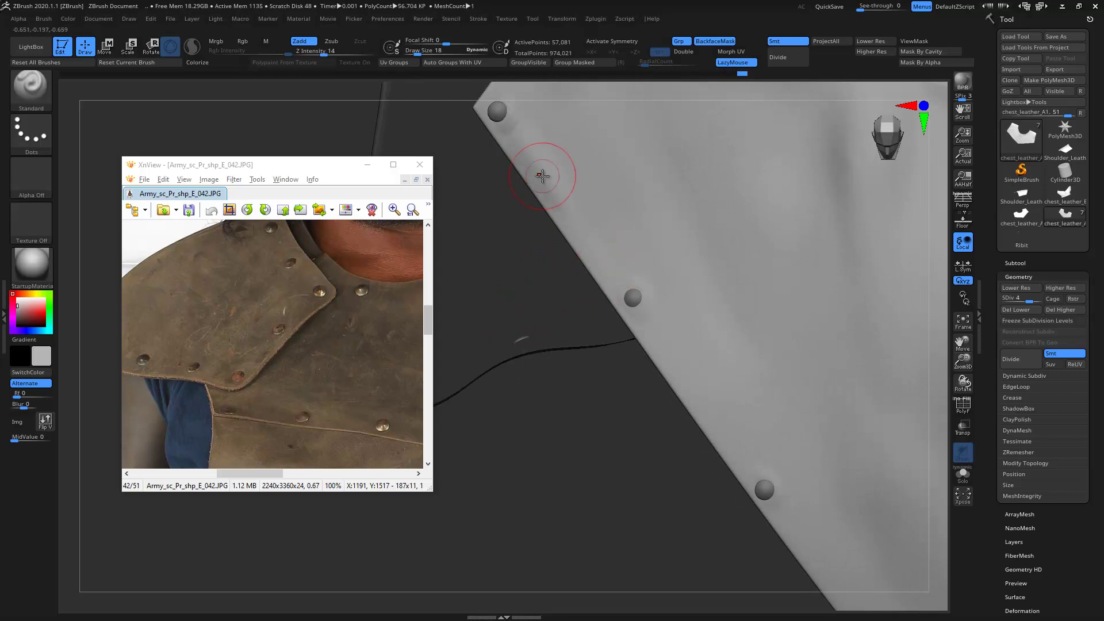
pyautogui.press('shift')
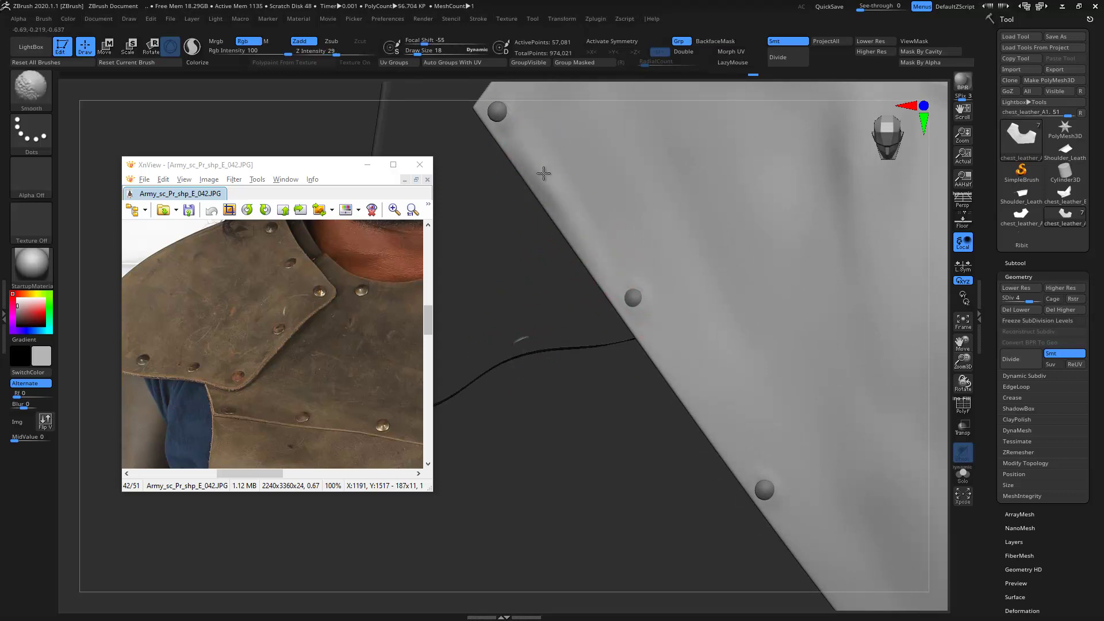
pyautogui.moveTo(589, 241)
pyautogui.mouseDown(button='right')
pyautogui.moveTo(516, 254)
pyautogui.moveTo(585, 262)
pyautogui.mouseUp(button='right')
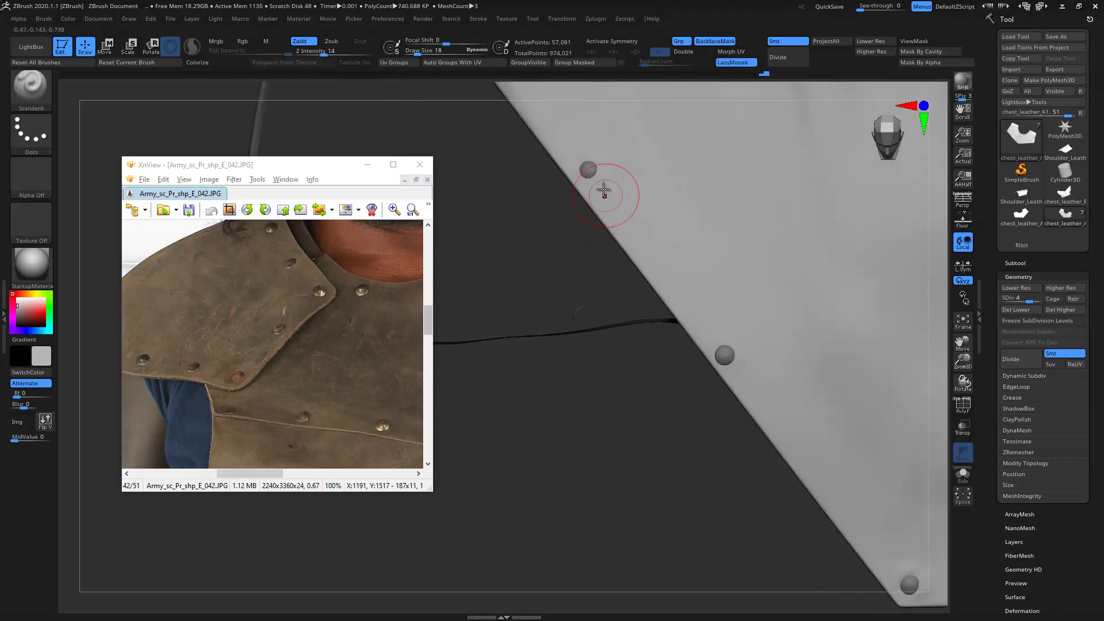
pyautogui.moveTo(669, 294)
pyautogui.mouseDown(button='right')
pyautogui.moveTo(625, 209)
pyautogui.moveTo(639, 299)
pyautogui.moveTo(611, 387)
pyautogui.moveTo(609, 345)
pyautogui.moveTo(591, 328)
pyautogui.moveTo(616, 370)
pyautogui.moveTo(586, 395)
pyautogui.moveTo(603, 324)
pyautogui.mouseUp(button='right')
pyautogui.press('shift')
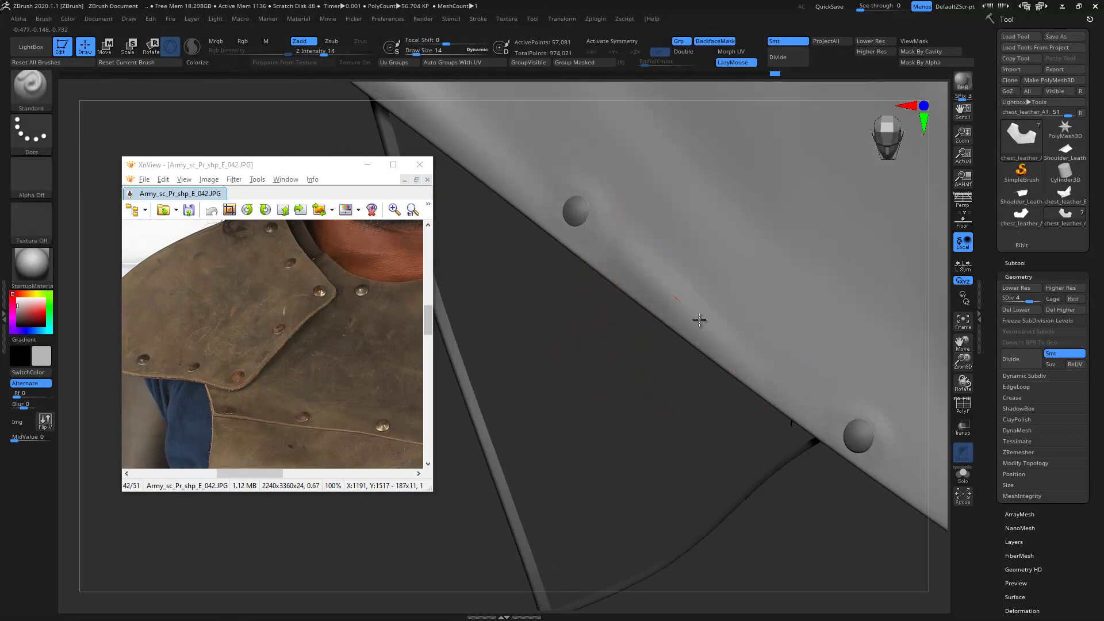
pyautogui.press('shift')
pyautogui.moveTo(746, 323)
pyautogui.mouseDown(button='right')
pyautogui.moveTo(564, 364)
pyautogui.moveTo(663, 435)
pyautogui.moveTo(702, 439)
pyautogui.moveTo(569, 372)
pyautogui.moveTo(638, 397)
pyautogui.moveTo(660, 279)
pyautogui.mouseUp(button='right')
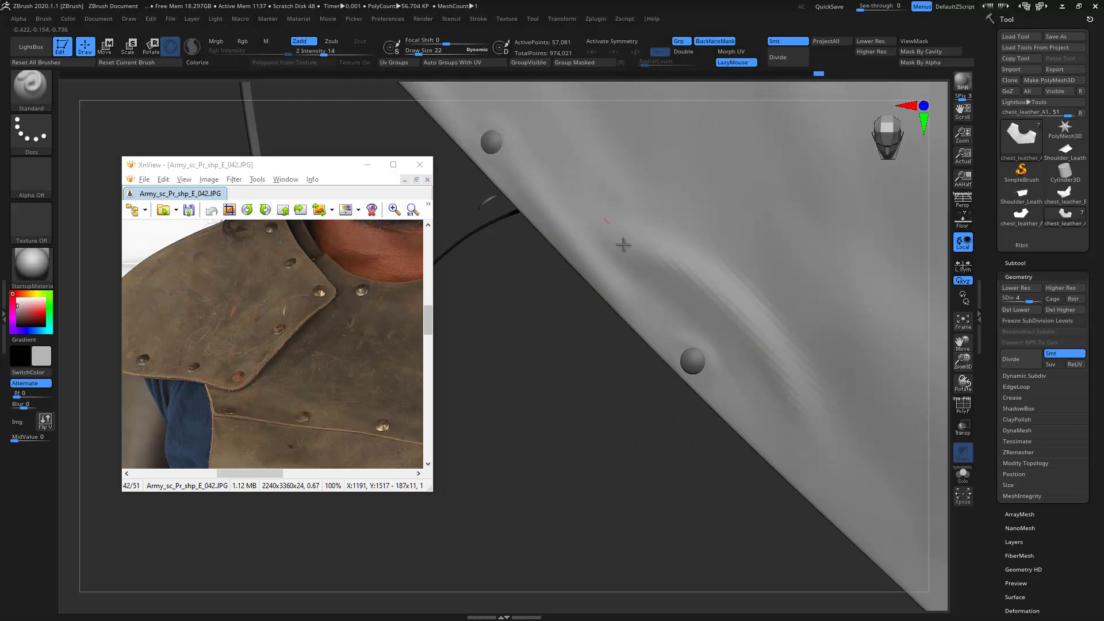
pyautogui.keyDown('shift'); pyautogui.moveTo(626, 251); pyautogui.dragTo(682, 262); pyautogui.keyUp('shift')
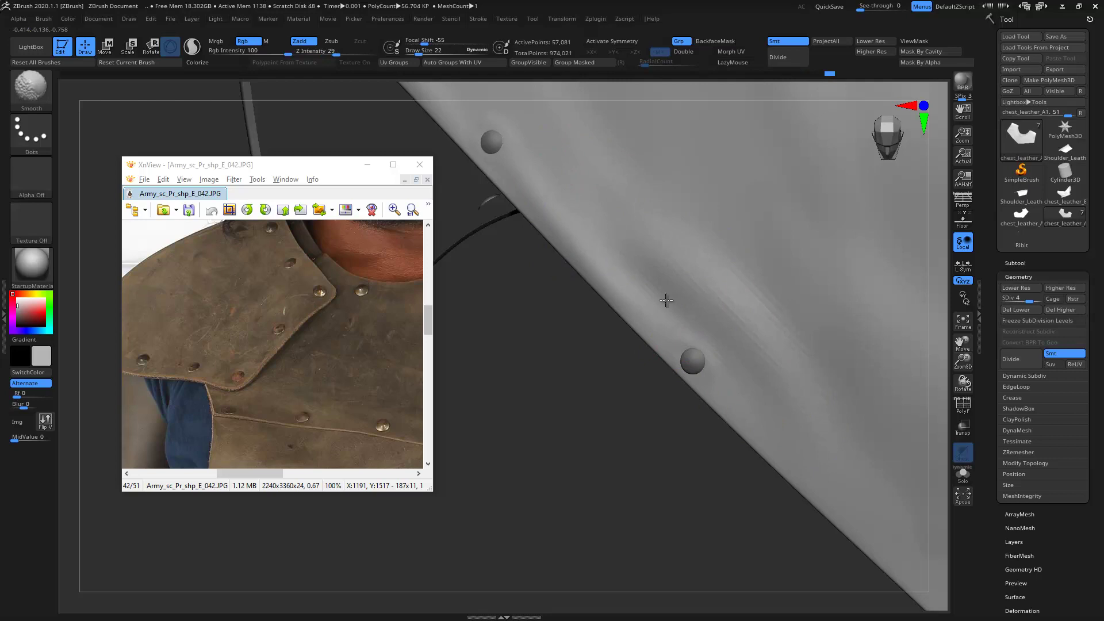
# - Sculpt a soft dent into the upper chest leather and pan the reference photo
pyautogui.moveTo(765, 345)
pyautogui.mouseDown(button='right')
pyautogui.moveTo(604, 239)
pyautogui.moveTo(616, 293)
pyautogui.moveTo(590, 349)
pyautogui.moveTo(685, 276)
pyautogui.mouseUp(button='right')
pyautogui.moveTo(685, 277); pyautogui.dragTo(715, 225)
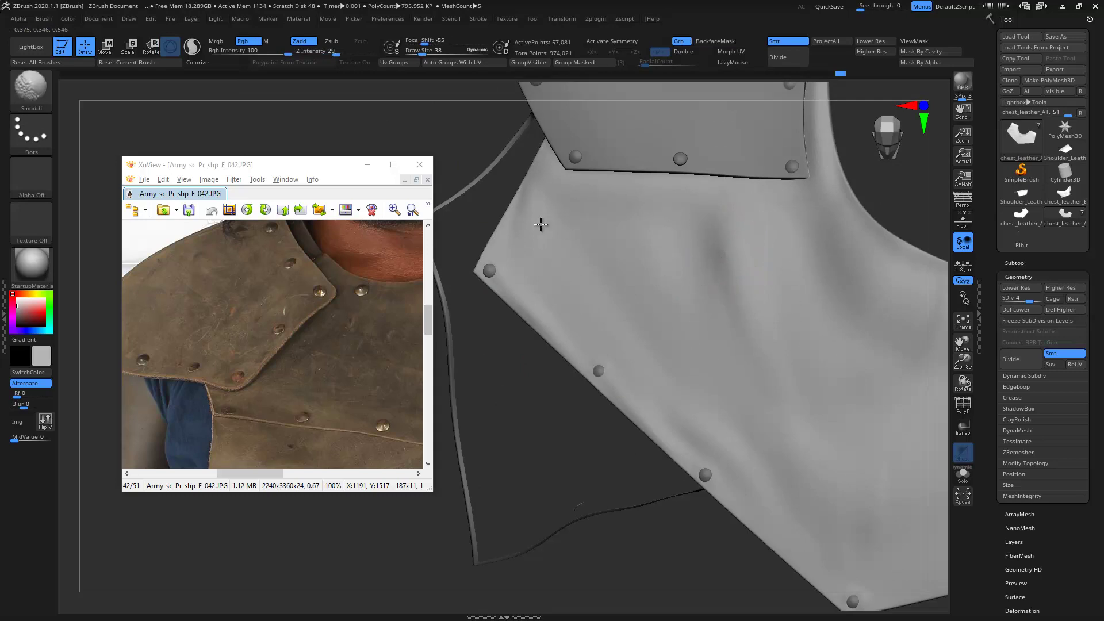
pyautogui.moveTo(799, 399)
pyautogui.mouseDown(button='right')
pyautogui.moveTo(530, 247)
pyautogui.moveTo(554, 247)
pyautogui.moveTo(547, 306)
pyautogui.moveTo(590, 342)
pyautogui.moveTo(530, 283)
pyautogui.moveTo(574, 377)
pyautogui.moveTo(530, 395)
pyautogui.mouseUp(button='right')
pyautogui.moveTo(369, 377)
pyautogui.mouseDown()
pyautogui.moveTo(298, 346)
pyautogui.moveTo(295, 329)
pyautogui.moveTo(286, 343)
pyautogui.mouseUp()
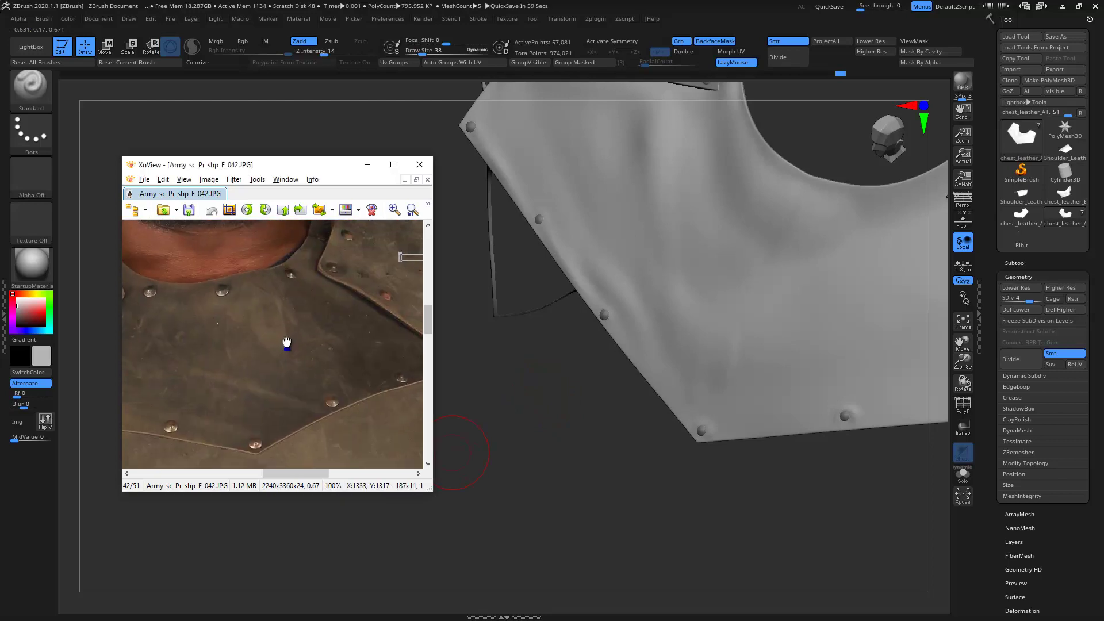
# - Smooth the chest leather surface with an enlarged brush
pyautogui.moveTo(574, 395)
pyautogui.mouseDown(button='right')
pyautogui.moveTo(572, 372)
pyautogui.moveTo(668, 388)
pyautogui.moveTo(734, 537)
pyautogui.moveTo(646, 303)
pyautogui.moveTo(621, 301)
pyautogui.mouseUp(button='right')
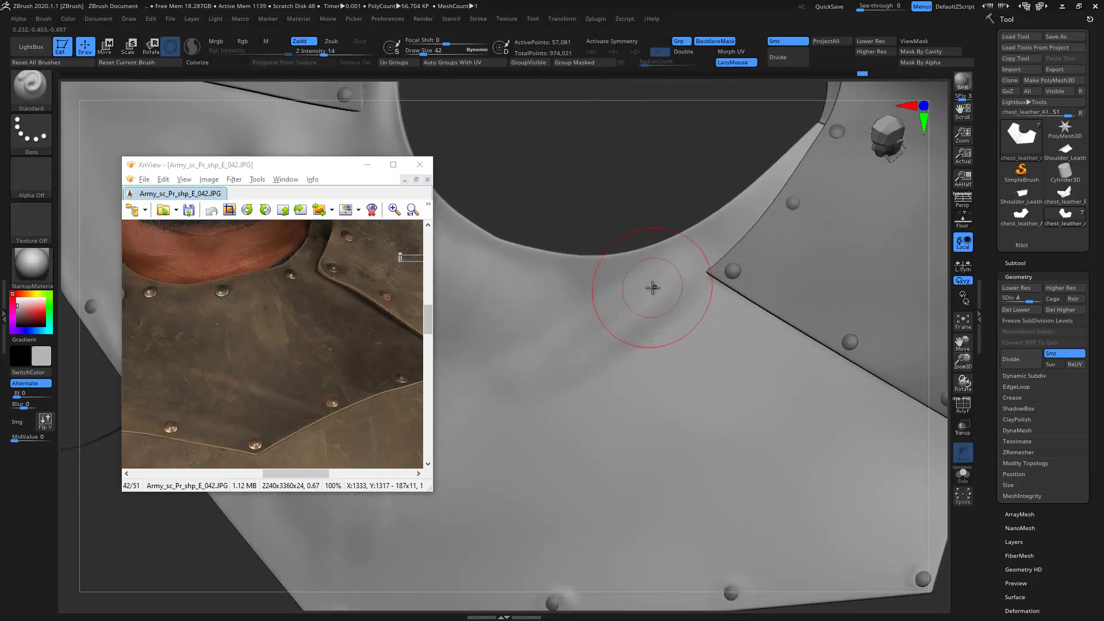
pyautogui.press('shift')
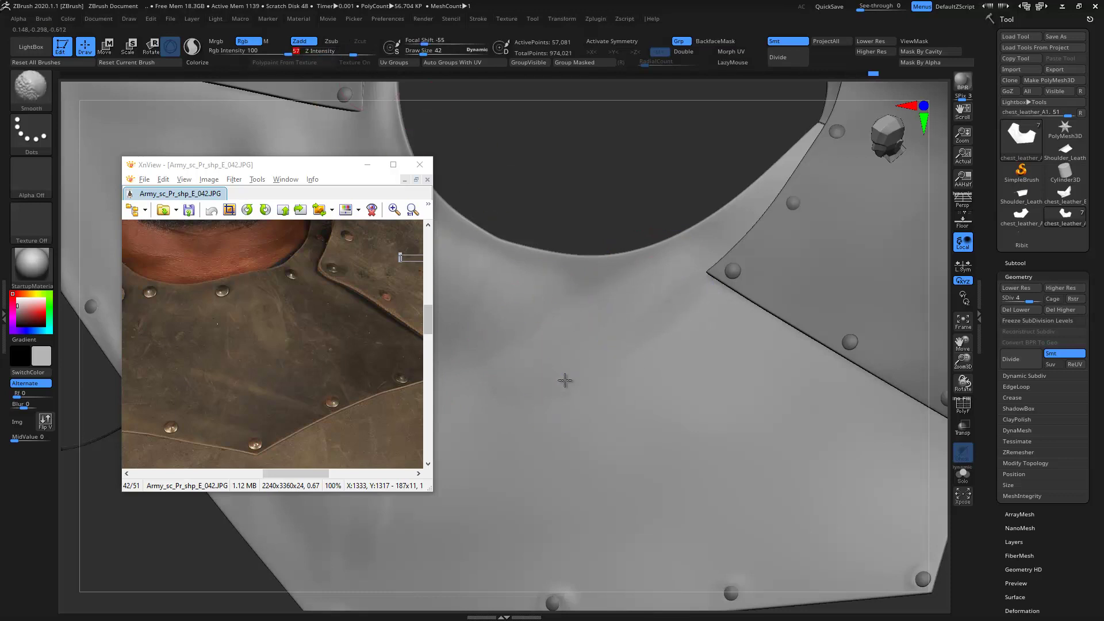
pyautogui.moveTo(732, 333); pyautogui.dragTo(690, 303, button='right')
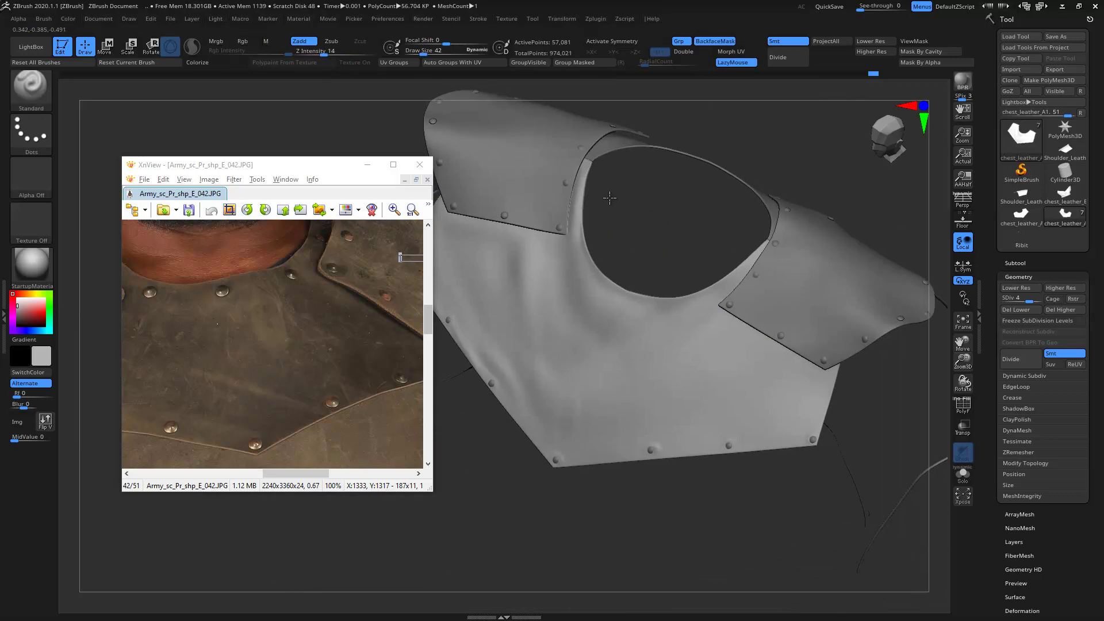
pyautogui.press(']')
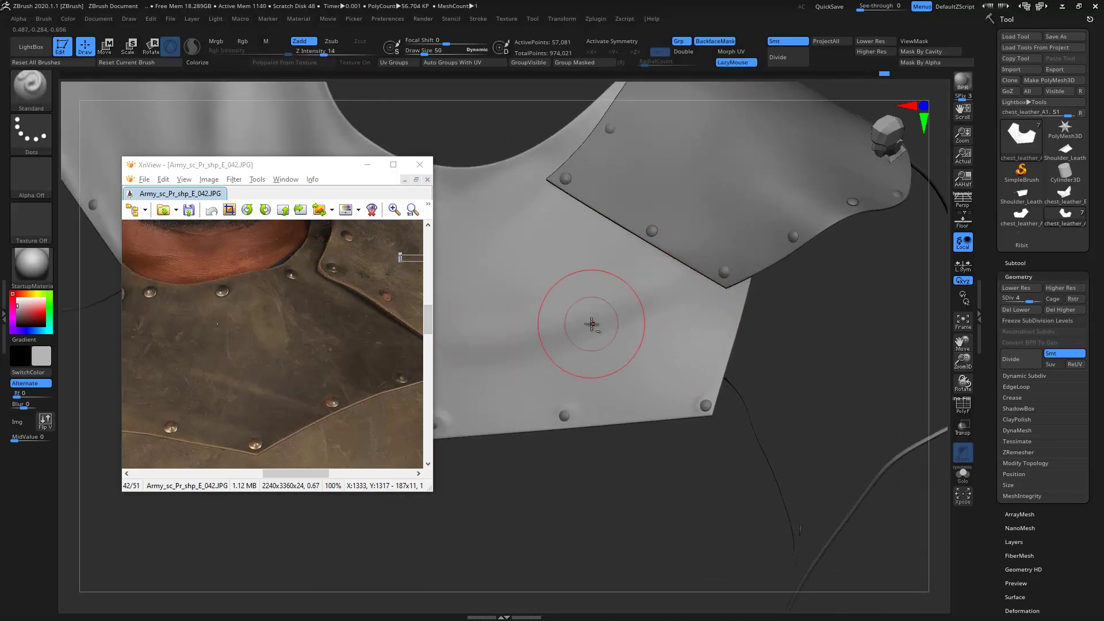
pyautogui.keyDown('alt'); pyautogui.moveTo(611, 301); pyautogui.dragTo(656, 304, button='right'); pyautogui.keyUp('alt')
pyautogui.press('shift')
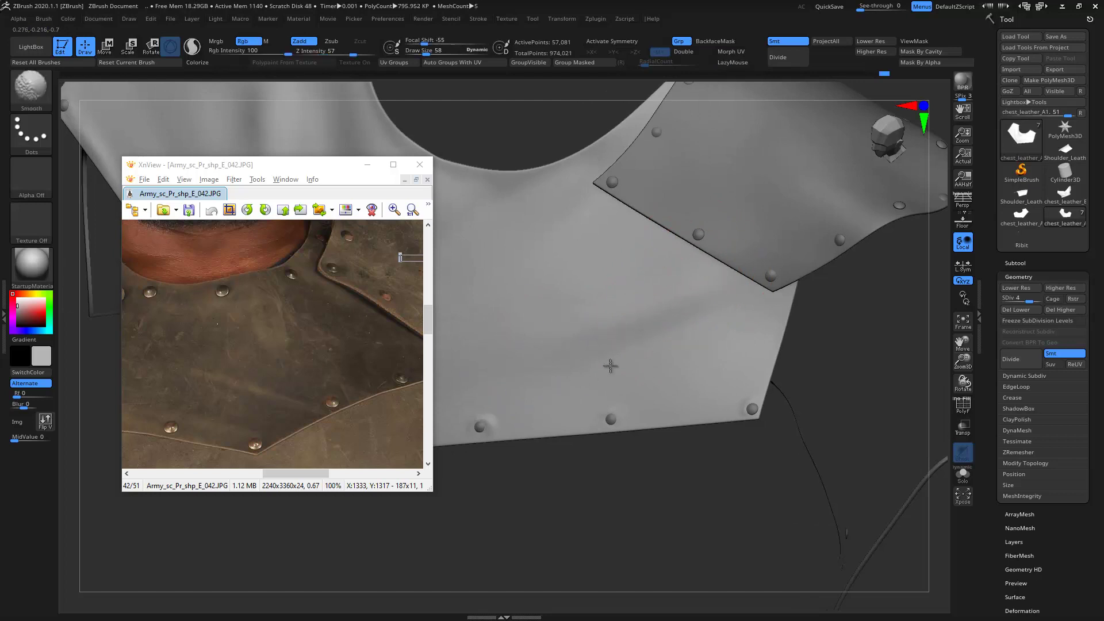
# - Turn the panel to face front and sculpt a fold below the neck opening
pyautogui.moveTo(592, 395); pyautogui.dragTo(604, 308, button='right')
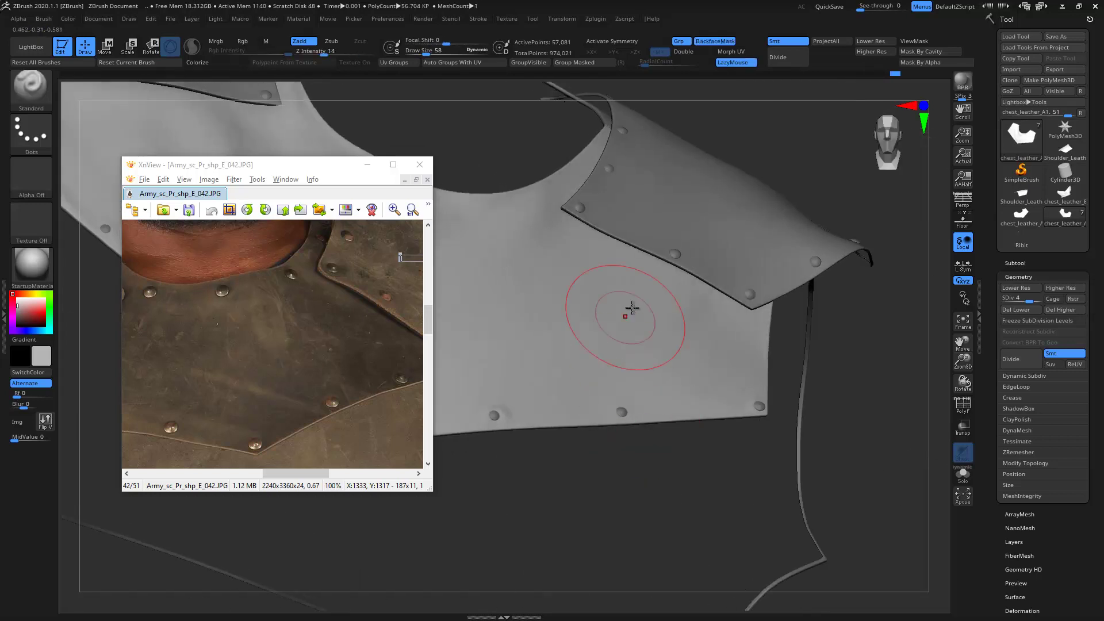
pyautogui.moveTo(755, 356)
pyautogui.mouseDown(button='right')
pyautogui.moveTo(857, 370)
pyautogui.moveTo(847, 376)
pyautogui.moveTo(826, 291)
pyautogui.moveTo(786, 244)
pyautogui.mouseUp(button='right')
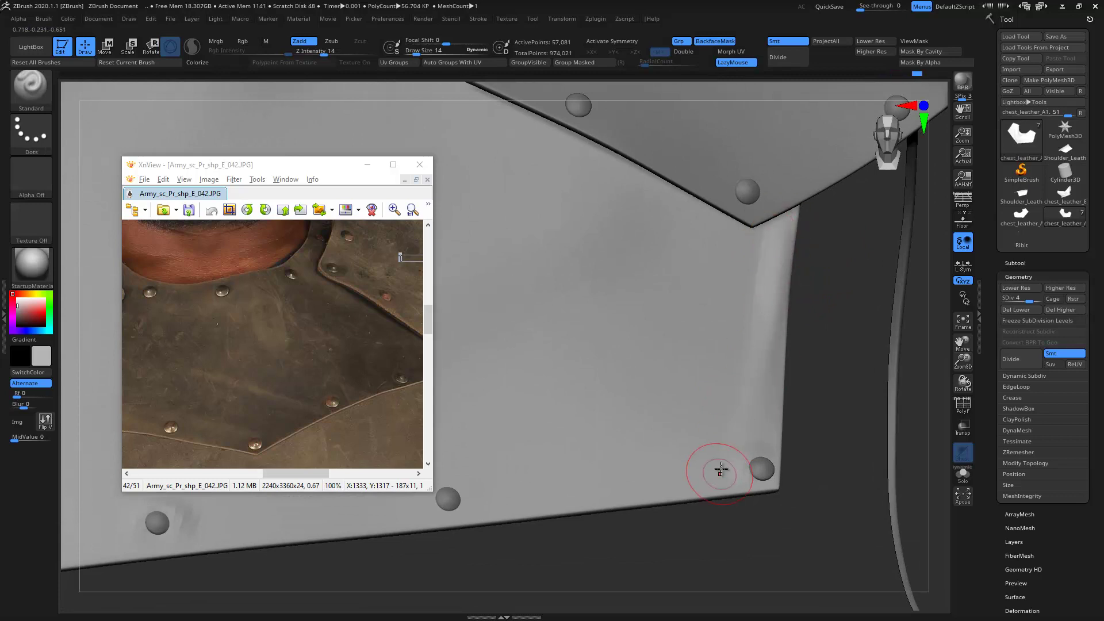
pyautogui.press('shift')
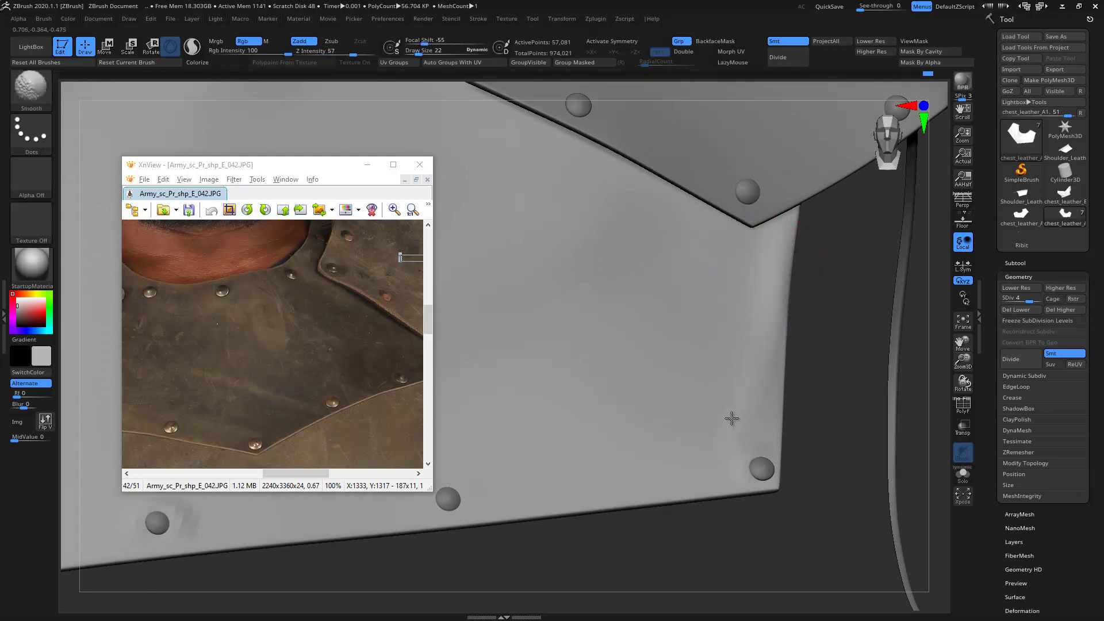
pyautogui.moveTo(656, 394)
pyautogui.mouseDown(button='right')
pyautogui.moveTo(668, 473)
pyautogui.moveTo(747, 541)
pyautogui.moveTo(690, 313)
pyautogui.moveTo(690, 322)
pyautogui.mouseUp(button='right')
pyautogui.moveTo(504, 317); pyautogui.dragTo(786, 294)
pyautogui.keyDown('shift'); pyautogui.moveTo(616, 306); pyautogui.dragTo(678, 345); pyautogui.keyUp('shift')
# - Raise a ridge along the neck-opening edge and smooth the surrounding leather
pyautogui.moveTo(569, 206); pyautogui.dragTo(550, 271, button='right')
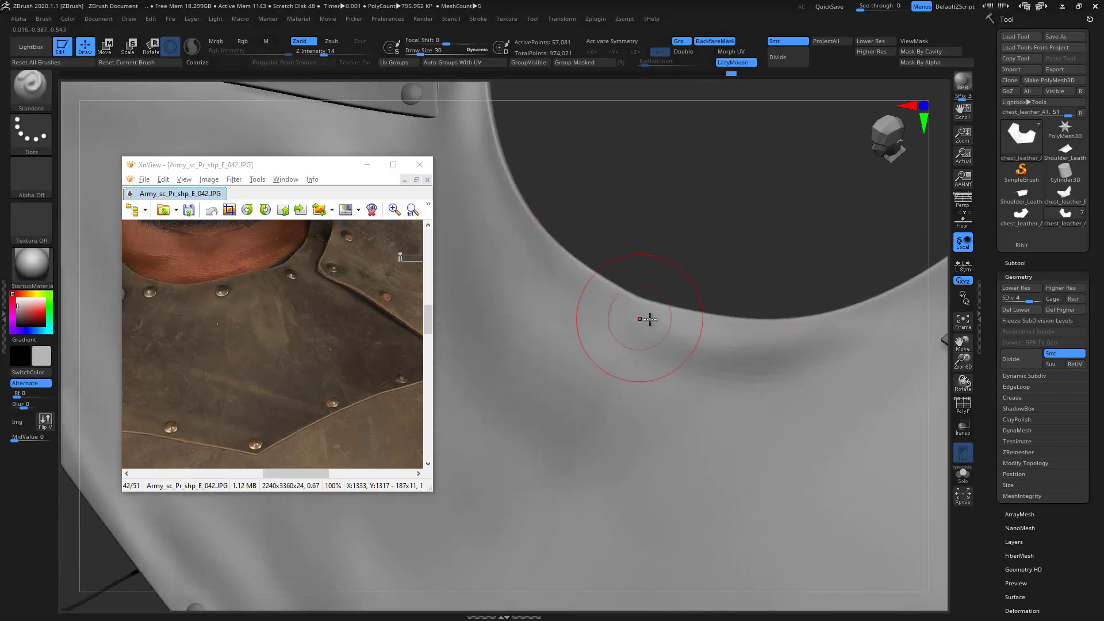
pyautogui.moveTo(482, 160); pyautogui.dragTo(484, 181, button='right')
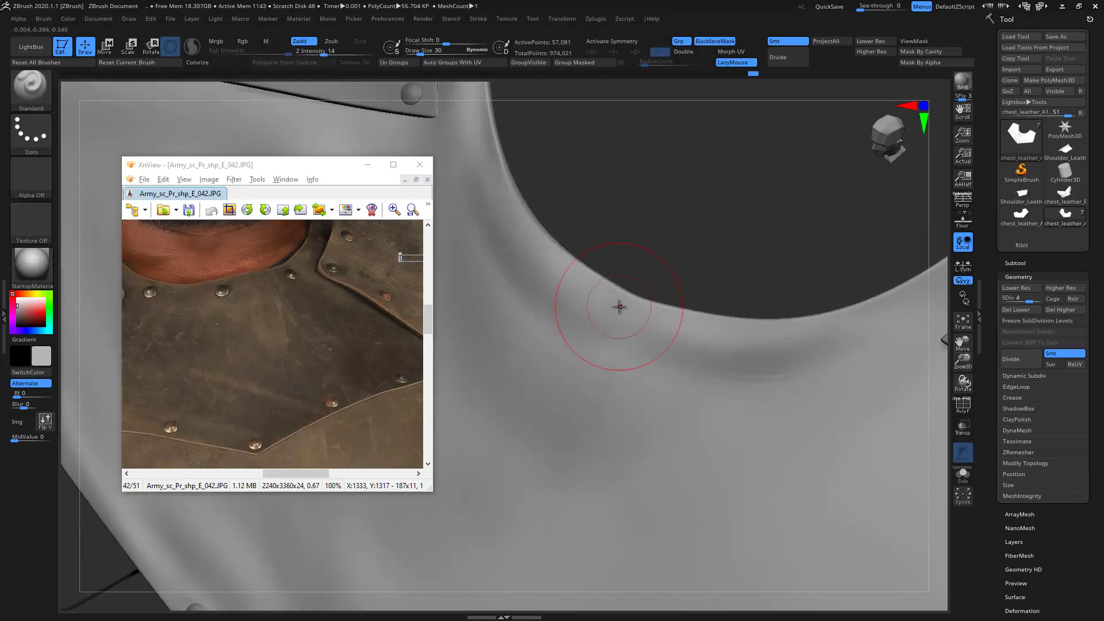
pyautogui.press('shift')
pyautogui.moveTo(710, 323)
pyautogui.keyDown('alt'); pyautogui.mouseDown(button='right')
pyautogui.moveTo(518, 163)
pyautogui.moveTo(526, 216)
pyautogui.moveTo(564, 234)
pyautogui.moveTo(446, 135)
pyautogui.moveTo(635, 251)
pyautogui.moveTo(786, 249)
pyautogui.mouseUp(button='right'); pyautogui.keyUp('alt')
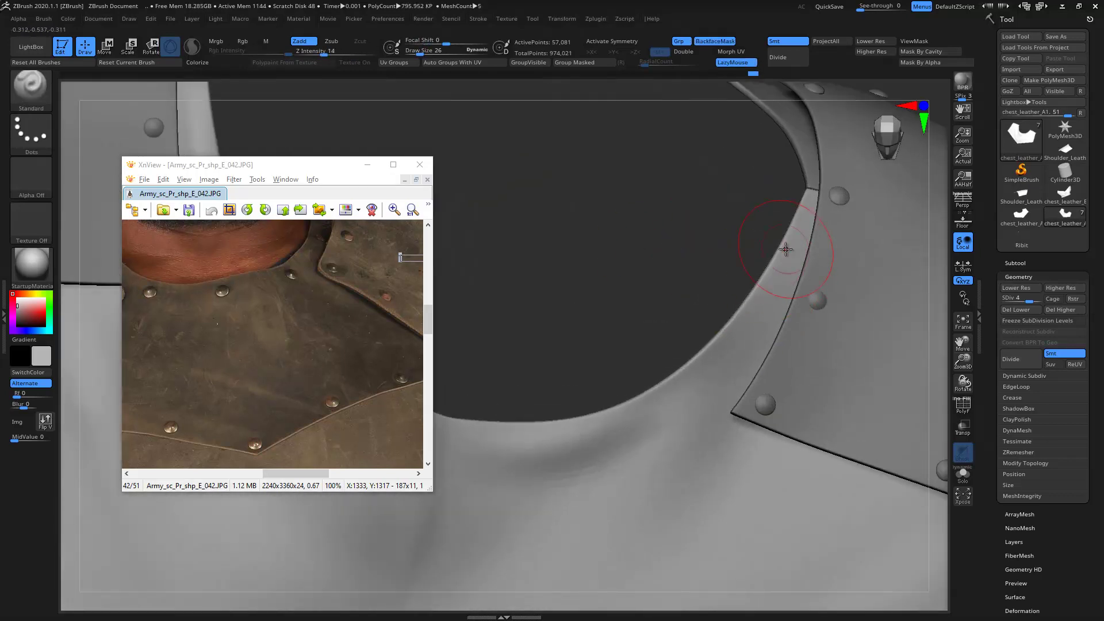
pyautogui.moveTo(735, 329); pyautogui.dragTo(698, 387)
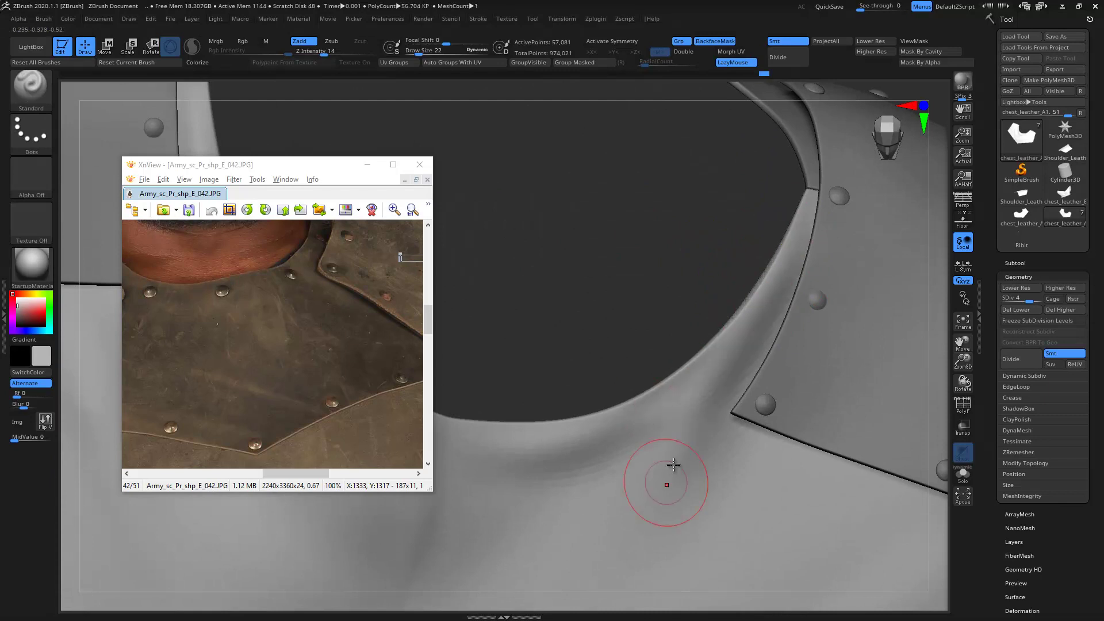
pyautogui.moveTo(636, 380); pyautogui.dragTo(719, 279, button='right')
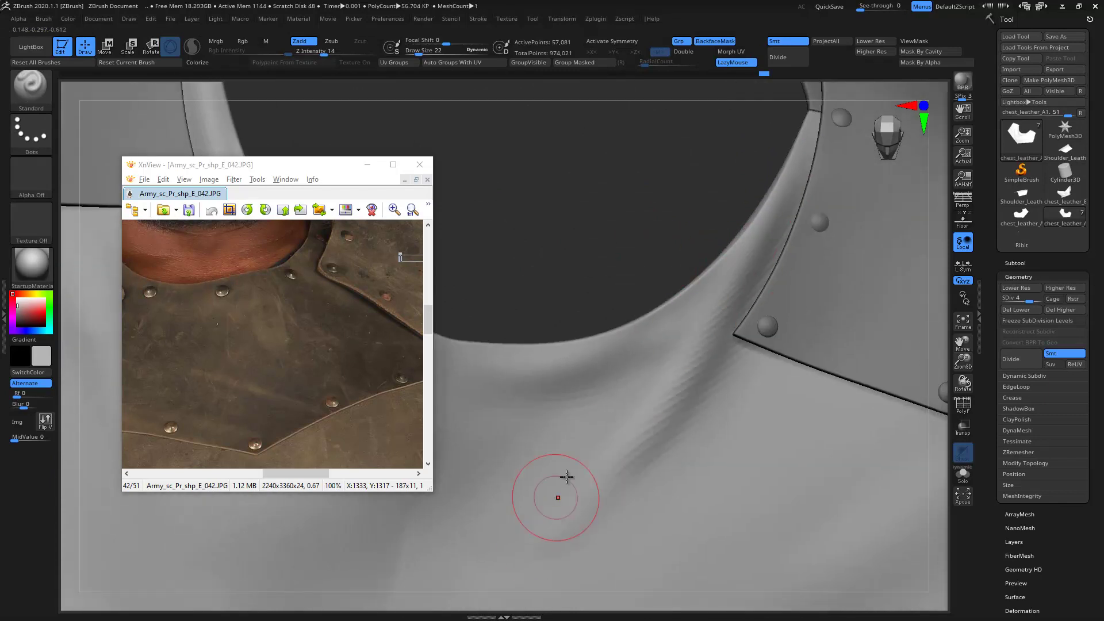
pyautogui.press('shift')
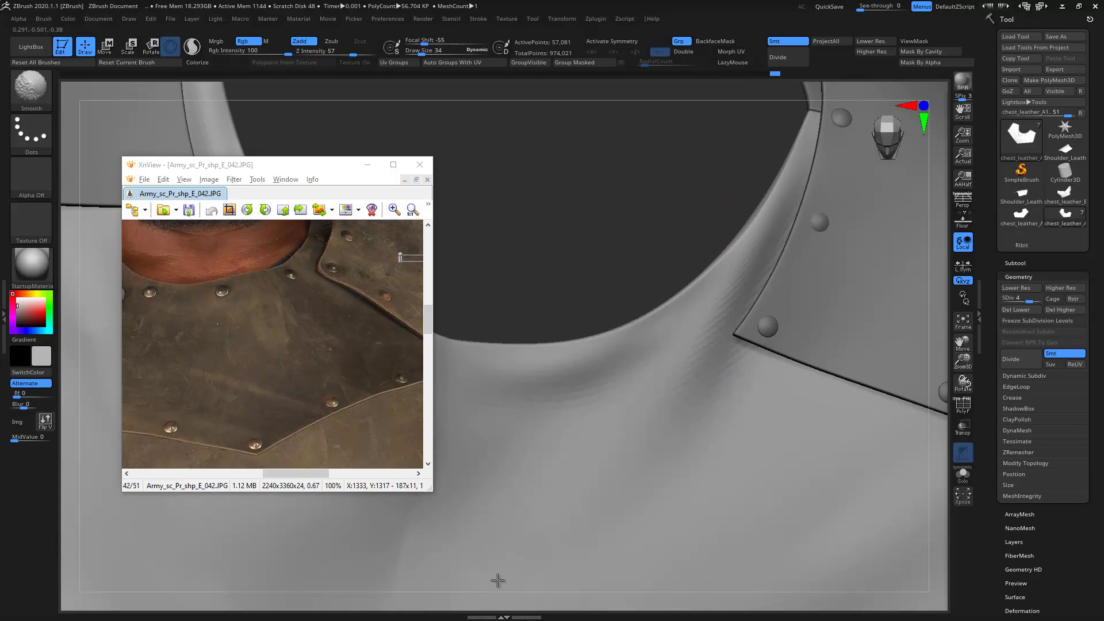
# - Reframe the chest armour and check the front panel and its riveted left edge
pyautogui.press('f')
pyautogui.moveTo(523, 217)
pyautogui.mouseDown(button='right')
pyautogui.moveTo(680, 182)
pyautogui.moveTo(644, 338)
pyautogui.mouseUp(button='right')
pyautogui.press('shift')
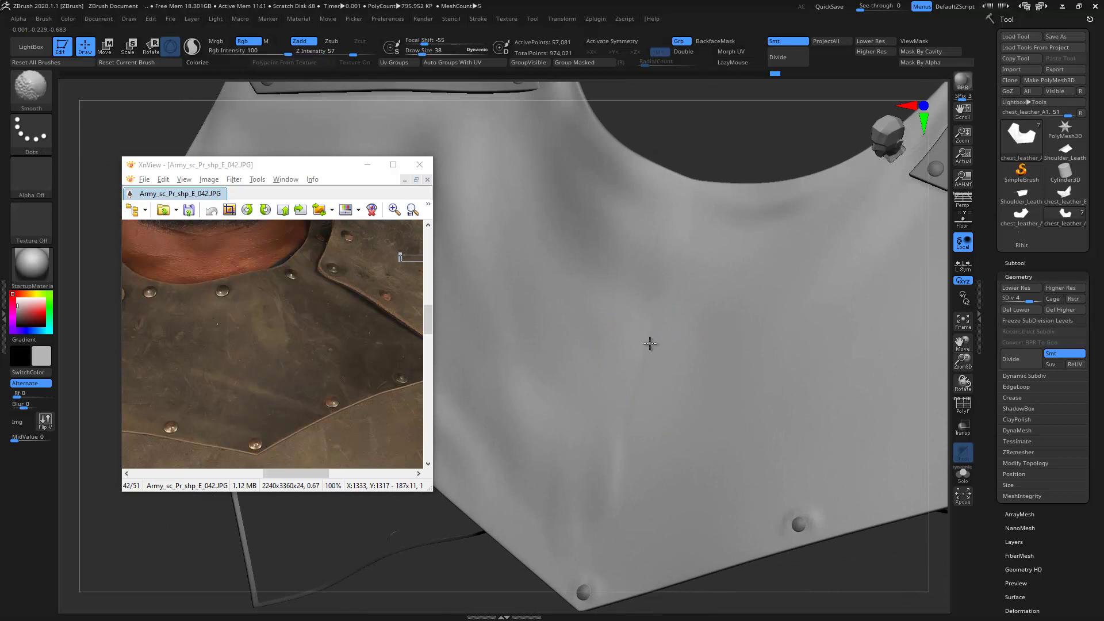
pyautogui.moveTo(702, 172); pyautogui.dragTo(715, 209, button='right')
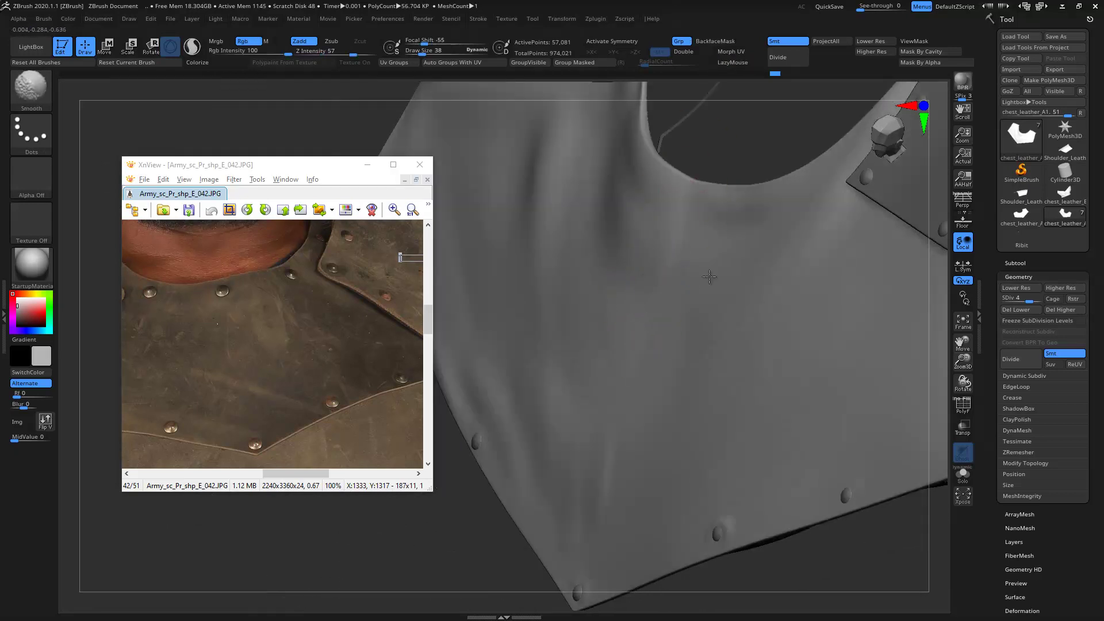
pyautogui.moveTo(670, 387)
pyautogui.mouseDown(button='right')
pyautogui.moveTo(534, 236)
pyautogui.moveTo(517, 264)
pyautogui.moveTo(506, 247)
pyautogui.moveTo(525, 266)
pyautogui.moveTo(604, 291)
pyautogui.moveTo(577, 391)
pyautogui.moveTo(616, 401)
pyautogui.moveTo(623, 424)
pyautogui.moveTo(532, 426)
pyautogui.moveTo(547, 421)
pyautogui.moveTo(547, 307)
pyautogui.moveTo(662, 309)
pyautogui.moveTo(753, 343)
pyautogui.mouseUp(button='right')
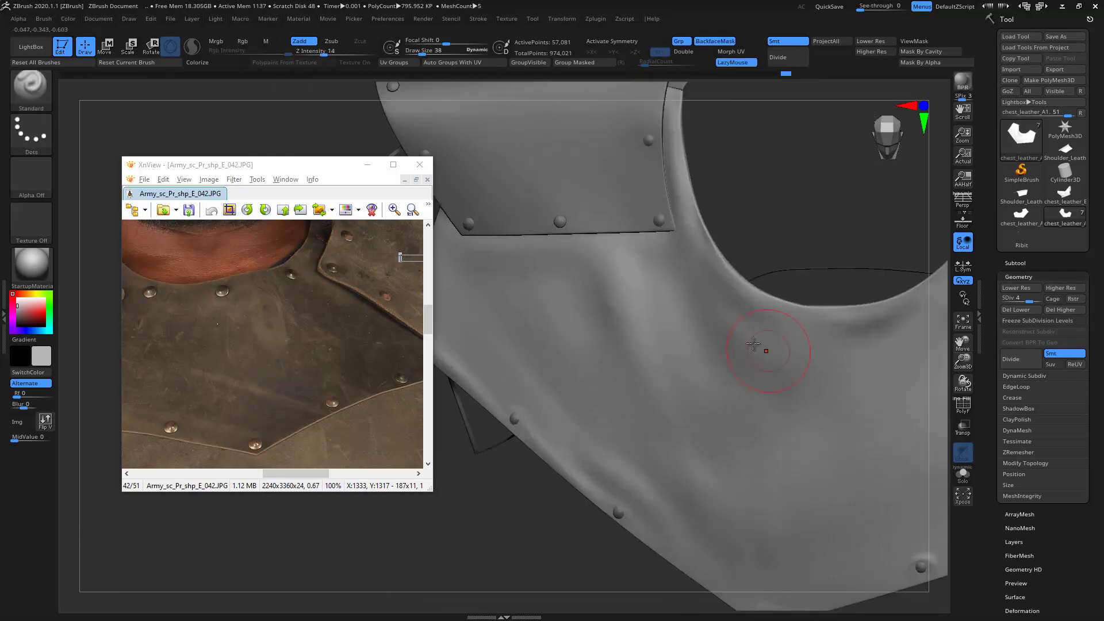
pyautogui.moveTo(785, 193)
pyautogui.keyDown('alt'); pyautogui.mouseDown(button='right')
pyautogui.moveTo(596, 201)
pyautogui.moveTo(480, 256)
pyautogui.moveTo(521, 241)
pyautogui.moveTo(527, 253)
pyautogui.mouseUp(button='right'); pyautogui.keyUp('alt')
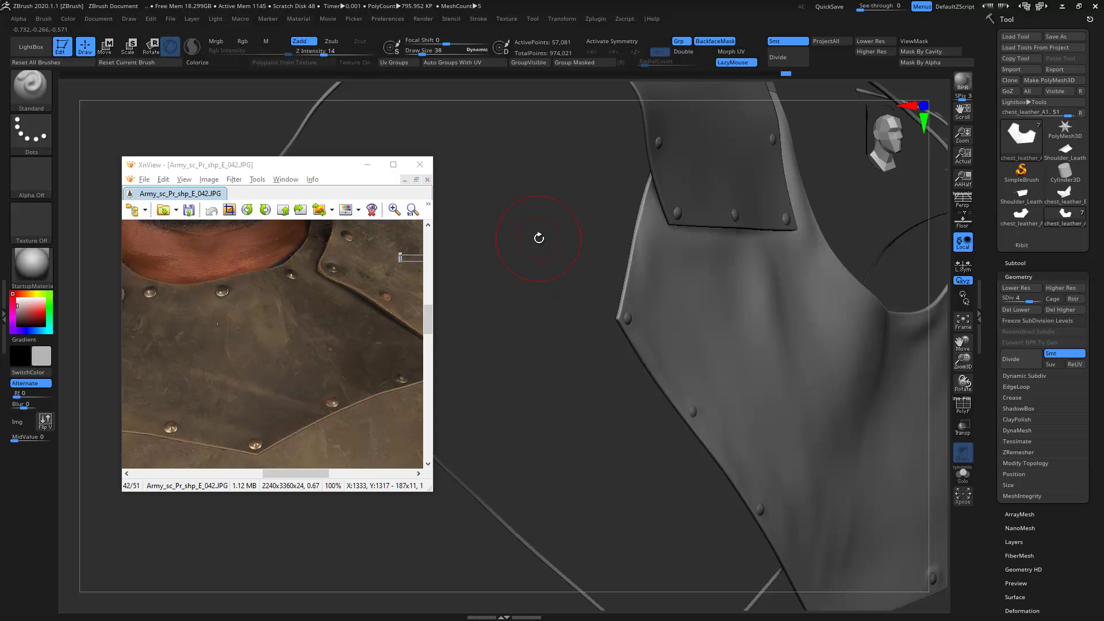
pyautogui.moveTo(578, 289)
pyautogui.mouseDown(button='right')
pyautogui.moveTo(562, 286)
pyautogui.moveTo(547, 337)
pyautogui.moveTo(637, 348)
pyautogui.moveTo(537, 316)
pyautogui.moveTo(547, 296)
pyautogui.moveTo(539, 341)
pyautogui.mouseUp(button='right')
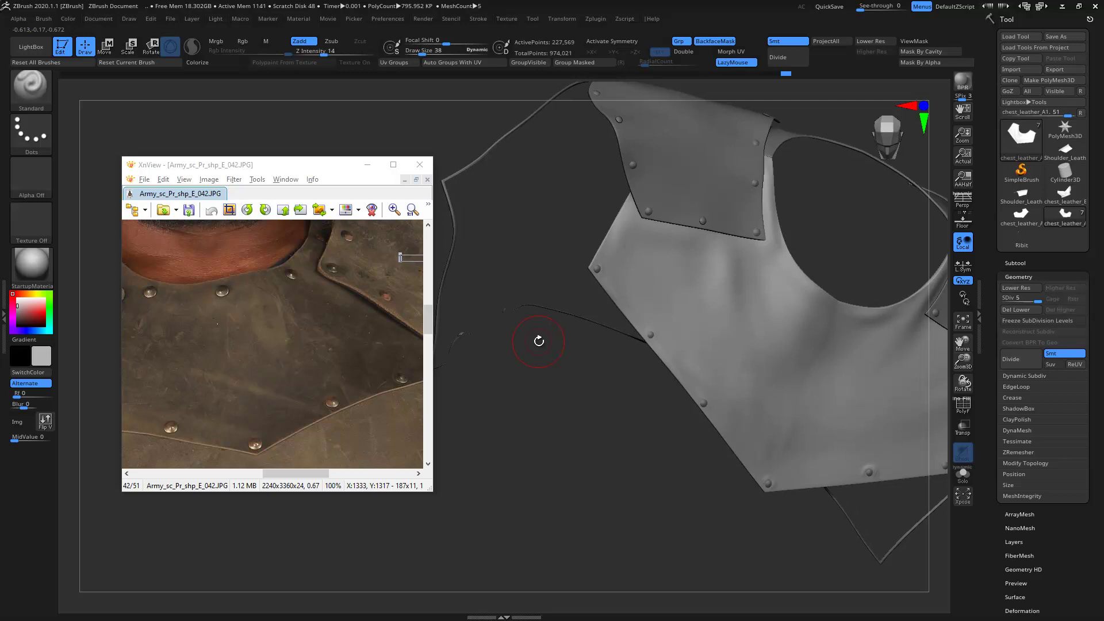
# - Subdivide the chest panel to SDiv 7 (3.632 million points) and zoom the reference to 70%
pyautogui.keyDown('ctrl'); pyautogui.moveTo(518, 293); pyautogui.dragTo(591, 320, button='right'); pyautogui.keyUp('ctrl')
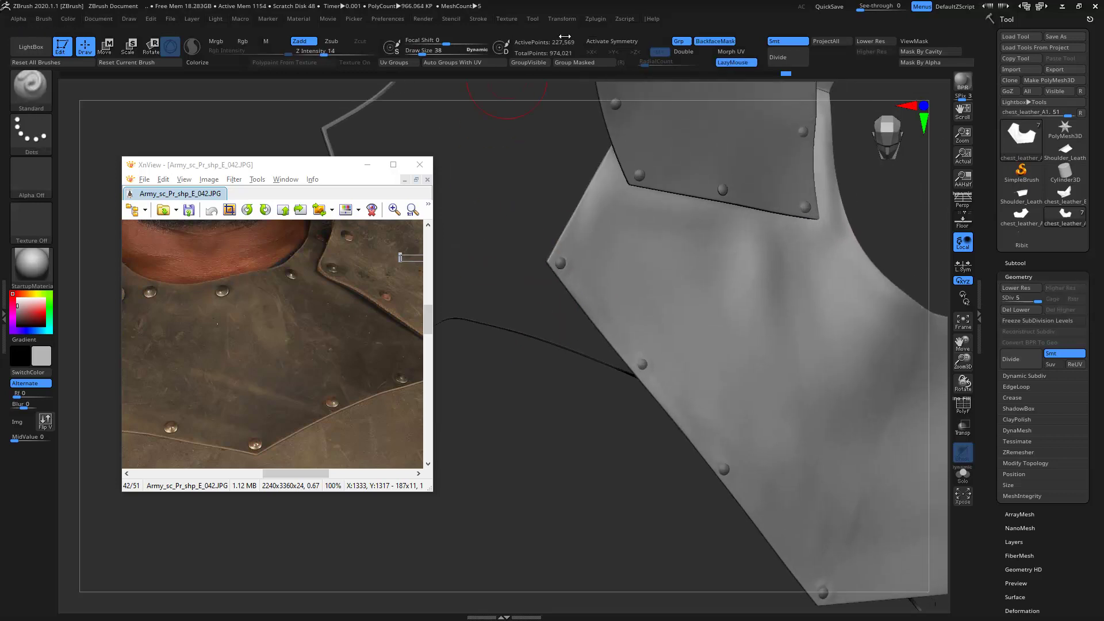
pyautogui.keyDown('alt'); pyautogui.moveTo(511, 154); pyautogui.dragTo(481, 130); pyautogui.keyUp('alt')
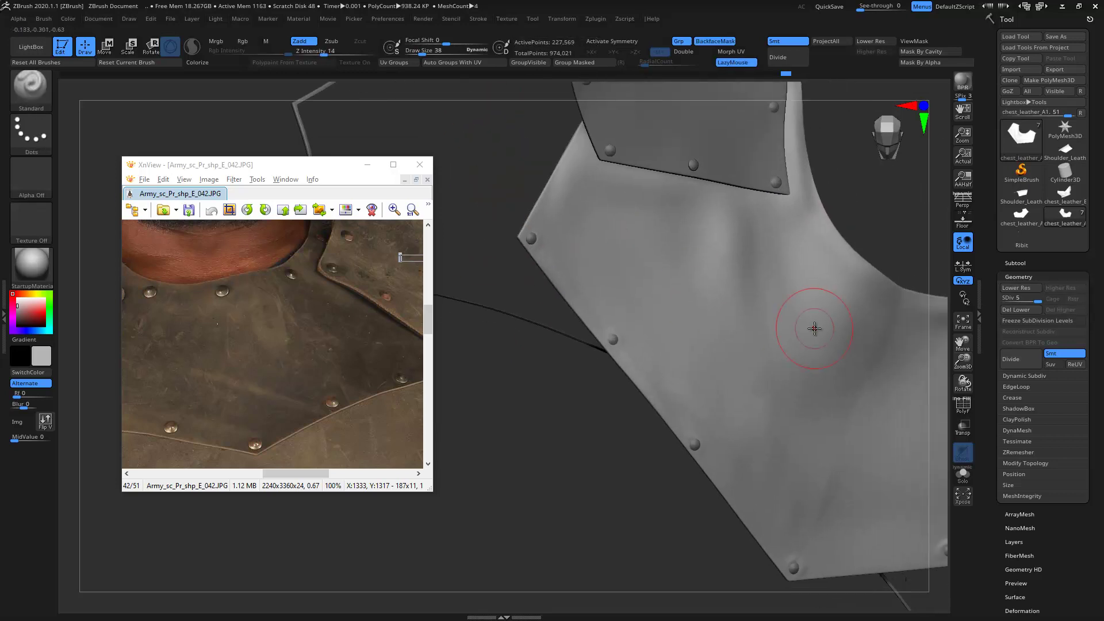
pyautogui.press('ctrl')
pyautogui.hotkey('ctrl', 'd')
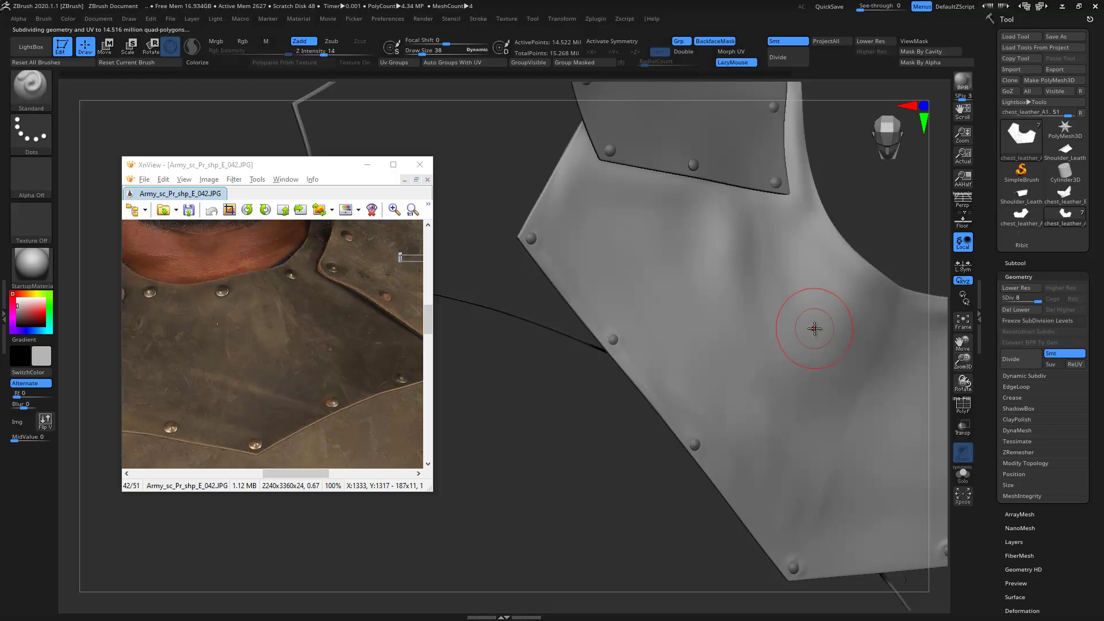
pyautogui.hotkey('shift', 'd')
pyautogui.moveTo(502, 233)
pyautogui.mouseDown()
pyautogui.moveTo(646, 300)
pyautogui.moveTo(562, 365)
pyautogui.moveTo(601, 434)
pyautogui.moveTo(558, 405)
pyautogui.moveTo(564, 446)
pyautogui.mouseUp()
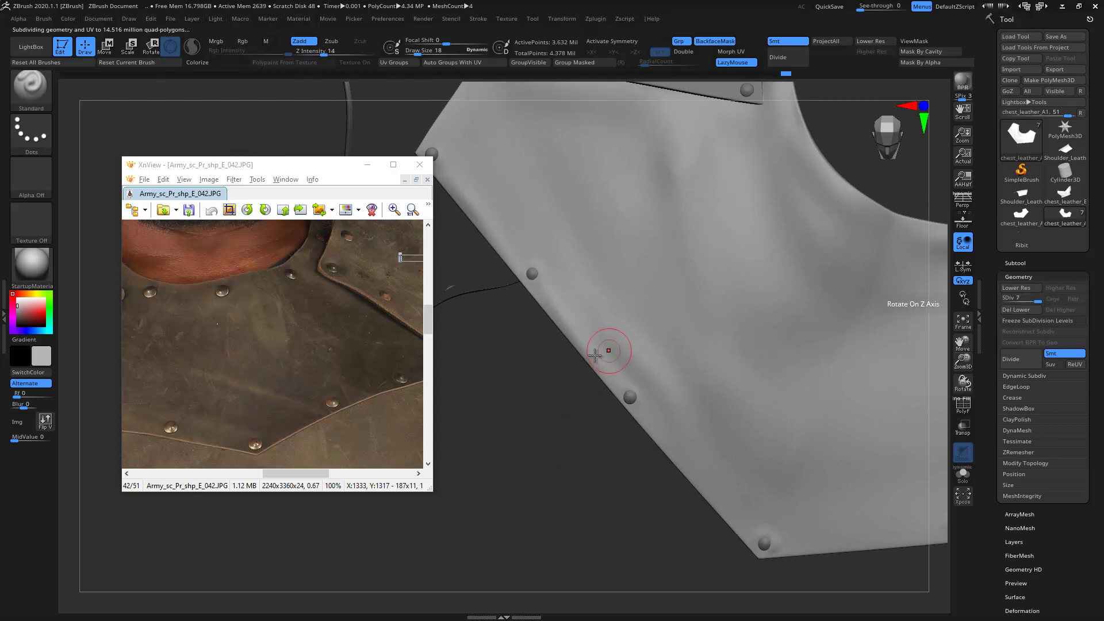
pyautogui.moveTo(510, 422)
pyautogui.mouseDown()
pyautogui.moveTo(515, 403)
pyautogui.moveTo(529, 444)
pyautogui.moveTo(506, 371)
pyautogui.mouseUp()
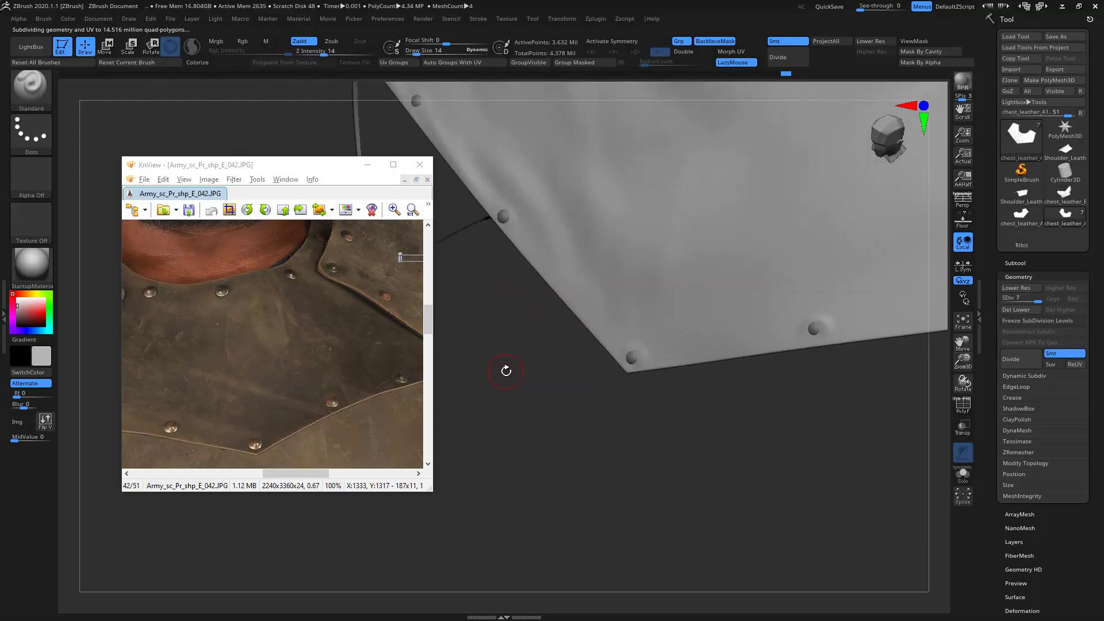
pyautogui.scroll(-3, 308, 360)
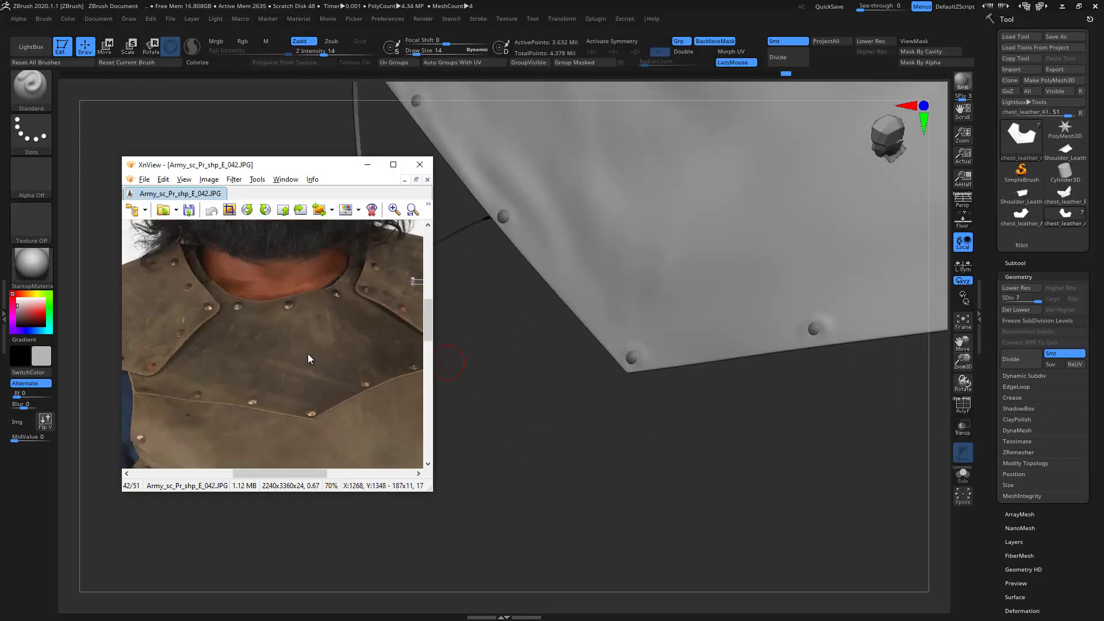
# - Turn the chest panel to a front view and enlarge the brush to size 30
pyautogui.moveTo(309, 355); pyautogui.dragTo(317, 375)
pyautogui.click(543, 451)
pyautogui.moveTo(543, 450)
pyautogui.mouseDown()
pyautogui.moveTo(544, 397)
pyautogui.moveTo(589, 479)
pyautogui.moveTo(710, 459)
pyautogui.moveTo(679, 491)
pyautogui.moveTo(707, 472)
pyautogui.moveTo(779, 518)
pyautogui.moveTo(518, 321)
pyautogui.mouseUp()
pyautogui.moveTo(606, 185)
pyautogui.mouseDown()
pyautogui.moveTo(461, 409)
pyautogui.moveTo(483, 368)
pyautogui.moveTo(476, 333)
pyautogui.moveTo(604, 304)
pyautogui.moveTo(485, 460)
pyautogui.moveTo(510, 375)
pyautogui.moveTo(478, 345)
pyautogui.moveTo(465, 491)
pyautogui.moveTo(553, 357)
pyautogui.moveTo(528, 389)
pyautogui.moveTo(547, 253)
pyautogui.mouseUp()
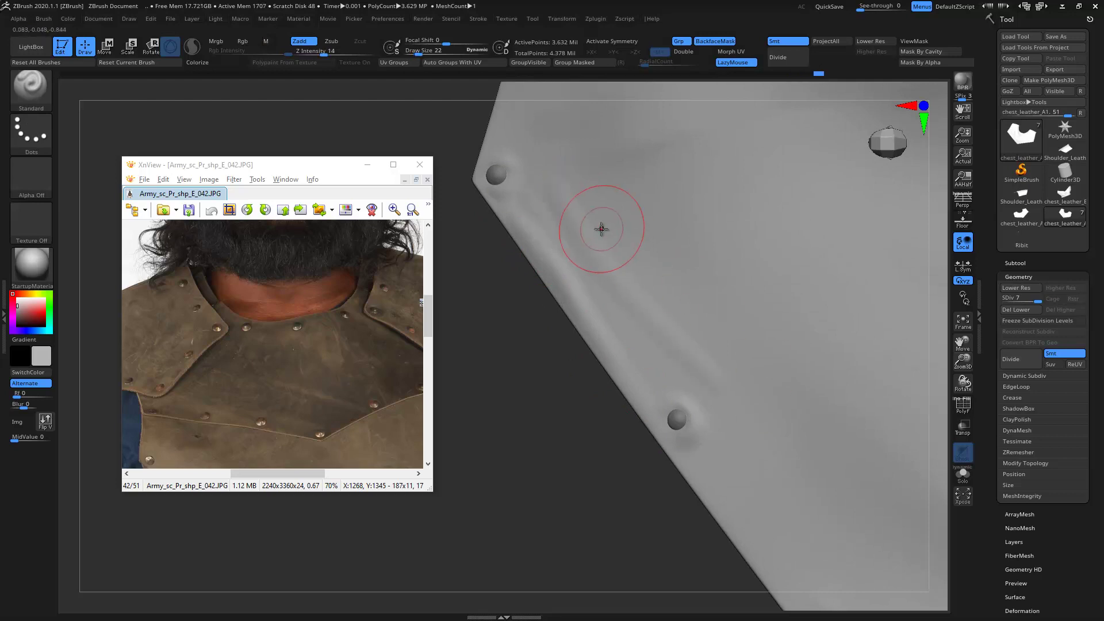
pyautogui.press(']')
pyautogui.press(']')
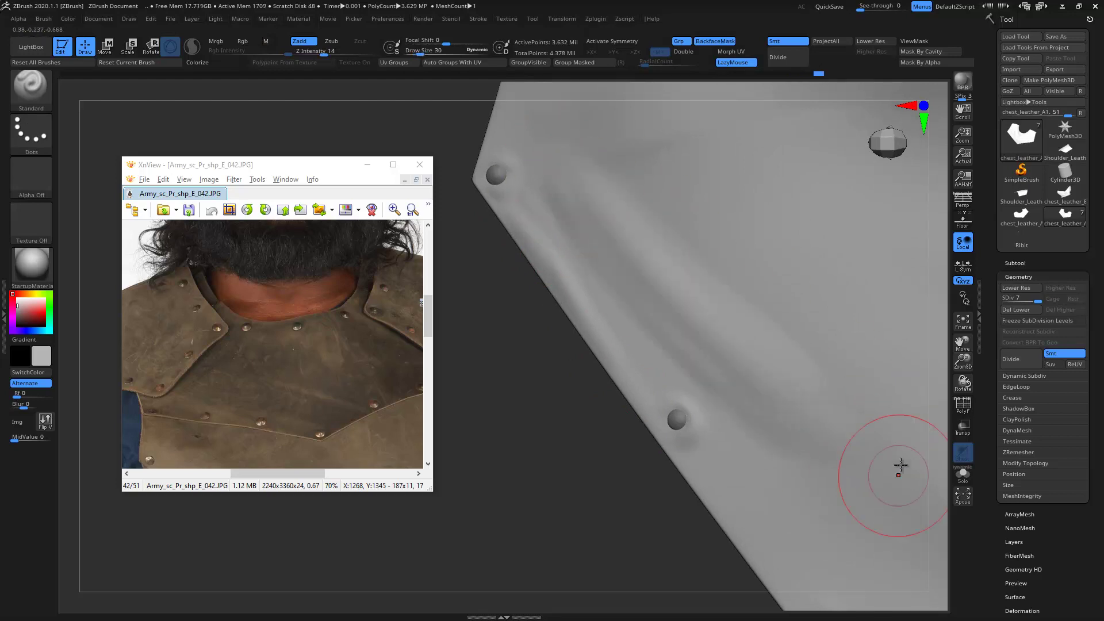
pyautogui.press('shift')
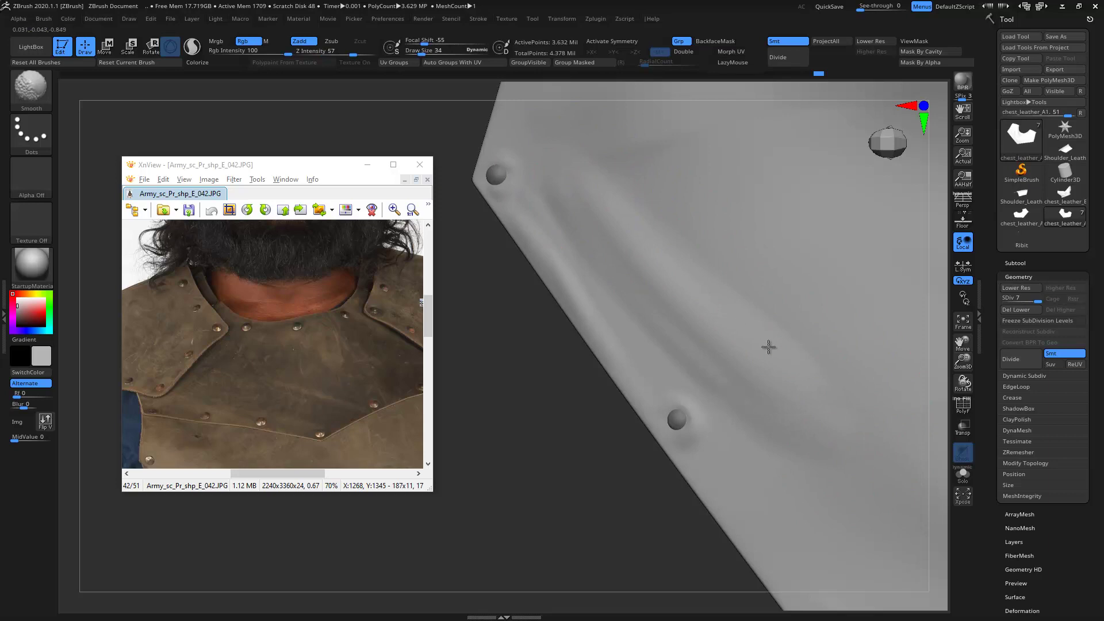
# - At SDiv 5, smooth near the riveted shoulder-plate edge with Smooth intensity 100
pyautogui.hotkey('shift', 'd')
pyautogui.hotkey('shift', 'd')
pyautogui.press('shift')
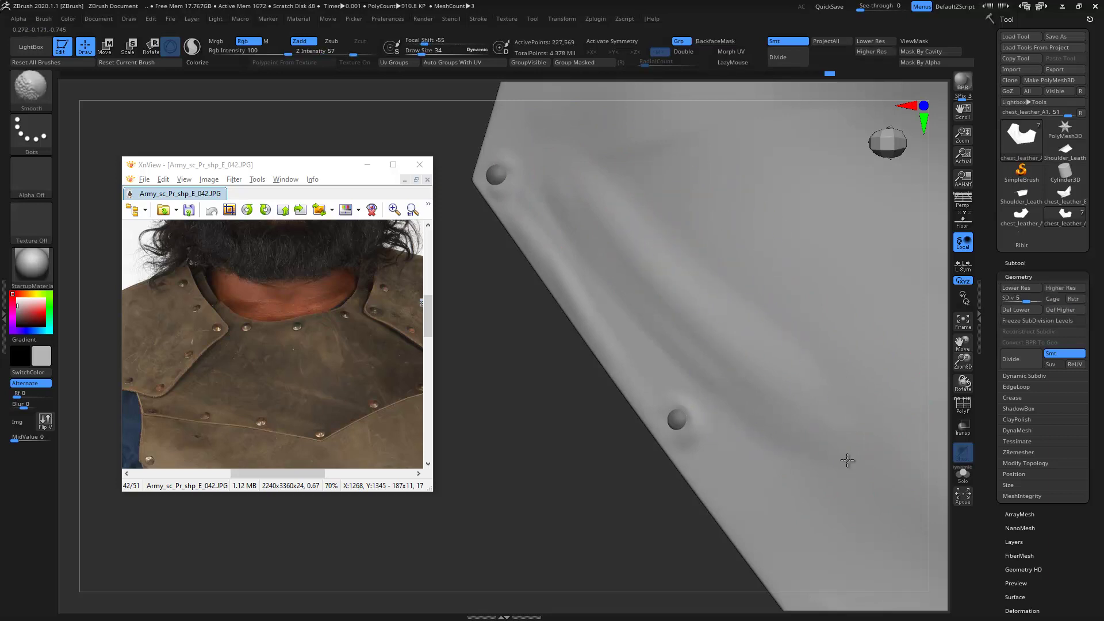
pyautogui.press('shift')
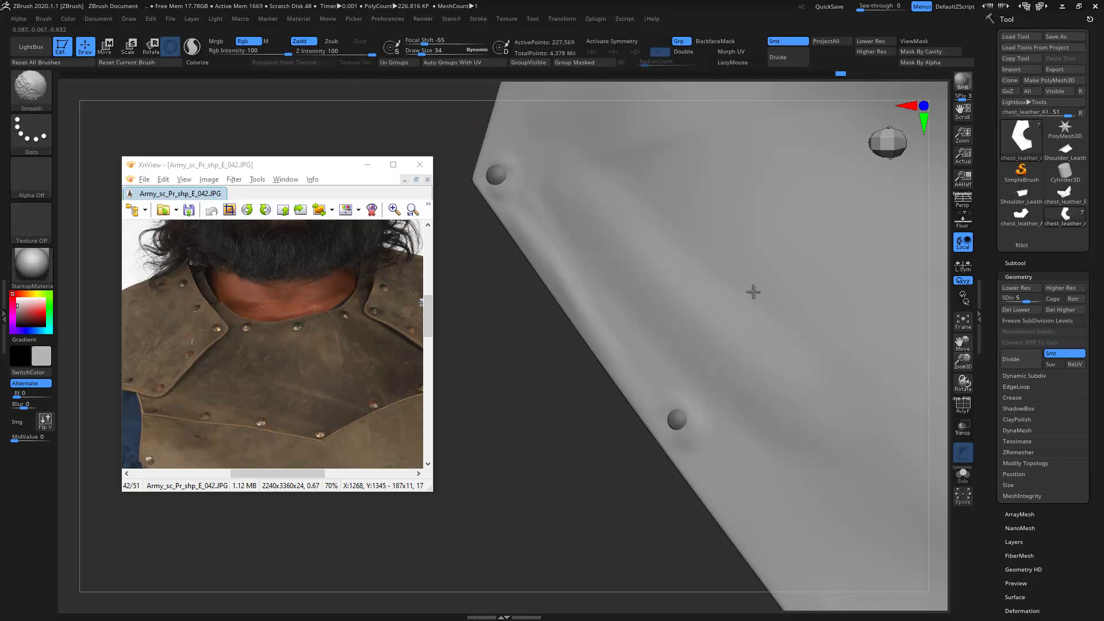
pyautogui.moveTo(530, 338)
pyautogui.keyDown('alt'); pyautogui.mouseDown()
pyautogui.moveTo(616, 327)
pyautogui.moveTo(548, 343)
pyautogui.mouseUp(); pyautogui.keyUp('alt')
pyautogui.press('ctrl')
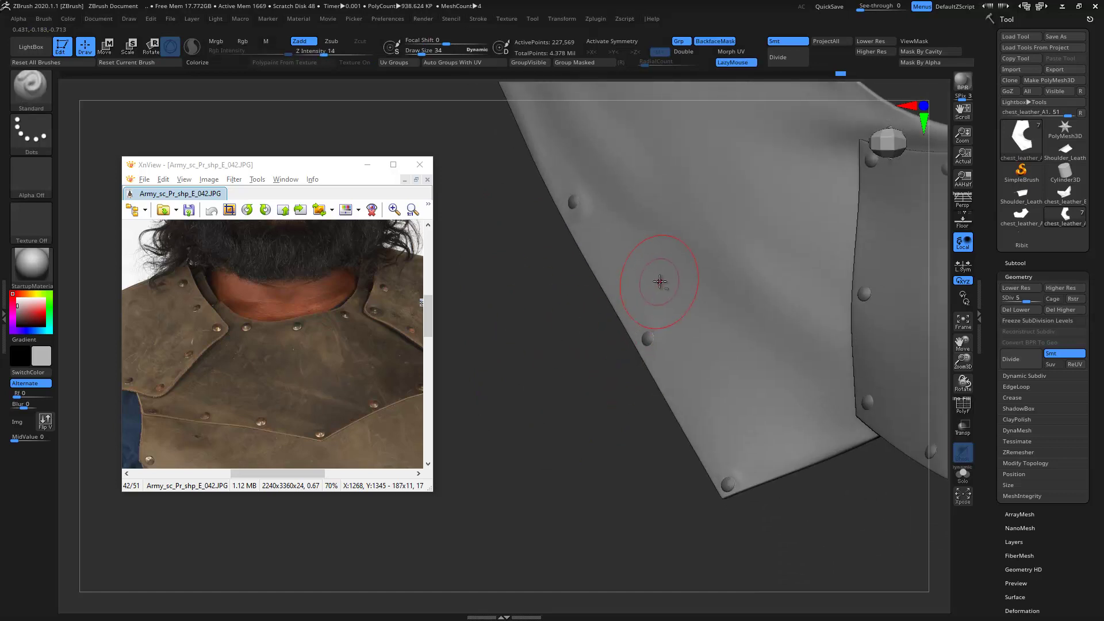
pyautogui.press('shift')
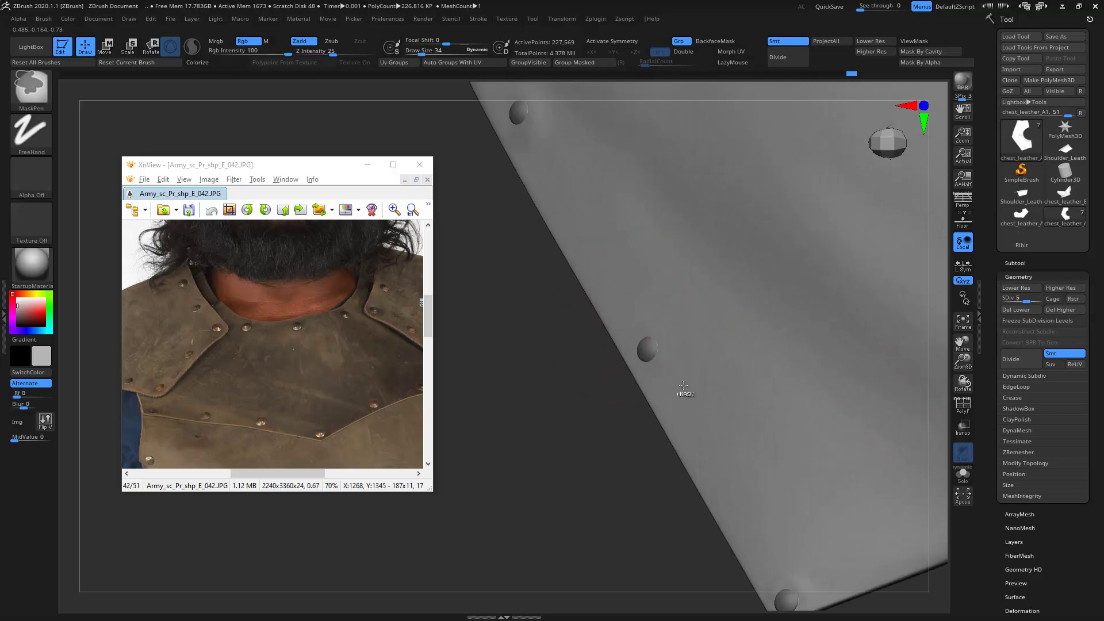
pyautogui.moveTo(552, 368); pyautogui.dragTo(537, 363)
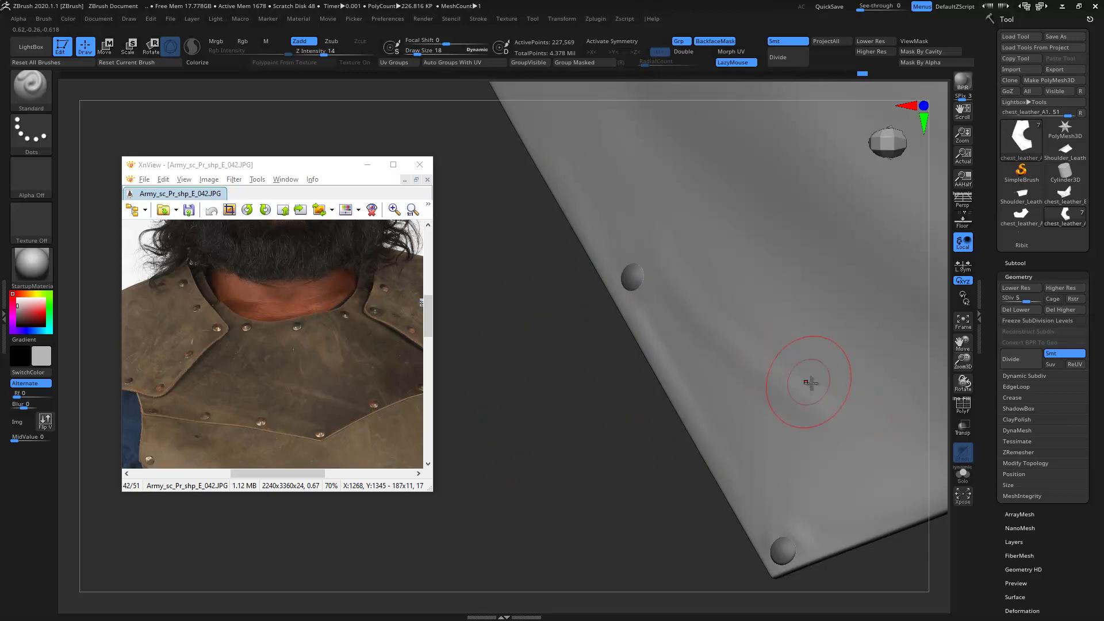
pyautogui.press('shift')
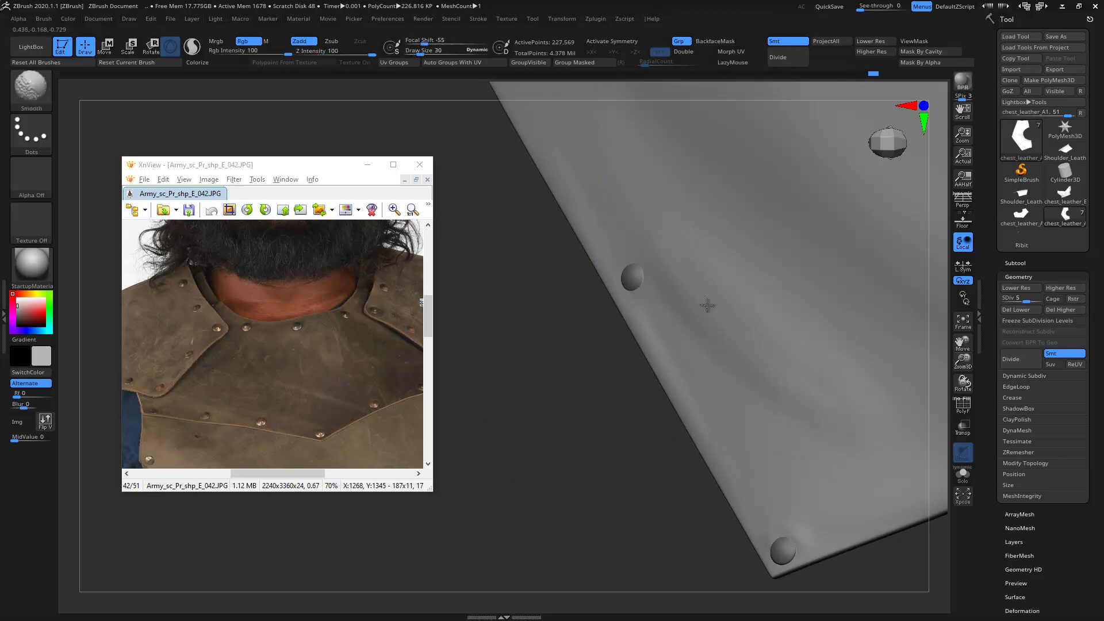
pyautogui.moveTo(829, 394)
pyautogui.mouseDown(button='right')
pyautogui.moveTo(584, 290)
pyautogui.moveTo(605, 199)
pyautogui.moveTo(548, 214)
pyautogui.moveTo(825, 394)
pyautogui.moveTo(567, 140)
pyautogui.moveTo(797, 311)
pyautogui.mouseUp(button='right')
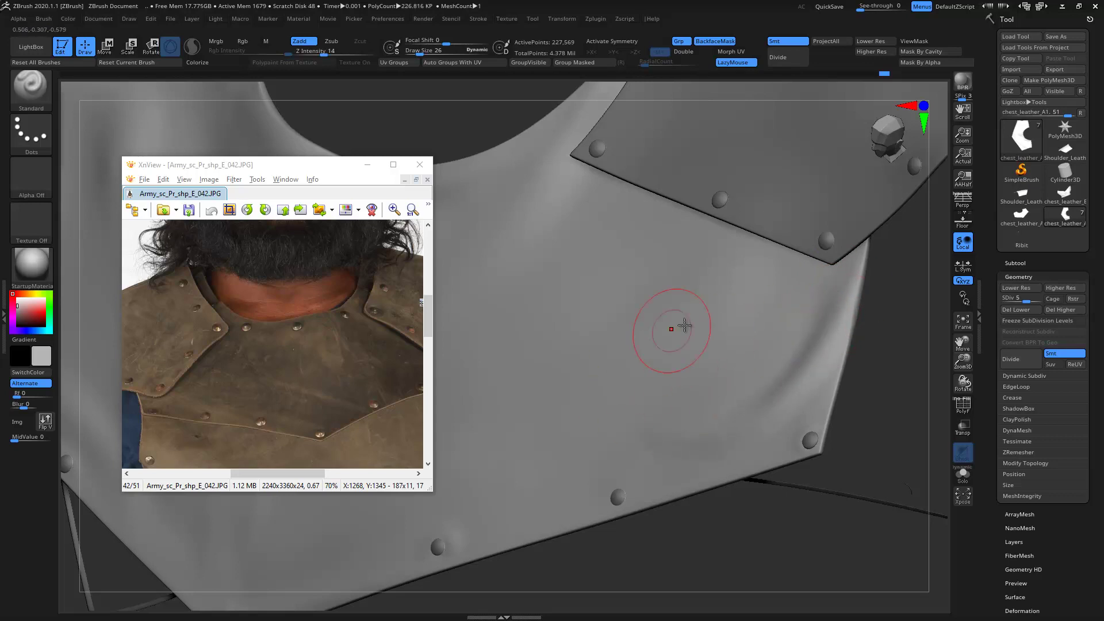
# - Smooth out the wrinkles on the chest panel at SDiv 5
pyautogui.press('shift')
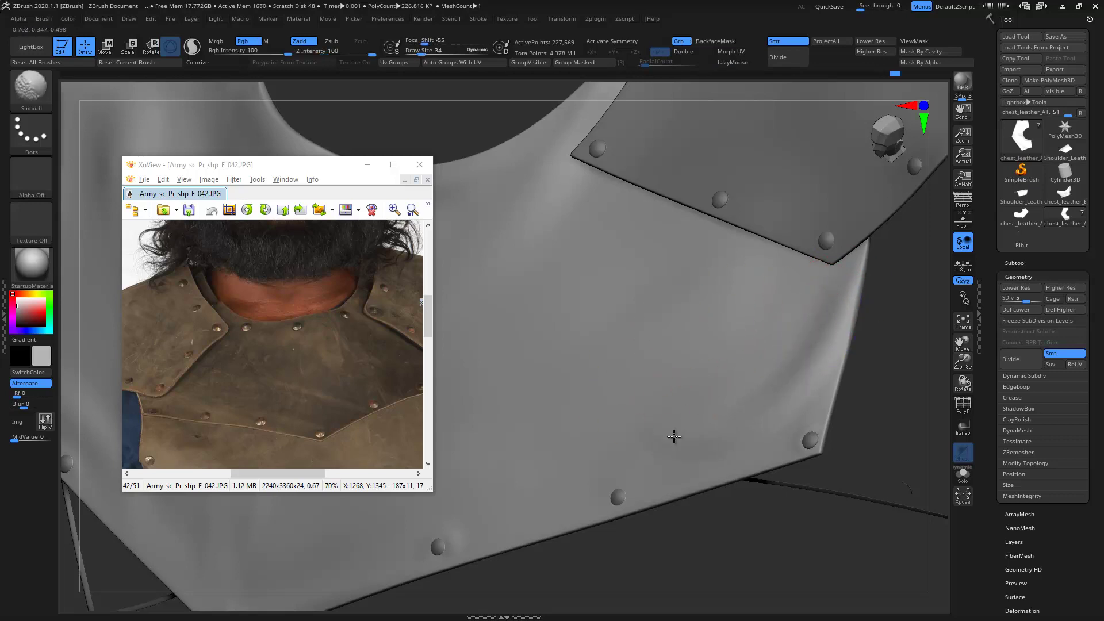
pyautogui.press('f')
pyautogui.moveTo(585, 239)
pyautogui.mouseDown(button='right')
pyautogui.moveTo(658, 246)
pyautogui.moveTo(630, 278)
pyautogui.moveTo(489, 157)
pyautogui.moveTo(493, 235)
pyautogui.moveTo(631, 352)
pyautogui.moveTo(703, 333)
pyautogui.moveTo(638, 296)
pyautogui.mouseUp(button='right')
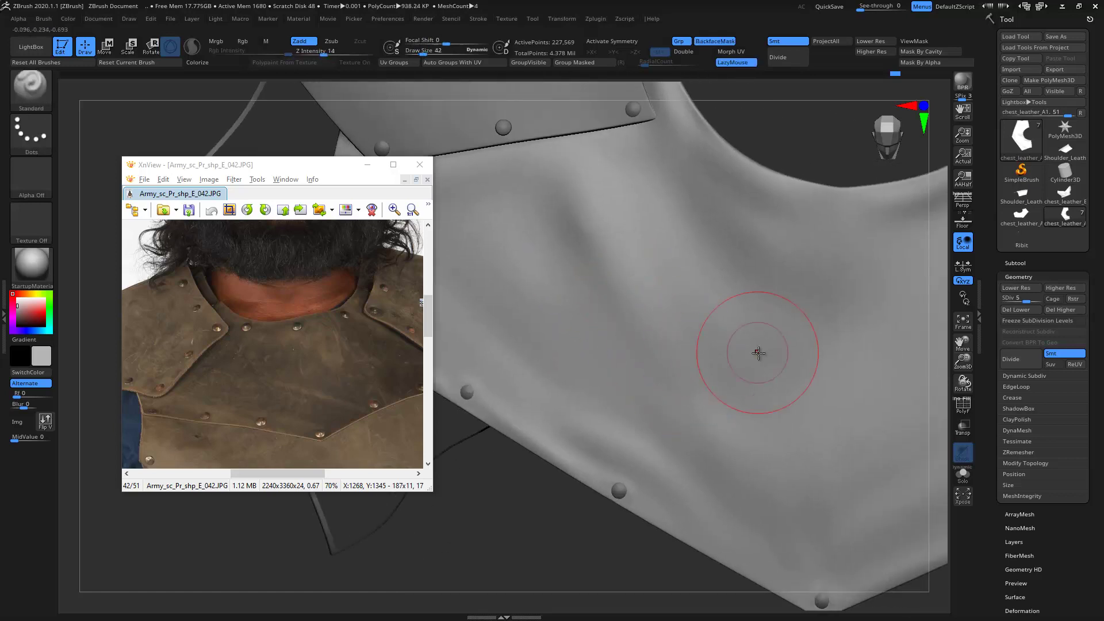
pyautogui.keyDown('shift'); pyautogui.moveTo(690, 309); pyautogui.dragTo(772, 399); pyautogui.keyUp('shift')
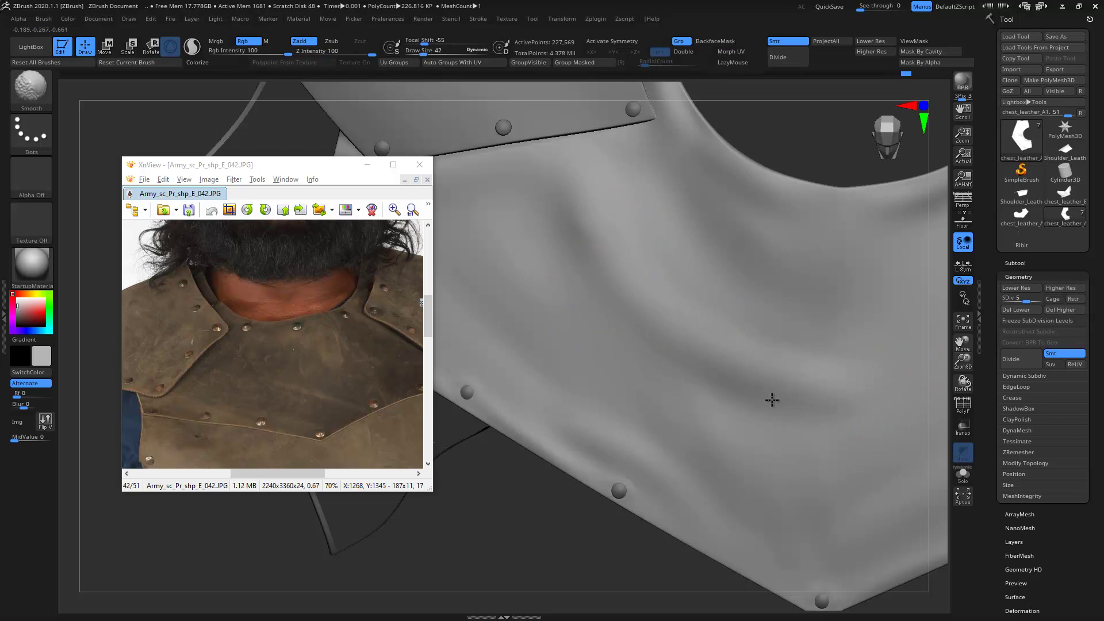
pyautogui.moveTo(796, 365)
pyautogui.keyDown('ctrl'); pyautogui.mouseDown(button='right')
pyautogui.moveTo(528, 229)
pyautogui.moveTo(541, 227)
pyautogui.moveTo(717, 361)
pyautogui.moveTo(779, 328)
pyautogui.mouseUp(button='right'); pyautogui.keyUp('ctrl')
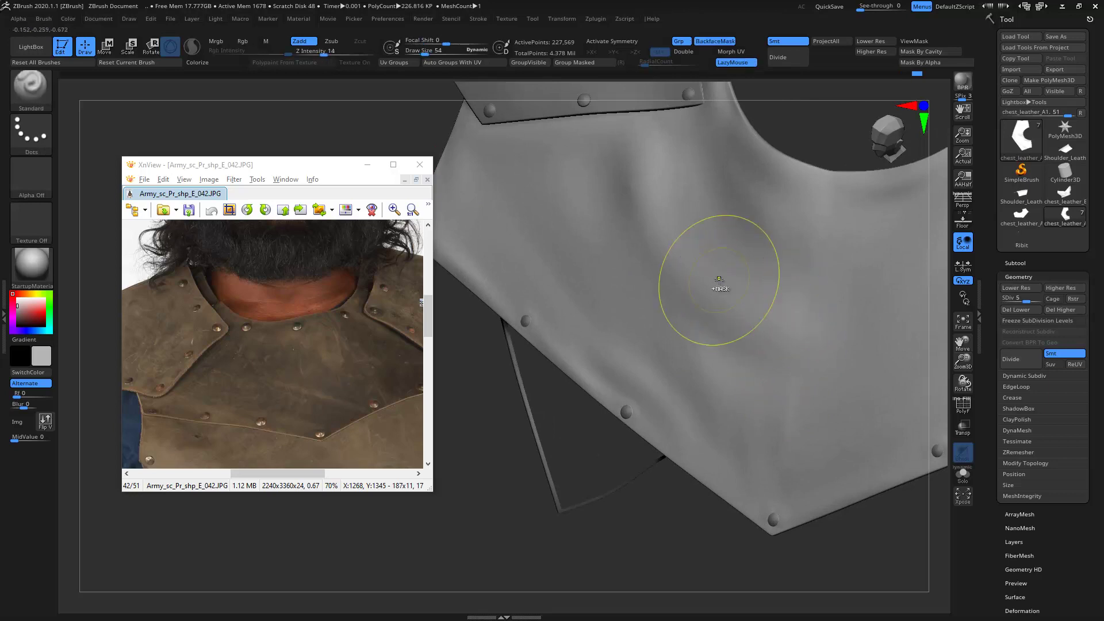
# - Drop to SDiv 3, enlarge the brush to 34 and keep smoothing the panel
pyautogui.hotkey('shift', 'd')
pyautogui.hotkey('shift', 'd')
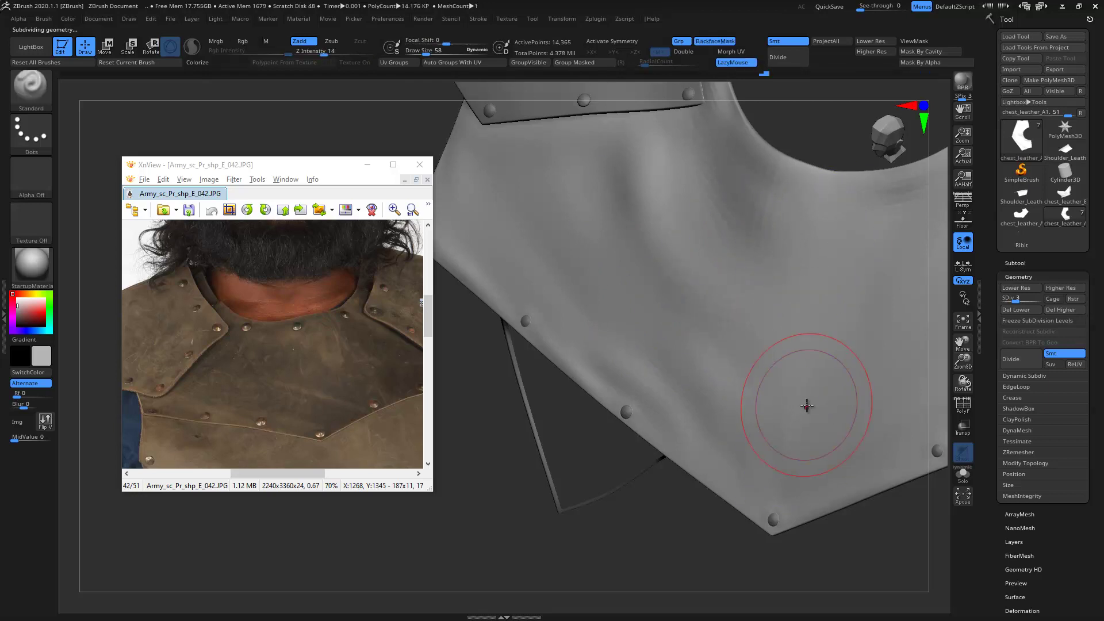
pyautogui.press('ctrl')
pyautogui.moveTo(770, 342)
pyautogui.mouseDown(button='right')
pyautogui.moveTo(776, 298)
pyautogui.moveTo(572, 167)
pyautogui.moveTo(820, 326)
pyautogui.moveTo(811, 310)
pyautogui.mouseUp(button='right')
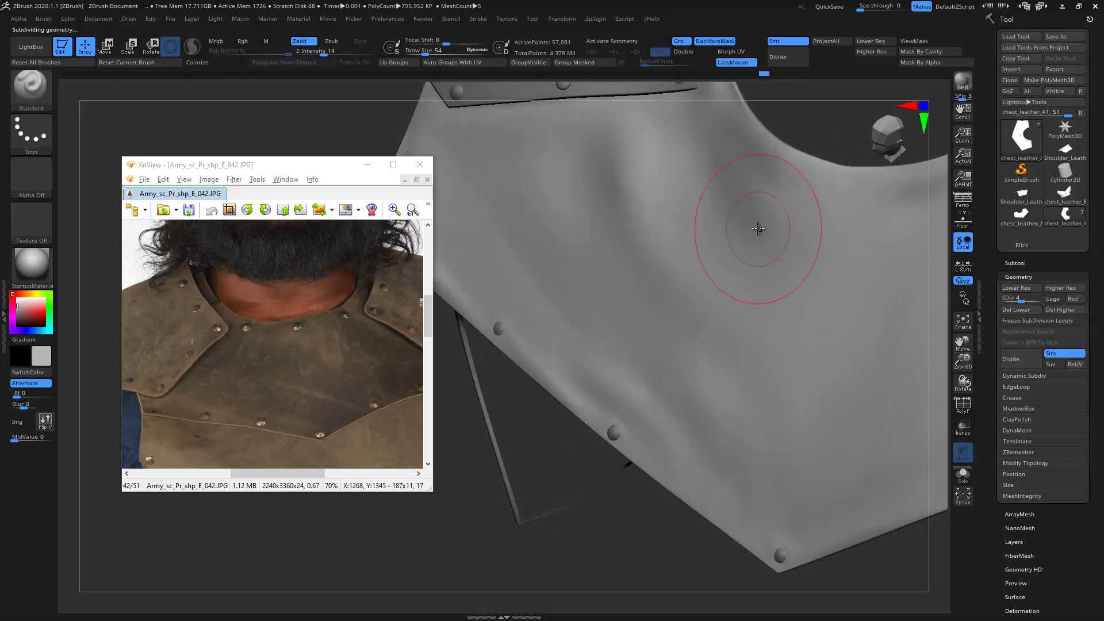
pyautogui.press(']')
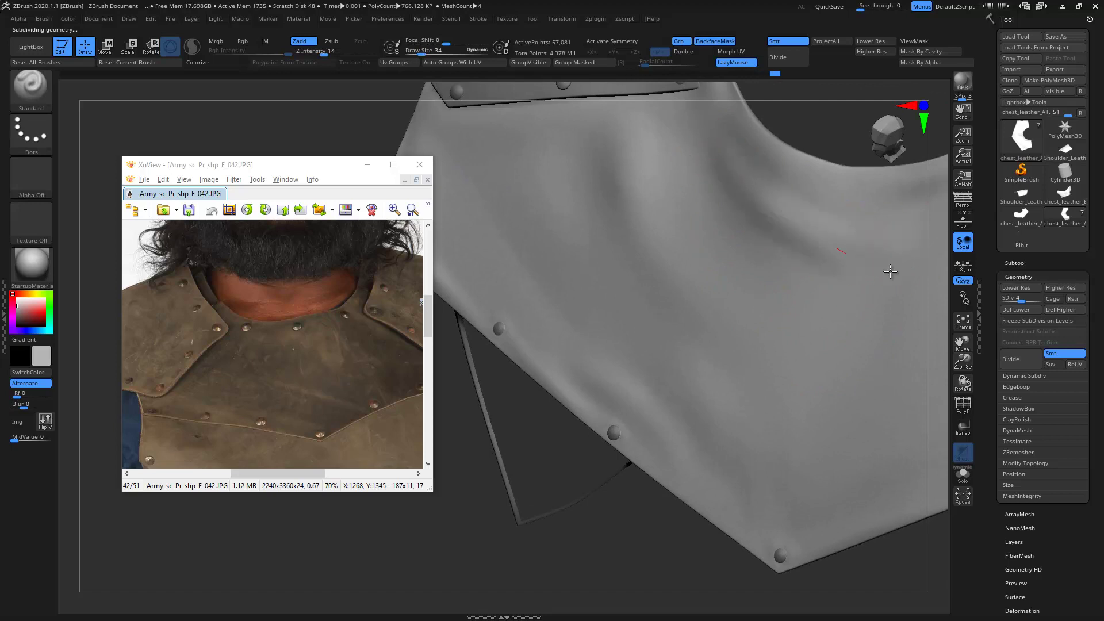
pyautogui.keyDown('alt'); pyautogui.moveTo(790, 188); pyautogui.dragTo(732, 222, button='right'); pyautogui.keyUp('alt')
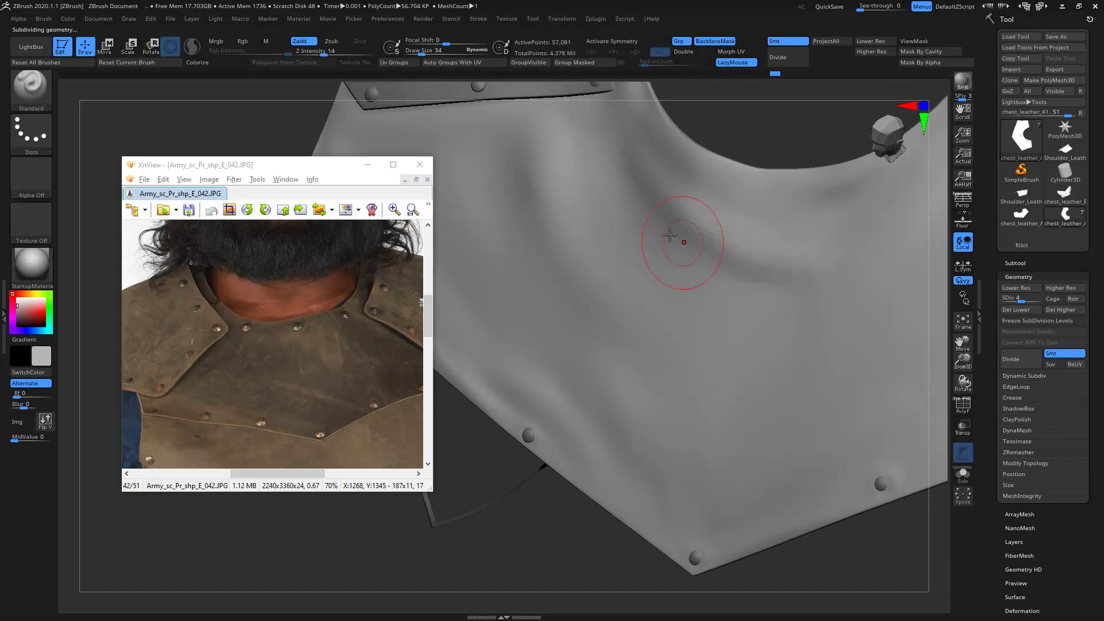
pyautogui.press('shift')
pyautogui.moveTo(773, 270)
pyautogui.keyDown('alt'); pyautogui.mouseDown(button='right')
pyautogui.moveTo(540, 180)
pyautogui.moveTo(496, 239)
pyautogui.moveTo(543, 258)
pyautogui.moveTo(519, 220)
pyautogui.mouseUp(button='right'); pyautogui.keyUp('alt')
# - Finish smoothing the remaining chest wrinkles and frame the armour to fill the canvas
pyautogui.press('ctrl')
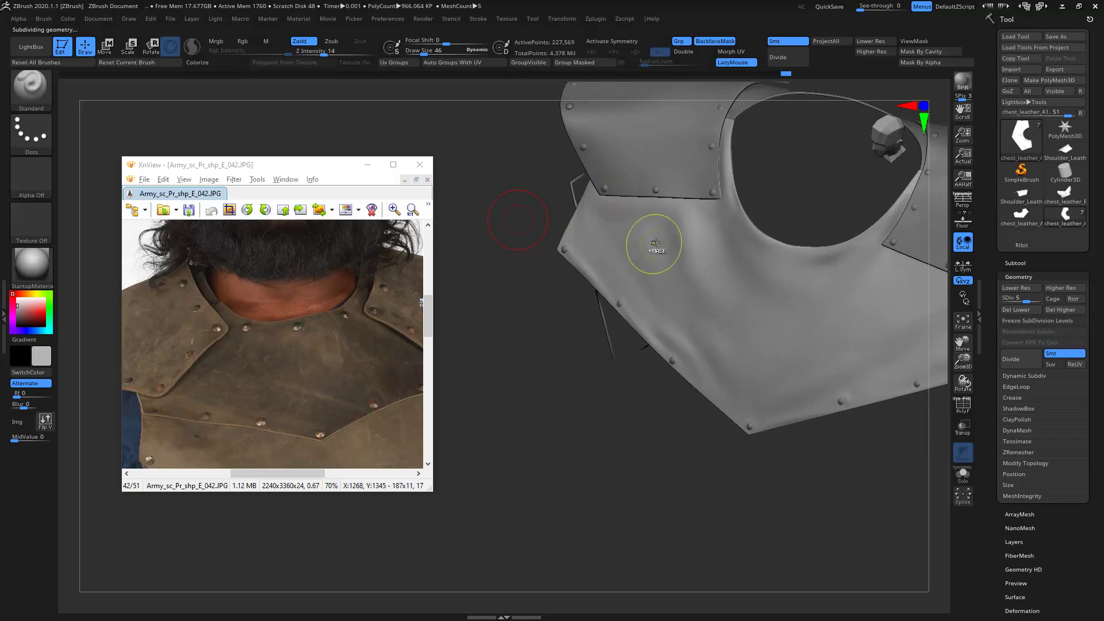
pyautogui.keyDown('ctrl'); pyautogui.moveTo(654, 242); pyautogui.dragTo(659, 217, button='right'); pyautogui.keyUp('ctrl')
pyautogui.press('shift')
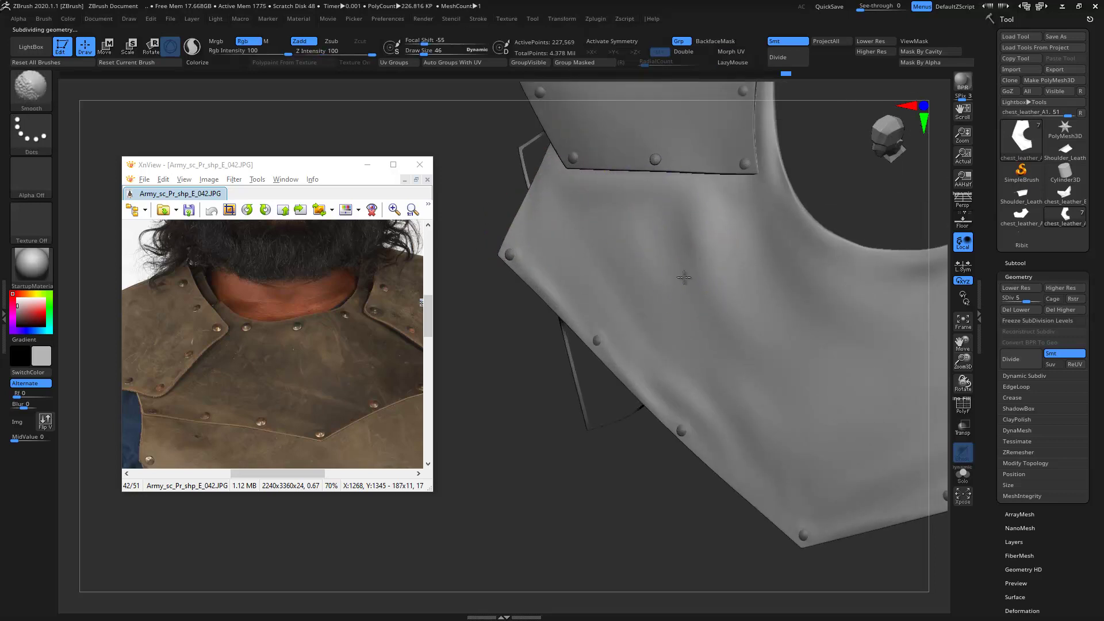
pyautogui.moveTo(697, 296)
pyautogui.keyDown('ctrl'); pyautogui.mouseDown(button='right')
pyautogui.moveTo(517, 230)
pyautogui.moveTo(575, 322)
pyautogui.moveTo(538, 369)
pyautogui.moveTo(631, 422)
pyautogui.mouseUp(button='right'); pyautogui.keyUp('ctrl')
pyautogui.moveTo(673, 469)
pyautogui.keyDown('ctrl'); pyautogui.mouseDown(button='right')
pyautogui.moveTo(765, 506)
pyautogui.moveTo(701, 443)
pyautogui.moveTo(604, 395)
pyautogui.moveTo(631, 424)
pyautogui.moveTo(616, 489)
pyautogui.moveTo(614, 460)
pyautogui.moveTo(557, 488)
pyautogui.moveTo(572, 463)
pyautogui.moveTo(550, 333)
pyautogui.moveTo(572, 318)
pyautogui.moveTo(586, 369)
pyautogui.moveTo(577, 279)
pyautogui.mouseUp(button='right'); pyautogui.keyUp('ctrl')
pyautogui.press('shift')
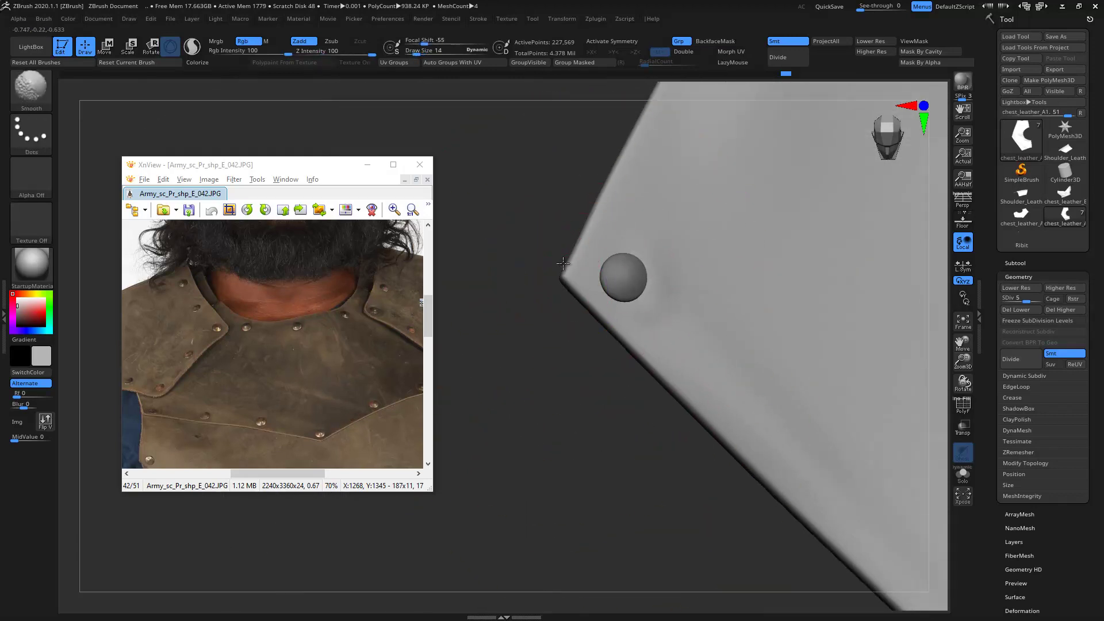
pyautogui.moveTo(592, 330)
pyautogui.mouseDown(button='right')
pyautogui.moveTo(498, 229)
pyautogui.moveTo(506, 310)
pyautogui.moveTo(500, 242)
pyautogui.moveTo(460, 159)
pyautogui.moveTo(517, 242)
pyautogui.moveTo(512, 153)
pyautogui.moveTo(540, 168)
pyautogui.moveTo(501, 173)
pyautogui.moveTo(483, 138)
pyautogui.moveTo(542, 159)
pyautogui.moveTo(581, 215)
pyautogui.moveTo(530, 202)
pyautogui.moveTo(483, 148)
pyautogui.moveTo(606, 245)
pyautogui.mouseUp(button='right')
pyautogui.press('f')
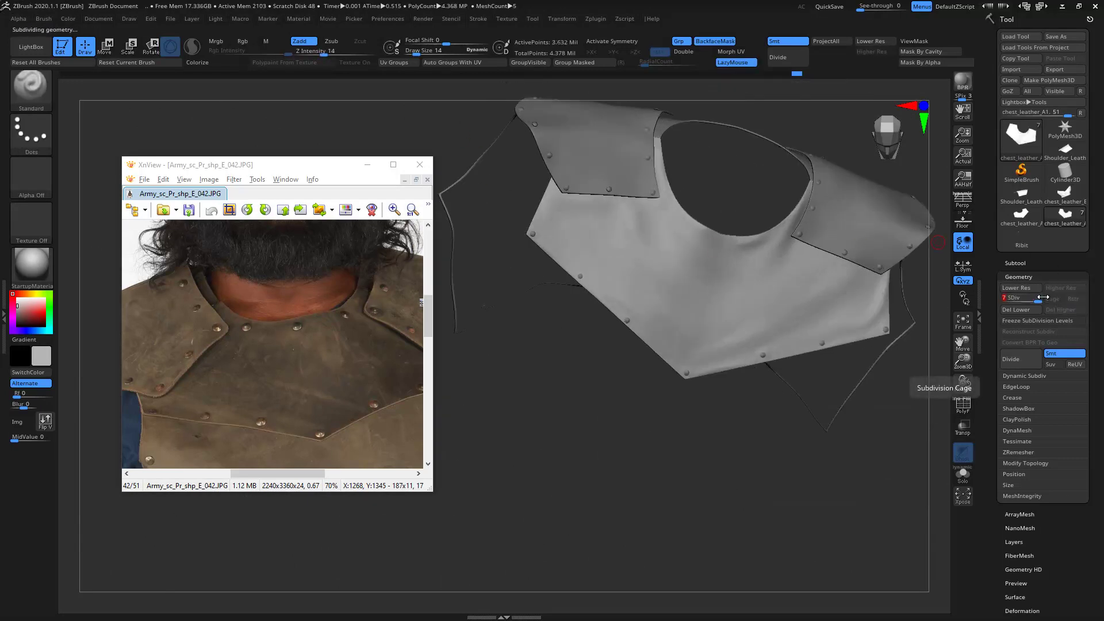
# - Select DamStandard (B, D, S), drop to SDiv 6 and set Z Intensity to 16
pyautogui.moveTo(575, 242)
pyautogui.mouseDown(button='right')
pyautogui.moveTo(592, 315)
pyautogui.moveTo(520, 382)
pyautogui.moveTo(571, 443)
pyautogui.moveTo(520, 395)
pyautogui.moveTo(552, 394)
pyautogui.moveTo(557, 413)
pyautogui.mouseUp(button='right')
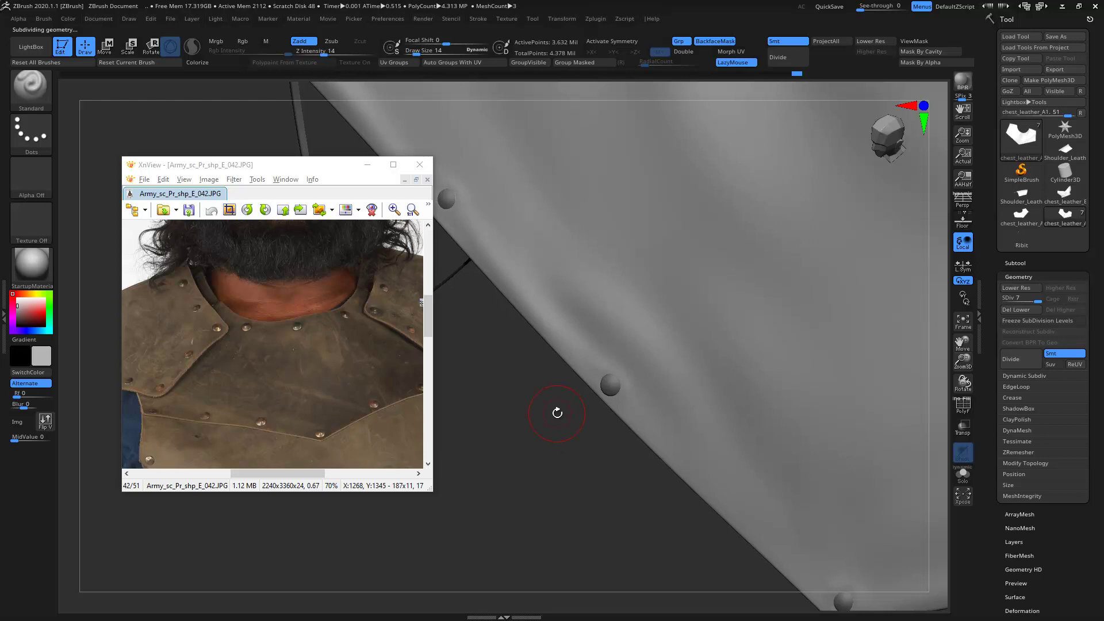
pyautogui.press('b')
pyautogui.press('d')
pyautogui.press('s')
pyautogui.moveTo(587, 333)
pyautogui.mouseDown(button='right')
pyautogui.moveTo(547, 458)
pyautogui.moveTo(636, 274)
pyautogui.moveTo(627, 227)
pyautogui.mouseUp(button='right')
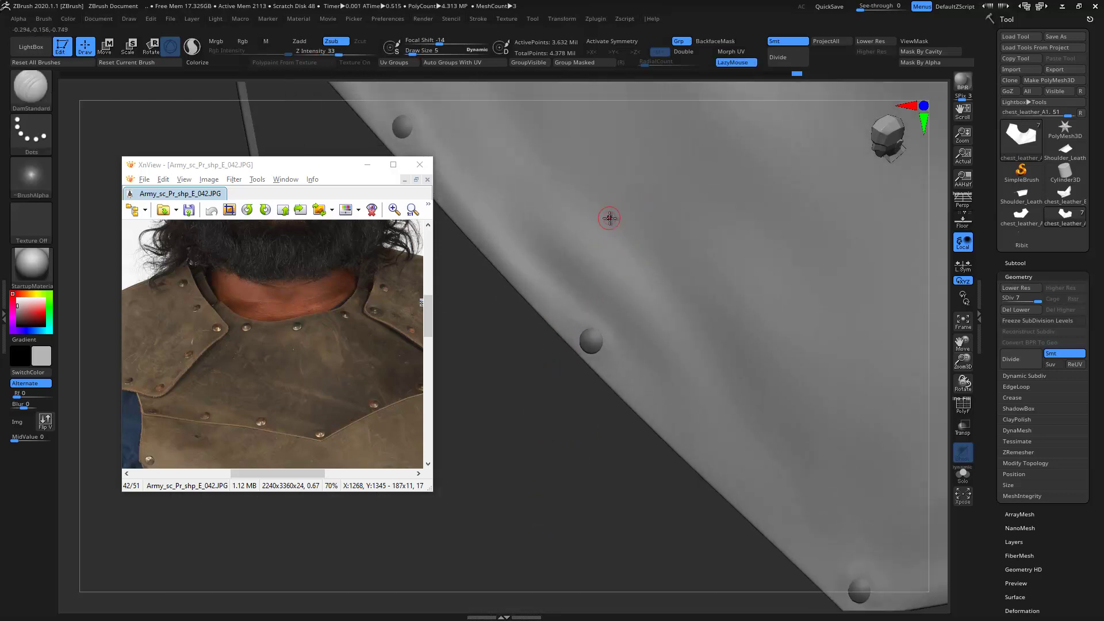
pyautogui.hotkey('shift', 'd')
pyautogui.moveTo(332, 52); pyautogui.dragTo(318, 51)
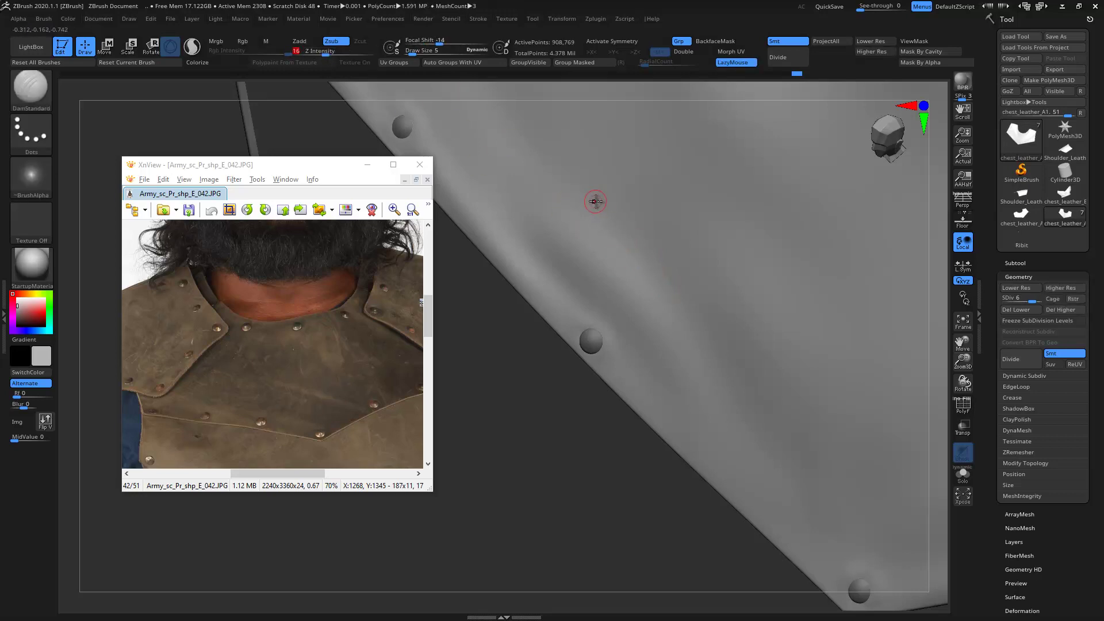
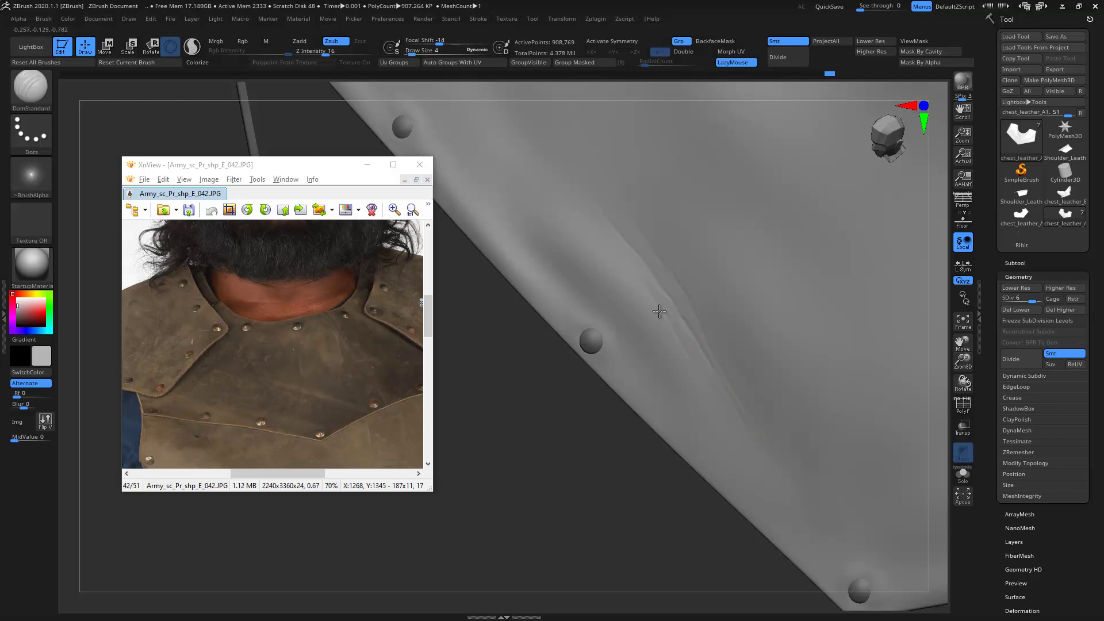
# - Zoom the leather reference photo to 200% on its stitched seam and rivets, then return to the sculpt
pyautogui.moveTo(720, 300)
pyautogui.mouseDown()
pyautogui.moveTo(598, 349)
pyautogui.moveTo(646, 402)
pyautogui.moveTo(604, 432)
pyautogui.moveTo(583, 283)
pyautogui.moveTo(612, 278)
pyautogui.moveTo(567, 443)
pyautogui.moveTo(633, 264)
pyautogui.moveTo(595, 475)
pyautogui.moveTo(546, 407)
pyautogui.mouseUp()
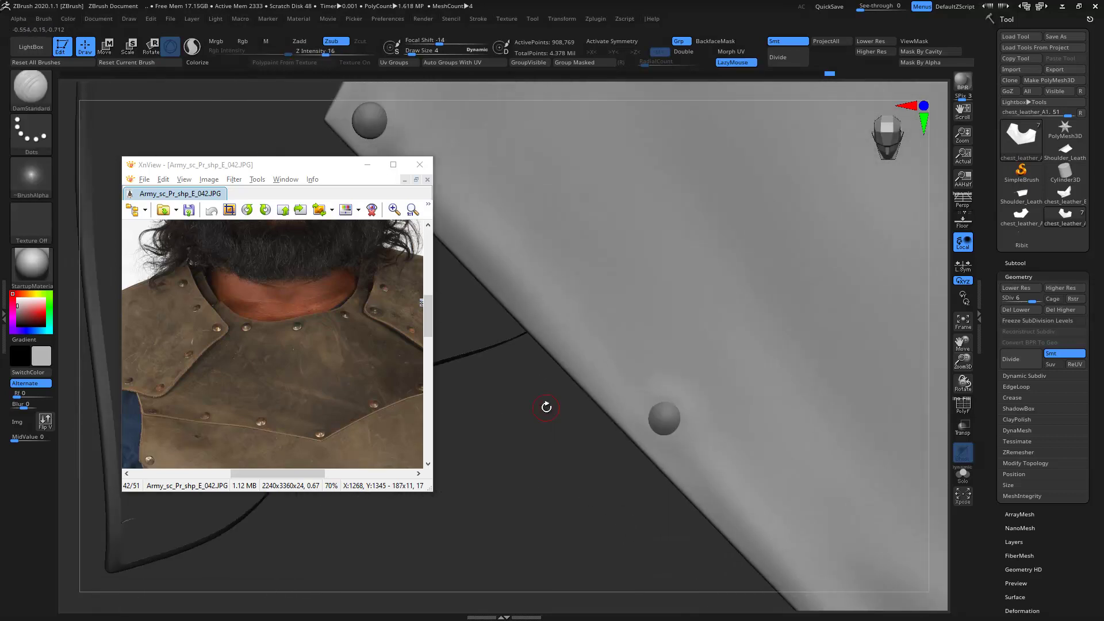
pyautogui.click(191, 422)
pyautogui.scroll(5, 229, 415)
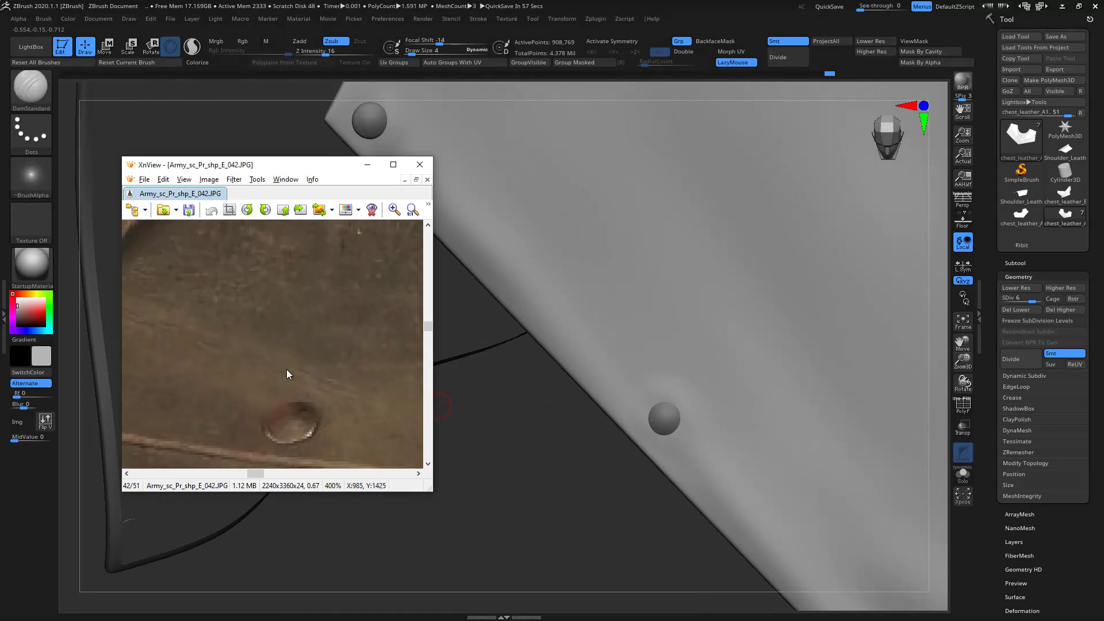
pyautogui.scroll(-2, 344, 395)
pyautogui.scroll(-2, 319, 454)
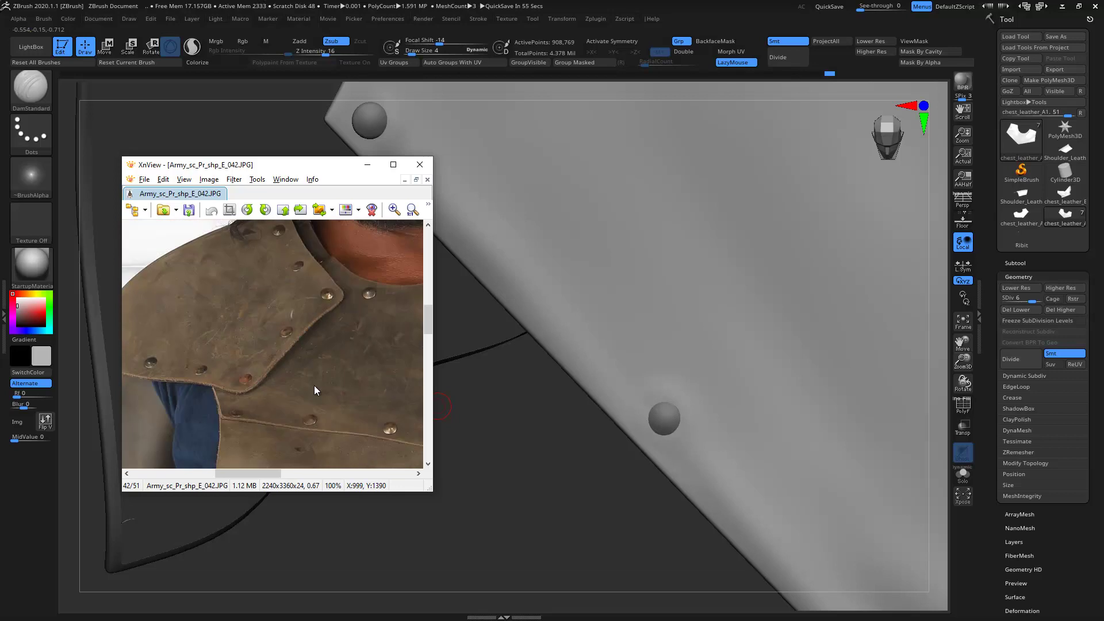
pyautogui.scroll(2, 299, 385)
pyautogui.click(570, 443)
pyautogui.moveTo(588, 400)
pyautogui.mouseDown()
pyautogui.moveTo(595, 440)
pyautogui.moveTo(580, 444)
pyautogui.moveTo(567, 503)
pyautogui.moveTo(572, 445)
pyautogui.moveTo(530, 469)
pyautogui.moveTo(530, 456)
pyautogui.moveTo(567, 358)
pyautogui.moveTo(619, 311)
pyautogui.moveTo(488, 180)
pyautogui.moveTo(624, 282)
pyautogui.mouseUp()
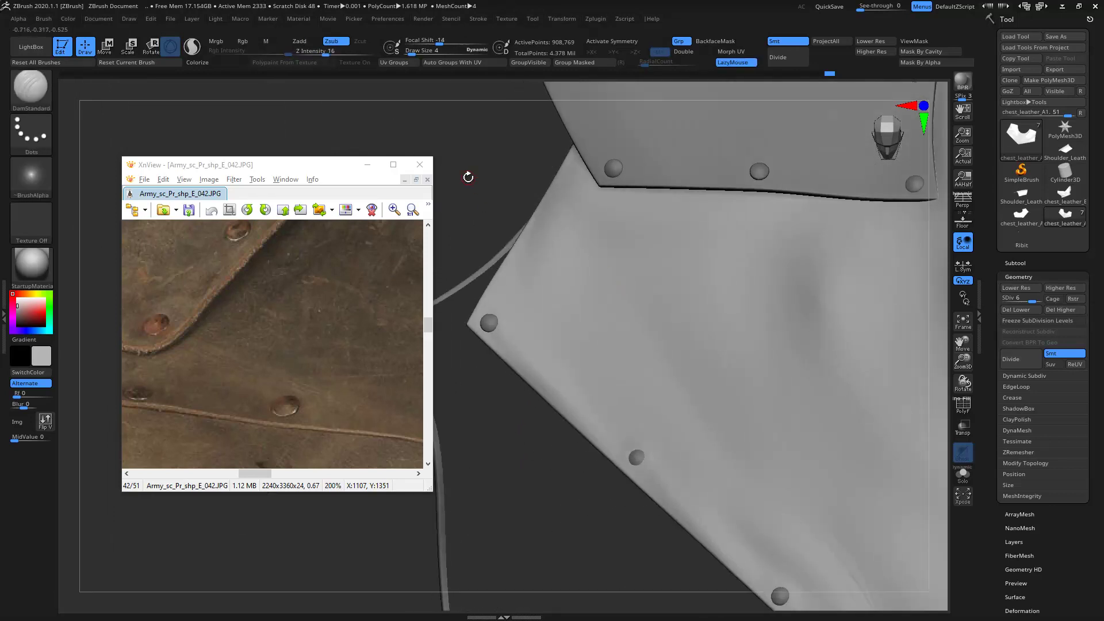
# - Carve faint DamStandard fold creases across the leather panel near the rivets
pyautogui.moveTo(469, 177); pyautogui.dragTo(645, 298)
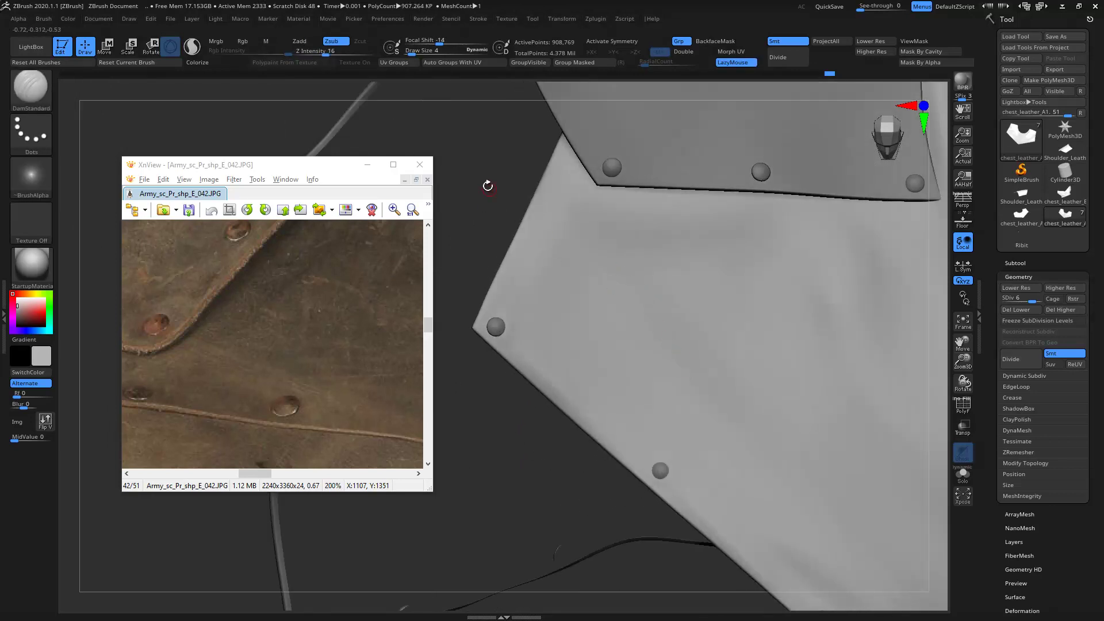
pyautogui.moveTo(488, 186); pyautogui.dragTo(633, 316)
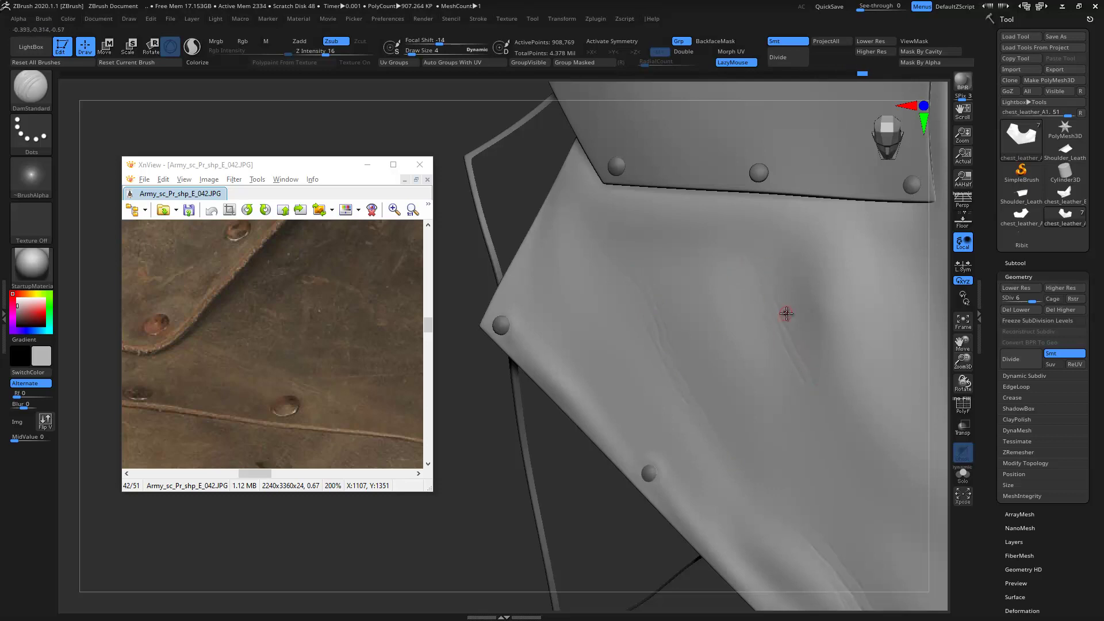
pyautogui.moveTo(591, 219); pyautogui.dragTo(616, 233)
pyautogui.moveTo(633, 252); pyautogui.dragTo(752, 245)
pyautogui.moveTo(617, 265); pyautogui.dragTo(616, 261)
# - Minimise the screen recorder and get back to the ZBrush sculpt
pyautogui.press('super')
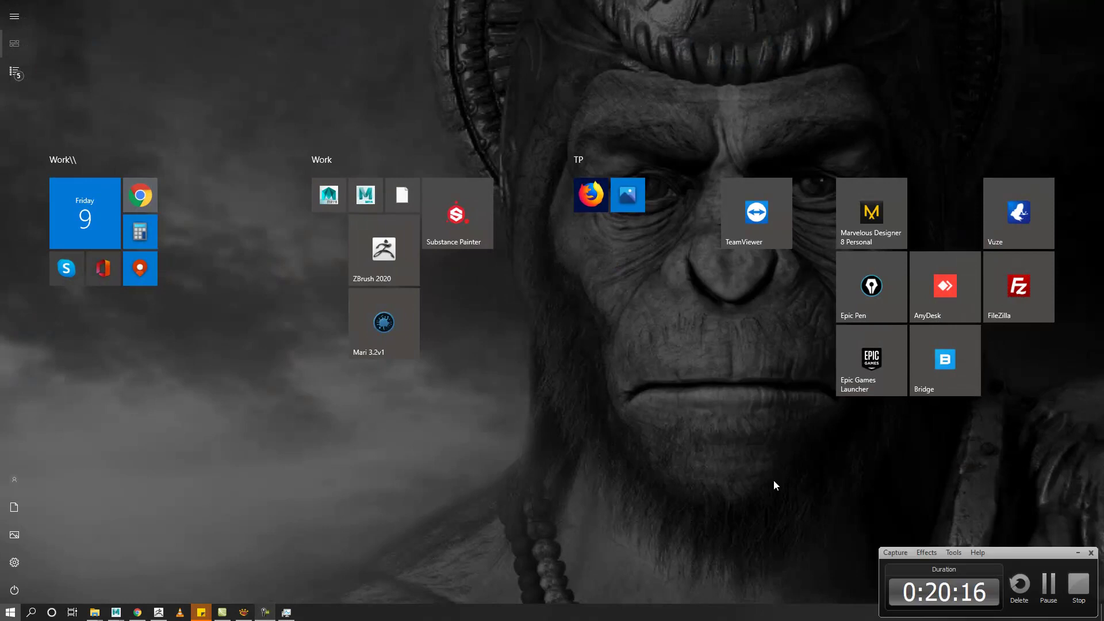
pyautogui.click(1078, 554)
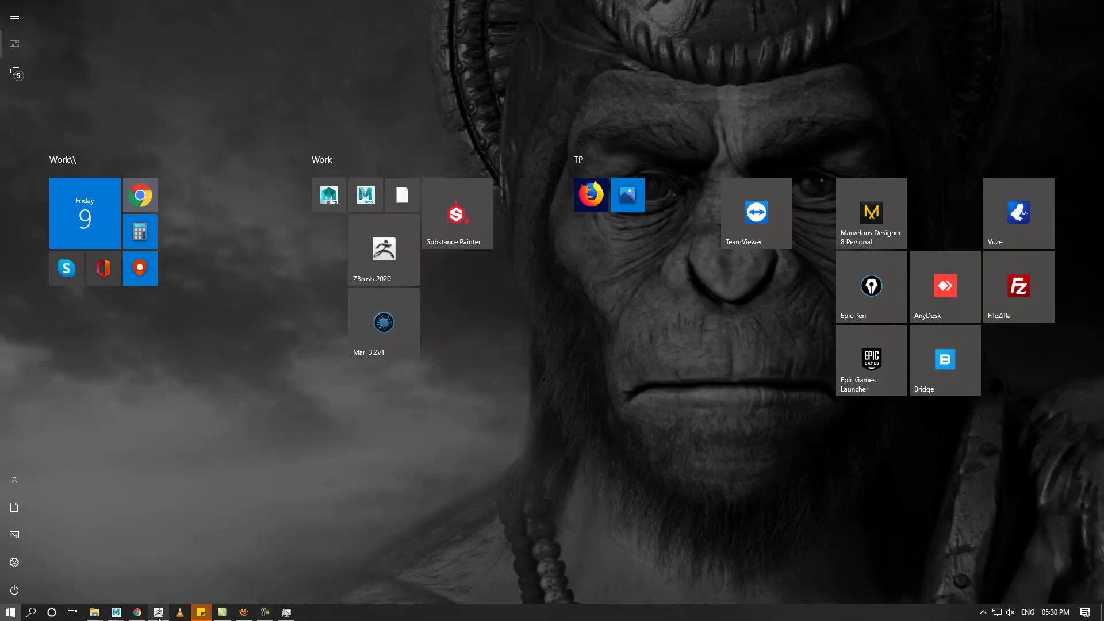
pyautogui.click(159, 612)
pyautogui.moveTo(559, 438)
pyautogui.mouseDown()
pyautogui.moveTo(575, 478)
pyautogui.moveTo(525, 426)
pyautogui.moveTo(458, 299)
pyautogui.moveTo(547, 264)
pyautogui.moveTo(552, 439)
pyautogui.moveTo(537, 330)
pyautogui.moveTo(588, 408)
pyautogui.moveTo(598, 231)
pyautogui.mouseUp()
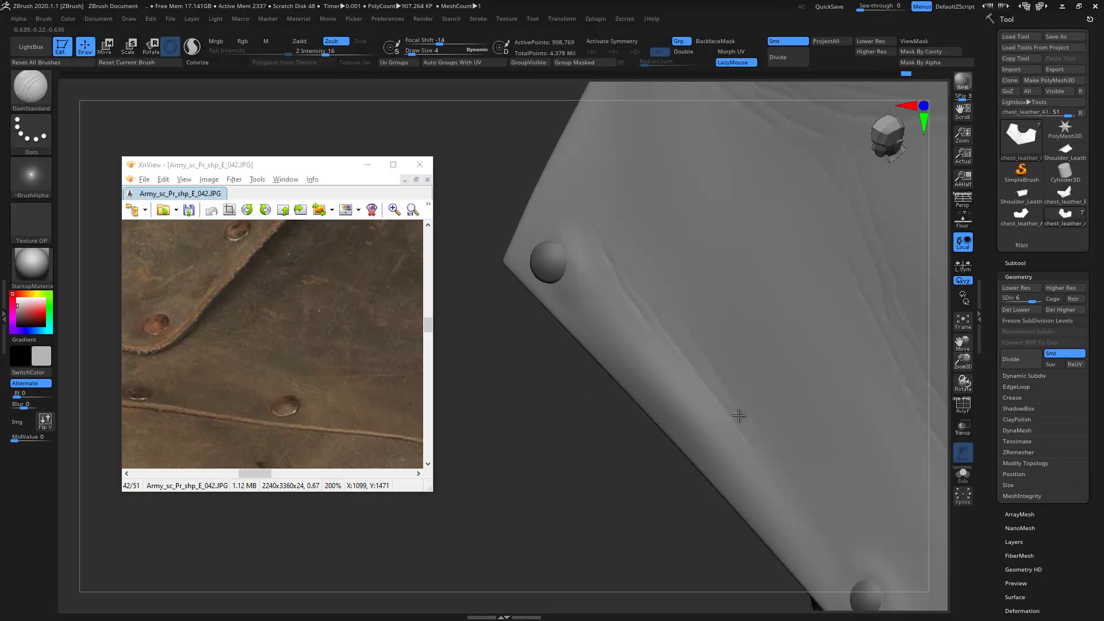
# - Sculpt a curved crease running toward the lower rivet
pyautogui.moveTo(566, 486); pyautogui.dragTo(518, 356)
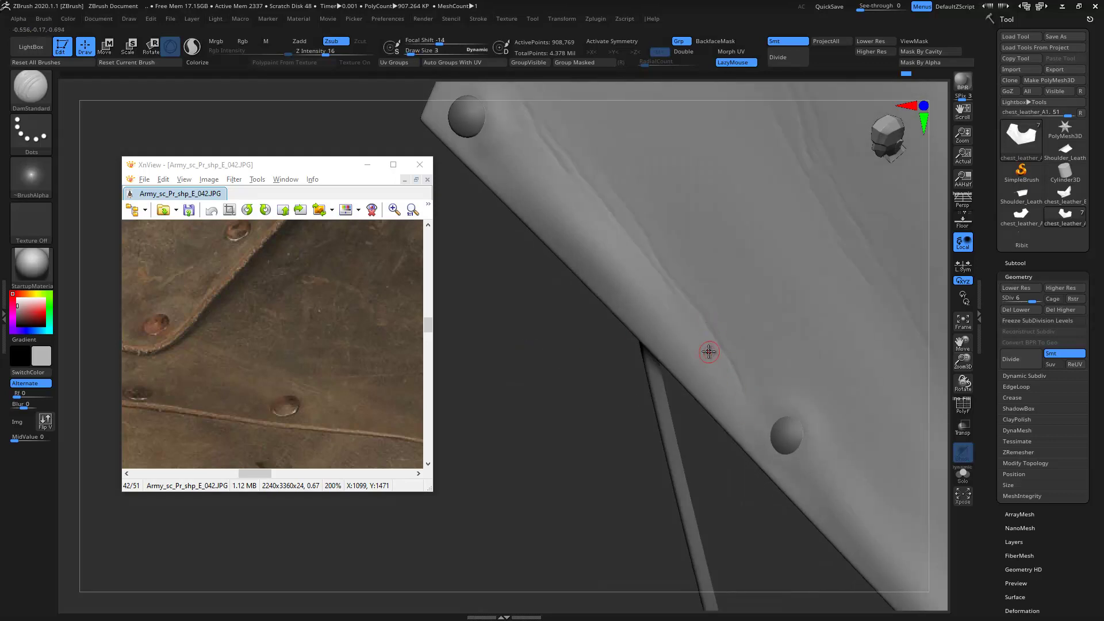
pyautogui.moveTo(643, 357)
pyautogui.mouseDown()
pyautogui.moveTo(636, 387)
pyautogui.moveTo(598, 407)
pyautogui.moveTo(537, 303)
pyautogui.moveTo(500, 268)
pyautogui.moveTo(686, 293)
pyautogui.mouseUp()
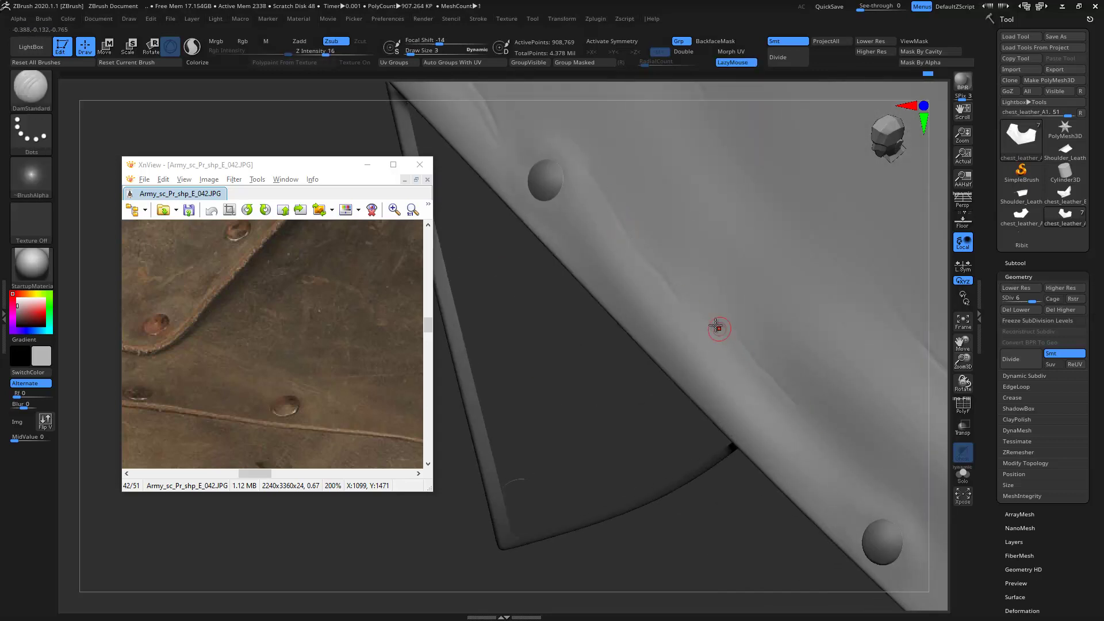
pyautogui.moveTo(851, 442)
pyautogui.mouseDown()
pyautogui.moveTo(485, 253)
pyautogui.moveTo(581, 338)
pyautogui.moveTo(665, 296)
pyautogui.mouseUp()
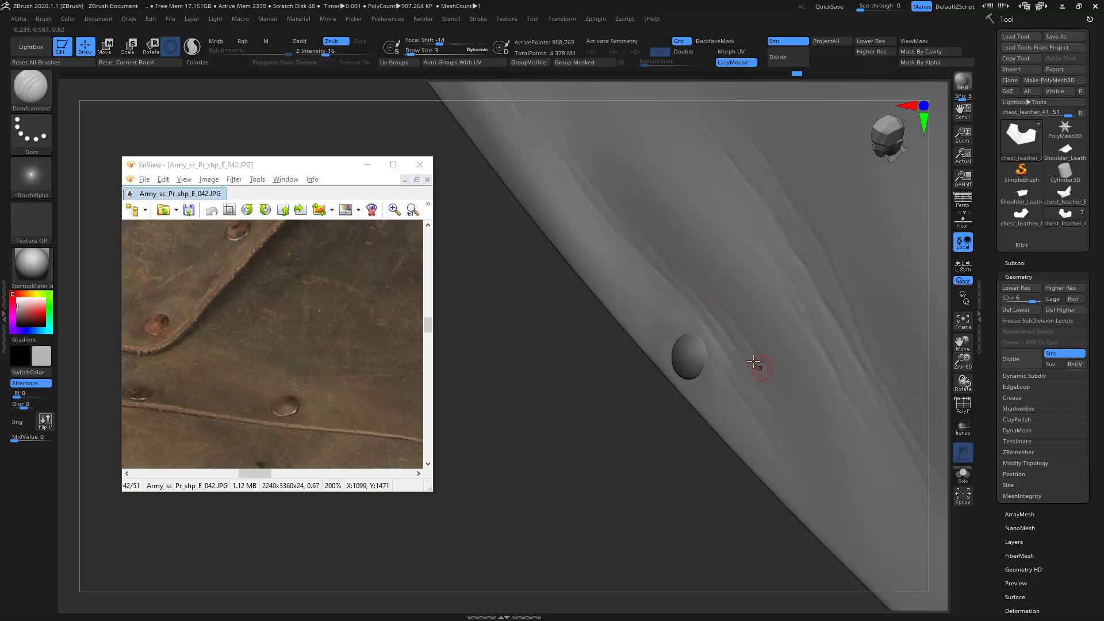
pyautogui.moveTo(661, 363)
pyautogui.mouseDown()
pyautogui.moveTo(592, 348)
pyautogui.moveTo(679, 331)
pyautogui.mouseUp()
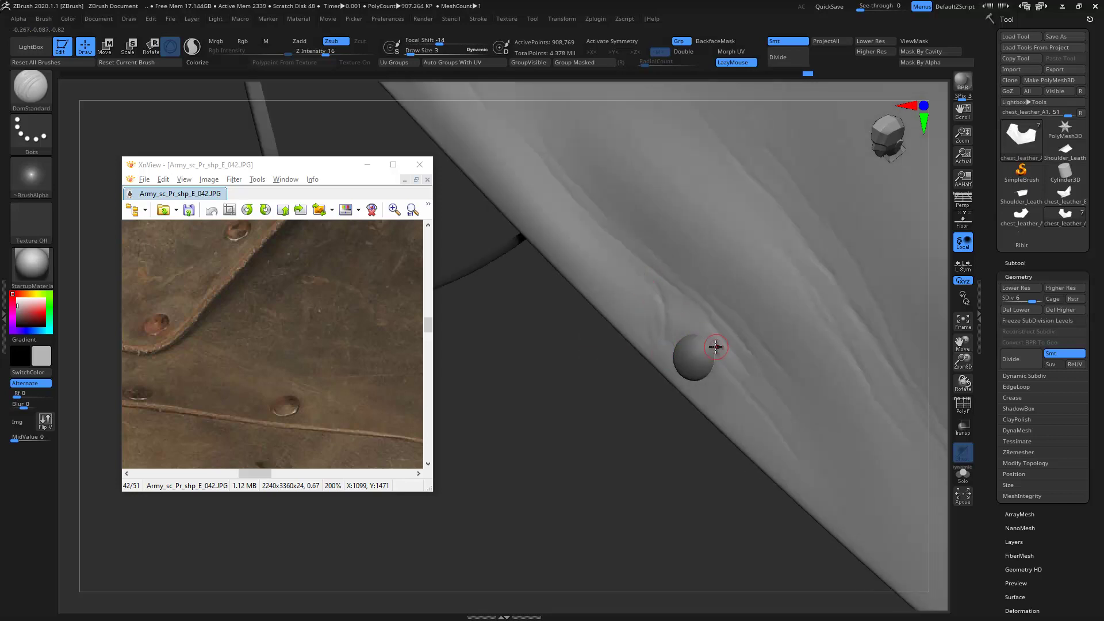
pyautogui.moveTo(773, 444)
pyautogui.mouseDown()
pyautogui.moveTo(571, 242)
pyautogui.moveTo(696, 451)
pyautogui.moveTo(611, 401)
pyautogui.moveTo(639, 421)
pyautogui.moveTo(552, 348)
pyautogui.moveTo(547, 380)
pyautogui.moveTo(681, 323)
pyautogui.moveTo(696, 332)
pyautogui.mouseUp()
pyautogui.moveTo(715, 379); pyautogui.dragTo(759, 412)
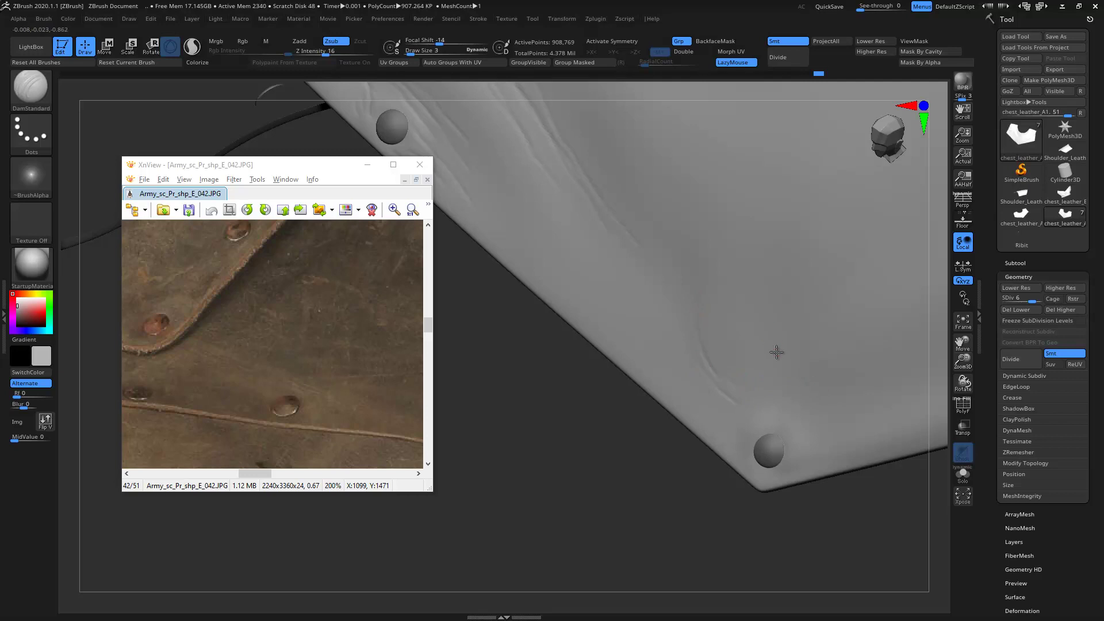
# - Deepen the vertical crease on the collar, then frame the whole chest armour
pyautogui.moveTo(871, 366)
pyautogui.mouseDown()
pyautogui.moveTo(556, 290)
pyautogui.moveTo(613, 195)
pyautogui.moveTo(565, 153)
pyautogui.moveTo(524, 146)
pyautogui.moveTo(748, 281)
pyautogui.mouseUp()
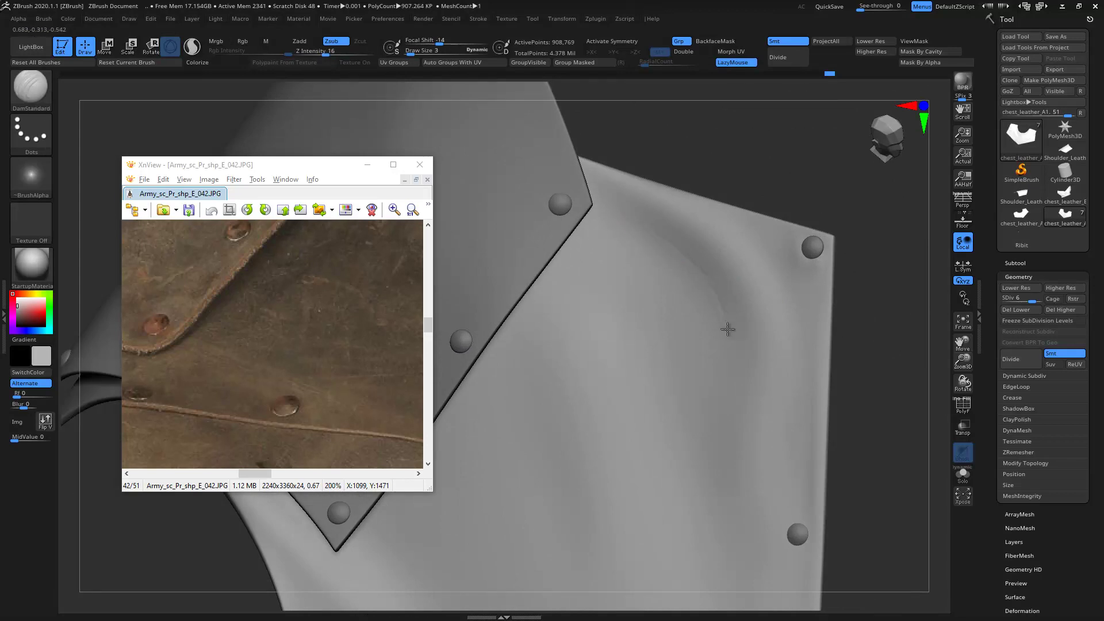
pyautogui.moveTo(729, 336); pyautogui.dragTo(698, 295)
pyautogui.moveTo(811, 439)
pyautogui.keyDown('alt'); pyautogui.mouseDown(button='right')
pyautogui.moveTo(861, 279)
pyautogui.moveTo(842, 283)
pyautogui.mouseUp(button='right'); pyautogui.keyUp('alt')
pyautogui.moveTo(874, 318); pyautogui.dragTo(565, 178, button='right')
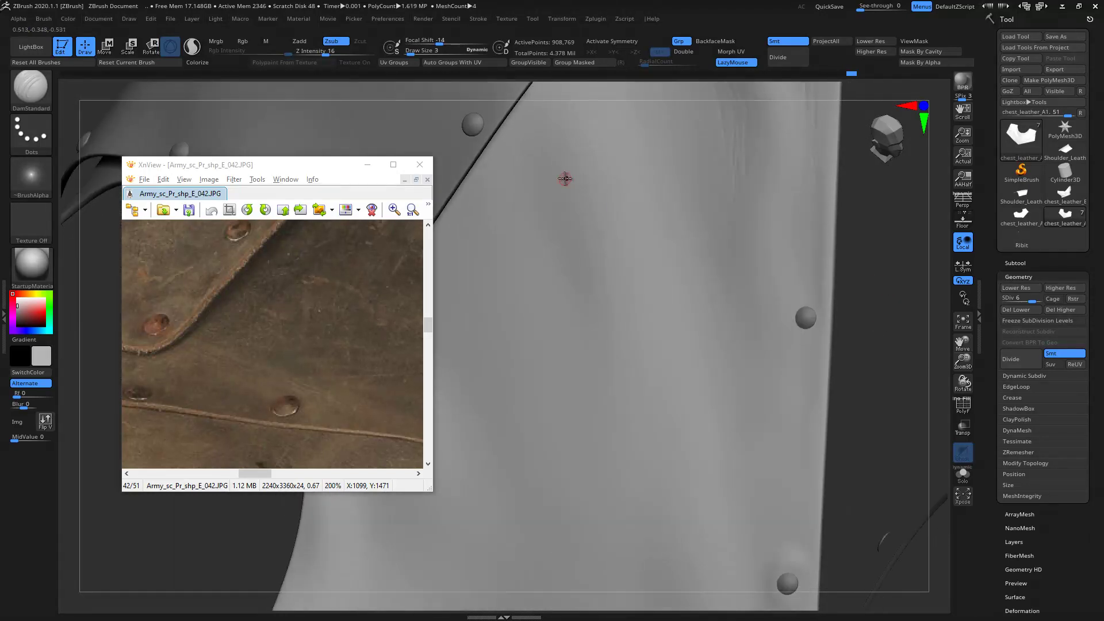
pyautogui.moveTo(646, 217)
pyautogui.keyDown('shift'); pyautogui.mouseDown(button='right')
pyautogui.moveTo(557, 151)
pyautogui.moveTo(809, 259)
pyautogui.moveTo(711, 153)
pyautogui.moveTo(729, 257)
pyautogui.mouseUp(button='right'); pyautogui.keyUp('shift')
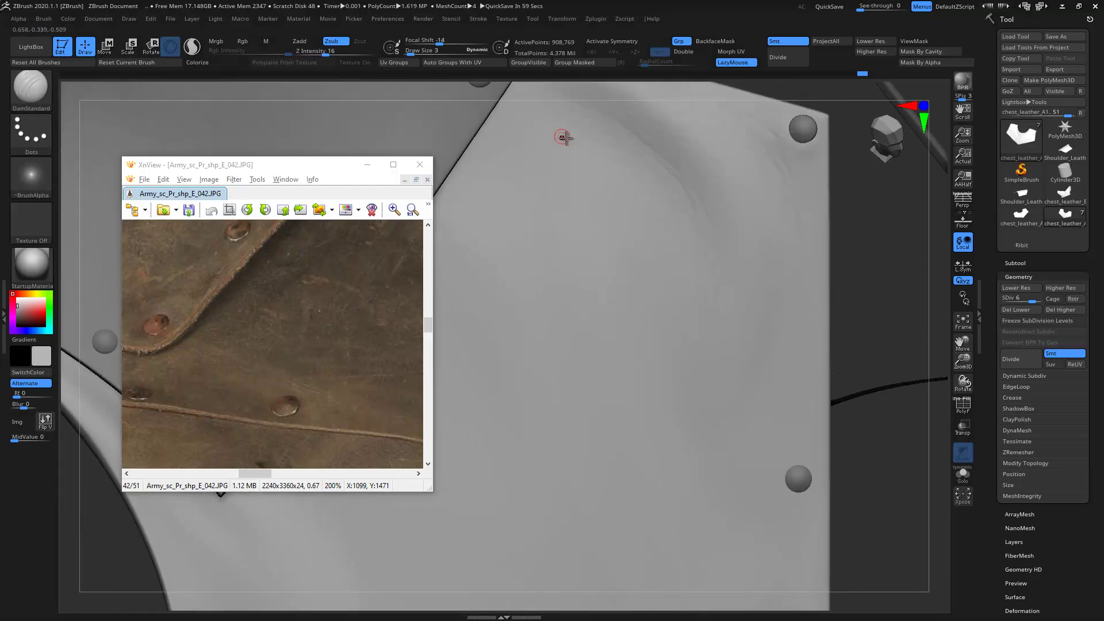
pyautogui.press('f')
pyautogui.moveTo(468, 136)
pyautogui.mouseDown()
pyautogui.moveTo(523, 192)
pyautogui.moveTo(697, 171)
pyautogui.moveTo(730, 195)
pyautogui.moveTo(759, 188)
pyautogui.moveTo(559, 198)
pyautogui.mouseUp()
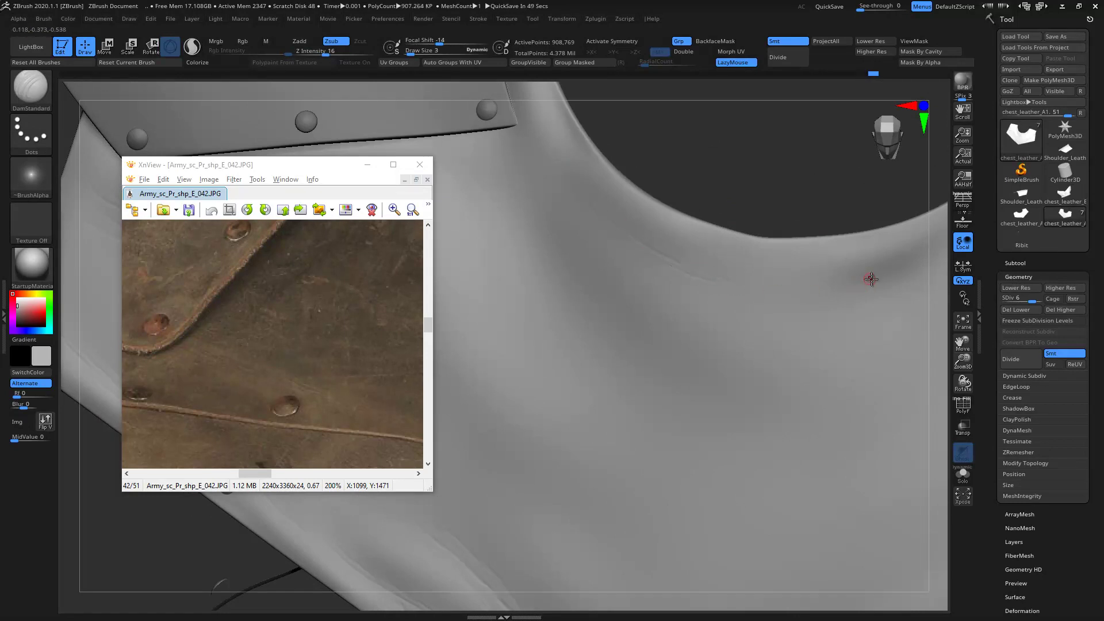
pyautogui.moveTo(906, 267)
pyautogui.mouseDown()
pyautogui.moveTo(558, 170)
pyautogui.moveTo(520, 219)
pyautogui.moveTo(609, 249)
pyautogui.moveTo(483, 208)
pyautogui.moveTo(828, 301)
pyautogui.moveTo(646, 217)
pyautogui.mouseUp()
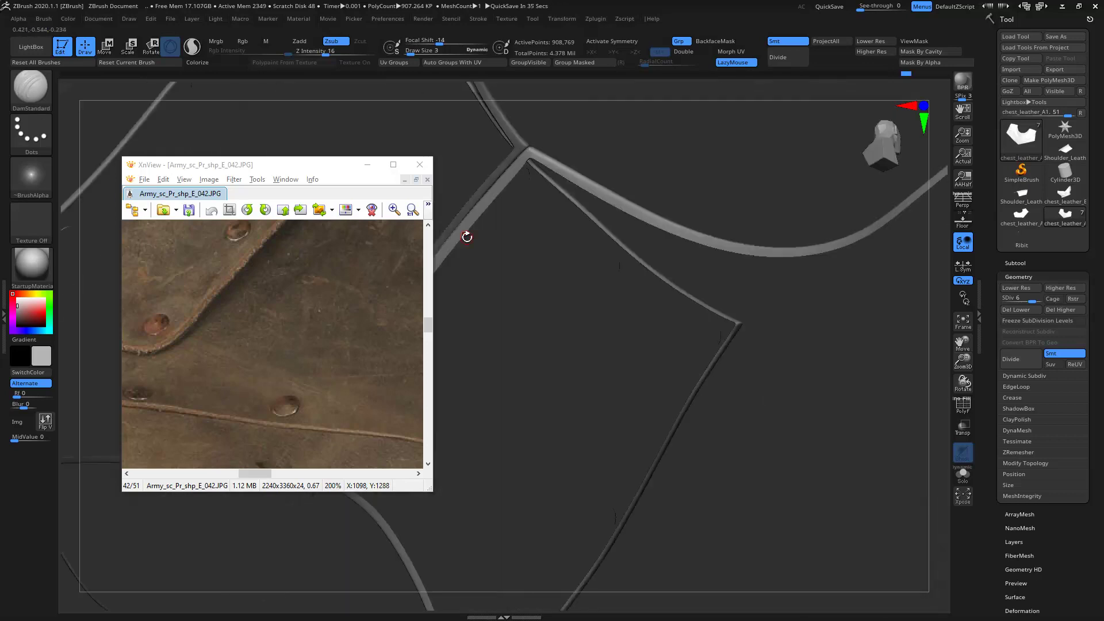
pyautogui.keyDown('ctrl'); pyautogui.moveTo(701, 326); pyautogui.dragTo(498, 253); pyautogui.keyUp('ctrl')
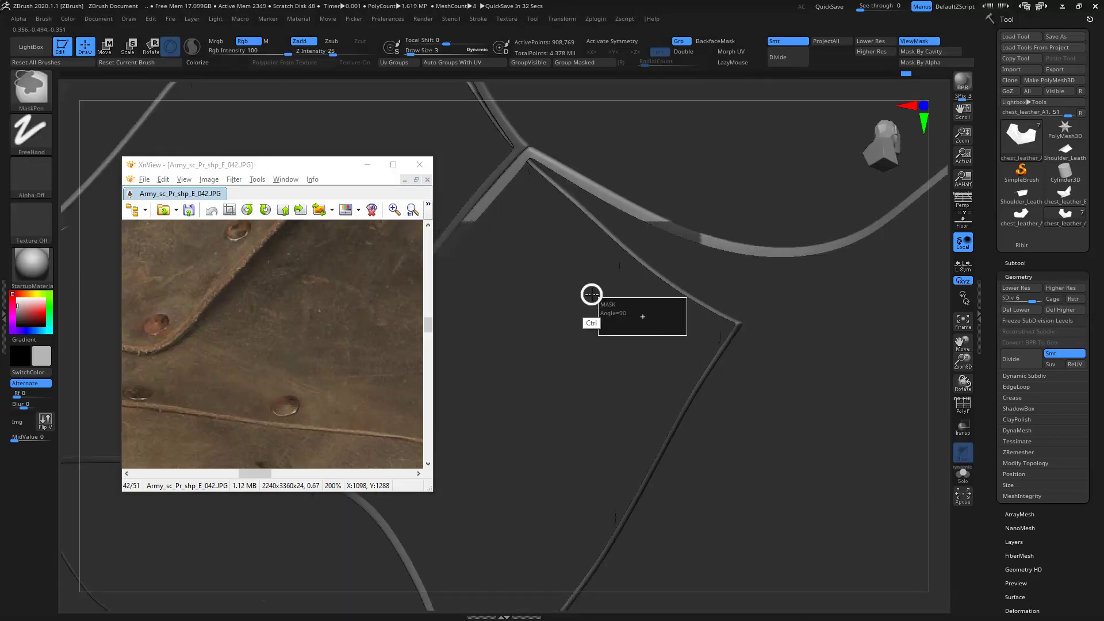
# - Frame the vest from the front and turn on Solo to show only the chest leather piece
pyautogui.hotkey('ctrl', 'z')
pyautogui.hotkey('ctrl', 'z')
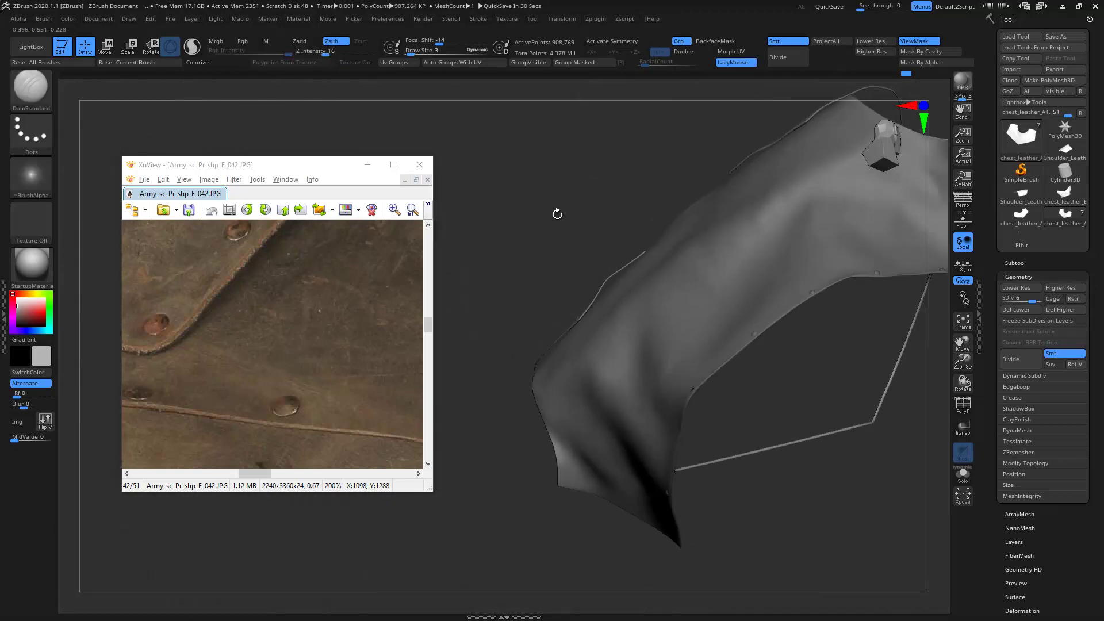
pyautogui.hotkey('ctrl', 'z')
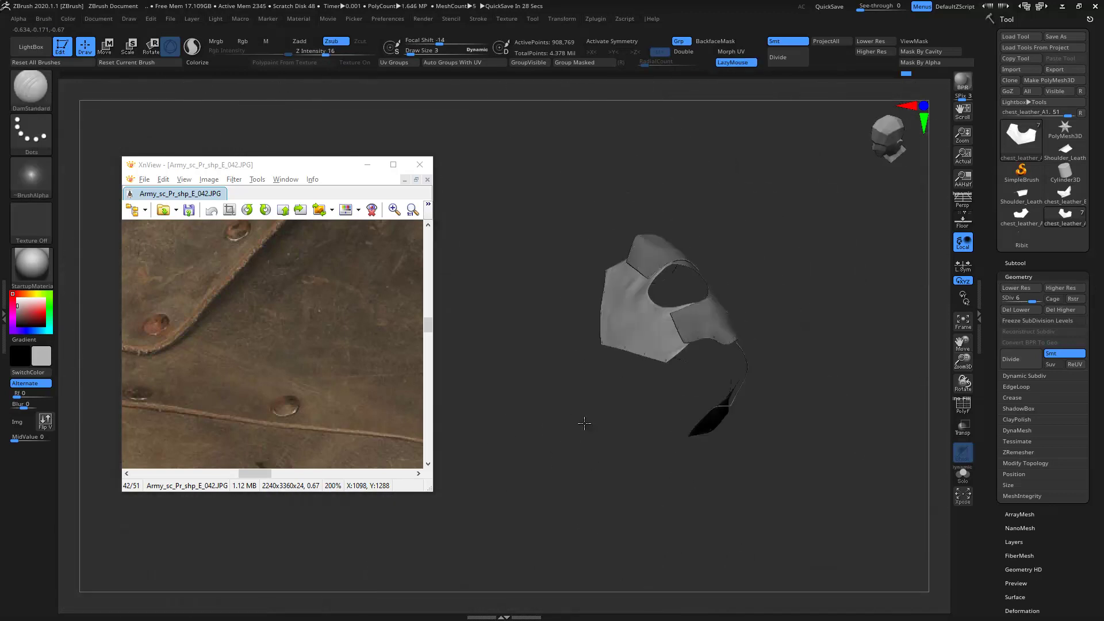
pyautogui.hotkey('ctrl', 'z')
pyautogui.hotkey('ctrl', 'z')
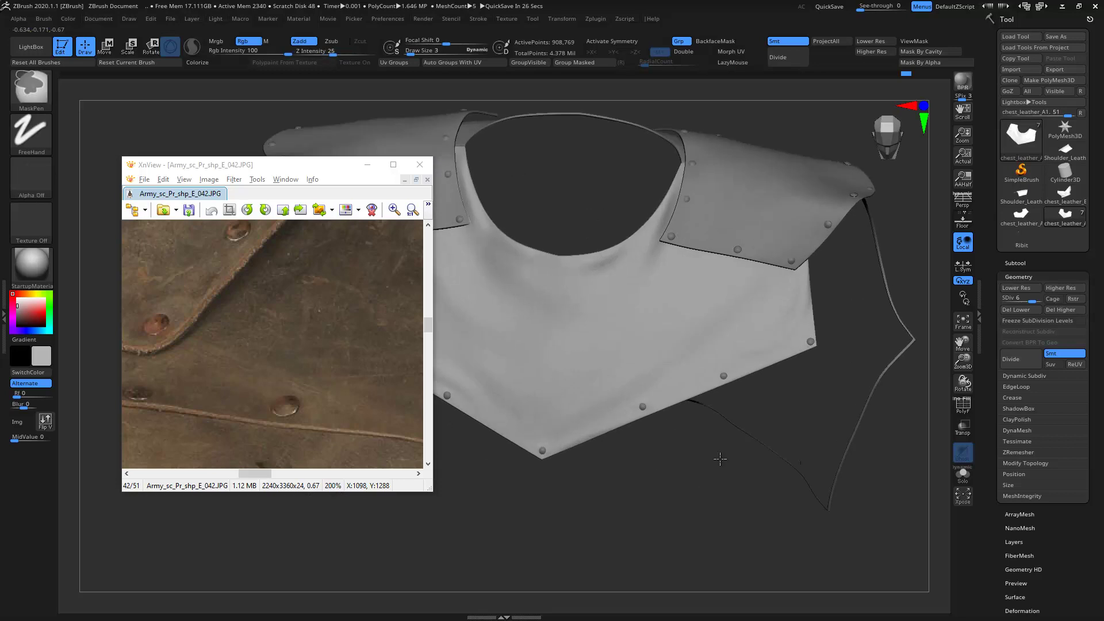
pyautogui.hotkey('ctrl', 'z')
pyautogui.hotkey('ctrl', 'z')
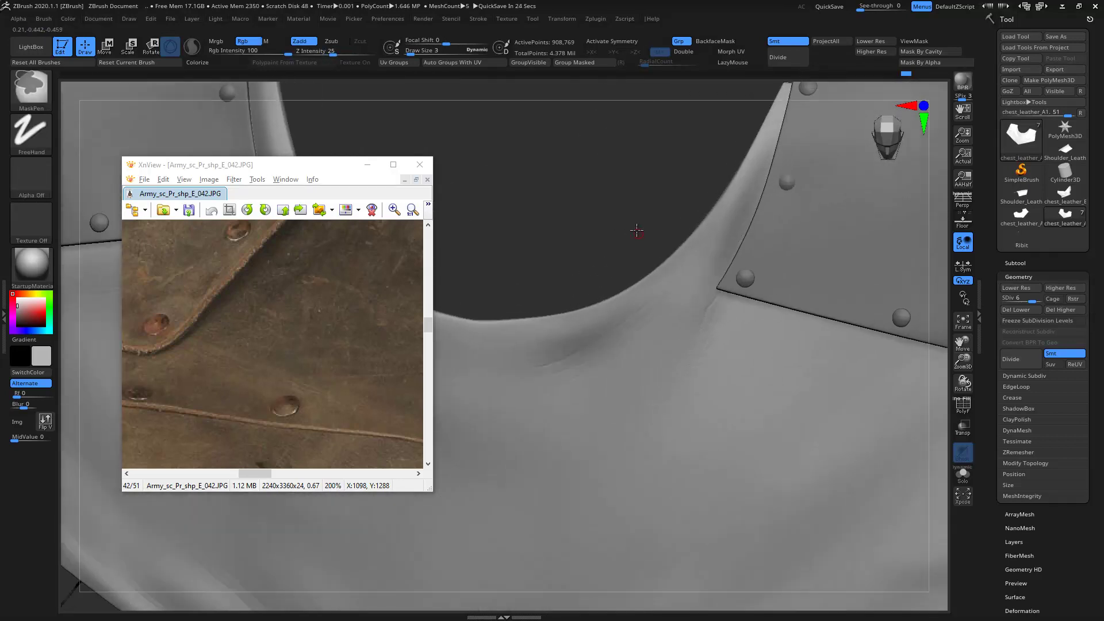
pyautogui.hotkey('ctrl', 'z')
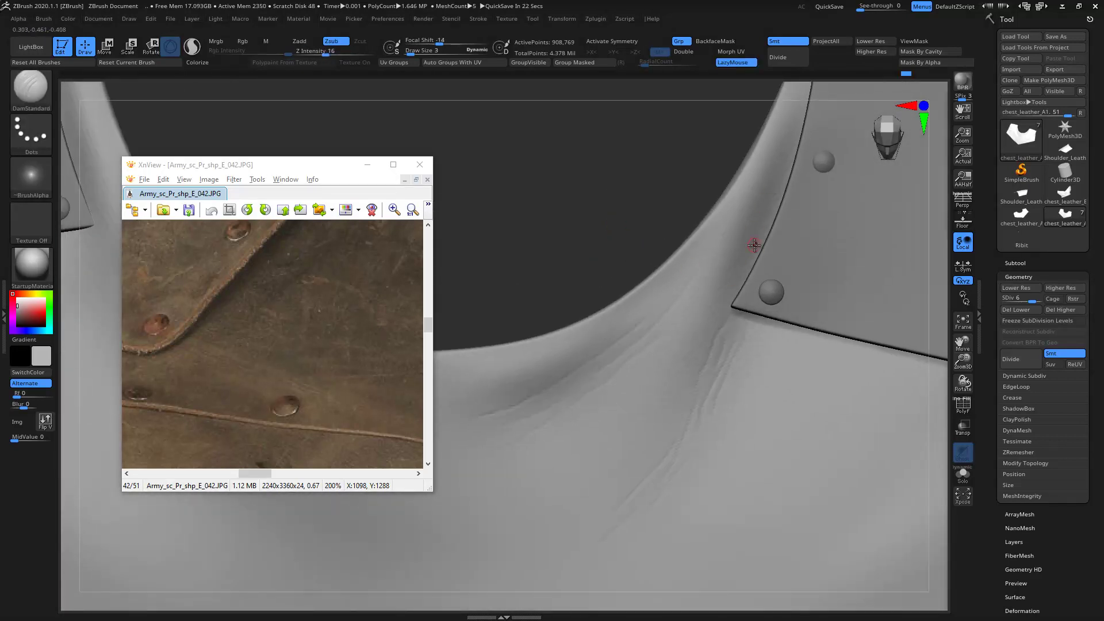
pyautogui.click(960, 480)
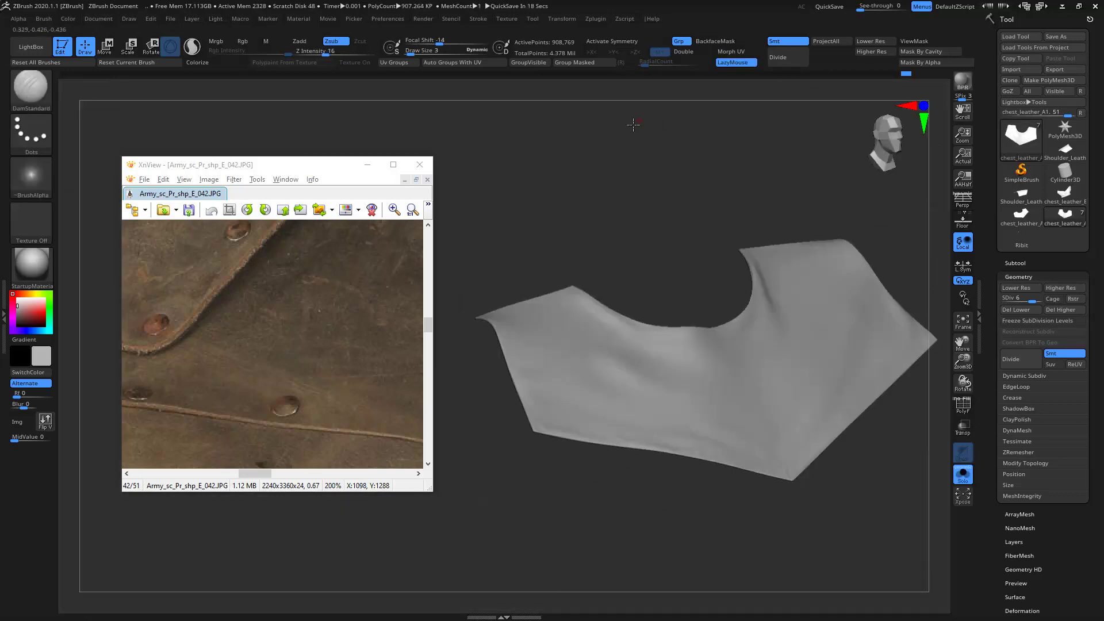
pyautogui.hotkey('ctrl', 'z')
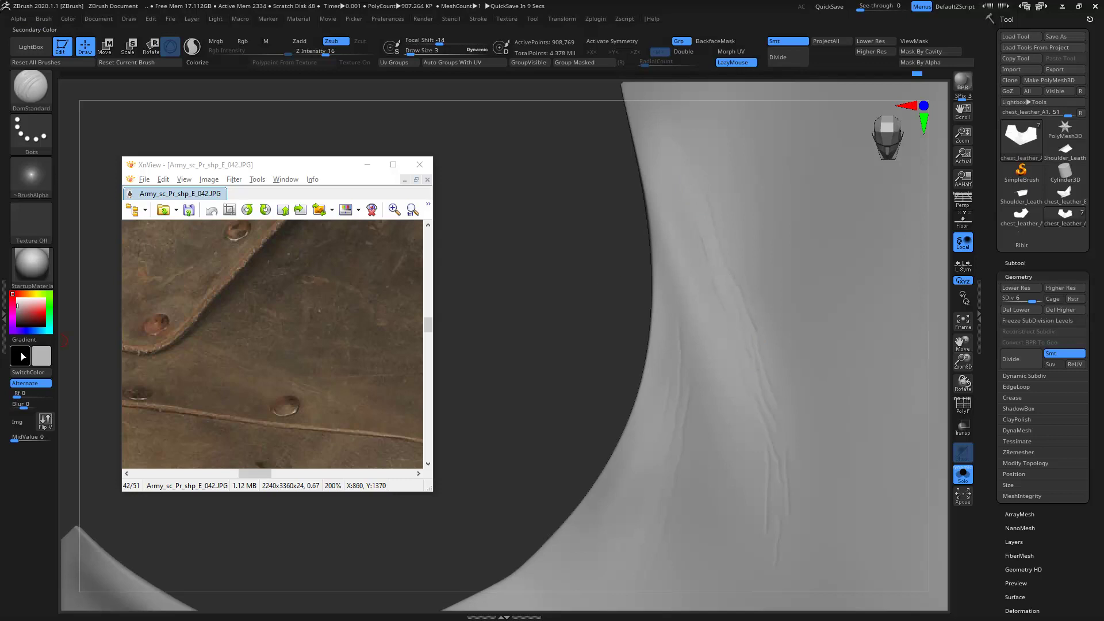
# - Set the secondary colour to a light pinkish grey and orbit around the isolated leather mesh
pyautogui.click(19, 309)
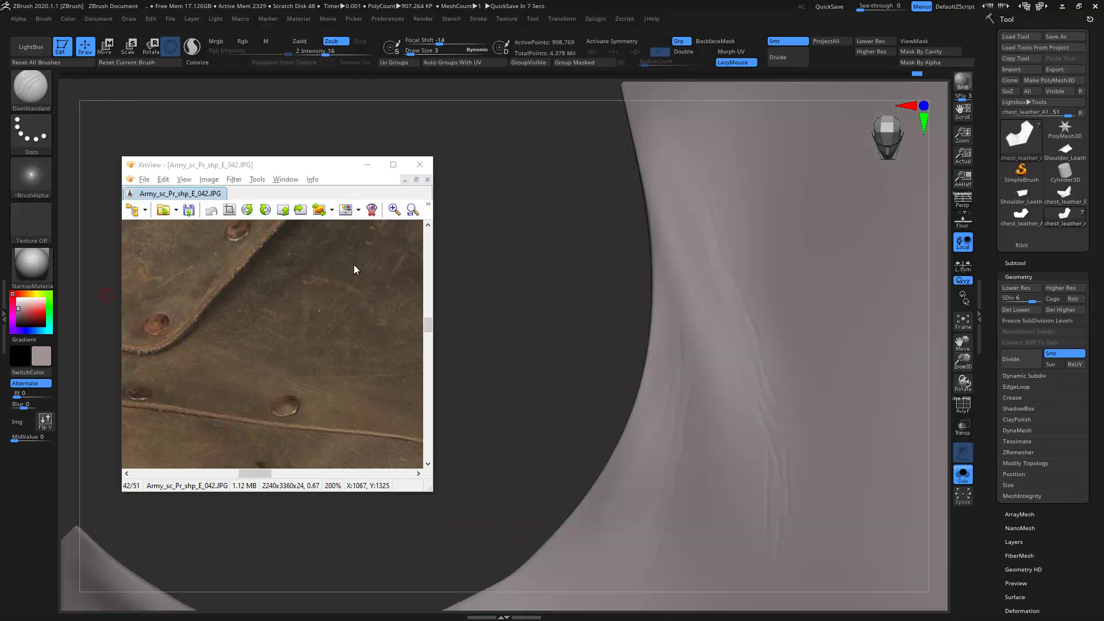
pyautogui.moveTo(19, 309); pyautogui.dragTo(25, 303)
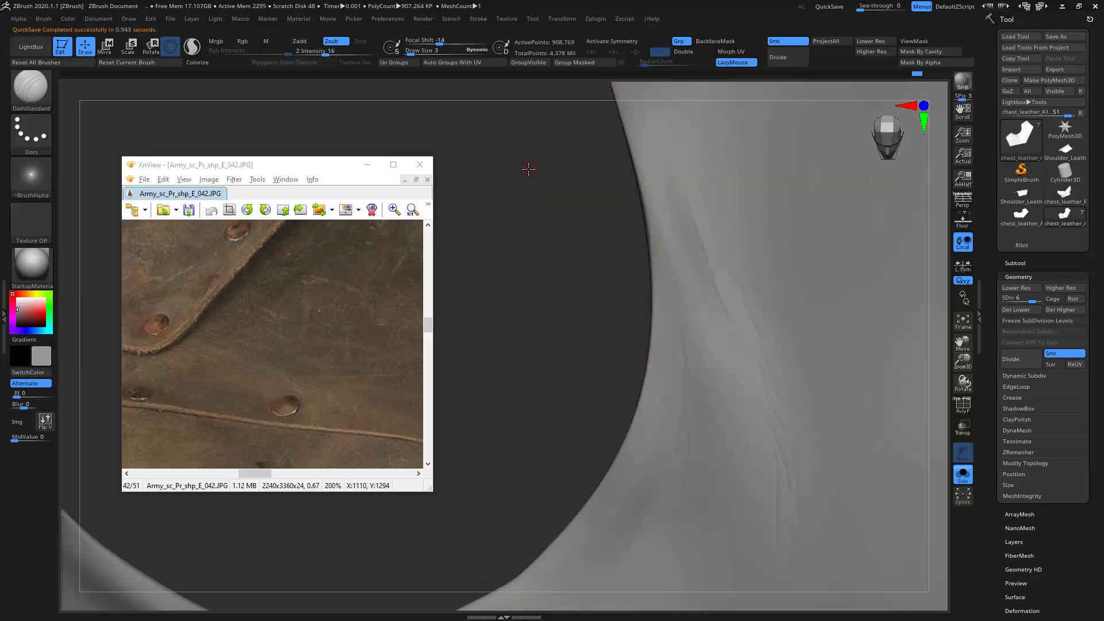
pyautogui.moveTo(537, 159); pyautogui.dragTo(603, 124)
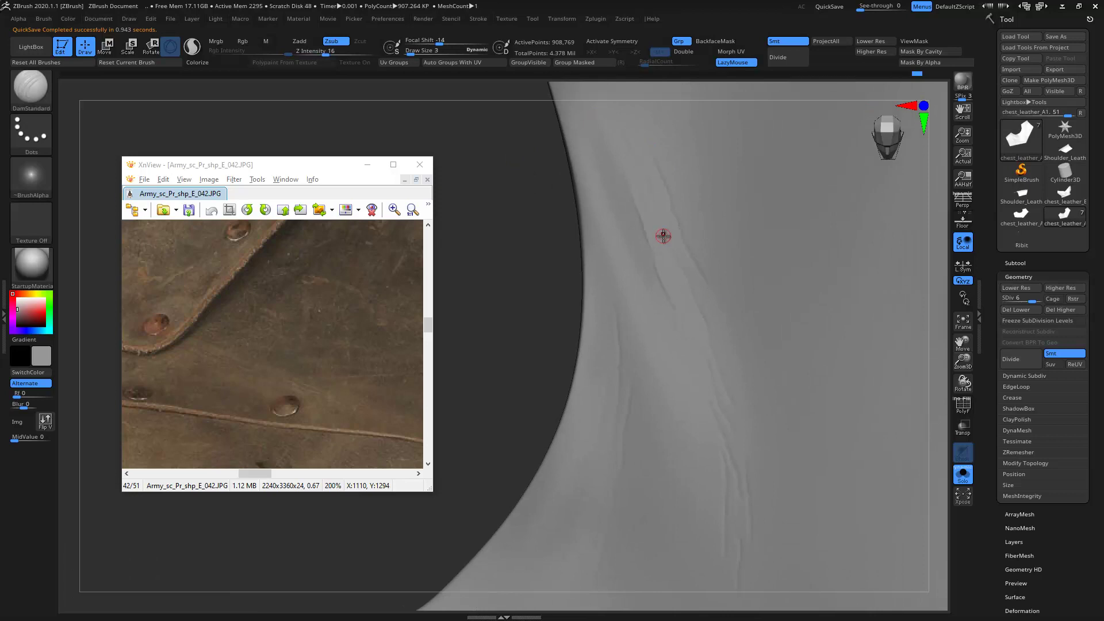
pyautogui.moveTo(481, 259); pyautogui.dragTo(665, 267)
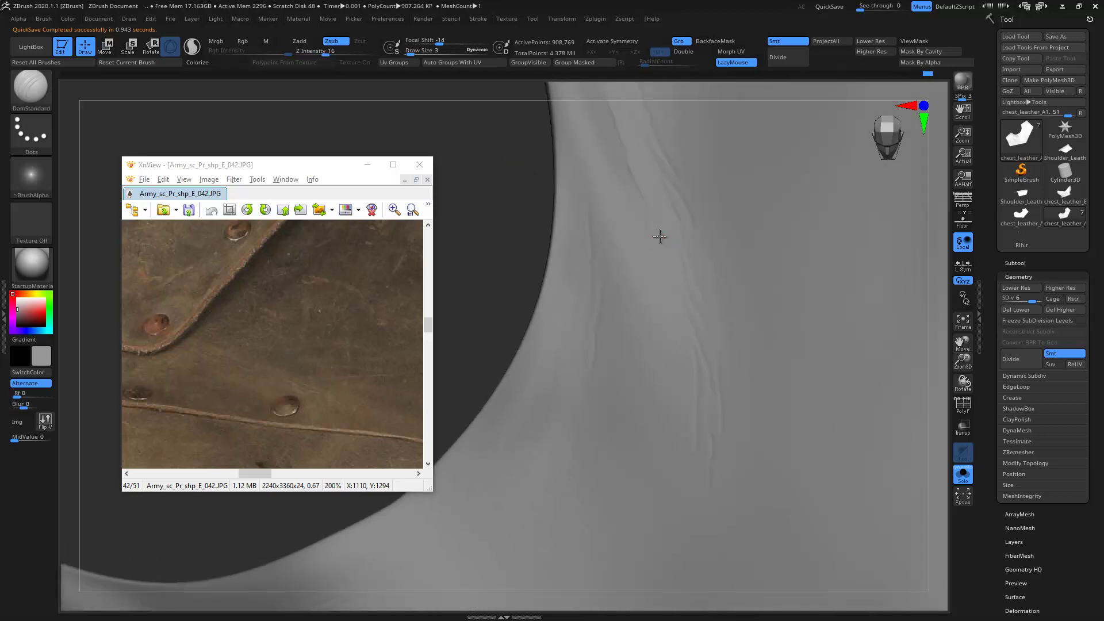
pyautogui.moveTo(478, 217); pyautogui.dragTo(678, 242)
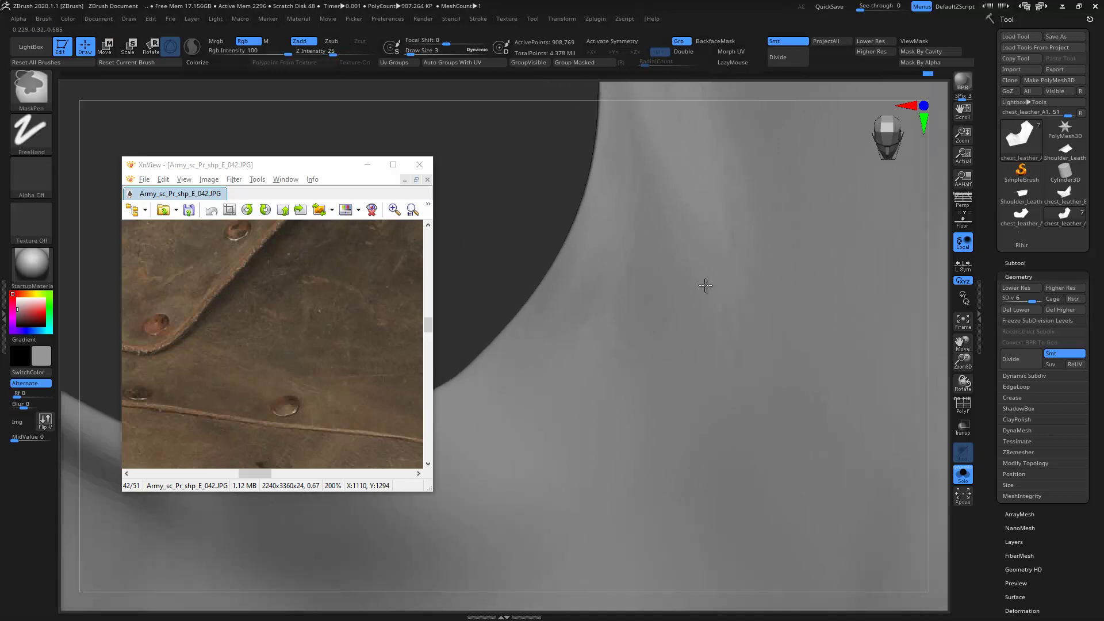
pyautogui.press('f')
pyautogui.moveTo(557, 185)
pyautogui.mouseDown()
pyautogui.moveTo(493, 168)
pyautogui.moveTo(523, 140)
pyautogui.moveTo(590, 180)
pyautogui.moveTo(512, 180)
pyautogui.moveTo(506, 156)
pyautogui.moveTo(661, 190)
pyautogui.moveTo(628, 184)
pyautogui.mouseUp()
pyautogui.press('f')
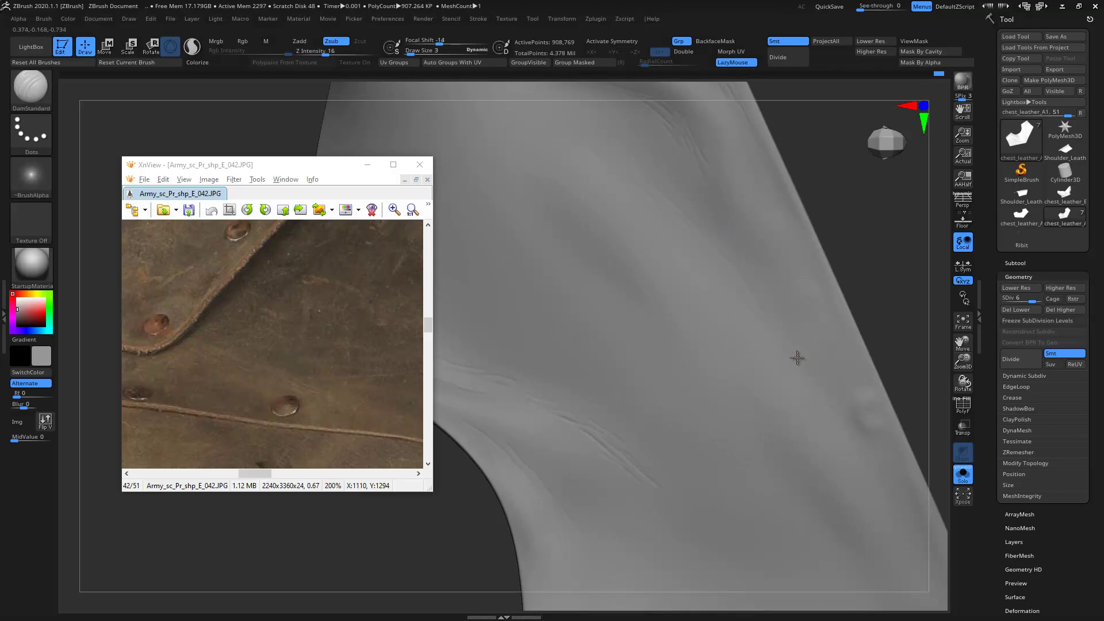
# - Deepen the crease along the diagonal fold with two DamStandard strokes
pyautogui.scroll(2, 685, 209)
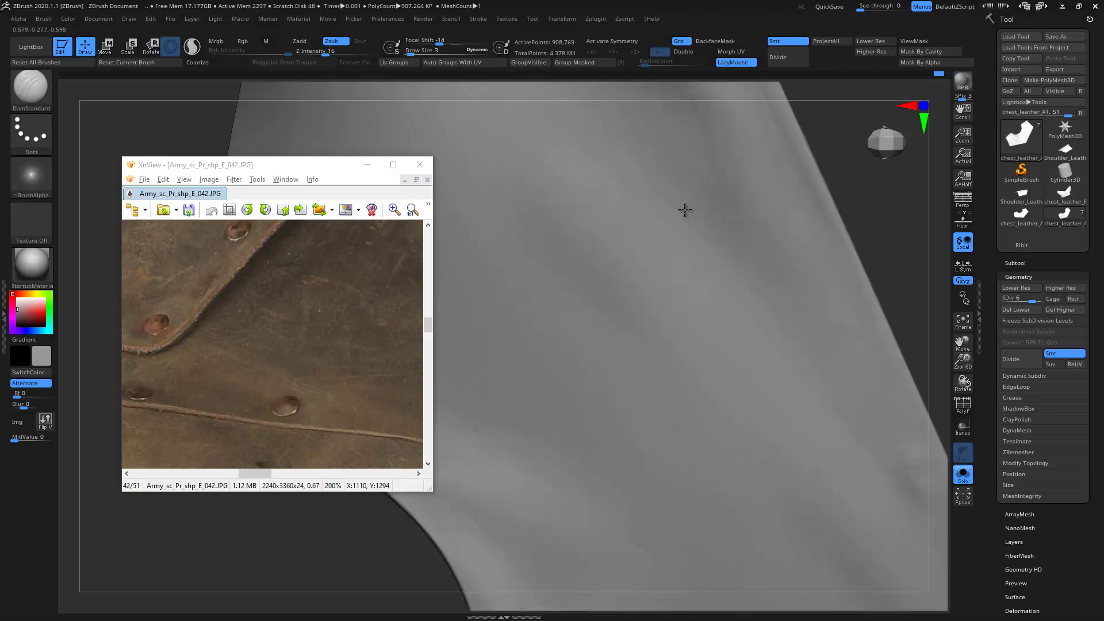
pyautogui.scroll(3, 673, 197)
pyautogui.moveTo(704, 228); pyautogui.dragTo(801, 302)
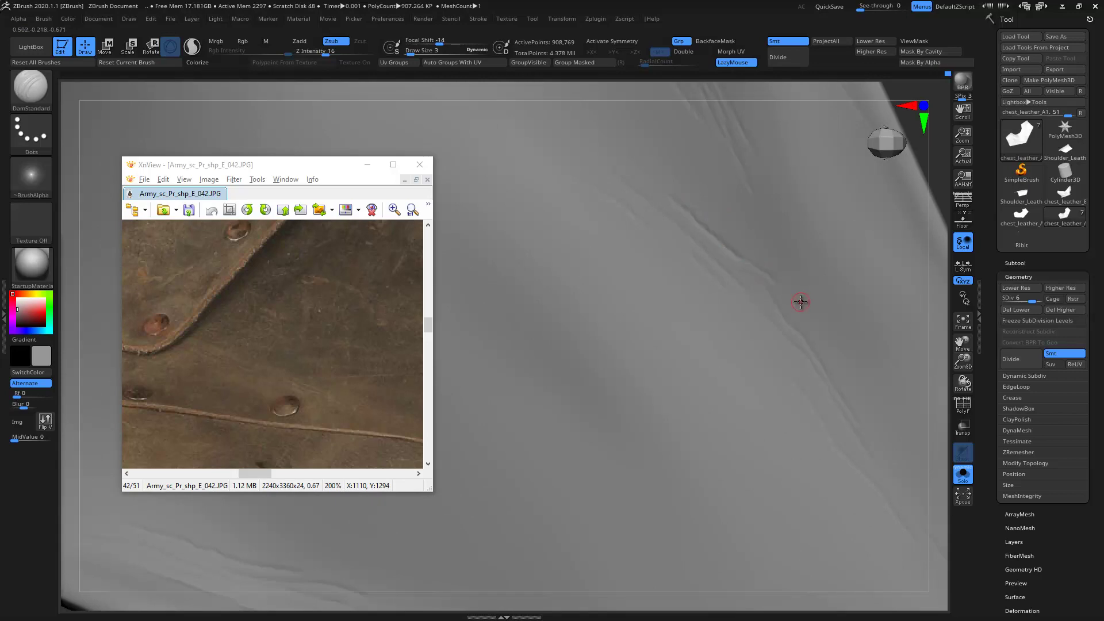
pyautogui.moveTo(663, 193)
pyautogui.mouseDown()
pyautogui.moveTo(715, 260)
pyautogui.moveTo(779, 308)
pyautogui.mouseUp()
pyautogui.press('f')
pyautogui.moveTo(850, 202)
pyautogui.keyDown('alt'); pyautogui.mouseDown()
pyautogui.moveTo(717, 323)
pyautogui.moveTo(690, 218)
pyautogui.mouseUp(); pyautogui.keyUp('alt')
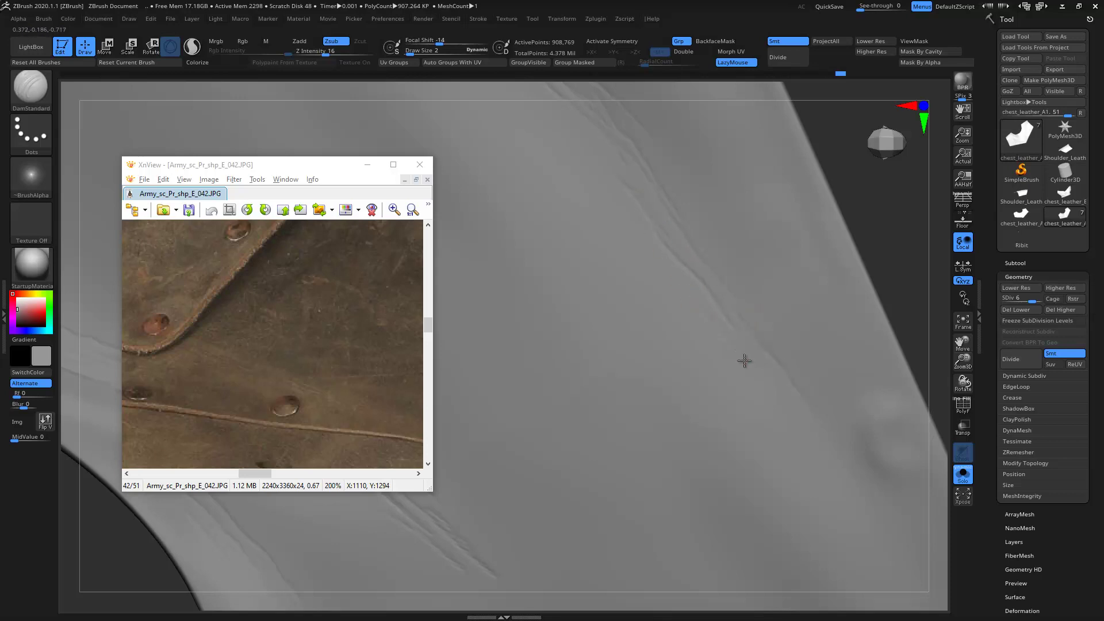
# - Add more faint diagonal wrinkle strokes across the panel's broad flat area
pyautogui.press('f')
pyautogui.moveTo(752, 190)
pyautogui.mouseDown()
pyautogui.moveTo(836, 262)
pyautogui.moveTo(695, 281)
pyautogui.moveTo(767, 298)
pyautogui.moveTo(873, 247)
pyautogui.moveTo(604, 207)
pyautogui.mouseUp()
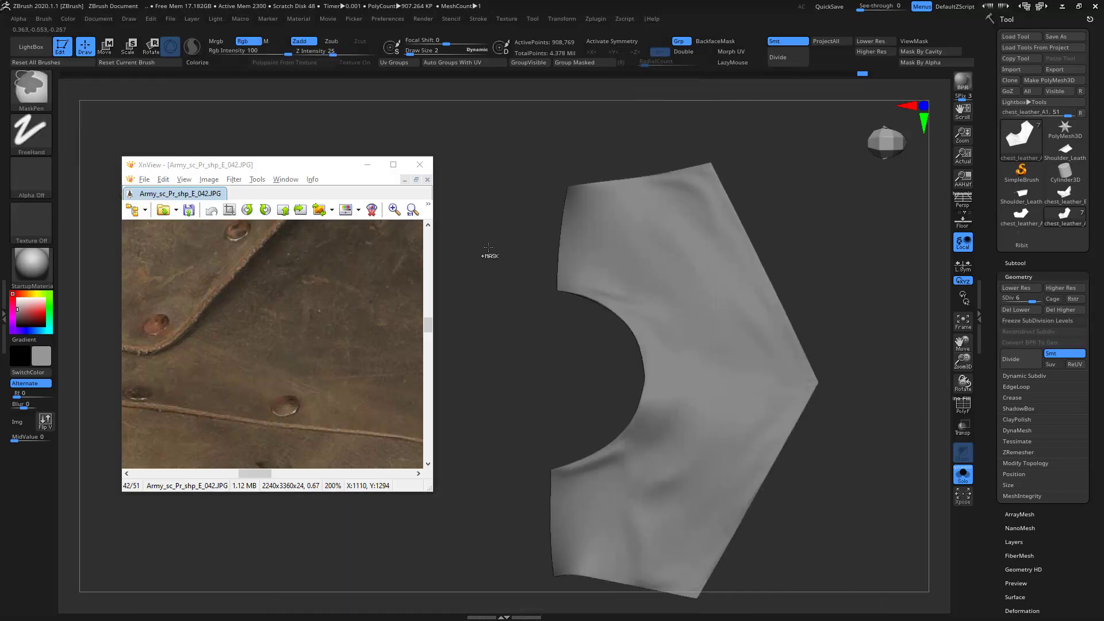
pyautogui.press('f')
pyautogui.moveTo(488, 254)
pyautogui.mouseDown()
pyautogui.moveTo(846, 260)
pyautogui.moveTo(823, 289)
pyautogui.mouseUp()
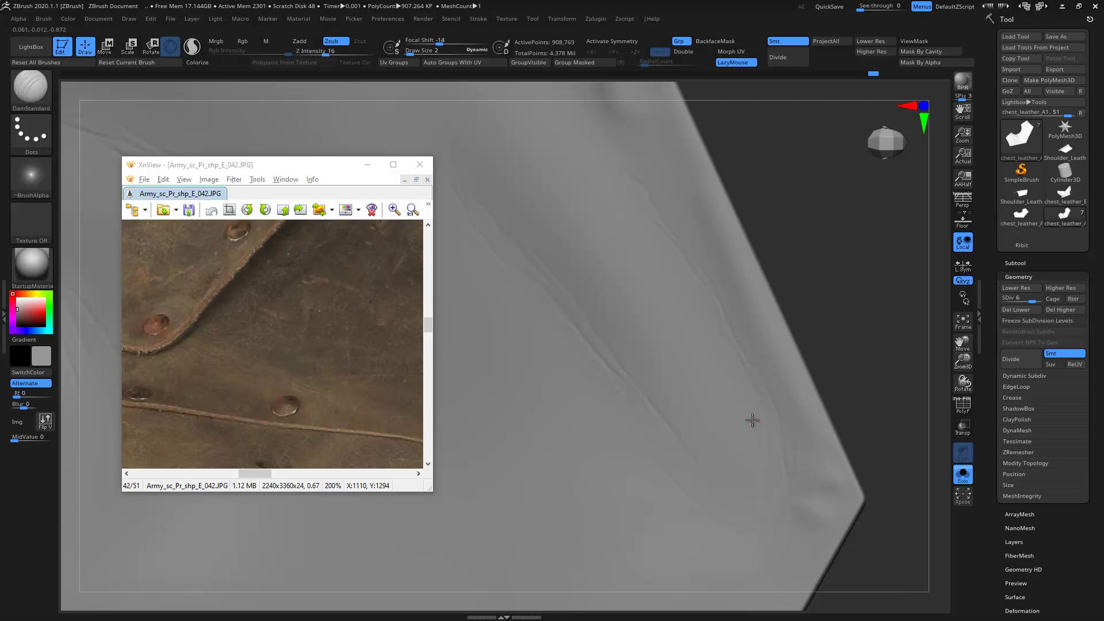
pyautogui.moveTo(801, 347); pyautogui.dragTo(811, 320)
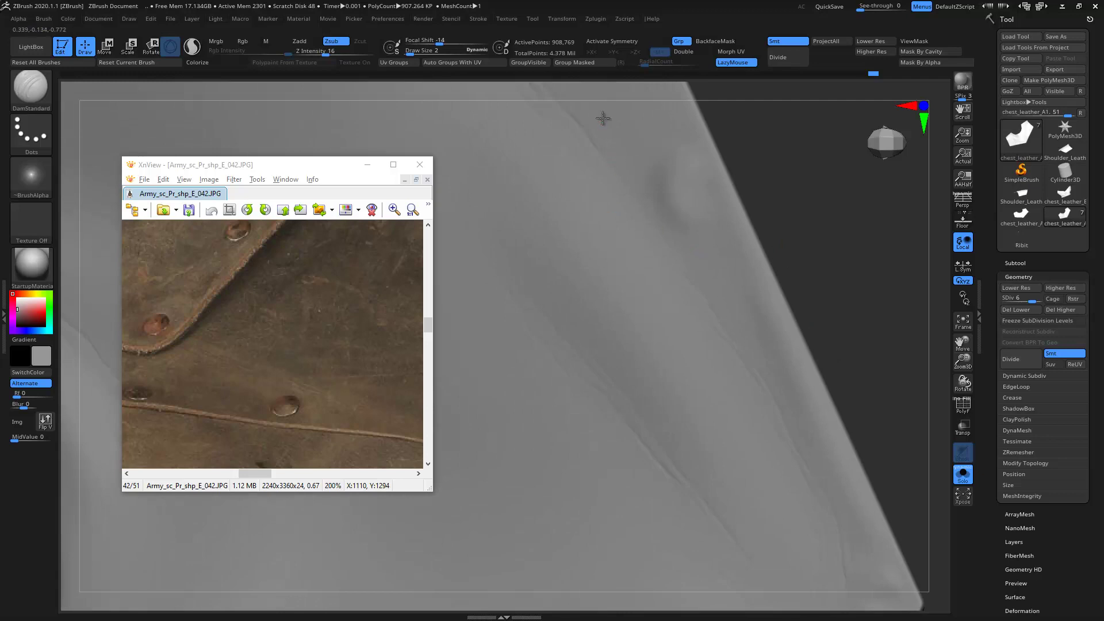
pyautogui.moveTo(651, 204); pyautogui.dragTo(713, 285)
pyautogui.moveTo(654, 235); pyautogui.dragTo(709, 324)
pyautogui.moveTo(711, 303); pyautogui.dragTo(794, 451)
pyautogui.moveTo(796, 333)
pyautogui.mouseDown(button='right')
pyautogui.moveTo(690, 217)
pyautogui.moveTo(846, 346)
pyautogui.moveTo(826, 476)
pyautogui.moveTo(711, 558)
pyautogui.moveTo(742, 495)
pyautogui.moveTo(661, 370)
pyautogui.moveTo(530, 434)
pyautogui.moveTo(644, 479)
pyautogui.moveTo(631, 547)
pyautogui.mouseUp(button='right')
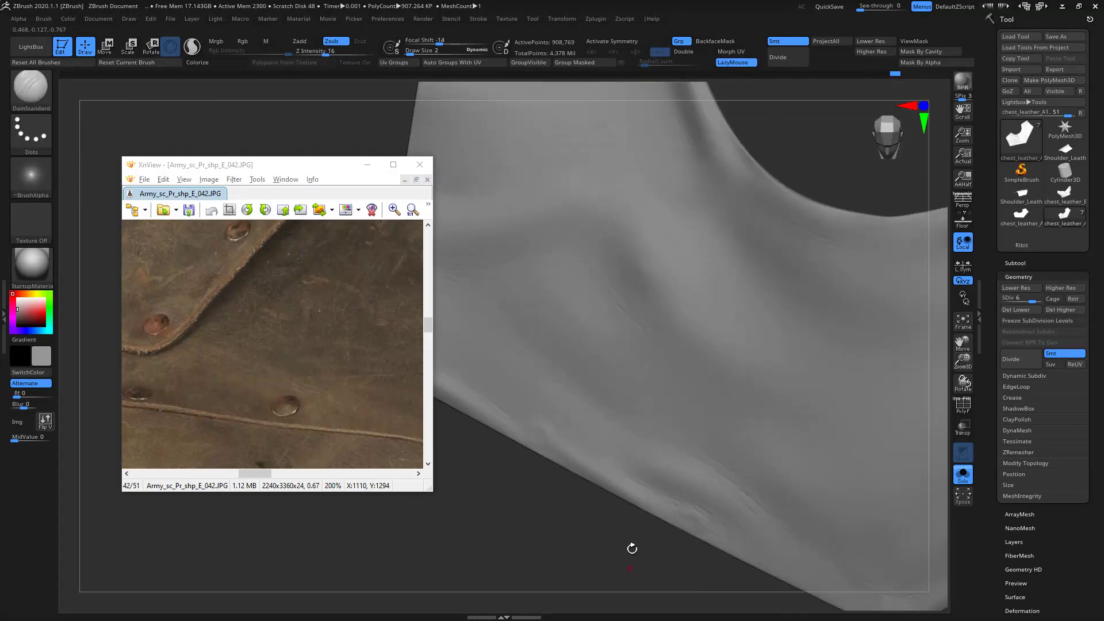
# - Orbit closely around the isolated leather surface to inspect it from several angles
pyautogui.moveTo(754, 172)
pyautogui.mouseDown(button='right')
pyautogui.moveTo(806, 221)
pyautogui.moveTo(642, 156)
pyautogui.mouseUp(button='right')
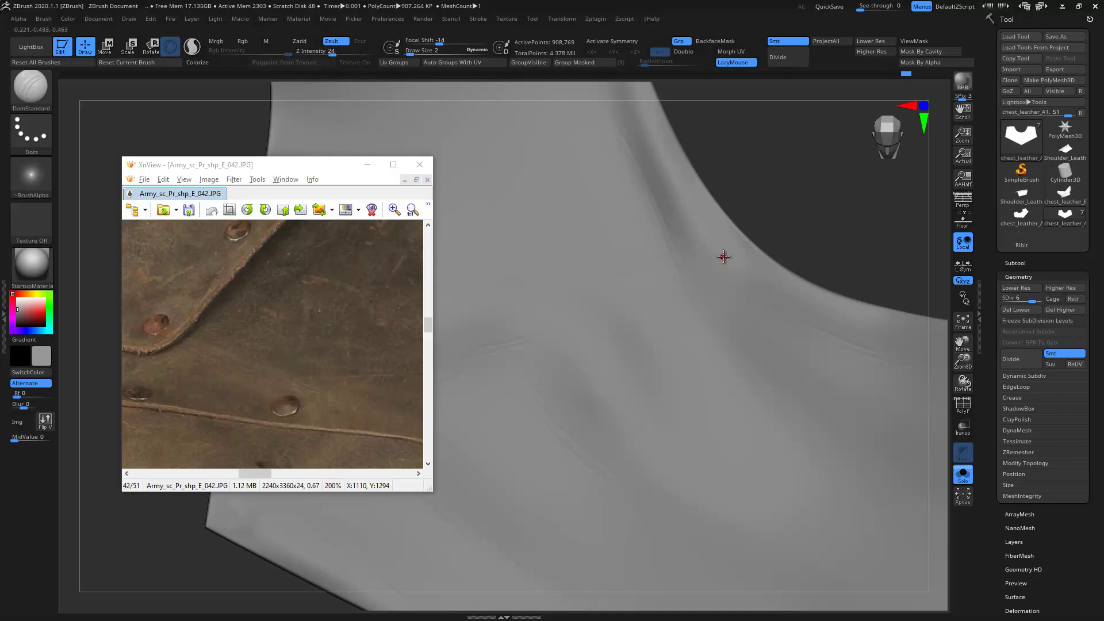
pyautogui.moveTo(723, 257); pyautogui.dragTo(727, 139, button='right')
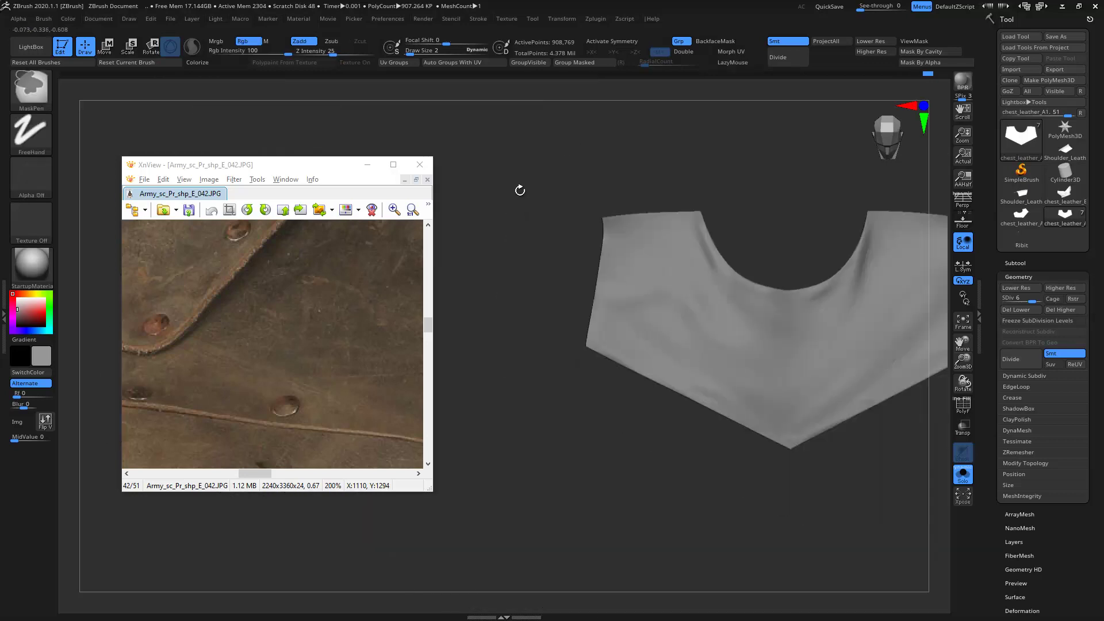
pyautogui.moveTo(721, 310)
pyautogui.mouseDown(button='right')
pyautogui.moveTo(584, 336)
pyautogui.moveTo(714, 310)
pyautogui.mouseUp(button='right')
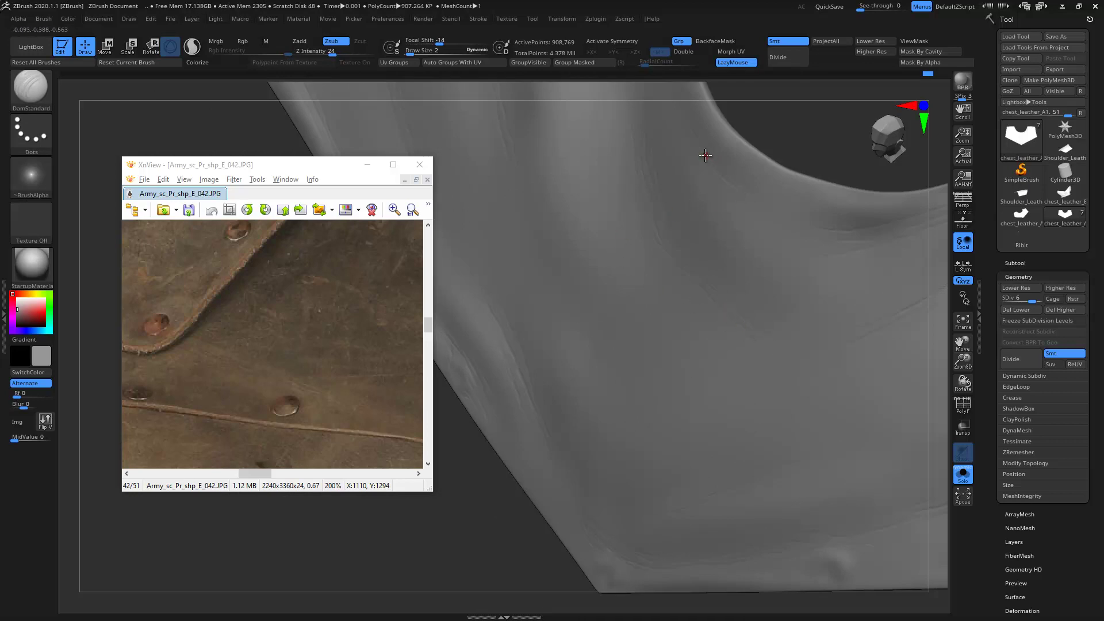
pyautogui.moveTo(752, 201)
pyautogui.mouseDown(button='right')
pyautogui.moveTo(762, 380)
pyautogui.moveTo(733, 284)
pyautogui.moveTo(621, 234)
pyautogui.mouseUp(button='right')
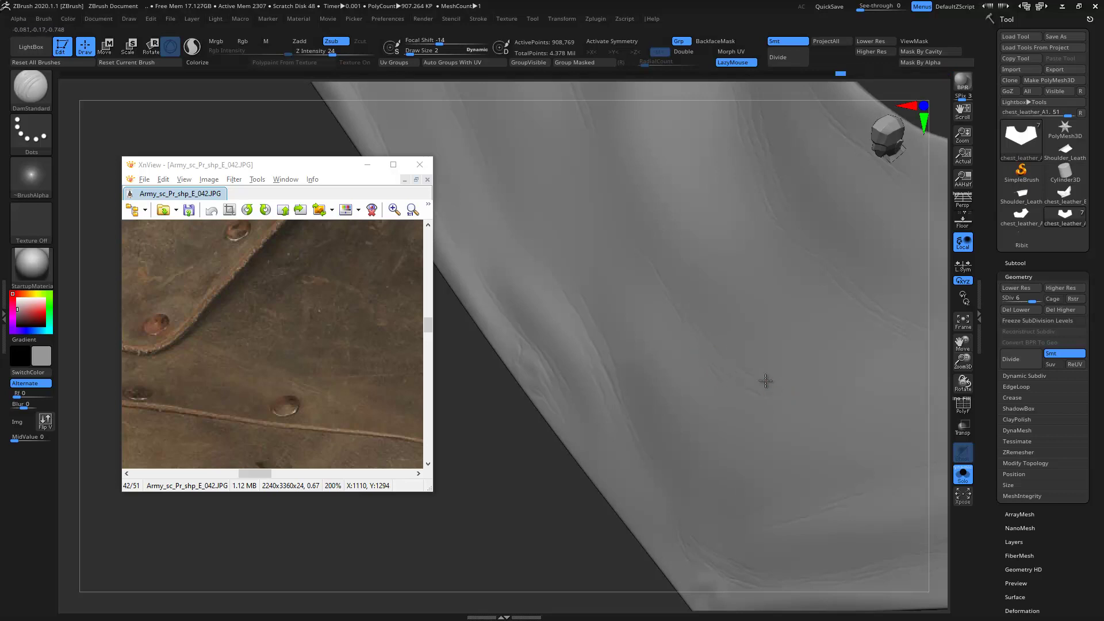
pyautogui.moveTo(754, 344)
pyautogui.mouseDown(button='right')
pyautogui.moveTo(525, 295)
pyautogui.moveTo(618, 533)
pyautogui.moveTo(623, 481)
pyautogui.moveTo(609, 493)
pyautogui.moveTo(505, 428)
pyautogui.moveTo(635, 387)
pyautogui.moveTo(545, 320)
pyautogui.moveTo(586, 279)
pyautogui.moveTo(566, 207)
pyautogui.mouseUp(button='right')
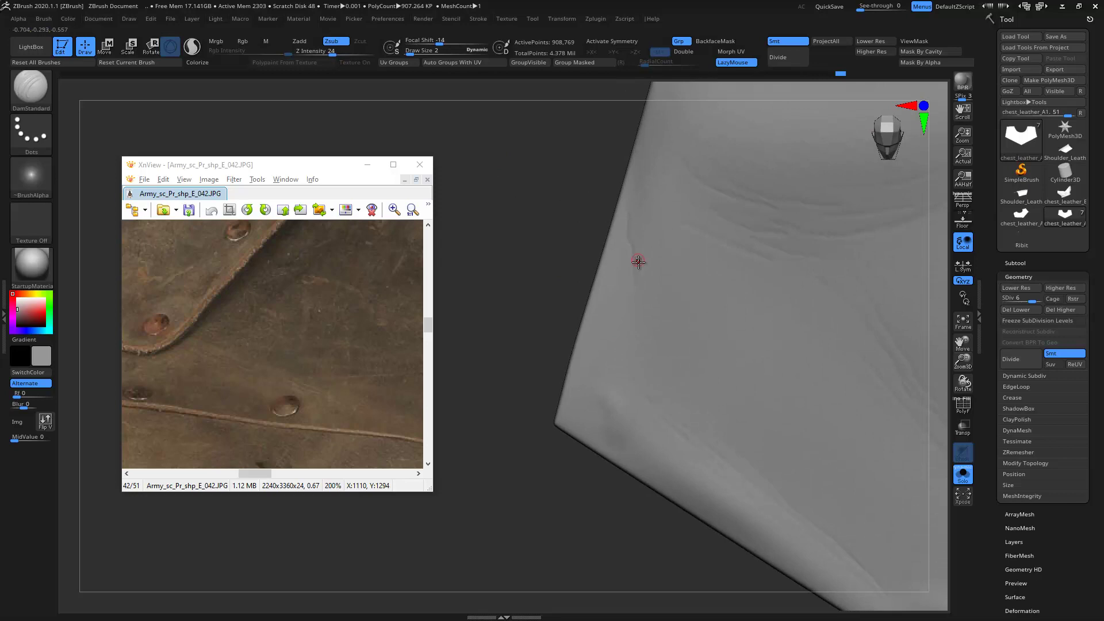
pyautogui.moveTo(643, 375); pyautogui.dragTo(676, 390)
pyautogui.moveTo(493, 207)
pyautogui.mouseDown()
pyautogui.moveTo(535, 249)
pyautogui.moveTo(572, 221)
pyautogui.moveTo(526, 278)
pyautogui.moveTo(496, 235)
pyautogui.moveTo(653, 284)
pyautogui.mouseUp()
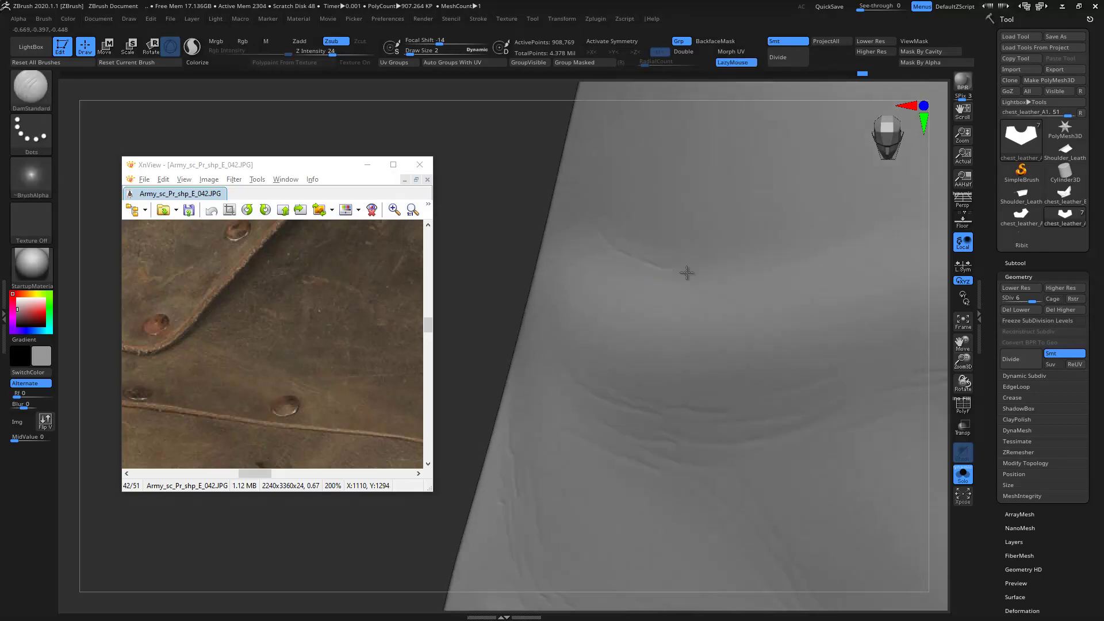
# - Carve a crease groove across the fold, then turn Solo off to show all armour pieces
pyautogui.click(963, 475)
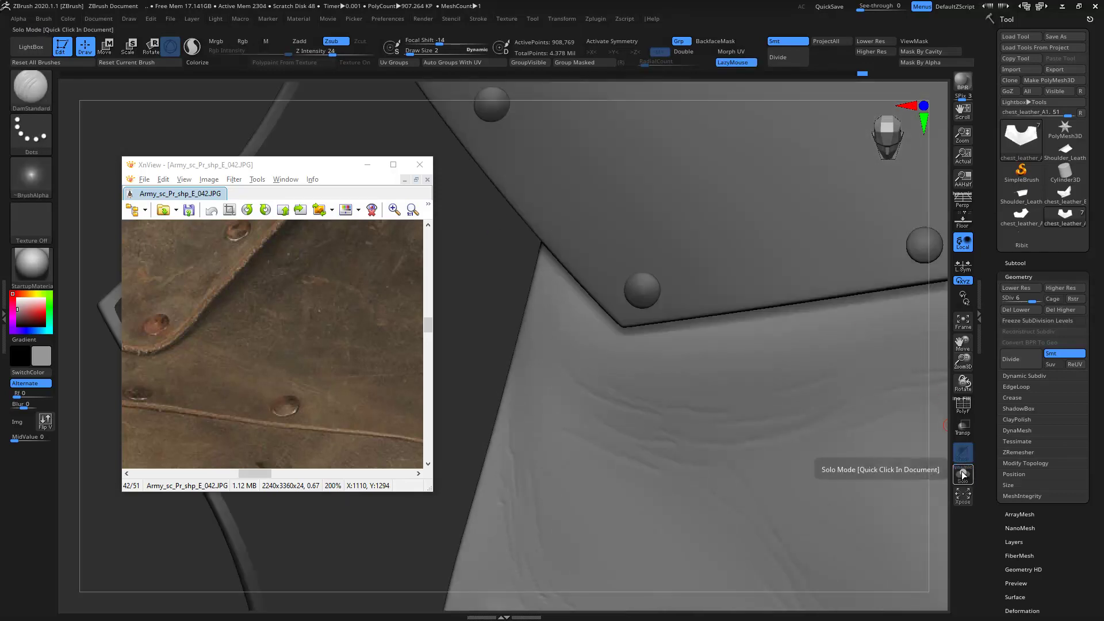
pyautogui.click(963, 475)
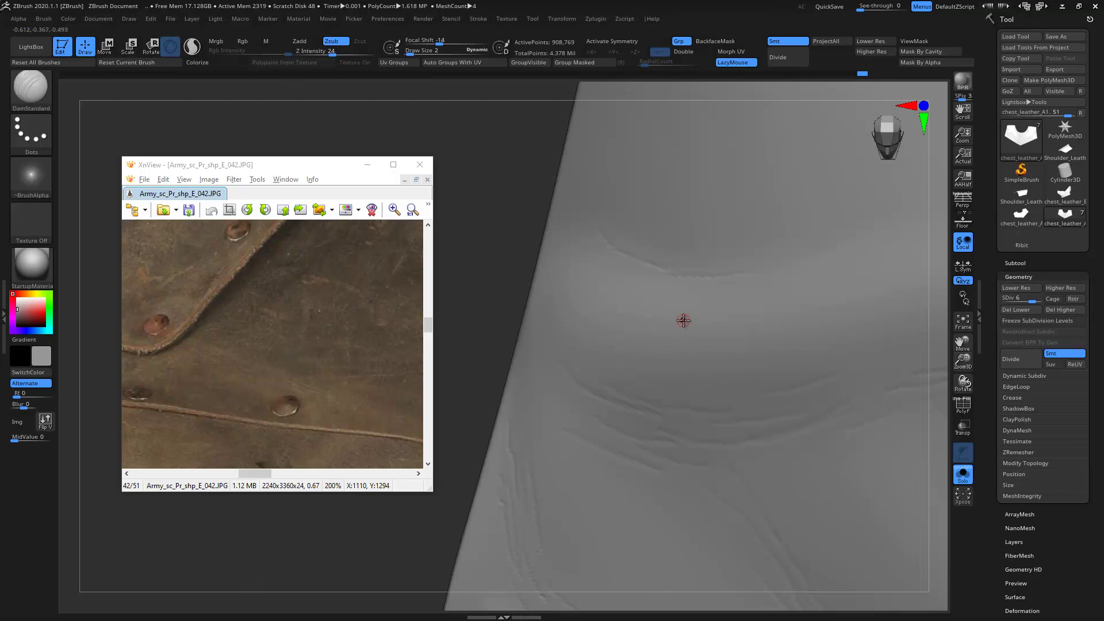
pyautogui.moveTo(656, 332); pyautogui.dragTo(734, 333)
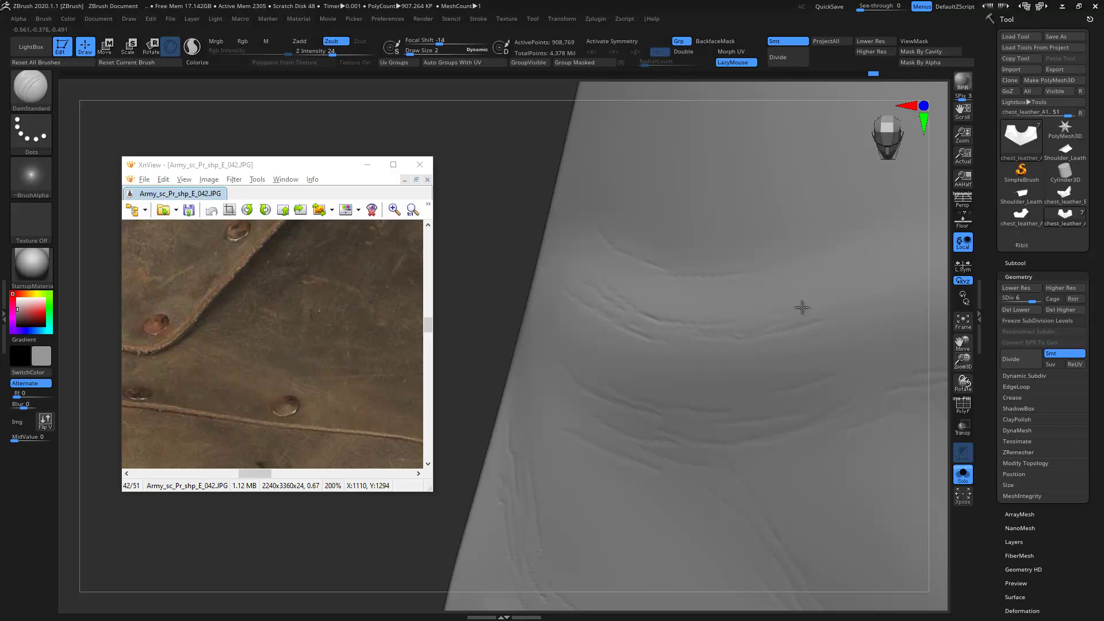
pyautogui.press('f')
pyautogui.moveTo(601, 264)
pyautogui.mouseDown()
pyautogui.moveTo(515, 261)
pyautogui.moveTo(697, 343)
pyautogui.mouseUp()
pyautogui.scroll(5, 884, 418)
pyautogui.hotkey('shift', 'alt', 's')
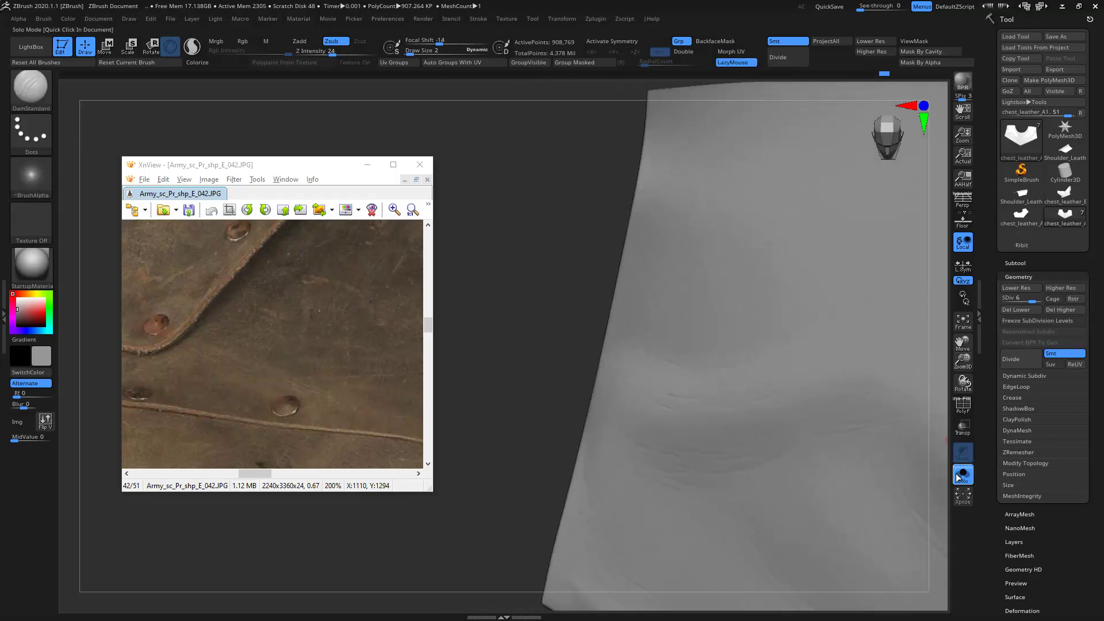
pyautogui.moveTo(677, 402)
pyautogui.mouseDown()
pyautogui.moveTo(489, 271)
pyautogui.moveTo(891, 390)
pyautogui.mouseUp()
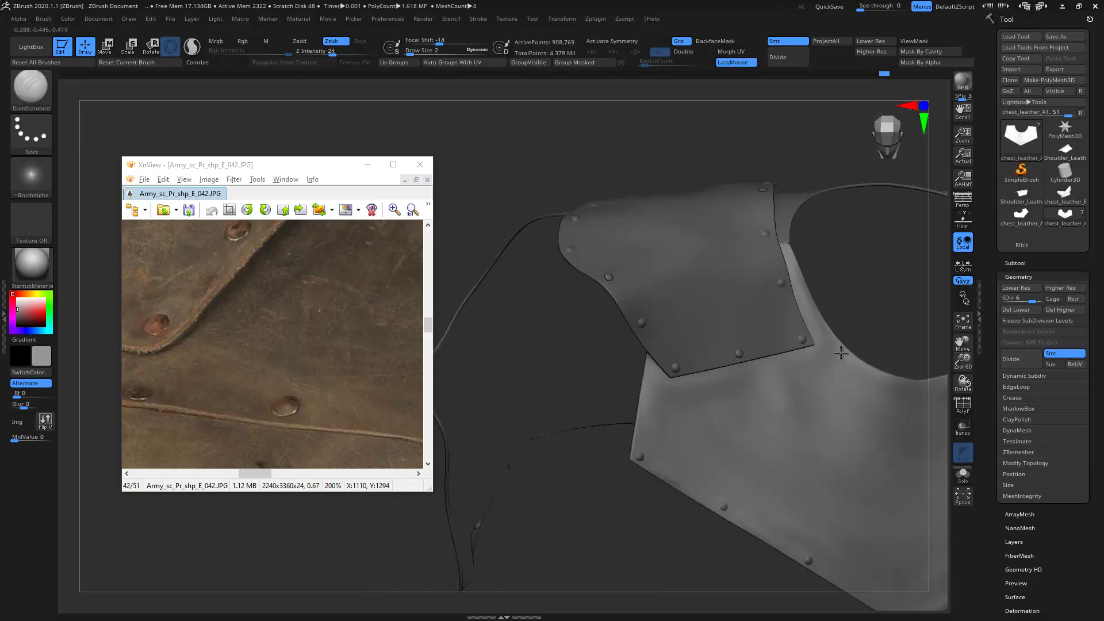
# - Close in on the riveted seam and set up a smaller DamStandard brush at Draw Size 4
pyautogui.moveTo(917, 574)
pyautogui.mouseDown()
pyautogui.moveTo(689, 222)
pyautogui.moveTo(873, 370)
pyautogui.moveTo(771, 305)
pyautogui.moveTo(796, 318)
pyautogui.mouseUp()
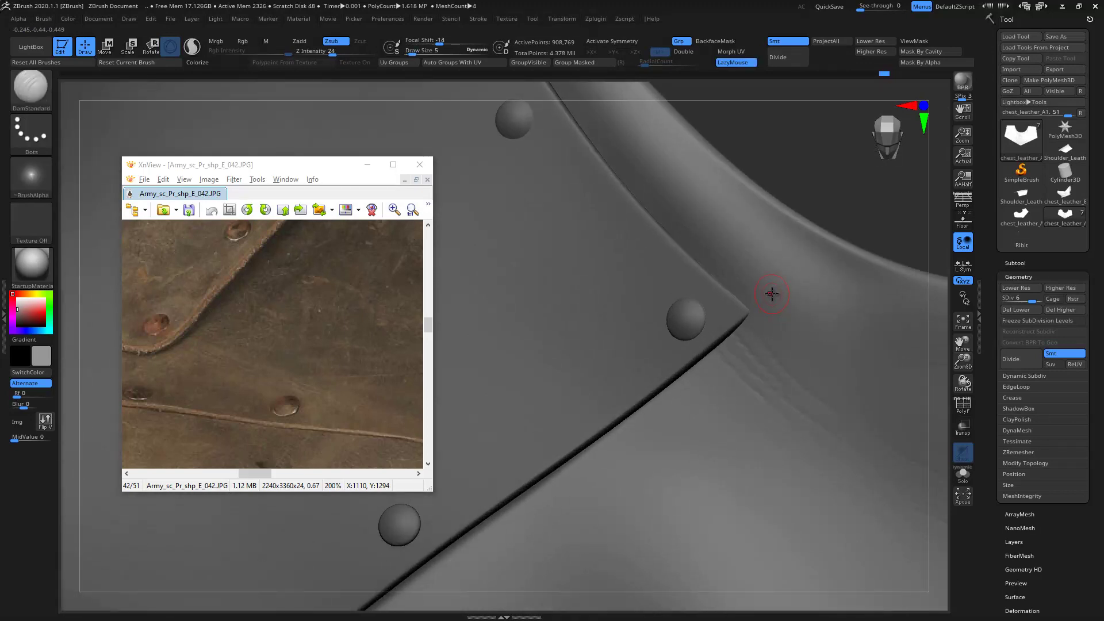
pyautogui.press('b')
pyautogui.press('s')
pyautogui.press('t')
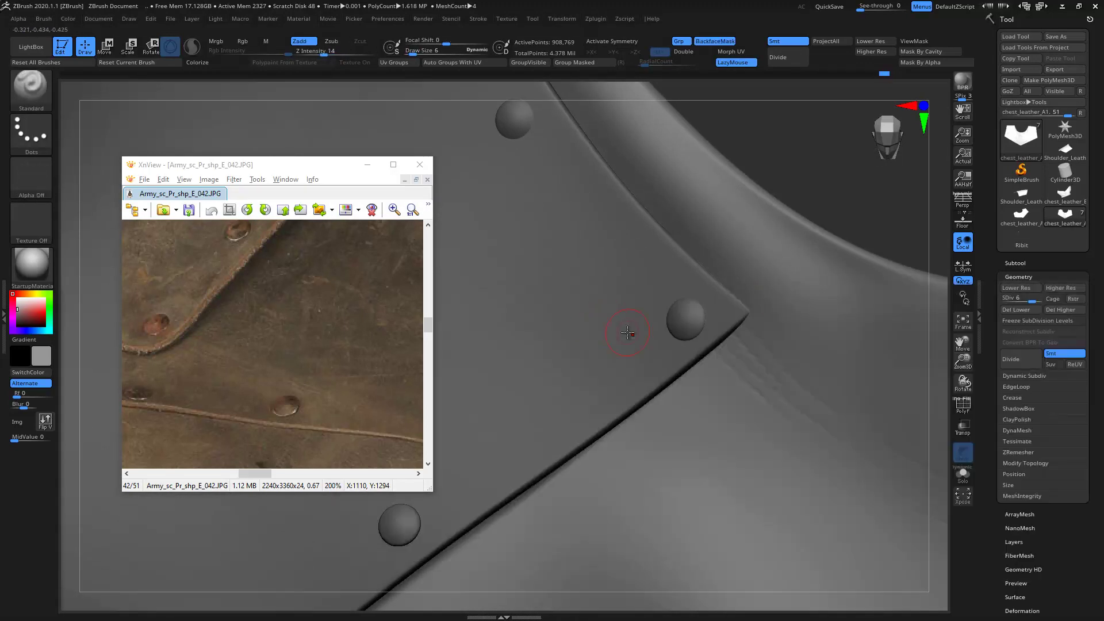
pyautogui.moveTo(695, 271); pyautogui.dragTo(695, 292)
pyautogui.press('shift')
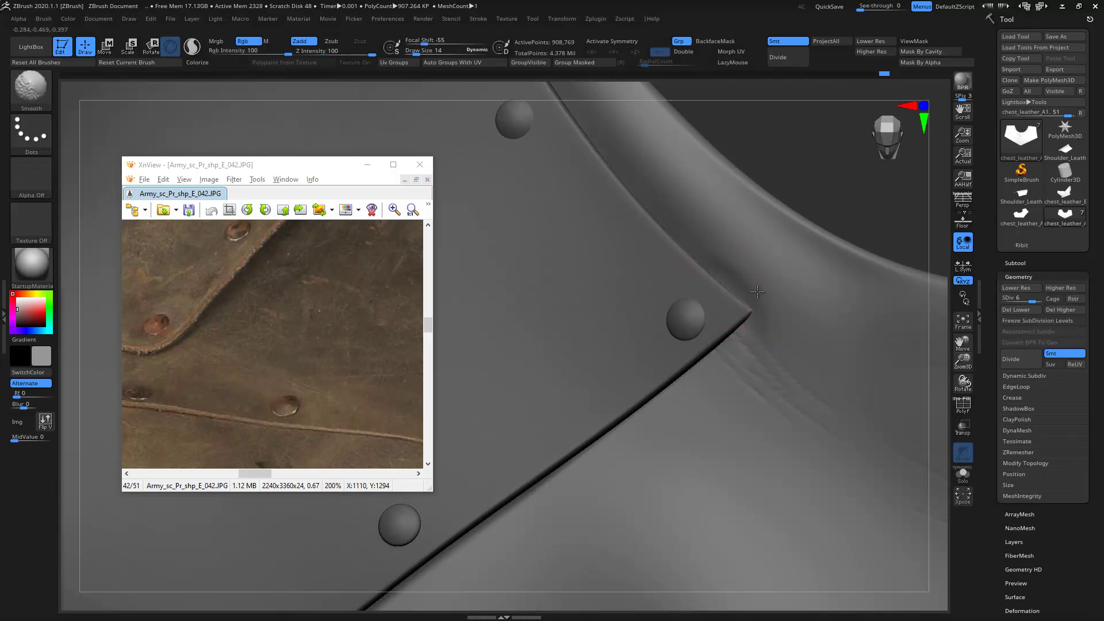
pyautogui.press('b')
pyautogui.press('Escape')
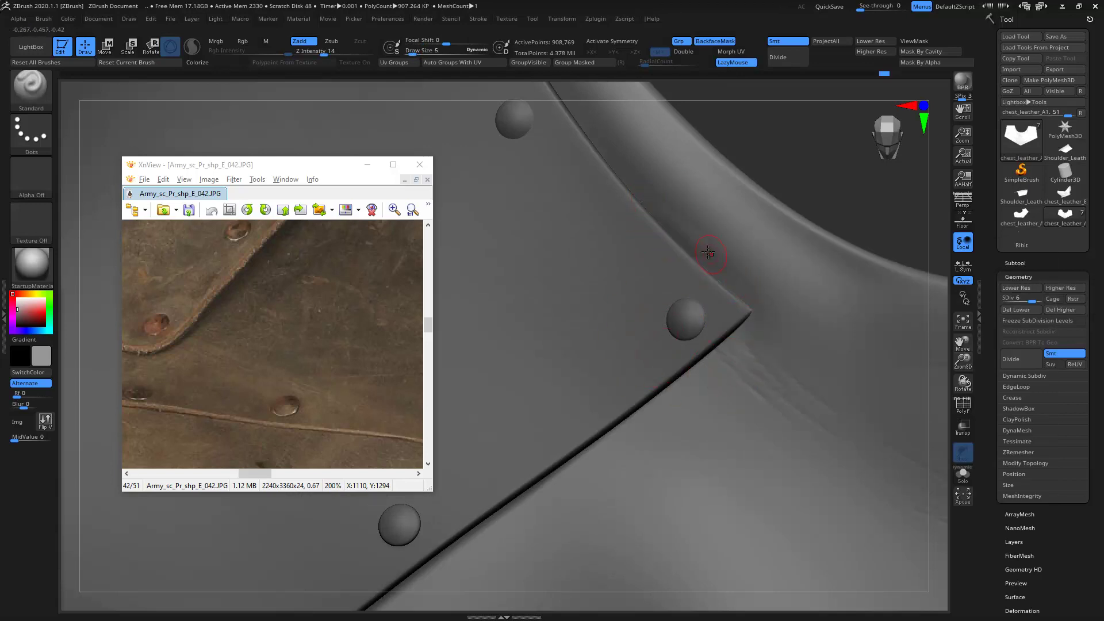
pyautogui.press('b')
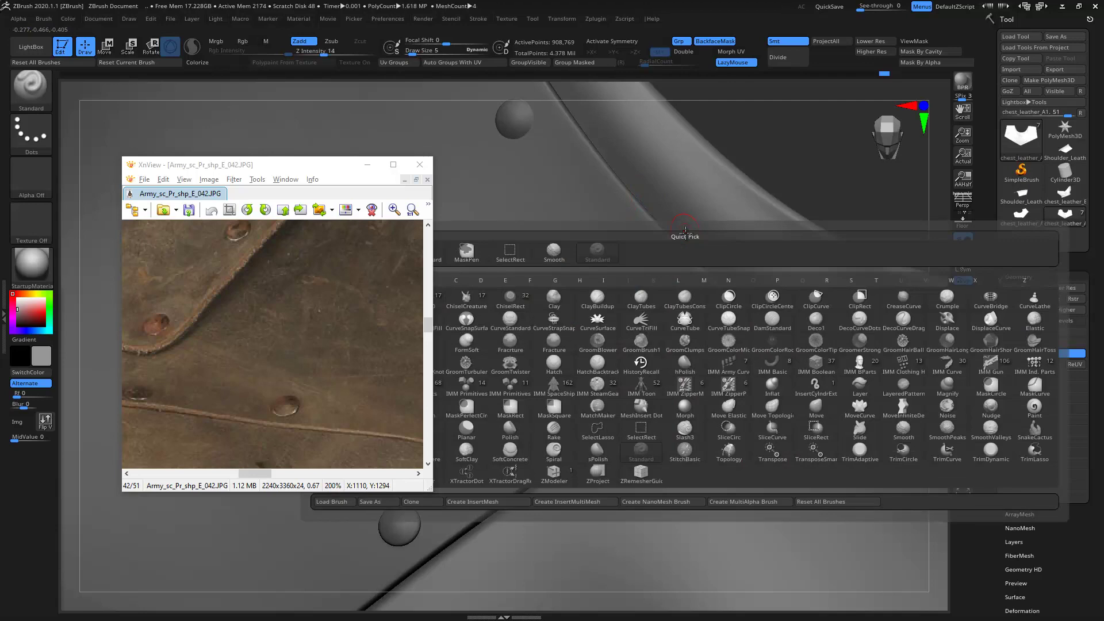
pyautogui.press('d')
pyautogui.press('s')
pyautogui.press('[')
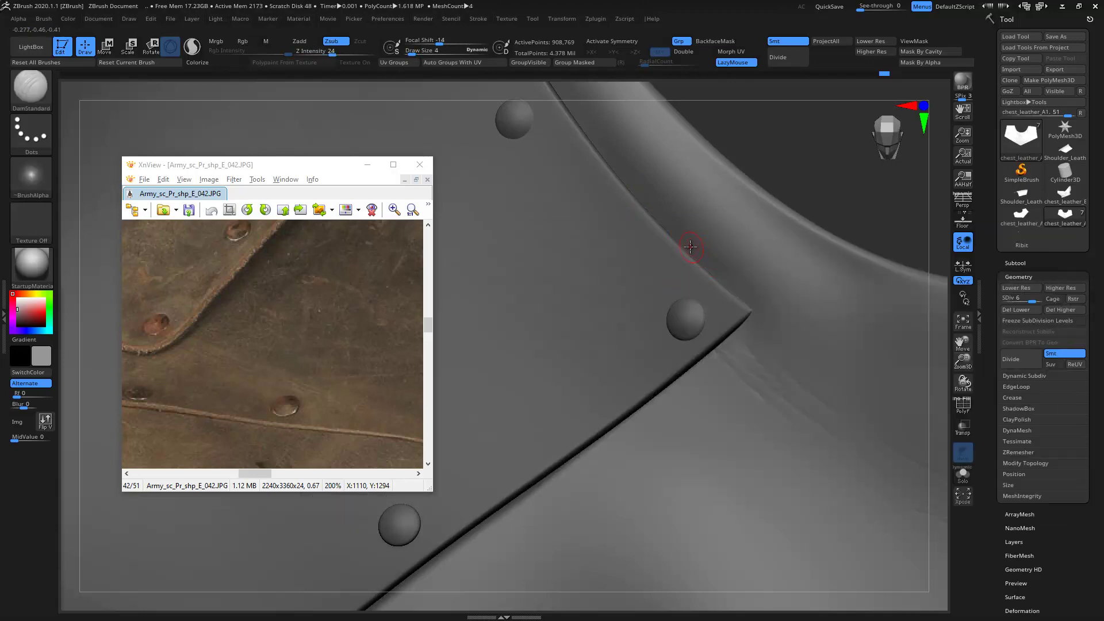
# - Carve several short parallel creases along and below the riveted seam
pyautogui.moveTo(742, 292)
pyautogui.mouseDown()
pyautogui.moveTo(780, 338)
pyautogui.moveTo(763, 360)
pyautogui.moveTo(882, 444)
pyautogui.mouseUp()
pyautogui.moveTo(726, 361); pyautogui.dragTo(823, 444)
pyautogui.moveTo(745, 371); pyautogui.dragTo(909, 468)
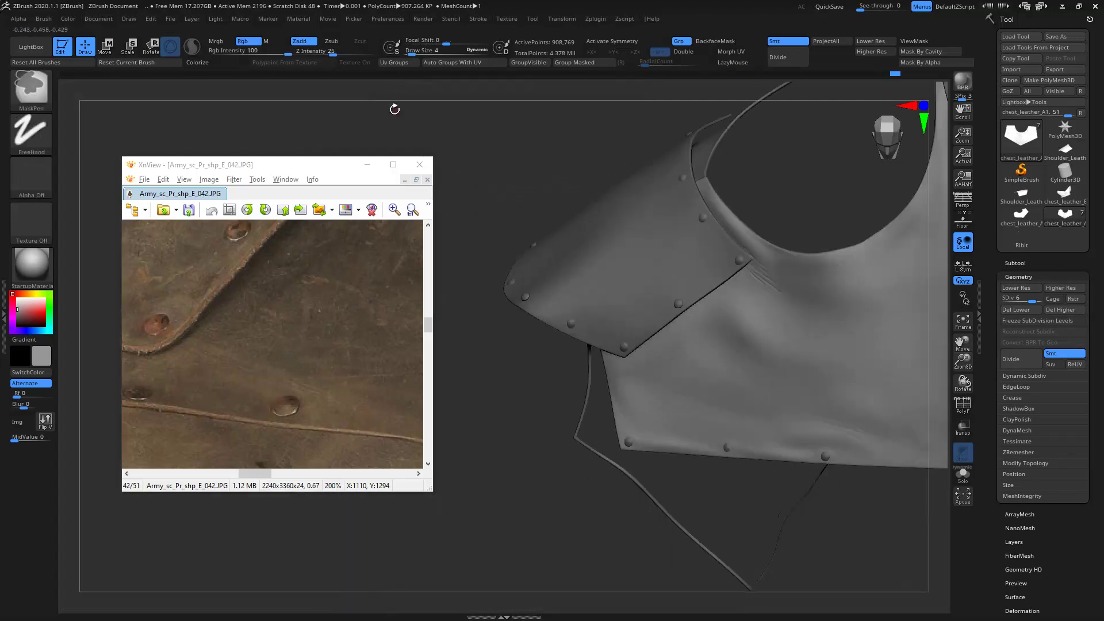
pyautogui.moveTo(395, 109)
pyautogui.mouseDown()
pyautogui.moveTo(503, 216)
pyautogui.moveTo(554, 203)
pyautogui.mouseUp()
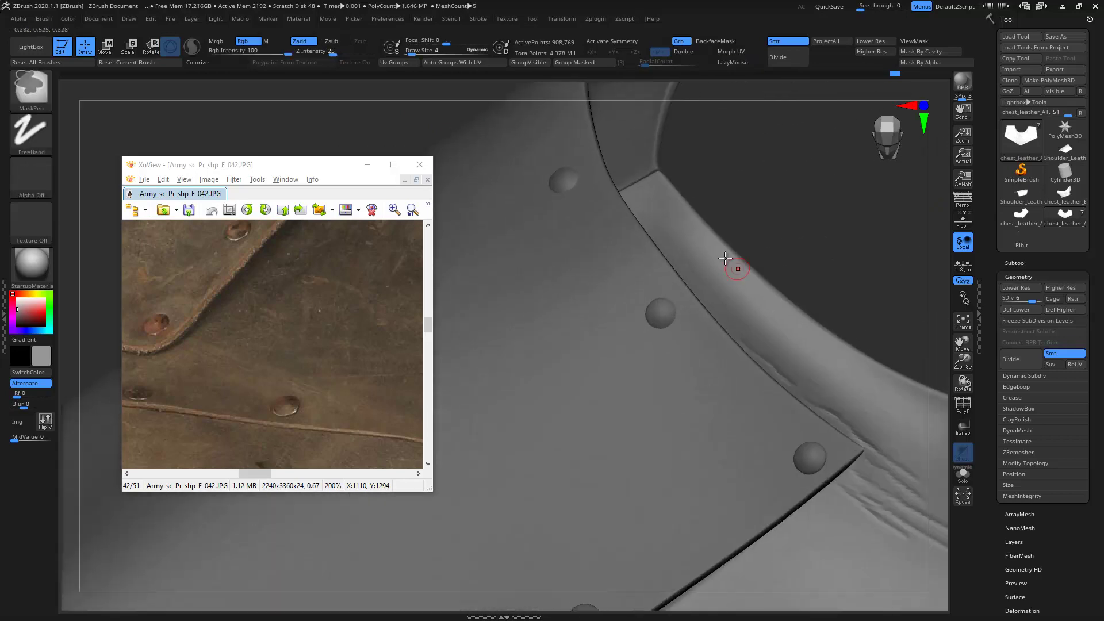
pyautogui.moveTo(702, 290); pyautogui.dragTo(816, 377)
pyautogui.moveTo(713, 298); pyautogui.dragTo(830, 394)
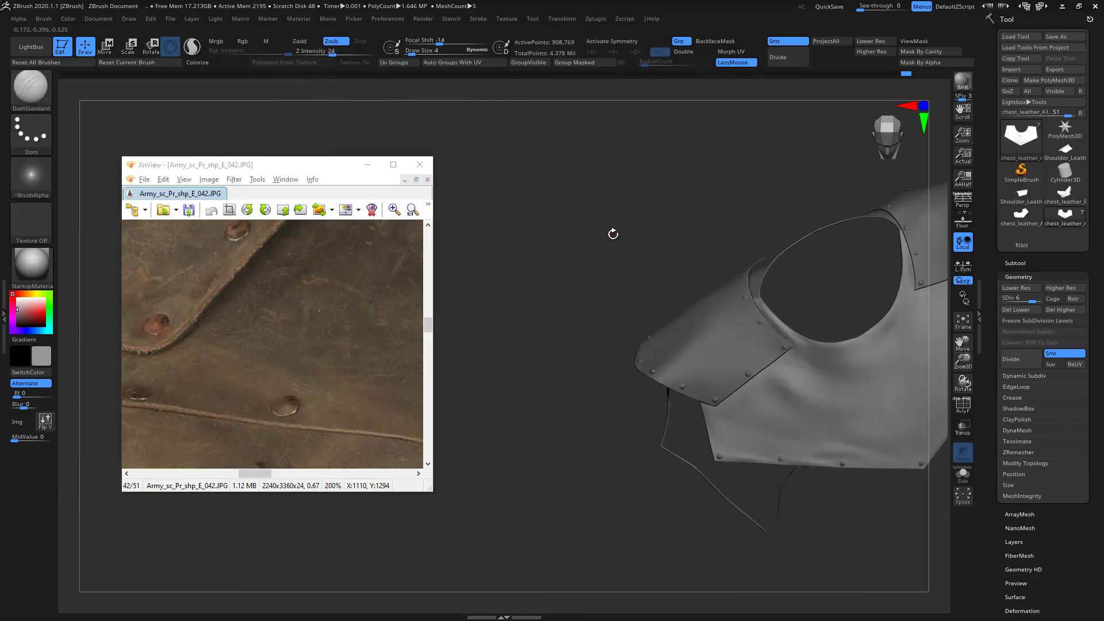
pyautogui.moveTo(611, 234)
pyautogui.mouseDown()
pyautogui.moveTo(537, 306)
pyautogui.moveTo(528, 206)
pyautogui.mouseUp()
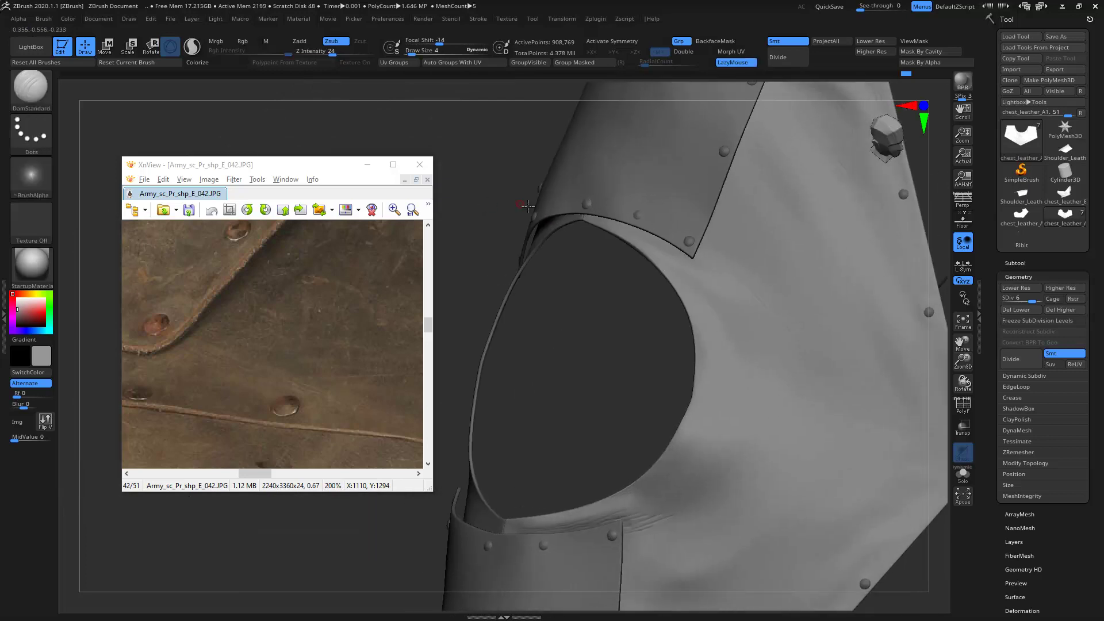
# - Carve a crease along the strap fold by the neck rim and shrink the brush
pyautogui.moveTo(528, 206); pyautogui.dragTo(562, 242)
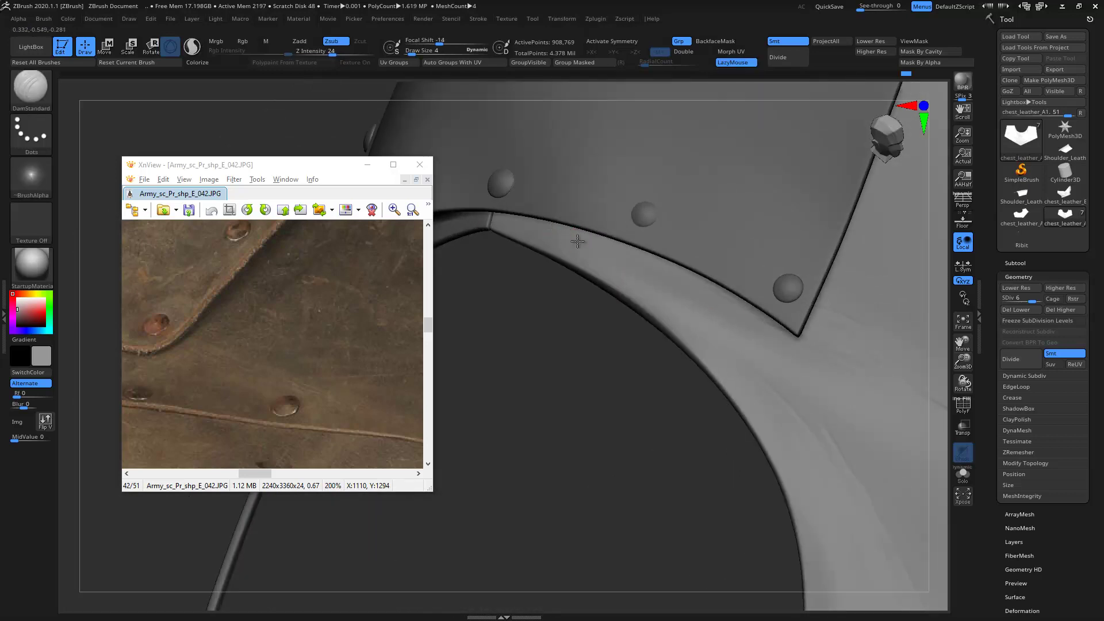
pyautogui.moveTo(604, 335)
pyautogui.mouseDown()
pyautogui.moveTo(567, 365)
pyautogui.moveTo(604, 387)
pyautogui.moveTo(592, 381)
pyautogui.moveTo(666, 290)
pyautogui.mouseUp()
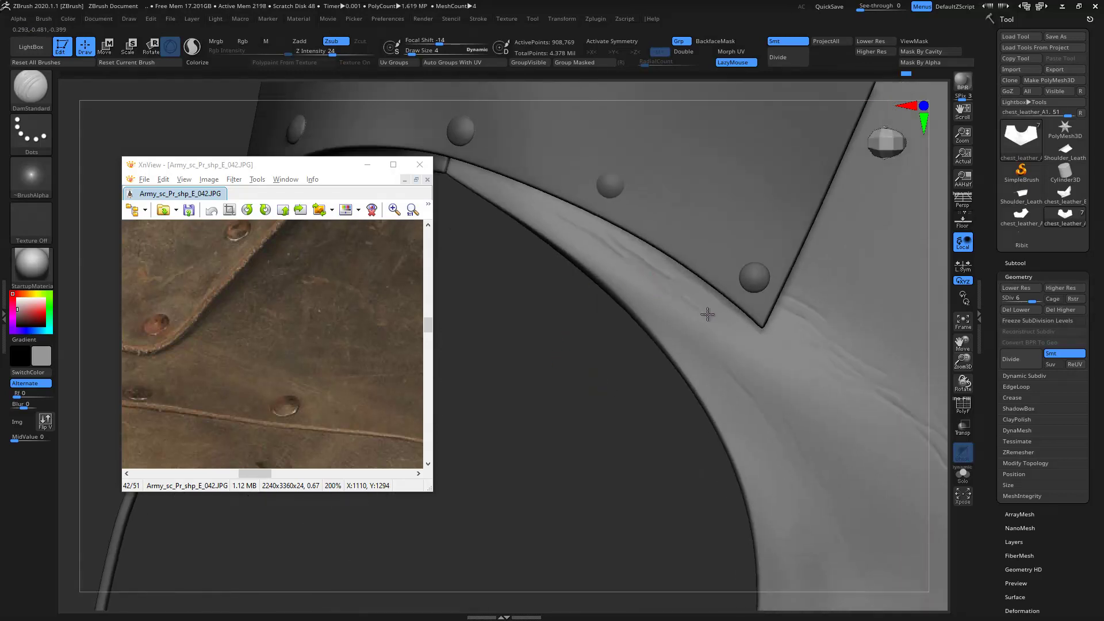
pyautogui.moveTo(794, 352); pyautogui.dragTo(735, 319)
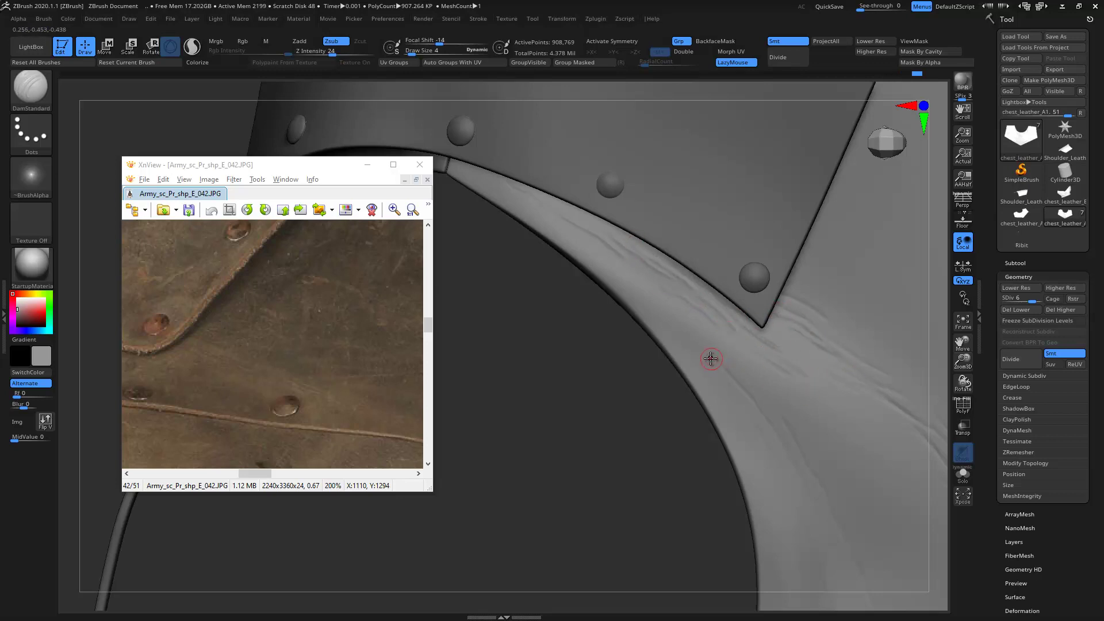
pyautogui.keyDown('alt'); pyautogui.moveTo(652, 435); pyautogui.dragTo(646, 280); pyautogui.keyUp('alt')
pyautogui.press('[')
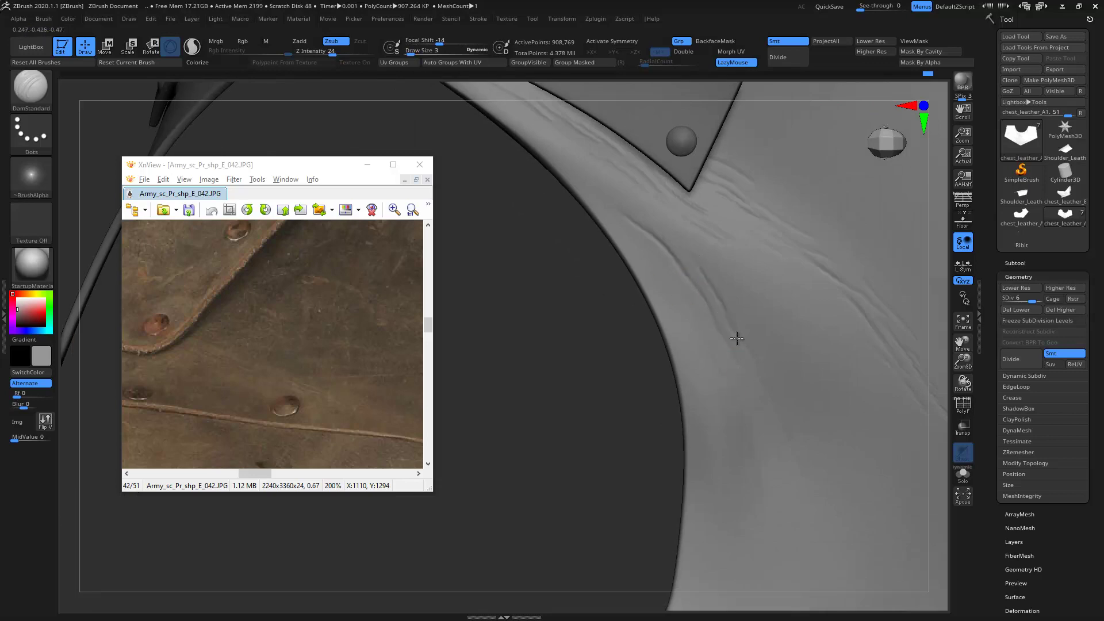
# - Carve a new dark crease groove across the chest leather
pyautogui.moveTo(774, 417)
pyautogui.mouseDown()
pyautogui.moveTo(487, 190)
pyautogui.moveTo(540, 253)
pyautogui.moveTo(525, 187)
pyautogui.moveTo(485, 173)
pyautogui.moveTo(744, 290)
pyautogui.moveTo(890, 406)
pyautogui.mouseUp()
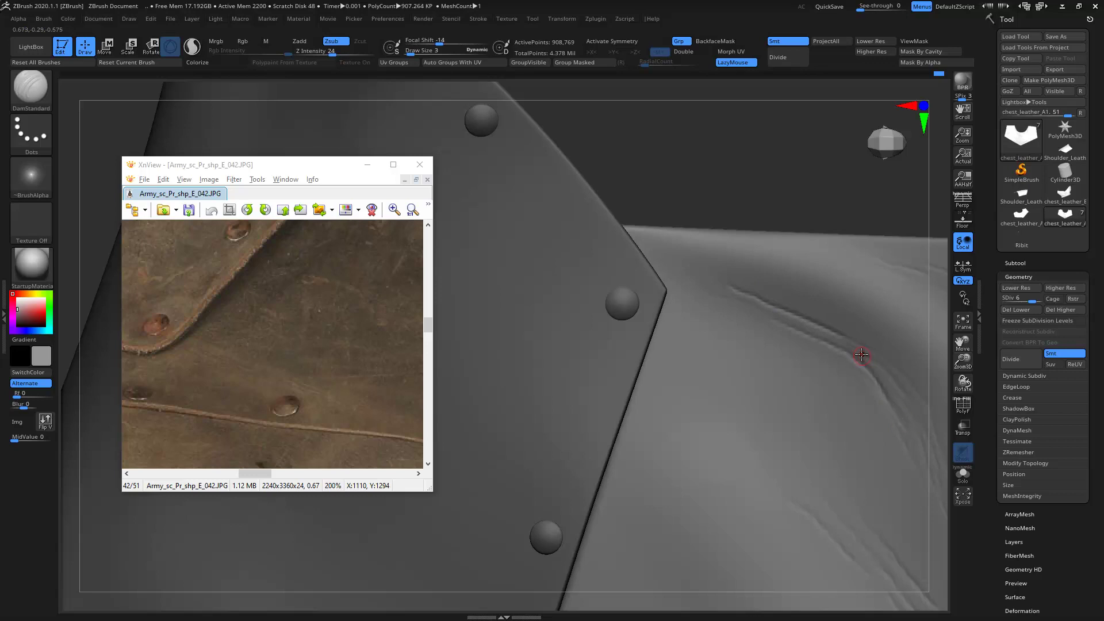
pyautogui.moveTo(861, 354)
pyautogui.mouseDown()
pyautogui.moveTo(700, 223)
pyautogui.moveTo(661, 295)
pyautogui.mouseUp()
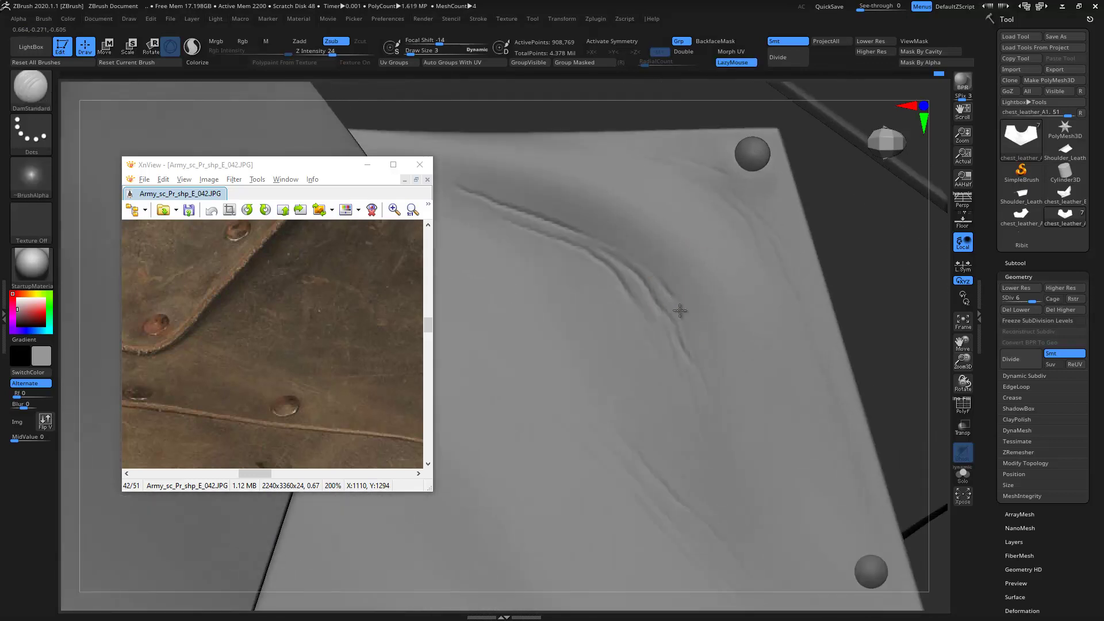
pyautogui.moveTo(722, 414); pyautogui.dragTo(584, 204)
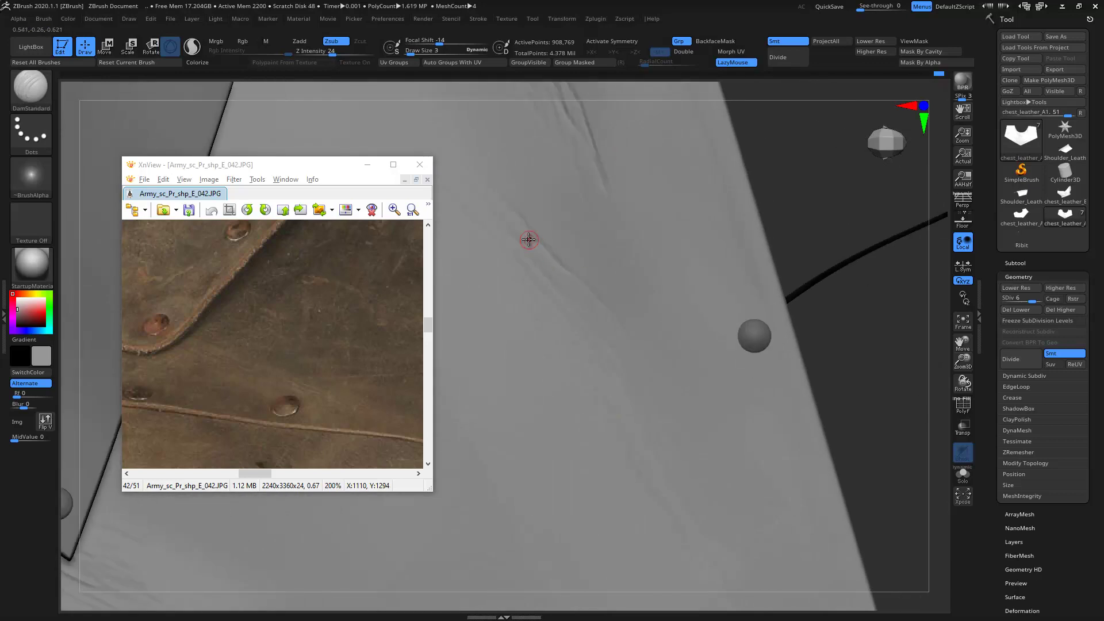
pyautogui.moveTo(529, 239); pyautogui.dragTo(639, 405)
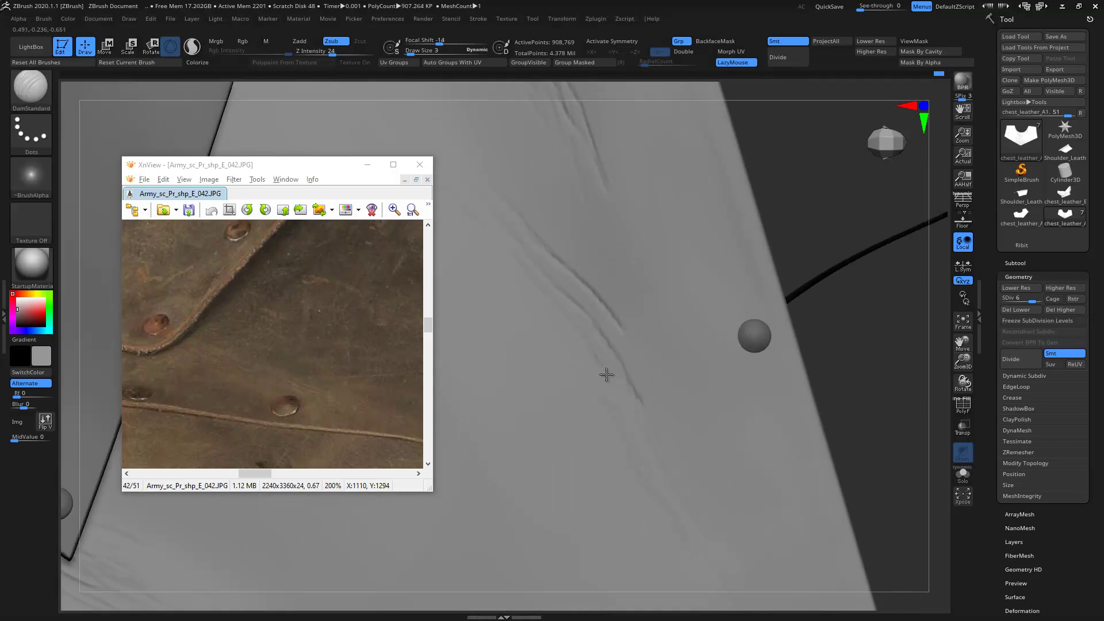
# - Orbit along the plate edge and rivets to check the new creases
pyautogui.moveTo(850, 283); pyautogui.dragTo(592, 266)
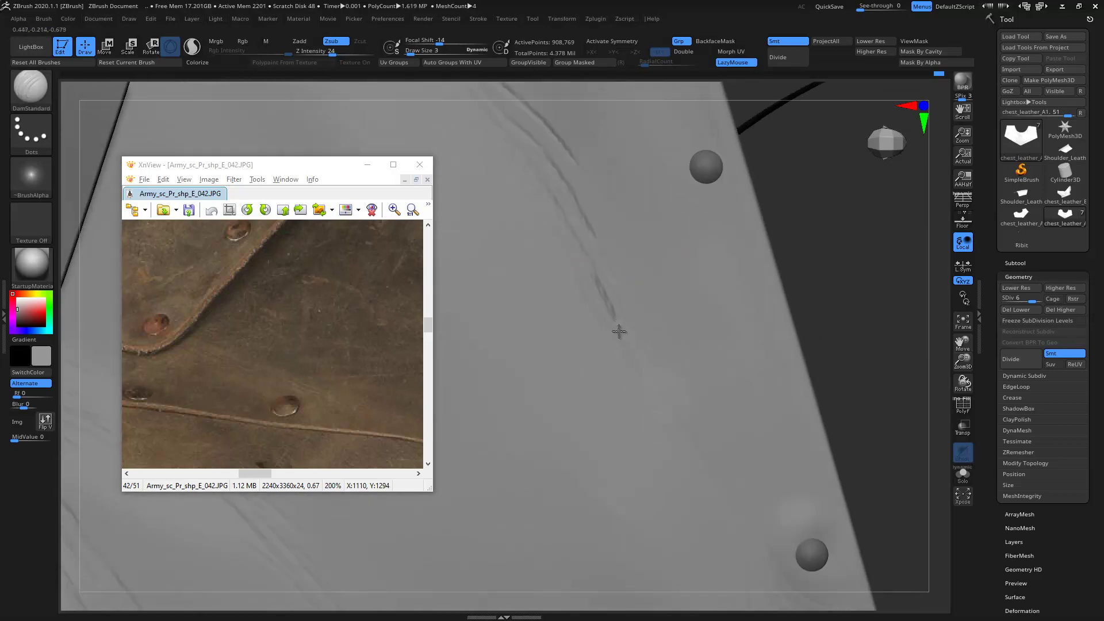
pyautogui.press('f')
pyautogui.moveTo(673, 277)
pyautogui.mouseDown()
pyautogui.moveTo(821, 362)
pyautogui.moveTo(568, 234)
pyautogui.mouseUp()
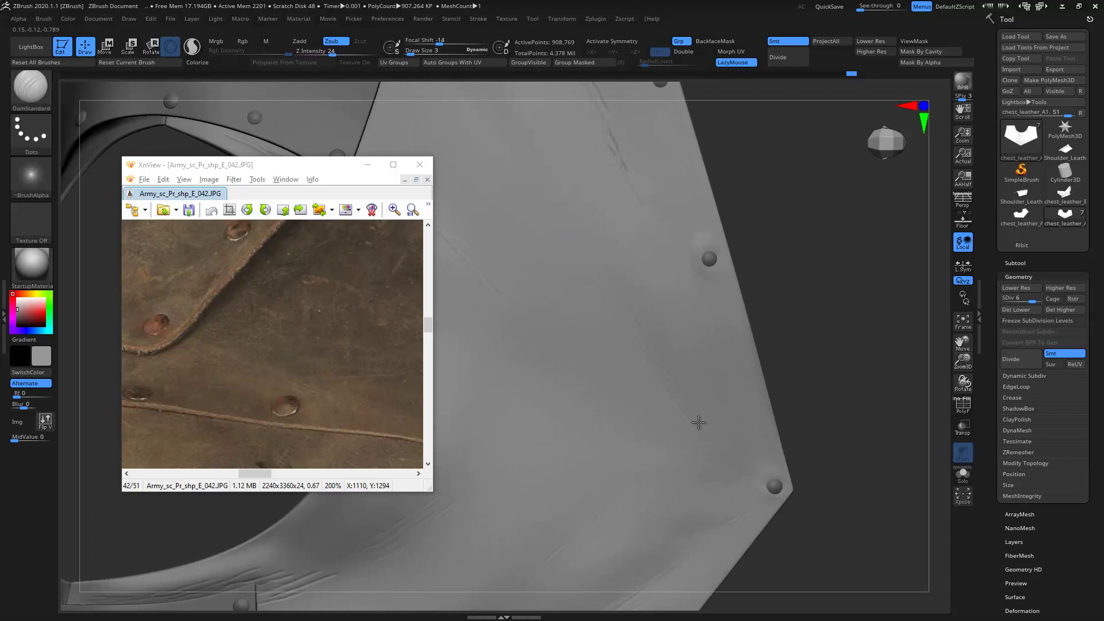
pyautogui.moveTo(689, 426); pyautogui.dragTo(699, 292, button='right')
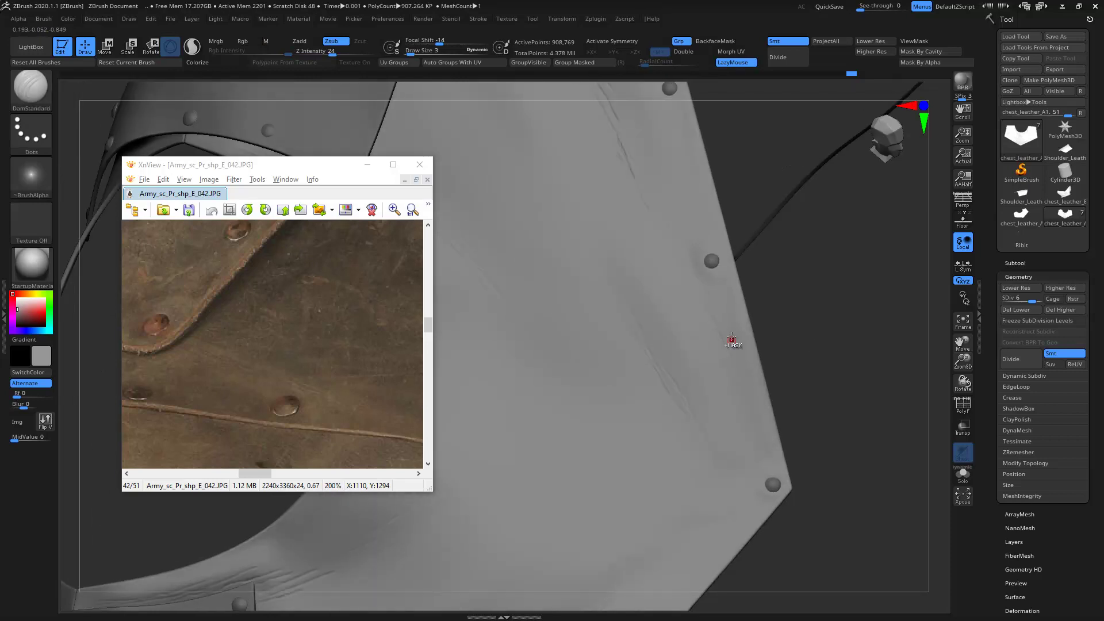
pyautogui.keyDown('alt'); pyautogui.moveTo(731, 340); pyautogui.dragTo(691, 271, button='right'); pyautogui.keyUp('alt')
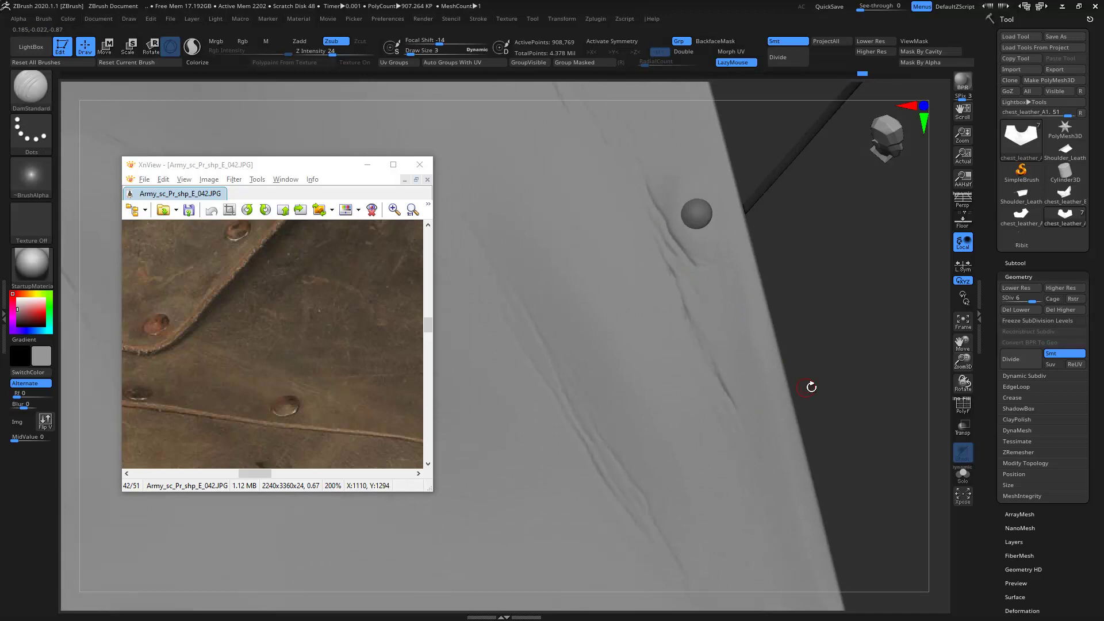
pyautogui.moveTo(811, 387); pyautogui.dragTo(707, 232, button='right')
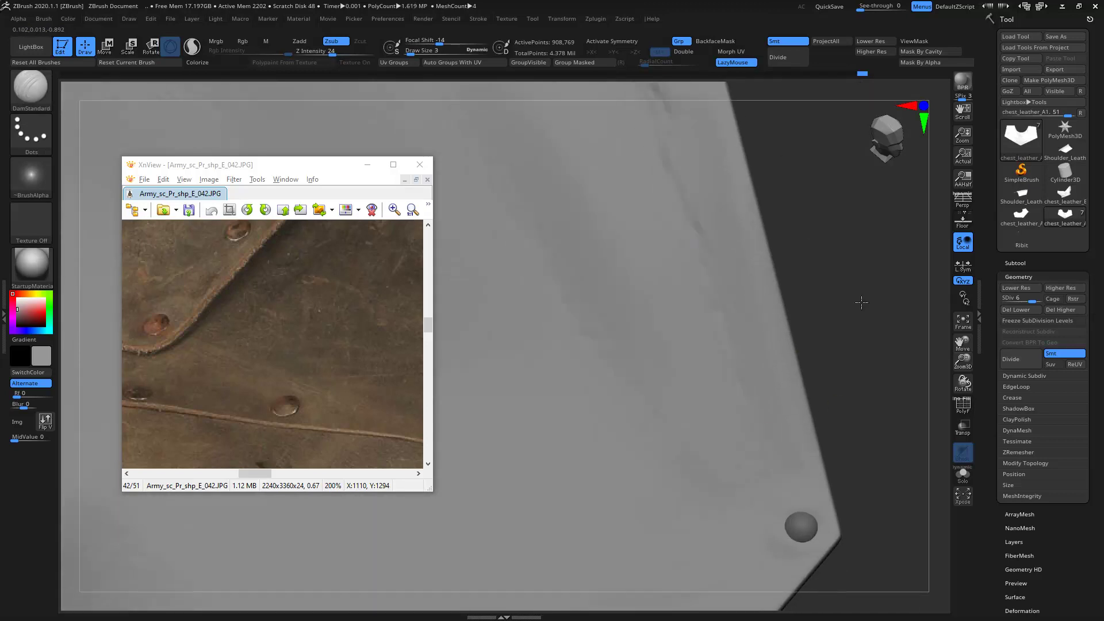
pyautogui.moveTo(725, 366); pyautogui.dragTo(637, 340, button='right')
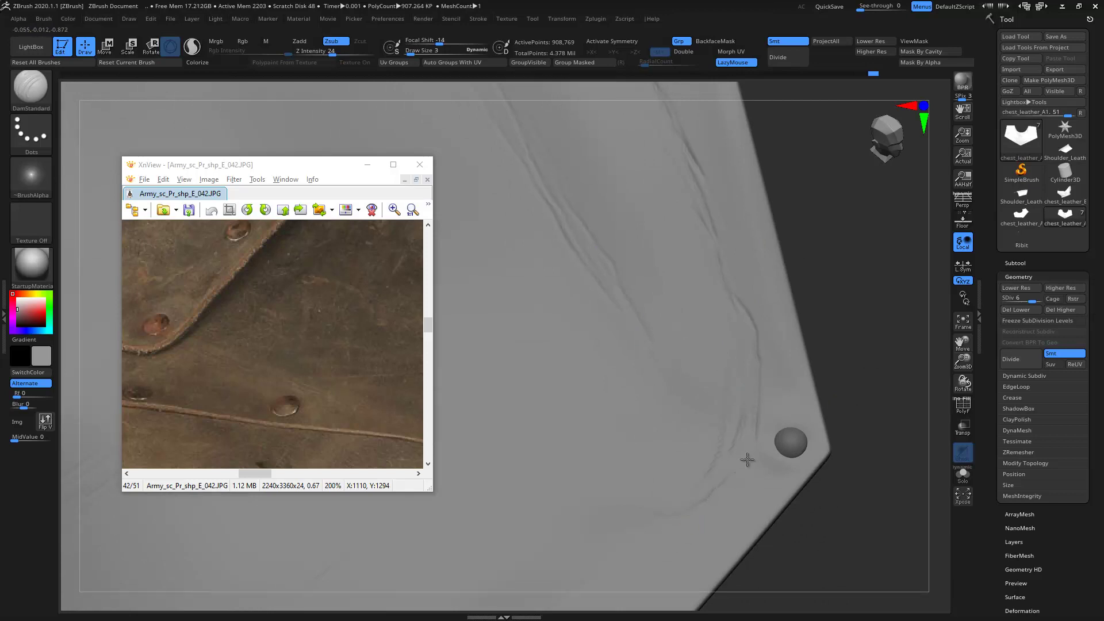
pyautogui.press('f')
pyautogui.moveTo(829, 291)
pyautogui.mouseDown(button='right')
pyautogui.moveTo(530, 274)
pyautogui.moveTo(534, 434)
pyautogui.moveTo(557, 407)
pyautogui.moveTo(633, 431)
pyautogui.moveTo(618, 456)
pyautogui.moveTo(558, 387)
pyautogui.moveTo(520, 368)
pyautogui.mouseUp(button='right')
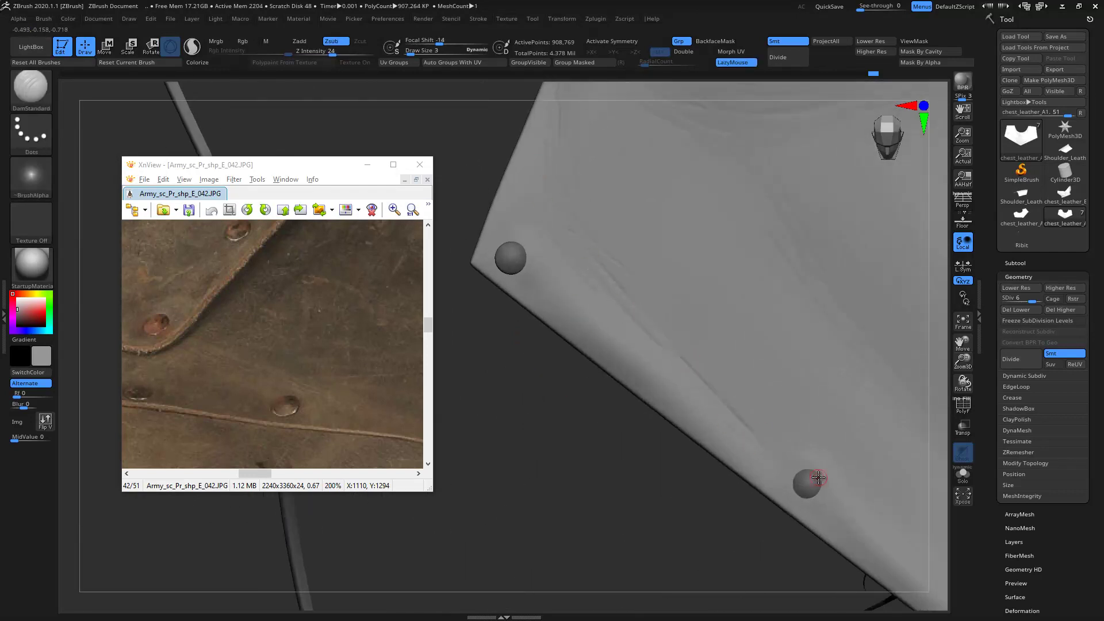
# - Add tiny wrinkles pinching the leather around the corner rivet on the plate edge
pyautogui.moveTo(817, 477); pyautogui.dragTo(688, 334, button='right')
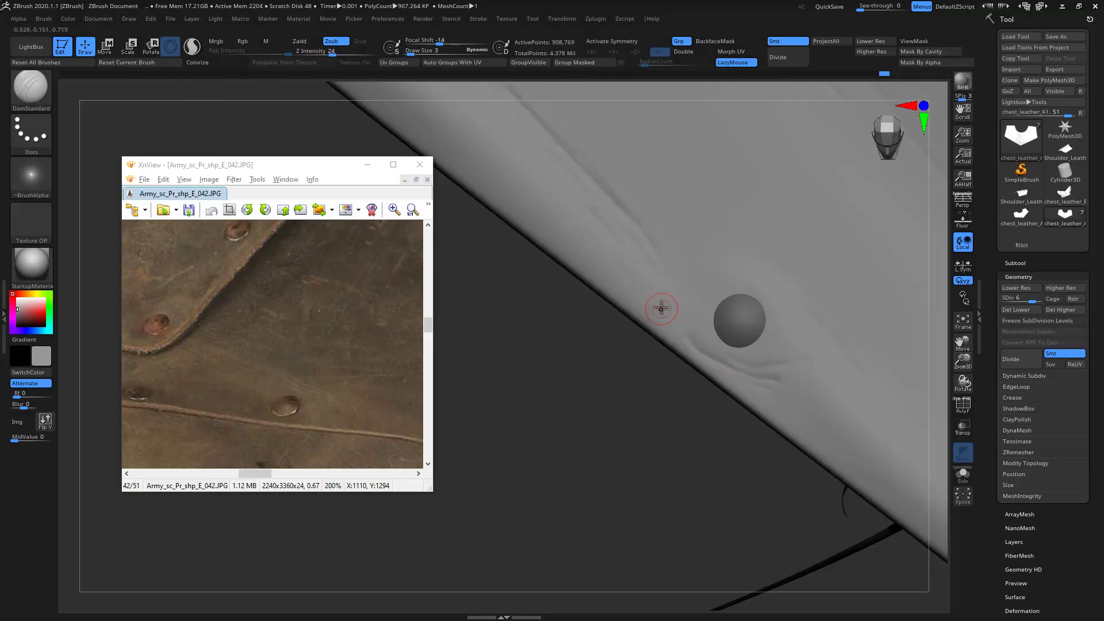
pyautogui.moveTo(734, 368)
pyautogui.mouseDown(button='right')
pyautogui.moveTo(794, 516)
pyautogui.moveTo(630, 386)
pyautogui.mouseUp(button='right')
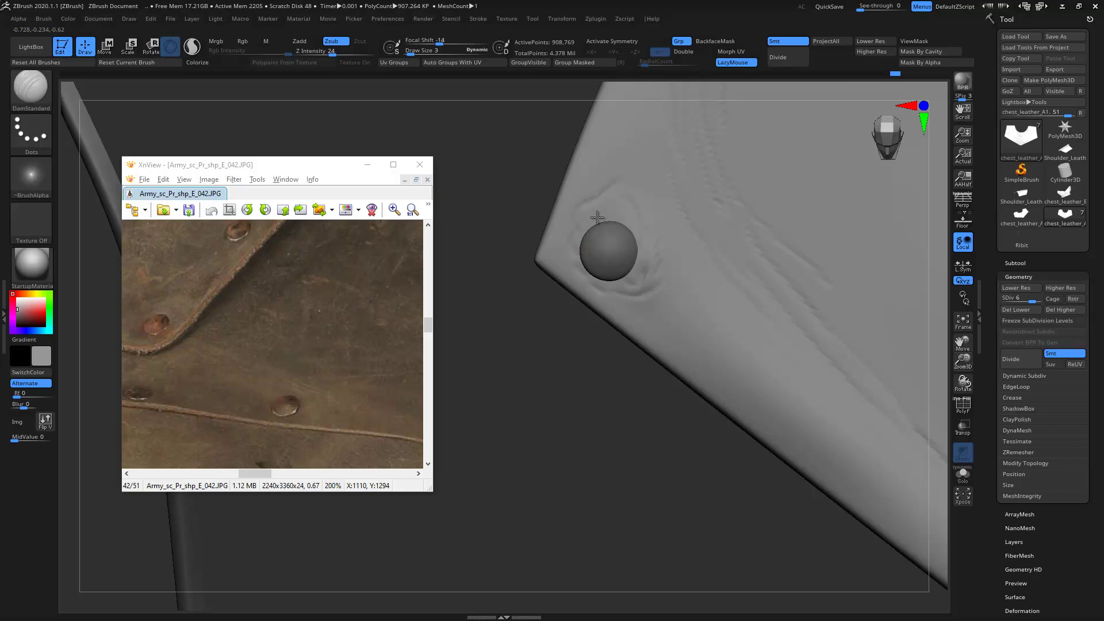
pyautogui.moveTo(661, 276)
pyautogui.mouseDown(button='right')
pyautogui.moveTo(716, 439)
pyautogui.moveTo(651, 404)
pyautogui.moveTo(778, 328)
pyautogui.mouseUp(button='right')
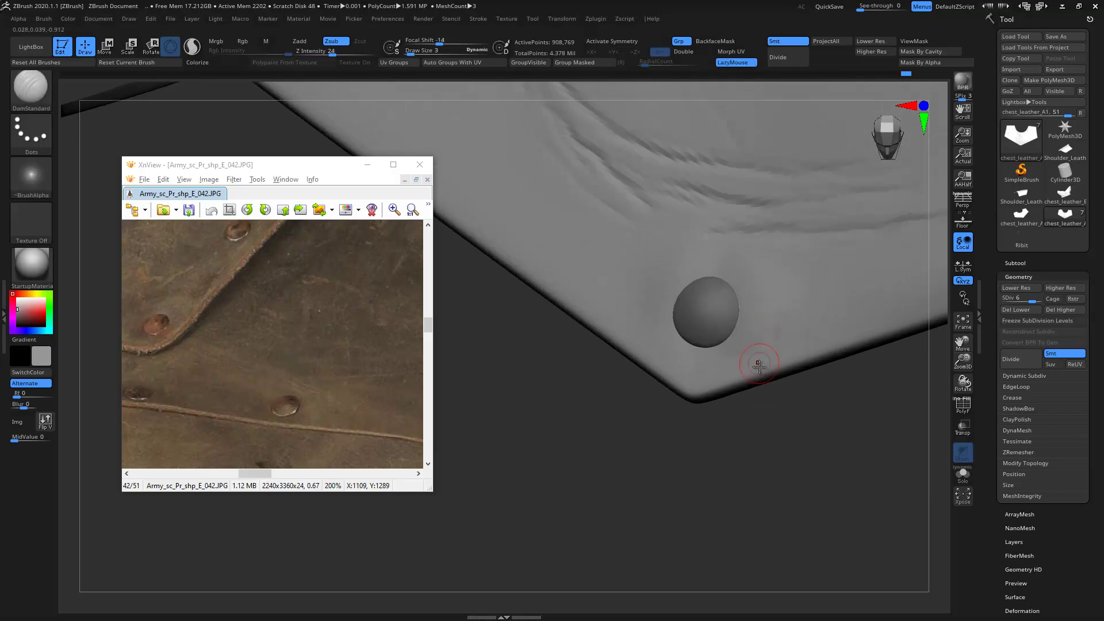
pyautogui.moveTo(759, 366); pyautogui.dragTo(780, 286, button='right')
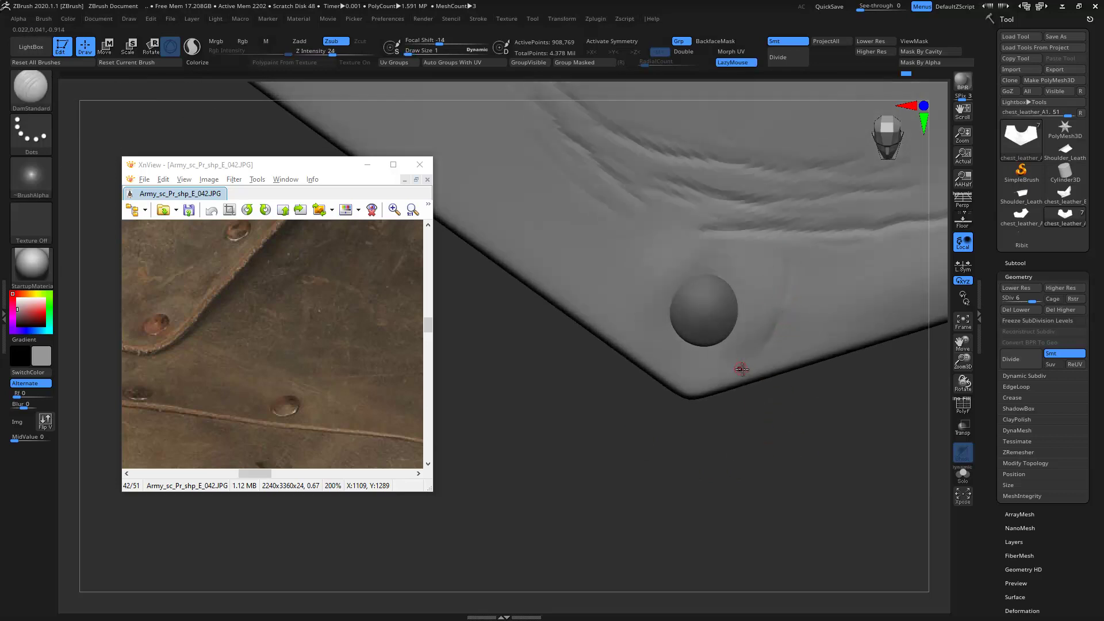
pyautogui.moveTo(786, 395); pyautogui.dragTo(652, 249, button='right')
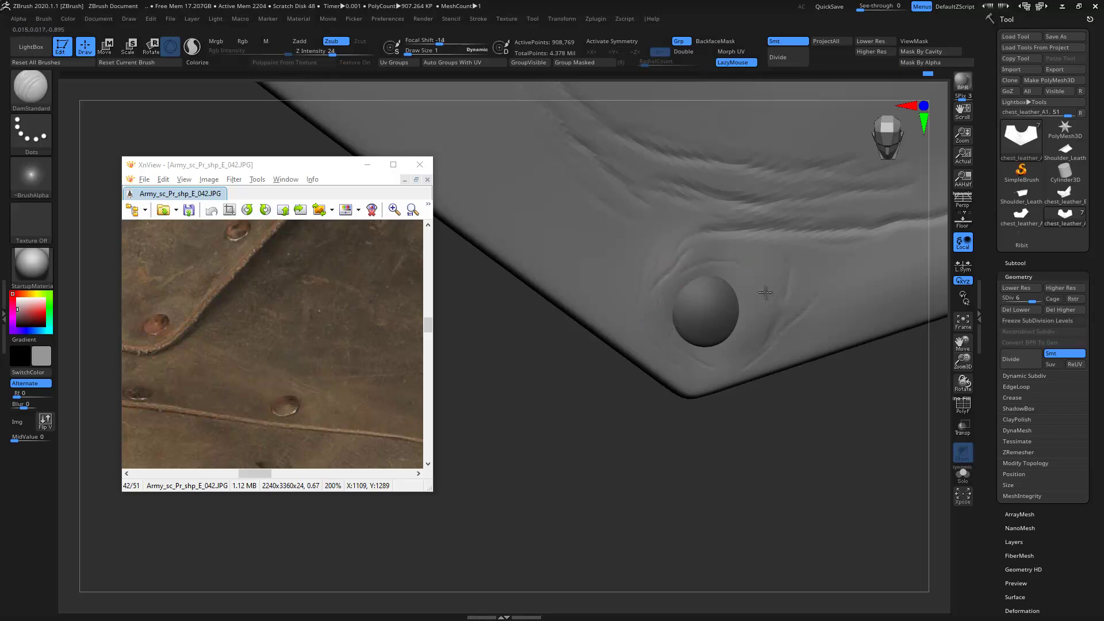
pyautogui.moveTo(764, 326)
pyautogui.mouseDown(button='right')
pyautogui.moveTo(695, 345)
pyautogui.moveTo(857, 428)
pyautogui.moveTo(796, 394)
pyautogui.moveTo(889, 424)
pyautogui.mouseUp(button='right')
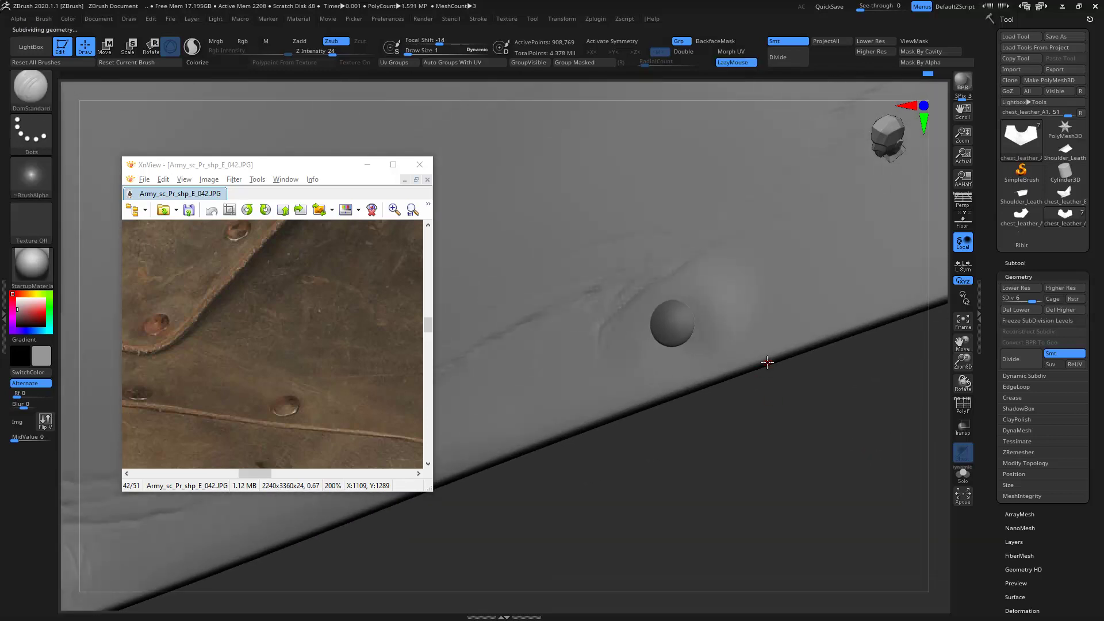
# - Sculpt fine DamStandard crease ripples around the rivet at SDiv 7
pyautogui.moveTo(696, 295)
pyautogui.mouseDown(button='right')
pyautogui.moveTo(794, 395)
pyautogui.moveTo(947, 337)
pyautogui.mouseUp(button='right')
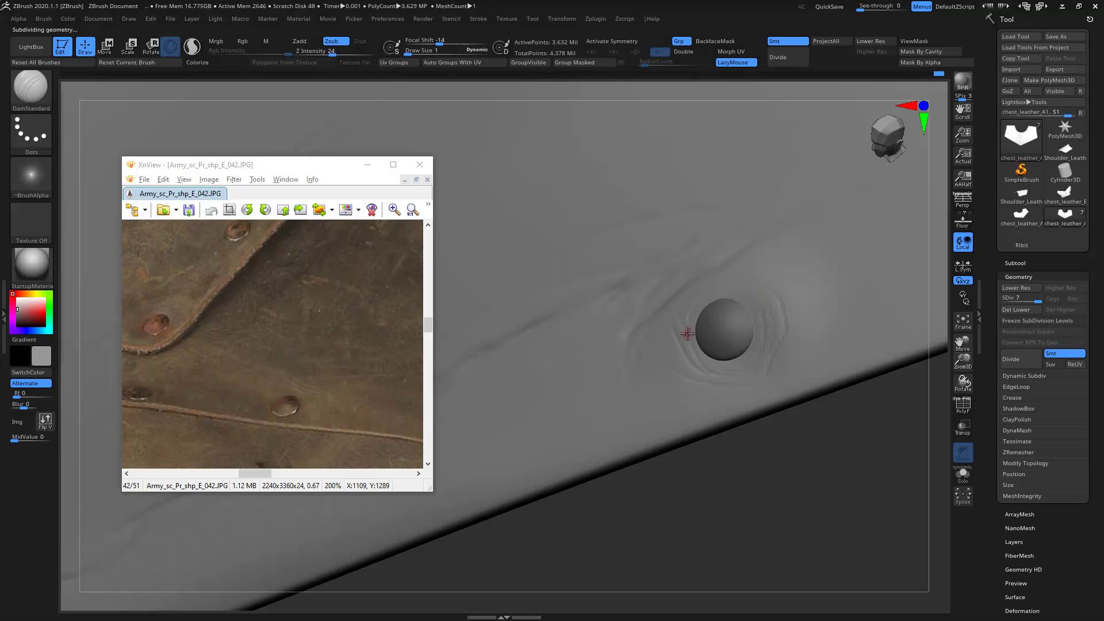
pyautogui.moveTo(748, 294)
pyautogui.mouseDown(button='right')
pyautogui.moveTo(744, 417)
pyautogui.moveTo(720, 322)
pyautogui.mouseUp(button='right')
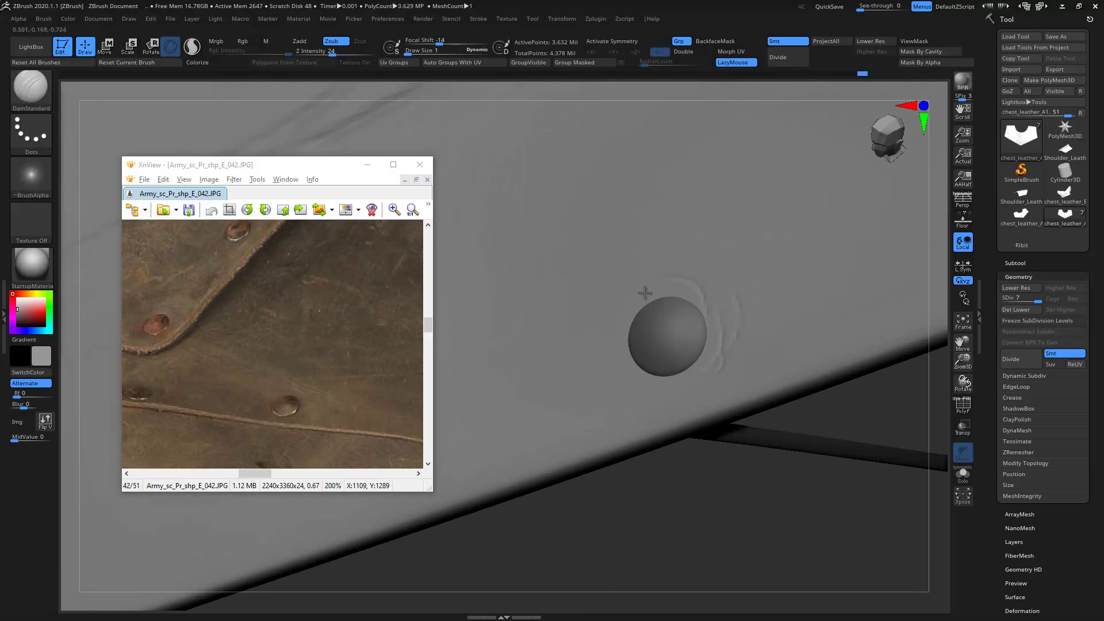
pyautogui.moveTo(566, 359); pyautogui.dragTo(586, 355)
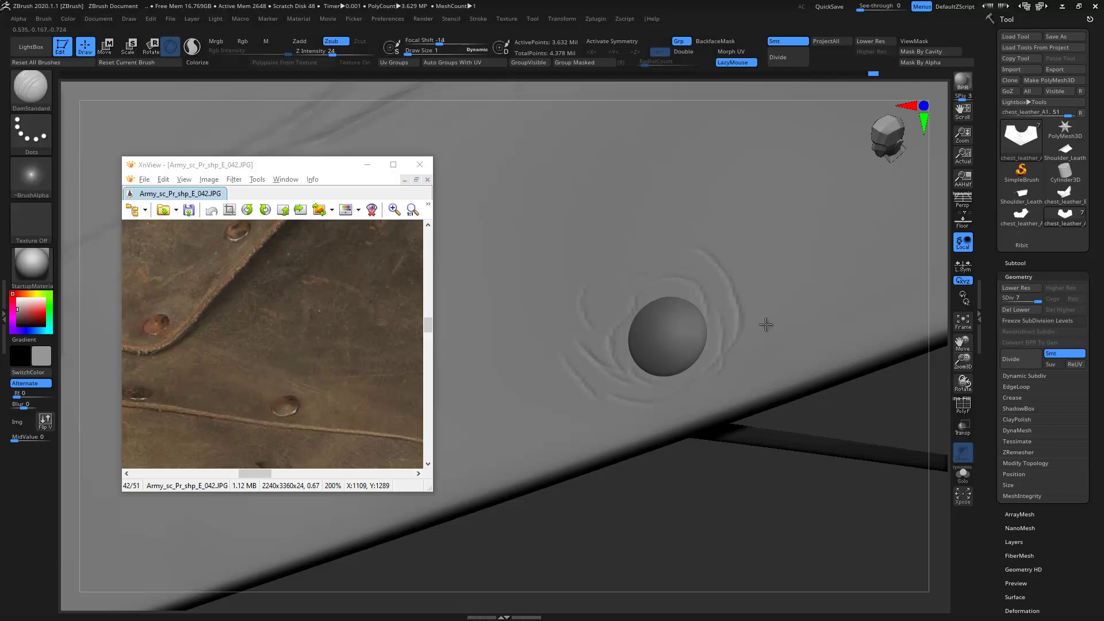
pyautogui.moveTo(621, 415)
pyautogui.mouseDown(button='right')
pyautogui.moveTo(608, 512)
pyautogui.moveTo(779, 424)
pyautogui.moveTo(839, 467)
pyautogui.moveTo(722, 351)
pyautogui.mouseUp(button='right')
pyautogui.moveTo(743, 448); pyautogui.dragTo(780, 466)
pyautogui.moveTo(738, 396); pyautogui.dragTo(783, 434)
pyautogui.moveTo(848, 291)
pyautogui.mouseDown()
pyautogui.moveTo(883, 328)
pyautogui.moveTo(822, 278)
pyautogui.mouseUp()
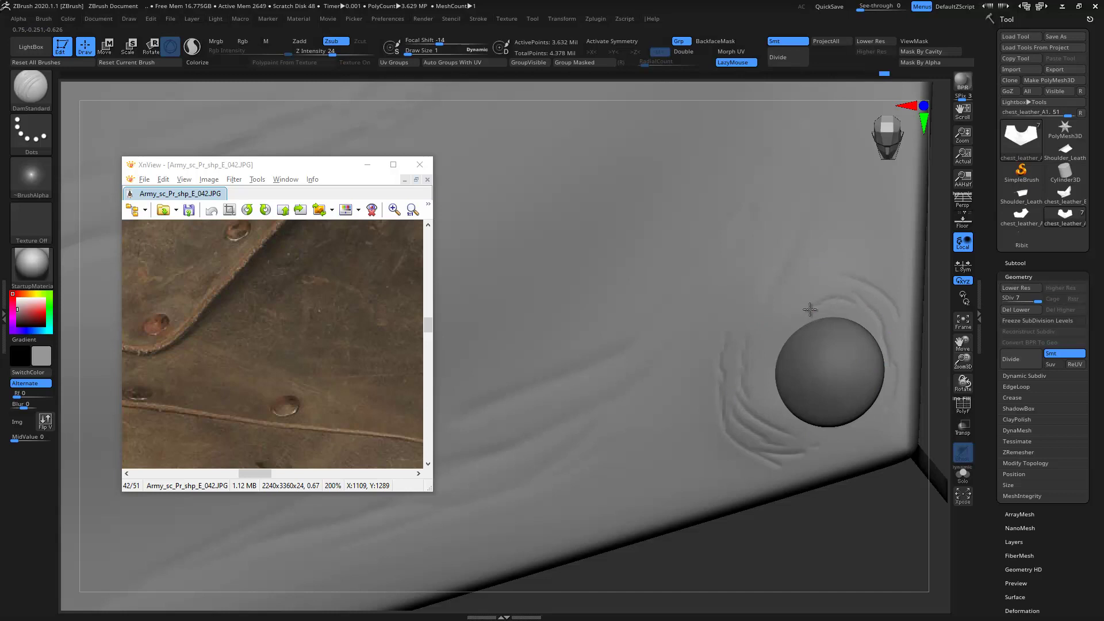
# - Orbit and frame the chest plate to review its rivets and creases
pyautogui.moveTo(825, 382)
pyautogui.mouseDown(button='right')
pyautogui.moveTo(858, 429)
pyautogui.moveTo(883, 406)
pyautogui.mouseUp(button='right')
pyautogui.moveTo(759, 353)
pyautogui.keyDown('ctrl'); pyautogui.mouseDown(button='right')
pyautogui.moveTo(749, 304)
pyautogui.moveTo(769, 283)
pyautogui.mouseUp(button='right'); pyautogui.keyUp('ctrl')
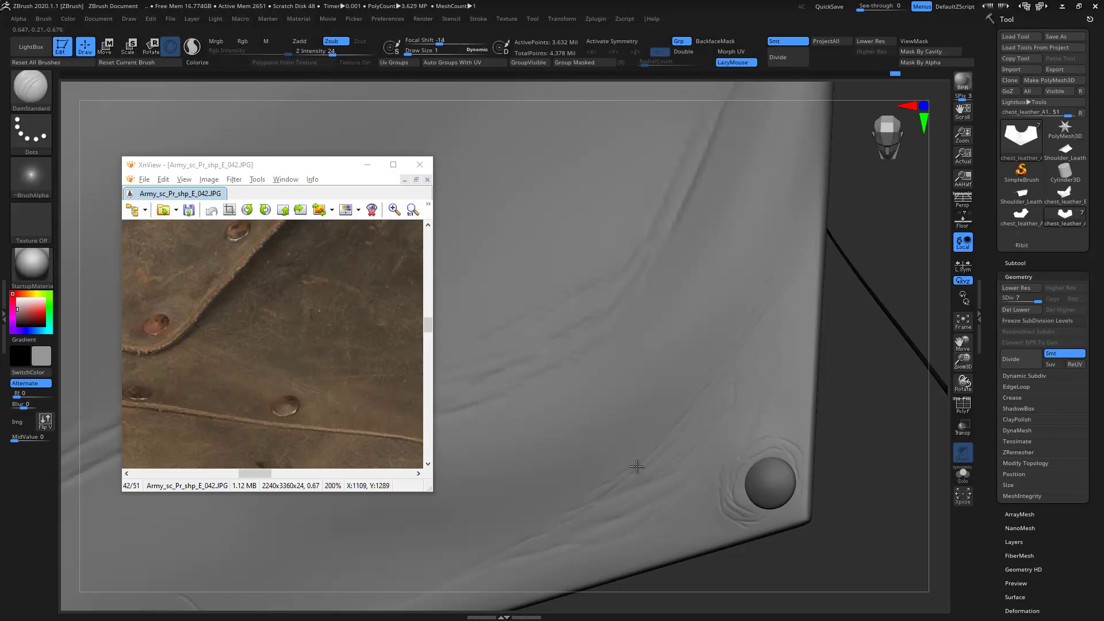
pyautogui.moveTo(778, 356)
pyautogui.mouseDown(button='right')
pyautogui.moveTo(870, 305)
pyautogui.moveTo(794, 442)
pyautogui.moveTo(735, 456)
pyautogui.moveTo(695, 482)
pyautogui.moveTo(737, 318)
pyautogui.mouseUp(button='right')
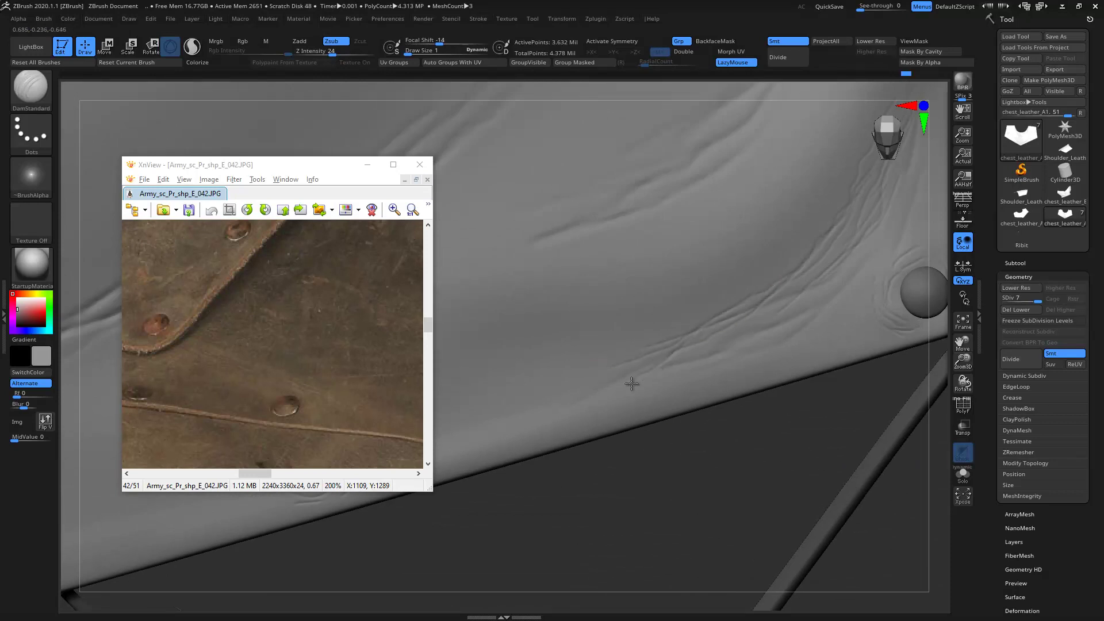
pyautogui.press('f')
pyautogui.moveTo(748, 357)
pyautogui.mouseDown(button='right')
pyautogui.moveTo(634, 480)
pyautogui.moveTo(673, 460)
pyautogui.moveTo(813, 439)
pyautogui.moveTo(656, 375)
pyautogui.moveTo(692, 338)
pyautogui.mouseUp(button='right')
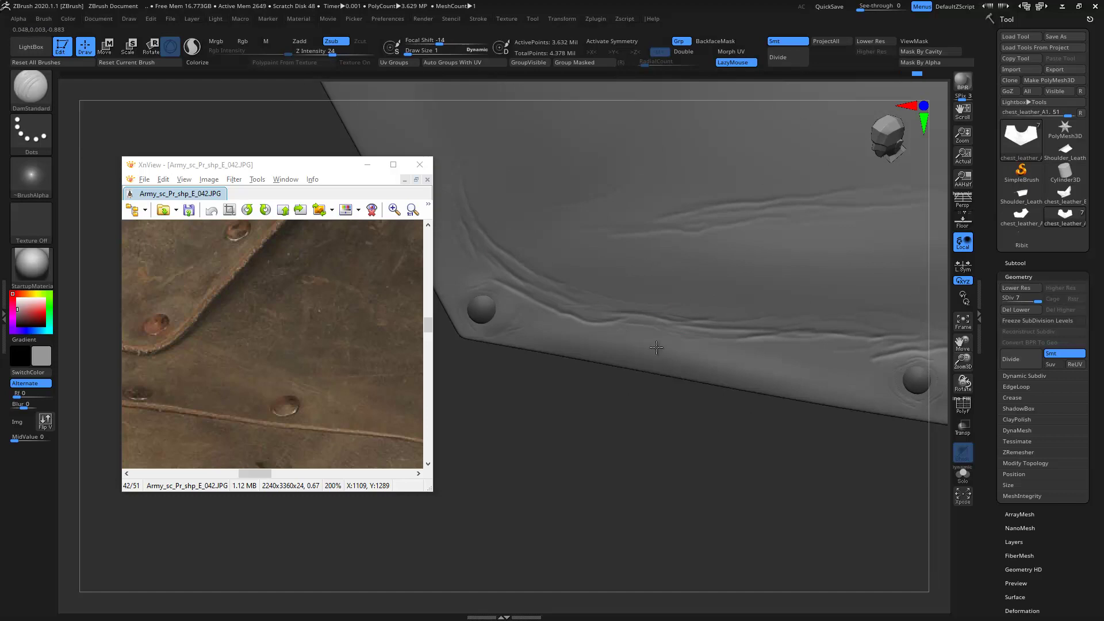
pyautogui.moveTo(780, 316)
pyautogui.mouseDown(button='right')
pyautogui.moveTo(581, 357)
pyautogui.moveTo(548, 318)
pyautogui.moveTo(577, 333)
pyautogui.moveTo(567, 312)
pyautogui.moveTo(604, 389)
pyautogui.moveTo(547, 353)
pyautogui.moveTo(605, 498)
pyautogui.moveTo(575, 461)
pyautogui.mouseUp(button='right')
# - Save the tool over Army_sc_pr_shp_E1.ZTL in the Wip folder, confirming the overwrite
pyautogui.click(1056, 36)
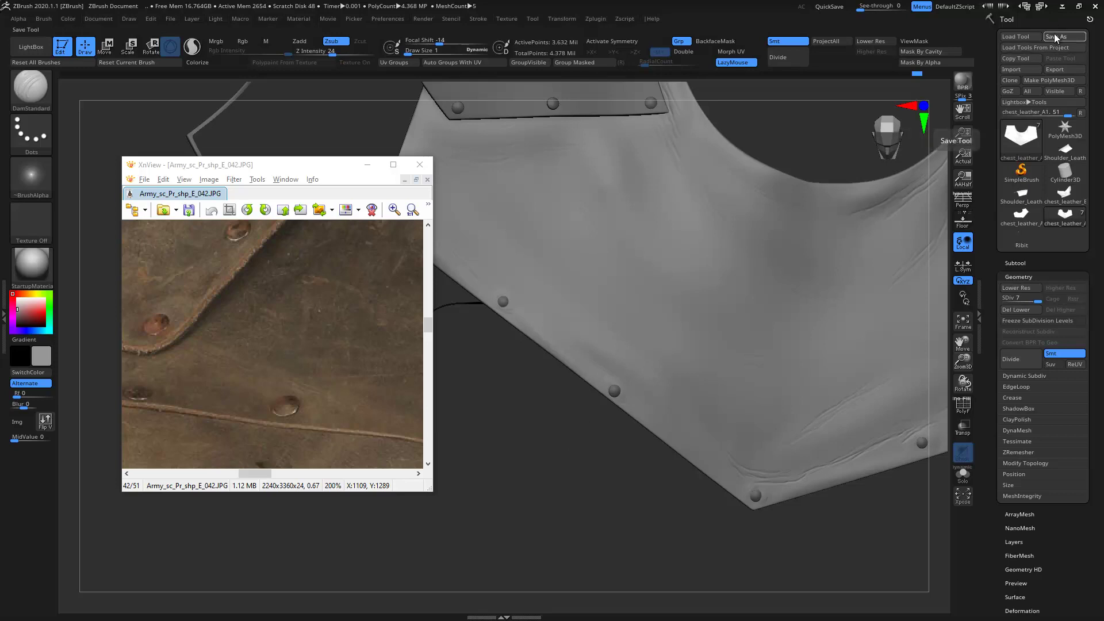
pyautogui.click(792, 472)
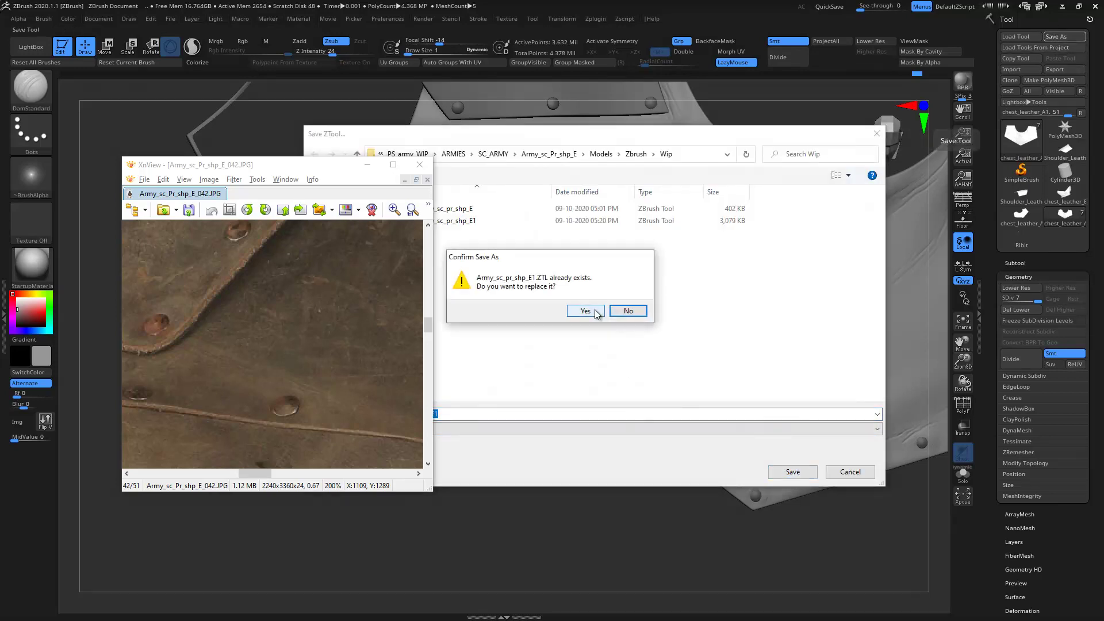
pyautogui.click(598, 310)
pyautogui.moveTo(243, 164); pyautogui.dragTo(152, 227)
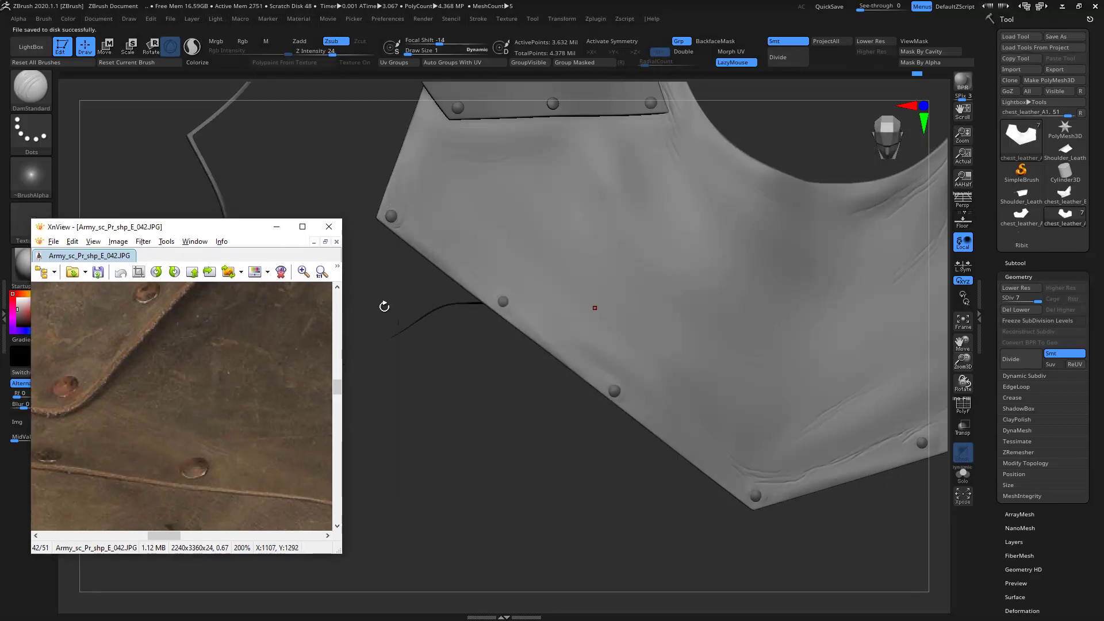
# - Carve more thin DamStandard creases below, right and left of the rivet
pyautogui.press('f')
pyautogui.moveTo(554, 394)
pyautogui.mouseDown()
pyautogui.moveTo(465, 402)
pyautogui.moveTo(486, 421)
pyautogui.moveTo(624, 319)
pyautogui.moveTo(550, 218)
pyautogui.mouseUp()
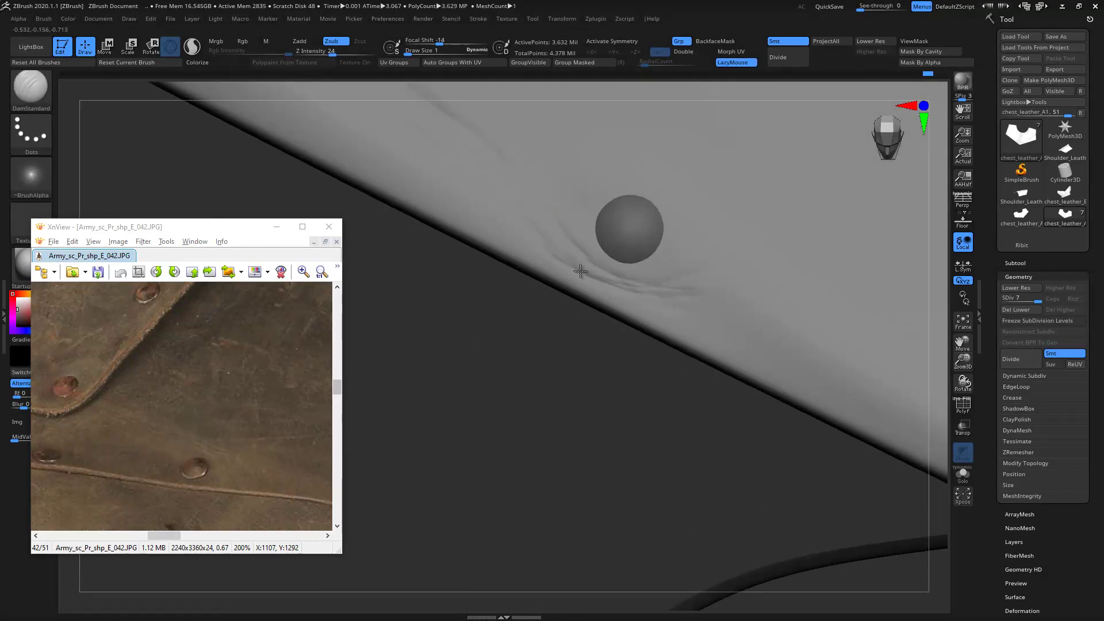
pyautogui.moveTo(639, 275); pyautogui.dragTo(746, 298)
pyautogui.moveTo(456, 289)
pyautogui.mouseDown()
pyautogui.moveTo(444, 278)
pyautogui.moveTo(530, 323)
pyautogui.moveTo(508, 224)
pyautogui.moveTo(522, 290)
pyautogui.mouseUp()
pyautogui.moveTo(573, 334); pyautogui.dragTo(690, 306)
pyautogui.moveTo(611, 333)
pyautogui.mouseDown()
pyautogui.moveTo(680, 304)
pyautogui.moveTo(631, 192)
pyautogui.moveTo(624, 219)
pyautogui.moveTo(562, 168)
pyautogui.moveTo(516, 225)
pyautogui.moveTo(375, 256)
pyautogui.moveTo(422, 292)
pyautogui.moveTo(726, 404)
pyautogui.moveTo(431, 320)
pyautogui.moveTo(584, 246)
pyautogui.moveTo(577, 339)
pyautogui.moveTo(505, 249)
pyautogui.mouseUp()
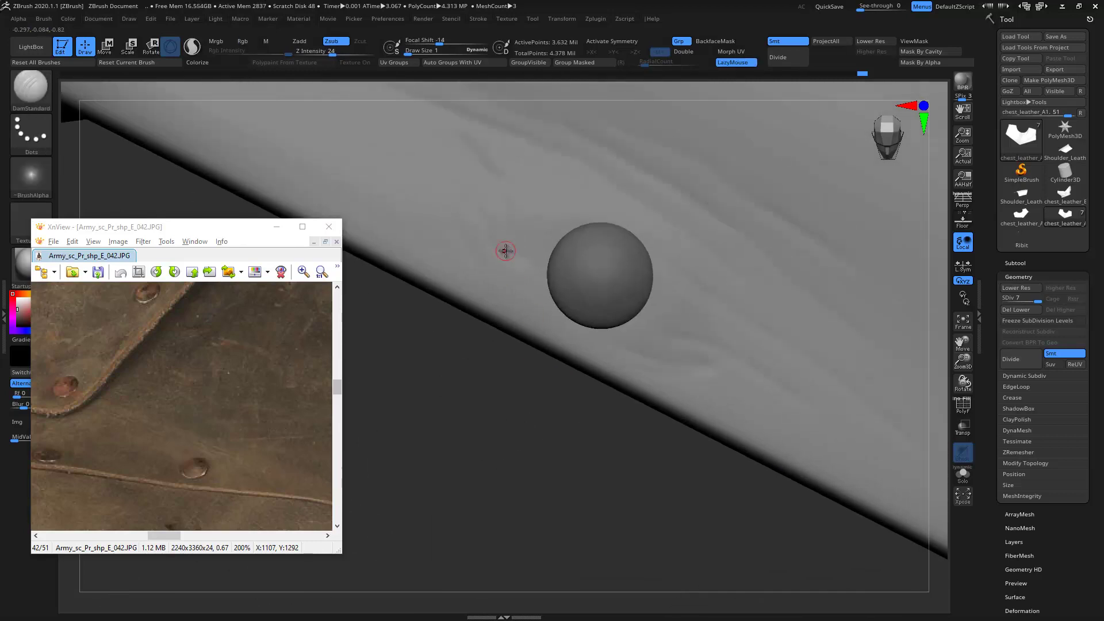
pyautogui.moveTo(608, 344); pyautogui.dragTo(695, 325)
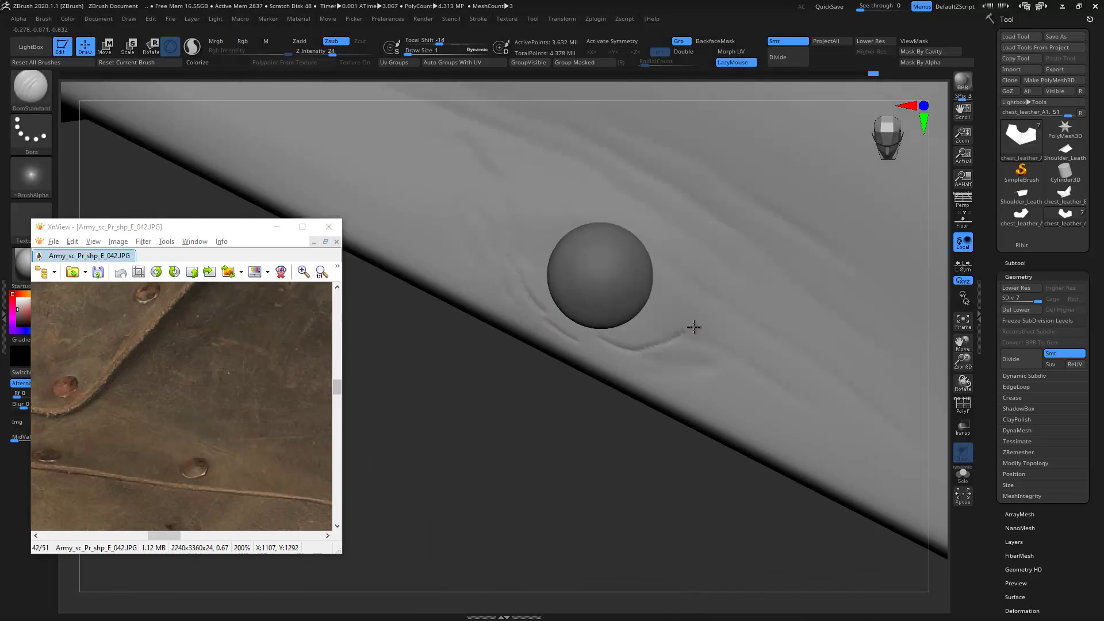
pyautogui.moveTo(538, 281); pyautogui.dragTo(523, 260)
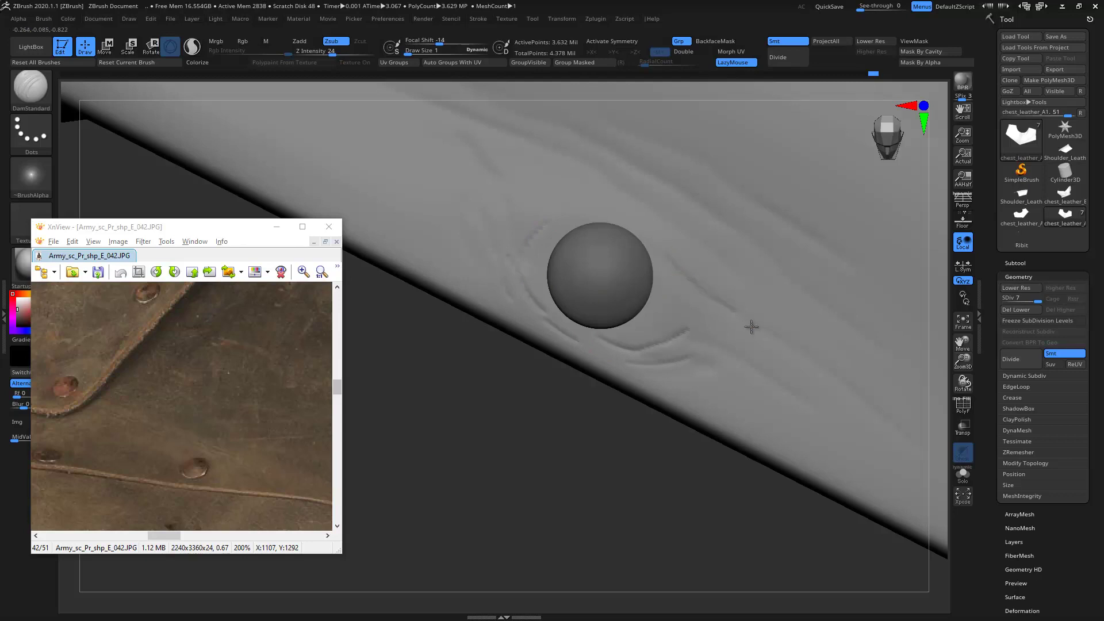
pyautogui.moveTo(660, 342)
pyautogui.mouseDown()
pyautogui.moveTo(395, 187)
pyautogui.moveTo(530, 332)
pyautogui.moveTo(648, 382)
pyautogui.moveTo(593, 413)
pyautogui.moveTo(622, 388)
pyautogui.moveTo(621, 446)
pyautogui.moveTo(641, 362)
pyautogui.mouseUp()
# - Briefly select the Ribit1 rivet subtool, then reselect chest_leather_A1
pyautogui.keyDown('alt'); pyautogui.click(719, 366); pyautogui.keyUp('alt')
pyautogui.moveTo(606, 395)
pyautogui.mouseDown()
pyautogui.moveTo(501, 409)
pyautogui.moveTo(511, 402)
pyautogui.moveTo(490, 346)
pyautogui.moveTo(485, 429)
pyautogui.moveTo(518, 443)
pyautogui.moveTo(451, 400)
pyautogui.moveTo(557, 330)
pyautogui.moveTo(627, 387)
pyautogui.moveTo(608, 463)
pyautogui.moveTo(651, 414)
pyautogui.moveTo(683, 246)
pyautogui.moveTo(604, 255)
pyautogui.mouseUp()
pyautogui.moveTo(532, 305)
pyautogui.mouseDown()
pyautogui.moveTo(668, 395)
pyautogui.moveTo(468, 286)
pyautogui.mouseUp()
pyautogui.keyDown('alt'); pyautogui.click(485, 230); pyautogui.keyUp('alt')
pyautogui.moveTo(485, 230)
pyautogui.mouseDown()
pyautogui.moveTo(612, 441)
pyautogui.moveTo(520, 316)
pyautogui.moveTo(535, 336)
pyautogui.moveTo(555, 289)
pyautogui.moveTo(542, 370)
pyautogui.moveTo(474, 431)
pyautogui.mouseUp()
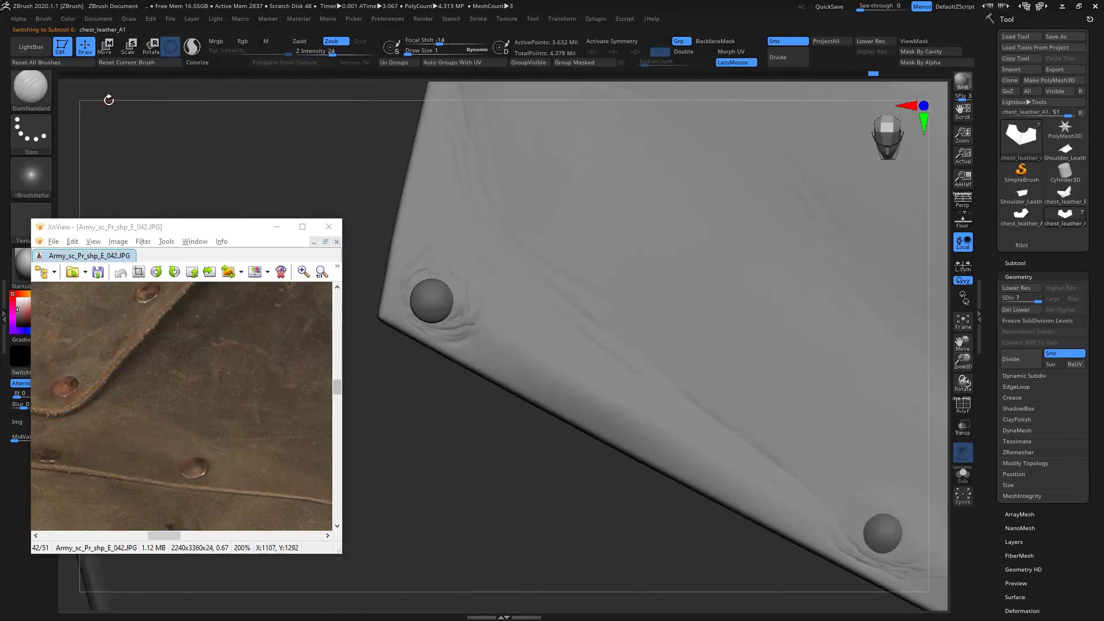
# - Select the Standard brush with the B, S, T shortcut
pyautogui.press('b')
pyautogui.press('s')
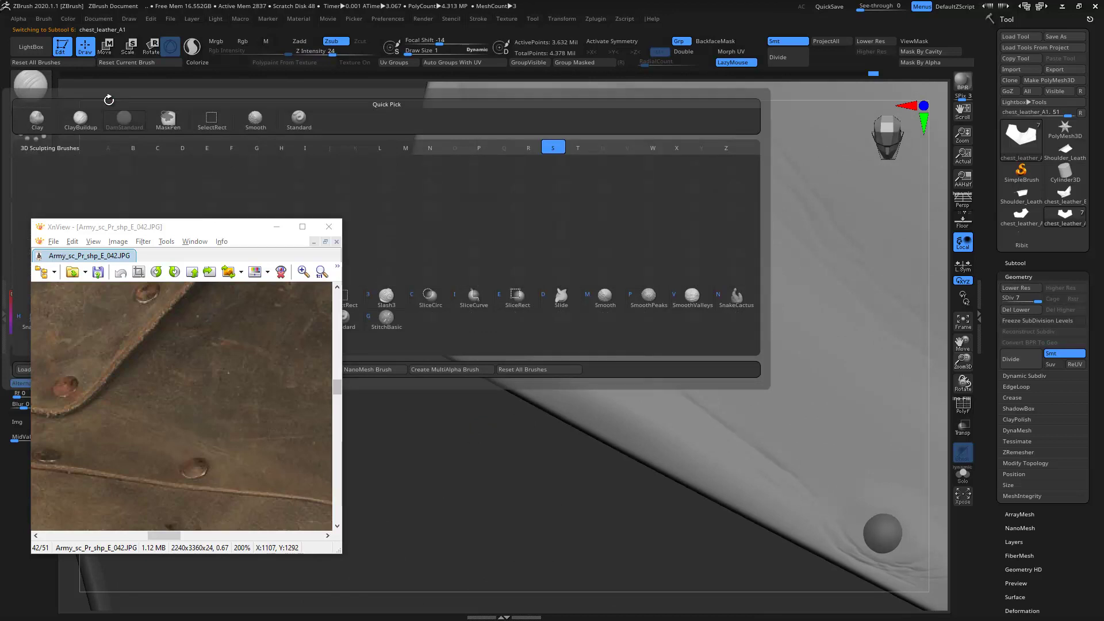
pyautogui.press('t')
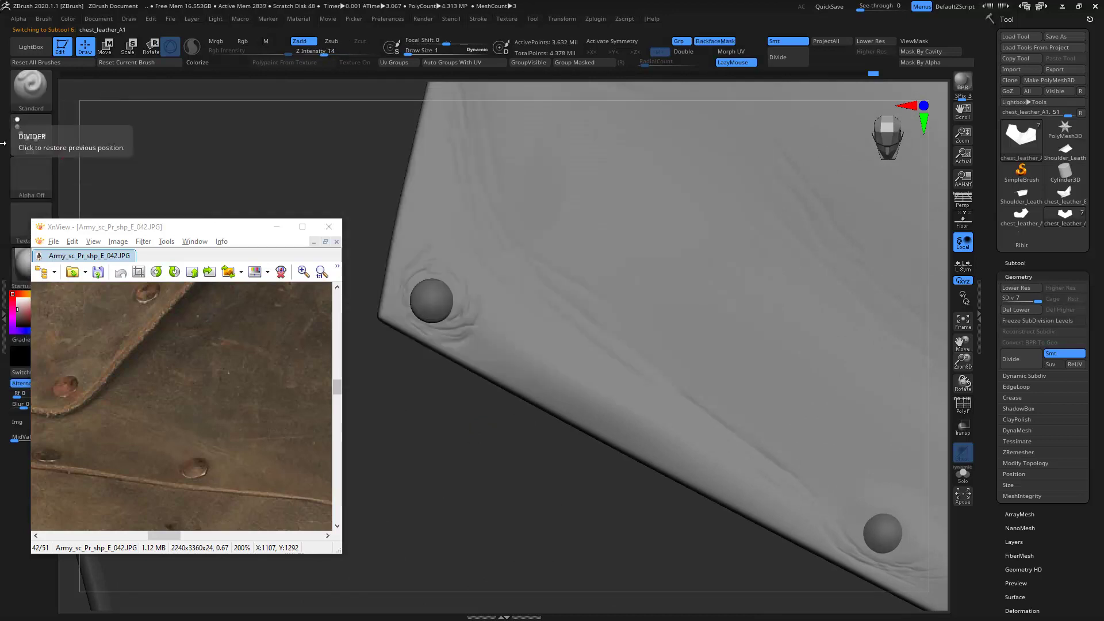
# - Move the XnView reference window off the canvas and dismiss the Start menu
pyautogui.moveTo(94, 227); pyautogui.dragTo(67, 319)
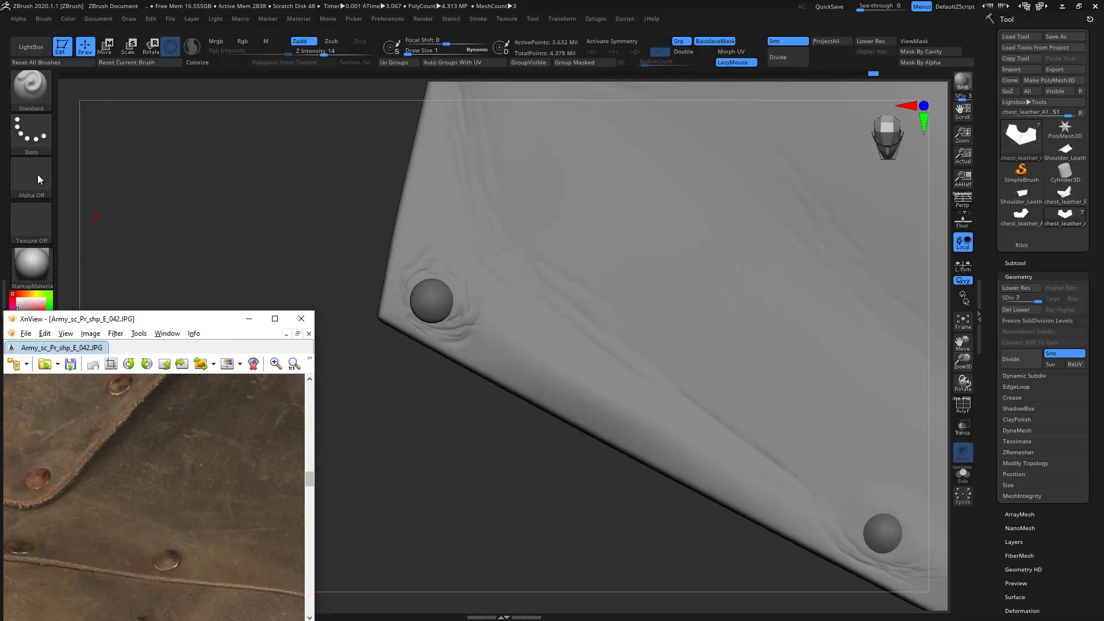
pyautogui.press('super')
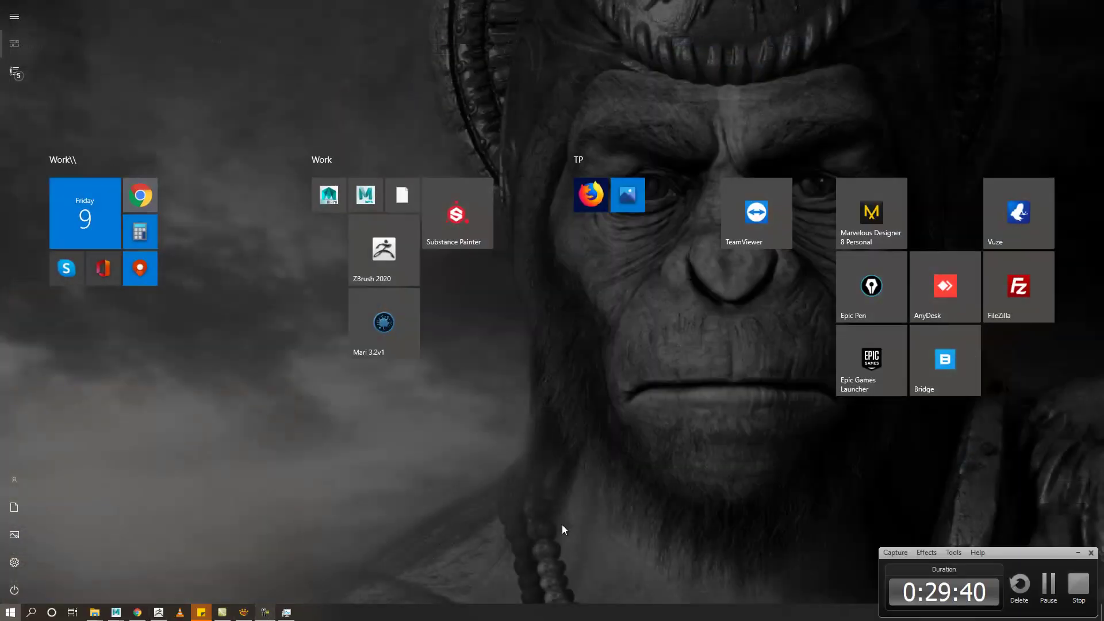
pyautogui.press('super')
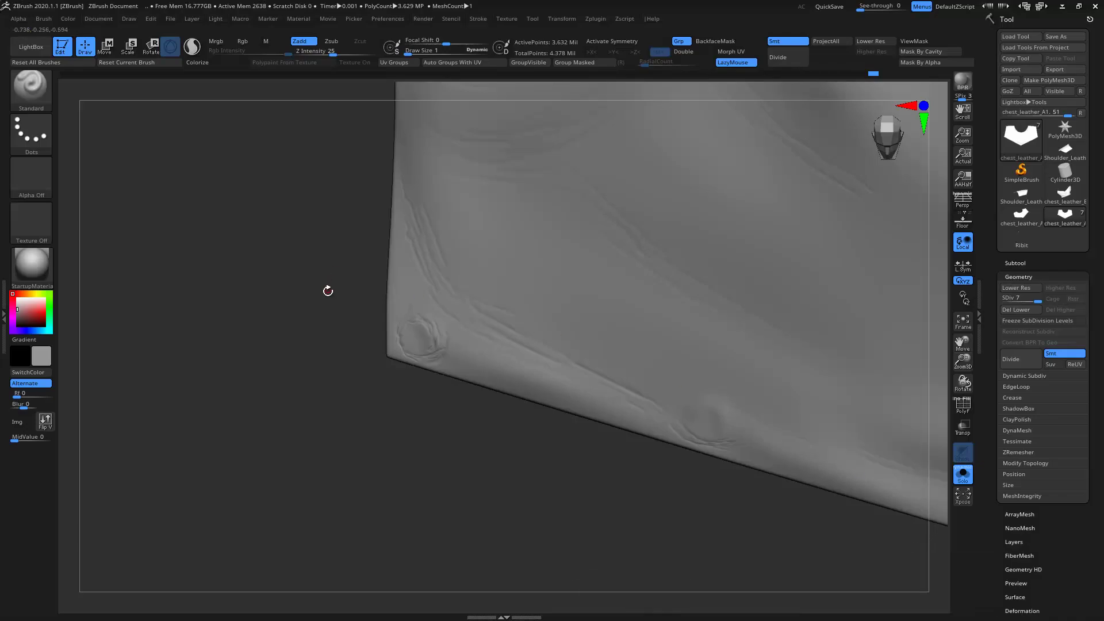
# - Paint MaskPen strokes along the leather's left and bottom edges and a diagonal fold
pyautogui.moveTo(328, 291); pyautogui.dragTo(308, 265)
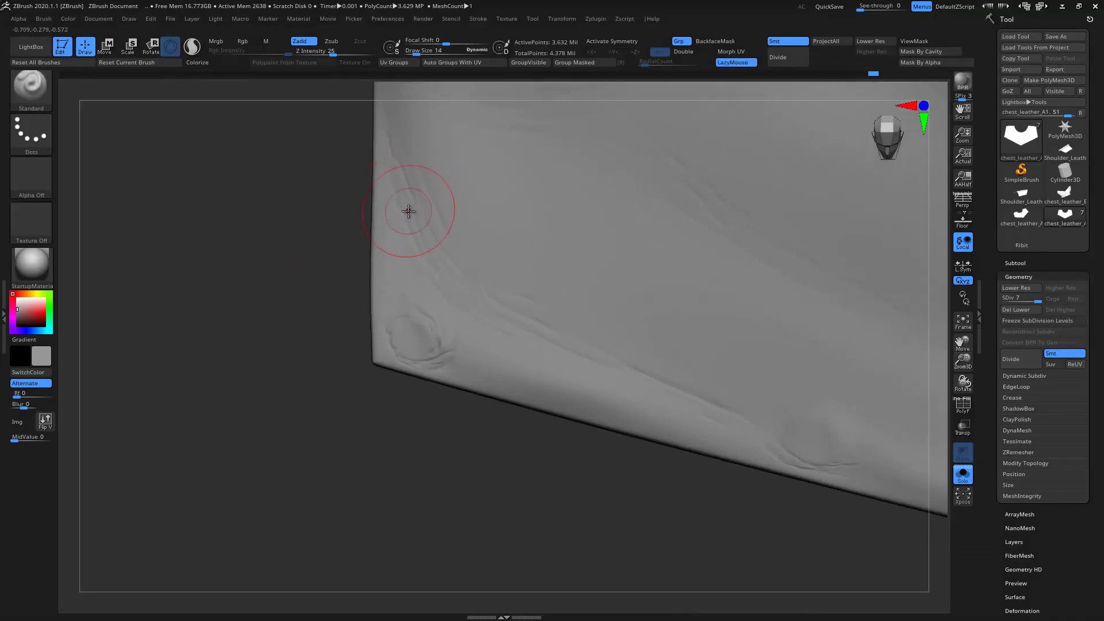
pyautogui.moveTo(406, 172)
pyautogui.keyDown('ctrl'); pyautogui.mouseDown()
pyautogui.moveTo(429, 276)
pyautogui.moveTo(418, 228)
pyautogui.moveTo(455, 310)
pyautogui.moveTo(743, 421)
pyautogui.mouseUp(); pyautogui.keyUp('ctrl')
pyautogui.moveTo(426, 222)
pyautogui.keyDown('ctrl'); pyautogui.mouseDown()
pyautogui.moveTo(660, 388)
pyautogui.moveTo(507, 310)
pyautogui.moveTo(746, 395)
pyautogui.mouseUp(); pyautogui.keyUp('ctrl')
pyautogui.moveTo(345, 403); pyautogui.dragTo(202, 272)
pyautogui.keyDown('ctrl'); pyautogui.moveTo(488, 167); pyautogui.dragTo(840, 379); pyautogui.keyUp('ctrl')
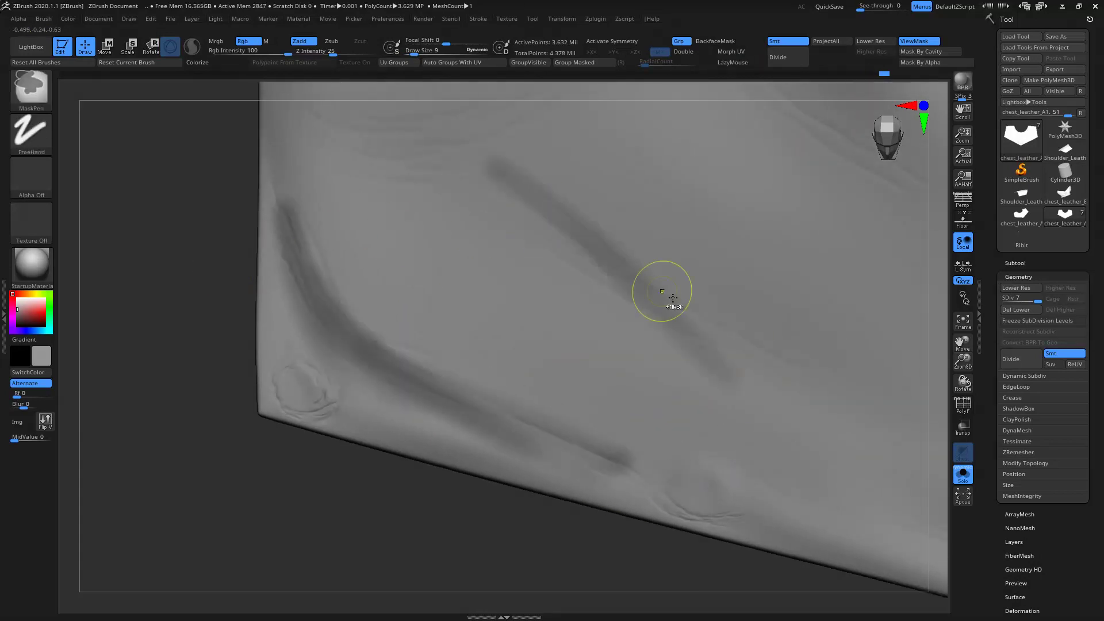
pyautogui.moveTo(454, 116)
pyautogui.keyDown('ctrl'); pyautogui.mouseDown()
pyautogui.moveTo(690, 320)
pyautogui.moveTo(800, 397)
pyautogui.mouseUp(); pyautogui.keyUp('ctrl')
pyautogui.moveTo(506, 164)
pyautogui.keyDown('ctrl'); pyautogui.mouseDown()
pyautogui.moveTo(562, 227)
pyautogui.moveTo(811, 408)
pyautogui.mouseUp(); pyautogui.keyUp('ctrl')
# - Zoom out, clear the stray rectangular mask, and zoom back in on the leather
pyautogui.keyDown('ctrl'); pyautogui.moveTo(697, 336); pyautogui.dragTo(493, 295, button='right'); pyautogui.keyUp('ctrl')
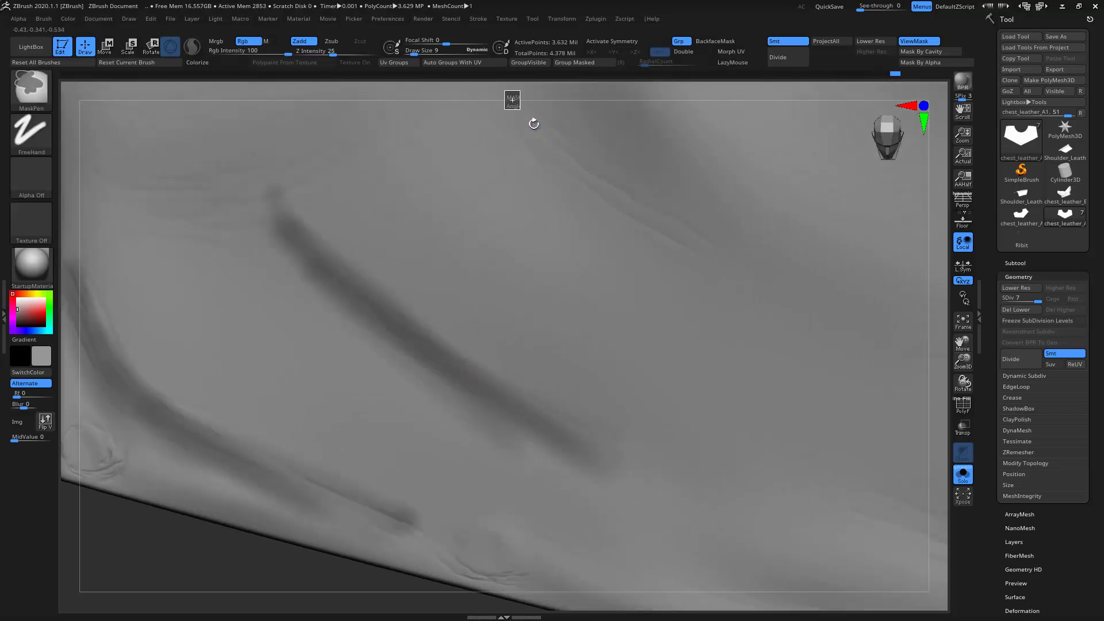
pyautogui.keyDown('ctrl'); pyautogui.moveTo(505, 91); pyautogui.dragTo(678, 259); pyautogui.keyUp('ctrl')
pyautogui.keyDown('ctrl'); pyautogui.moveTo(678, 259); pyautogui.dragTo(506, 210, button='right'); pyautogui.keyUp('ctrl')
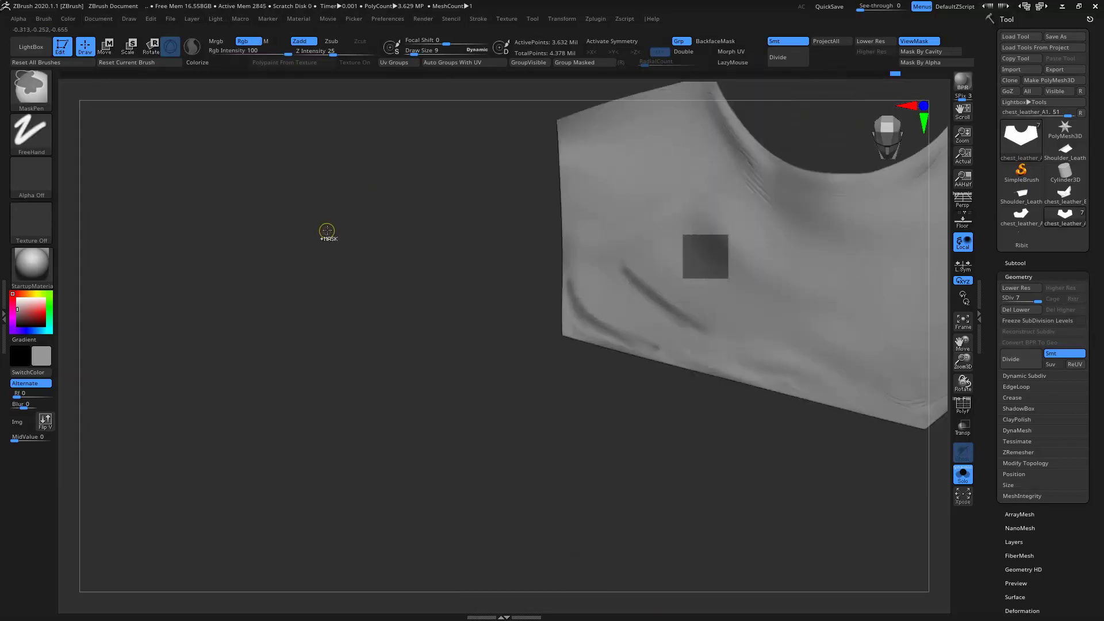
pyautogui.keyDown('ctrl'); pyautogui.moveTo(328, 229); pyautogui.dragTo(331, 232); pyautogui.keyUp('ctrl')
pyautogui.keyDown('ctrl'); pyautogui.moveTo(493, 316); pyautogui.dragTo(355, 279, button='right'); pyautogui.keyUp('ctrl')
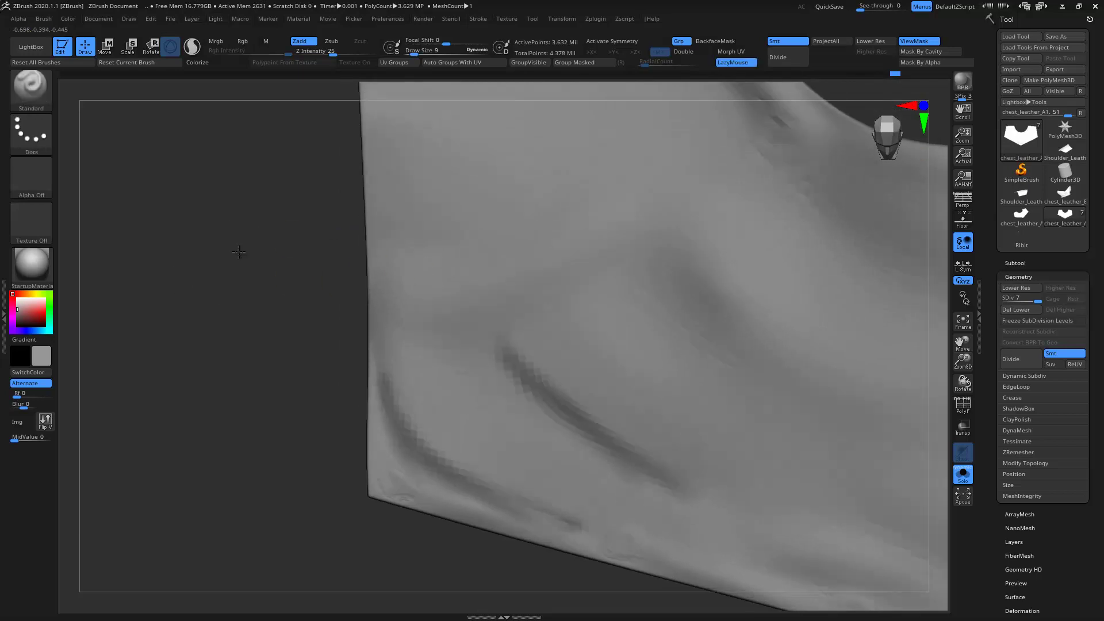
pyautogui.moveTo(236, 249); pyautogui.dragTo(300, 272)
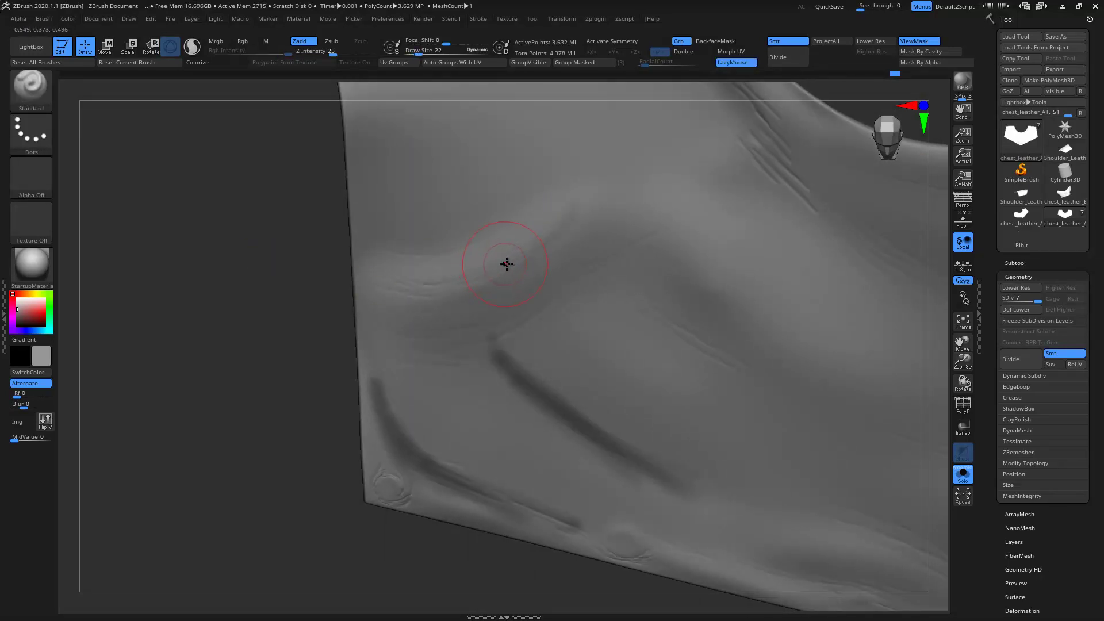
# - Paint a mask band leftward across the fold, then rotate toward the curved edge
pyautogui.press('ctrl')
pyautogui.keyDown('ctrl'); pyautogui.moveTo(578, 290); pyautogui.dragTo(372, 316); pyautogui.keyUp('ctrl')
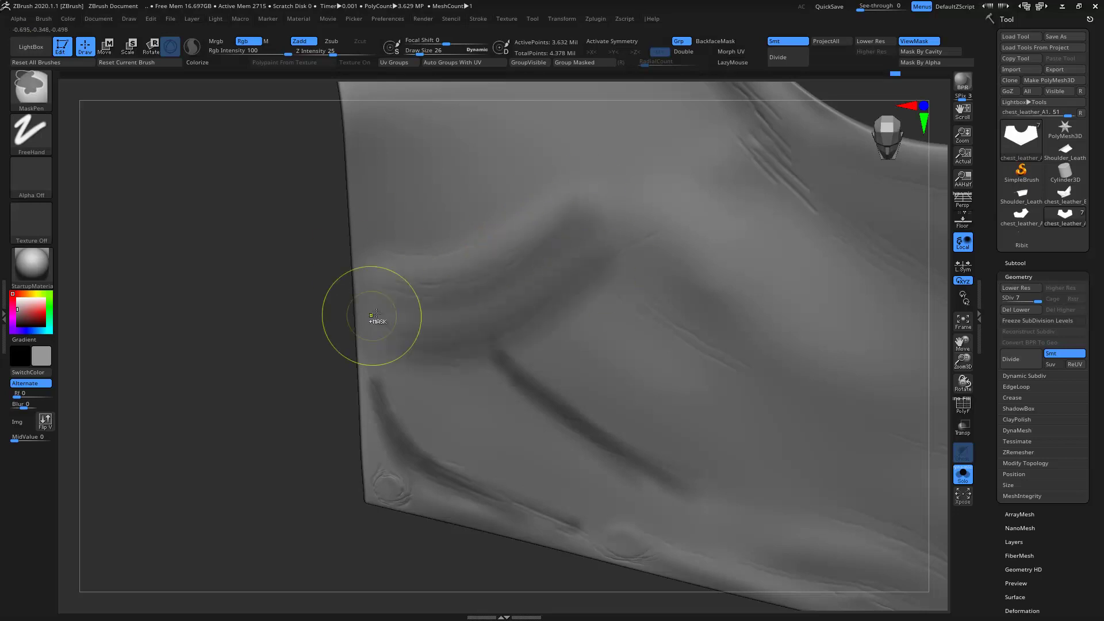
pyautogui.moveTo(276, 279); pyautogui.dragTo(190, 291)
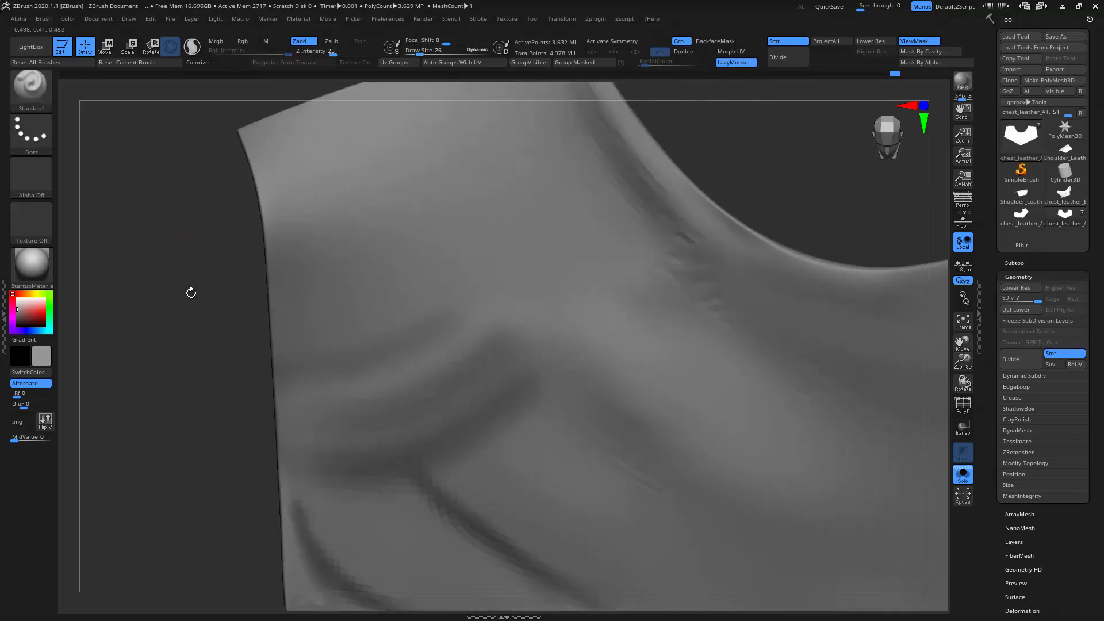
pyautogui.moveTo(419, 192); pyautogui.dragTo(549, 225)
pyautogui.moveTo(665, 416)
pyautogui.mouseDown()
pyautogui.moveTo(742, 429)
pyautogui.moveTo(542, 180)
pyautogui.mouseUp()
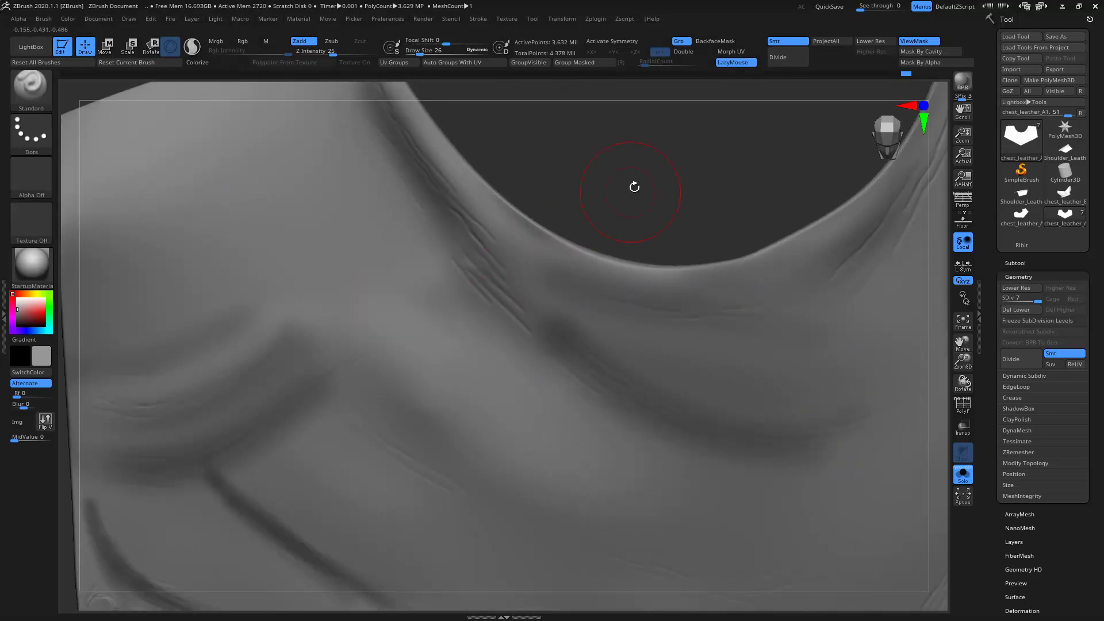
pyautogui.moveTo(636, 184); pyautogui.dragTo(630, 344)
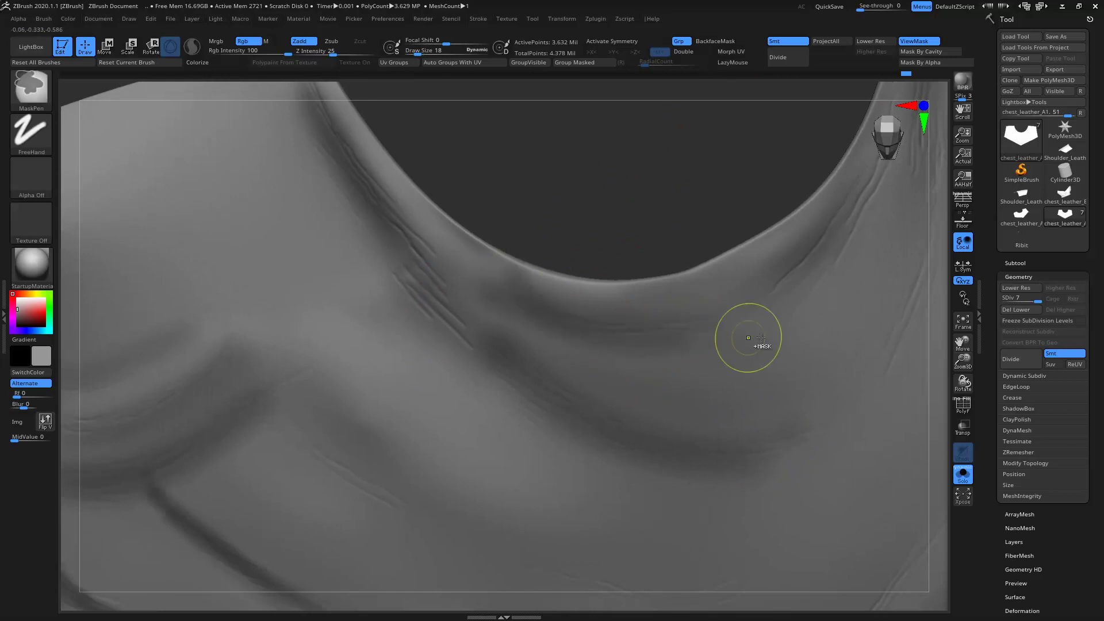
pyautogui.moveTo(607, 178); pyautogui.dragTo(539, 260)
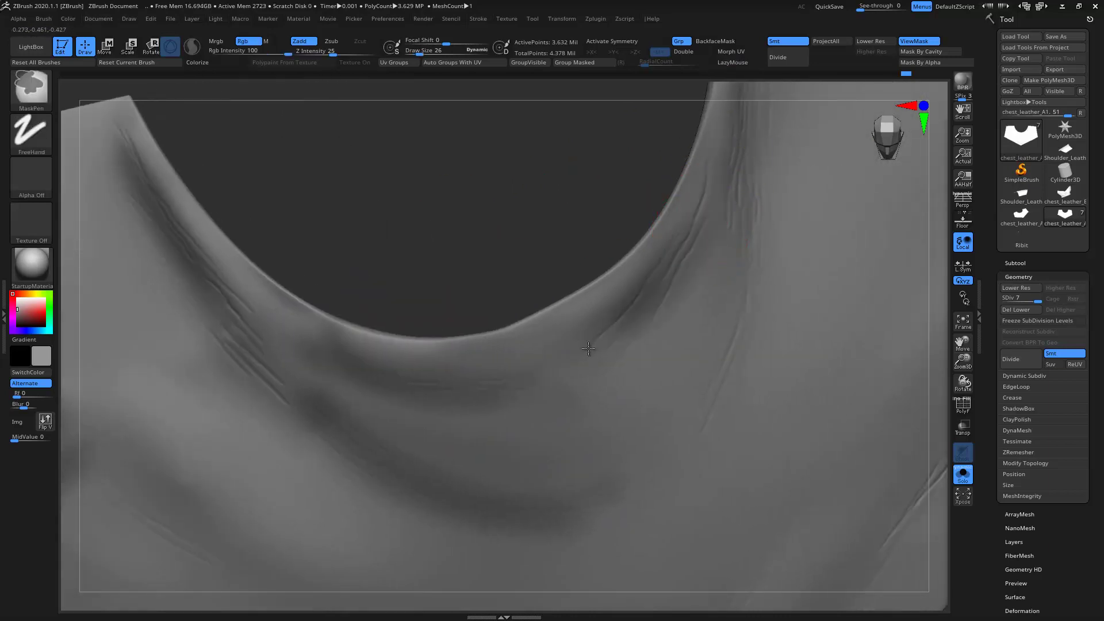
# - Frame the chest leather and rotate along its curved neck-edge wrinkles
pyautogui.press('f')
pyautogui.moveTo(509, 204)
pyautogui.keyDown('alt'); pyautogui.mouseDown()
pyautogui.moveTo(499, 242)
pyautogui.moveTo(500, 217)
pyautogui.moveTo(592, 207)
pyautogui.mouseUp(); pyautogui.keyUp('alt')
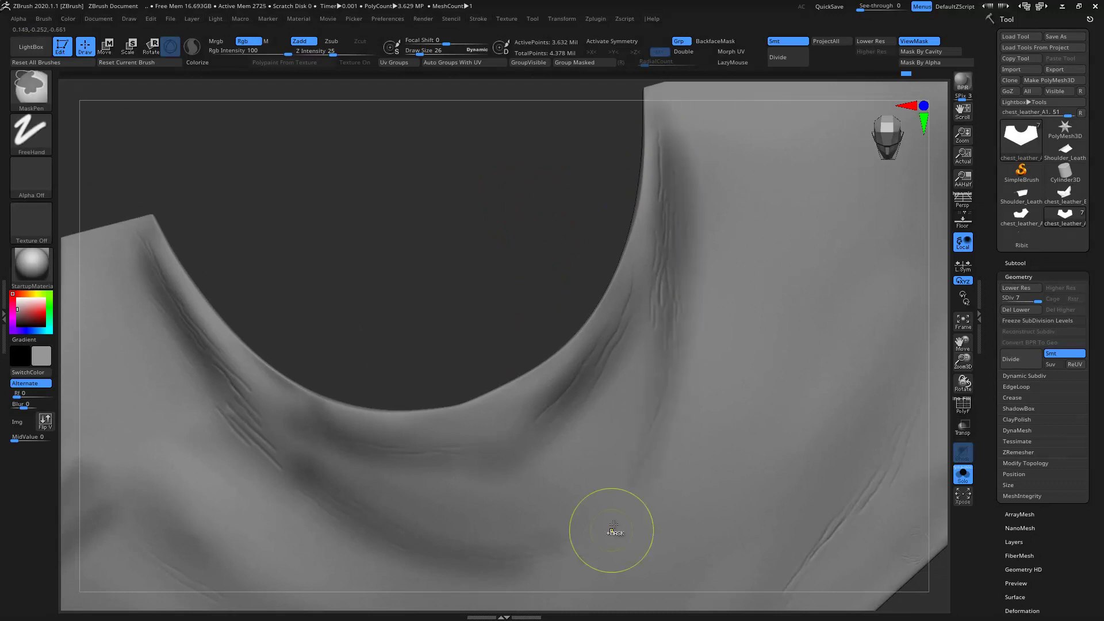
pyautogui.moveTo(612, 525); pyautogui.dragTo(537, 226)
pyautogui.moveTo(575, 459); pyautogui.dragTo(462, 146)
pyautogui.press('ctrl')
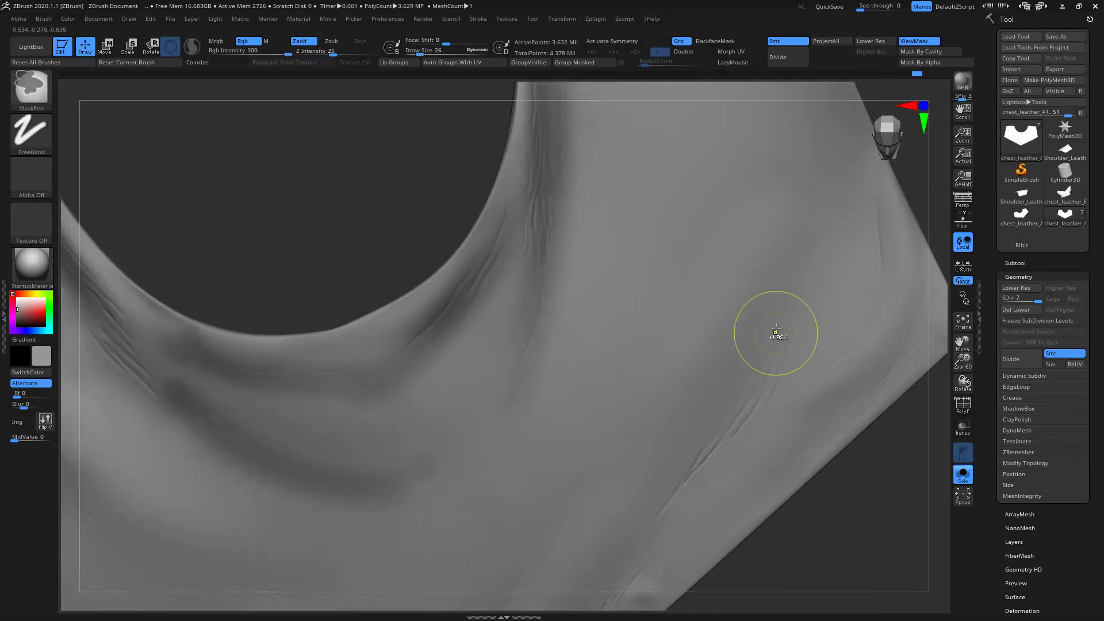
pyautogui.moveTo(782, 510)
pyautogui.mouseDown()
pyautogui.moveTo(782, 370)
pyautogui.moveTo(847, 395)
pyautogui.mouseUp()
# - Rotate to the bottom corner and mask along the mesh's lower edge
pyautogui.press('ctrl')
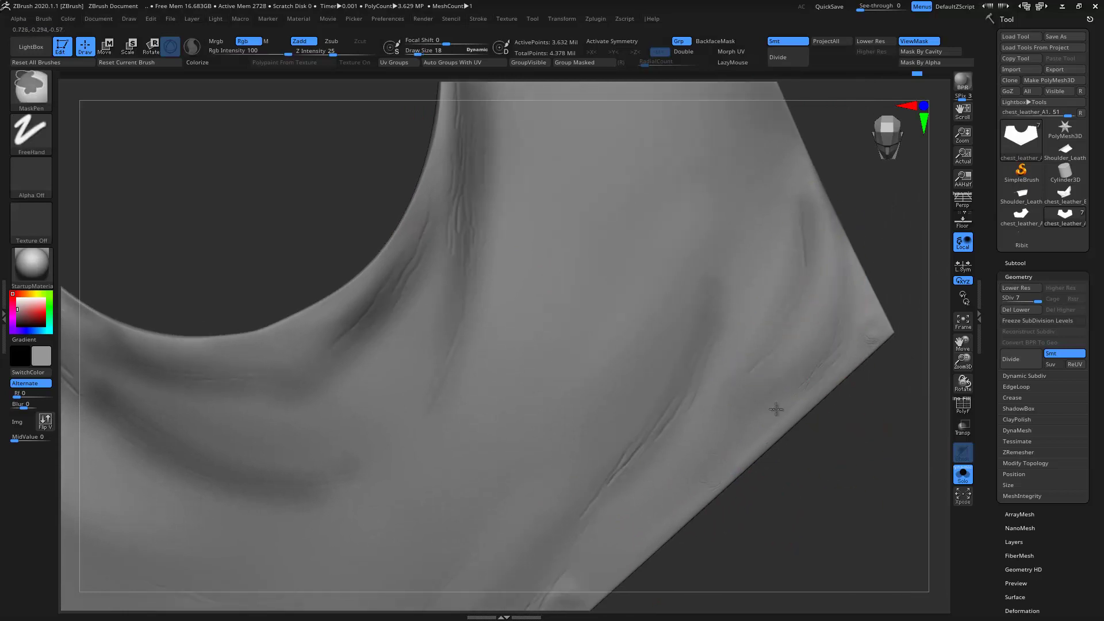
pyautogui.moveTo(711, 472); pyautogui.dragTo(793, 451)
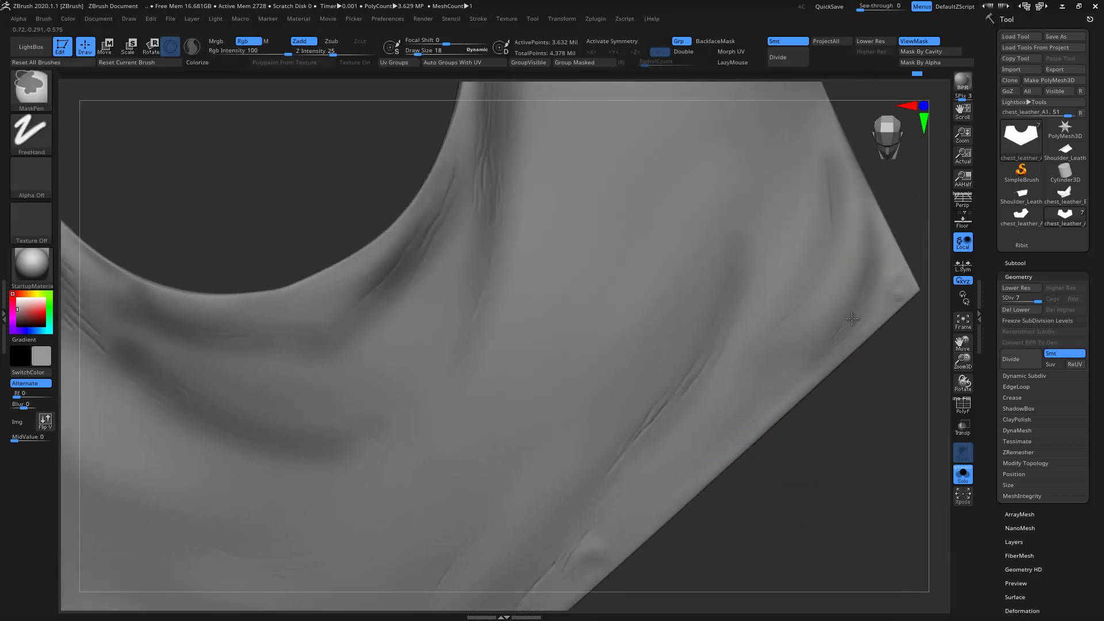
pyautogui.moveTo(821, 284); pyautogui.dragTo(860, 397)
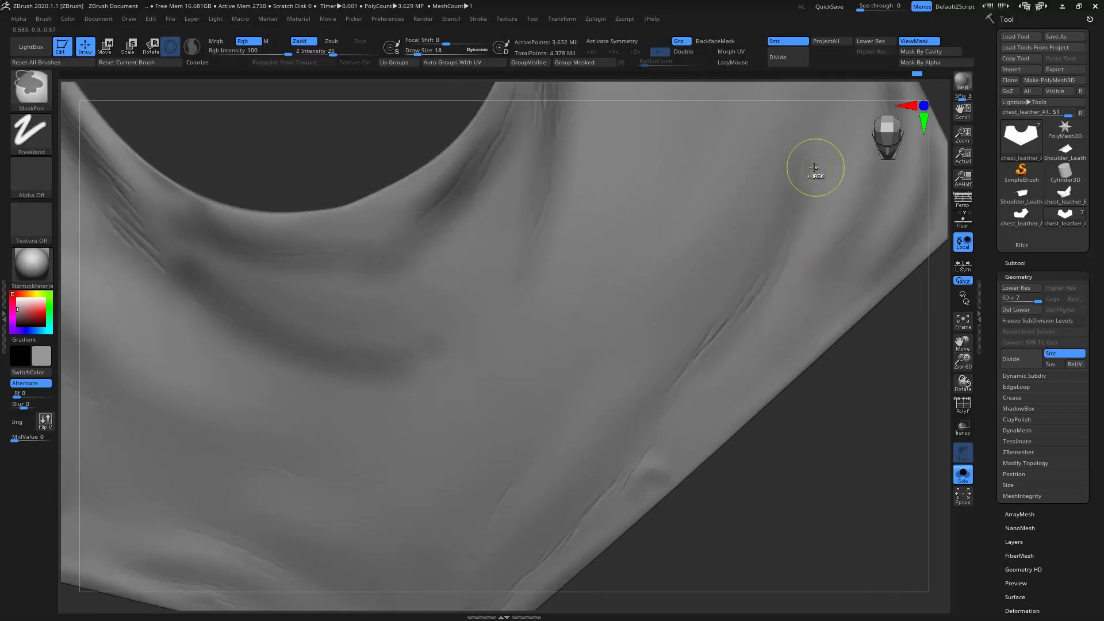
pyautogui.moveTo(789, 518); pyautogui.dragTo(709, 345)
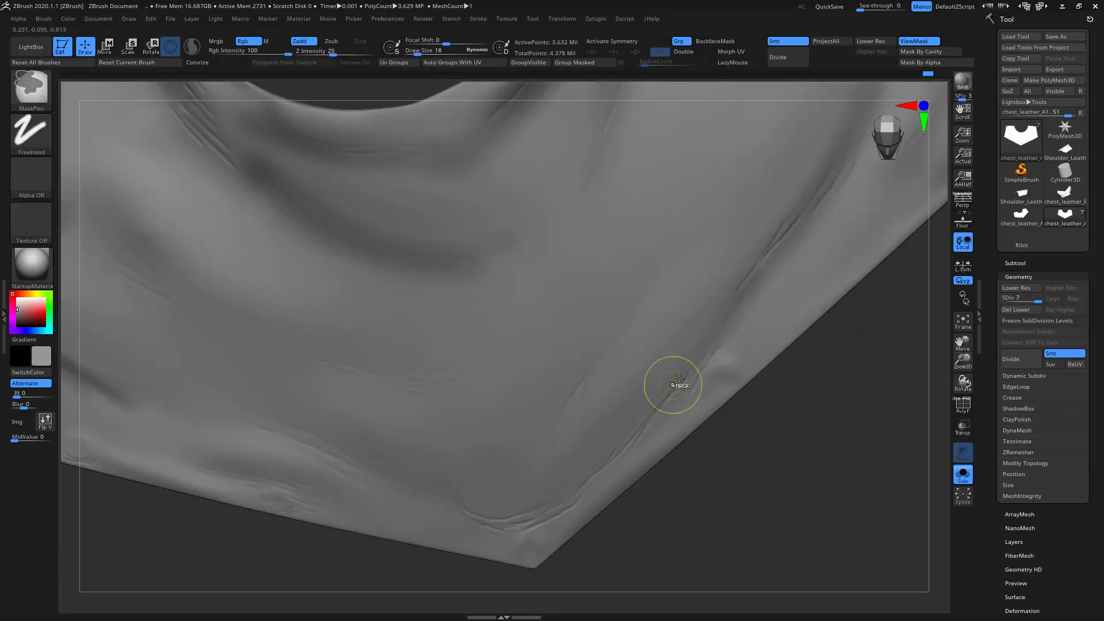
pyautogui.moveTo(698, 525); pyautogui.dragTo(616, 439)
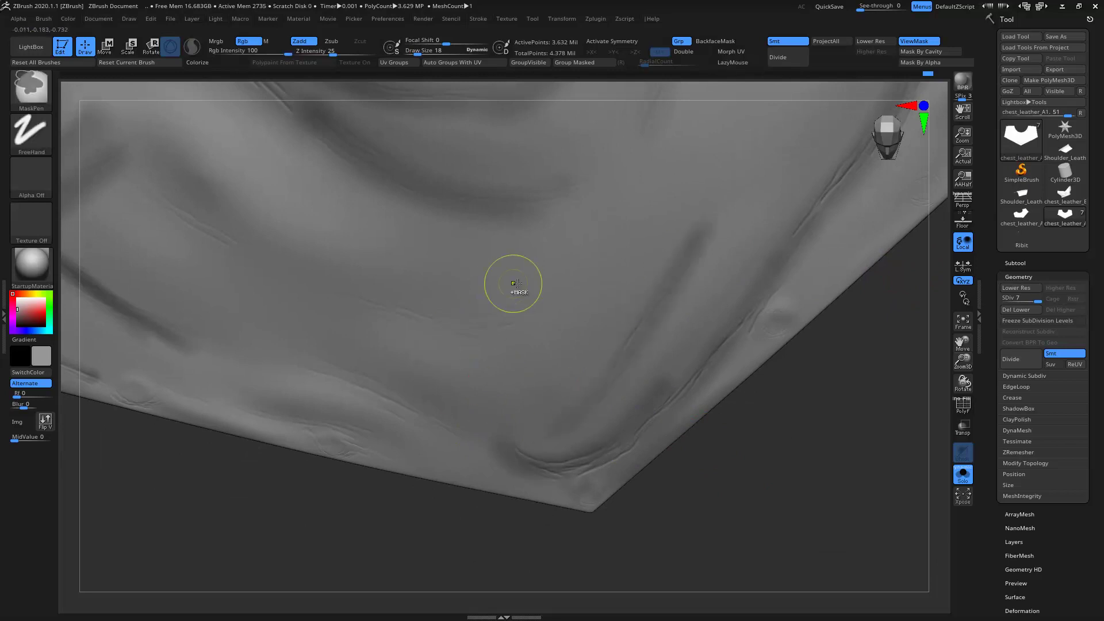
pyautogui.press('ctrl')
pyautogui.moveTo(261, 353); pyautogui.dragTo(419, 401)
pyautogui.press('ctrl')
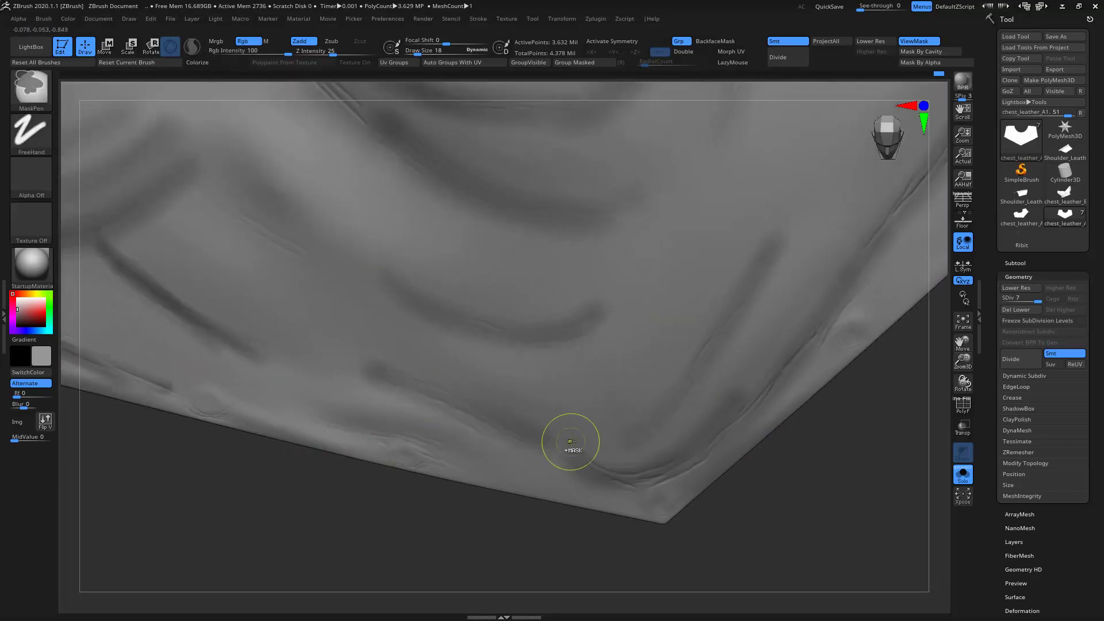
pyautogui.keyDown('ctrl'); pyautogui.moveTo(372, 450); pyautogui.dragTo(527, 463); pyautogui.keyUp('ctrl')
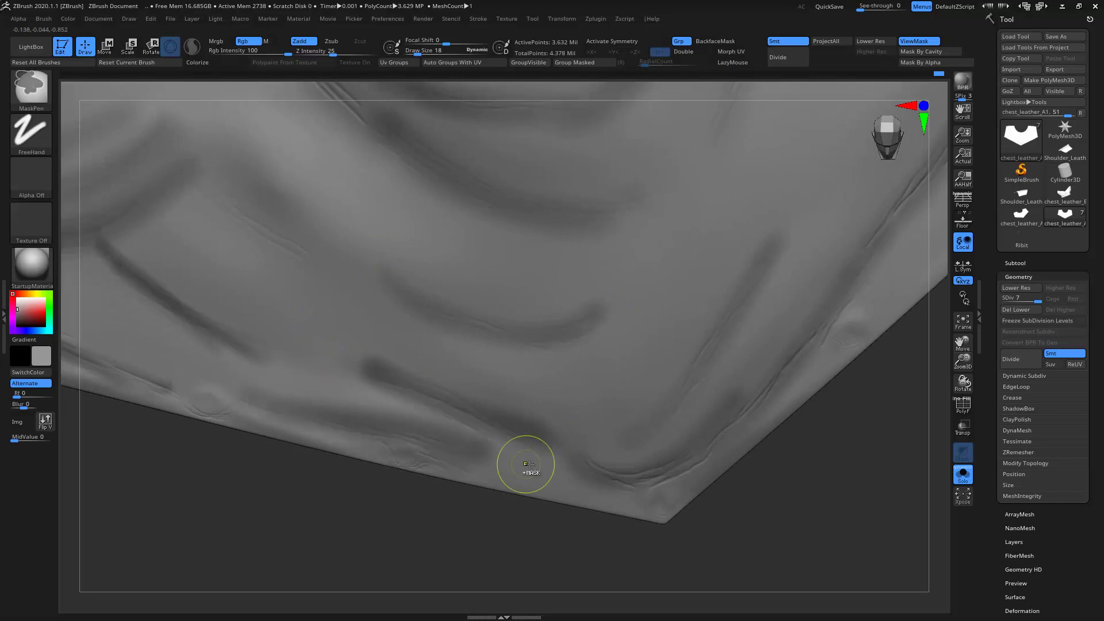
pyautogui.moveTo(219, 461); pyautogui.dragTo(366, 417)
# - Dab a small mask on the mesh corner and re-angle the leather
pyautogui.press('ctrl')
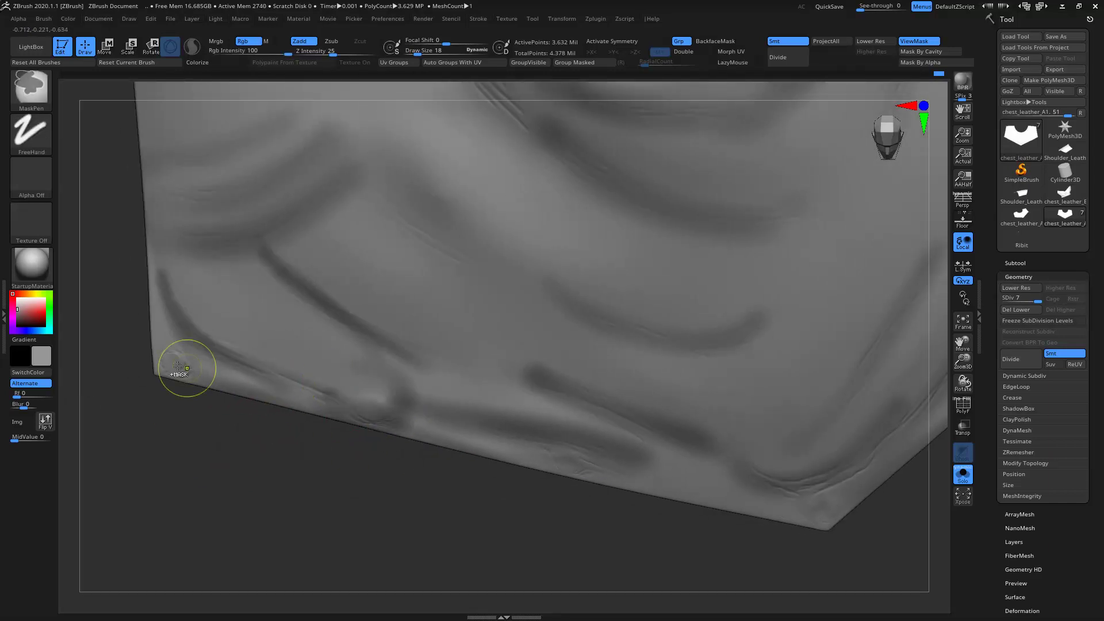
pyautogui.keyDown('ctrl'); pyautogui.click(177, 366); pyautogui.keyUp('ctrl')
pyautogui.moveTo(558, 513); pyautogui.dragTo(505, 489)
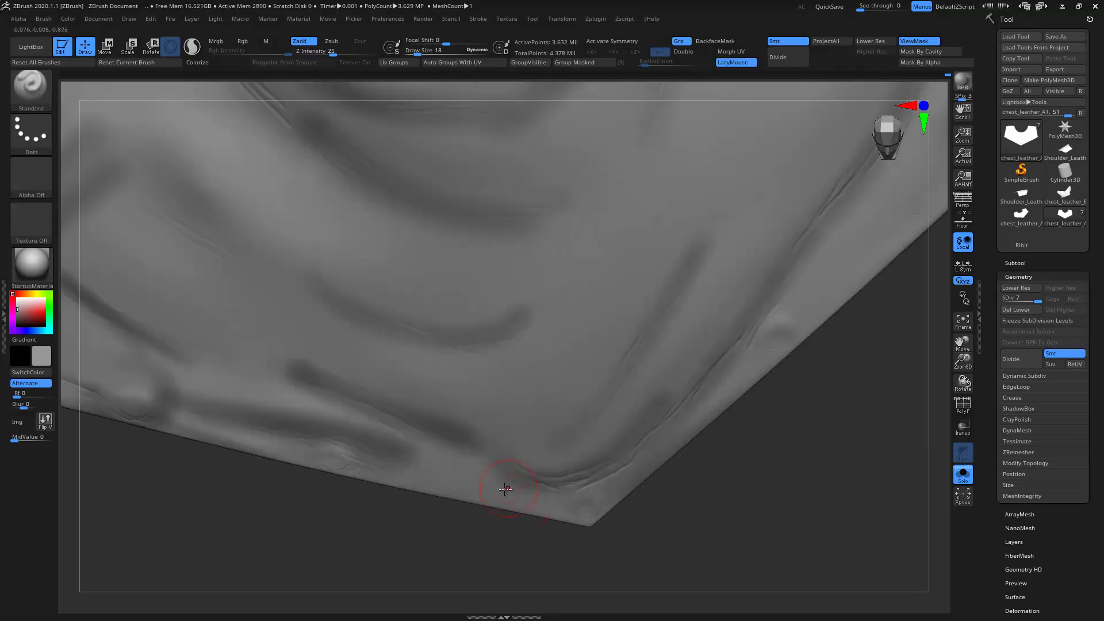
pyautogui.press('ctrl')
pyautogui.moveTo(338, 476); pyautogui.dragTo(345, 523)
pyautogui.press('ctrl')
pyautogui.moveTo(665, 456)
pyautogui.mouseDown()
pyautogui.moveTo(562, 424)
pyautogui.moveTo(660, 424)
pyautogui.mouseUp()
# - Paint mask strokes across the lower area and down along the folds
pyautogui.moveTo(816, 226); pyautogui.dragTo(661, 210)
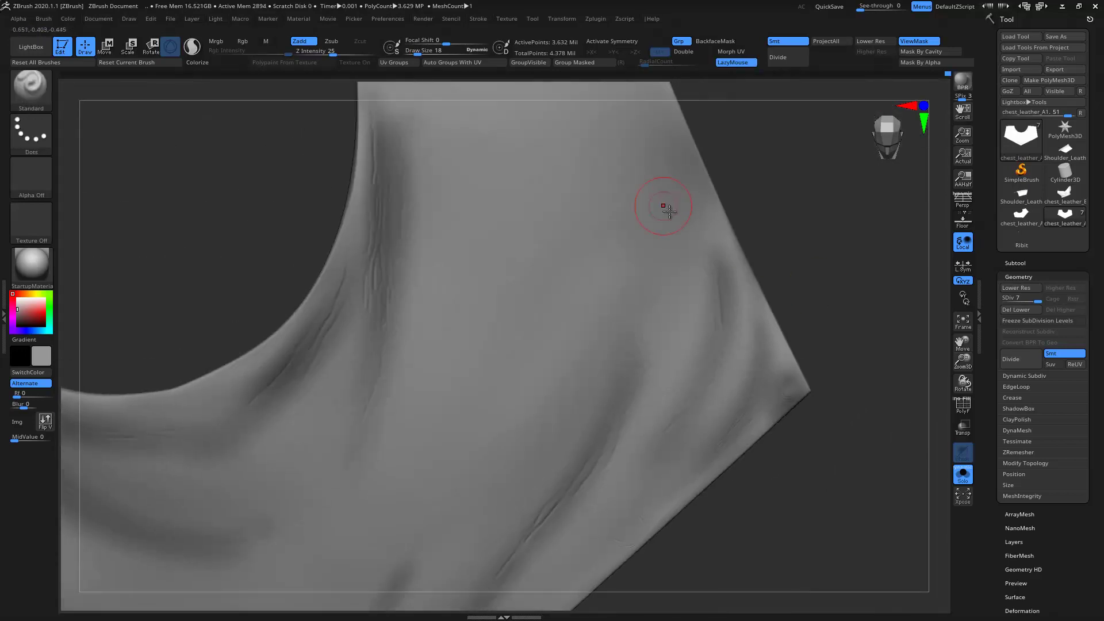
pyautogui.press('ctrl')
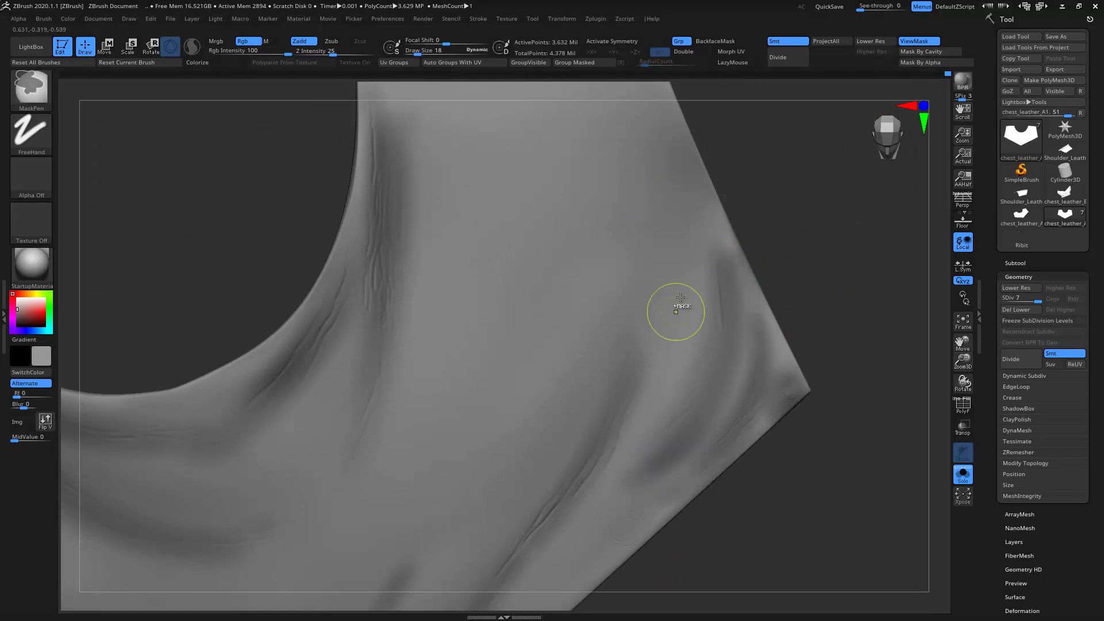
pyautogui.moveTo(794, 476); pyautogui.dragTo(716, 227)
pyautogui.press('ctrl')
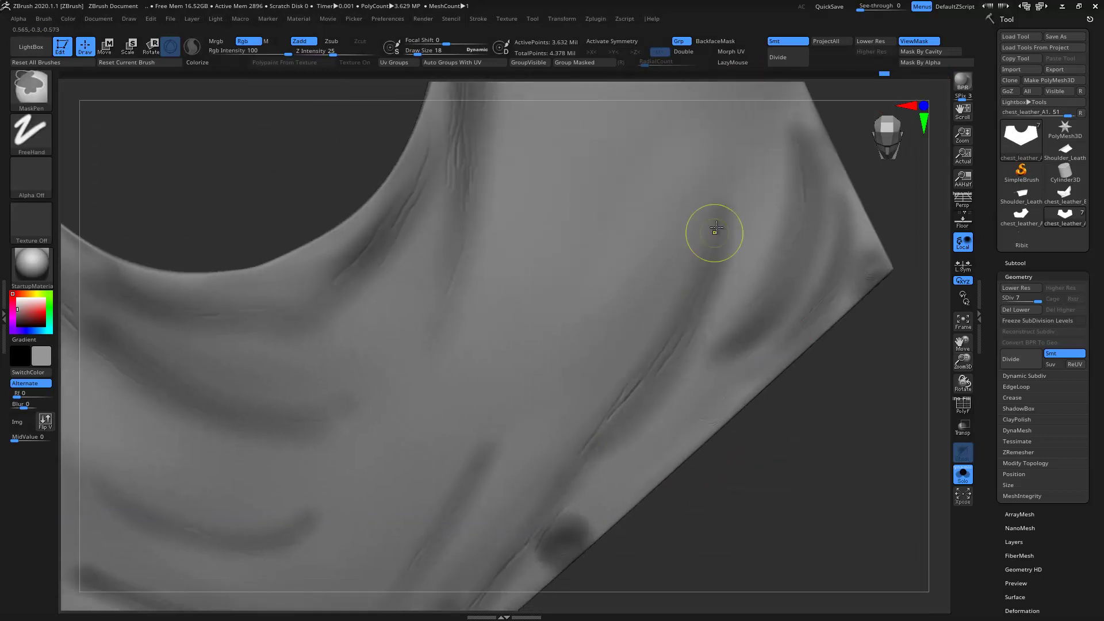
pyautogui.moveTo(747, 483); pyautogui.dragTo(654, 321)
pyautogui.keyDown('ctrl'); pyautogui.moveTo(575, 271); pyautogui.dragTo(454, 492); pyautogui.keyUp('ctrl')
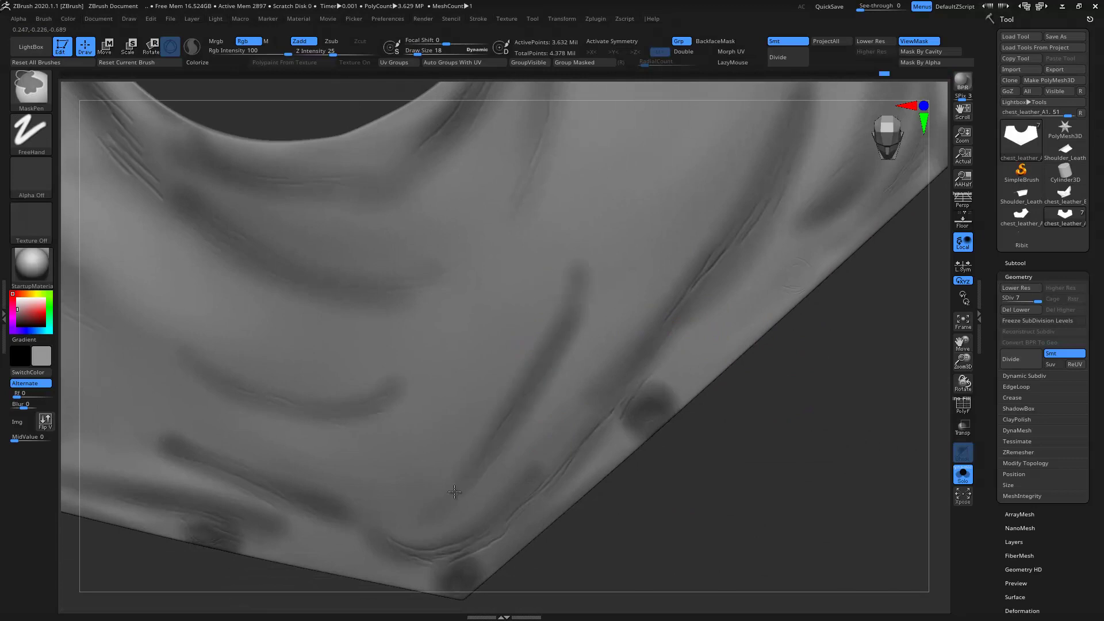
pyautogui.moveTo(538, 469); pyautogui.dragTo(759, 468)
pyautogui.keyDown('ctrl'); pyautogui.moveTo(562, 143); pyautogui.dragTo(497, 452); pyautogui.keyUp('ctrl')
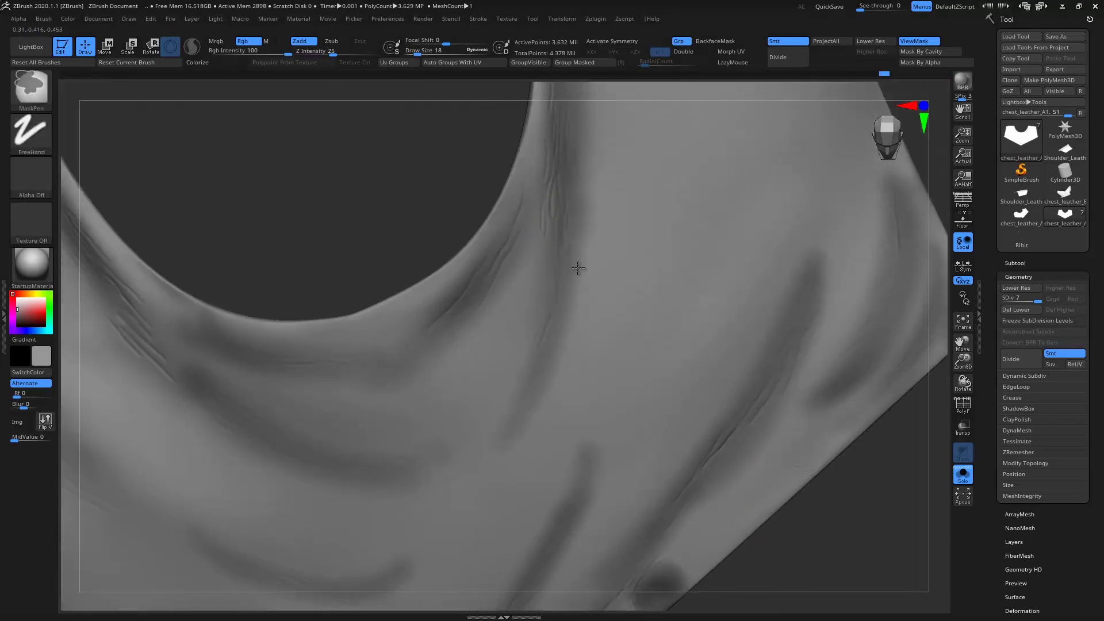
# - Orbit the leather to inspect its edge and folds
pyautogui.moveTo(402, 303); pyautogui.dragTo(565, 316)
pyautogui.moveTo(442, 360)
pyautogui.mouseDown()
pyautogui.moveTo(584, 240)
pyautogui.moveTo(449, 463)
pyautogui.mouseUp()
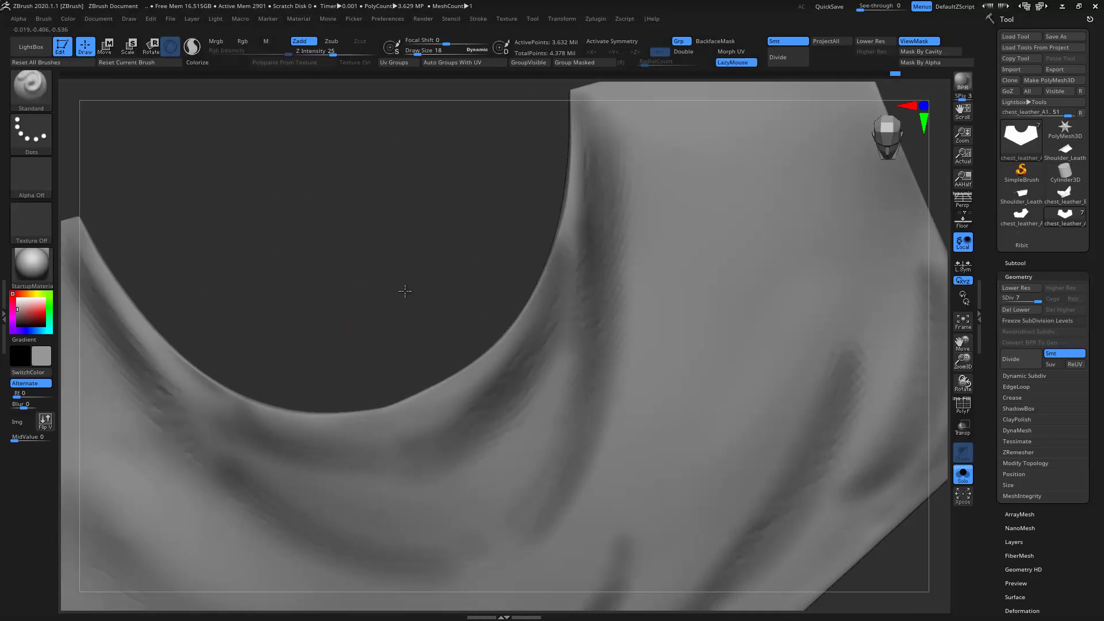
pyautogui.moveTo(405, 291); pyautogui.dragTo(490, 350)
pyautogui.moveTo(275, 238)
pyautogui.mouseDown()
pyautogui.moveTo(461, 203)
pyautogui.moveTo(314, 217)
pyautogui.mouseUp()
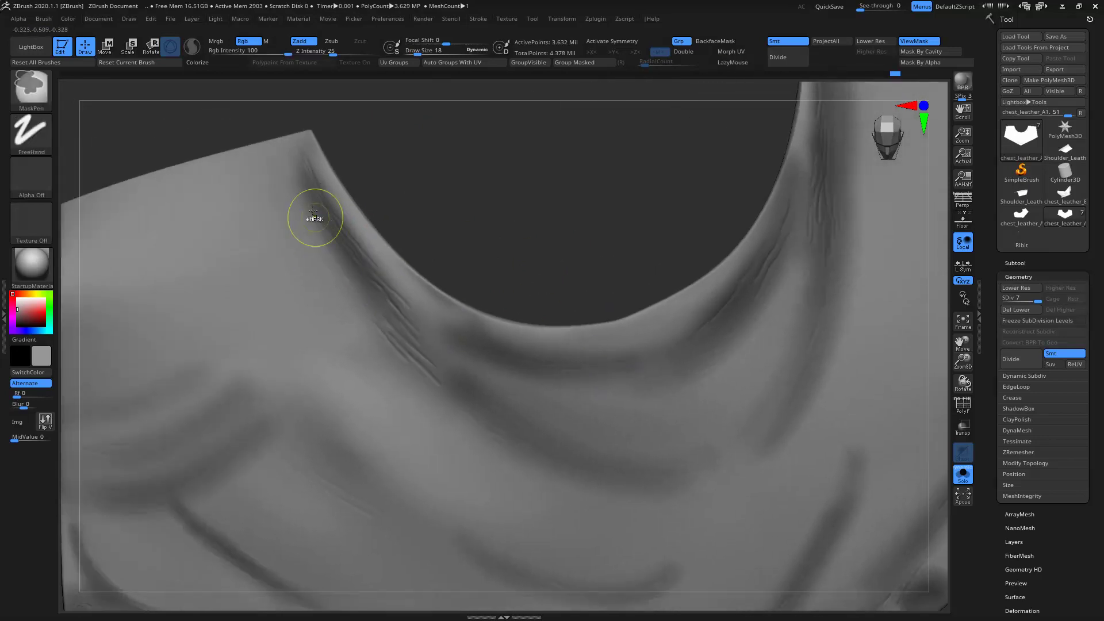
pyautogui.moveTo(385, 316); pyautogui.dragTo(471, 158)
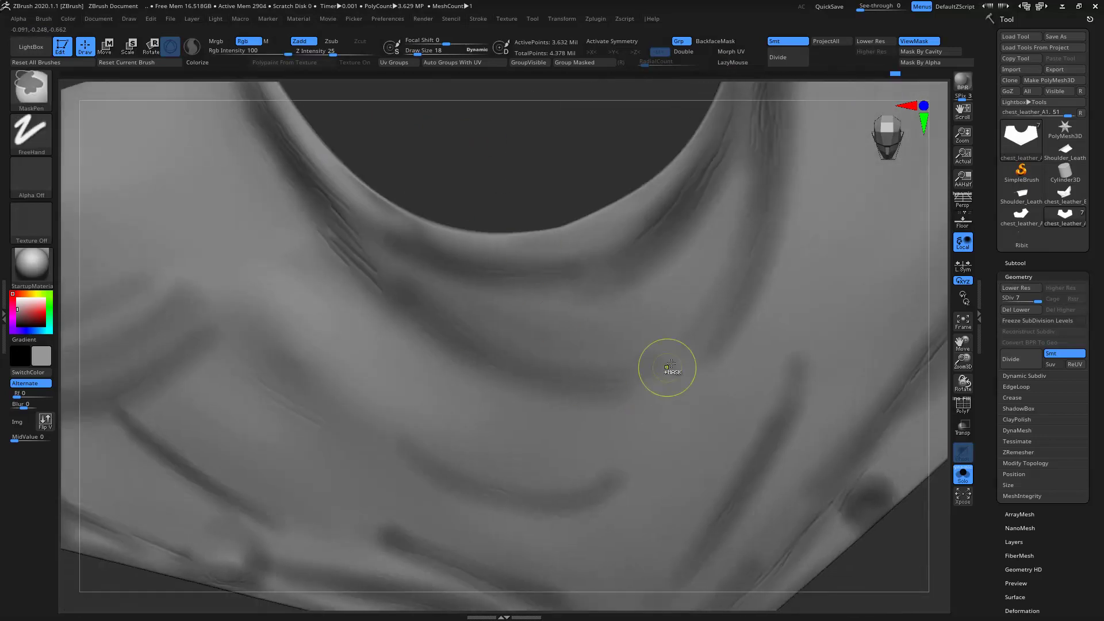
pyautogui.moveTo(592, 407)
pyautogui.mouseDown()
pyautogui.moveTo(561, 363)
pyautogui.moveTo(358, 333)
pyautogui.mouseUp()
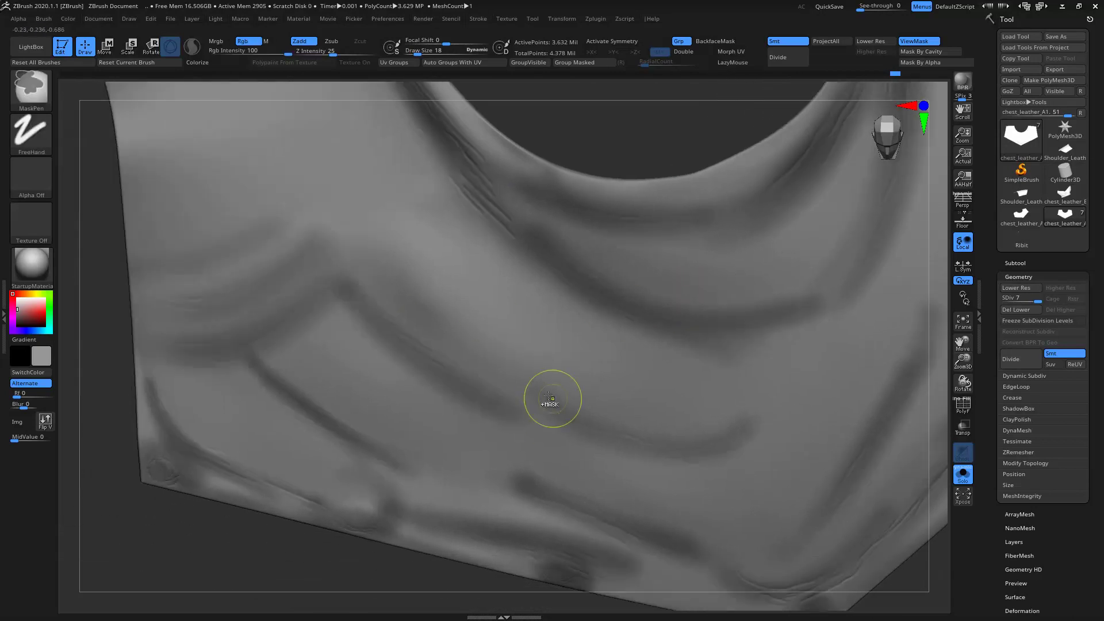
pyautogui.moveTo(612, 387); pyautogui.dragTo(624, 344)
# - Mask the upper-left curved folds, then collapse Geometry and clear the whole mask
pyautogui.keyDown('ctrl'); pyautogui.moveTo(420, 323); pyautogui.dragTo(243, 335); pyautogui.keyUp('ctrl')
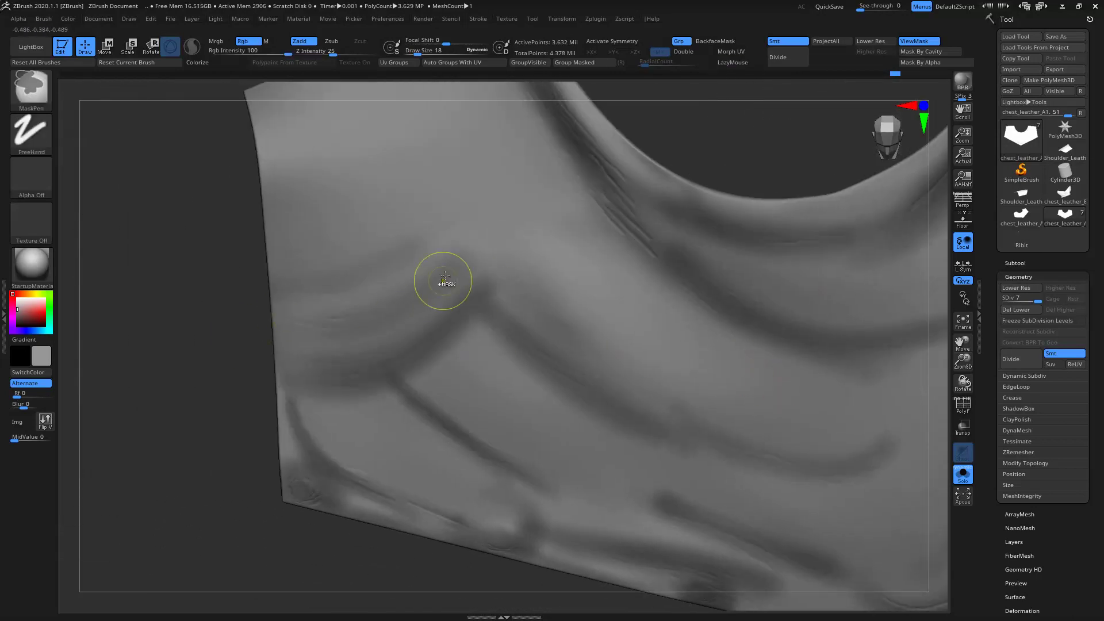
pyautogui.keyDown('ctrl'); pyautogui.moveTo(439, 283); pyautogui.dragTo(234, 301); pyautogui.keyUp('ctrl')
pyautogui.keyDown('ctrl'); pyautogui.moveTo(400, 244); pyautogui.dragTo(220, 261); pyautogui.keyUp('ctrl')
pyautogui.moveTo(211, 328); pyautogui.dragTo(567, 357)
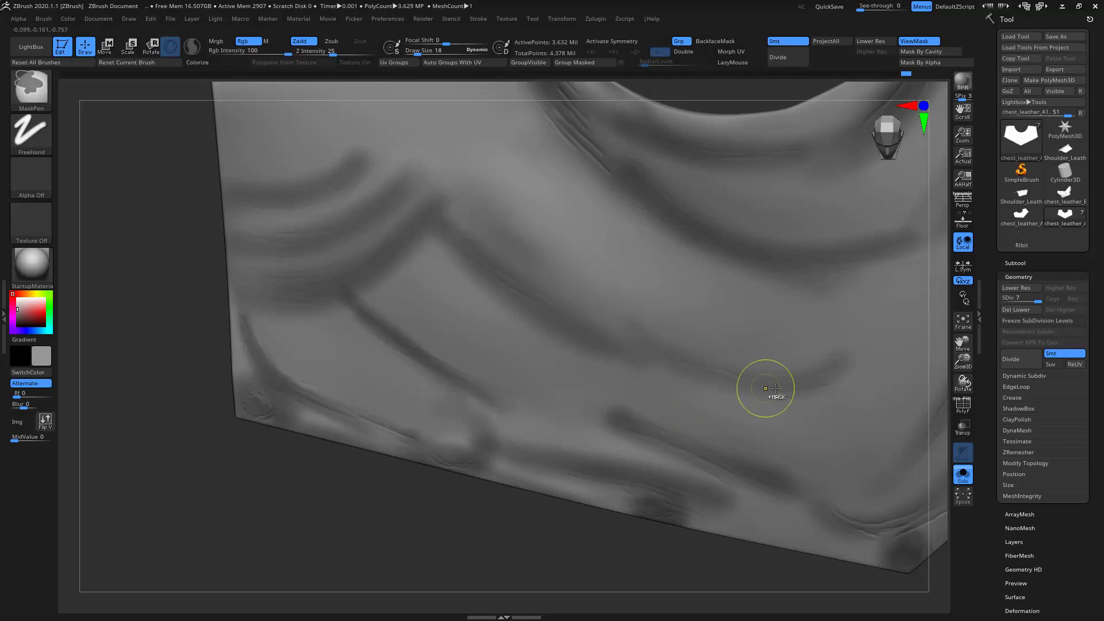
pyautogui.moveTo(518, 403)
pyautogui.mouseDown()
pyautogui.moveTo(518, 374)
pyautogui.moveTo(251, 291)
pyautogui.moveTo(288, 291)
pyautogui.moveTo(303, 296)
pyautogui.moveTo(207, 328)
pyautogui.moveTo(246, 313)
pyautogui.moveTo(402, 333)
pyautogui.mouseUp()
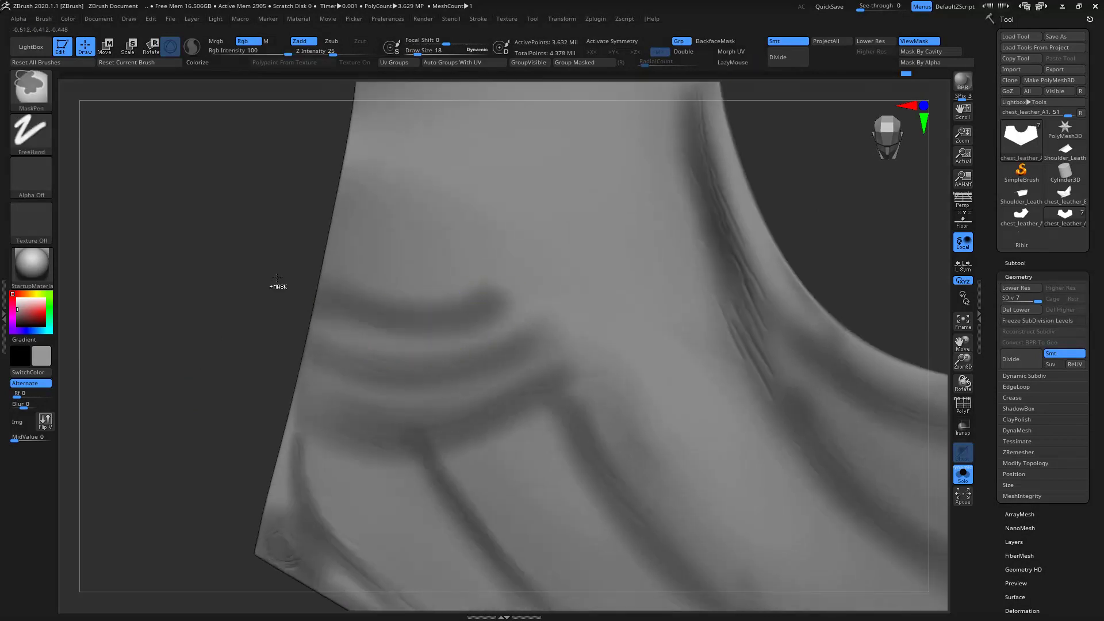
pyautogui.moveTo(178, 286); pyautogui.dragTo(332, 286)
pyautogui.press('f')
pyautogui.moveTo(230, 288); pyautogui.dragTo(669, 335)
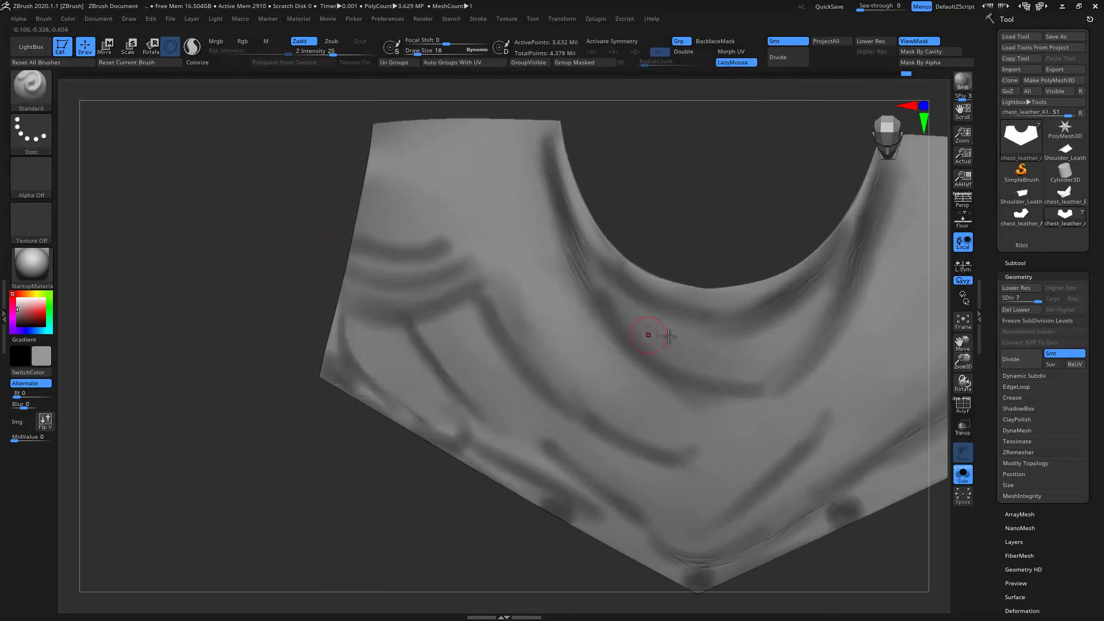
pyautogui.click(1020, 277)
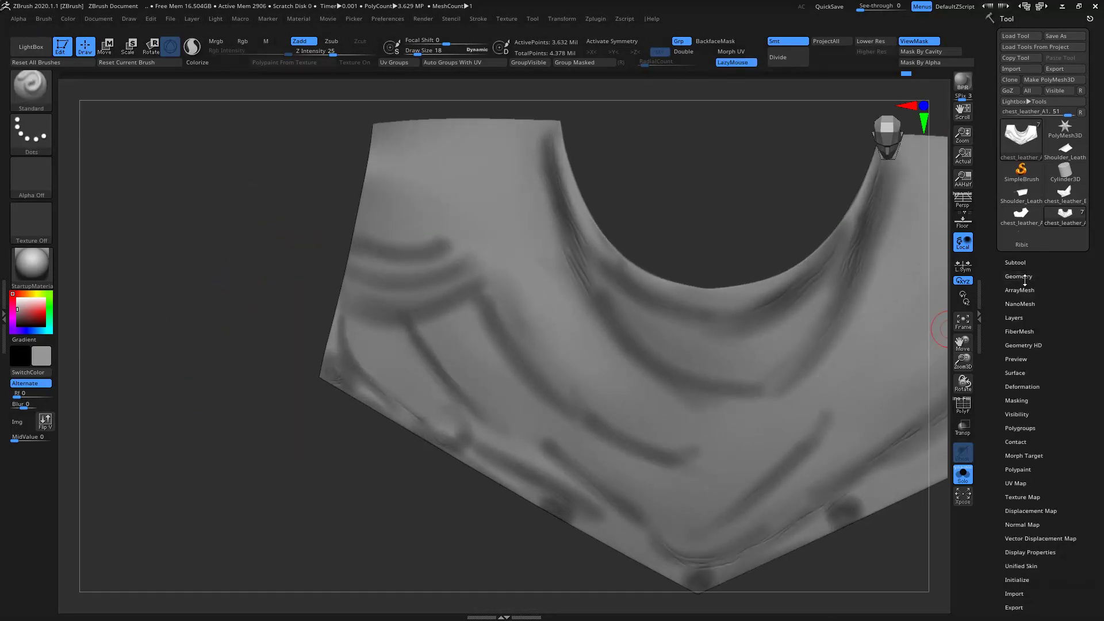
pyautogui.moveTo(166, 165)
pyautogui.keyDown('ctrl'); pyautogui.mouseDown()
pyautogui.moveTo(249, 291)
pyautogui.moveTo(239, 209)
pyautogui.mouseUp(); pyautogui.keyUp('ctrl')
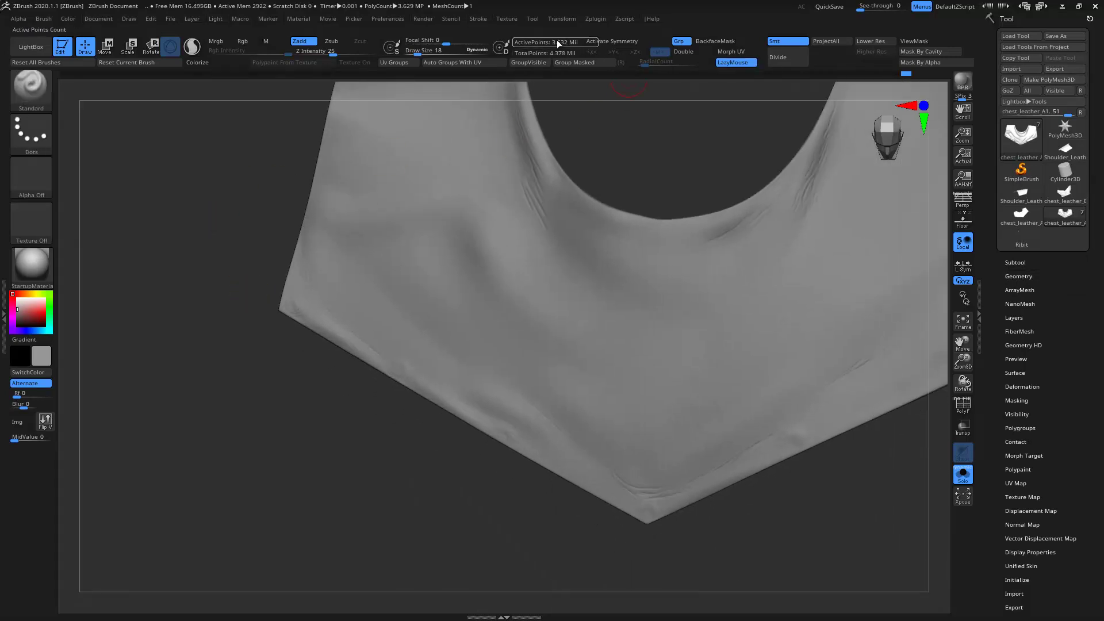
# - Subdivide the chest leather to SDiv 8, about 14.5 million points
pyautogui.moveTo(660, 139); pyautogui.dragTo(753, 197)
pyautogui.click(1019, 277)
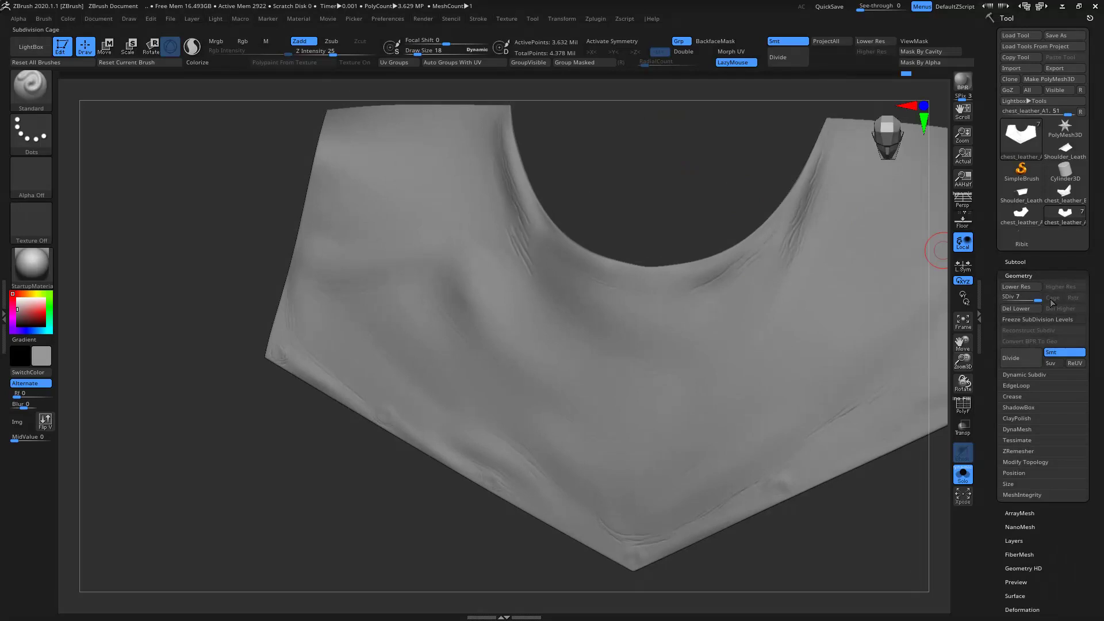
pyautogui.press('ctrl')
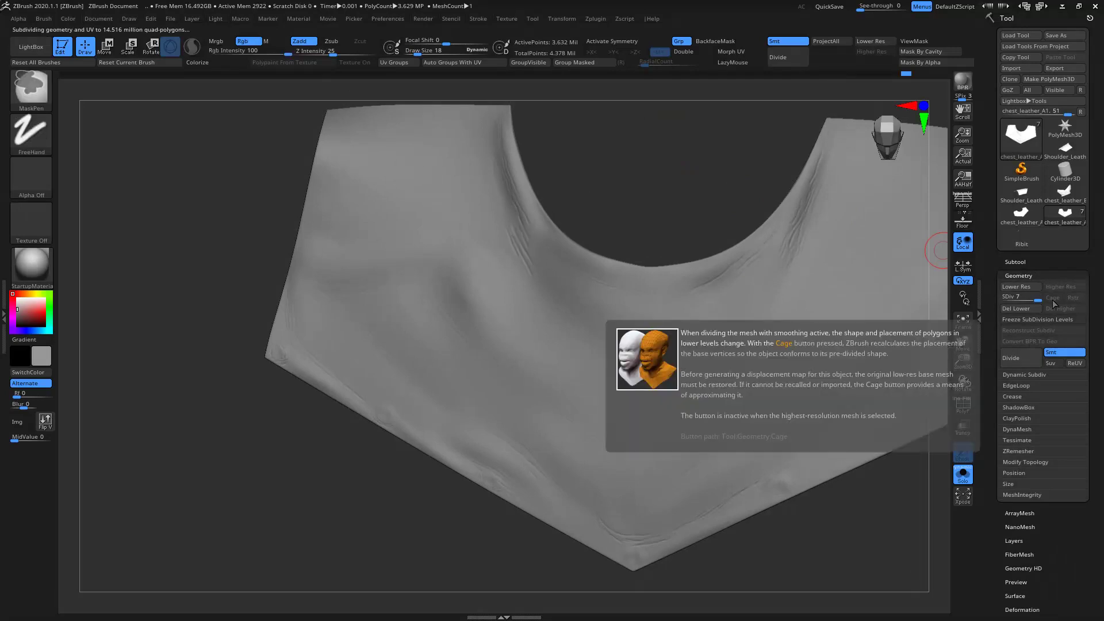
pyautogui.keyDown('alt'); pyautogui.moveTo(135, 241); pyautogui.dragTo(155, 198); pyautogui.keyUp('alt')
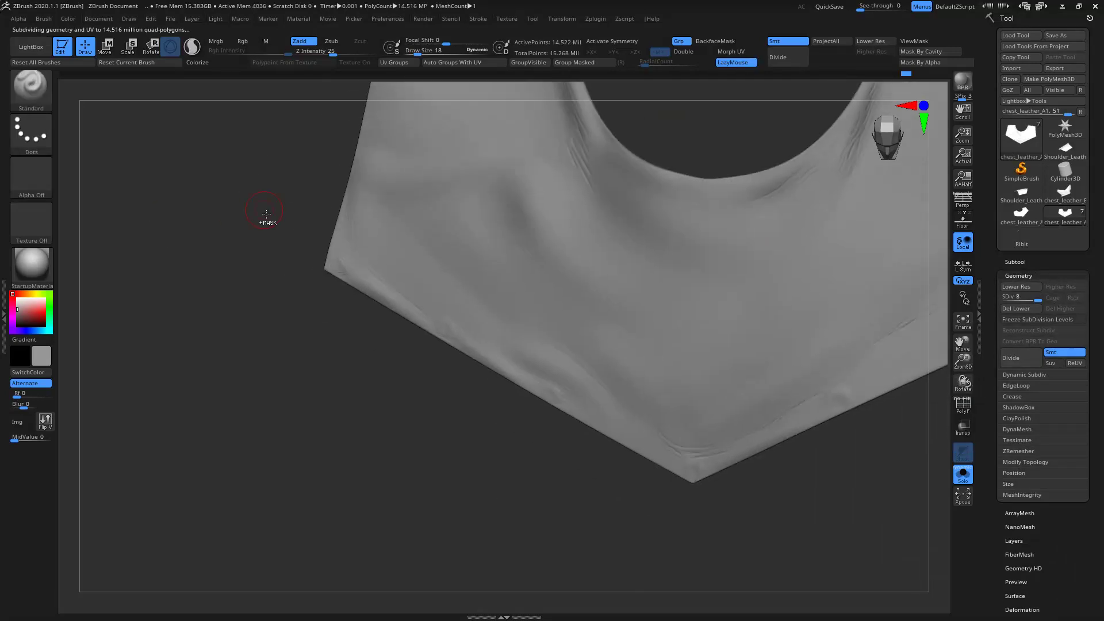
# - Mask diagonal and curved streaks along the folds on the upper surface
pyautogui.keyDown('ctrl'); pyautogui.moveTo(484, 278); pyautogui.dragTo(467, 275); pyautogui.keyUp('ctrl')
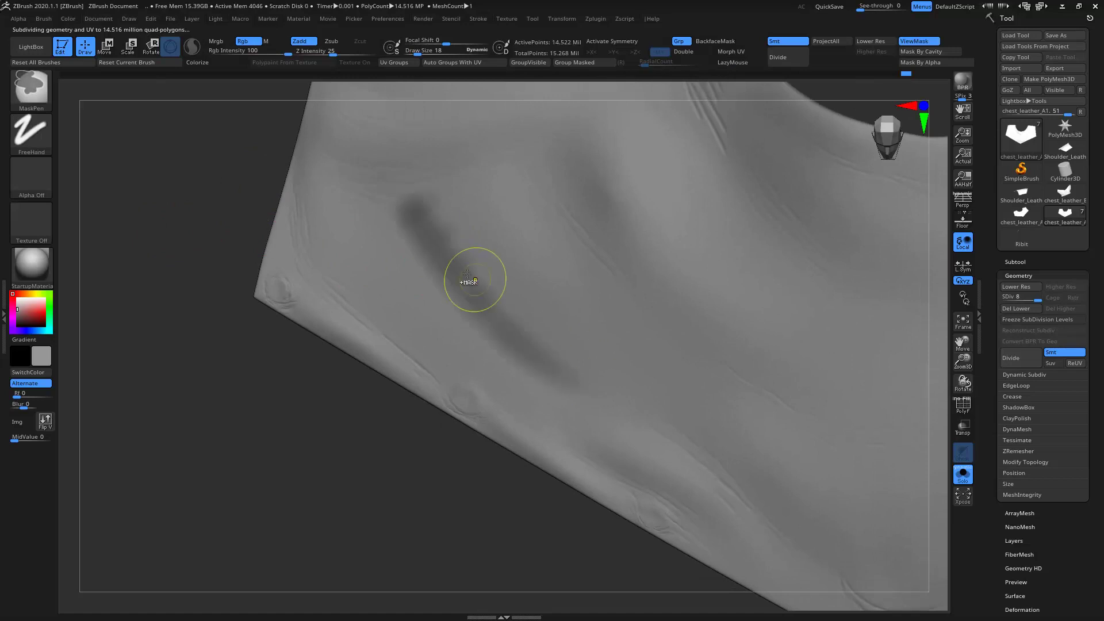
pyautogui.keyDown('ctrl'); pyautogui.moveTo(529, 146); pyautogui.dragTo(683, 304); pyautogui.keyUp('ctrl')
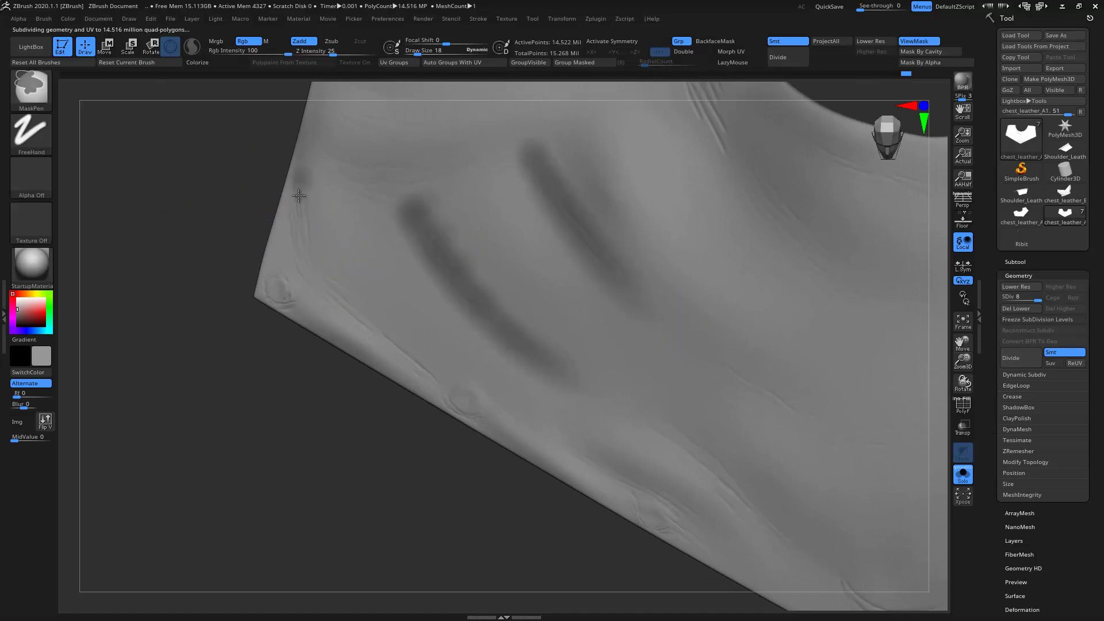
pyautogui.keyDown('ctrl'); pyautogui.moveTo(299, 196); pyautogui.dragTo(365, 320); pyautogui.keyUp('ctrl')
pyautogui.moveTo(190, 234)
pyautogui.mouseDown()
pyautogui.moveTo(431, 271)
pyautogui.moveTo(325, 255)
pyautogui.mouseUp()
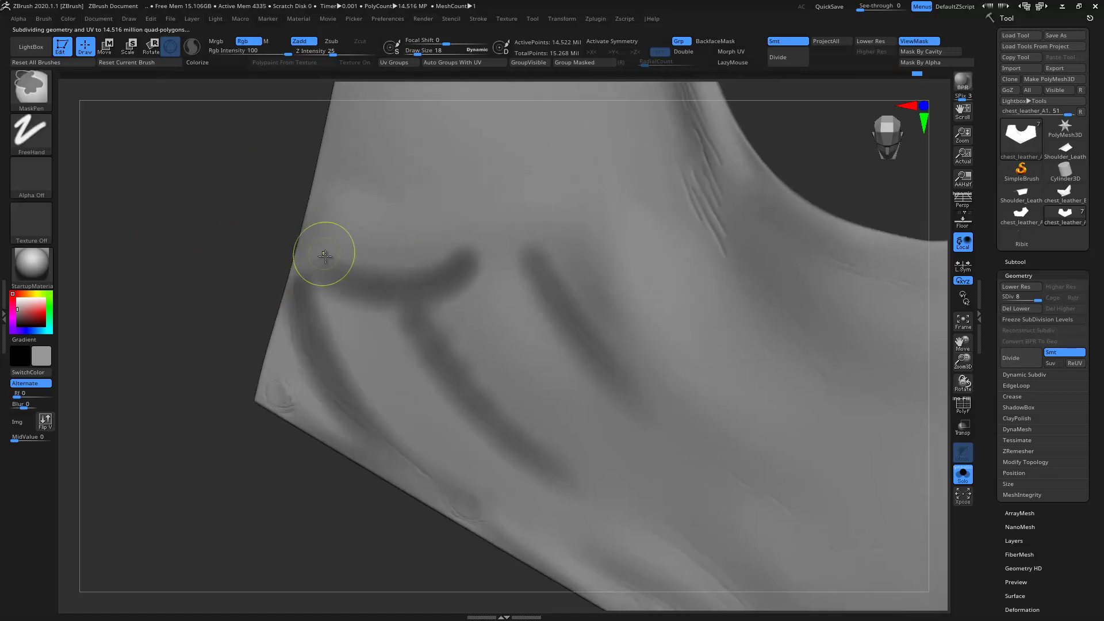
pyautogui.keyDown('ctrl'); pyautogui.moveTo(633, 265); pyautogui.dragTo(471, 192); pyautogui.keyUp('ctrl')
pyautogui.keyDown('ctrl'); pyautogui.moveTo(299, 161); pyautogui.dragTo(526, 213); pyautogui.keyUp('ctrl')
pyautogui.moveTo(219, 150)
pyautogui.keyDown('alt'); pyautogui.mouseDown()
pyautogui.moveTo(201, 185)
pyautogui.moveTo(272, 159)
pyautogui.moveTo(297, 237)
pyautogui.mouseUp(); pyautogui.keyUp('alt')
# - Mask streaks along the right fold toward the lower right
pyautogui.keyDown('ctrl'); pyautogui.moveTo(575, 161); pyautogui.dragTo(598, 288); pyautogui.keyUp('ctrl')
pyautogui.moveTo(702, 248)
pyautogui.mouseDown()
pyautogui.moveTo(741, 227)
pyautogui.moveTo(621, 212)
pyautogui.moveTo(593, 190)
pyautogui.moveTo(696, 380)
pyautogui.moveTo(797, 481)
pyautogui.mouseUp()
pyautogui.moveTo(817, 270); pyautogui.dragTo(734, 229)
pyautogui.keyDown('ctrl'); pyautogui.moveTo(599, 276); pyautogui.dragTo(705, 407); pyautogui.keyUp('ctrl')
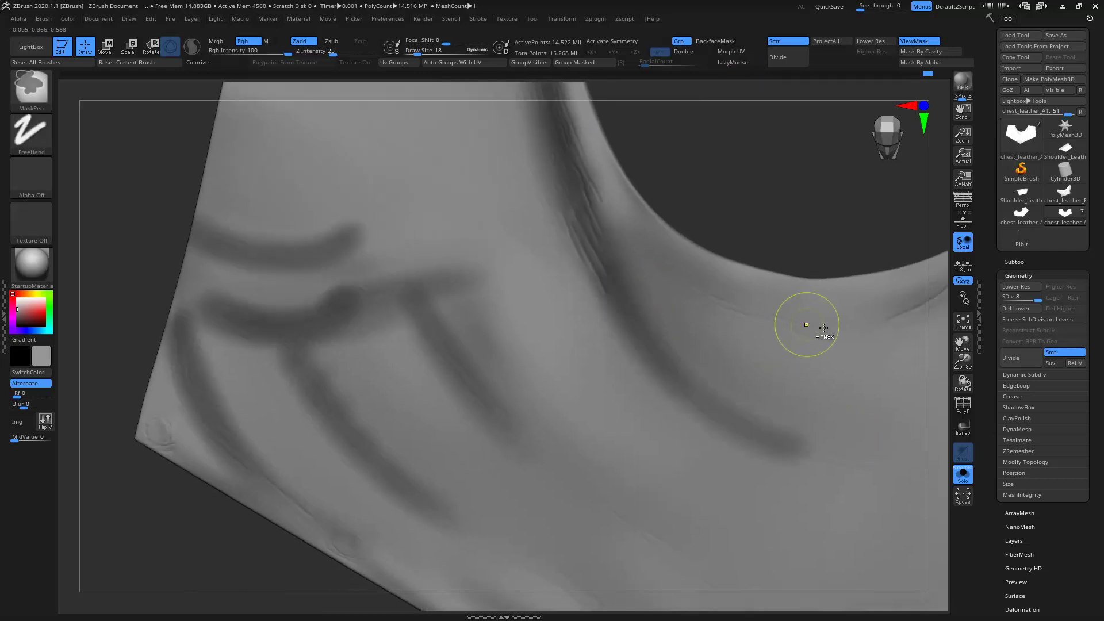
pyautogui.keyDown('ctrl'); pyautogui.moveTo(644, 268); pyautogui.dragTo(831, 356); pyautogui.keyUp('ctrl')
pyautogui.moveTo(833, 456)
pyautogui.keyDown('ctrl'); pyautogui.mouseDown()
pyautogui.moveTo(577, 301)
pyautogui.moveTo(540, 198)
pyautogui.mouseUp(); pyautogui.keyUp('ctrl')
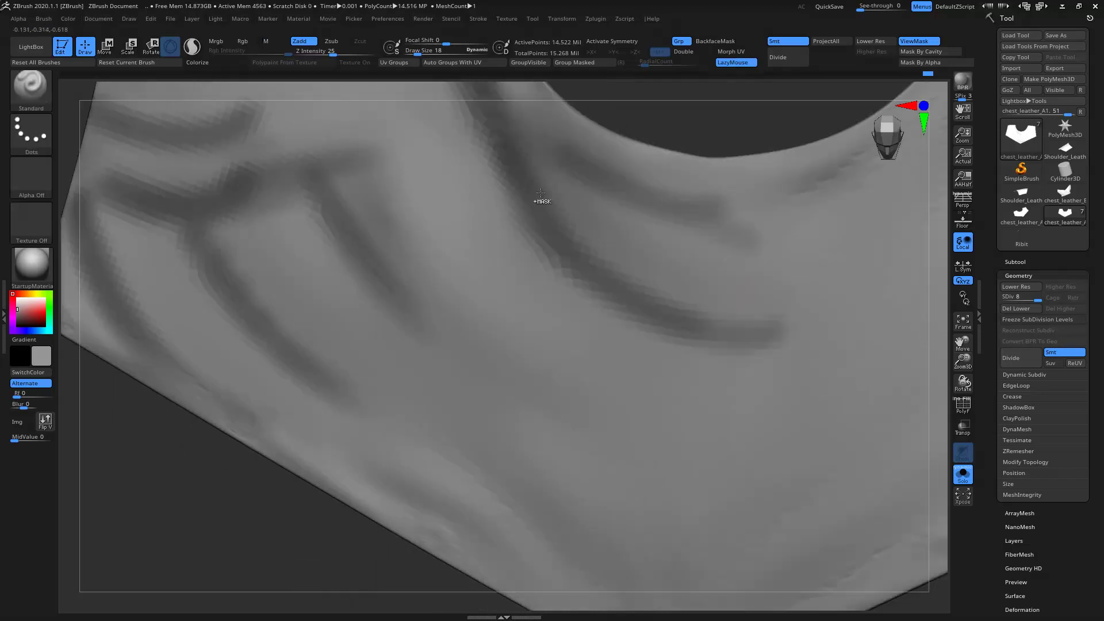
# - Mask diagonal streaks along the lower fold and at right-centre
pyautogui.keyDown('ctrl'); pyautogui.moveTo(461, 319); pyautogui.dragTo(670, 413); pyautogui.keyUp('ctrl')
pyautogui.moveTo(383, 360)
pyautogui.keyDown('ctrl'); pyautogui.mouseDown()
pyautogui.moveTo(583, 501)
pyautogui.moveTo(387, 345)
pyautogui.moveTo(586, 520)
pyautogui.moveTo(374, 425)
pyautogui.moveTo(409, 525)
pyautogui.moveTo(468, 419)
pyautogui.mouseUp(); pyautogui.keyUp('ctrl')
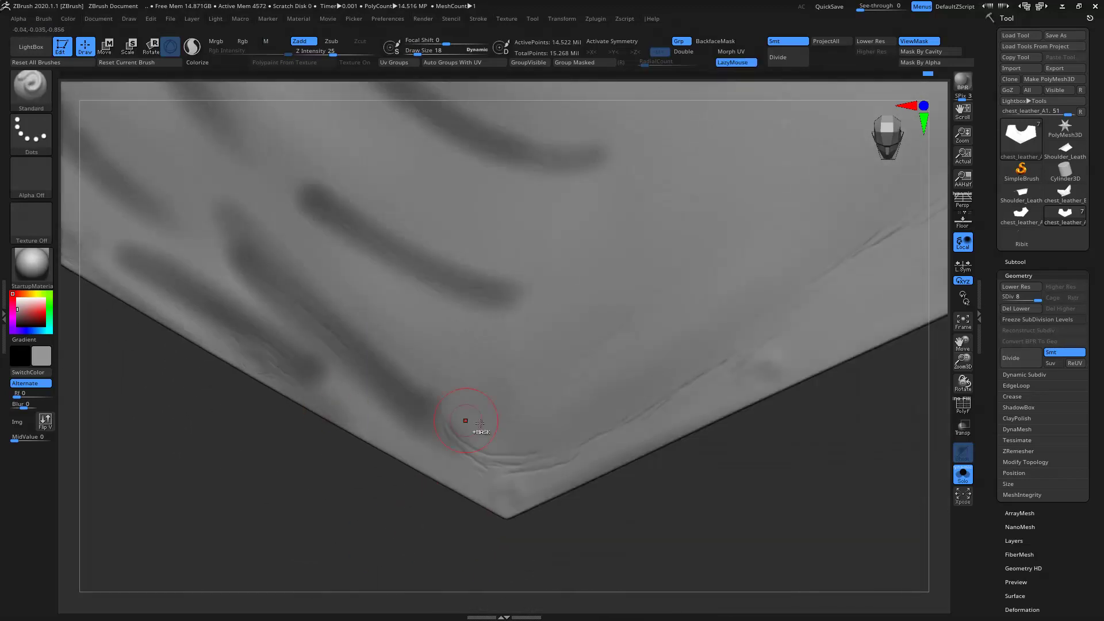
pyautogui.keyDown('ctrl'); pyautogui.moveTo(794, 306); pyautogui.dragTo(432, 443); pyautogui.keyUp('ctrl')
pyautogui.keyDown('ctrl'); pyautogui.moveTo(702, 381); pyautogui.dragTo(504, 457); pyautogui.keyUp('ctrl')
pyautogui.keyDown('ctrl'); pyautogui.moveTo(563, 423); pyautogui.dragTo(455, 489); pyautogui.keyUp('ctrl')
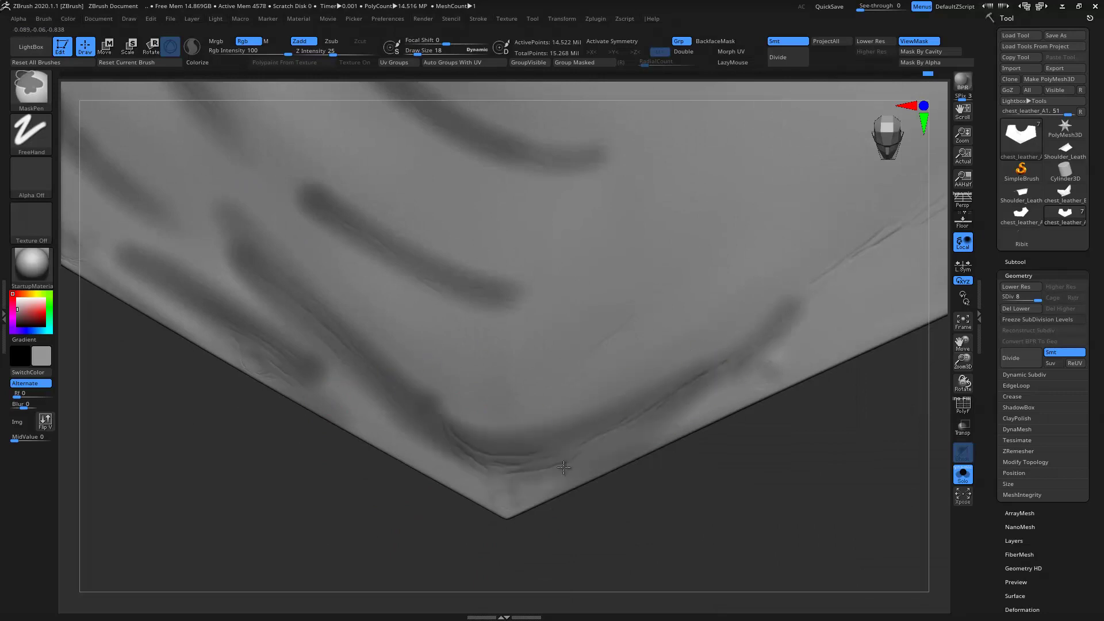
pyautogui.keyDown('ctrl'); pyautogui.moveTo(651, 292); pyautogui.dragTo(592, 356); pyautogui.keyUp('ctrl')
# - Mask the remaining fold strokes and darken the mask along the upper fold
pyautogui.moveTo(547, 386)
pyautogui.keyDown('ctrl'); pyautogui.mouseDown()
pyautogui.moveTo(665, 288)
pyautogui.moveTo(463, 425)
pyautogui.mouseUp(); pyautogui.keyUp('ctrl')
pyautogui.moveTo(770, 342)
pyautogui.keyDown('ctrl'); pyautogui.mouseDown()
pyautogui.moveTo(402, 483)
pyautogui.moveTo(548, 556)
pyautogui.moveTo(734, 256)
pyautogui.moveTo(547, 363)
pyautogui.moveTo(765, 241)
pyautogui.moveTo(604, 428)
pyautogui.mouseUp(); pyautogui.keyUp('ctrl')
pyautogui.keyDown('ctrl'); pyautogui.moveTo(765, 248); pyautogui.dragTo(667, 391); pyautogui.keyUp('ctrl')
pyautogui.moveTo(631, 334)
pyautogui.keyDown('ctrl'); pyautogui.mouseDown()
pyautogui.moveTo(393, 481)
pyautogui.moveTo(834, 459)
pyautogui.moveTo(419, 247)
pyautogui.moveTo(510, 180)
pyautogui.moveTo(434, 394)
pyautogui.mouseUp(); pyautogui.keyUp('ctrl')
pyautogui.keyDown('ctrl'); pyautogui.moveTo(534, 166); pyautogui.dragTo(436, 413); pyautogui.keyUp('ctrl')
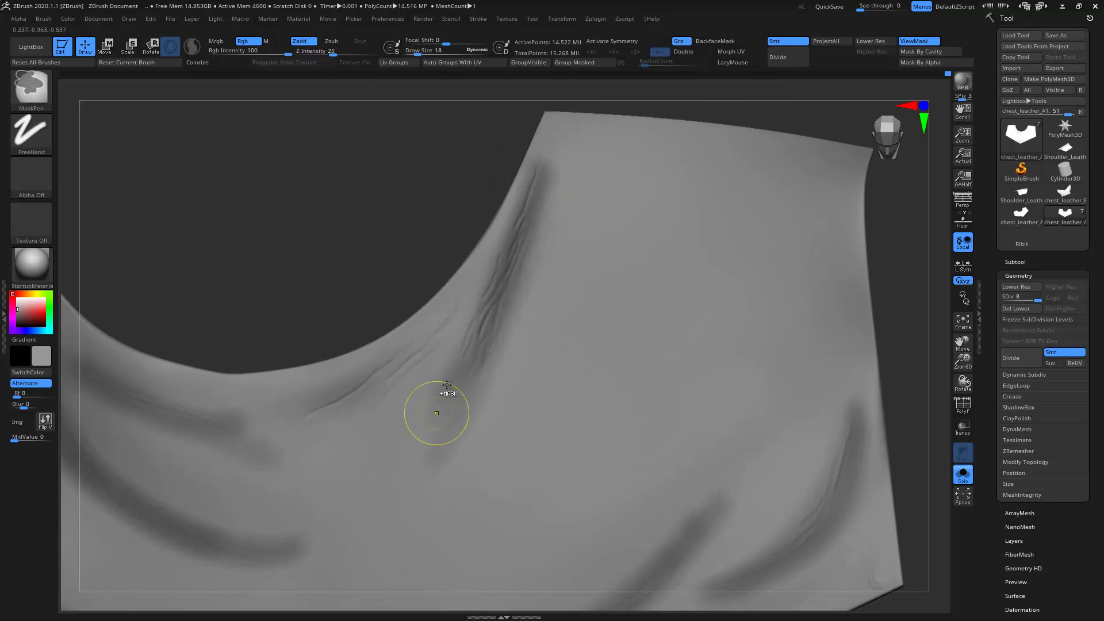
# - Paint faint MaskPen strokes on the upper fold and small mask dabs along the lower edge
pyautogui.moveTo(317, 339); pyautogui.dragTo(469, 185)
pyautogui.moveTo(412, 375)
pyautogui.keyDown('alt'); pyautogui.mouseDown()
pyautogui.moveTo(516, 167)
pyautogui.moveTo(475, 315)
pyautogui.moveTo(468, 170)
pyautogui.moveTo(441, 227)
pyautogui.moveTo(586, 193)
pyautogui.mouseUp(); pyautogui.keyUp('alt')
pyautogui.keyDown('ctrl'); pyautogui.moveTo(437, 112); pyautogui.dragTo(440, 207); pyautogui.keyUp('ctrl')
pyautogui.moveTo(740, 201)
pyautogui.mouseDown()
pyautogui.moveTo(214, 235)
pyautogui.moveTo(318, 167)
pyautogui.mouseUp()
pyautogui.moveTo(322, 329)
pyautogui.mouseDown()
pyautogui.moveTo(378, 292)
pyautogui.moveTo(365, 279)
pyautogui.moveTo(552, 408)
pyautogui.moveTo(292, 296)
pyautogui.moveTo(520, 348)
pyautogui.mouseUp()
pyautogui.moveTo(518, 403); pyautogui.dragTo(382, 377)
pyautogui.moveTo(547, 432)
pyautogui.keyDown('ctrl'); pyautogui.mouseDown()
pyautogui.moveTo(576, 449)
pyautogui.moveTo(711, 463)
pyautogui.moveTo(631, 409)
pyautogui.moveTo(673, 403)
pyautogui.mouseUp(); pyautogui.keyUp('ctrl')
pyautogui.moveTo(667, 460)
pyautogui.mouseDown()
pyautogui.moveTo(619, 458)
pyautogui.moveTo(644, 410)
pyautogui.mouseUp()
pyautogui.moveTo(753, 440); pyautogui.dragTo(797, 363)
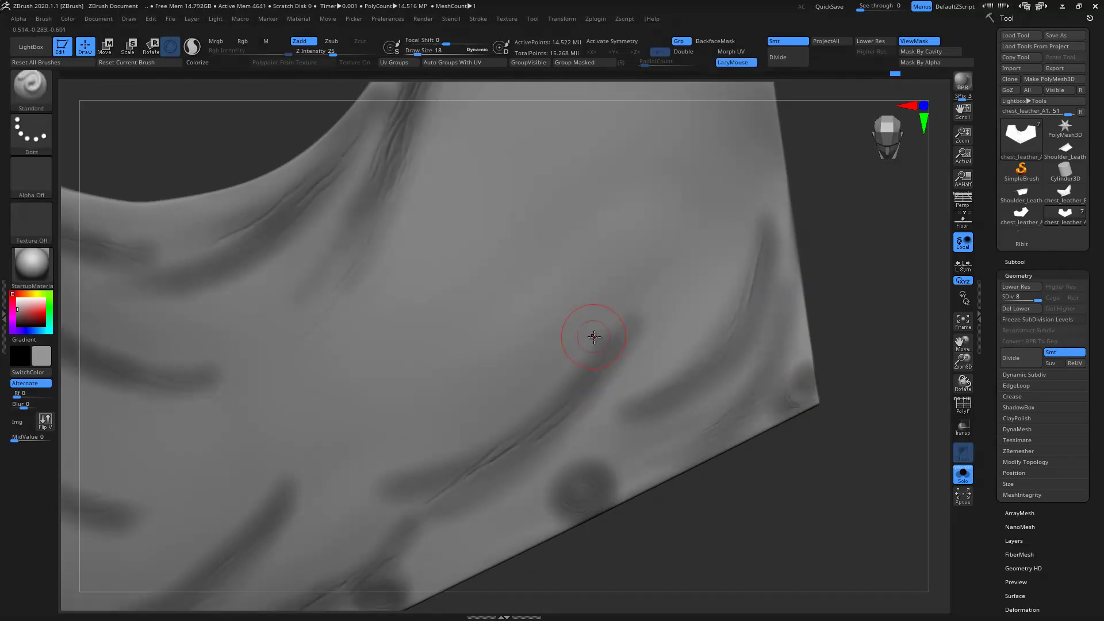
# - Mask one more faint stroke across the lower panel and collapse Tool > Geometry
pyautogui.keyDown('ctrl'); pyautogui.moveTo(628, 353); pyautogui.dragTo(439, 207, button='right'); pyautogui.keyUp('ctrl')
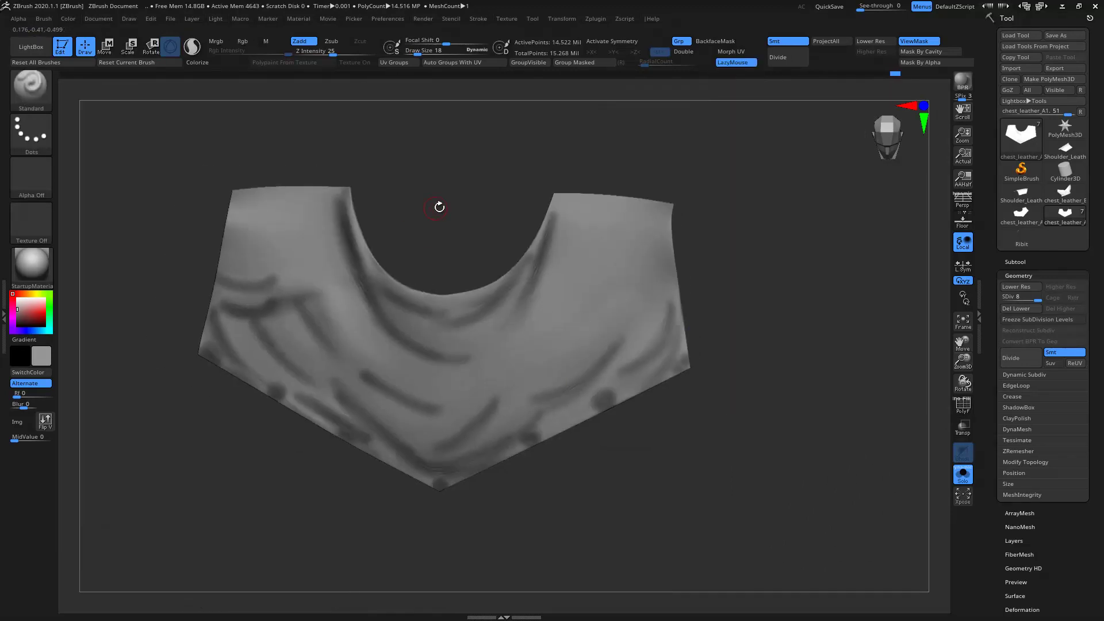
pyautogui.keyDown('ctrl'); pyautogui.moveTo(481, 236); pyautogui.dragTo(403, 190, button='right'); pyautogui.keyUp('ctrl')
pyautogui.moveTo(403, 190)
pyautogui.mouseDown(button='right')
pyautogui.moveTo(357, 161)
pyautogui.moveTo(568, 259)
pyautogui.mouseUp(button='right')
pyautogui.moveTo(379, 170)
pyautogui.mouseDown(button='right')
pyautogui.moveTo(389, 148)
pyautogui.moveTo(511, 168)
pyautogui.moveTo(501, 155)
pyautogui.moveTo(710, 320)
pyautogui.moveTo(597, 250)
pyautogui.mouseUp(button='right')
pyautogui.moveTo(537, 199)
pyautogui.mouseDown(button='right')
pyautogui.moveTo(698, 313)
pyautogui.moveTo(510, 163)
pyautogui.moveTo(589, 168)
pyautogui.moveTo(577, 178)
pyautogui.moveTo(586, 160)
pyautogui.moveTo(678, 382)
pyautogui.mouseUp(button='right')
pyautogui.press('ctrl')
pyautogui.press('ctrl')
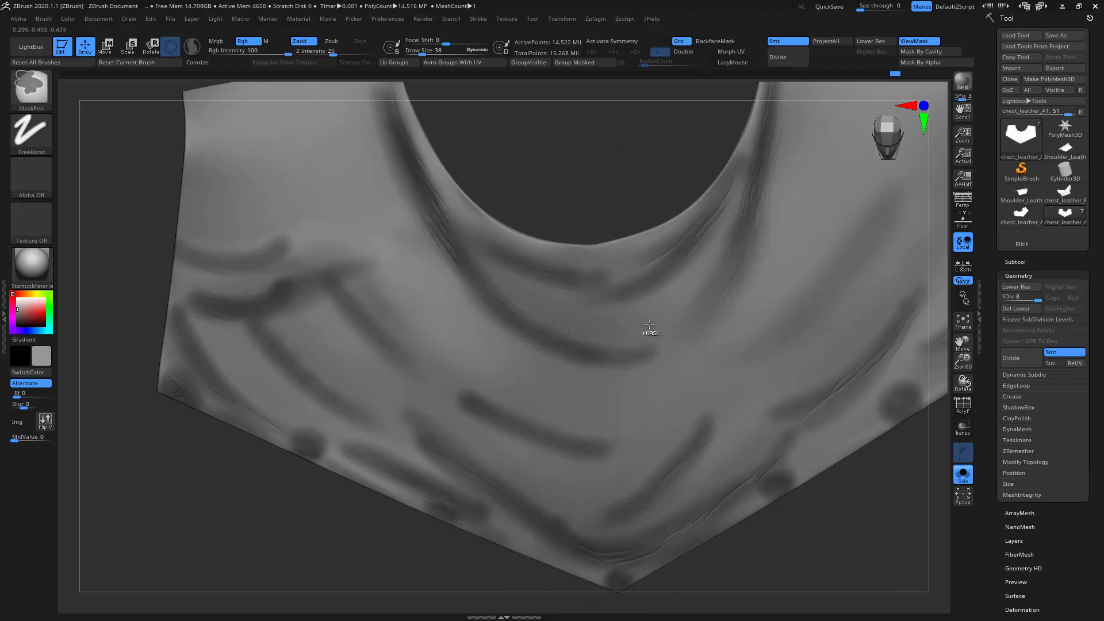
pyautogui.press('ctrl')
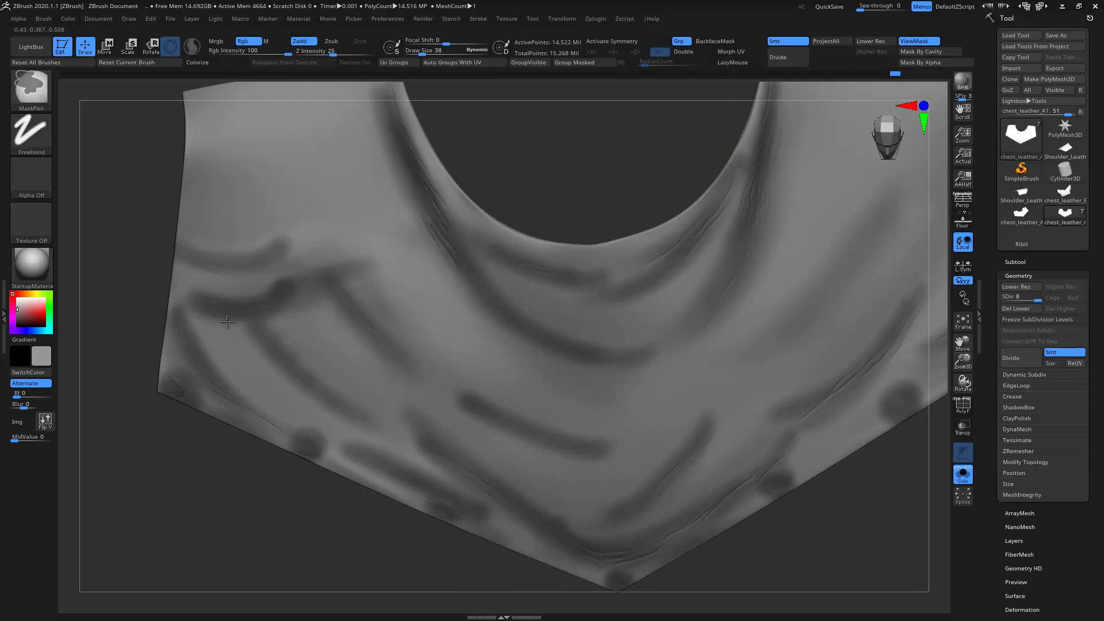
pyautogui.keyDown('ctrl'); pyautogui.moveTo(431, 395); pyautogui.dragTo(623, 469); pyautogui.keyUp('ctrl')
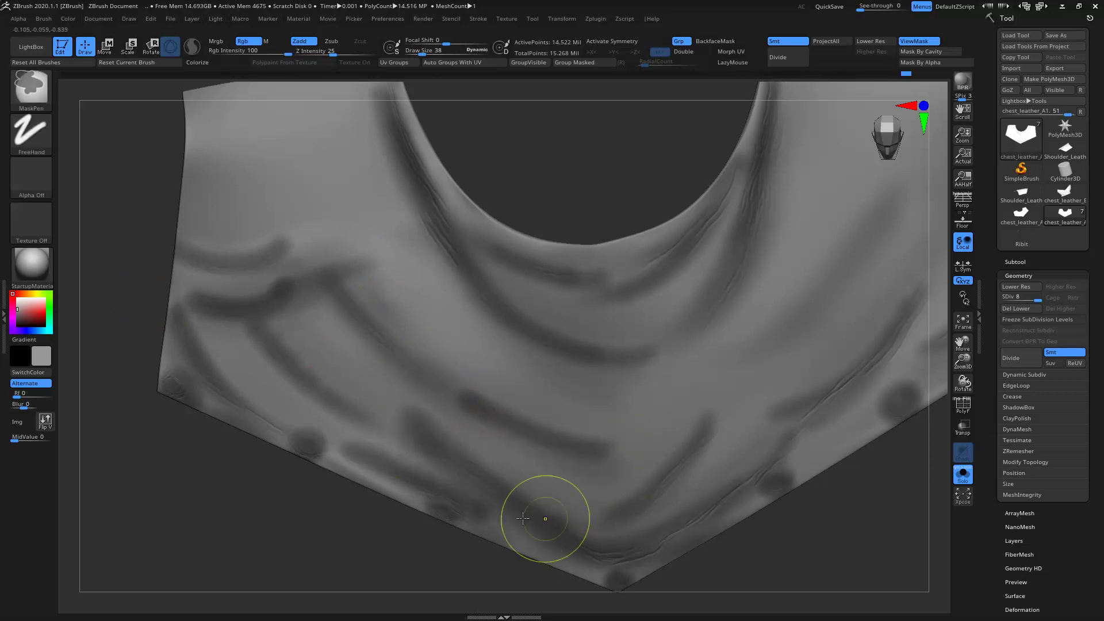
pyautogui.click(1017, 277)
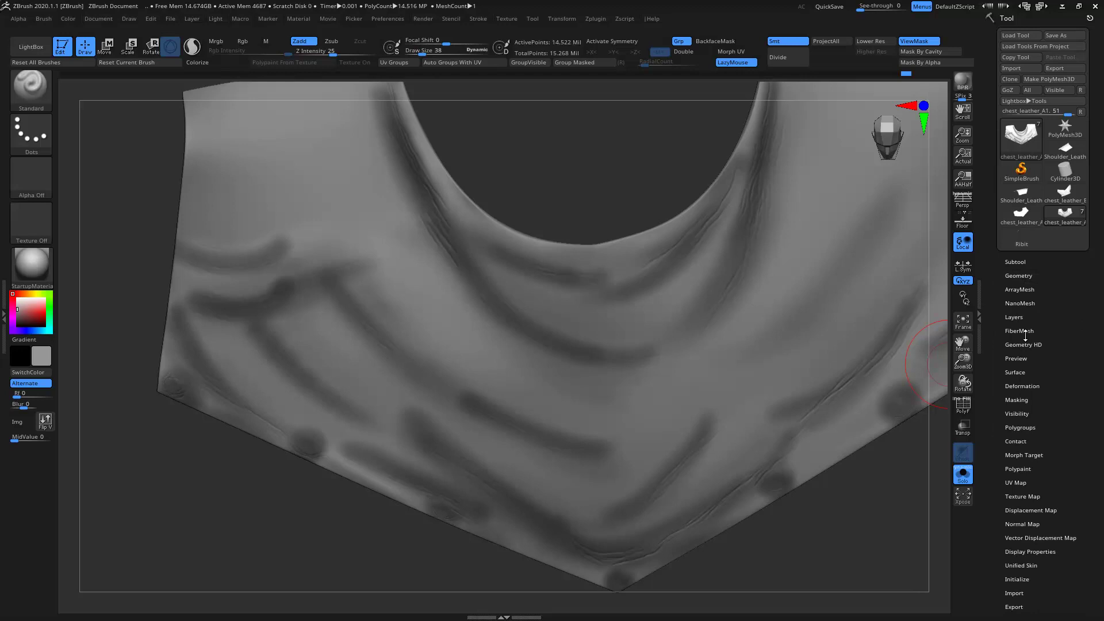
# - Blur the chest-leather mask from Tool > Masking, then frame and zoom into the lower folds
pyautogui.moveTo(1026, 401); pyautogui.dragTo(1016, 340)
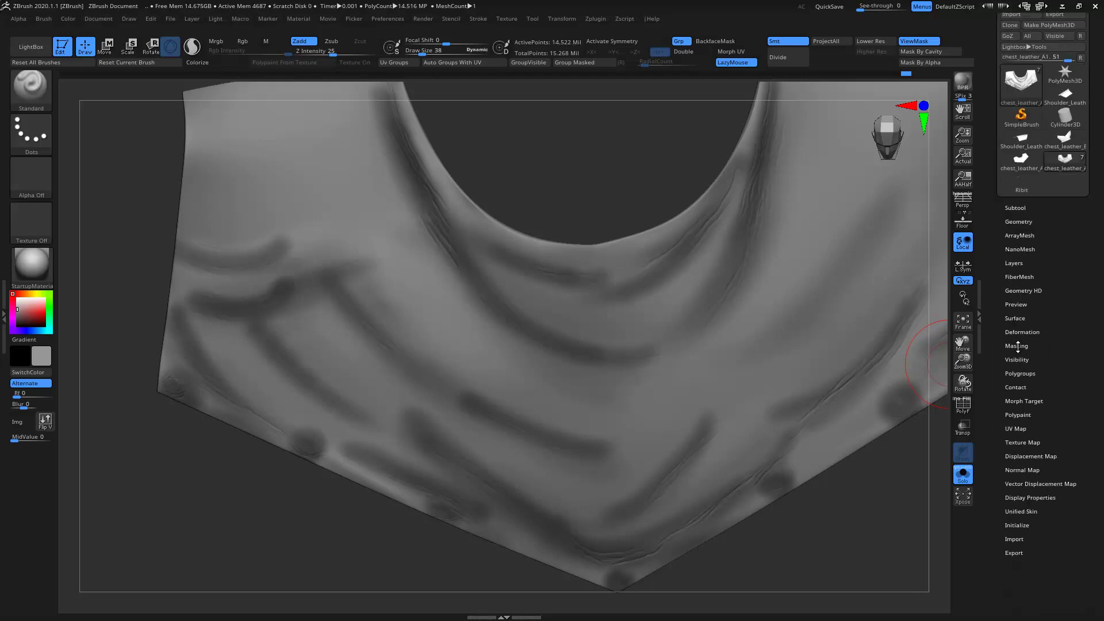
pyautogui.click(1017, 346)
pyautogui.keyDown('ctrl'); pyautogui.moveTo(715, 284); pyautogui.dragTo(752, 345, button='right'); pyautogui.keyUp('ctrl')
pyautogui.keyDown('ctrl'); pyautogui.moveTo(580, 444); pyautogui.dragTo(733, 244, button='right'); pyautogui.keyUp('ctrl')
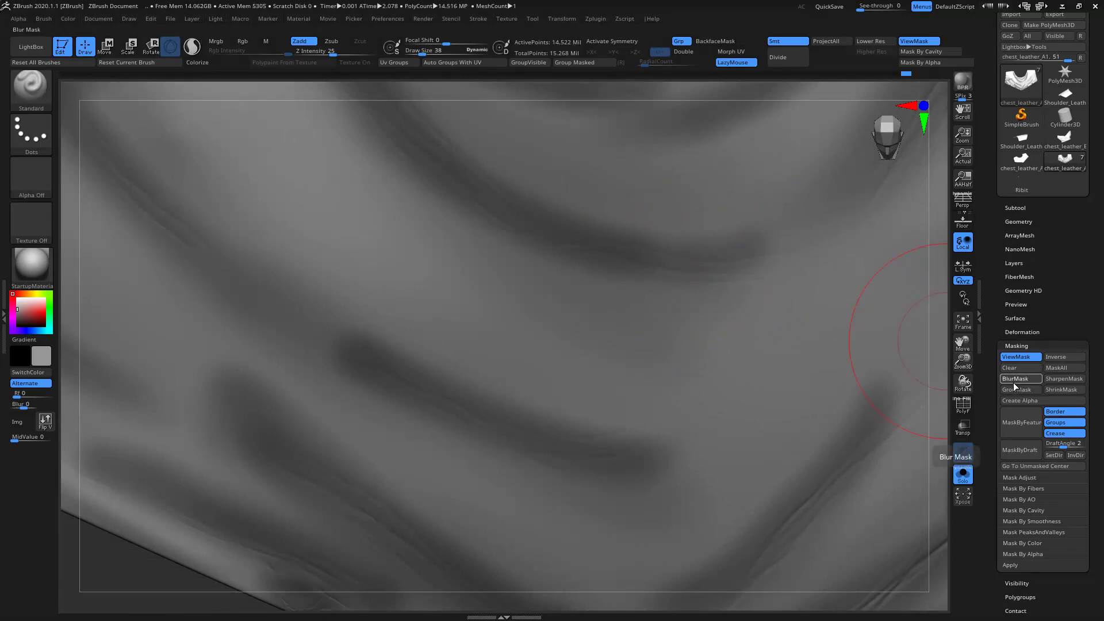
pyautogui.click(1013, 383)
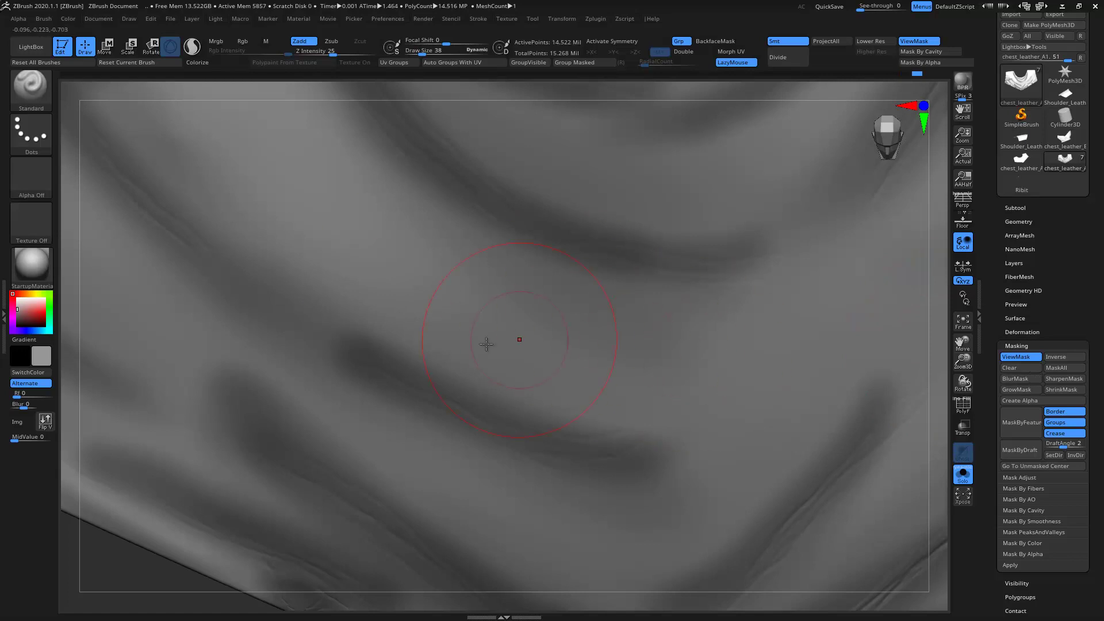
pyautogui.press('f')
pyautogui.moveTo(243, 445)
pyautogui.keyDown('alt'); pyautogui.mouseDown()
pyautogui.moveTo(313, 365)
pyautogui.moveTo(351, 426)
pyautogui.mouseUp(); pyautogui.keyUp('alt')
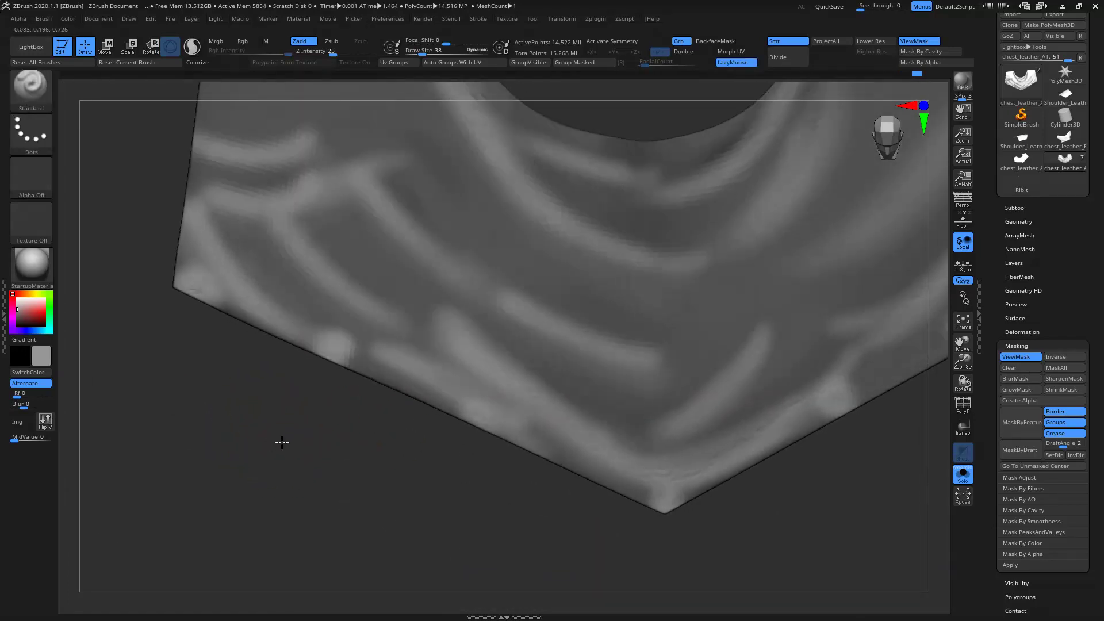
pyautogui.moveTo(279, 443)
pyautogui.keyDown('alt'); pyautogui.mouseDown()
pyautogui.moveTo(303, 434)
pyautogui.moveTo(292, 422)
pyautogui.mouseUp(); pyautogui.keyUp('alt')
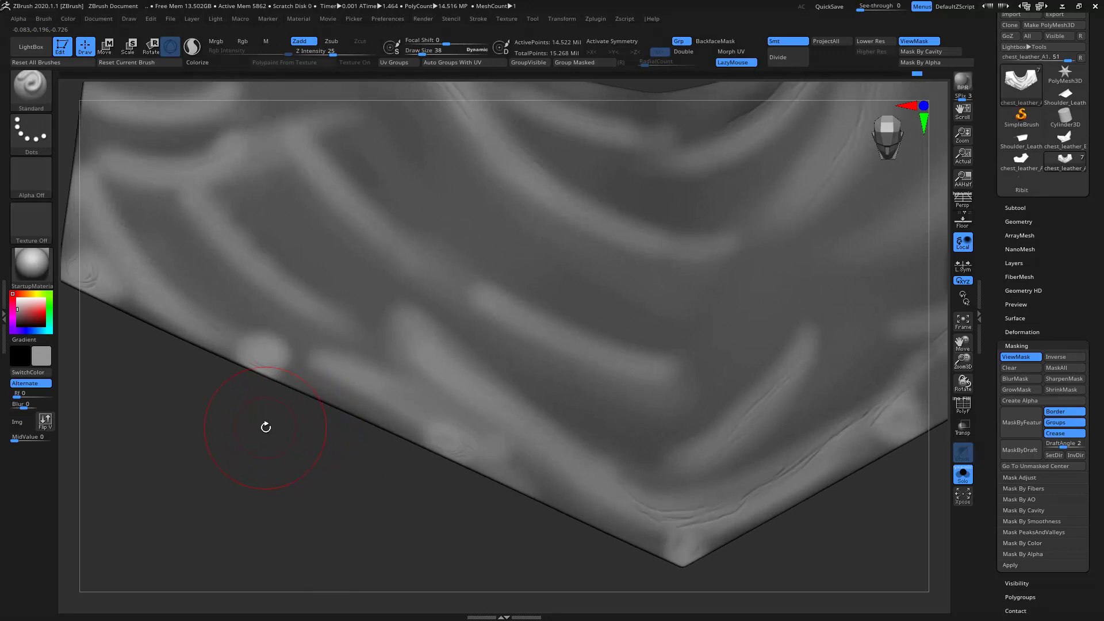
# - Replace the sticky note text with 'ctrl+ click', then return to ZBrush zoomed out
pyautogui.press('super')
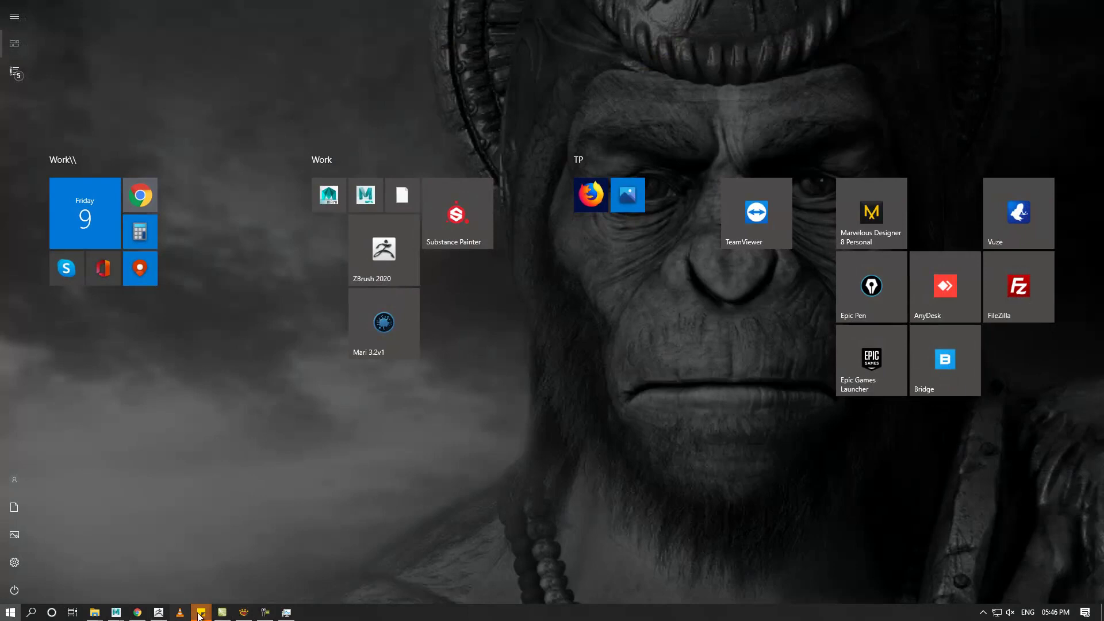
pyautogui.click(426, 527)
pyautogui.hotkey('ctrl', 'a')
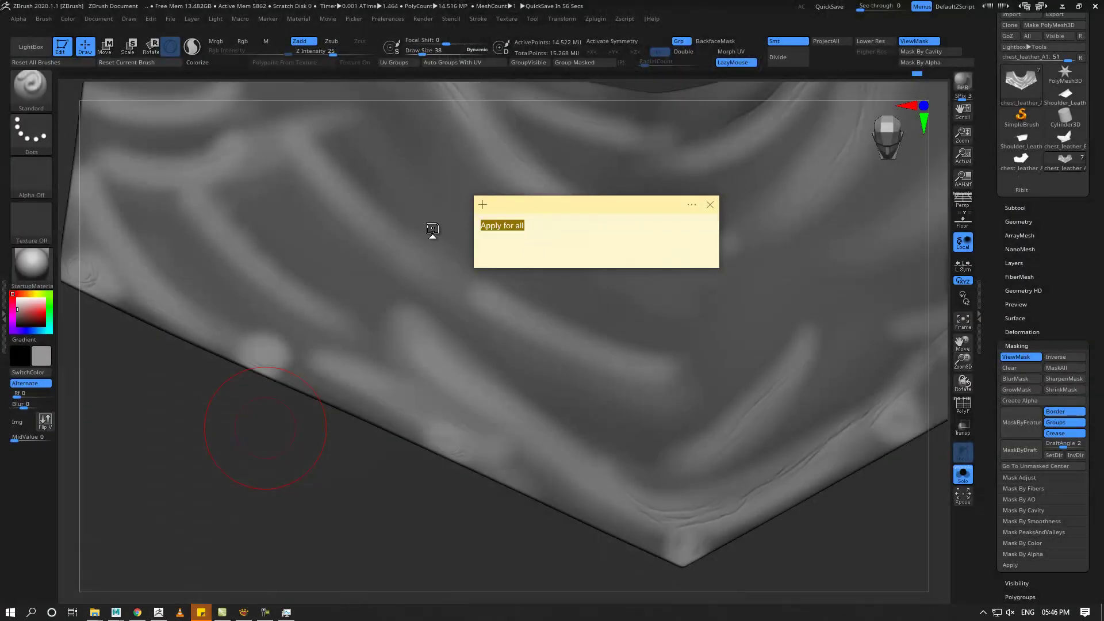
pyautogui.write('con')
pyautogui.write('trl+ click')
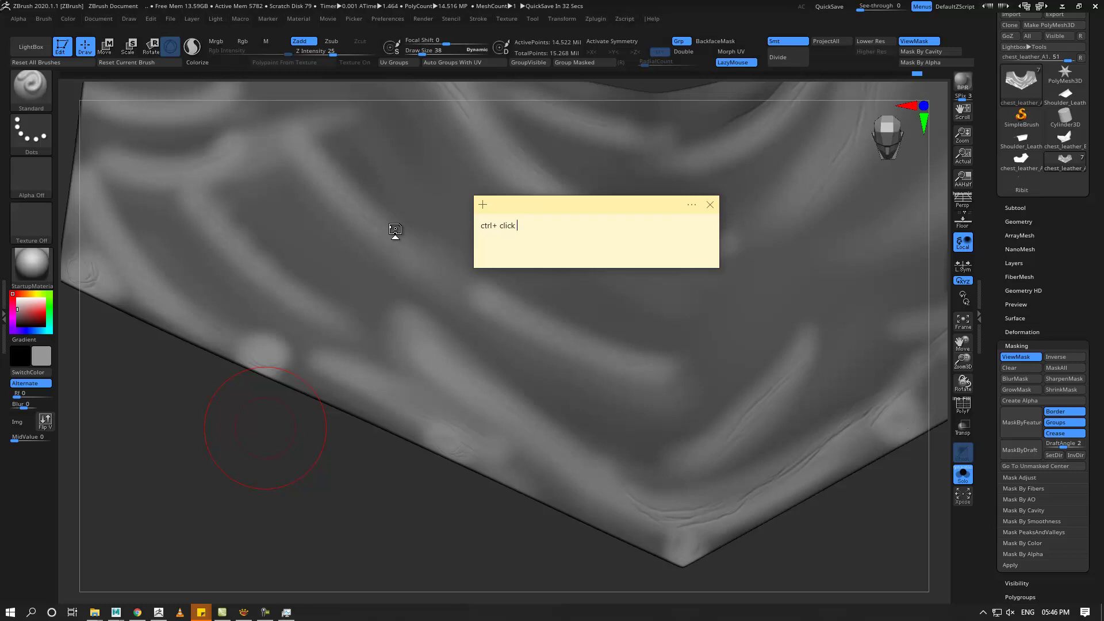
pyautogui.click(382, 520)
pyautogui.moveTo(390, 495)
pyautogui.mouseDown()
pyautogui.moveTo(357, 481)
pyautogui.moveTo(719, 230)
pyautogui.mouseUp()
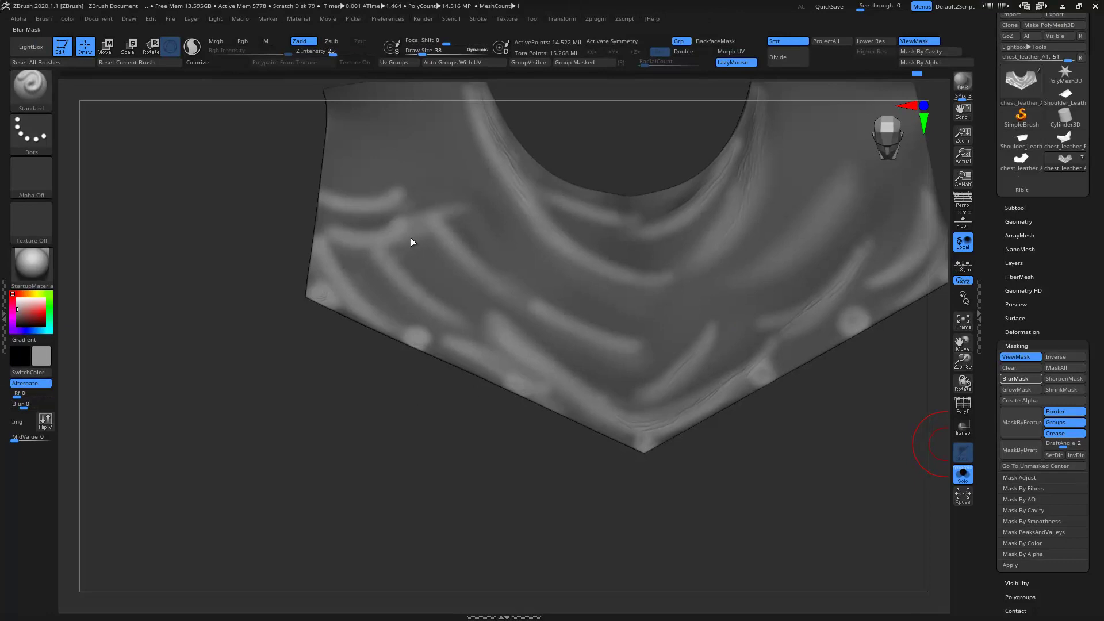
# - Open the alpha library in LightBox and scroll down to the Leathery Skin alphas
pyautogui.moveTo(395, 262)
pyautogui.keyDown('ctrl'); pyautogui.mouseDown(button='right')
pyautogui.moveTo(394, 443)
pyautogui.moveTo(404, 378)
pyautogui.moveTo(136, 333)
pyautogui.moveTo(259, 390)
pyautogui.moveTo(240, 453)
pyautogui.moveTo(301, 451)
pyautogui.moveTo(239, 439)
pyautogui.moveTo(268, 274)
pyautogui.mouseUp(button='right'); pyautogui.keyUp('ctrl')
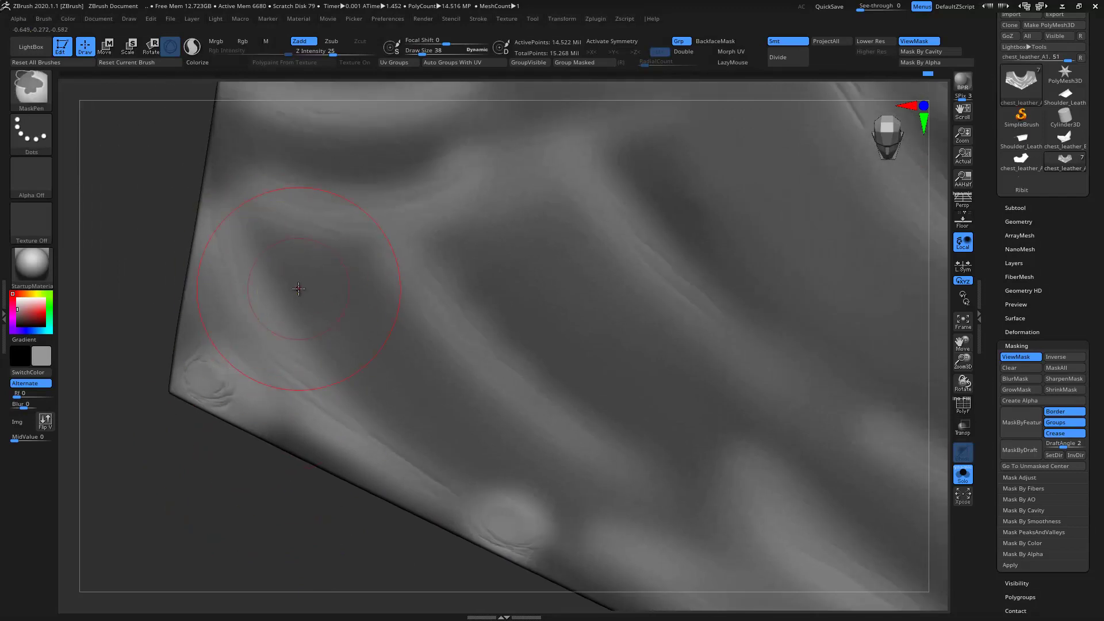
pyautogui.click(33, 179)
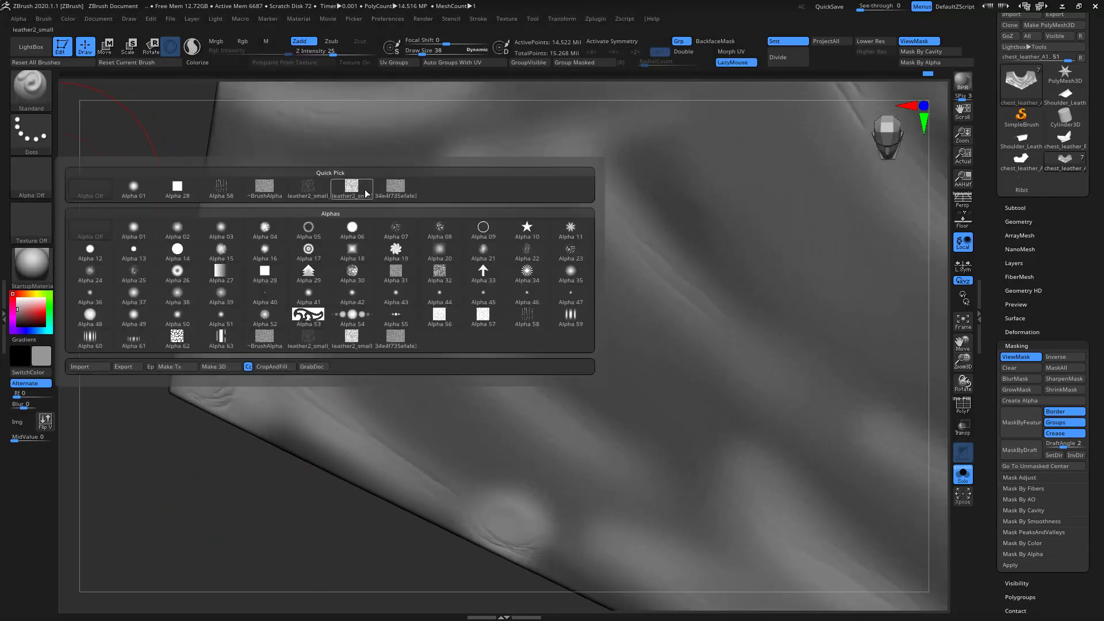
pyautogui.click(36, 44)
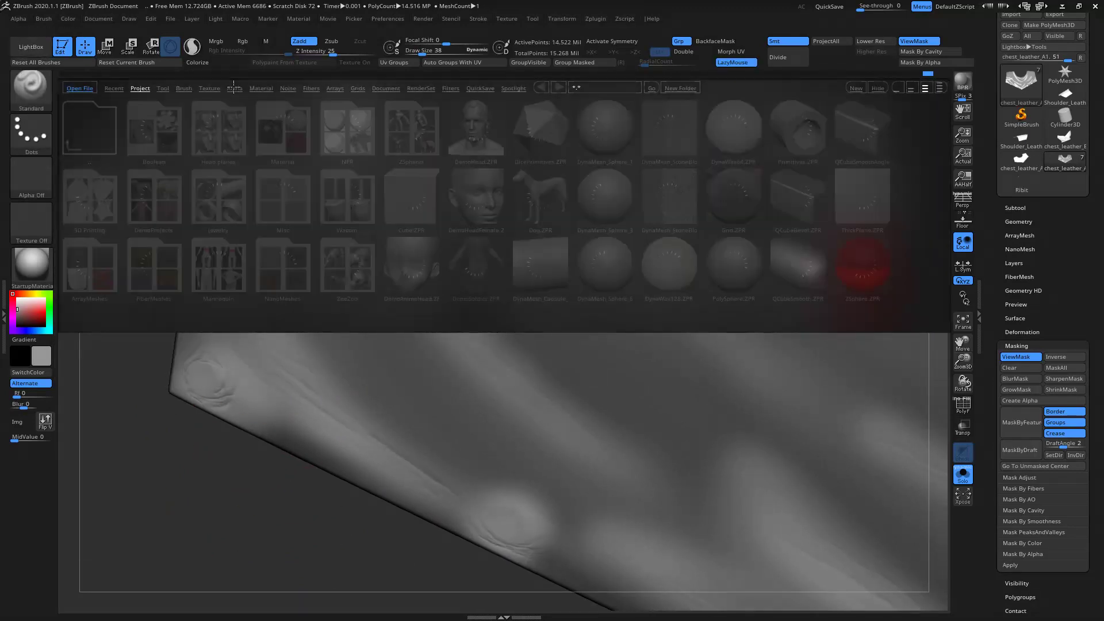
pyautogui.press('super')
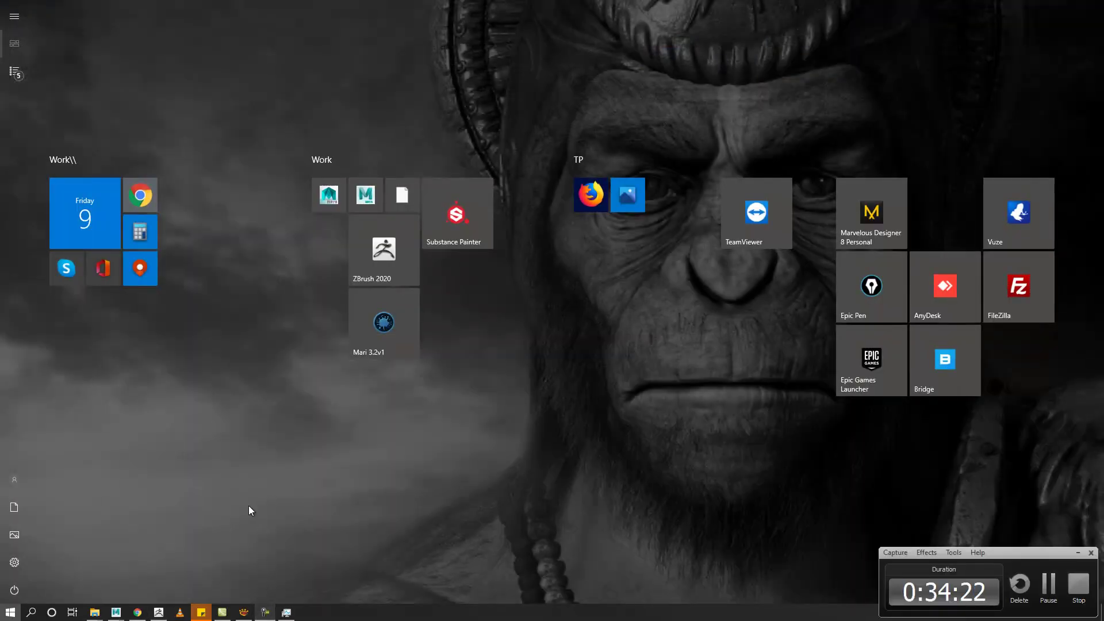
pyautogui.click(158, 613)
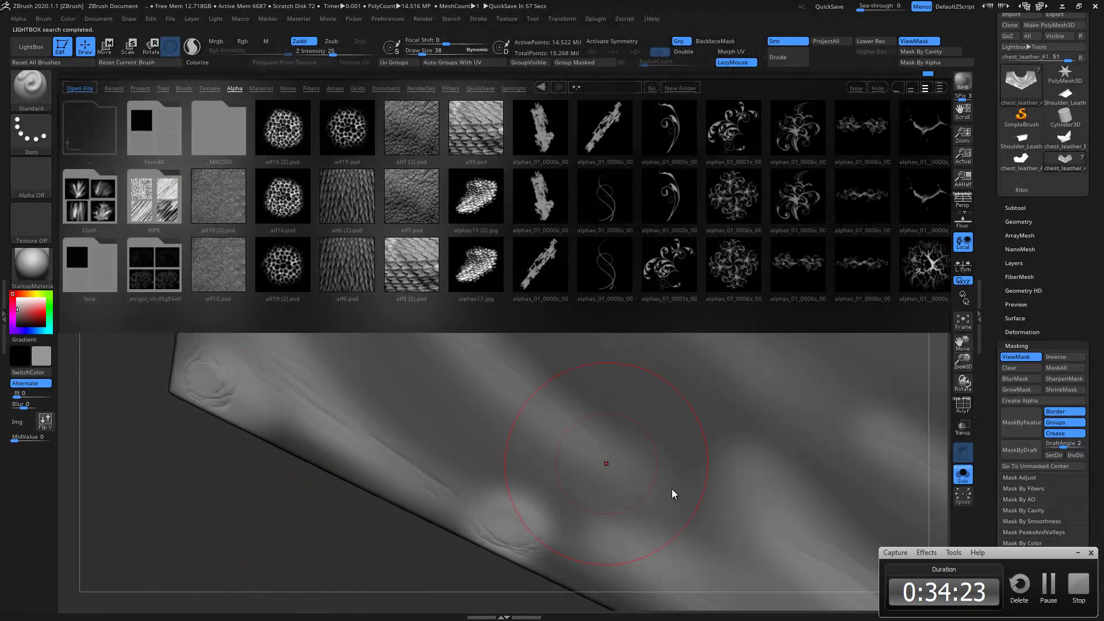
pyautogui.click(1077, 554)
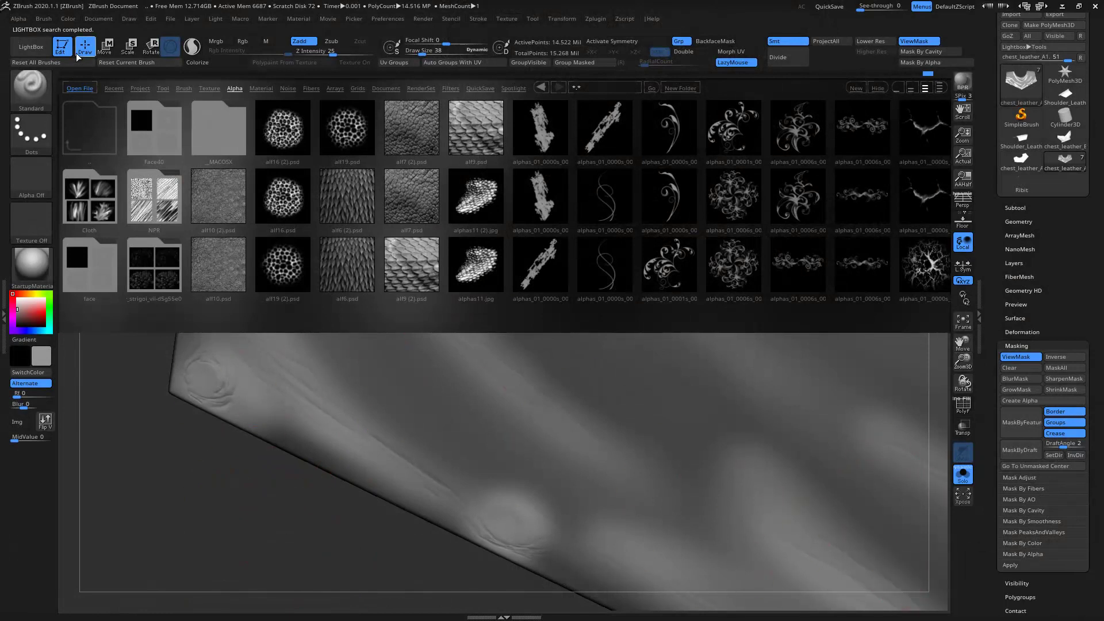
pyautogui.scroll(-5, 396, 205)
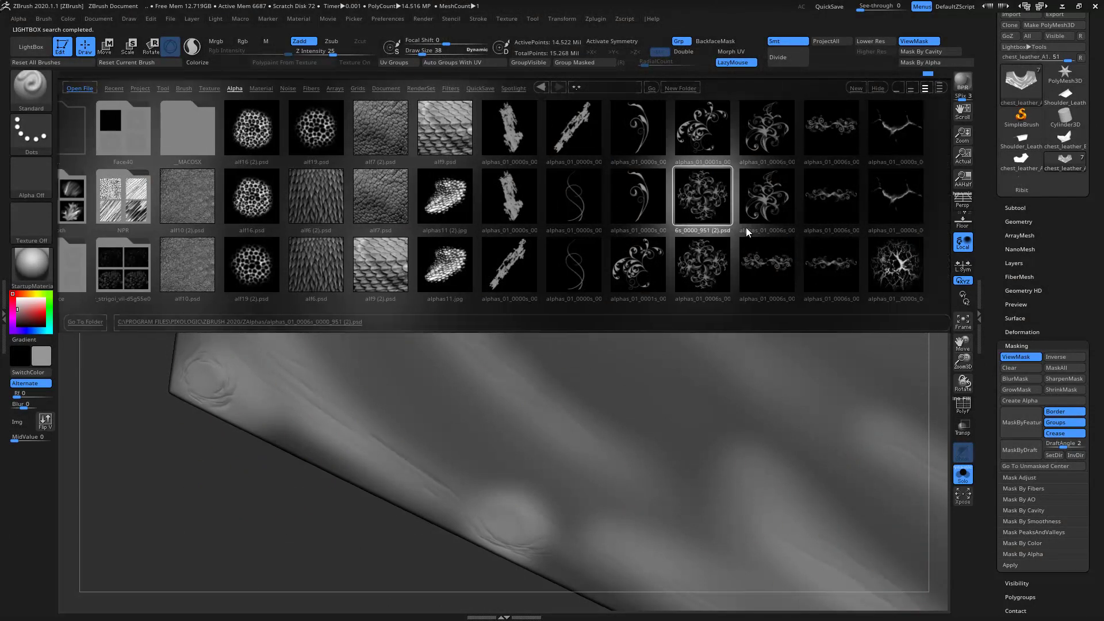
pyautogui.scroll(-5, 622, 219)
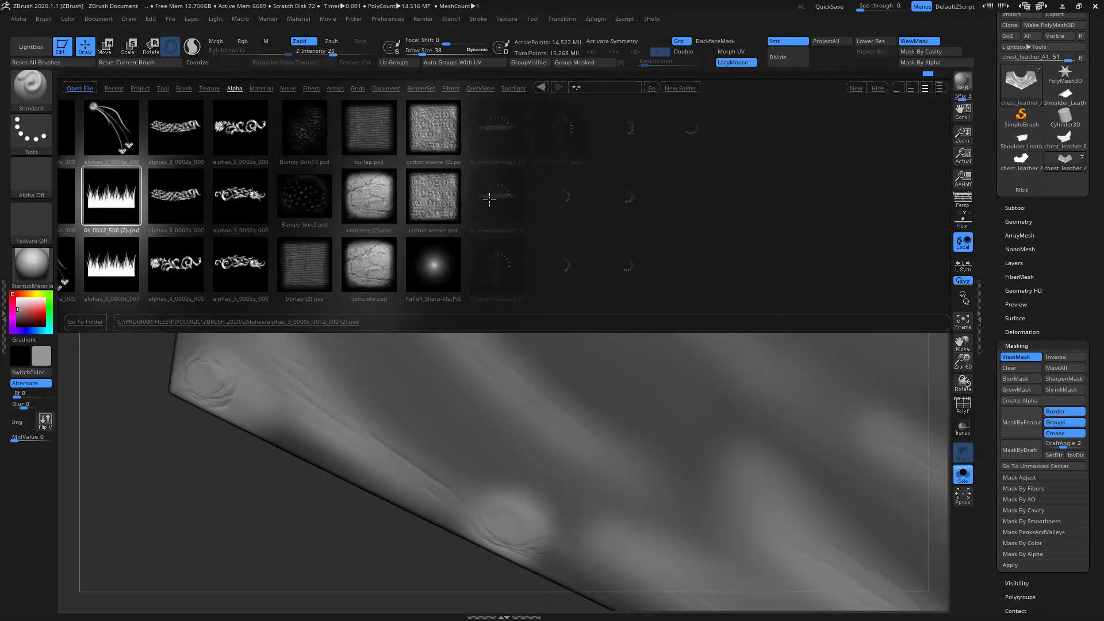
pyautogui.scroll(-5, 677, 218)
pyautogui.scroll(-5, 678, 219)
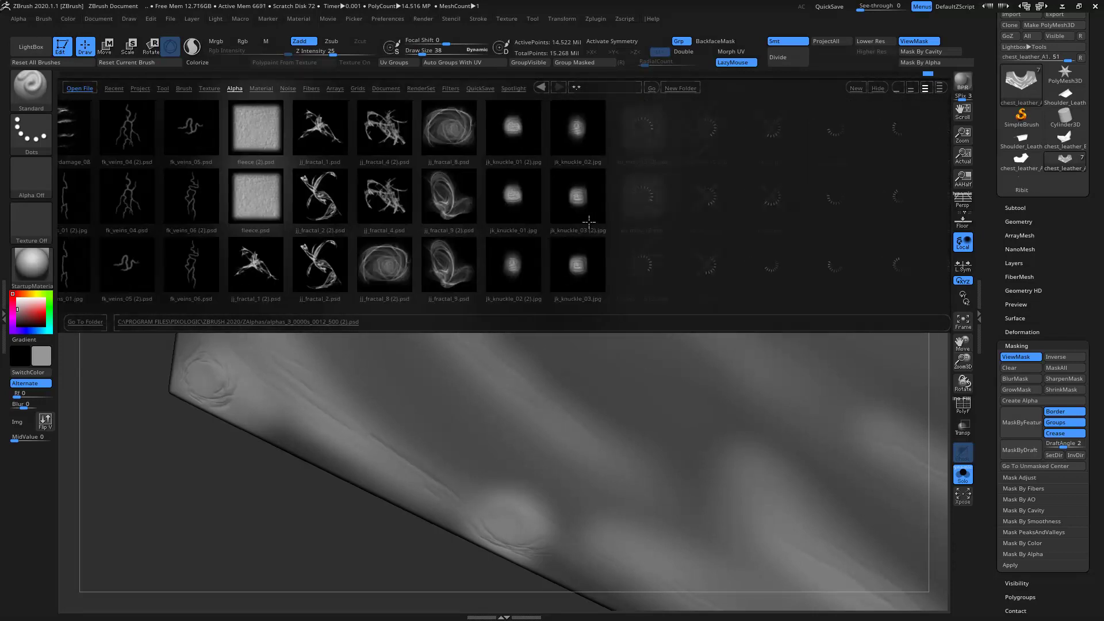
pyautogui.scroll(-5, 569, 207)
# - Compare Leathery Skin 13, 15, 79 and 99, loading Leathery Skin99 as the current alpha
pyautogui.click(461, 198)
pyautogui.doubleClick(467, 261)
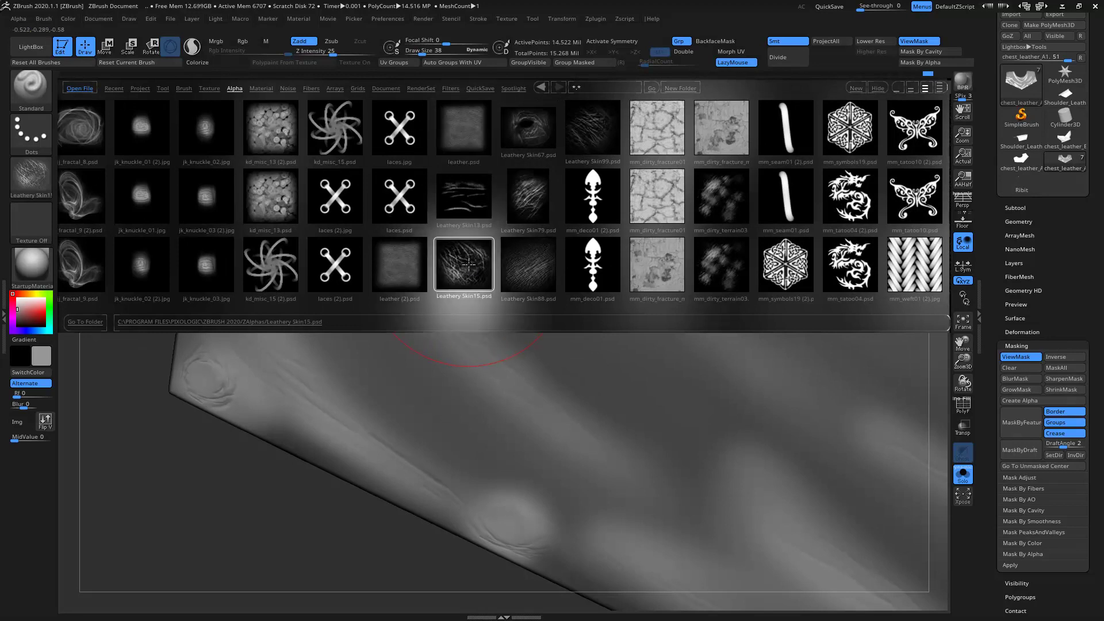
pyautogui.click(528, 196)
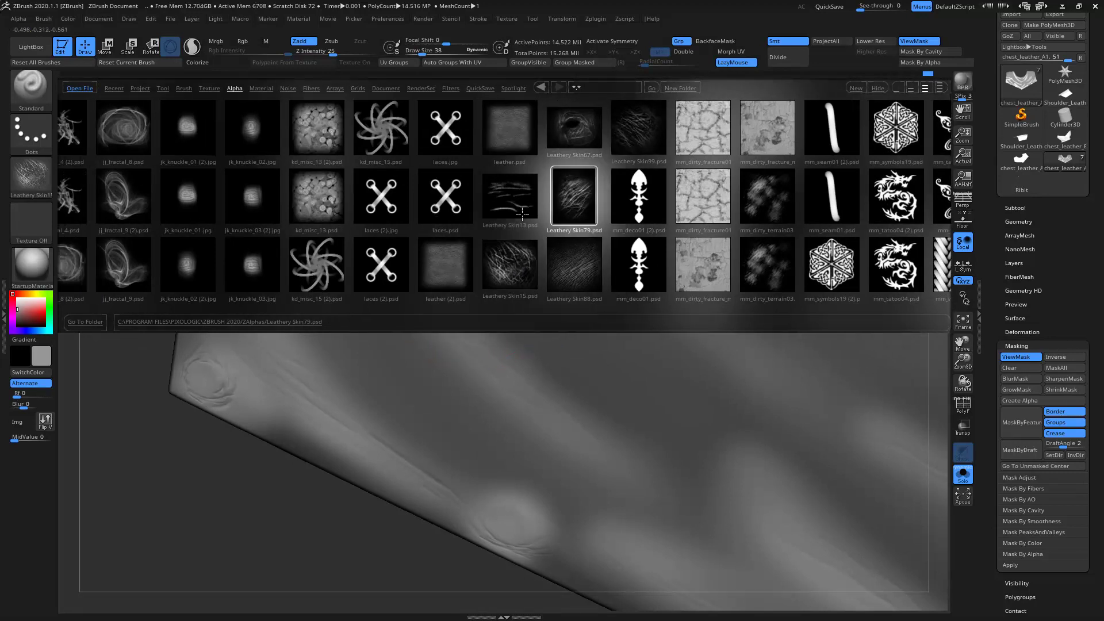
pyautogui.click(651, 141)
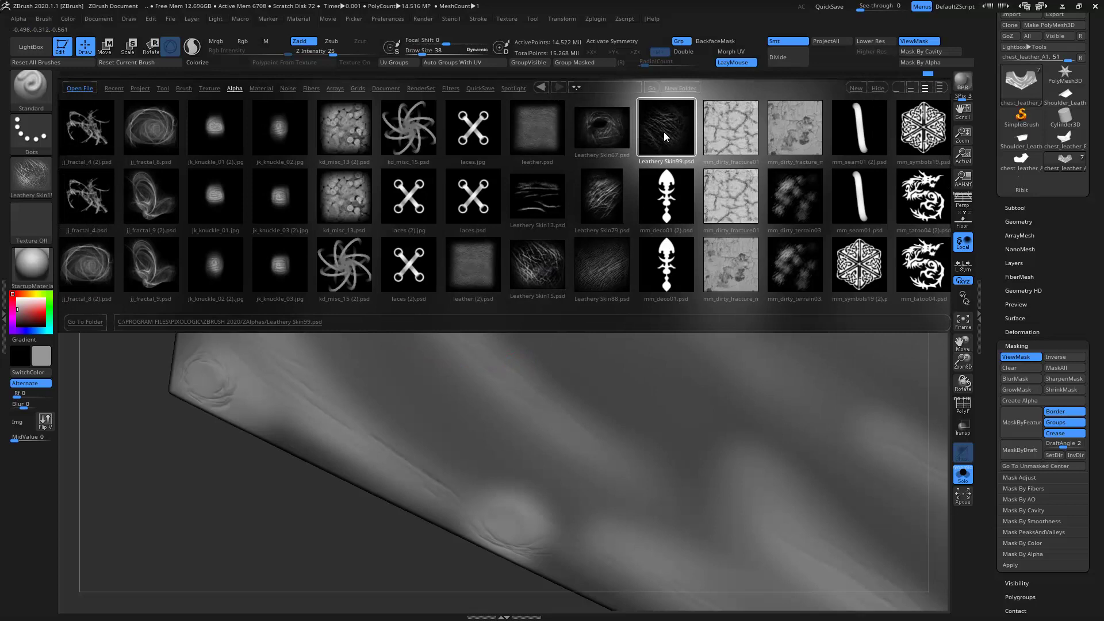
pyautogui.click(602, 200)
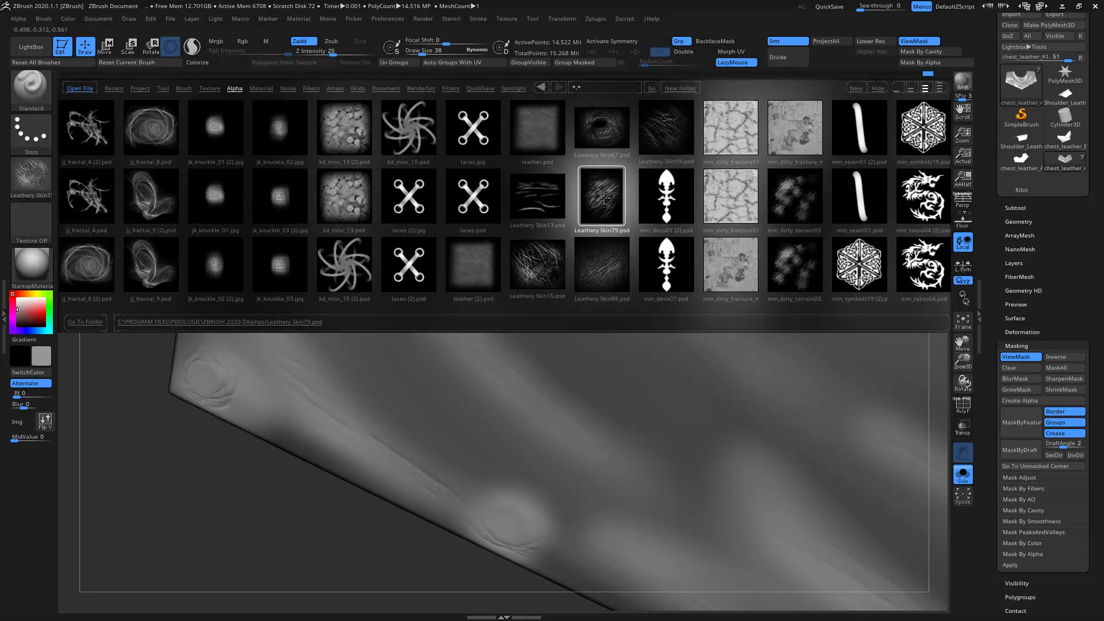
pyautogui.doubleClick(606, 197)
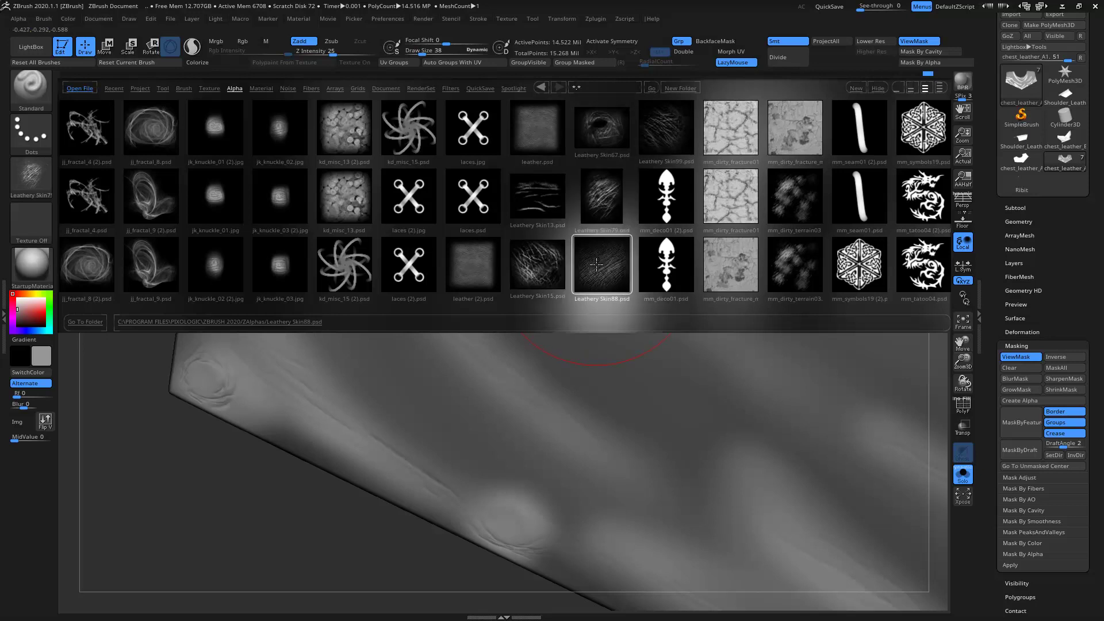
pyautogui.click(665, 138)
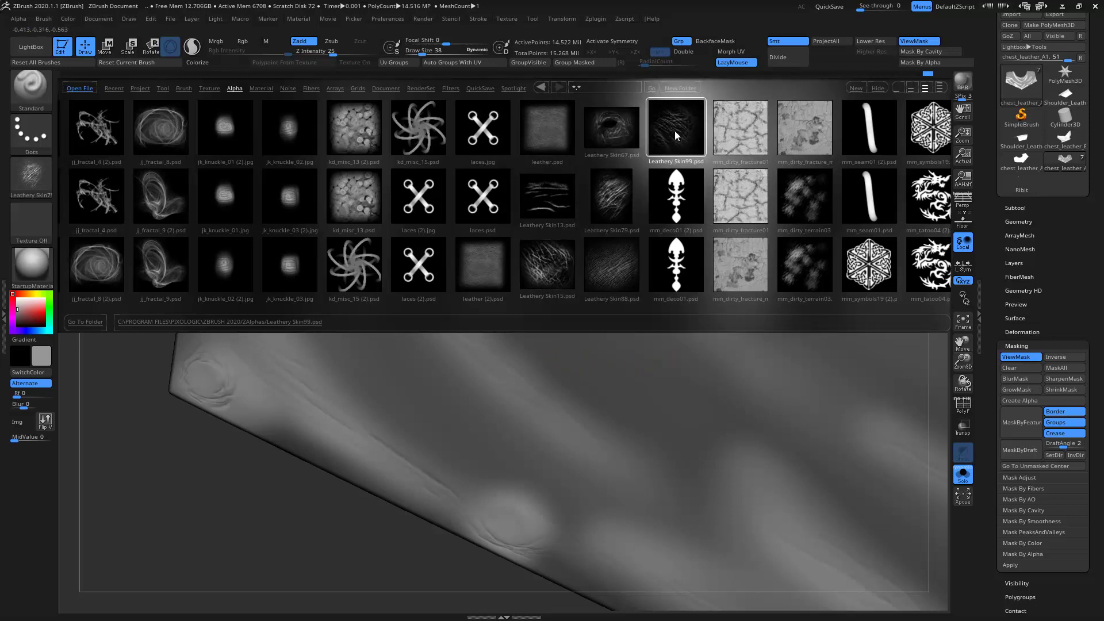
pyautogui.doubleClick(676, 132)
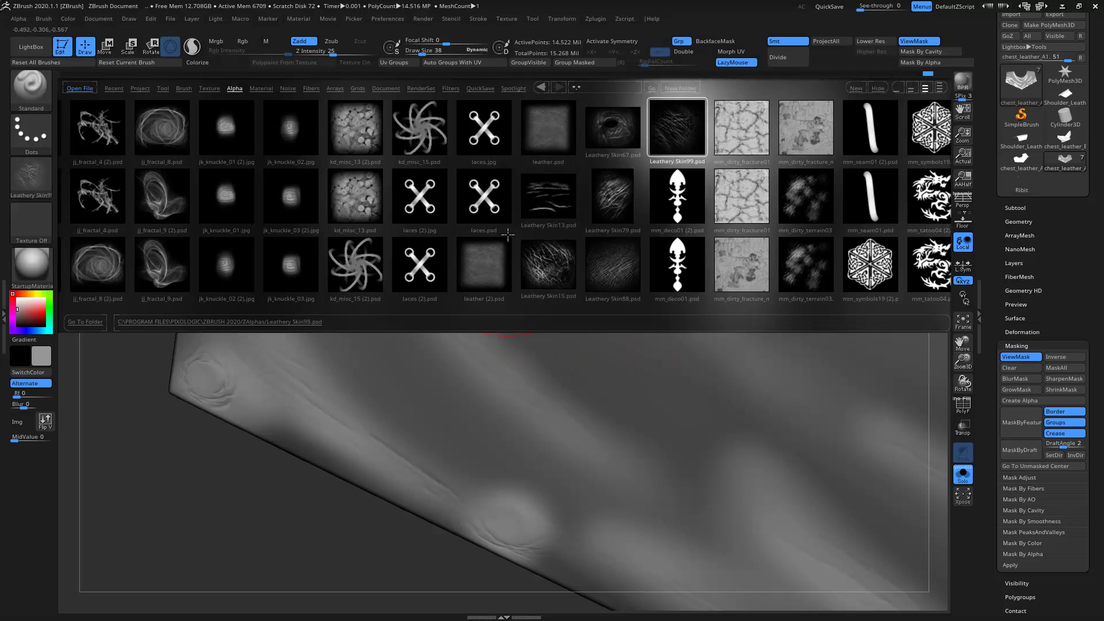
pyautogui.click(30, 48)
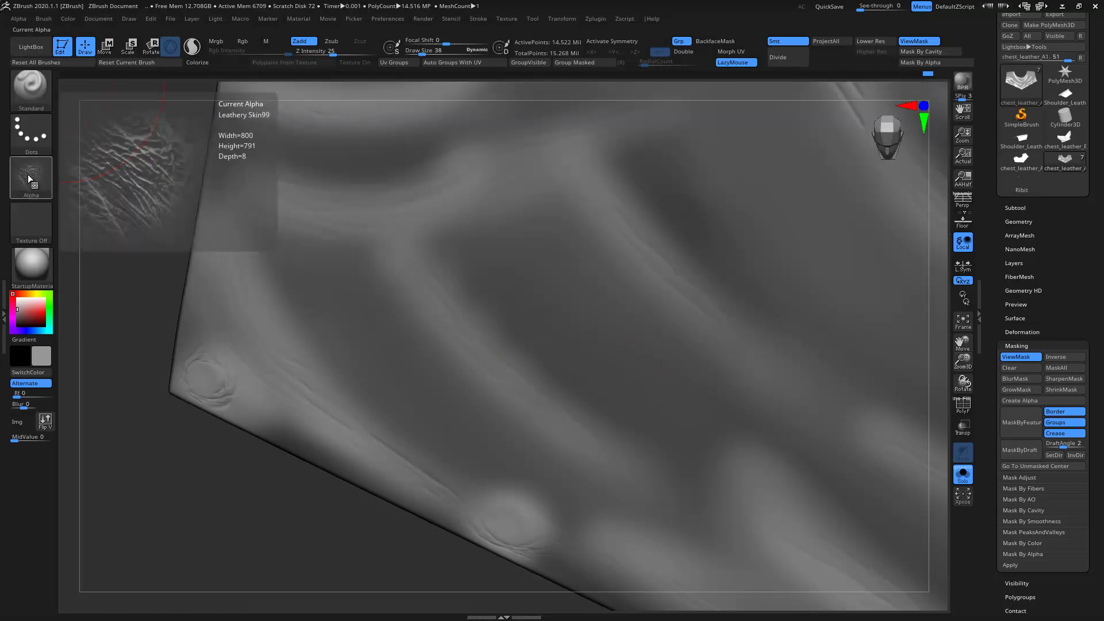
# - Pick Leathery Skin13 from the recent alphas, test a texture stroke, and undo it
pyautogui.click(28, 174)
pyautogui.moveTo(440, 190)
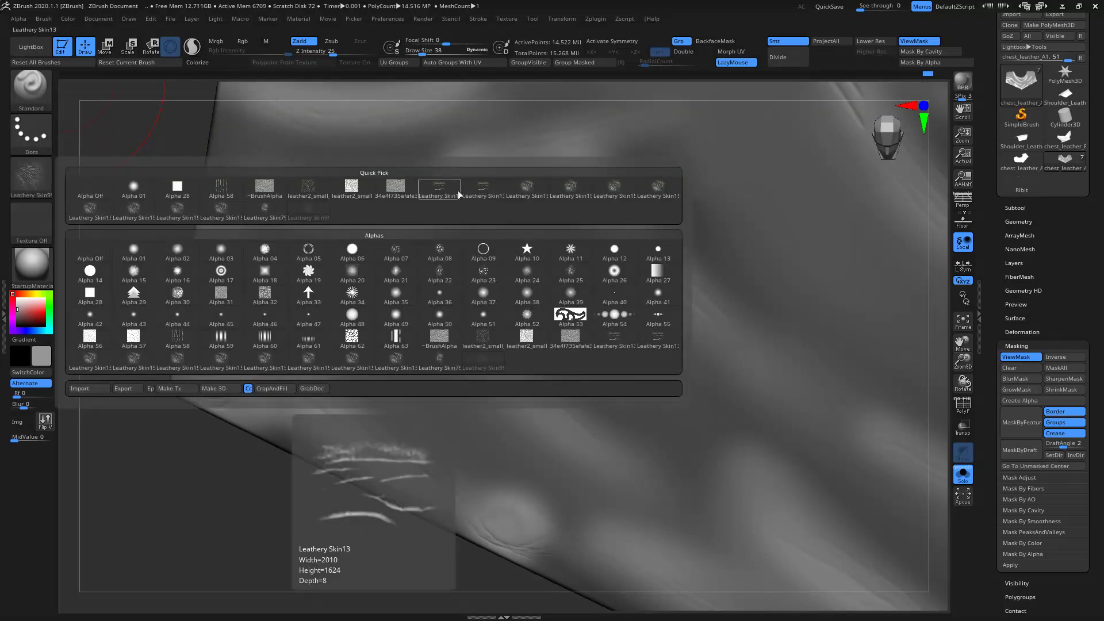
pyautogui.click(541, 187)
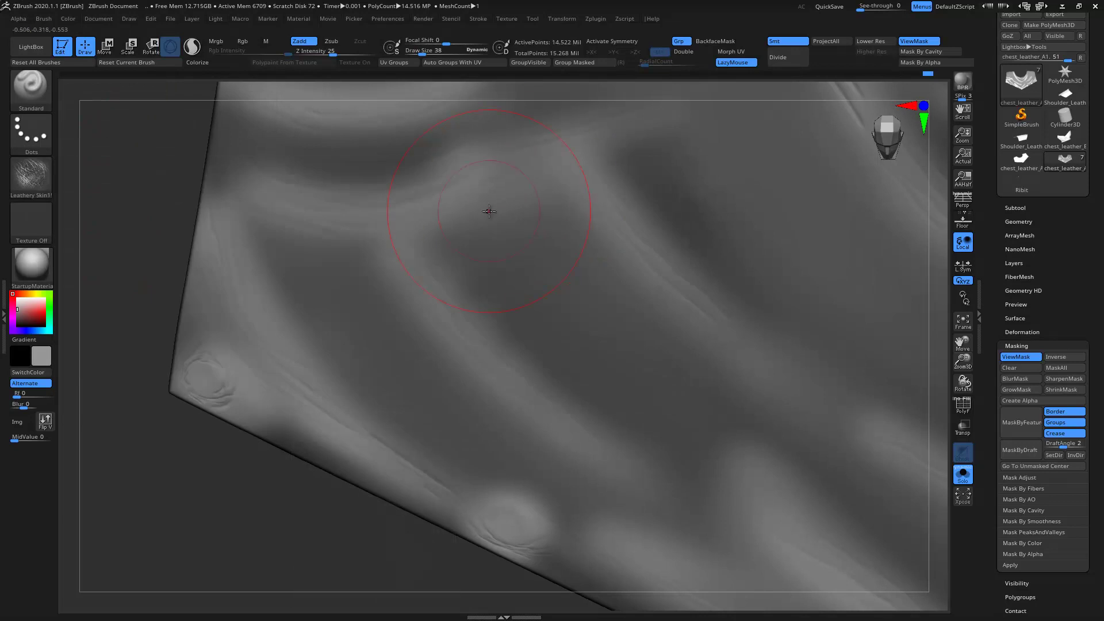
pyautogui.moveTo(98, 216)
pyautogui.mouseDown()
pyautogui.moveTo(213, 175)
pyautogui.moveTo(539, 226)
pyautogui.mouseUp()
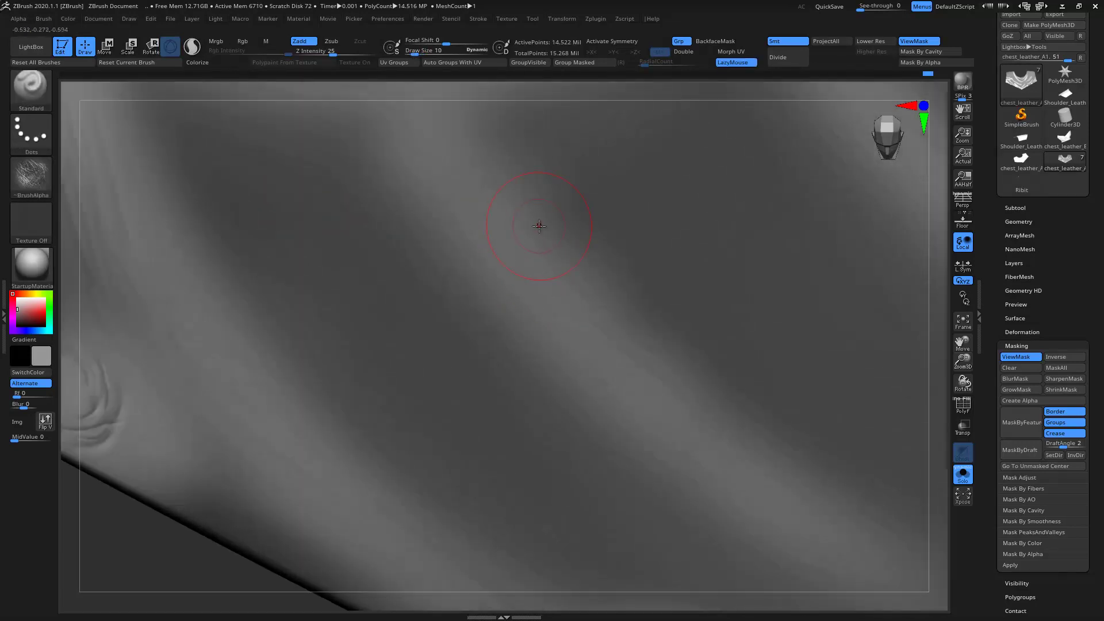
pyautogui.moveTo(534, 219); pyautogui.dragTo(549, 294)
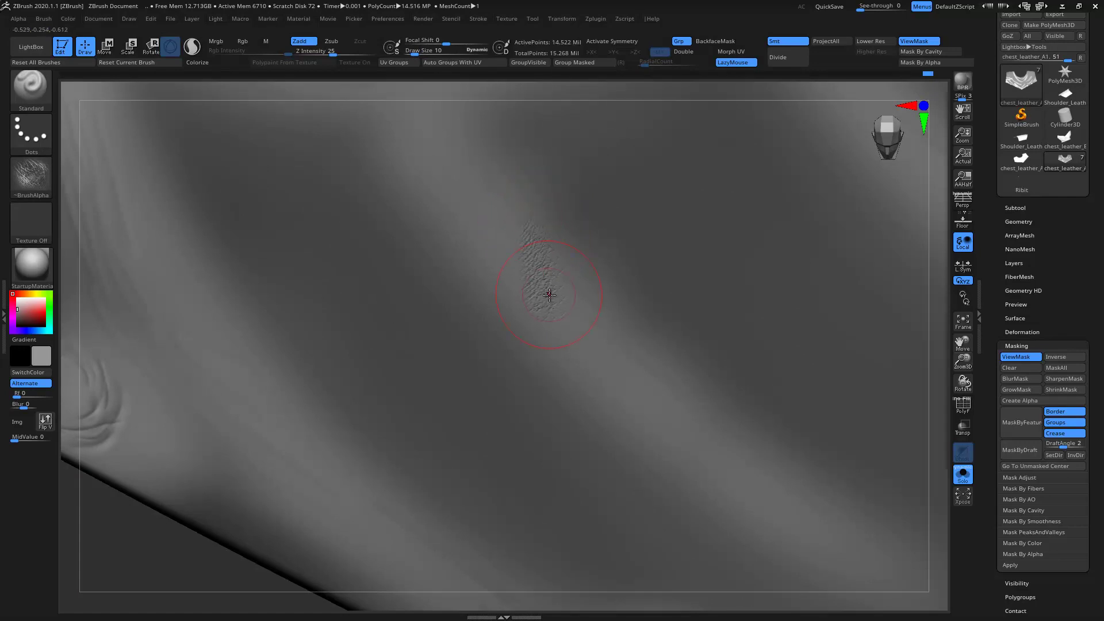
pyautogui.hotkey('ctrl', 'z')
# - Switch the stroke to DragRect, test-stamp leather patches, undo, and set Alpha Blur to 2
pyautogui.click(35, 133)
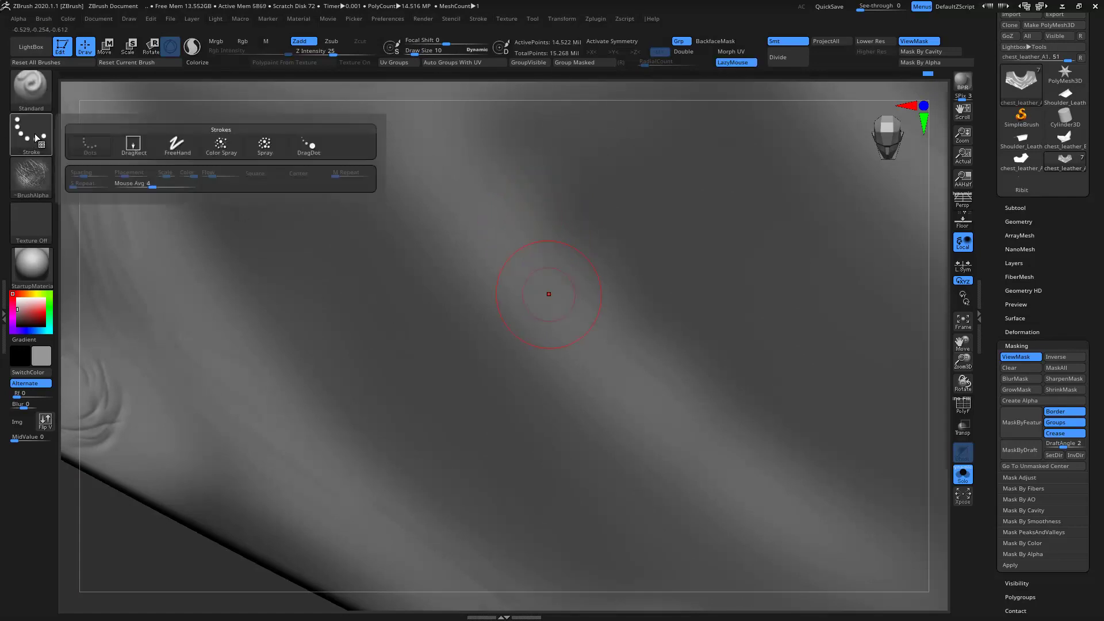
pyautogui.click(133, 145)
pyautogui.moveTo(563, 292)
pyautogui.mouseDown()
pyautogui.moveTo(548, 369)
pyautogui.moveTo(511, 273)
pyautogui.mouseUp()
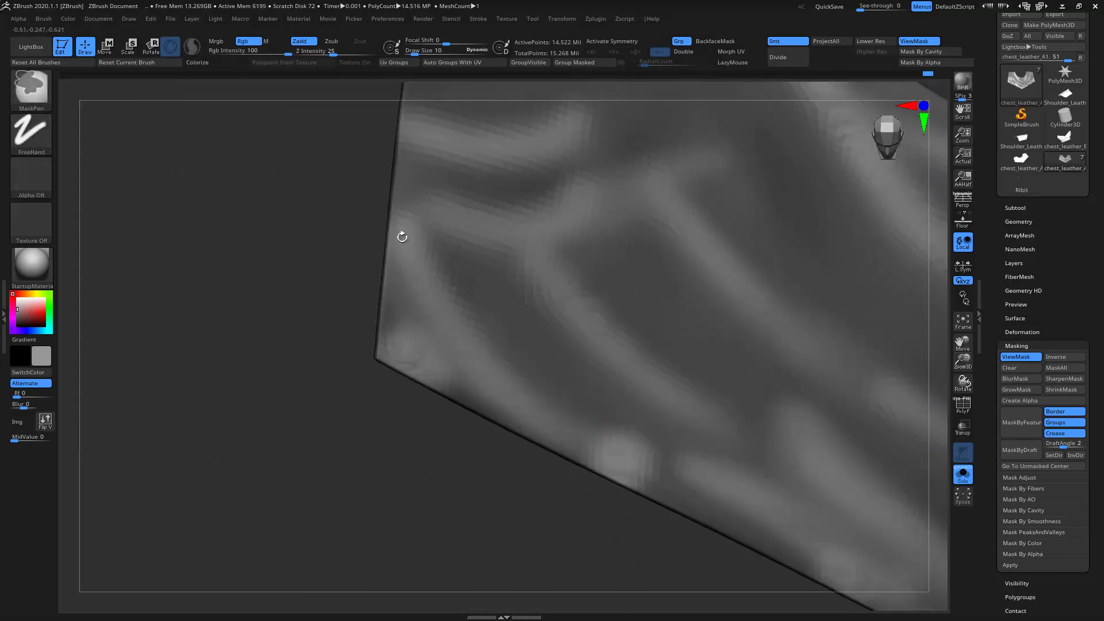
pyautogui.moveTo(402, 234)
pyautogui.mouseDown()
pyautogui.moveTo(220, 212)
pyautogui.moveTo(246, 214)
pyautogui.mouseUp()
pyautogui.moveTo(171, 224)
pyautogui.mouseDown()
pyautogui.moveTo(278, 249)
pyautogui.moveTo(426, 369)
pyautogui.moveTo(505, 283)
pyautogui.mouseUp()
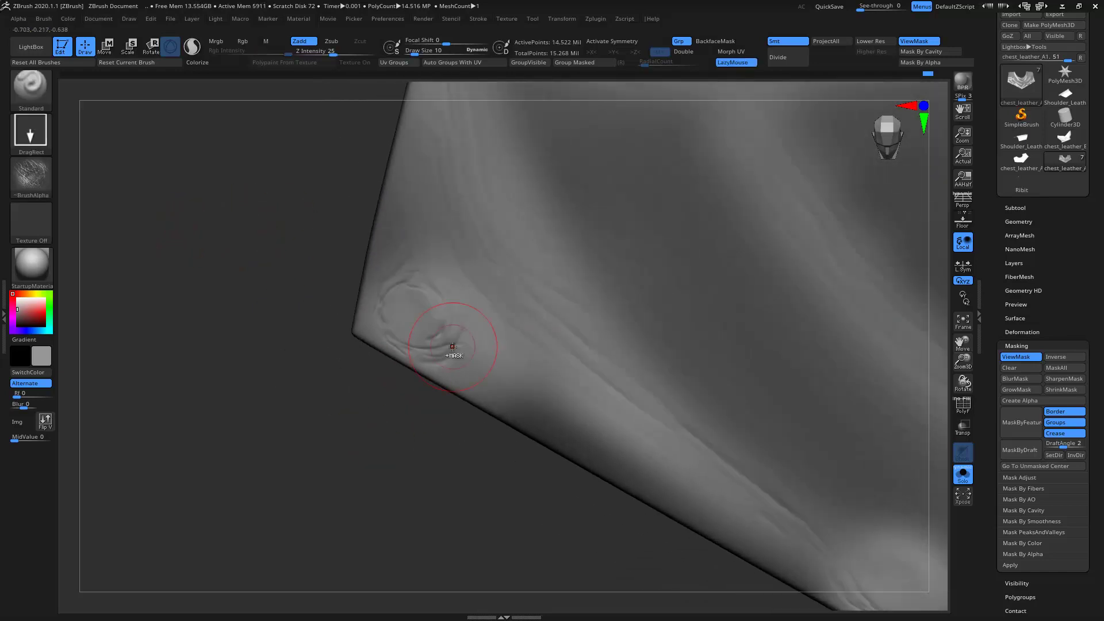
pyautogui.moveTo(512, 331); pyautogui.dragTo(444, 293)
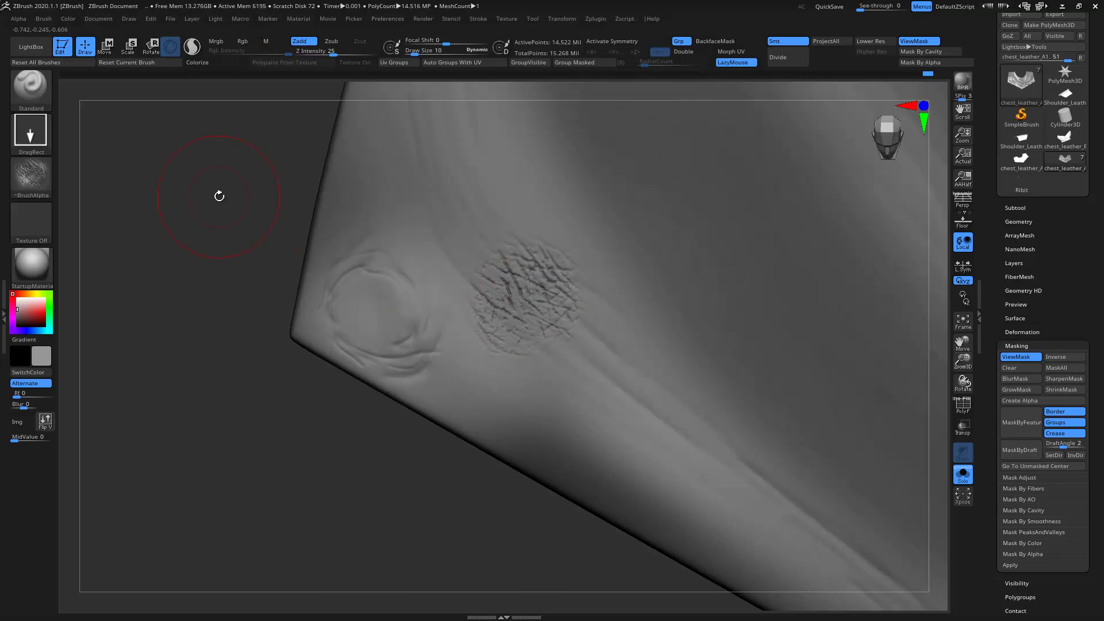
pyautogui.hotkey('ctrl', 'z')
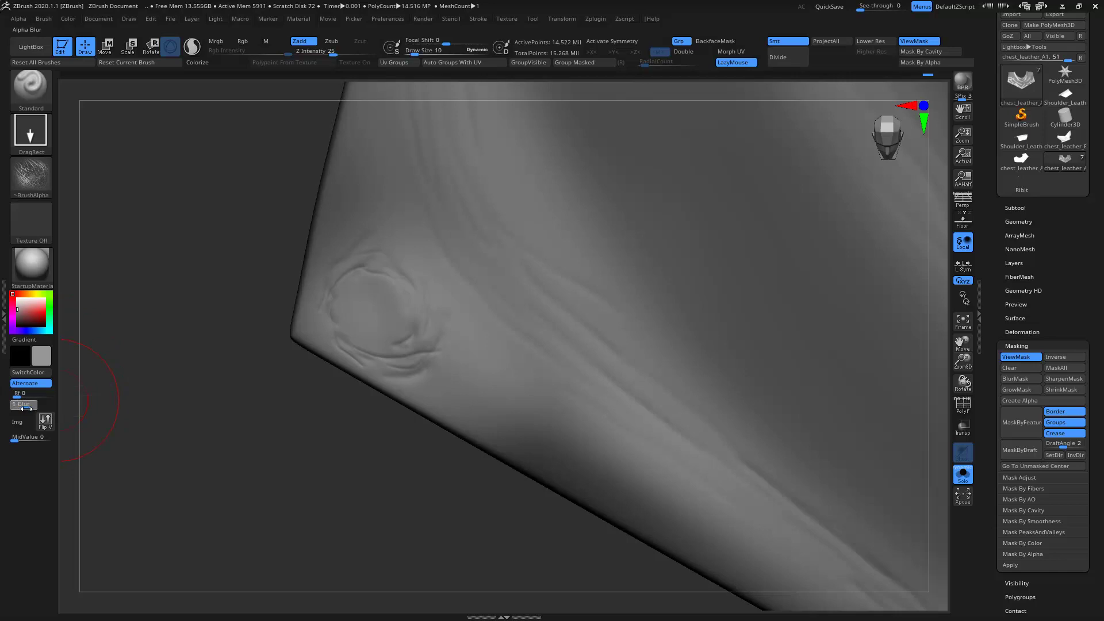
pyautogui.moveTo(17, 396); pyautogui.dragTo(21, 396)
pyautogui.moveTo(143, 346); pyautogui.dragTo(184, 320)
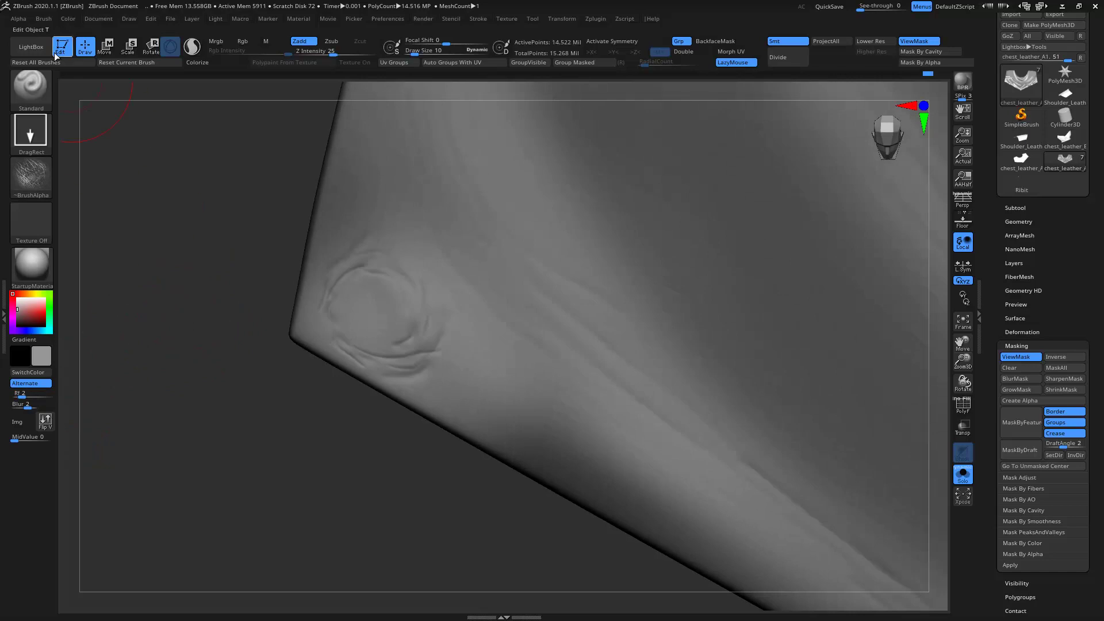
pyautogui.click(17, 22)
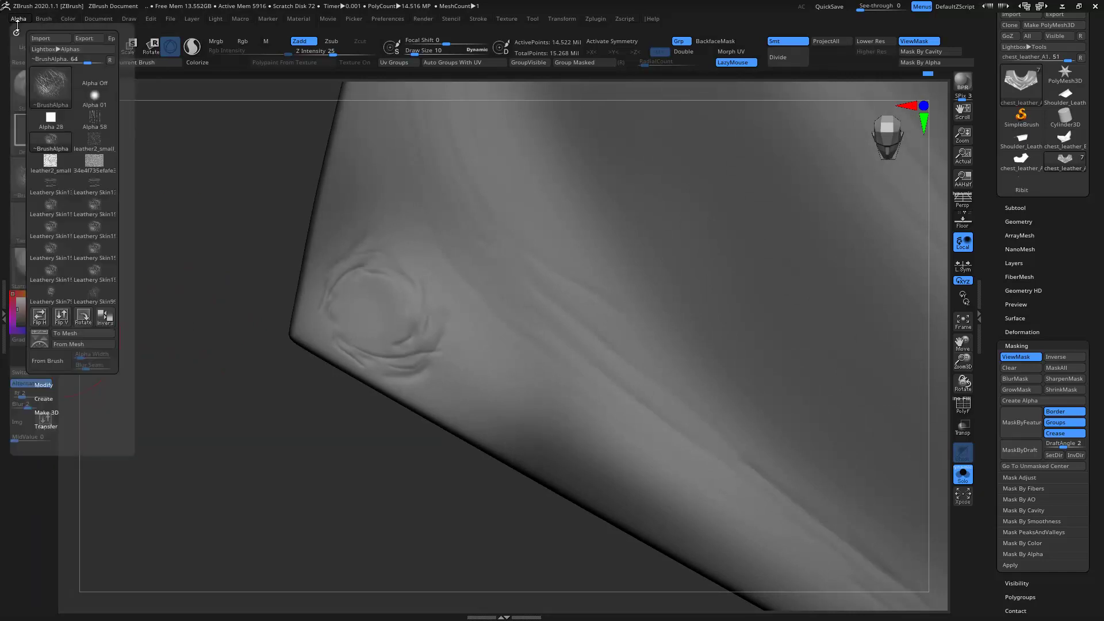
# - Open Alpha > Modify, stamp a leather-grain test patch, and undo it
pyautogui.click(46, 386)
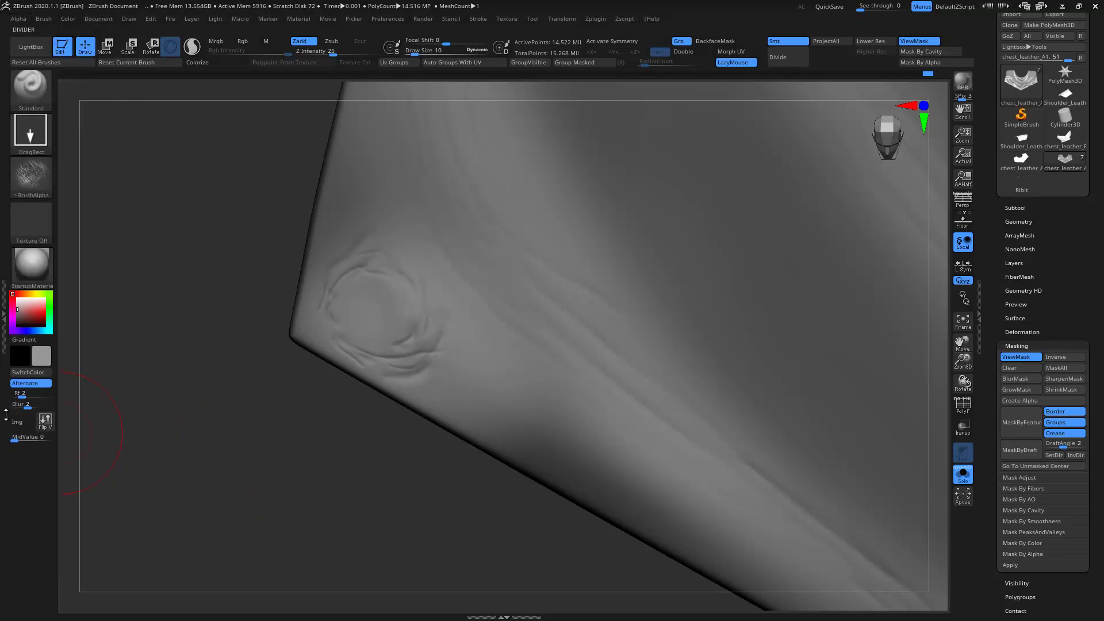
pyautogui.moveTo(291, 390); pyautogui.dragTo(266, 439)
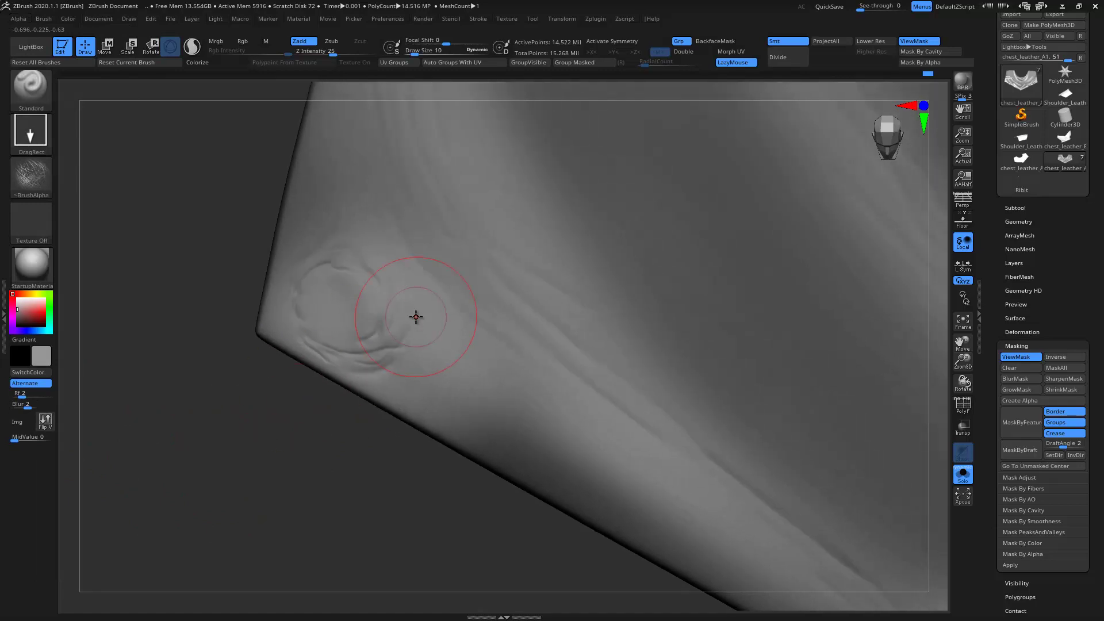
pyautogui.moveTo(512, 291)
pyautogui.mouseDown()
pyautogui.moveTo(481, 345)
pyautogui.moveTo(458, 324)
pyautogui.mouseUp()
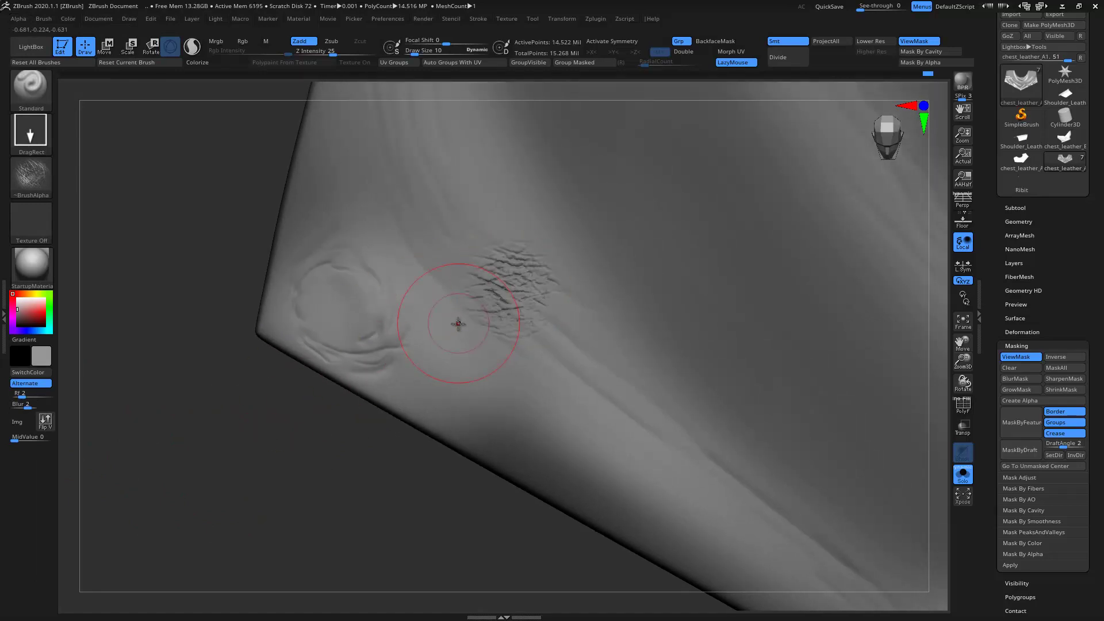
pyautogui.press('ctrl')
pyautogui.hotkey('ctrl', 'z')
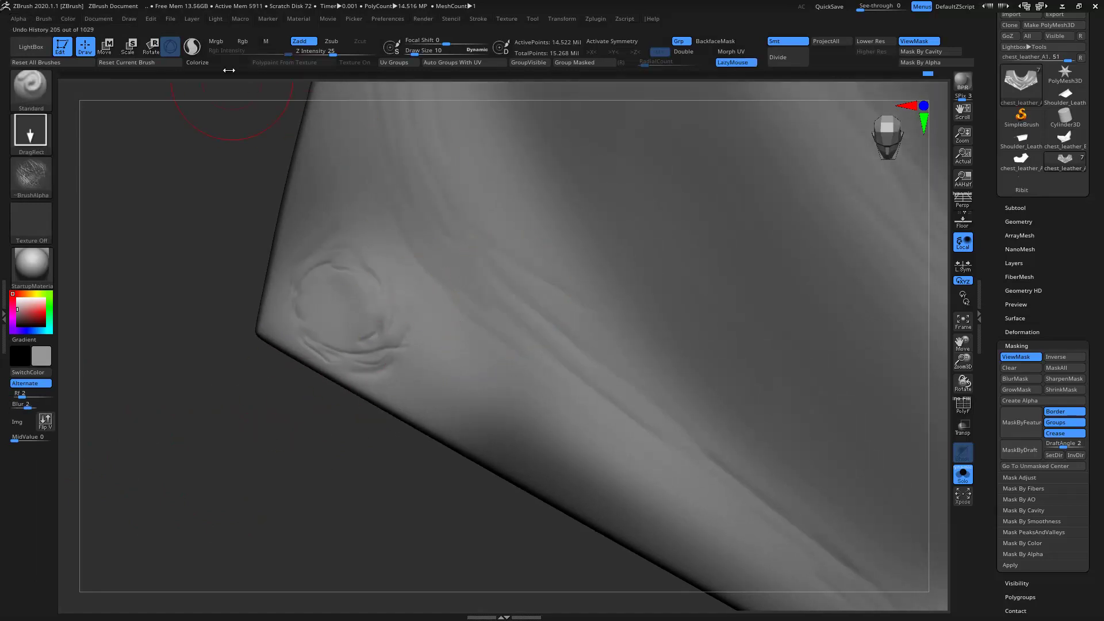
# - Set Z Intensity to 14 and drag-stamp crinkled leather wrinkles onto the chest panel
pyautogui.click(317, 51)
pyautogui.write('9')
pyautogui.press('Return')
pyautogui.keyDown('alt'); pyautogui.moveTo(239, 165); pyautogui.dragTo(222, 143); pyautogui.keyUp('alt')
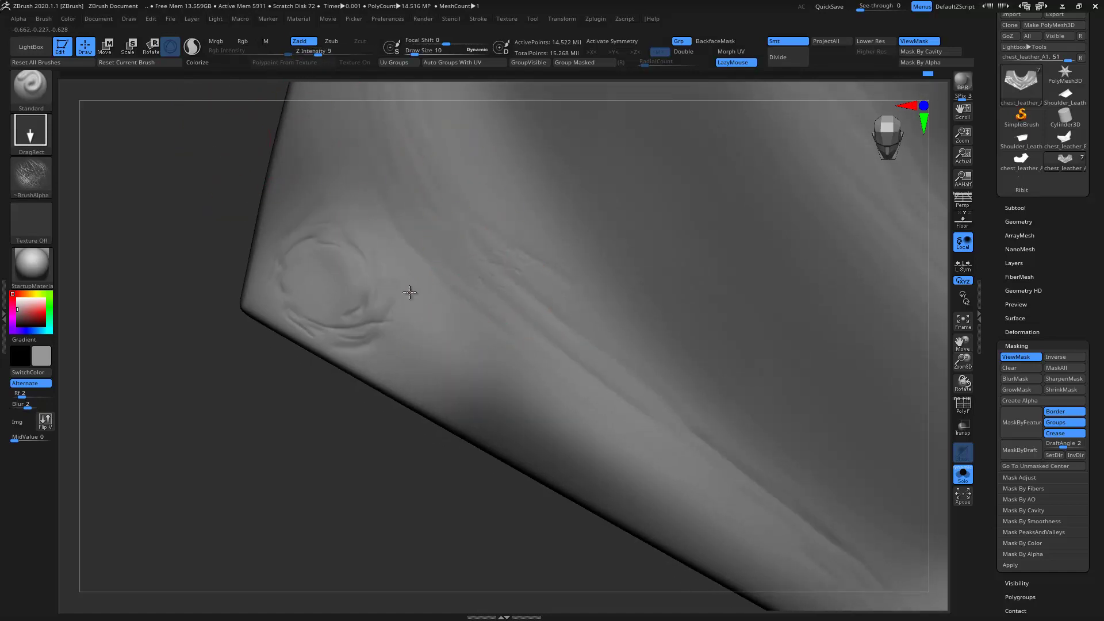
pyautogui.click(316, 51)
pyautogui.write('14')
pyautogui.press('Return')
pyautogui.moveTo(497, 363)
pyautogui.mouseDown()
pyautogui.moveTo(481, 345)
pyautogui.moveTo(562, 362)
pyautogui.moveTo(494, 363)
pyautogui.mouseUp()
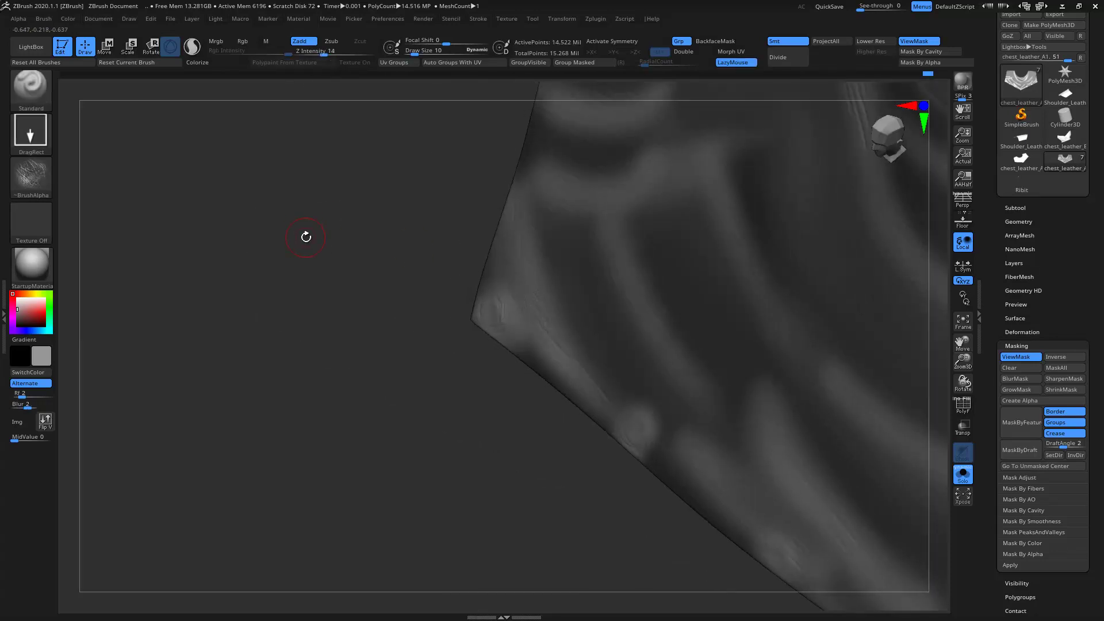
pyautogui.keyDown('alt'); pyautogui.moveTo(304, 237); pyautogui.dragTo(158, 237); pyautogui.keyUp('alt')
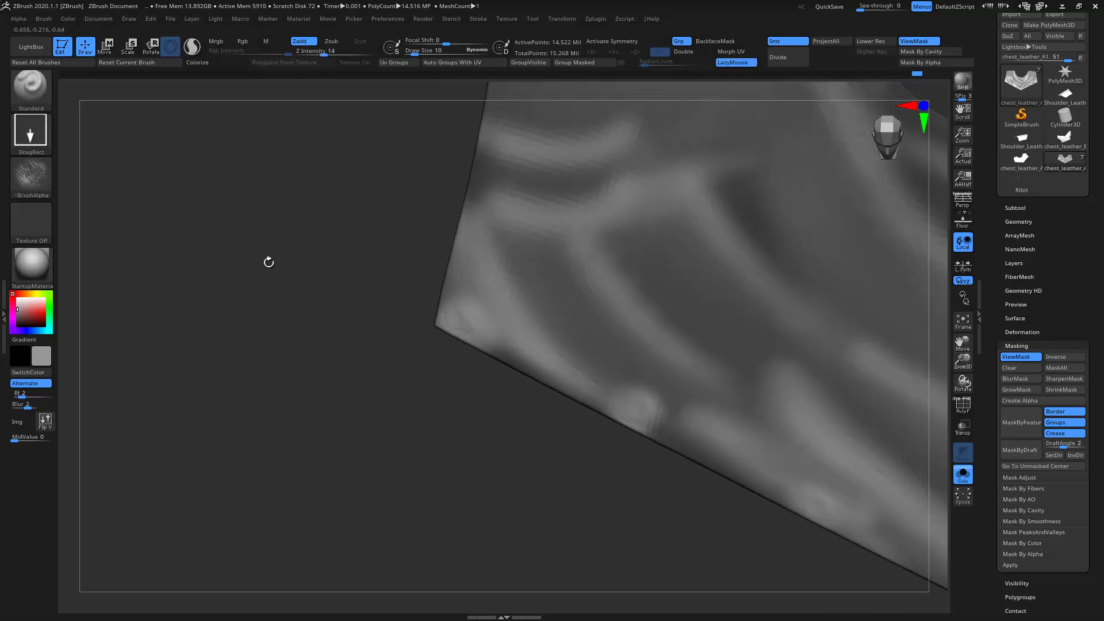
# - Collapse Masking, add a new sculpt layer in Tool > Layers, and name it leather_alpha
pyautogui.click(1024, 345)
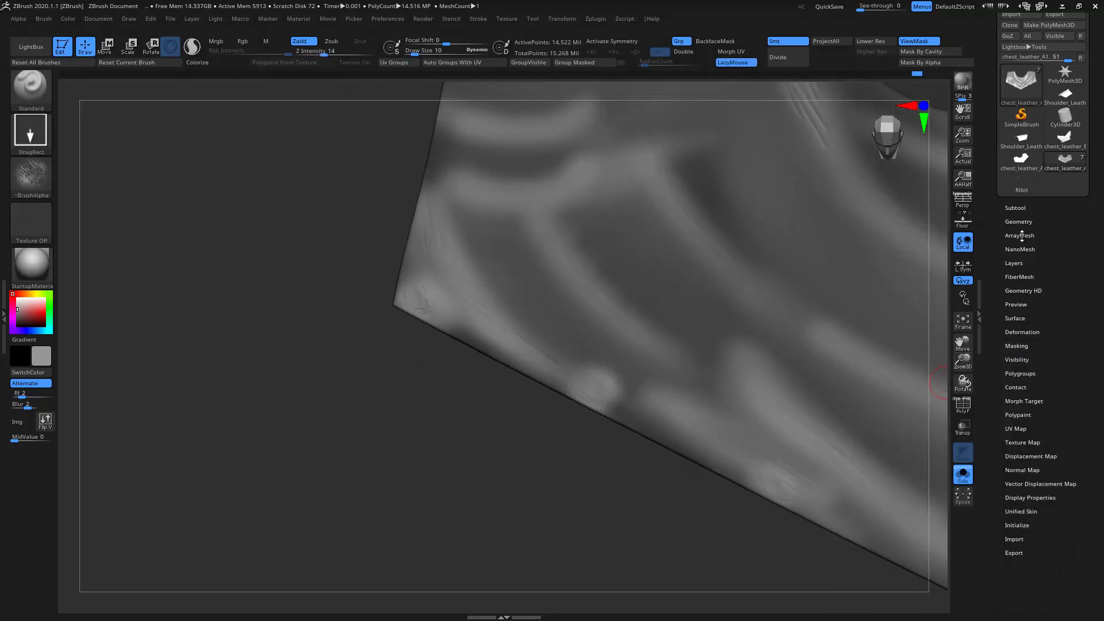
pyautogui.click(1019, 263)
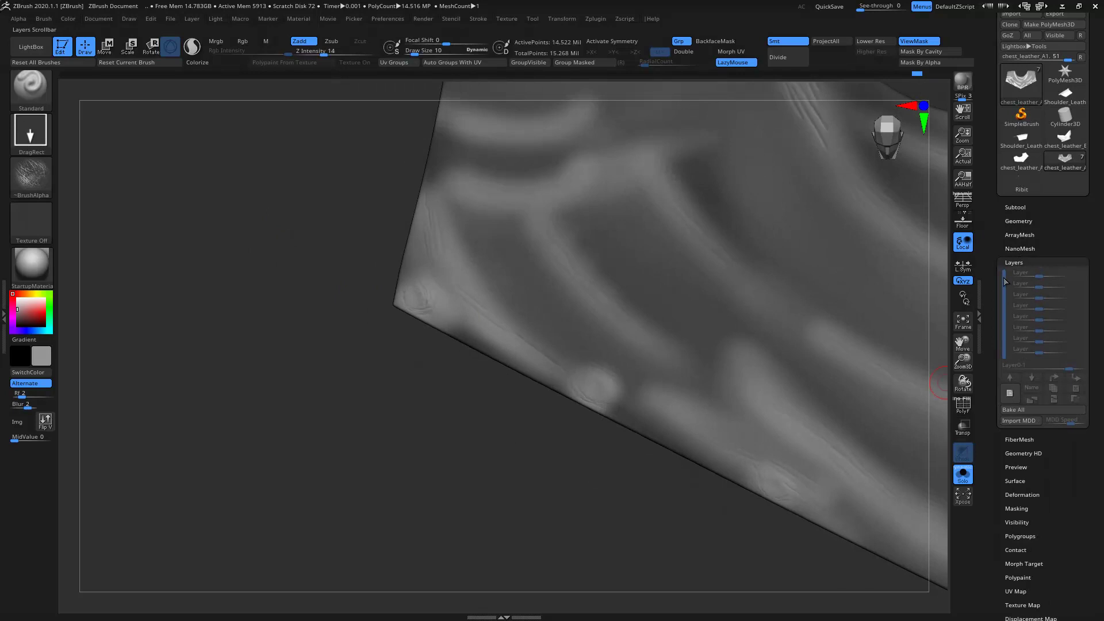
pyautogui.click(1011, 401)
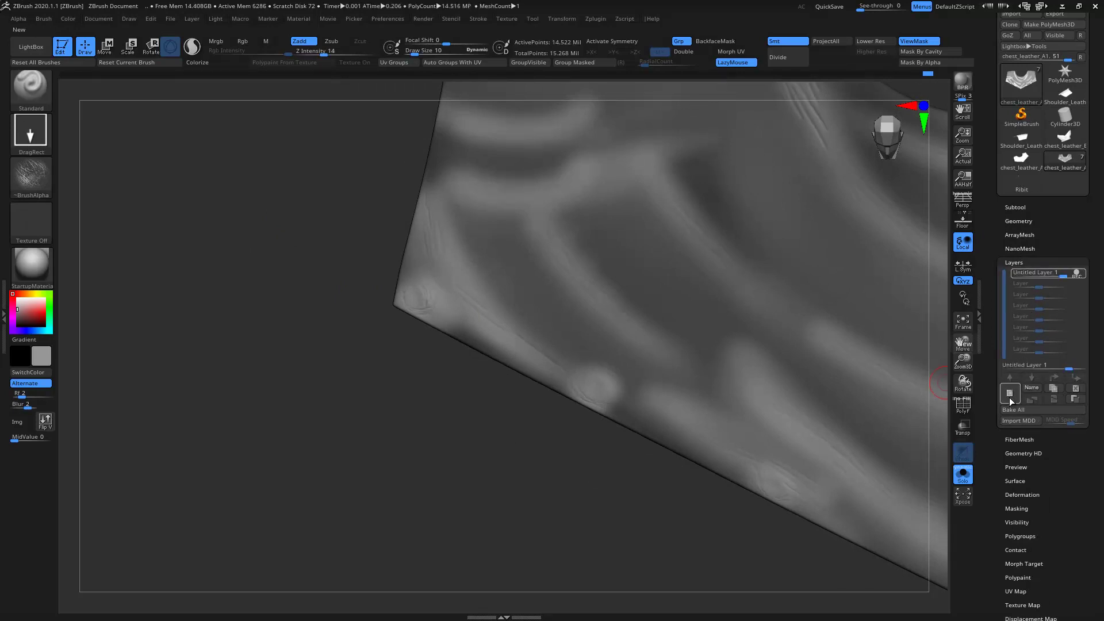
pyautogui.click(1030, 386)
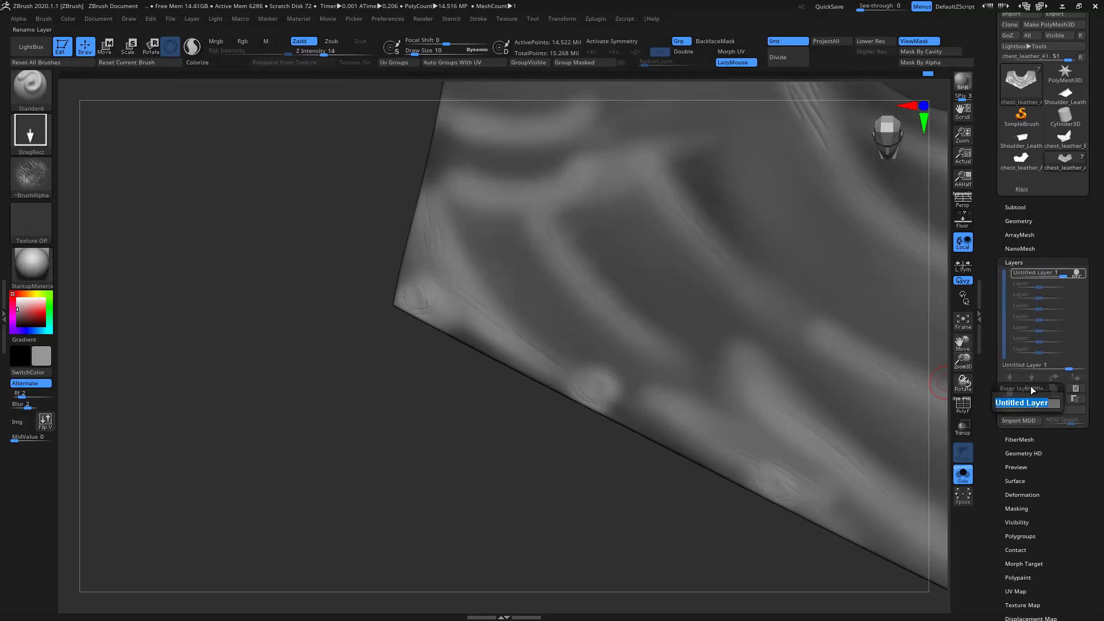
pyautogui.write('lea')
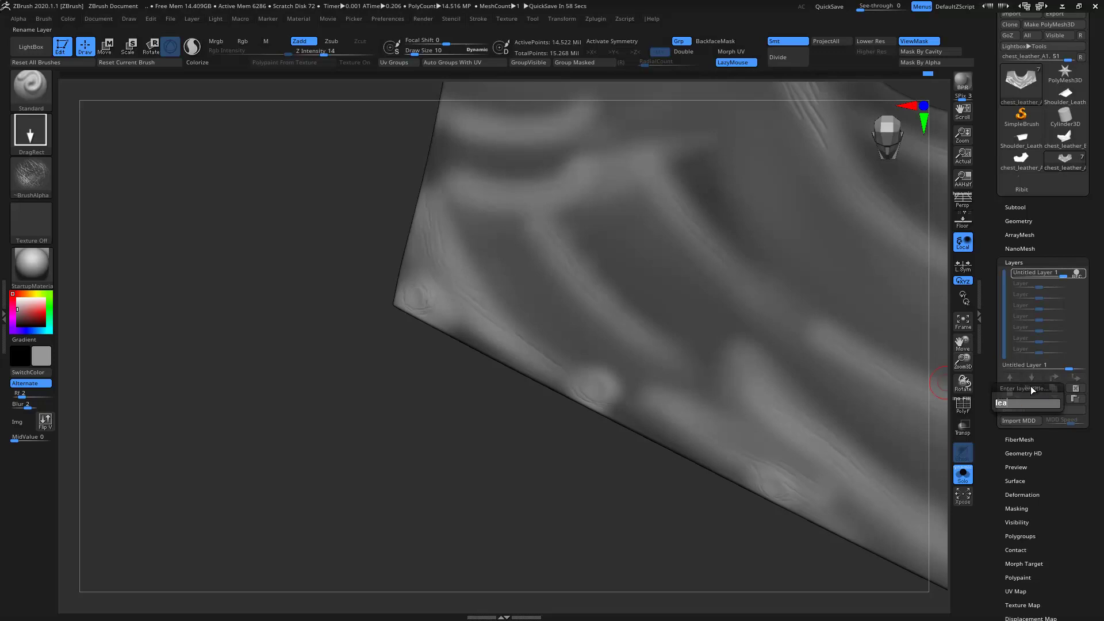
pyautogui.write('_')
pyautogui.write('l')
pyautogui.write('a')
pyautogui.press('Return')
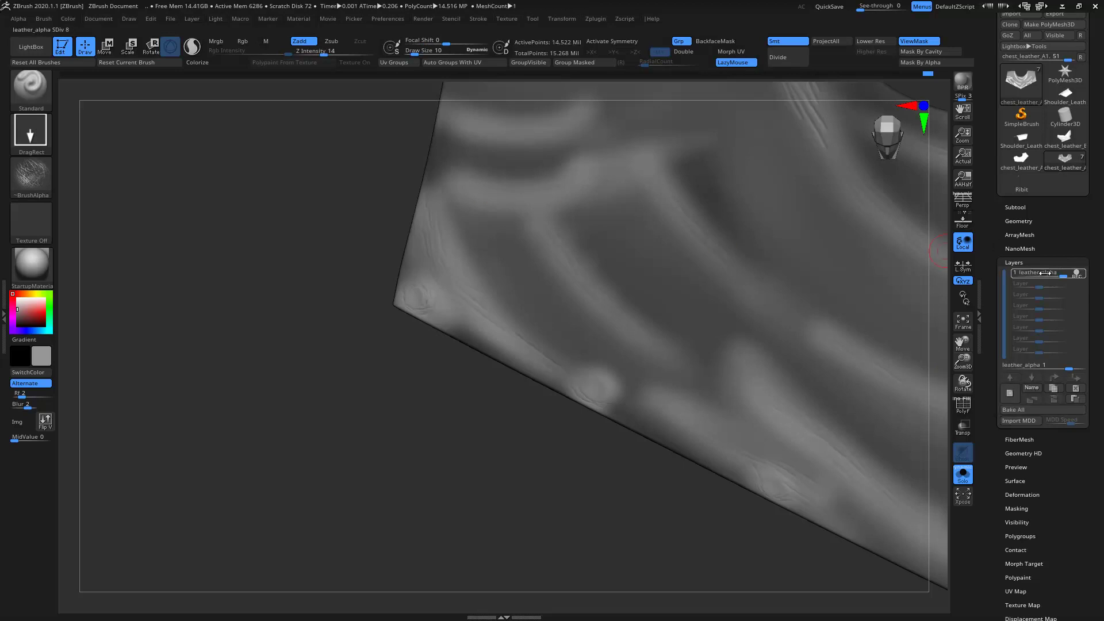
pyautogui.moveTo(215, 247)
pyautogui.keyDown('alt'); pyautogui.mouseDown()
pyautogui.moveTo(247, 252)
pyautogui.moveTo(222, 240)
pyautogui.mouseUp(); pyautogui.keyUp('alt')
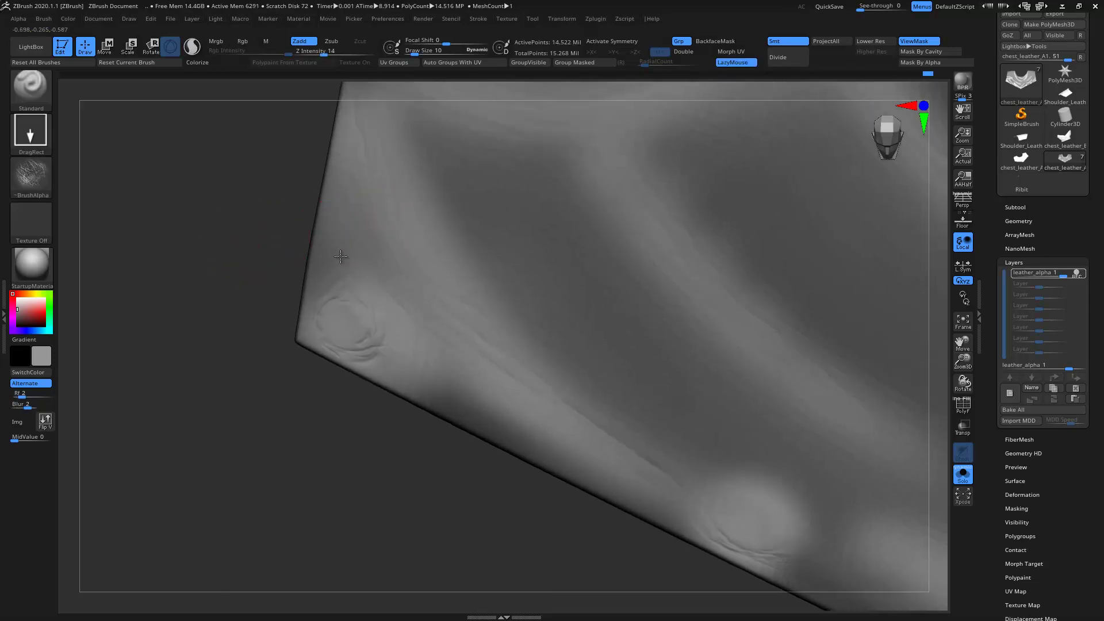
# - Drag-stamp leather-skin grain along the chest piece's upper edge and fold
pyautogui.moveTo(397, 219); pyautogui.dragTo(401, 320)
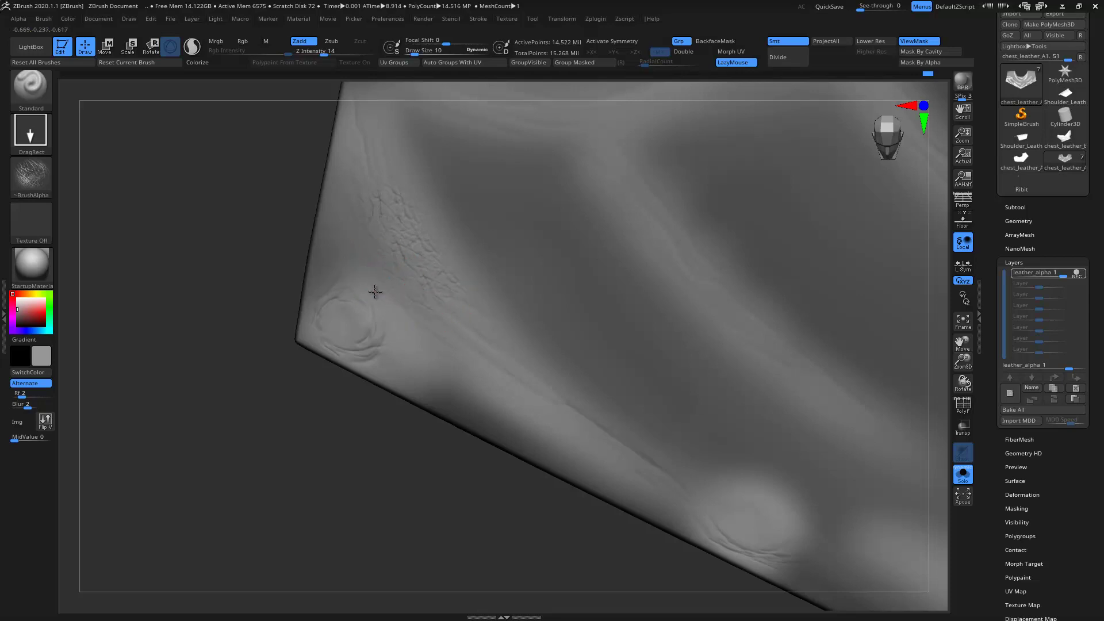
pyautogui.moveTo(530, 394); pyautogui.dragTo(501, 406)
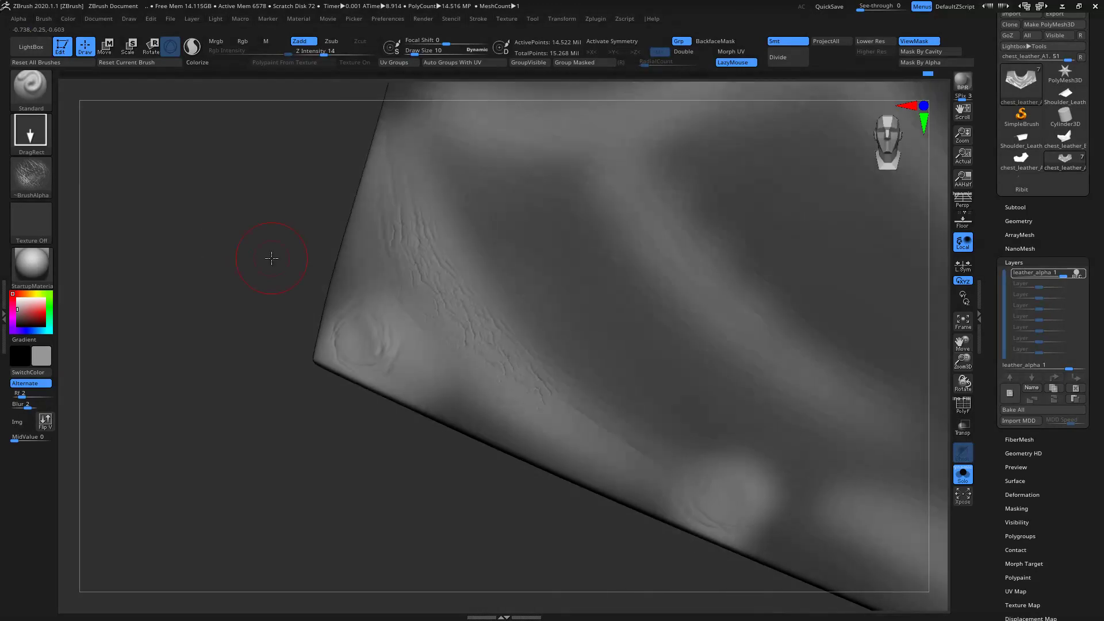
pyautogui.moveTo(271, 254); pyautogui.dragTo(541, 393)
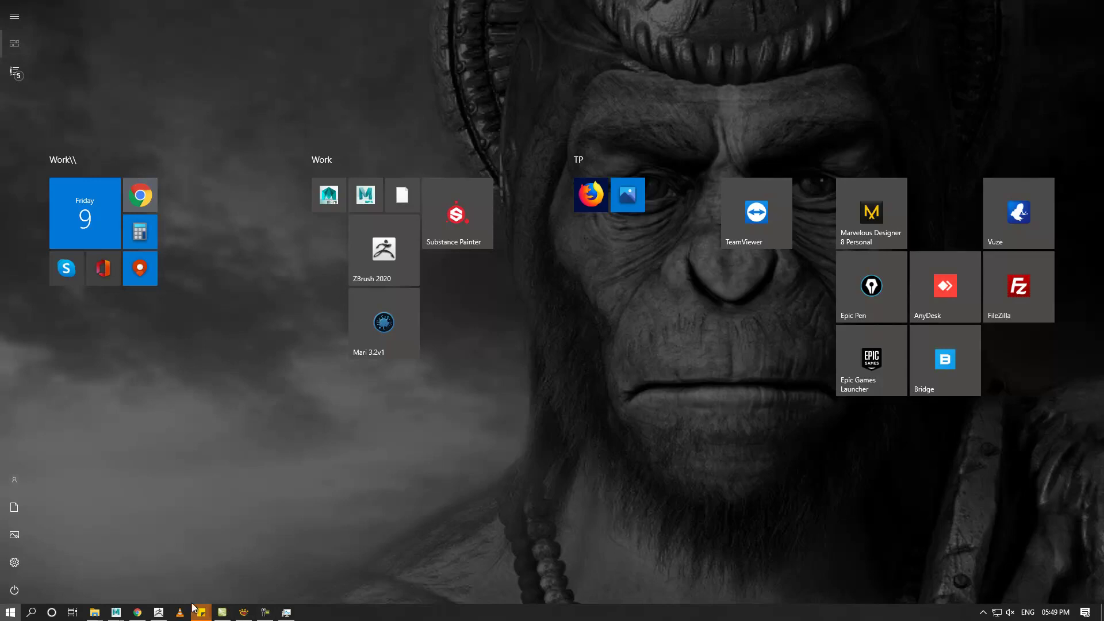
# - Rewrite the sticky note to 'press ctrl alfa get reverse' and return to ZBrush
pyautogui.moveTo(200, 612)
pyautogui.click(402, 567)
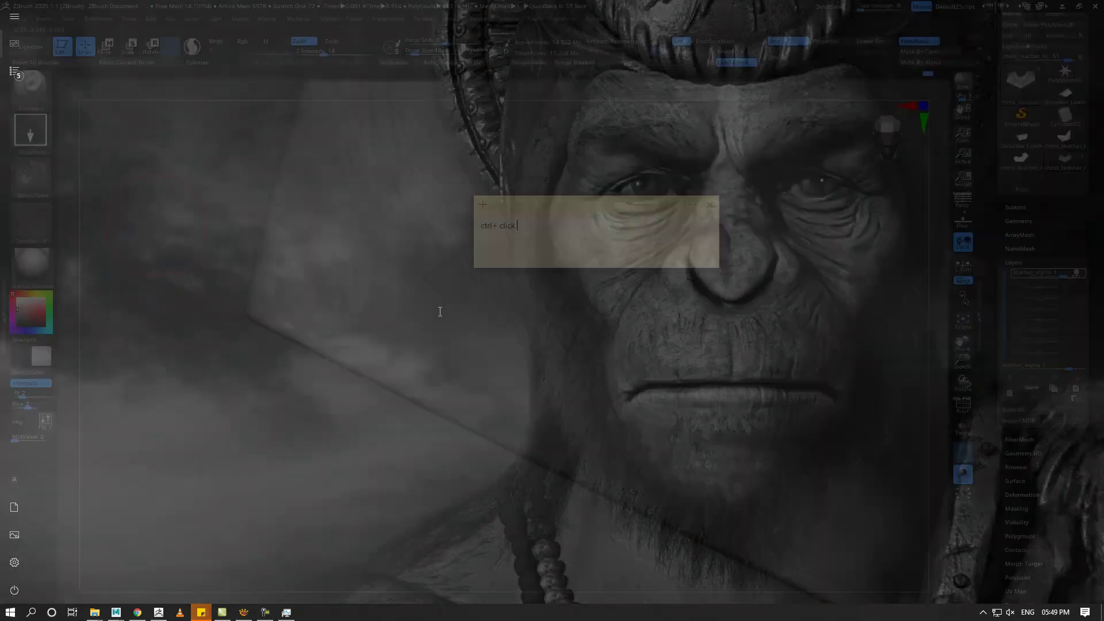
pyautogui.moveTo(550, 241); pyautogui.dragTo(421, 223)
pyautogui.write('press')
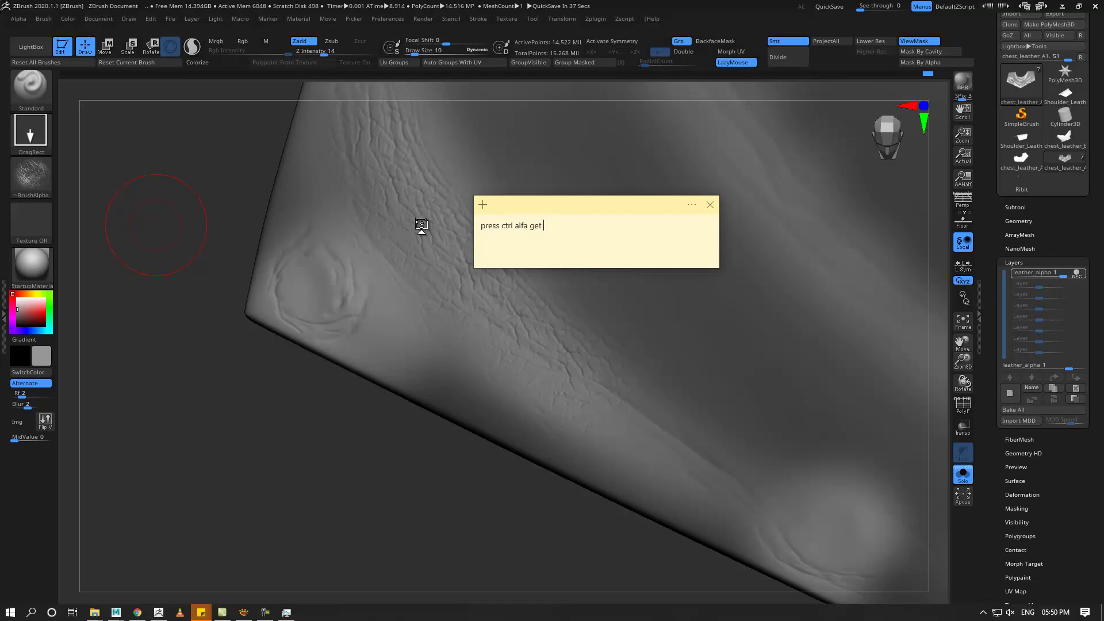
pyautogui.write('verse')
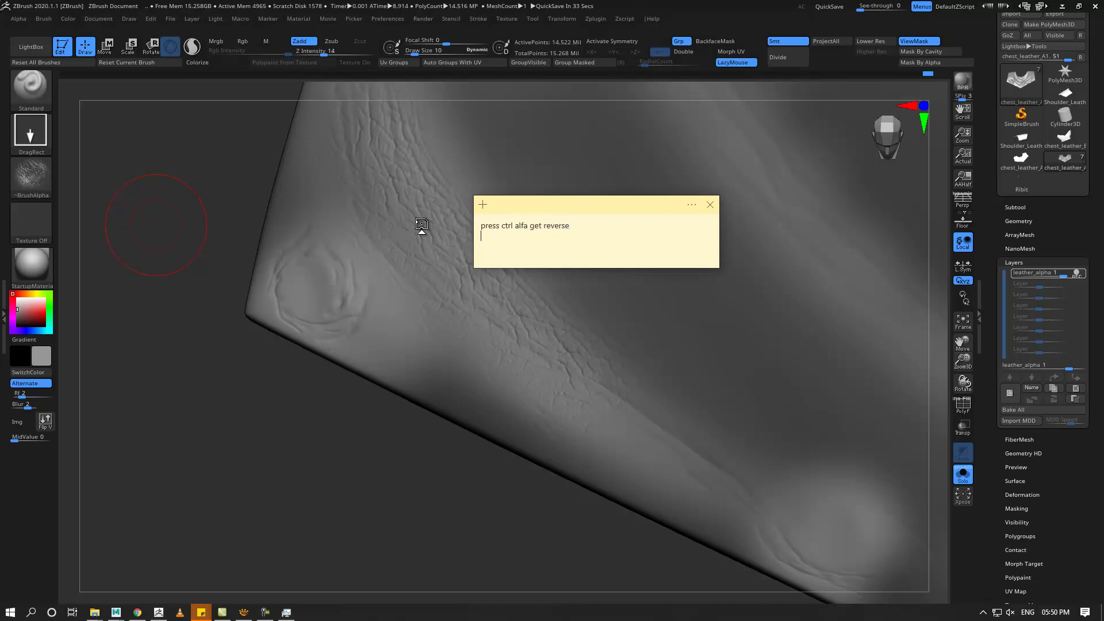
pyautogui.click(79, 446)
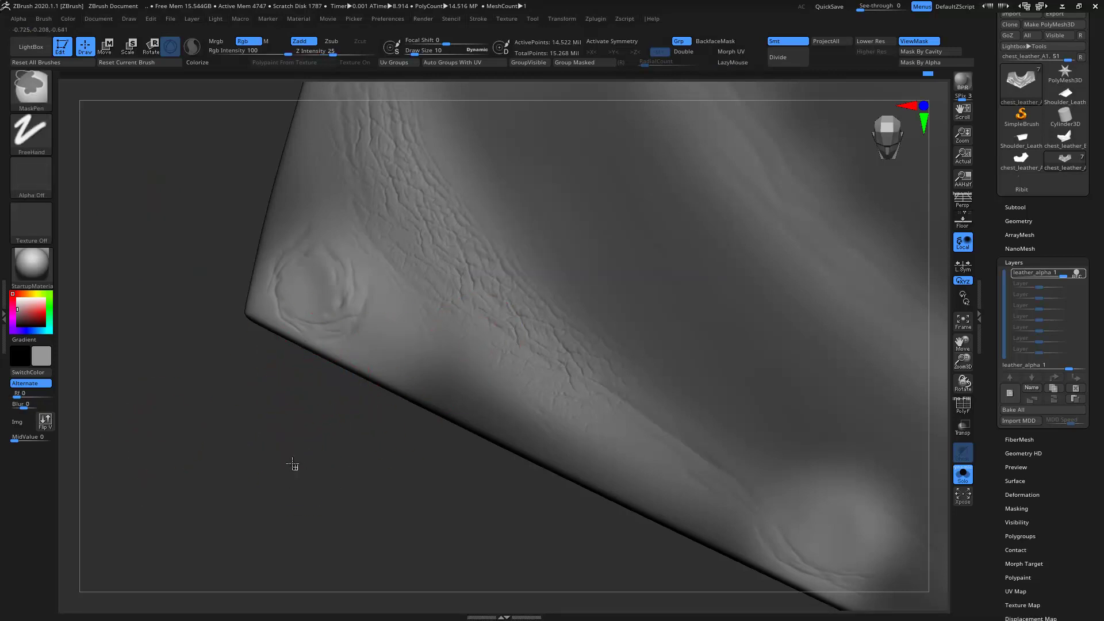
# - Clear the mask from the chest piece, zoom into the wrinkled leather, and open Start
pyautogui.keyDown('ctrl'); pyautogui.moveTo(296, 464); pyautogui.dragTo(296, 461); pyautogui.keyUp('ctrl')
pyautogui.press('ctrl')
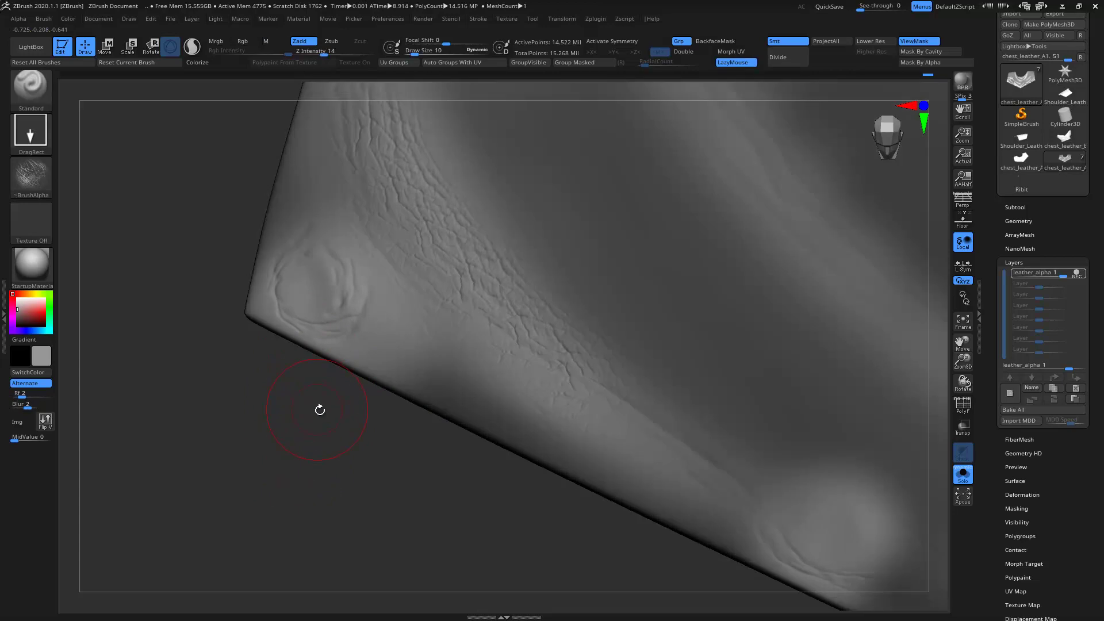
pyautogui.keyDown('alt'); pyautogui.moveTo(320, 407); pyautogui.dragTo(581, 315); pyautogui.keyUp('alt')
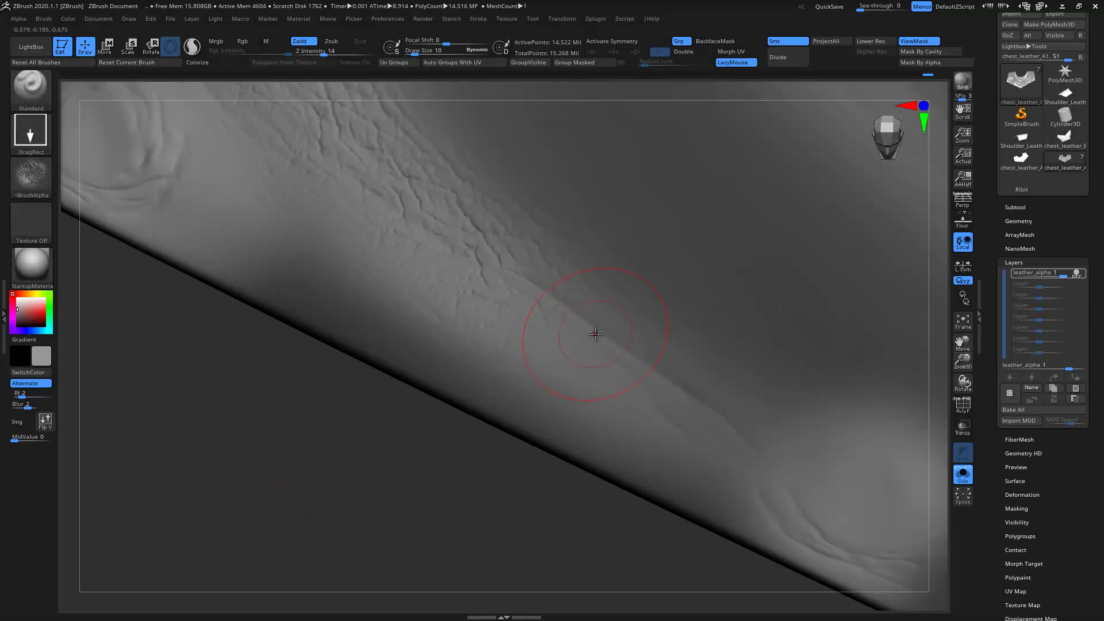
pyautogui.press('super')
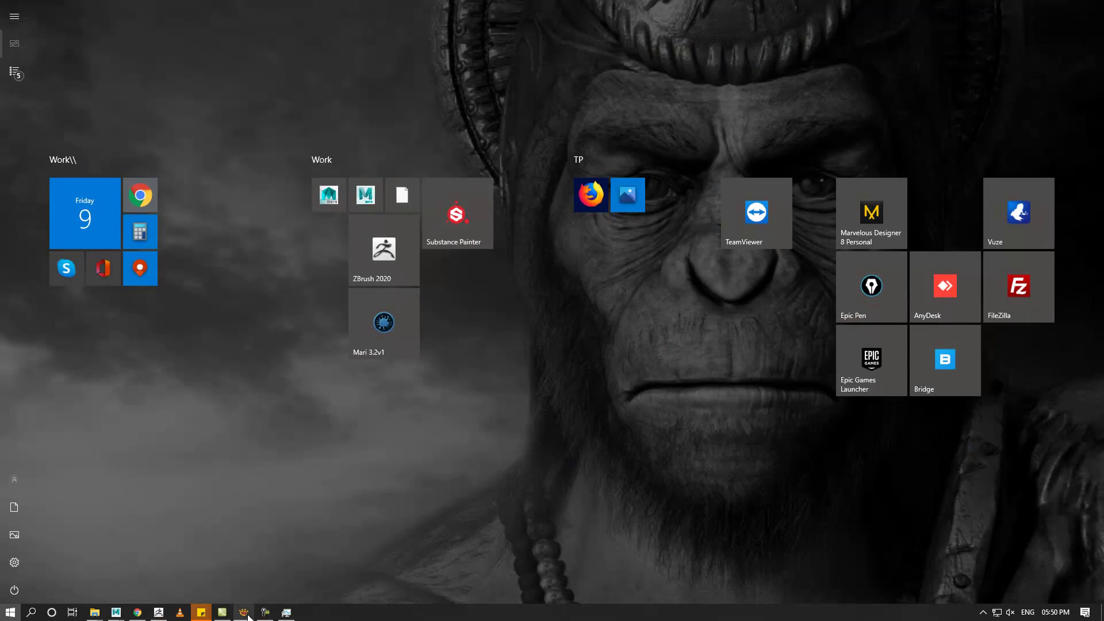
# - Edit the reminder sticky note so it begins 'press Alt' instead of 'press ctrl'
pyautogui.press('super')
pyautogui.press('super')
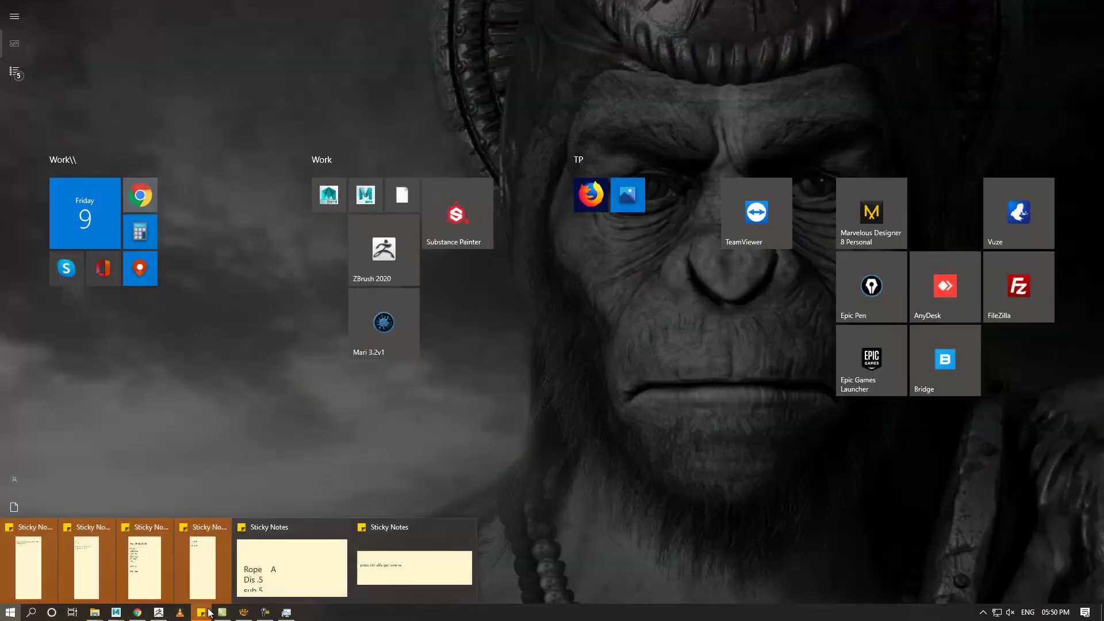
pyautogui.click(382, 553)
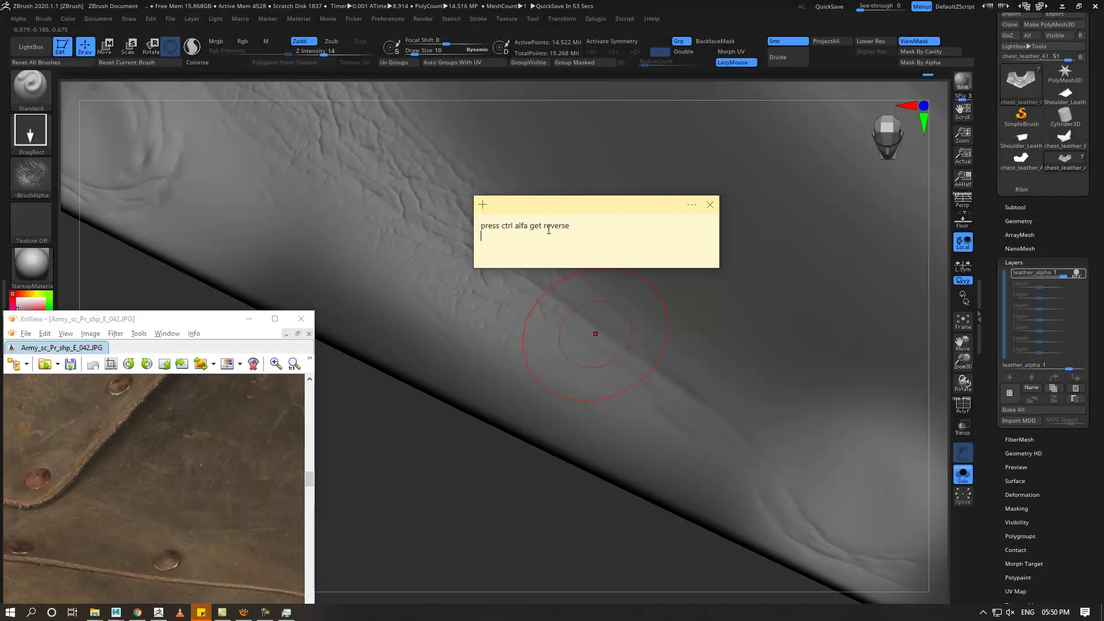
pyautogui.doubleClick(516, 225)
pyautogui.click(545, 227)
pyautogui.write('Alt')
pyautogui.moveTo(511, 230); pyautogui.dragTo(786, 239)
pyautogui.write('a')
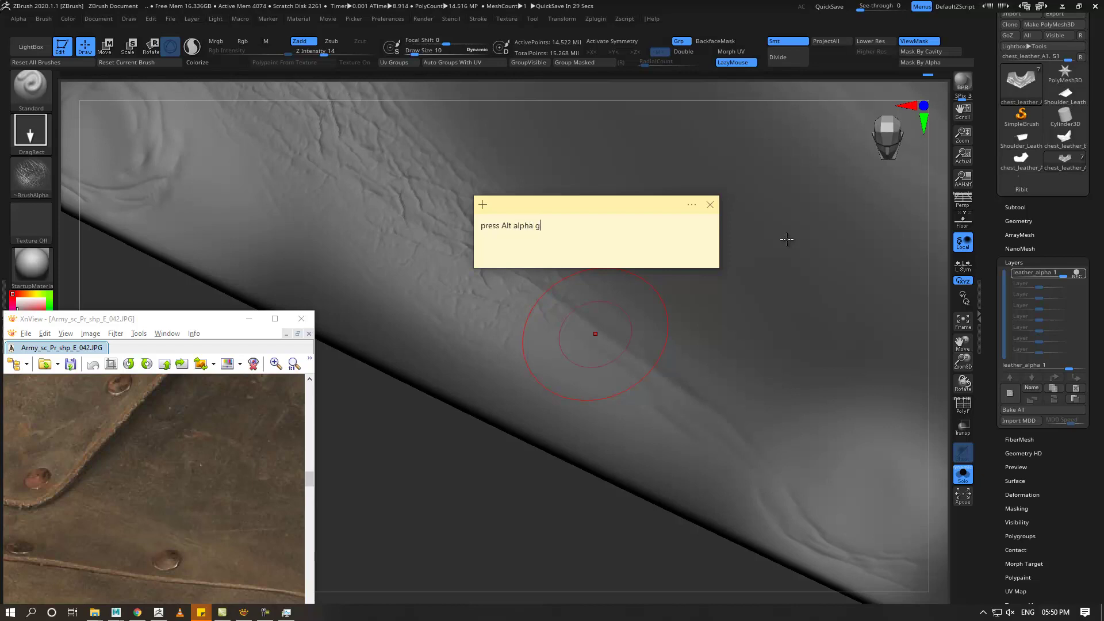
# - Return to ZBrush and zoom in close on the chest leather surface
pyautogui.write('et revrse')
pyautogui.click(457, 530)
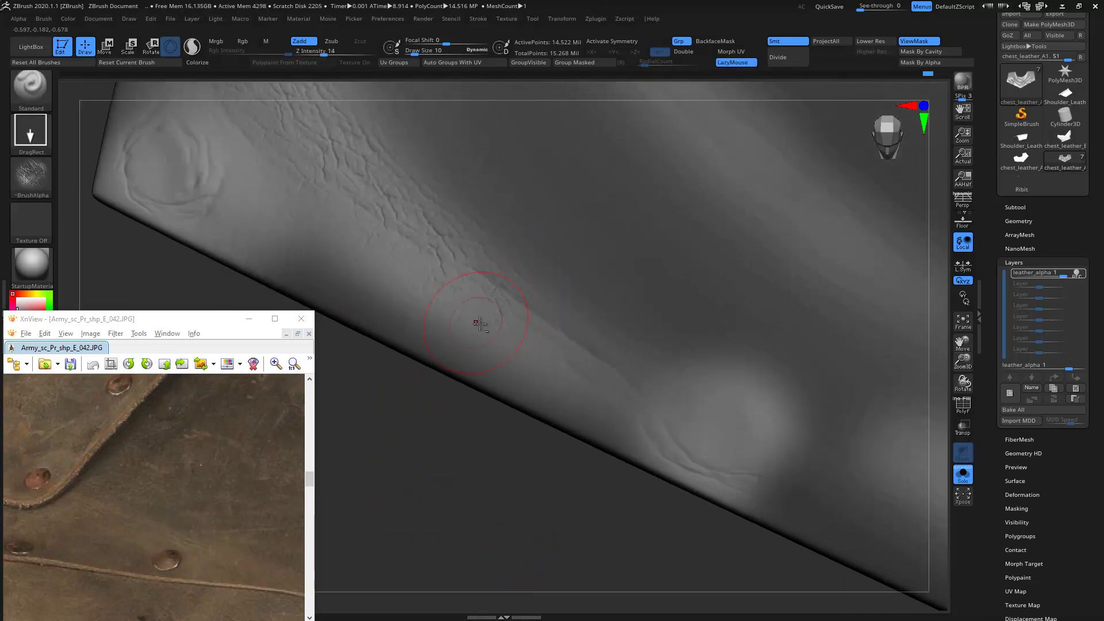
pyautogui.moveTo(495, 396)
pyautogui.mouseDown()
pyautogui.moveTo(406, 214)
pyautogui.moveTo(579, 382)
pyautogui.moveTo(451, 230)
pyautogui.moveTo(439, 256)
pyautogui.moveTo(342, 181)
pyautogui.moveTo(420, 247)
pyautogui.mouseUp()
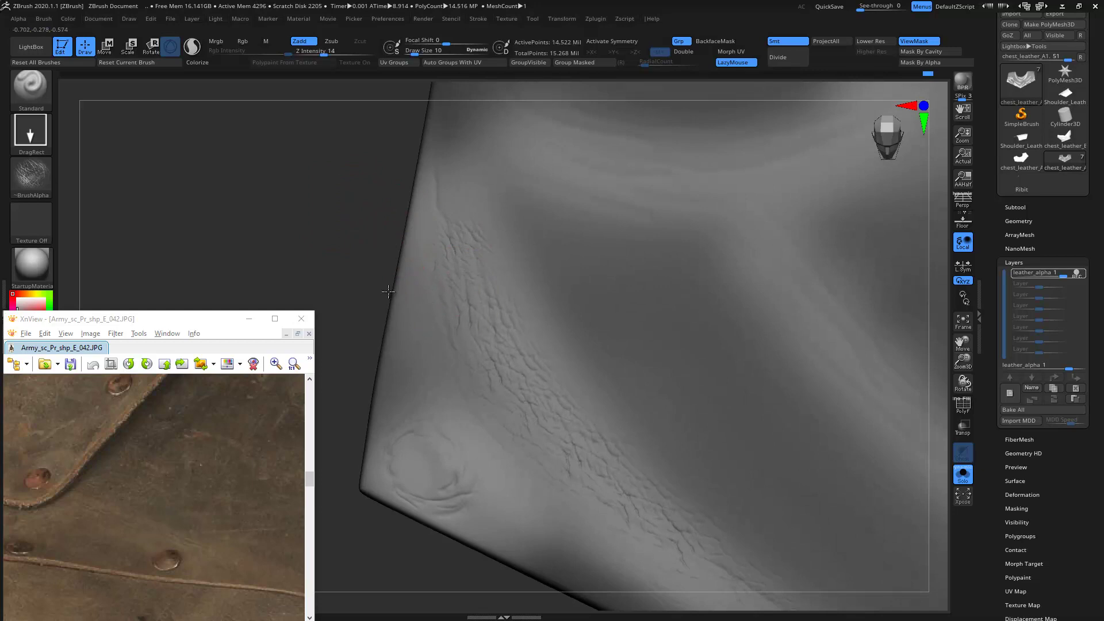
pyautogui.moveTo(358, 198); pyautogui.dragTo(632, 295)
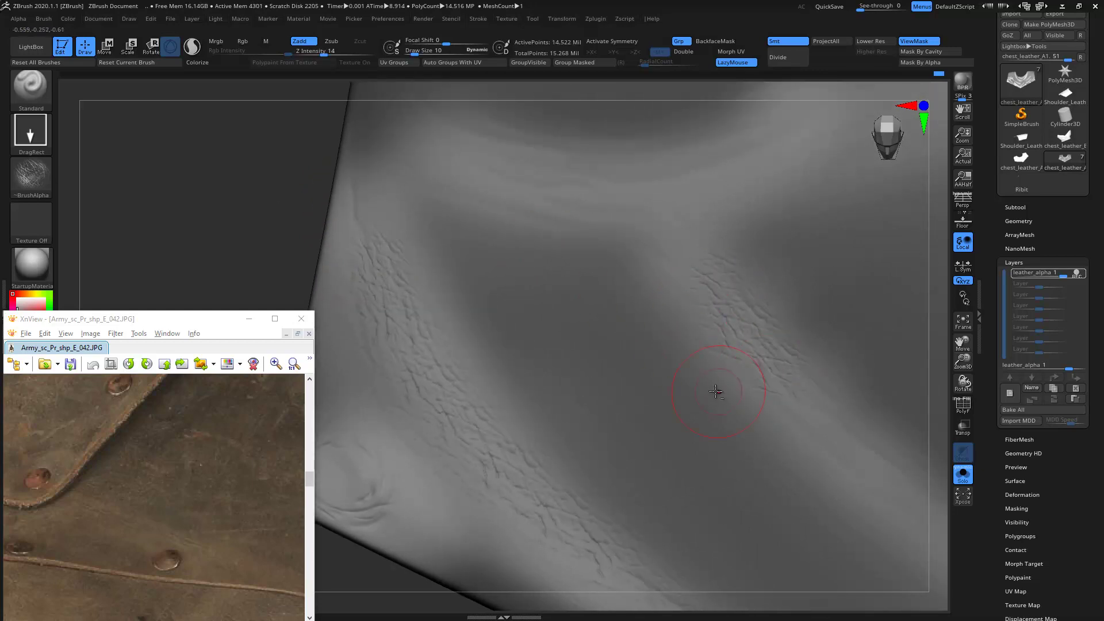
pyautogui.moveTo(800, 449)
pyautogui.keyDown('ctrl'); pyautogui.mouseDown(button='right')
pyautogui.moveTo(413, 207)
pyautogui.moveTo(698, 266)
pyautogui.mouseUp(button='right'); pyautogui.keyUp('ctrl')
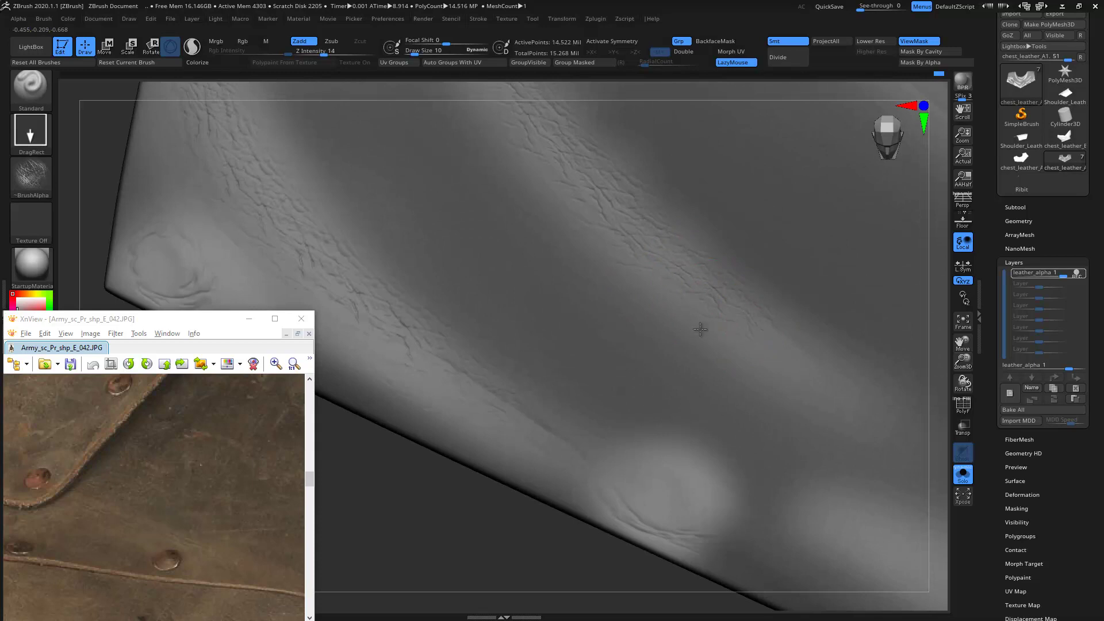
pyautogui.moveTo(735, 355)
pyautogui.keyDown('ctrl'); pyautogui.mouseDown(button='right')
pyautogui.moveTo(593, 295)
pyautogui.moveTo(538, 449)
pyautogui.mouseUp(button='right'); pyautogui.keyUp('ctrl')
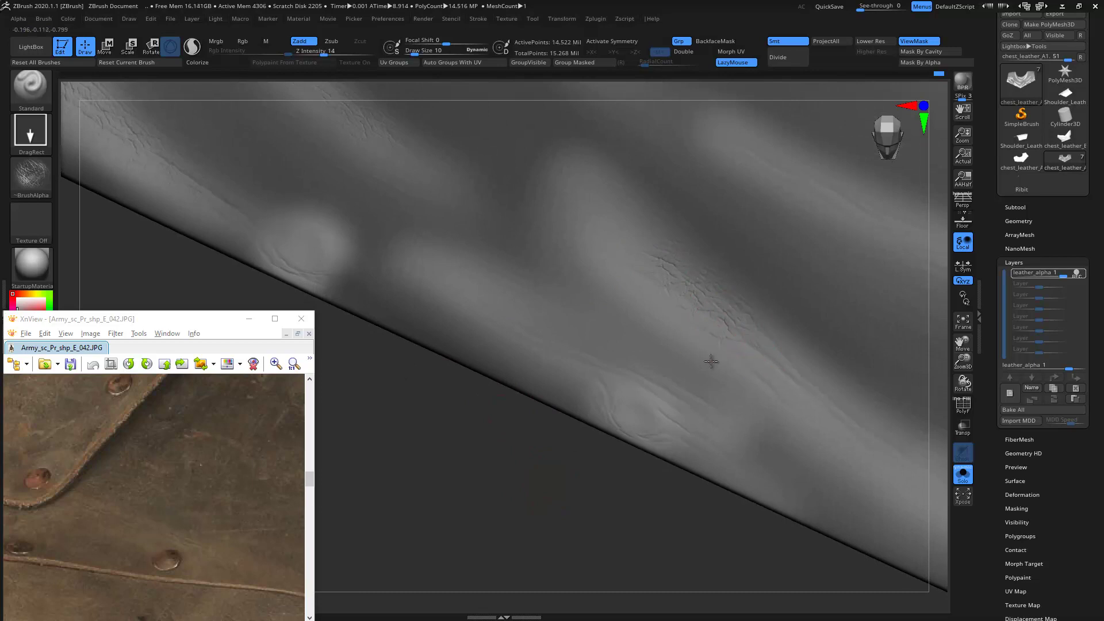
pyautogui.moveTo(688, 401); pyautogui.dragTo(536, 498, button='right')
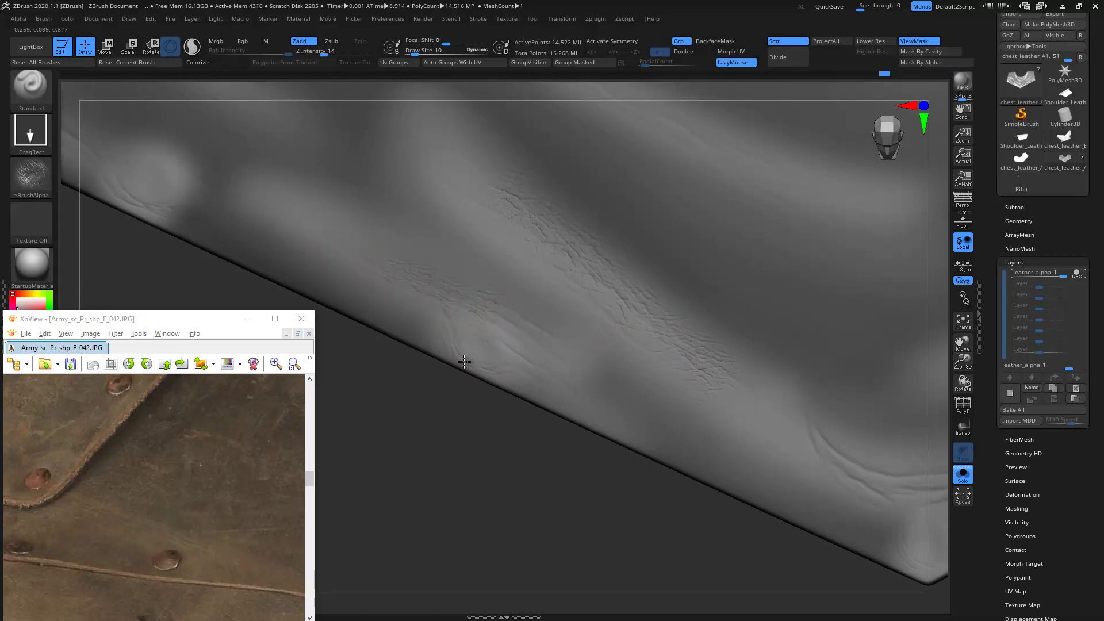
# - Orbit the model to its lower-right corner and the creases near the pointed fold
pyautogui.moveTo(493, 394)
pyautogui.mouseDown()
pyautogui.moveTo(424, 387)
pyautogui.moveTo(665, 364)
pyautogui.moveTo(706, 404)
pyautogui.mouseUp()
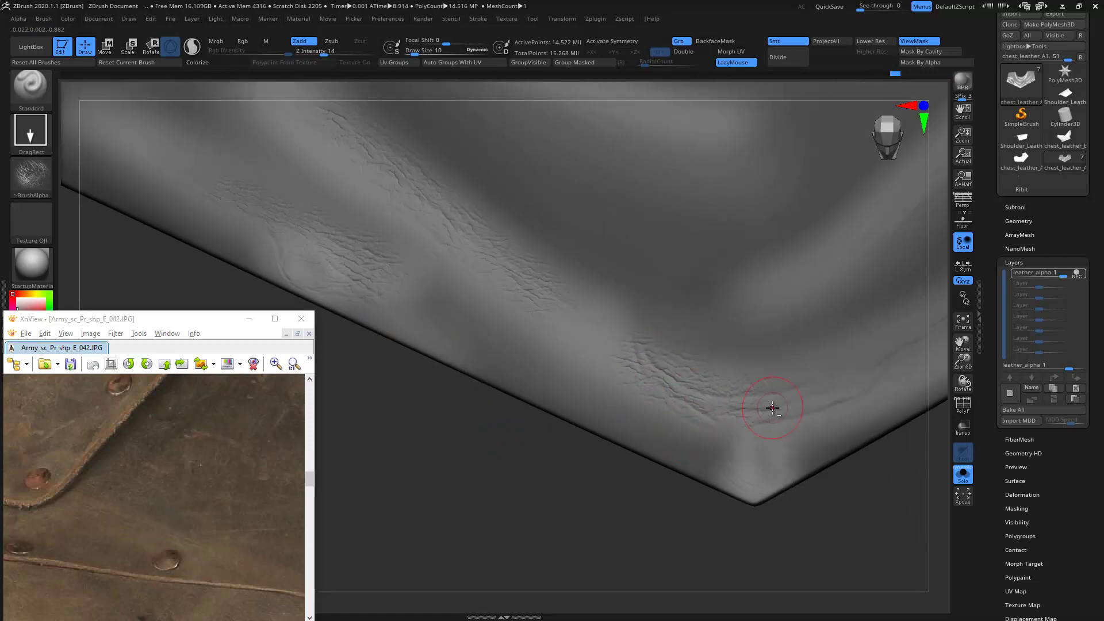
pyautogui.moveTo(861, 454)
pyautogui.mouseDown()
pyautogui.moveTo(759, 513)
pyautogui.moveTo(788, 367)
pyautogui.mouseUp()
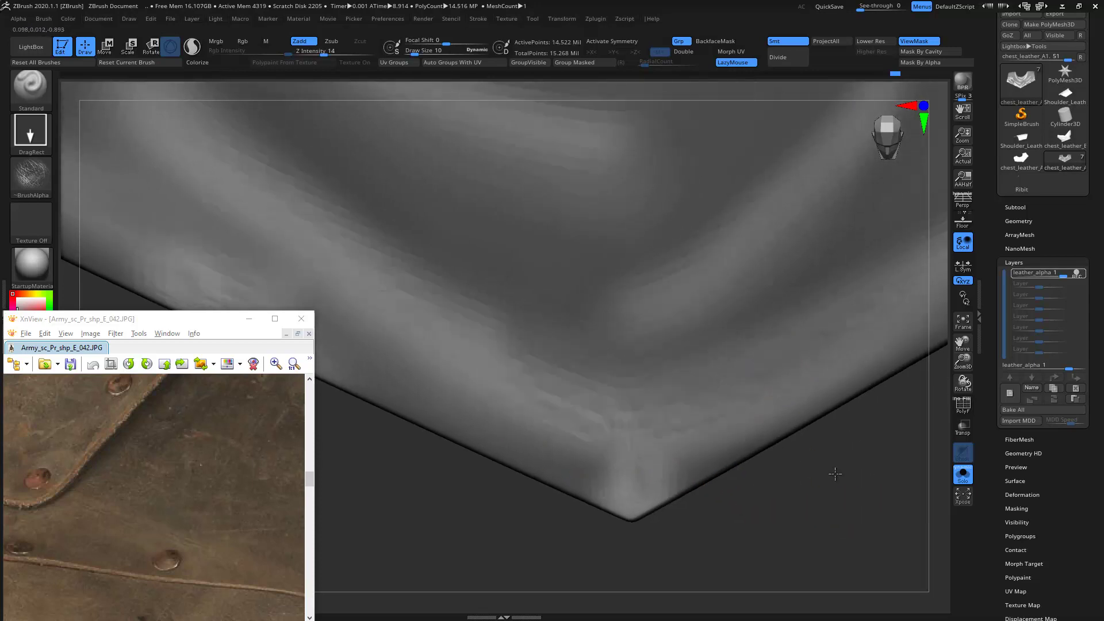
pyautogui.moveTo(831, 468); pyautogui.dragTo(724, 407)
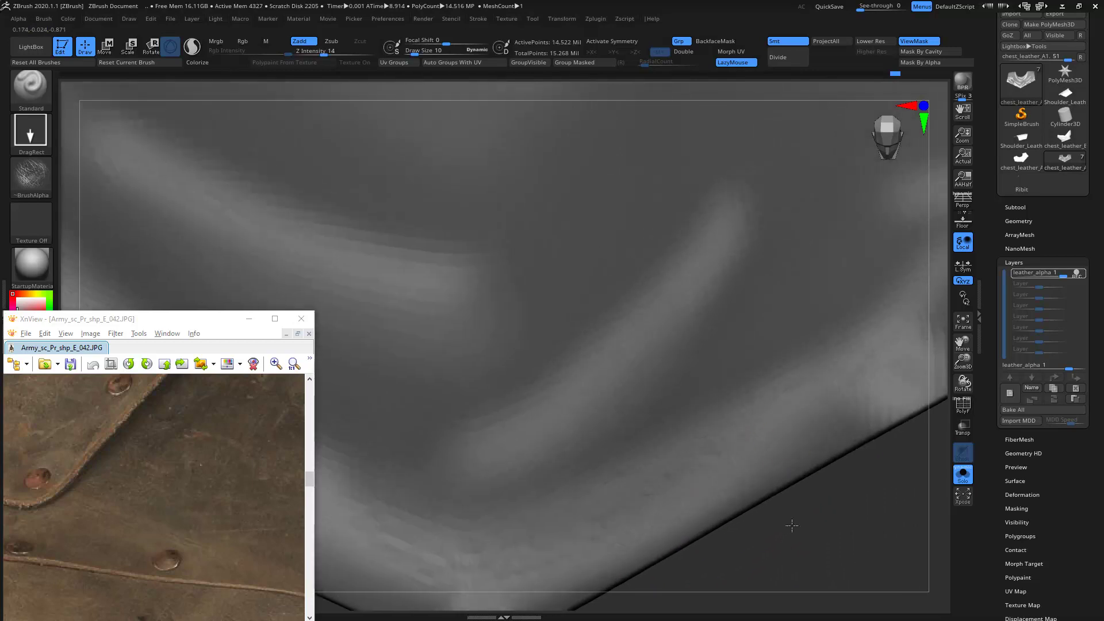
pyautogui.moveTo(859, 451); pyautogui.dragTo(783, 415)
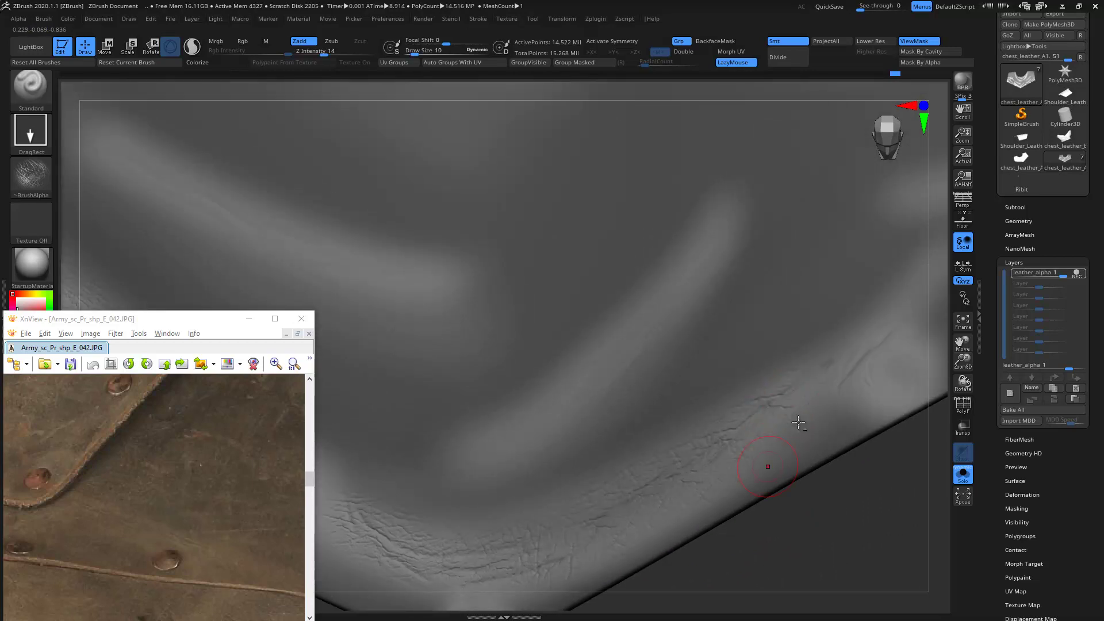
pyautogui.moveTo(785, 500); pyautogui.dragTo(724, 144)
# - Enable BackfaceMask and turn the model toward the pointed hem for crack stamping
pyautogui.click(715, 41)
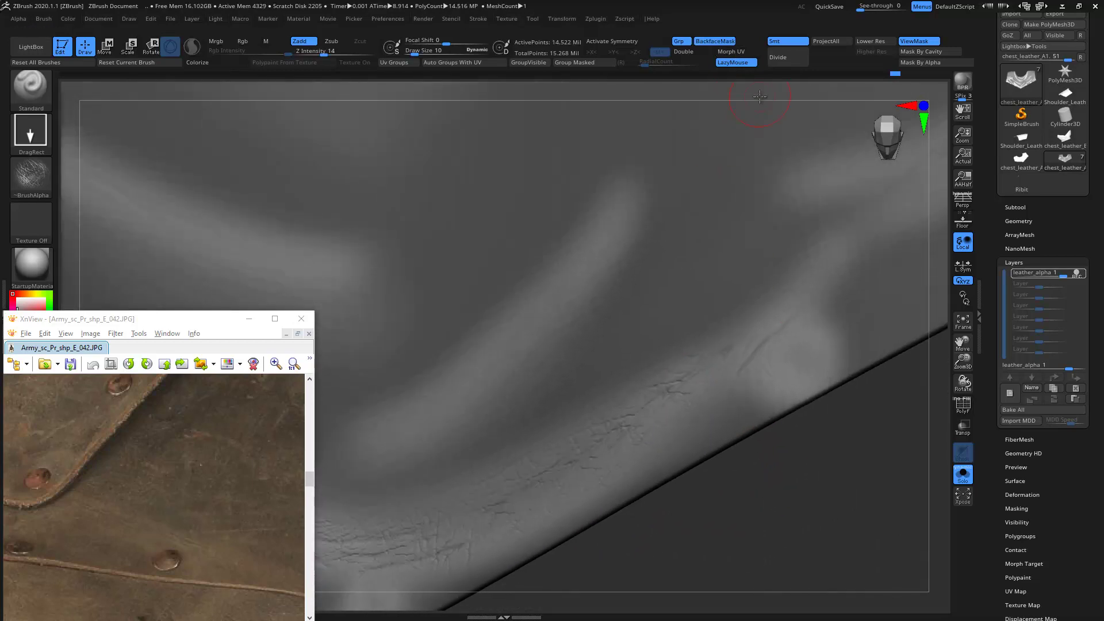
pyautogui.moveTo(823, 444); pyautogui.dragTo(813, 461)
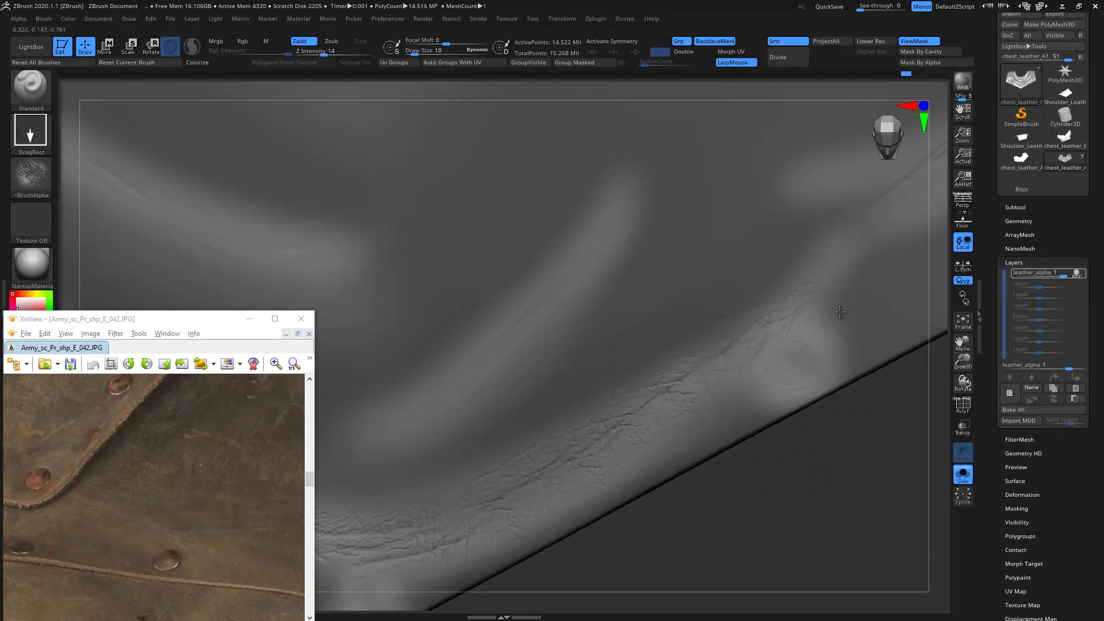
pyautogui.moveTo(832, 397); pyautogui.dragTo(680, 316)
pyautogui.press('ctrl')
pyautogui.moveTo(769, 454)
pyautogui.mouseDown()
pyautogui.moveTo(789, 498)
pyautogui.moveTo(737, 408)
pyautogui.mouseUp()
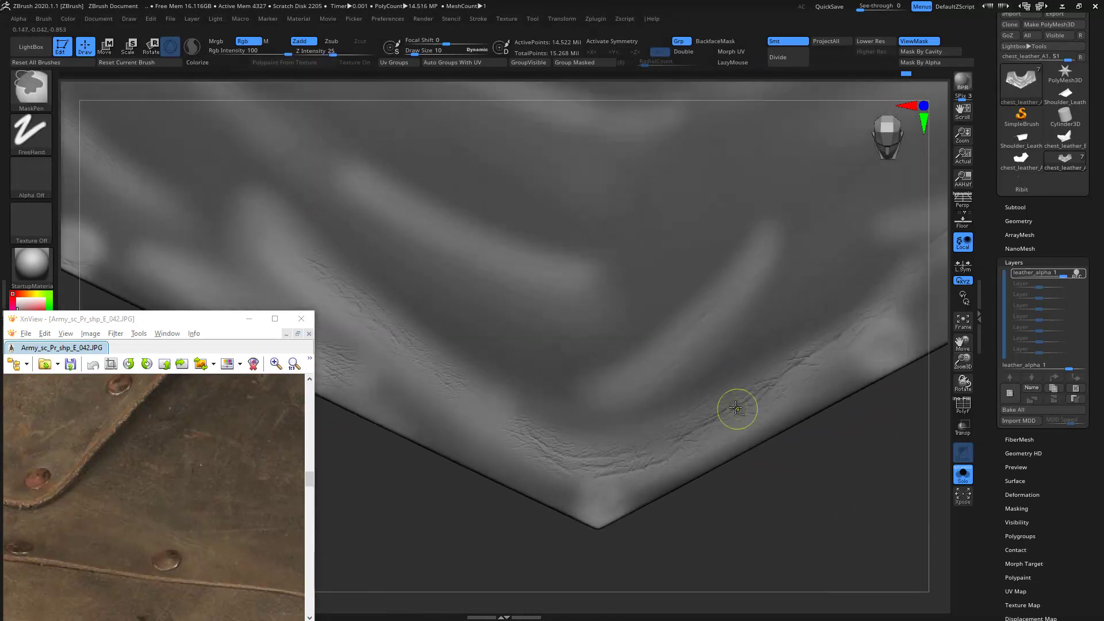
# - Zoom around the hem corner and bring the raised crease edge into view
pyautogui.keyDown('ctrl'); pyautogui.moveTo(736, 408); pyautogui.dragTo(582, 366, button='right'); pyautogui.keyUp('ctrl')
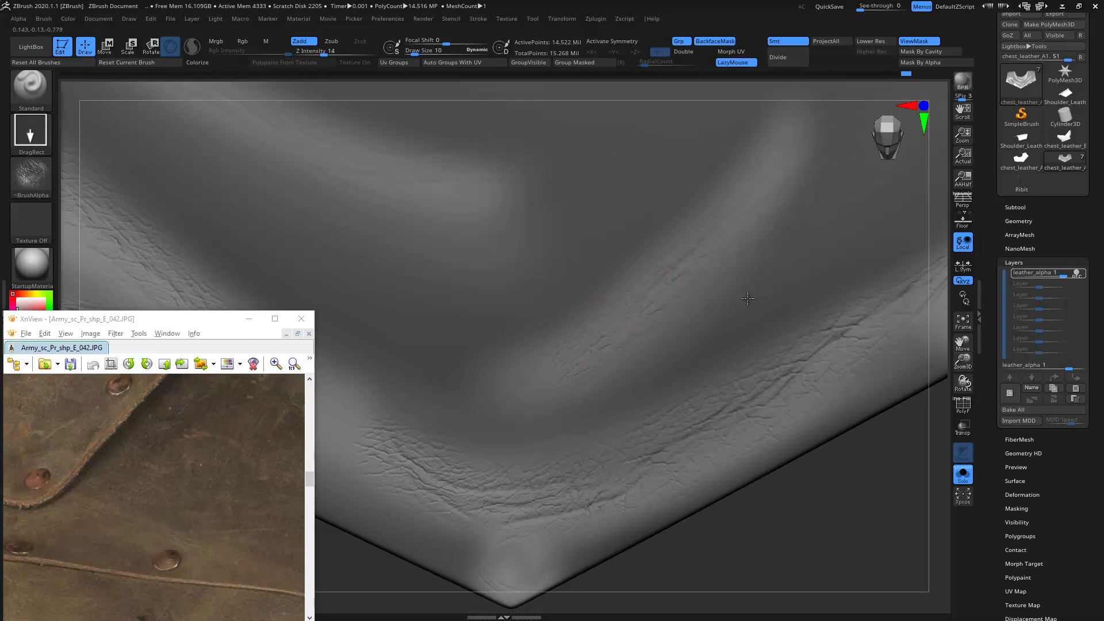
pyautogui.moveTo(748, 298)
pyautogui.mouseDown(button='right')
pyautogui.moveTo(629, 301)
pyautogui.moveTo(714, 513)
pyautogui.moveTo(610, 454)
pyautogui.moveTo(512, 508)
pyautogui.moveTo(512, 434)
pyautogui.moveTo(546, 253)
pyautogui.mouseUp(button='right')
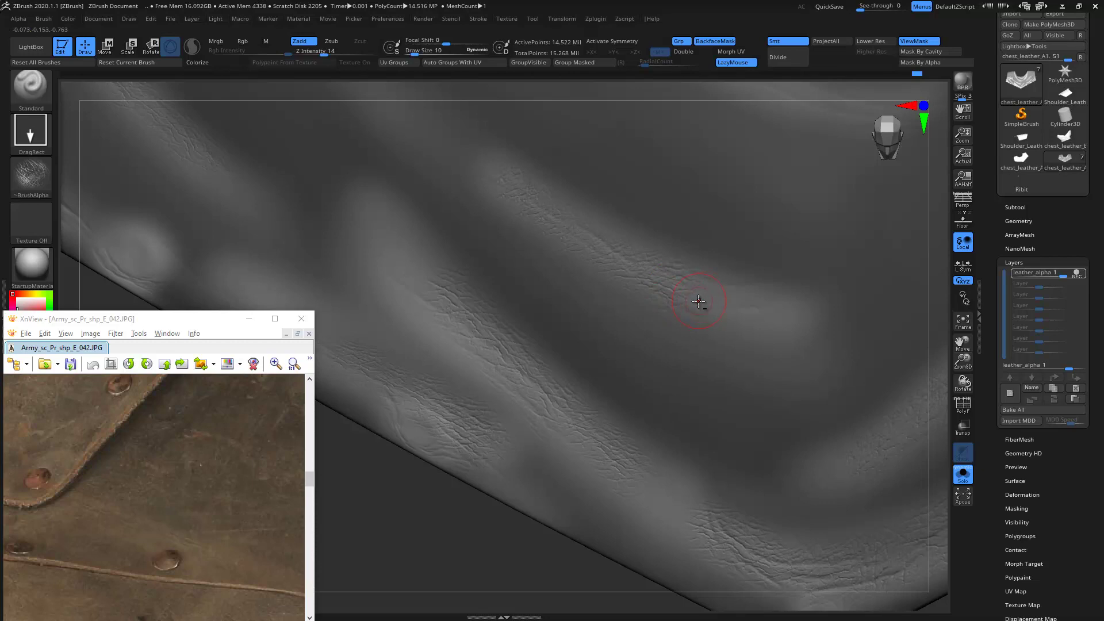
pyautogui.moveTo(779, 300)
pyautogui.mouseDown(button='right')
pyautogui.moveTo(513, 434)
pyautogui.moveTo(409, 535)
pyautogui.moveTo(451, 451)
pyautogui.moveTo(489, 284)
pyautogui.moveTo(535, 312)
pyautogui.moveTo(543, 298)
pyautogui.mouseUp(button='right')
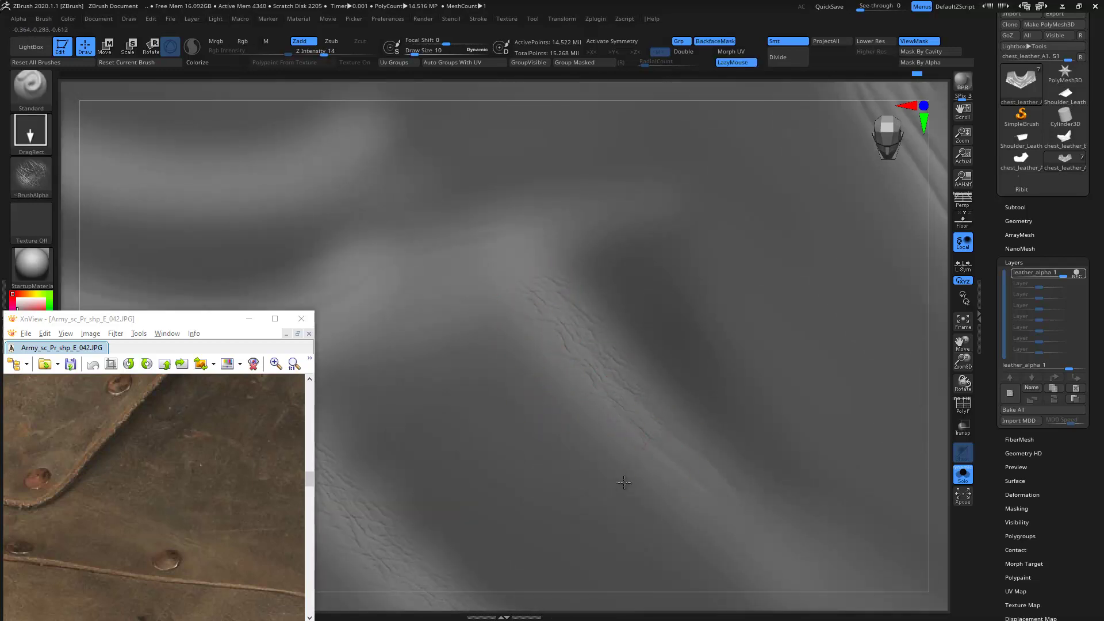
pyautogui.keyDown('ctrl'); pyautogui.moveTo(684, 440); pyautogui.dragTo(561, 318, button='right'); pyautogui.keyUp('ctrl')
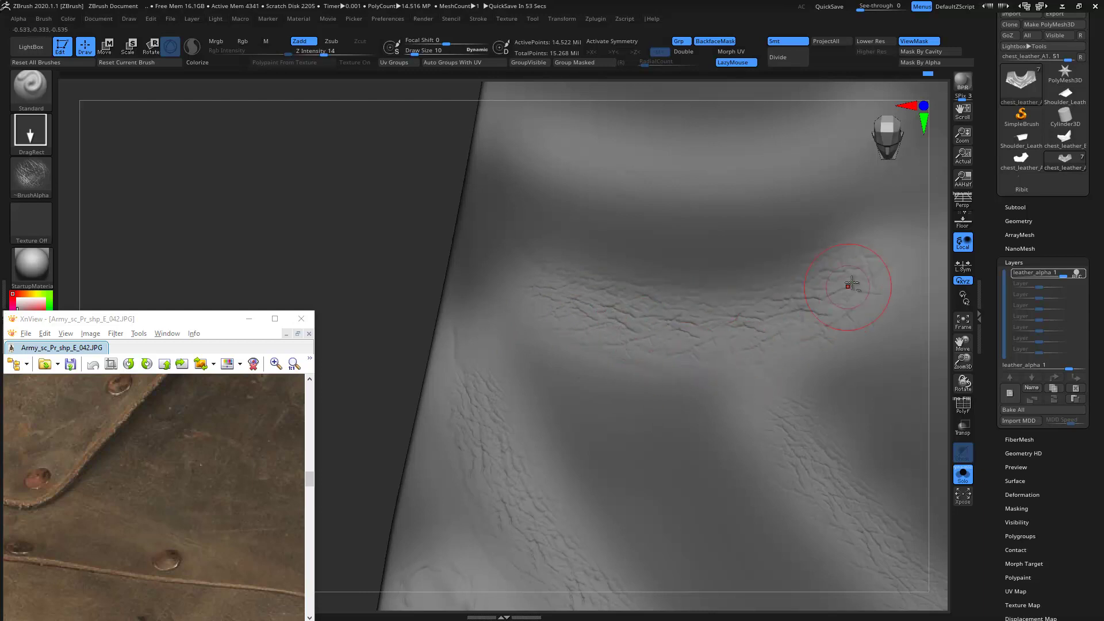
pyautogui.keyDown('alt'); pyautogui.moveTo(378, 168); pyautogui.dragTo(395, 265, button='right'); pyautogui.keyUp('alt')
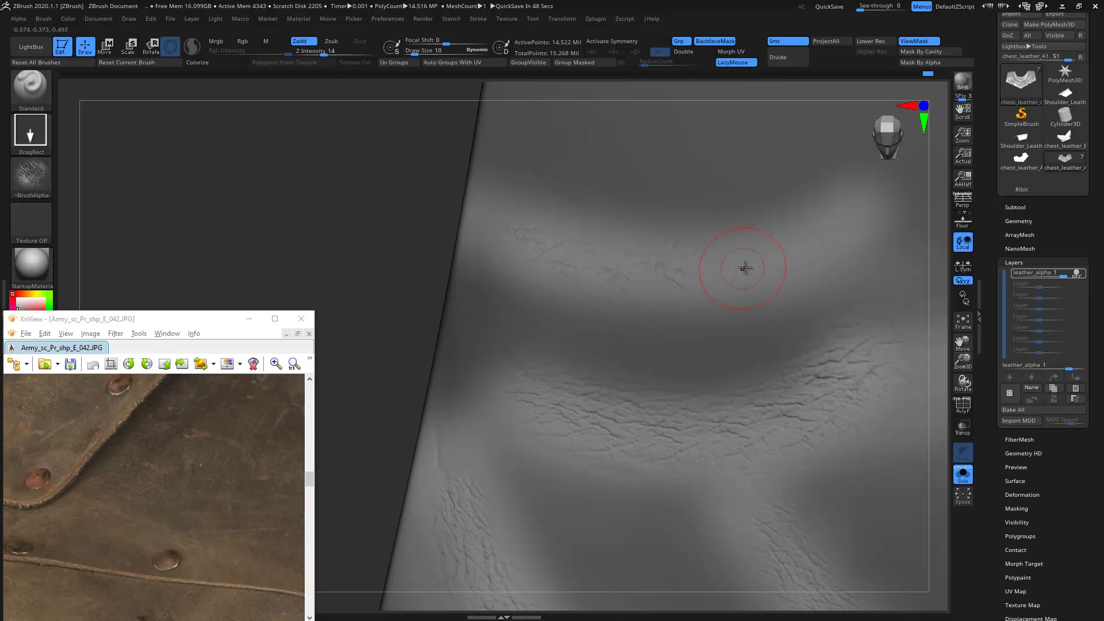
pyautogui.moveTo(855, 225)
pyautogui.mouseDown(button='right')
pyautogui.moveTo(581, 204)
pyautogui.moveTo(553, 242)
pyautogui.moveTo(838, 284)
pyautogui.moveTo(427, 222)
pyautogui.moveTo(364, 183)
pyautogui.moveTo(511, 236)
pyautogui.mouseUp(button='right')
pyautogui.moveTo(763, 240)
pyautogui.mouseDown(button='right')
pyautogui.moveTo(771, 247)
pyautogui.moveTo(809, 205)
pyautogui.moveTo(647, 212)
pyautogui.mouseUp(button='right')
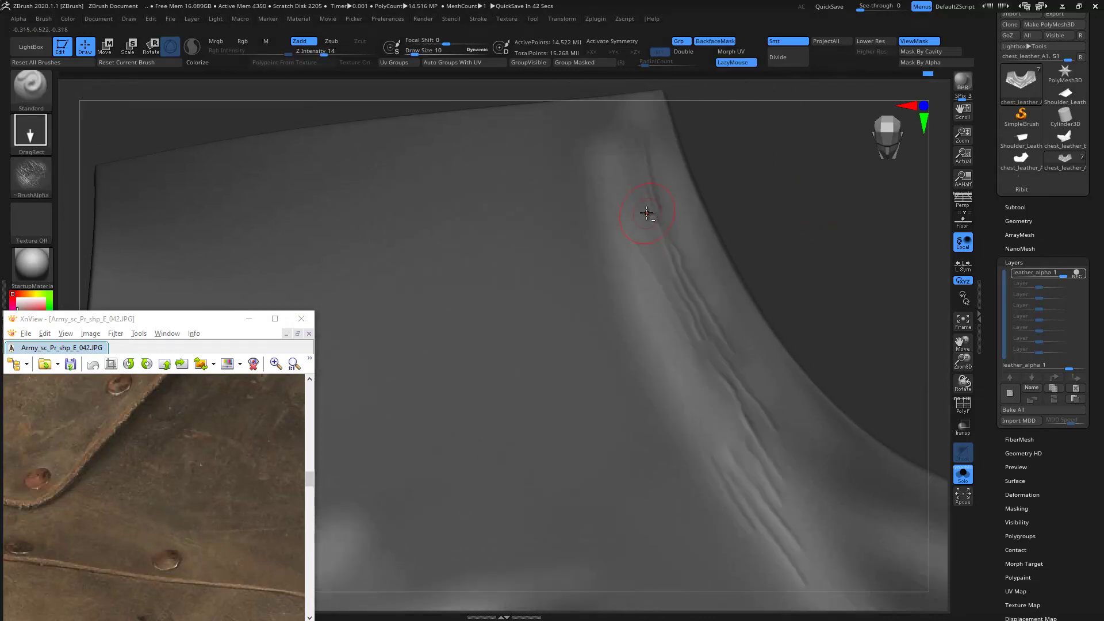
# - Stamp leather-crack detail along the crease up to the curved neckline edge
pyautogui.moveTo(649, 214)
pyautogui.mouseDown()
pyautogui.moveTo(615, 233)
pyautogui.moveTo(614, 259)
pyautogui.moveTo(672, 279)
pyautogui.moveTo(687, 311)
pyautogui.mouseUp()
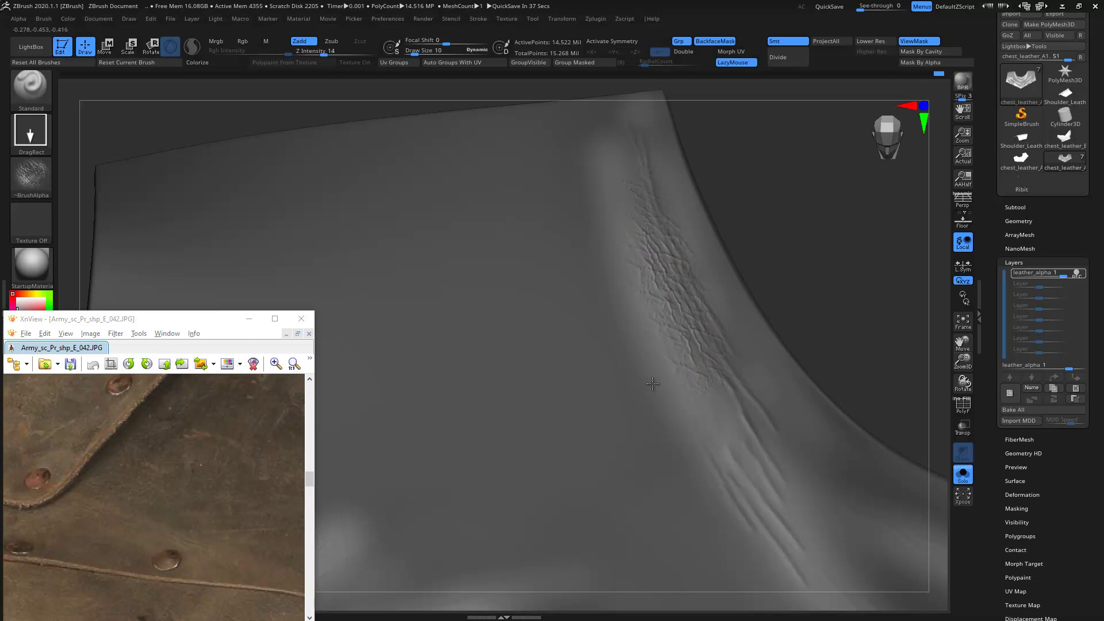
pyautogui.moveTo(646, 408)
pyautogui.mouseDown(button='right')
pyautogui.moveTo(860, 251)
pyautogui.moveTo(691, 308)
pyautogui.mouseUp(button='right')
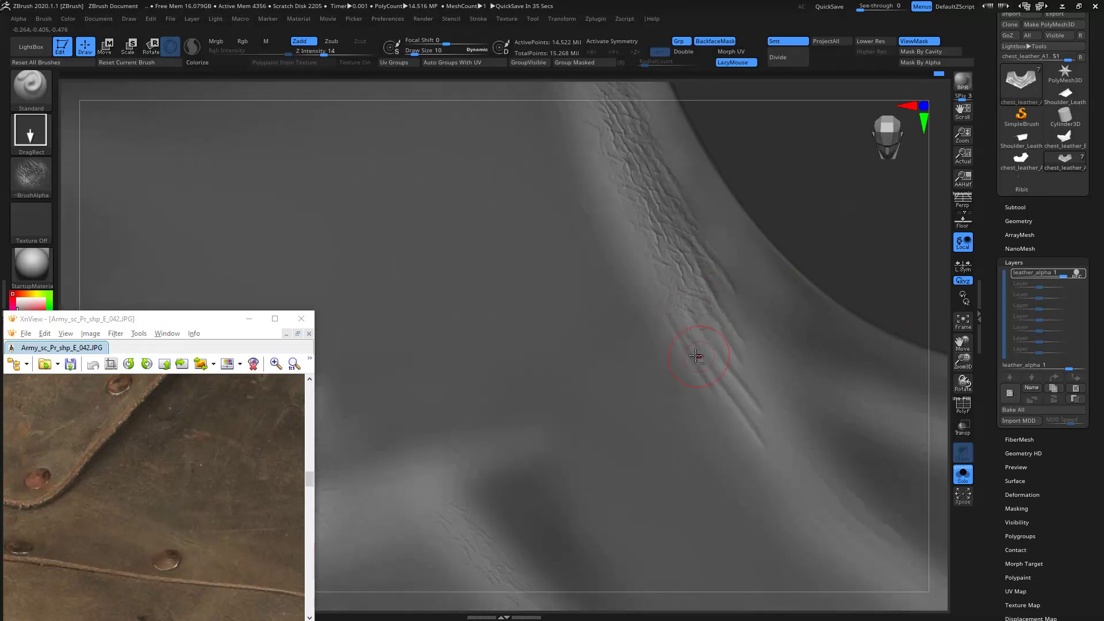
pyautogui.moveTo(682, 407); pyautogui.dragTo(688, 247, button='right')
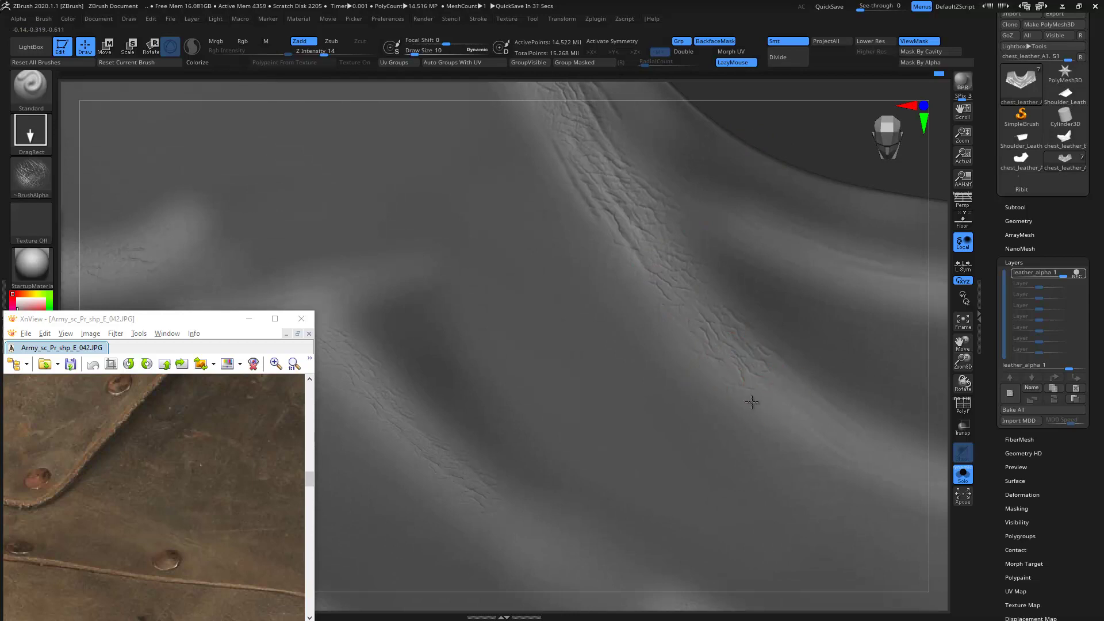
pyautogui.keyDown('ctrl'); pyautogui.moveTo(875, 419); pyautogui.dragTo(716, 366, button='right'); pyautogui.keyUp('ctrl')
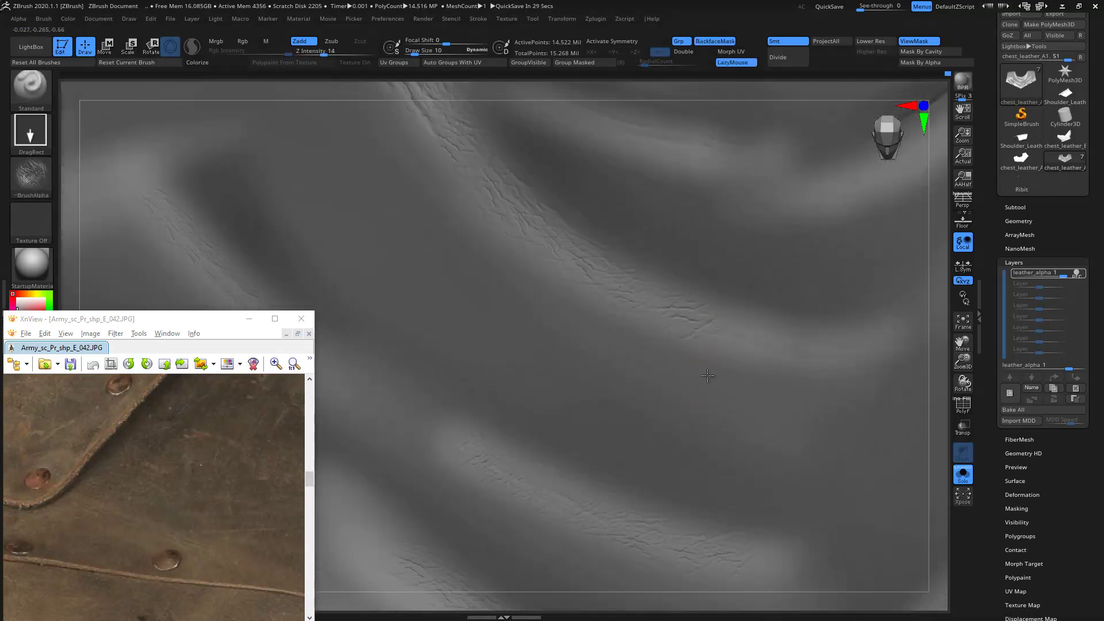
pyautogui.keyDown('ctrl'); pyautogui.moveTo(860, 374); pyautogui.dragTo(583, 204, button='right'); pyautogui.keyUp('ctrl')
pyautogui.moveTo(742, 282)
pyautogui.keyDown('alt'); pyautogui.mouseDown(button='right')
pyautogui.moveTo(745, 247)
pyautogui.moveTo(592, 143)
pyautogui.mouseUp(button='right'); pyautogui.keyUp('alt')
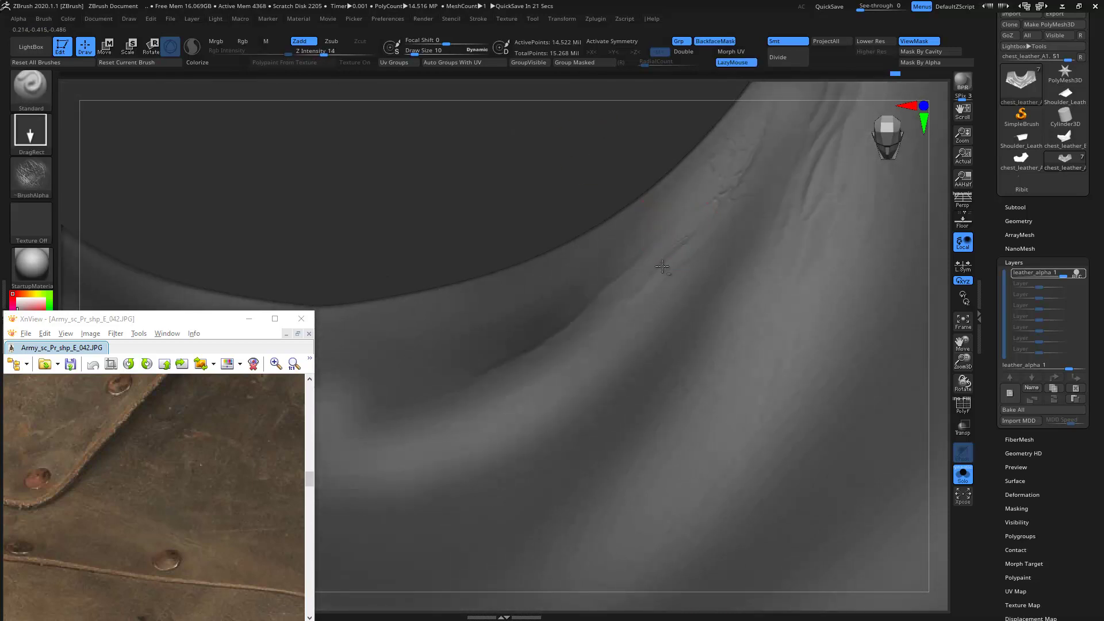
pyautogui.keyDown('alt'); pyautogui.moveTo(551, 278); pyautogui.dragTo(585, 150, button='right'); pyautogui.keyUp('alt')
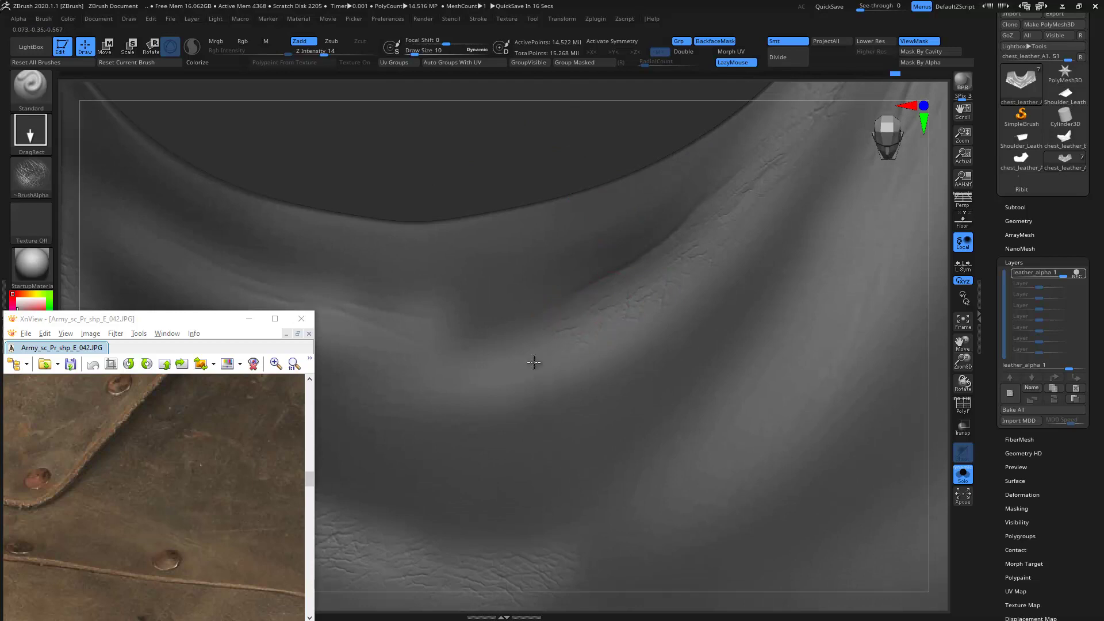
pyautogui.keyDown('alt'); pyautogui.moveTo(446, 141); pyautogui.dragTo(485, 184, button='right'); pyautogui.keyUp('alt')
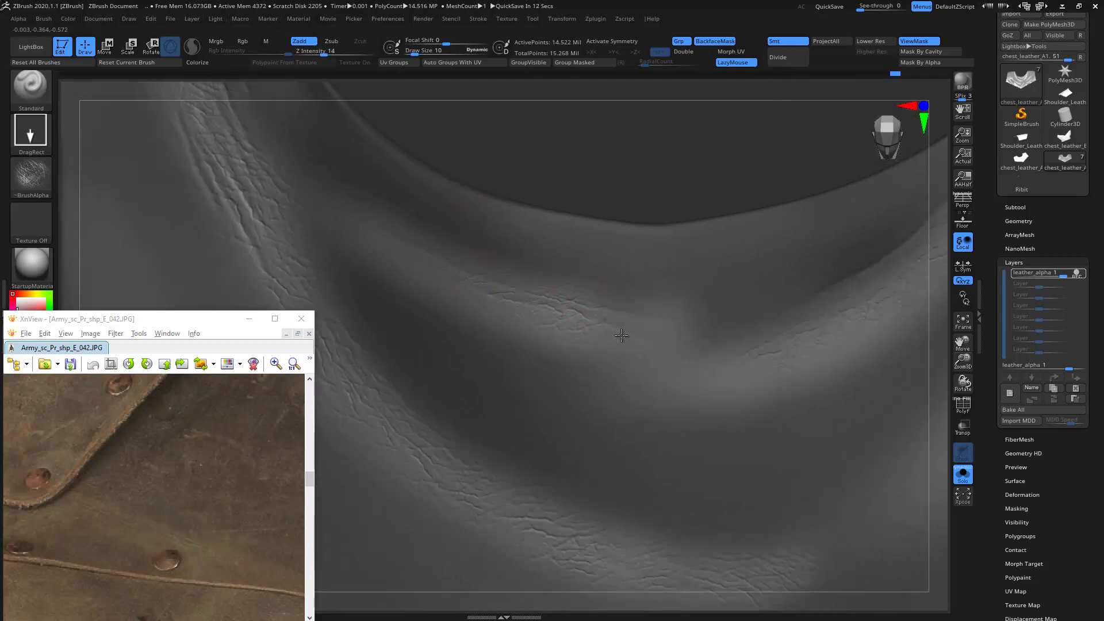
pyautogui.moveTo(352, 266)
pyautogui.mouseDown(button='right')
pyautogui.moveTo(472, 183)
pyautogui.moveTo(440, 208)
pyautogui.moveTo(724, 194)
pyautogui.moveTo(625, 306)
pyautogui.moveTo(693, 301)
pyautogui.mouseUp(button='right')
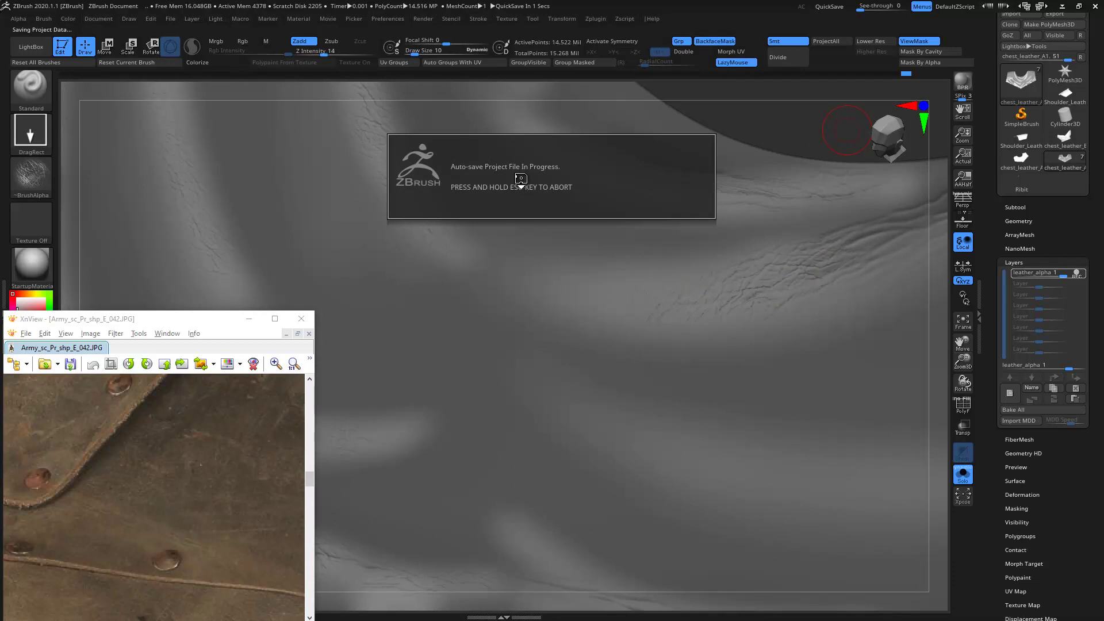
# - Orbit around the leather panel to inspect the cracks, lower edge and corner
pyautogui.moveTo(521, 179); pyautogui.dragTo(523, 179, button='right')
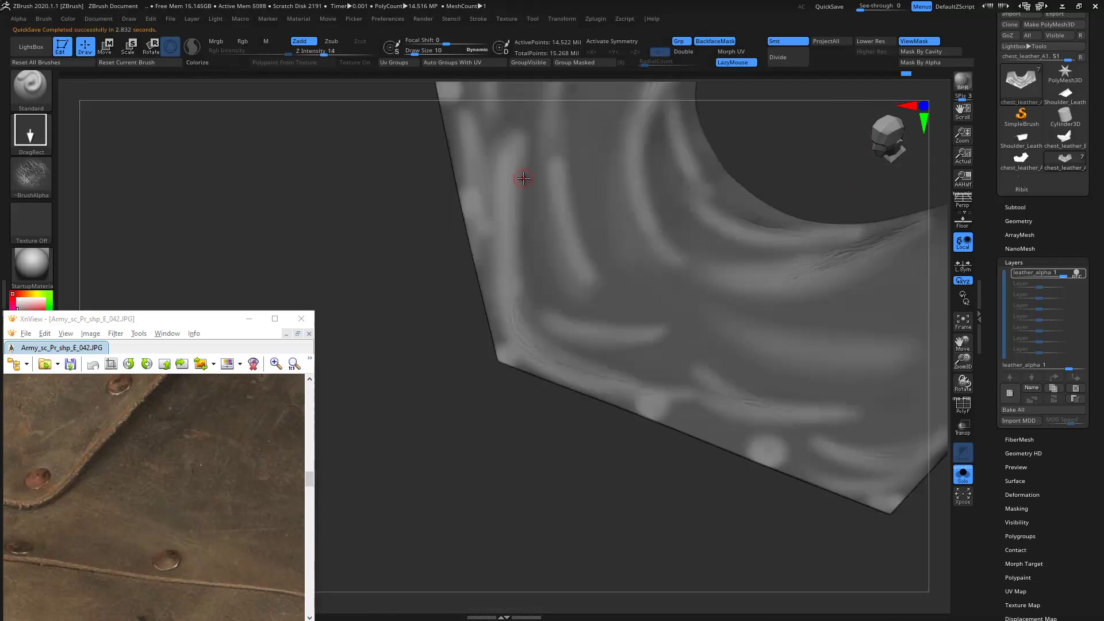
pyautogui.moveTo(451, 205)
pyautogui.mouseDown(button='right')
pyautogui.moveTo(691, 244)
pyautogui.moveTo(641, 236)
pyautogui.mouseUp(button='right')
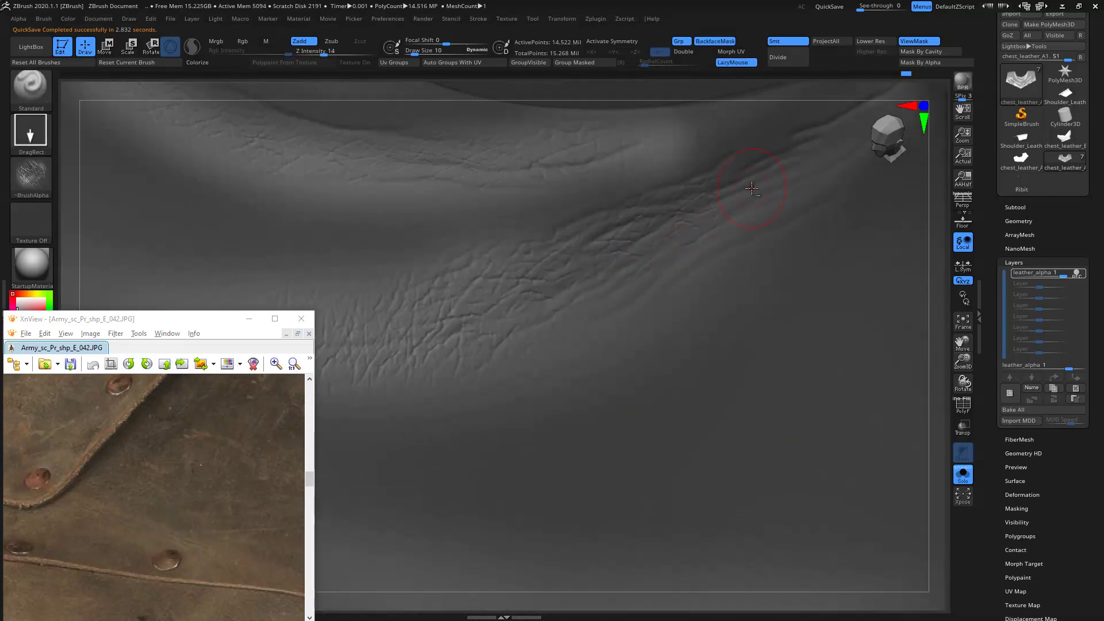
pyautogui.moveTo(794, 168); pyautogui.dragTo(702, 233, button='right')
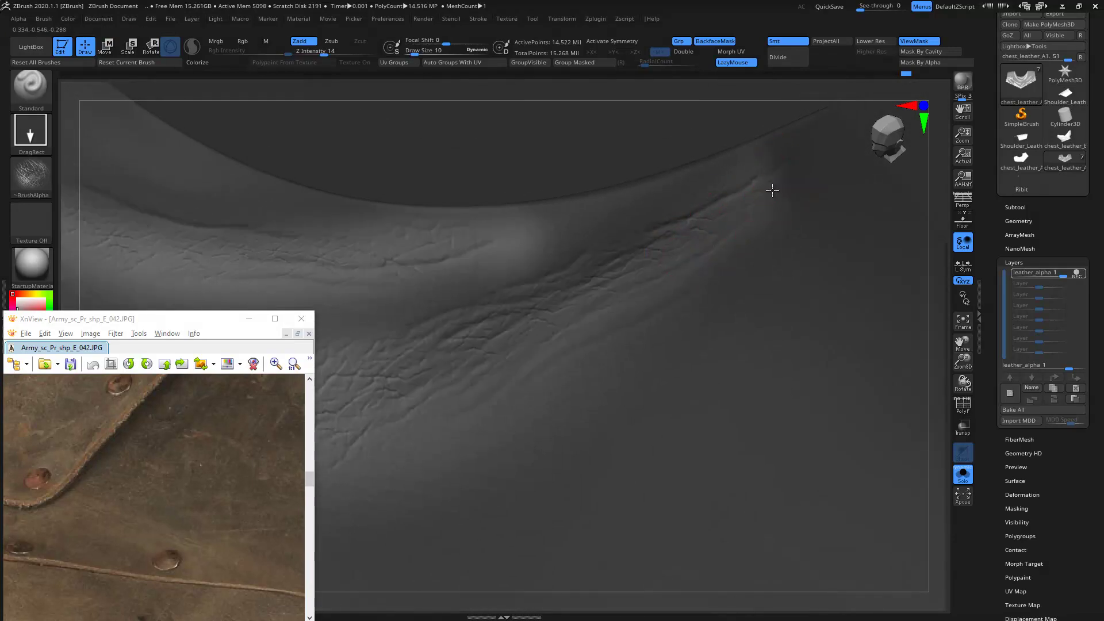
pyautogui.moveTo(514, 215); pyautogui.dragTo(576, 307, button='right')
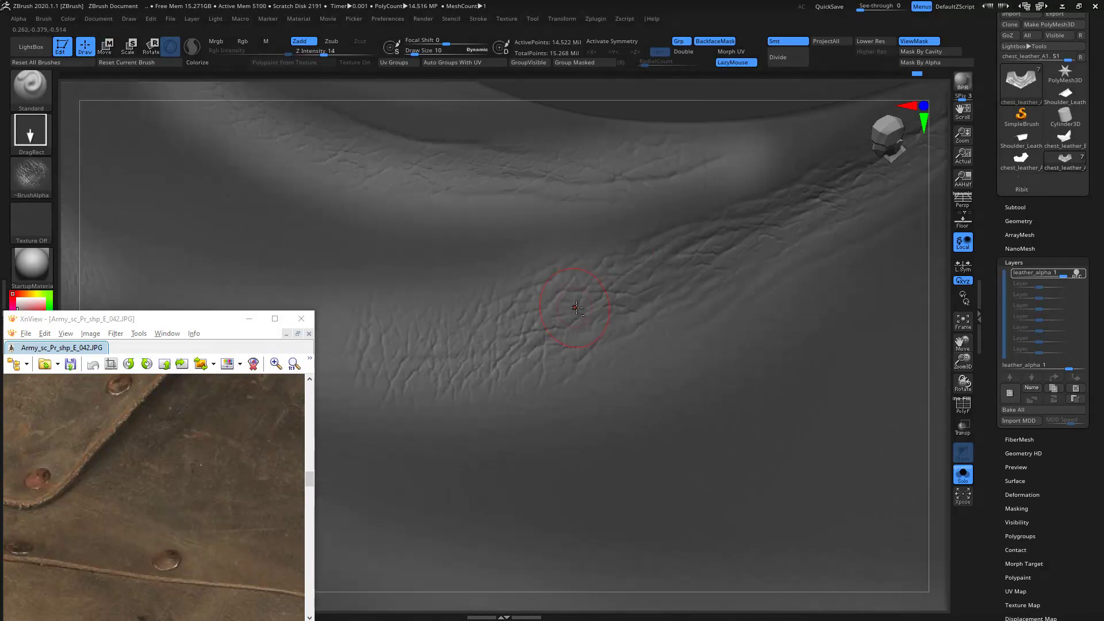
pyautogui.moveTo(522, 342)
pyautogui.mouseDown(button='right')
pyautogui.moveTo(631, 353)
pyautogui.moveTo(604, 370)
pyautogui.mouseUp(button='right')
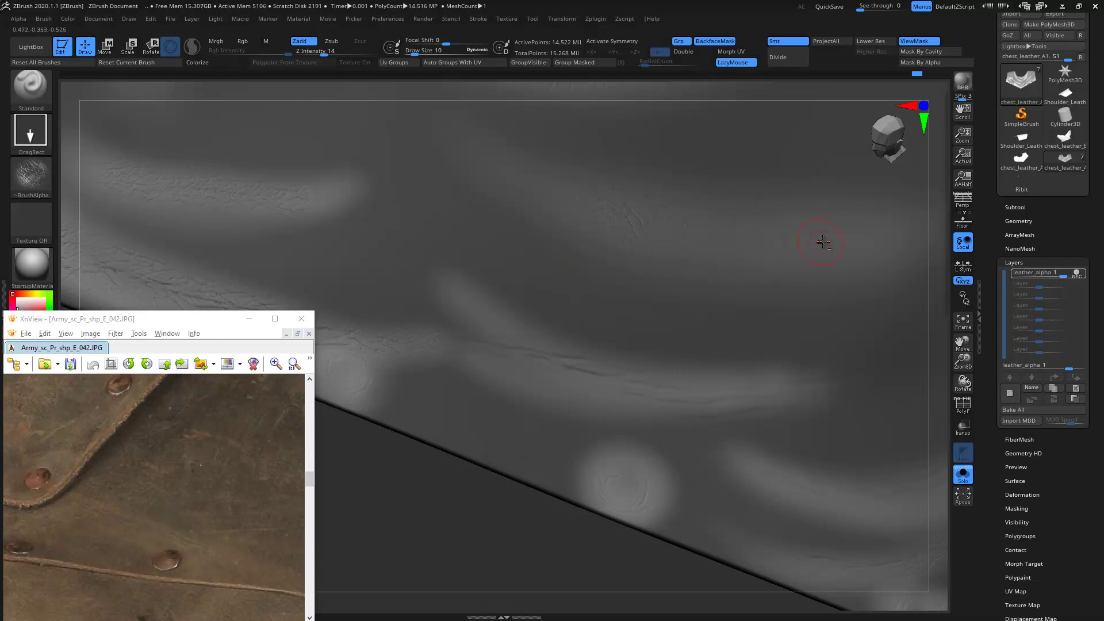
pyautogui.moveTo(558, 414); pyautogui.dragTo(502, 368, button='right')
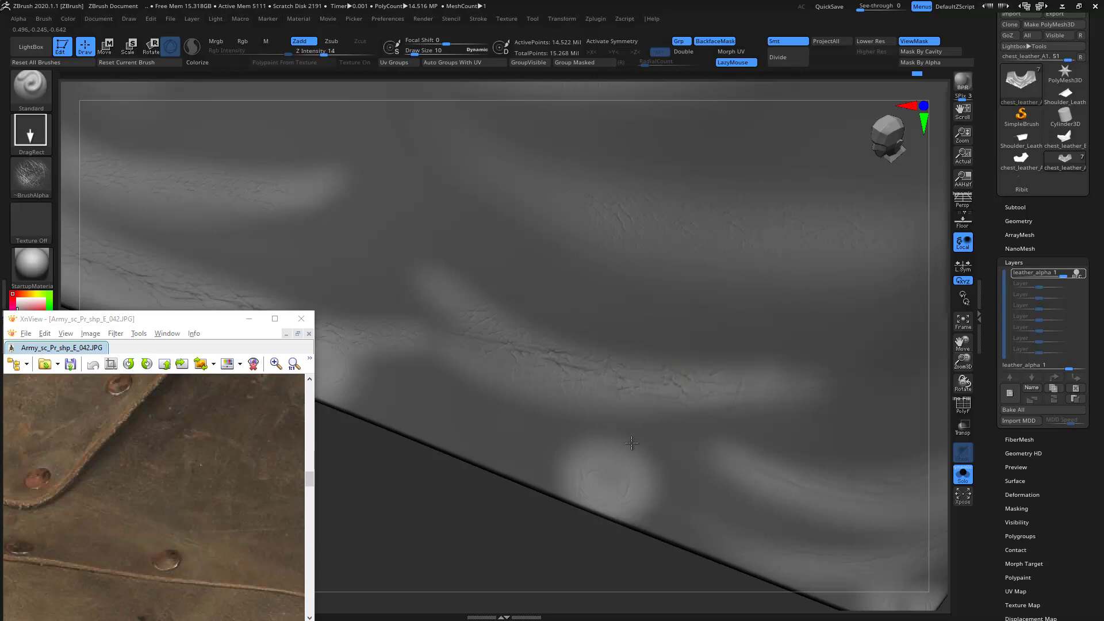
pyautogui.moveTo(647, 428)
pyautogui.mouseDown()
pyautogui.moveTo(394, 335)
pyautogui.moveTo(464, 414)
pyautogui.moveTo(571, 349)
pyautogui.moveTo(485, 516)
pyautogui.moveTo(554, 299)
pyautogui.mouseUp()
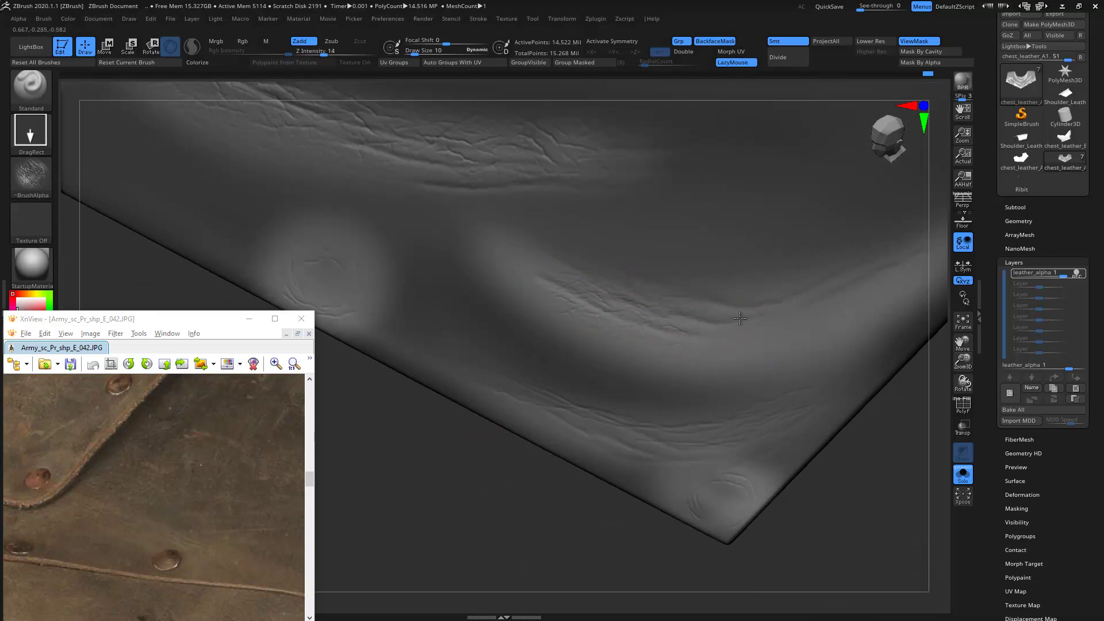
pyautogui.moveTo(789, 374); pyautogui.dragTo(736, 349)
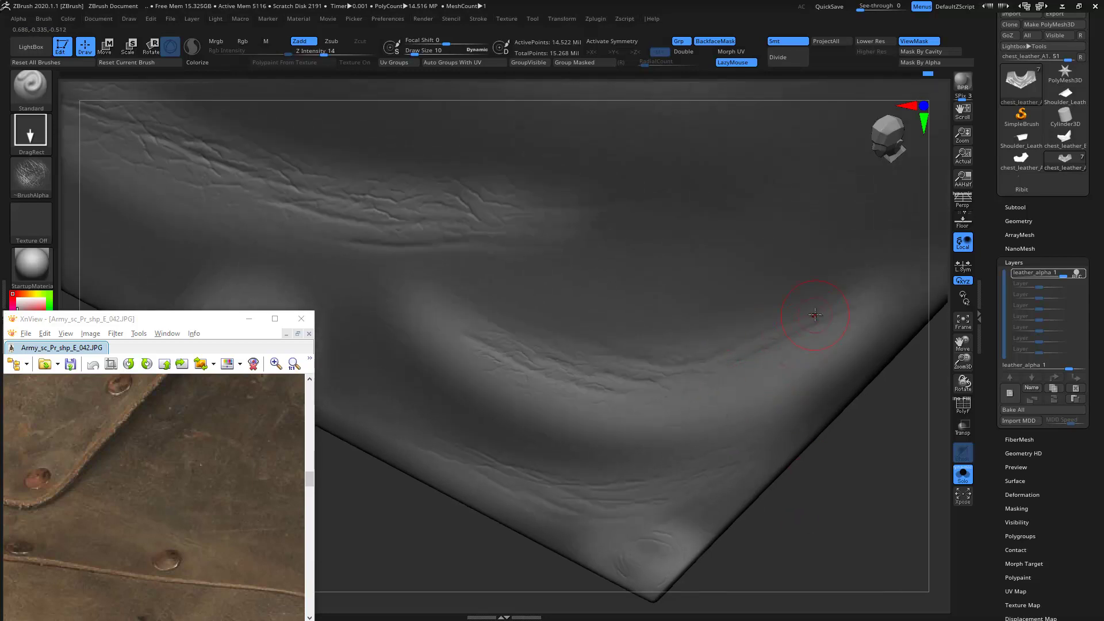
pyautogui.moveTo(829, 376)
pyautogui.mouseDown()
pyautogui.moveTo(875, 486)
pyautogui.moveTo(537, 493)
pyautogui.moveTo(540, 513)
pyautogui.mouseUp()
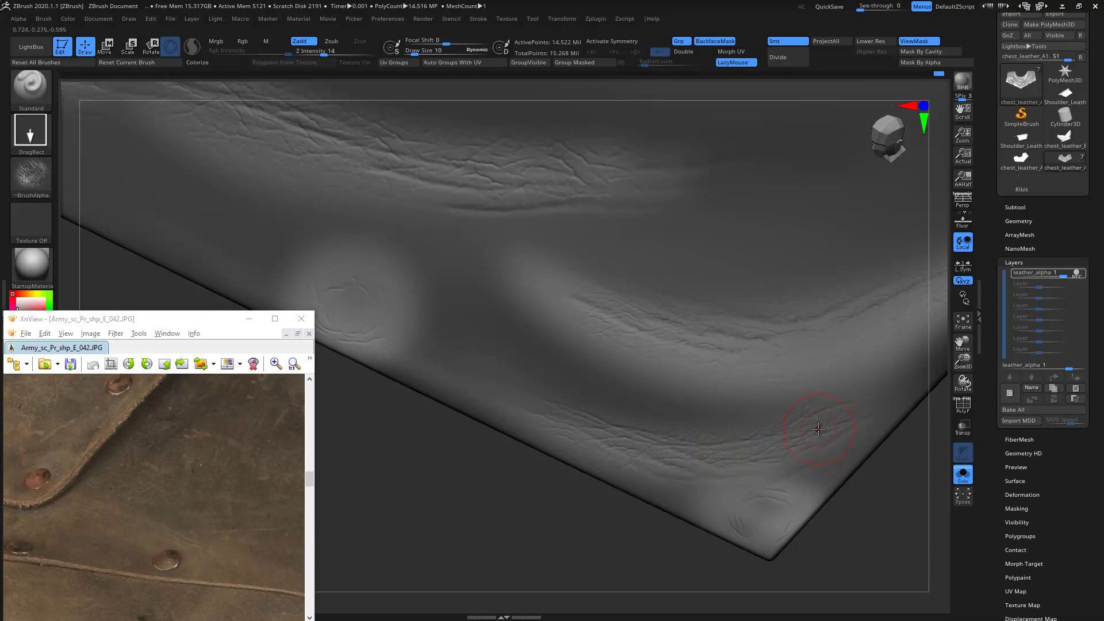
# - Check a close-up of the leather cracks, then turn off ViewMask
pyautogui.moveTo(760, 482)
pyautogui.mouseDown(button='right')
pyautogui.moveTo(801, 435)
pyautogui.moveTo(421, 463)
pyautogui.moveTo(506, 333)
pyautogui.moveTo(715, 389)
pyautogui.moveTo(646, 301)
pyautogui.moveTo(612, 313)
pyautogui.moveTo(666, 444)
pyautogui.mouseUp(button='right')
pyautogui.moveTo(673, 264)
pyautogui.keyDown('alt'); pyautogui.mouseDown(button='right')
pyautogui.moveTo(693, 279)
pyautogui.moveTo(640, 315)
pyautogui.mouseUp(button='right'); pyautogui.keyUp('alt')
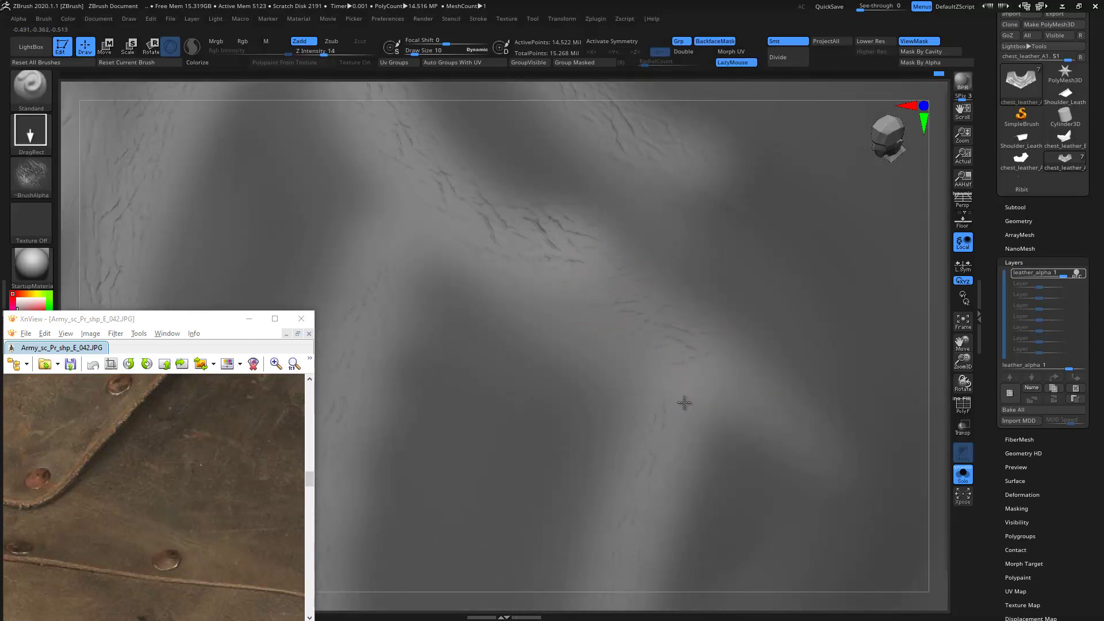
pyautogui.moveTo(721, 381)
pyautogui.mouseDown(button='right')
pyautogui.moveTo(485, 234)
pyautogui.moveTo(395, 207)
pyautogui.moveTo(402, 261)
pyautogui.moveTo(377, 242)
pyautogui.moveTo(727, 192)
pyautogui.moveTo(584, 283)
pyautogui.mouseUp(button='right')
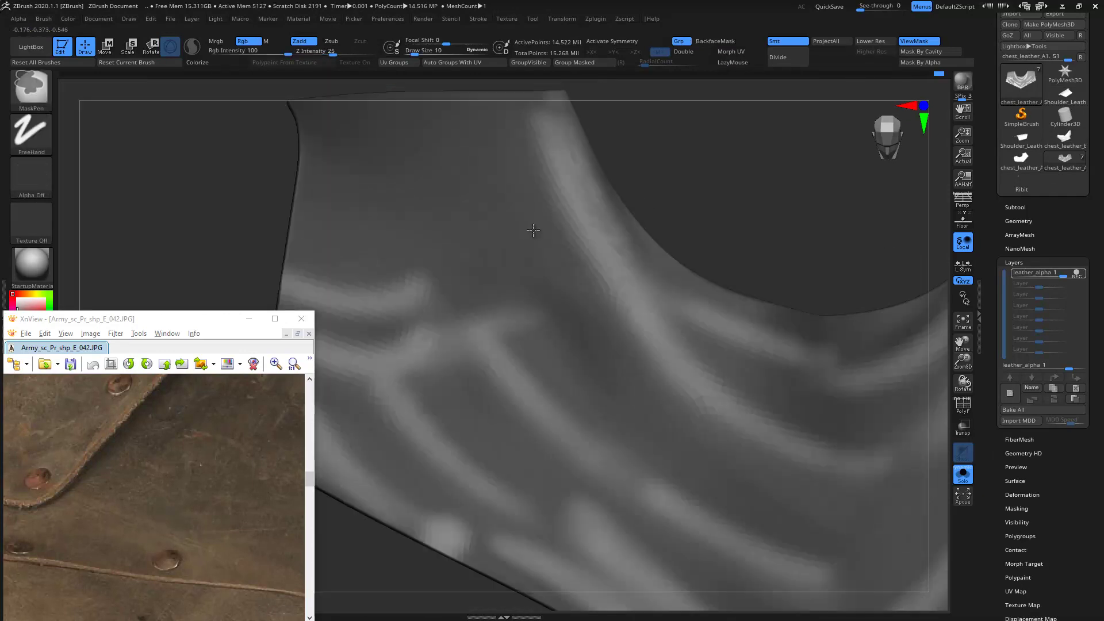
pyautogui.moveTo(628, 340)
pyautogui.mouseDown(button='right')
pyautogui.moveTo(658, 148)
pyautogui.moveTo(641, 138)
pyautogui.moveTo(660, 150)
pyautogui.moveTo(486, 287)
pyautogui.moveTo(728, 264)
pyautogui.moveTo(597, 297)
pyautogui.moveTo(370, 219)
pyautogui.moveTo(395, 247)
pyautogui.moveTo(611, 313)
pyautogui.moveTo(566, 274)
pyautogui.moveTo(651, 314)
pyautogui.mouseUp(button='right')
pyautogui.click(914, 41)
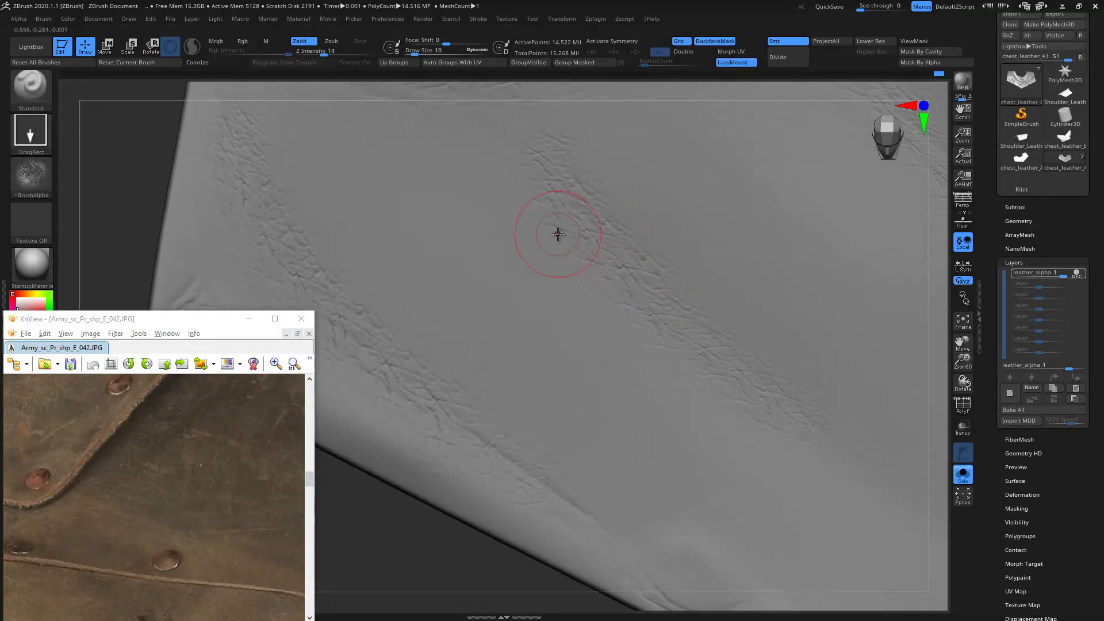
pyautogui.moveTo(708, 283)
pyautogui.keyDown('ctrl'); pyautogui.mouseDown(button='right')
pyautogui.moveTo(543, 227)
pyautogui.moveTo(272, 165)
pyautogui.moveTo(605, 273)
pyautogui.moveTo(661, 310)
pyautogui.mouseUp(button='right'); pyautogui.keyUp('ctrl')
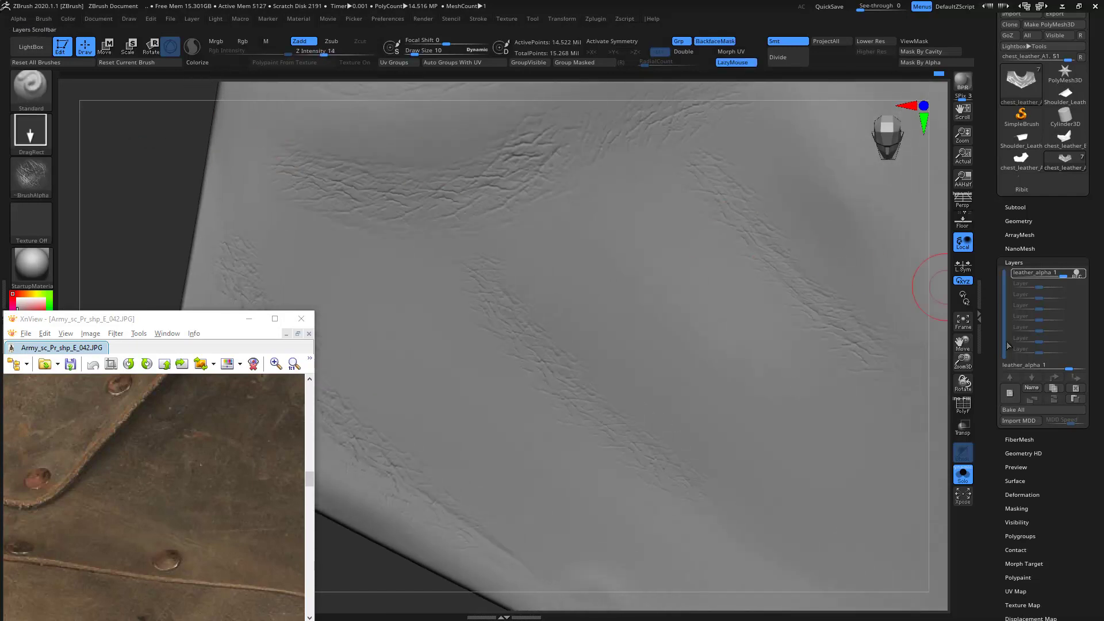
pyautogui.moveTo(1044, 274)
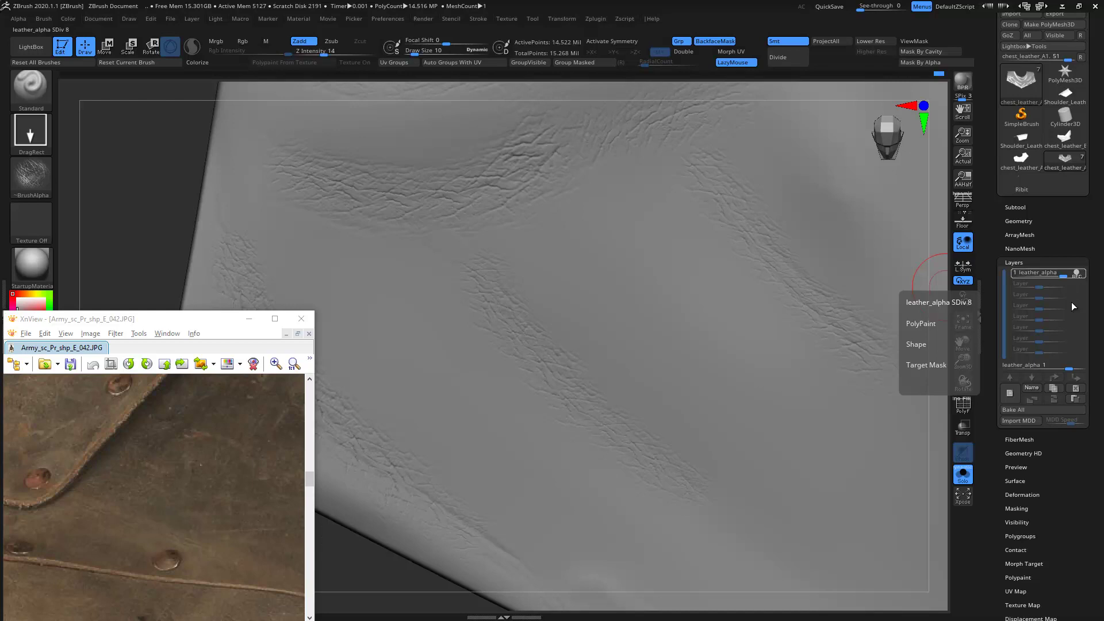
# - Turn off REC on leather_alpha and set its layer strength to 0.71794
pyautogui.click(1075, 274)
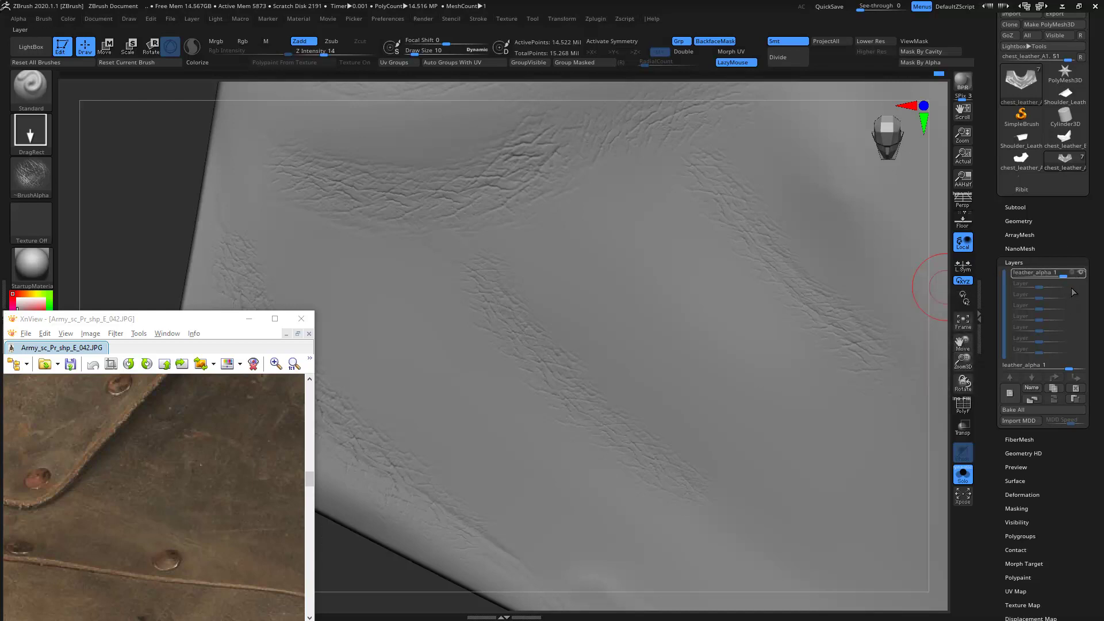
pyautogui.click(1037, 275)
pyautogui.moveTo(1036, 276); pyautogui.dragTo(1036, 276)
pyautogui.click(1048, 275)
pyautogui.moveTo(1050, 275); pyautogui.dragTo(1053, 275)
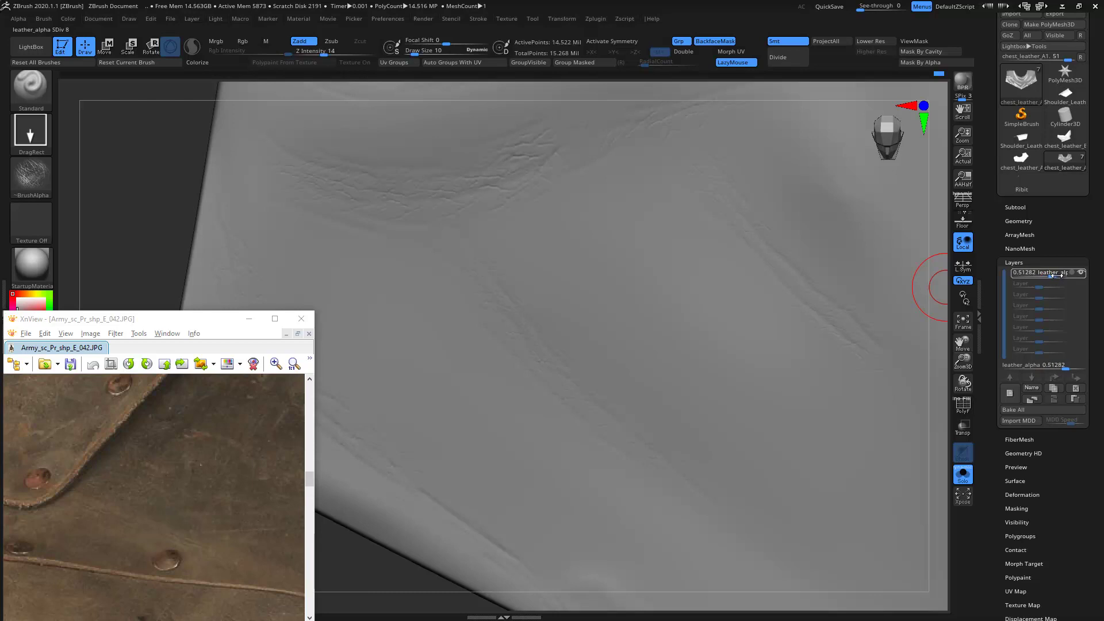
pyautogui.moveTo(1058, 275); pyautogui.dragTo(1059, 275)
pyautogui.keyDown('ctrl'); pyautogui.moveTo(624, 279); pyautogui.dragTo(402, 217, button='right'); pyautogui.keyUp('ctrl')
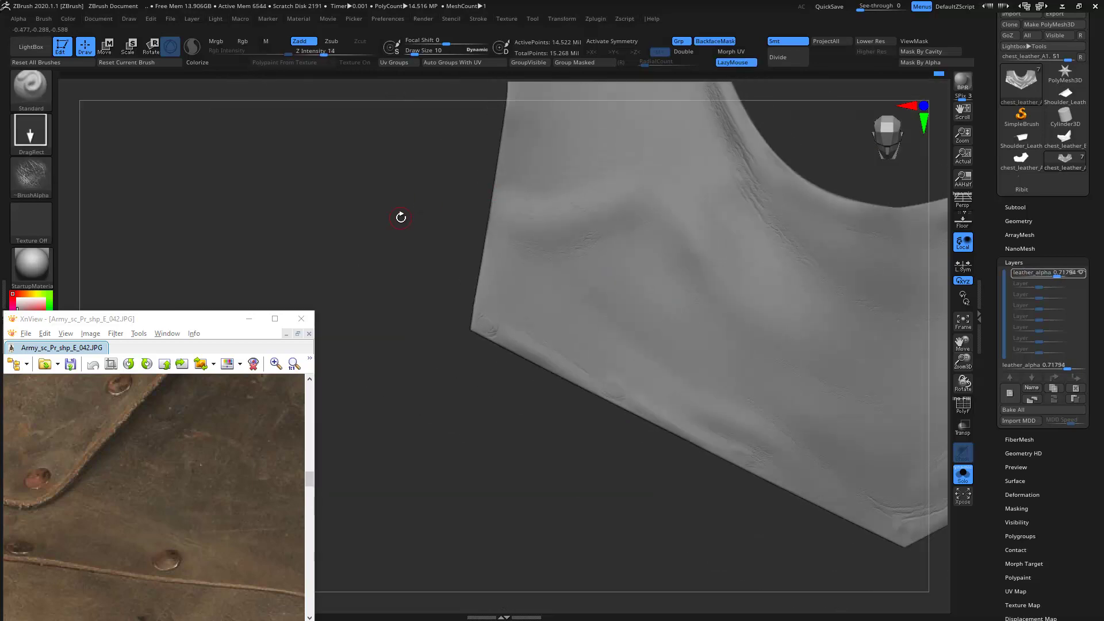
pyautogui.press('super')
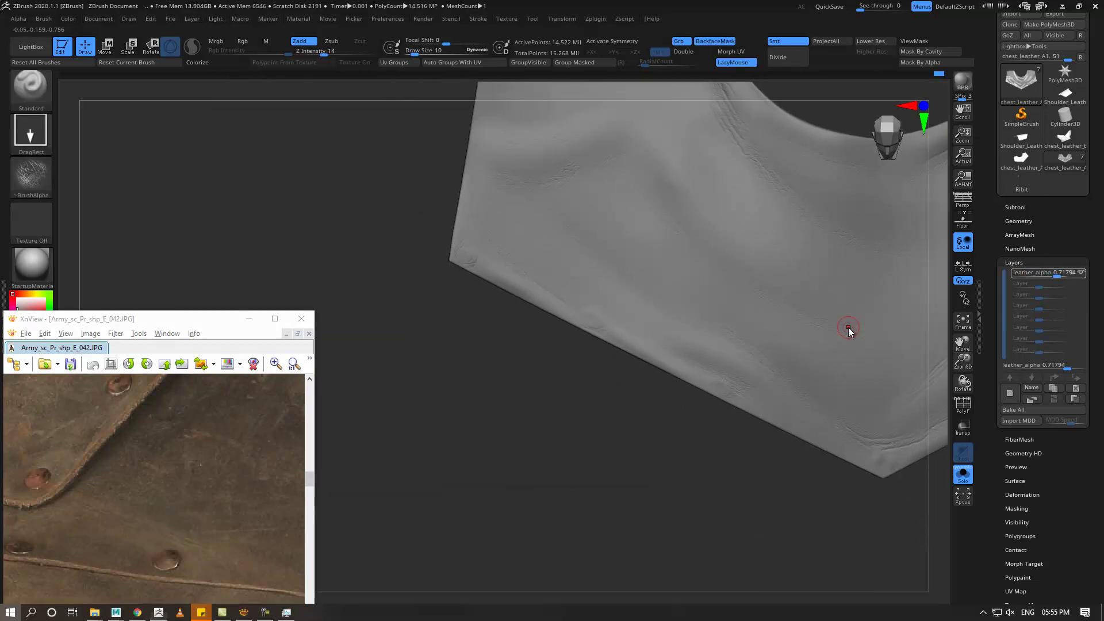
# - Close the Start menu and rotate the ZBrush model toward the shoulder area
pyautogui.click(265, 612)
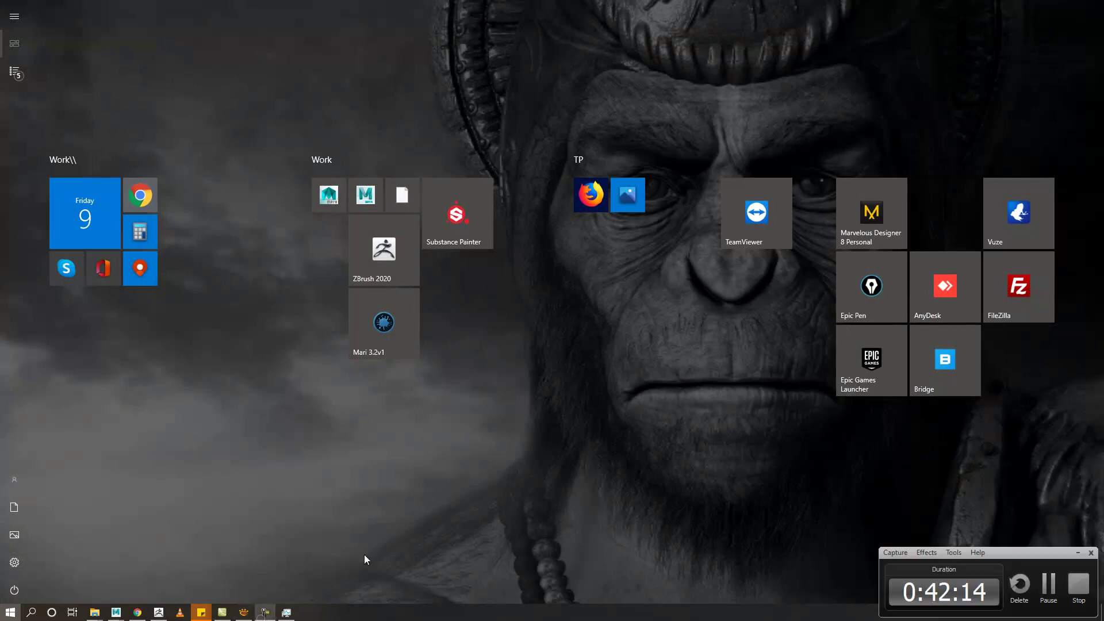
pyautogui.click(1047, 584)
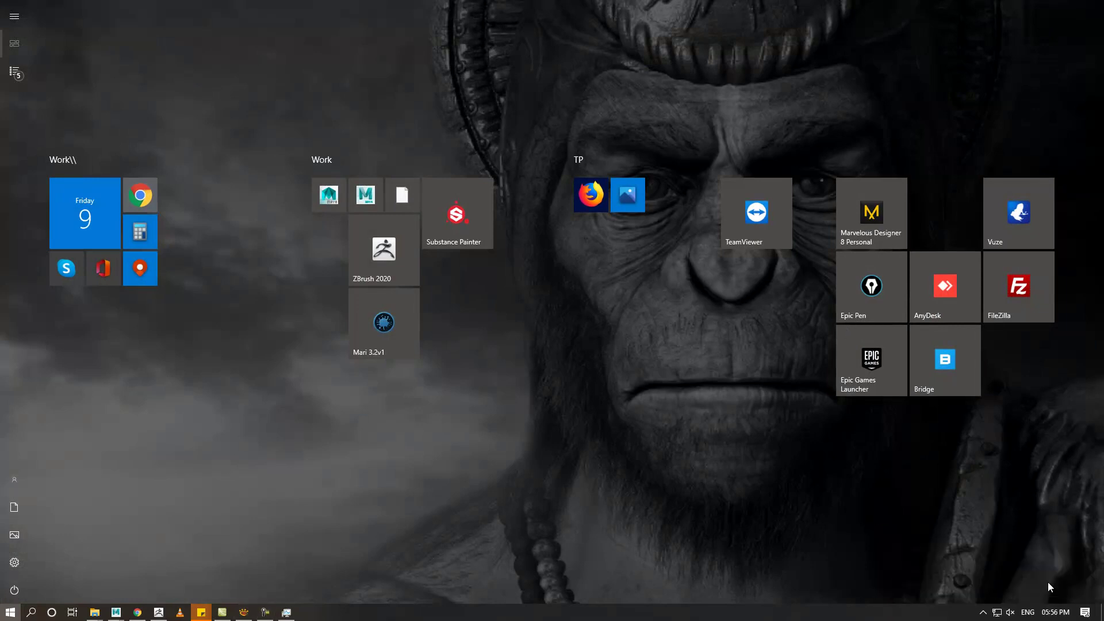
pyautogui.press('super')
pyautogui.moveTo(380, 280)
pyautogui.mouseDown()
pyautogui.moveTo(446, 402)
pyautogui.moveTo(481, 387)
pyautogui.moveTo(343, 316)
pyautogui.moveTo(311, 149)
pyautogui.mouseUp()
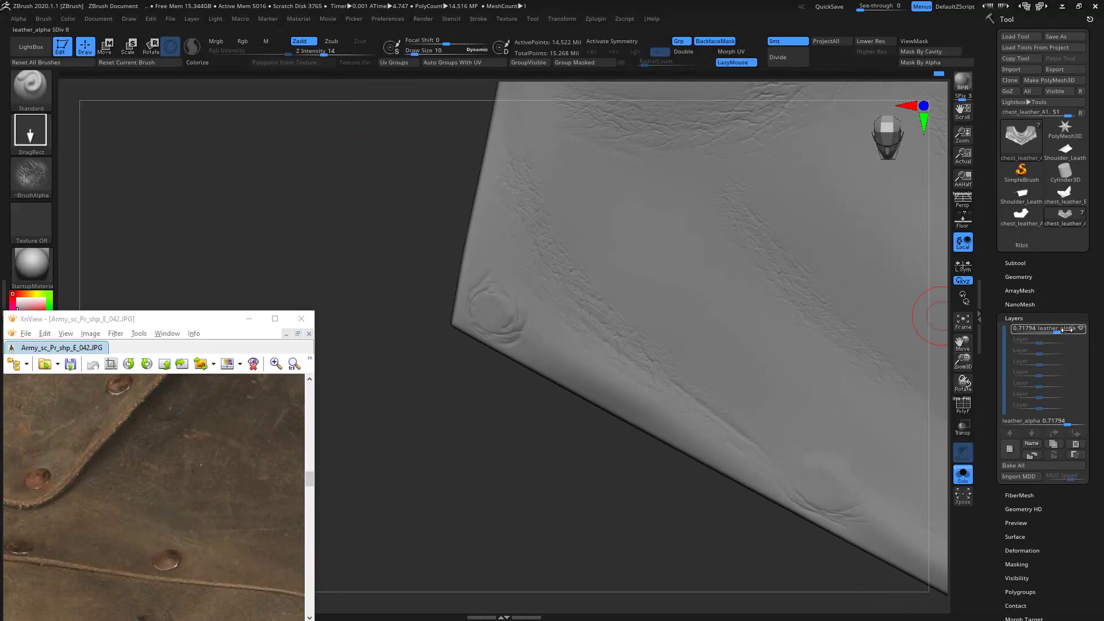
# - Open the tool Save As dialog and browse to the pinned army project's ARMIES folder
pyautogui.click(1057, 37)
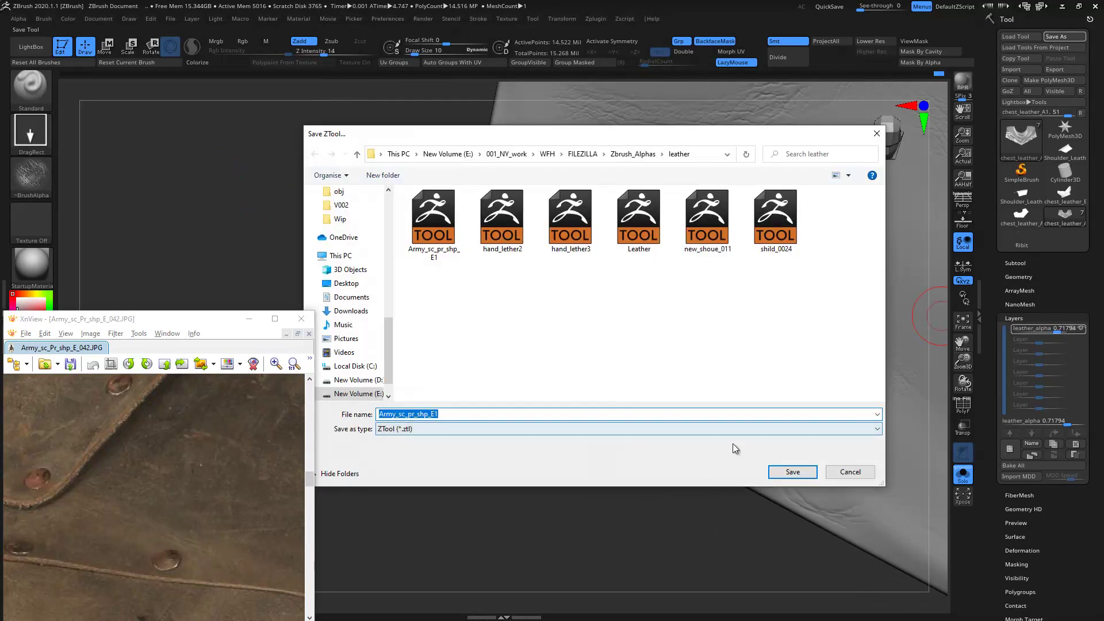
pyautogui.click(788, 472)
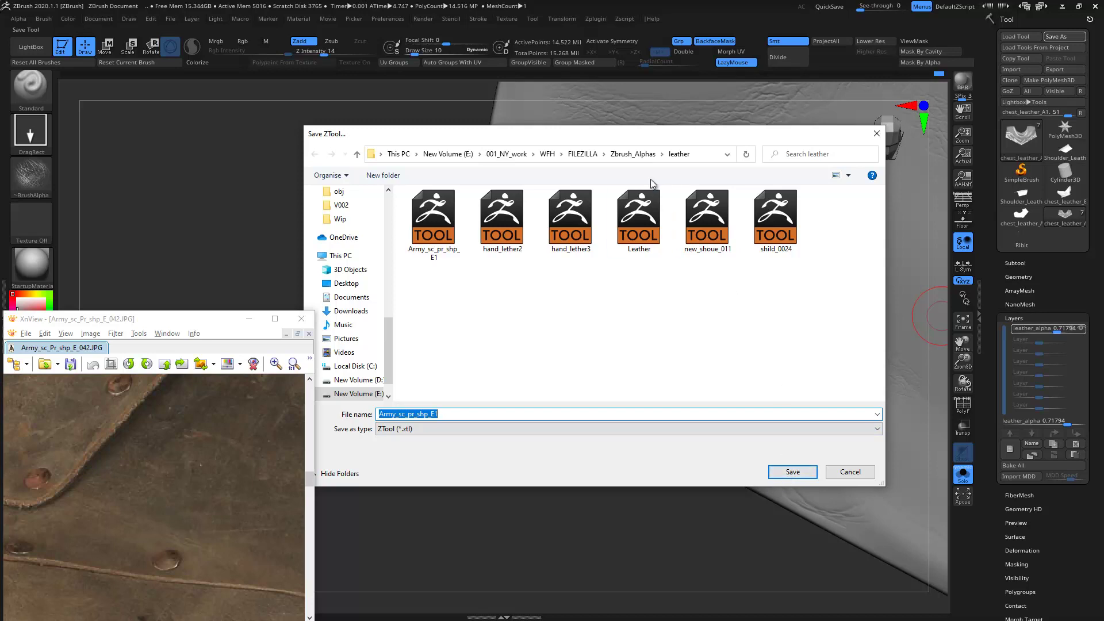
pyautogui.click(633, 155)
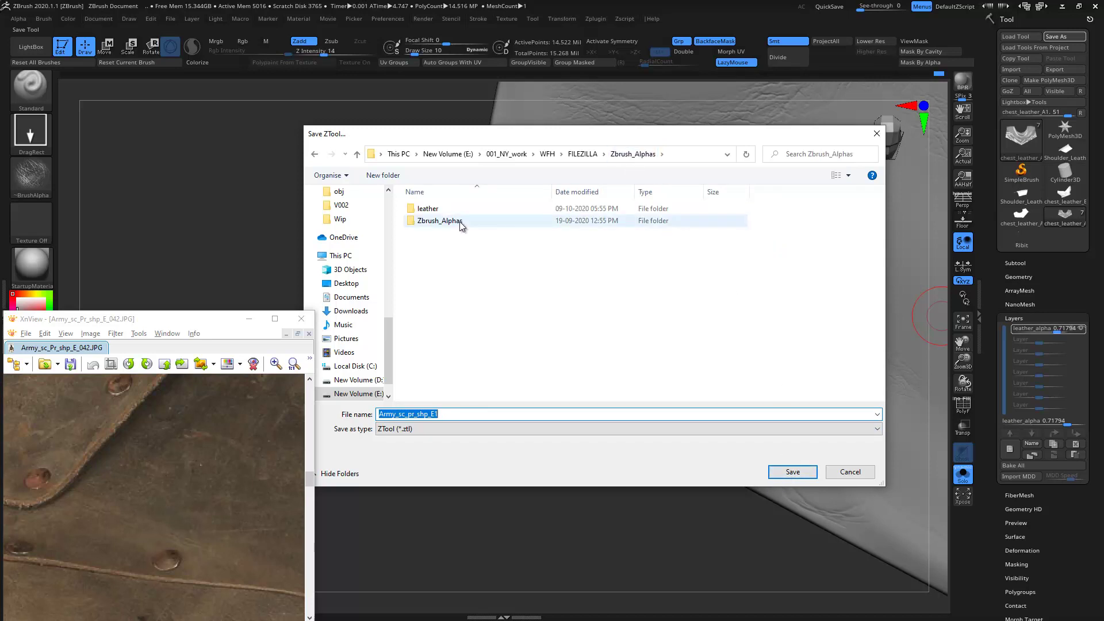
pyautogui.moveTo(387, 336); pyautogui.dragTo(401, 221)
pyautogui.scroll(1, 358, 222)
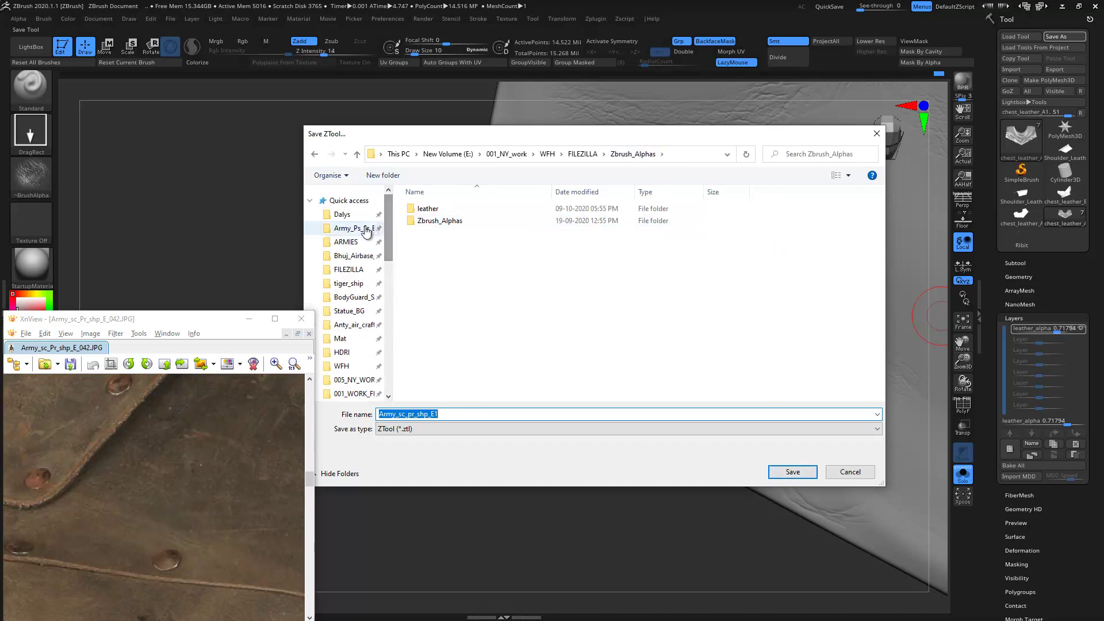
pyautogui.click(354, 229)
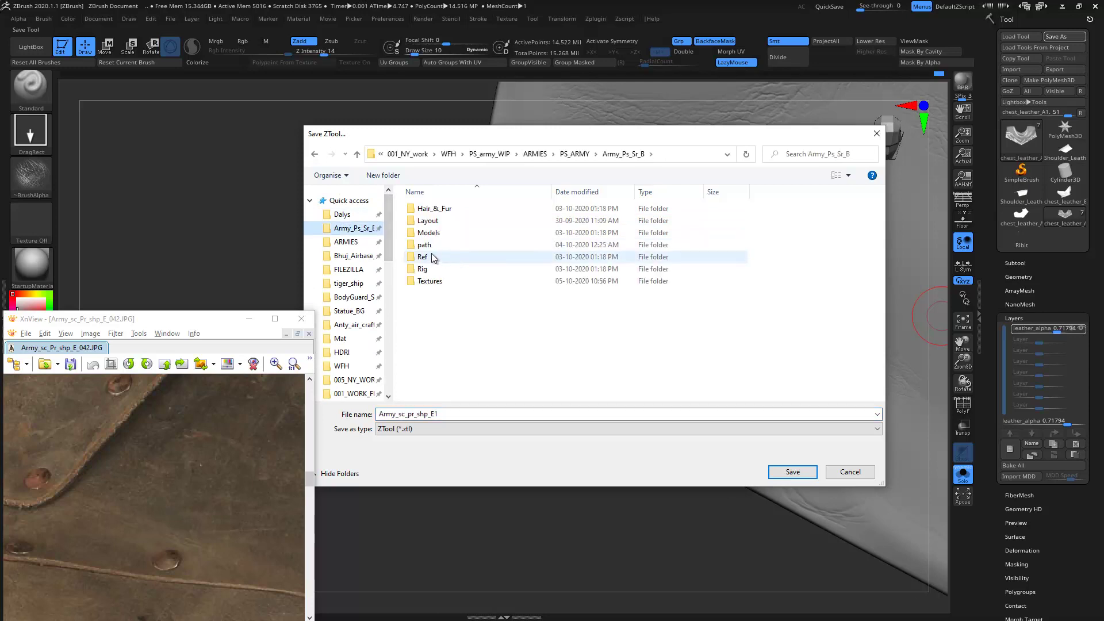
pyautogui.click(535, 155)
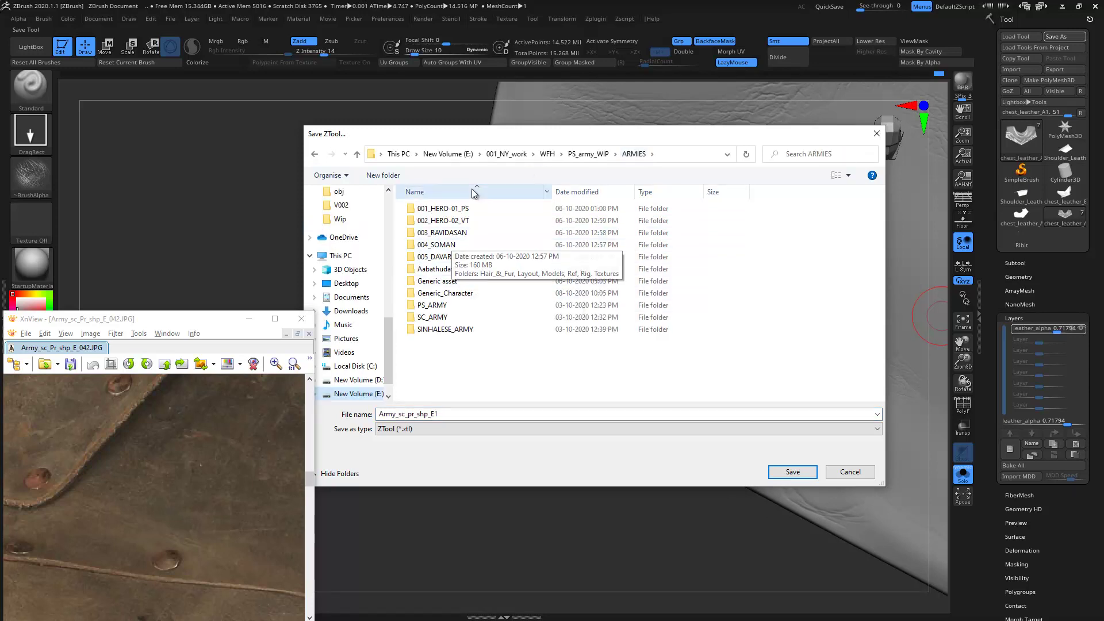
# - Navigate into SC_ARMY > Army_sc_Pr_shp_E > Models > Zbrush > Wip
pyautogui.doubleClick(441, 308)
pyautogui.hotkey('alt', 'Left')
pyautogui.doubleClick(446, 317)
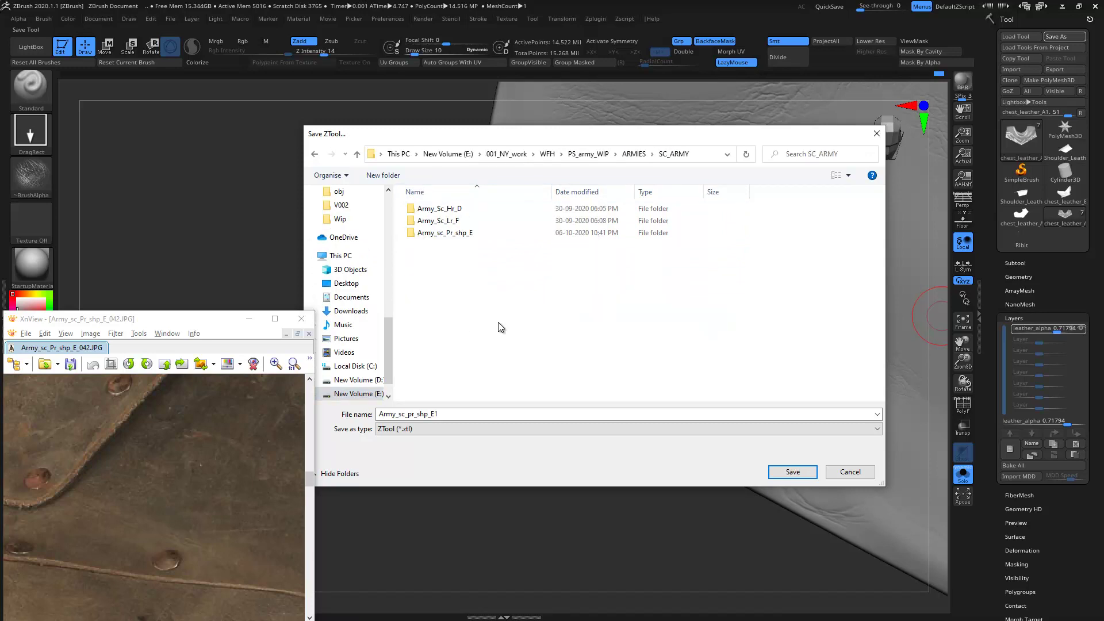
pyautogui.doubleClick(450, 234)
pyautogui.doubleClick(437, 235)
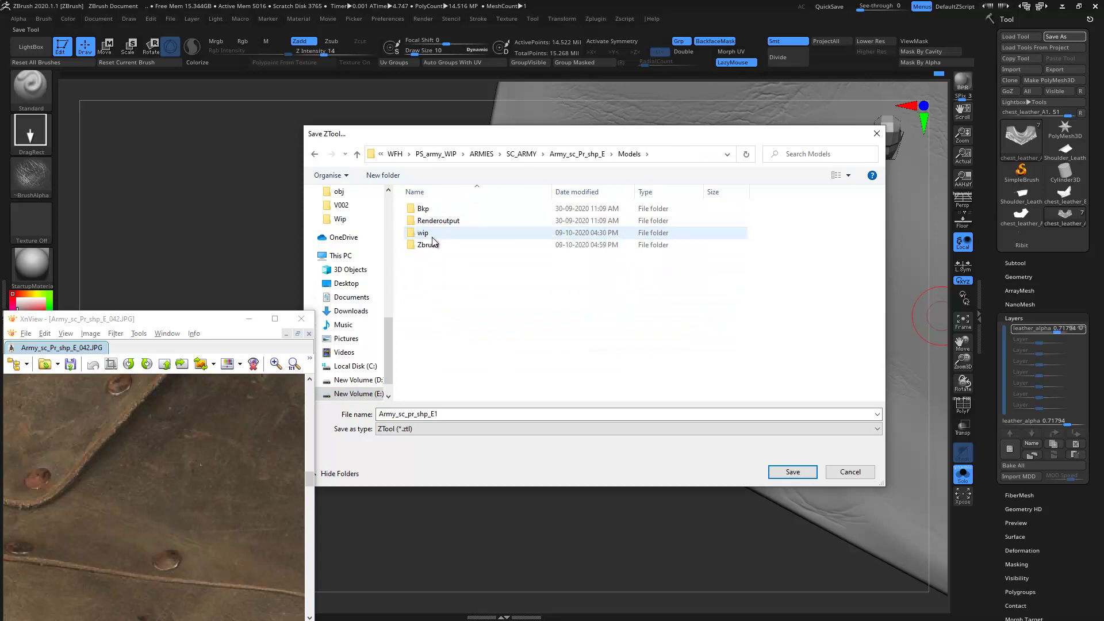
pyautogui.doubleClick(430, 243)
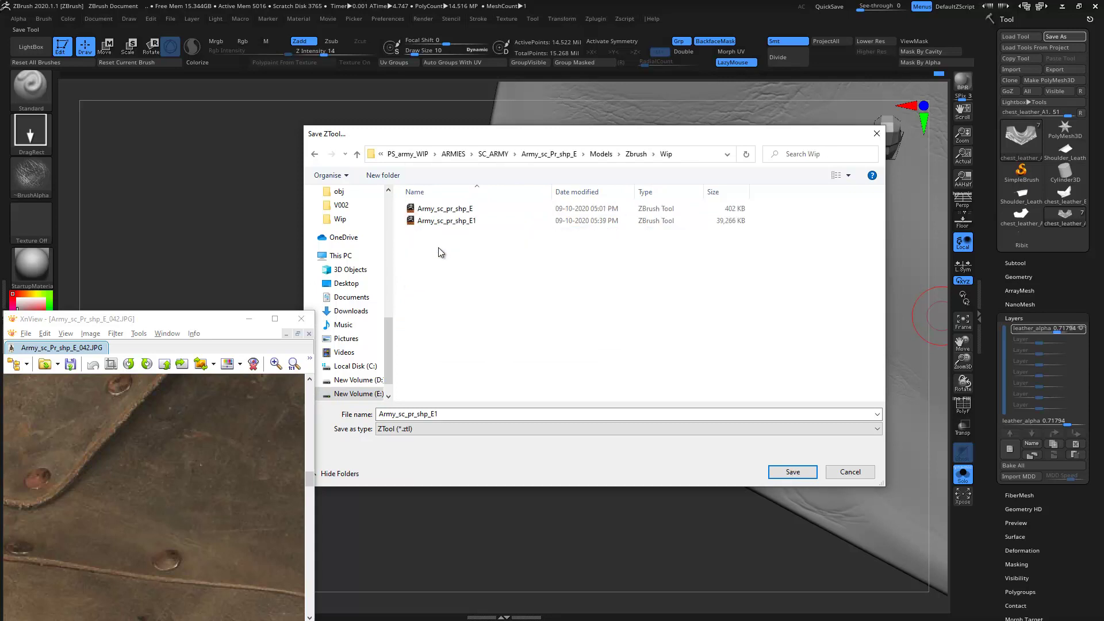
pyautogui.press('BackSpace')
pyautogui.doubleClick(432, 247)
# - Save the tool in Wip as Army_sc_pr_shp_E with an edited version number
pyautogui.click(448, 221)
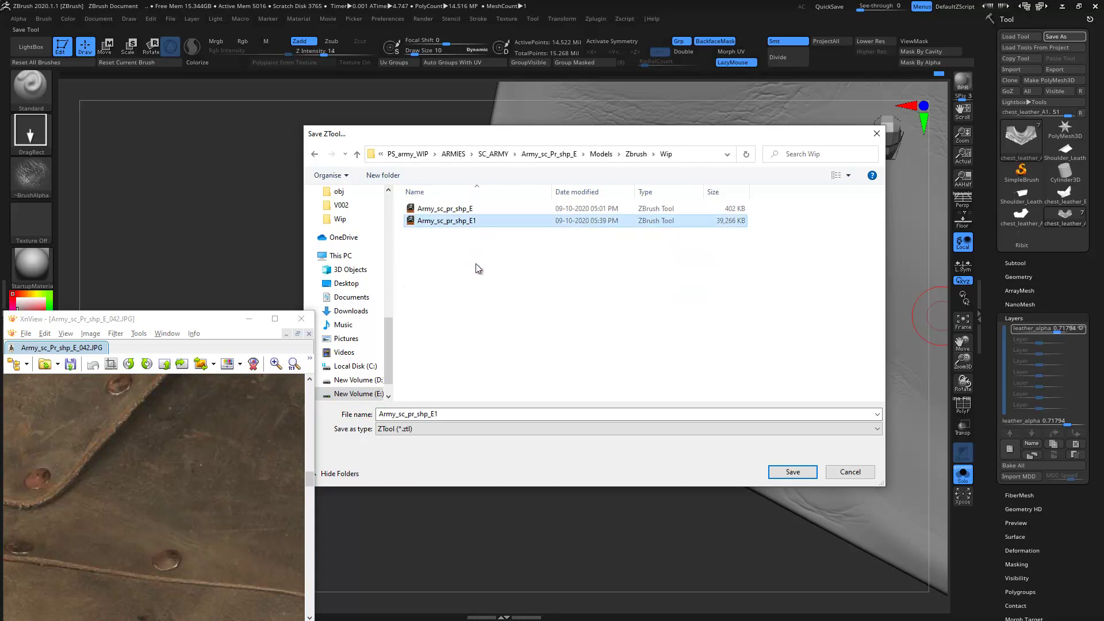
pyautogui.click(477, 412)
pyautogui.press('BackSpace')
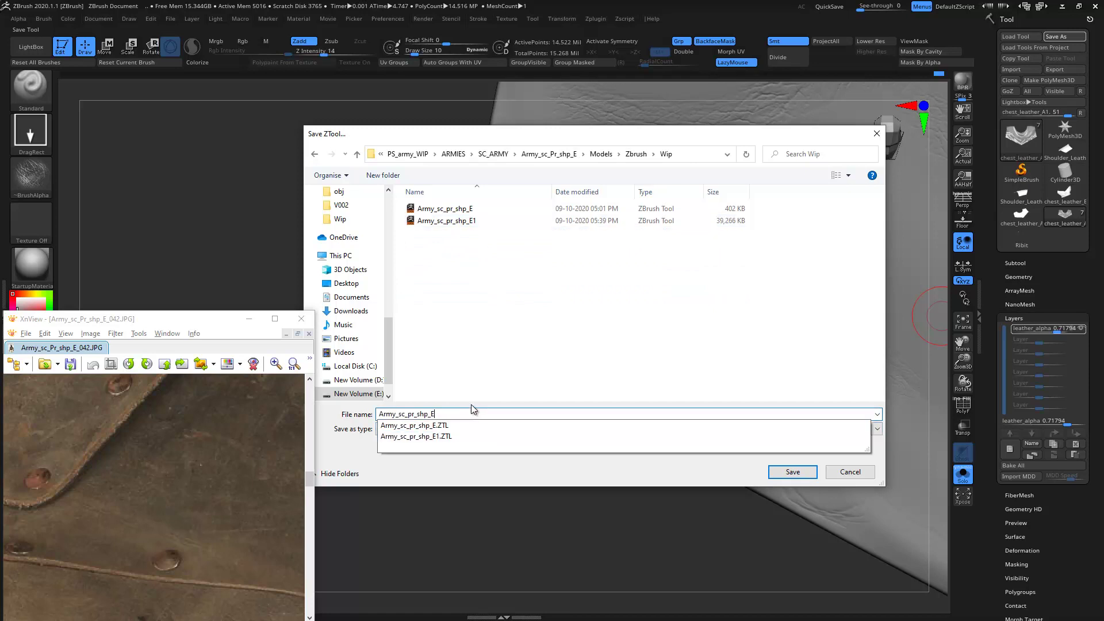
pyautogui.write('0')
pyautogui.press('Return')
pyautogui.press('Return')
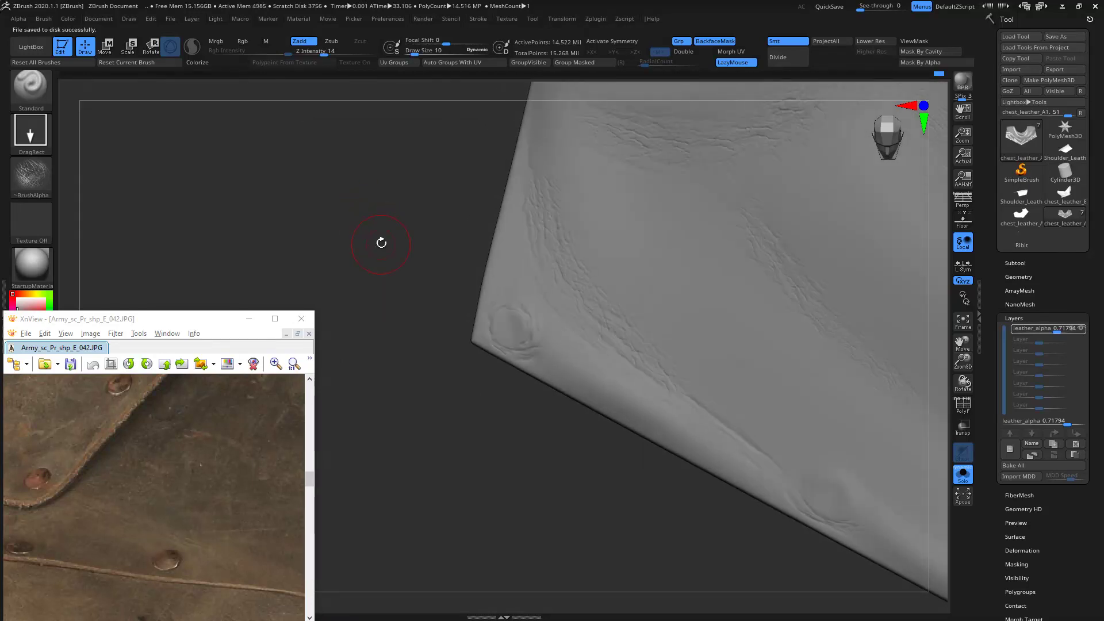
# - Reset the current brush to defaults: dots stroke, no alpha, Z Intensity 25
pyautogui.moveTo(381, 242)
pyautogui.keyDown('alt'); pyautogui.mouseDown(button='right')
pyautogui.moveTo(282, 176)
pyautogui.moveTo(469, 247)
pyautogui.mouseUp(button='right'); pyautogui.keyUp('alt')
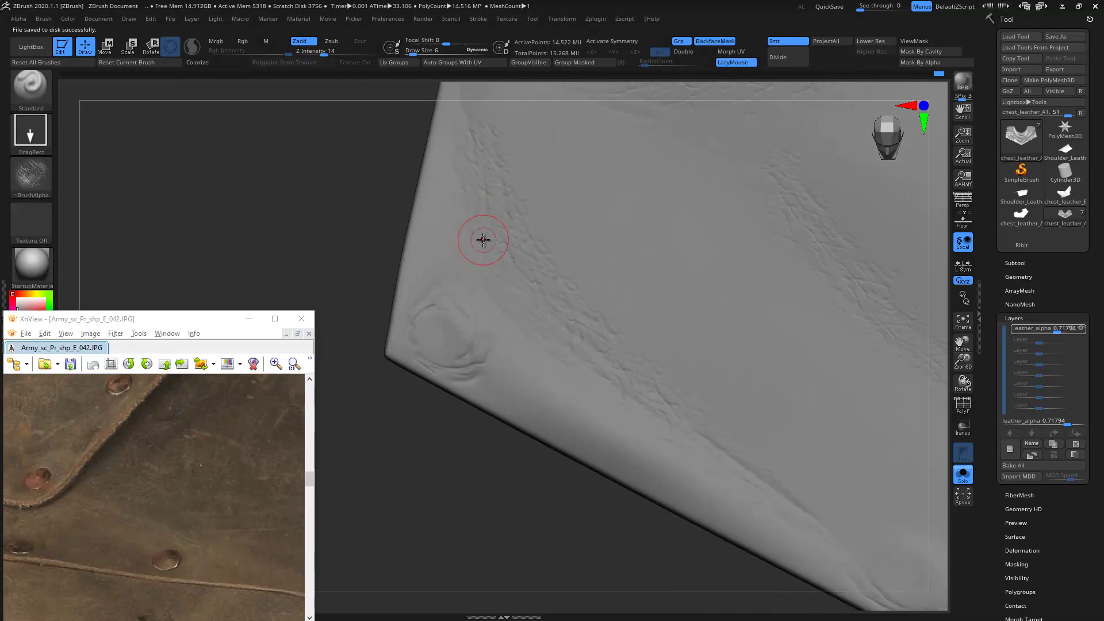
pyautogui.click(45, 19)
pyautogui.moveTo(145, 320); pyautogui.dragTo(486, 289)
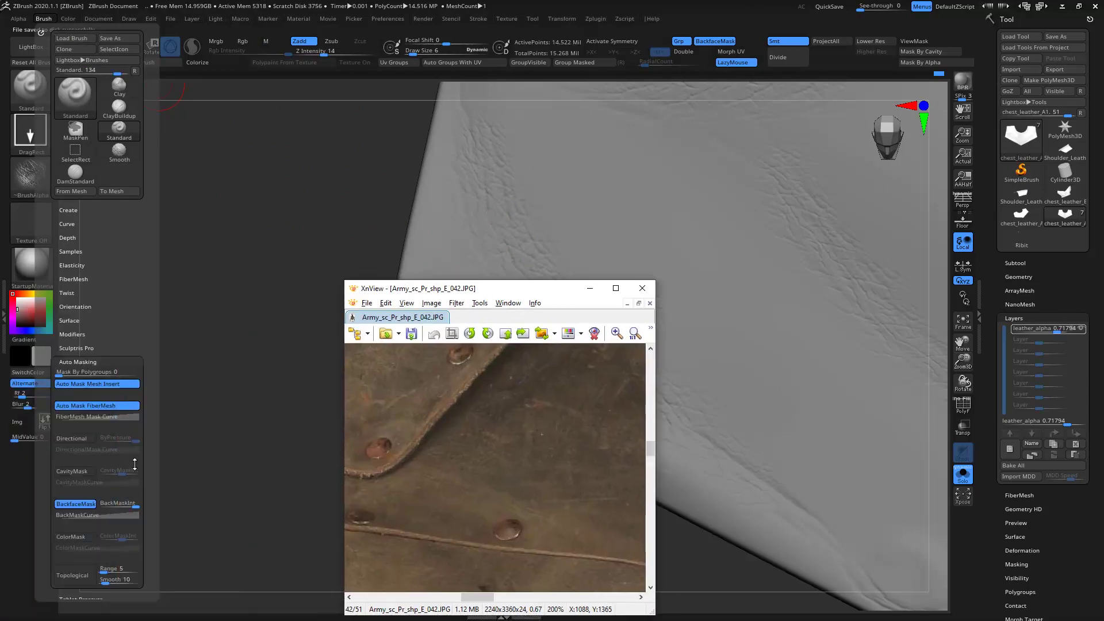
pyautogui.moveTo(135, 463); pyautogui.dragTo(135, 345)
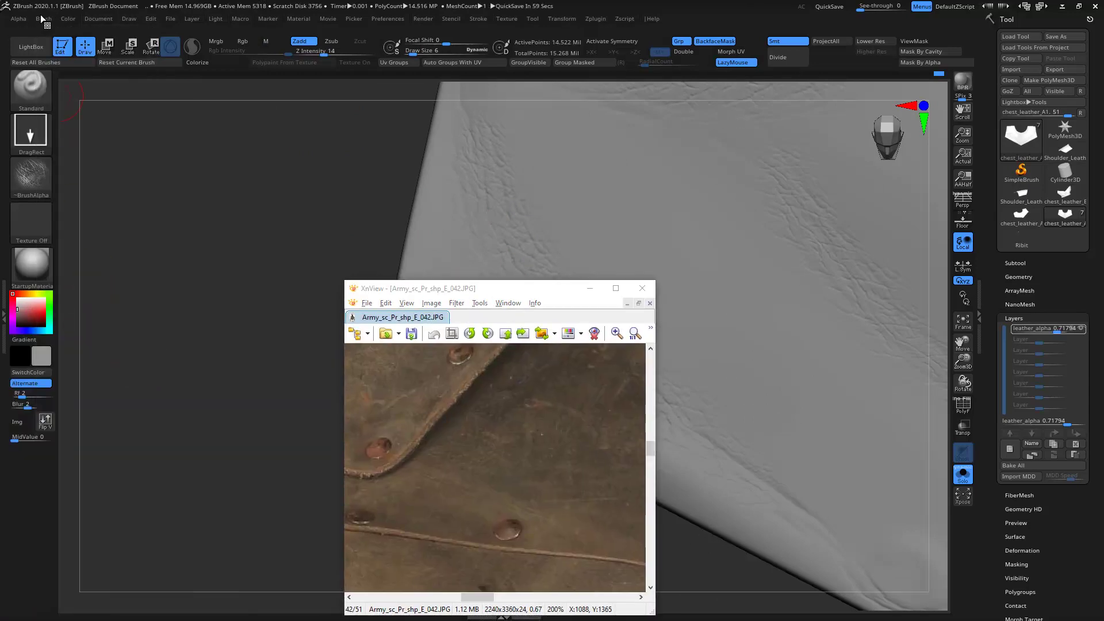
pyautogui.click(42, 19)
pyautogui.moveTo(149, 454); pyautogui.dragTo(148, 282)
pyautogui.click(43, 19)
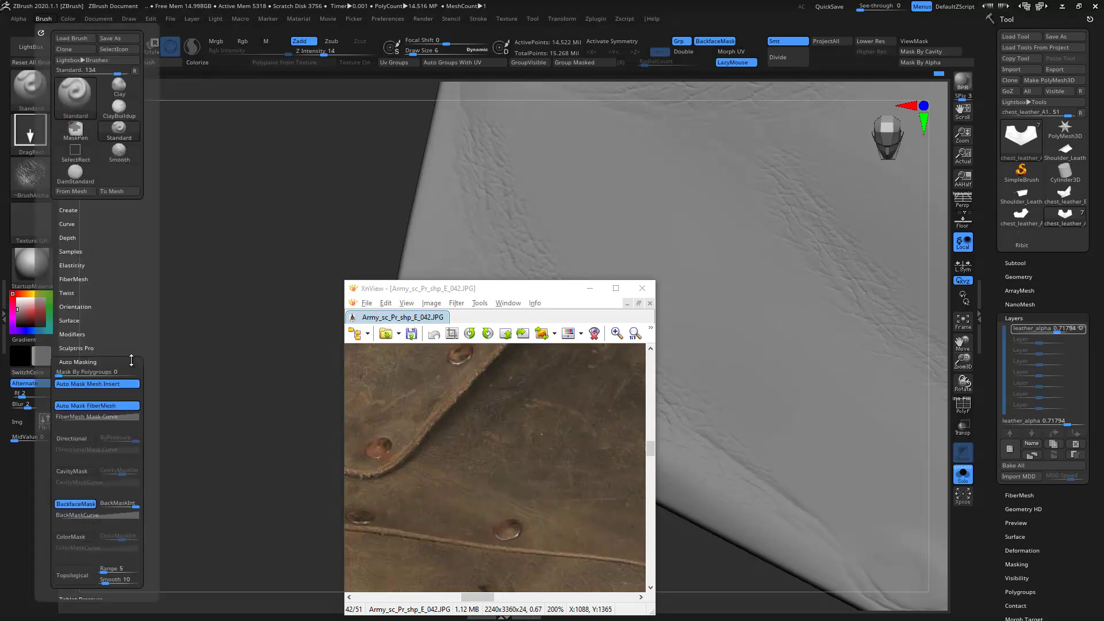
pyautogui.moveTo(131, 361); pyautogui.dragTo(132, 87)
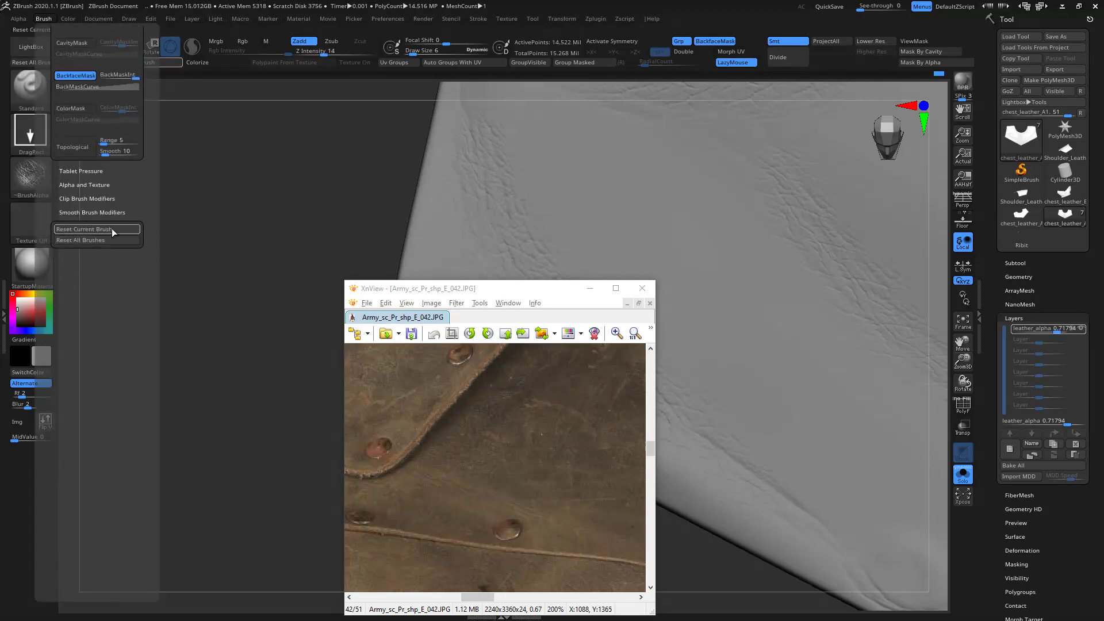
pyautogui.click(89, 230)
# - Move the XnView reference photo to the left and reframe the leather
pyautogui.moveTo(437, 288); pyautogui.dragTo(93, 293)
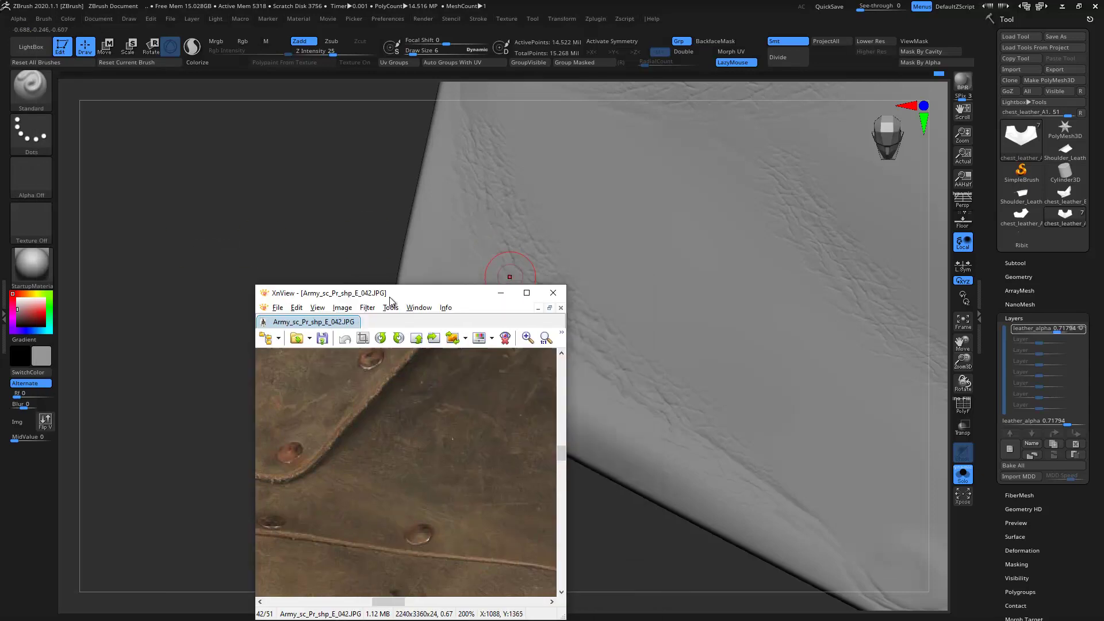
pyautogui.click(319, 196)
pyautogui.moveTo(430, 207)
pyautogui.mouseDown()
pyautogui.moveTo(512, 315)
pyautogui.moveTo(376, 230)
pyautogui.mouseUp()
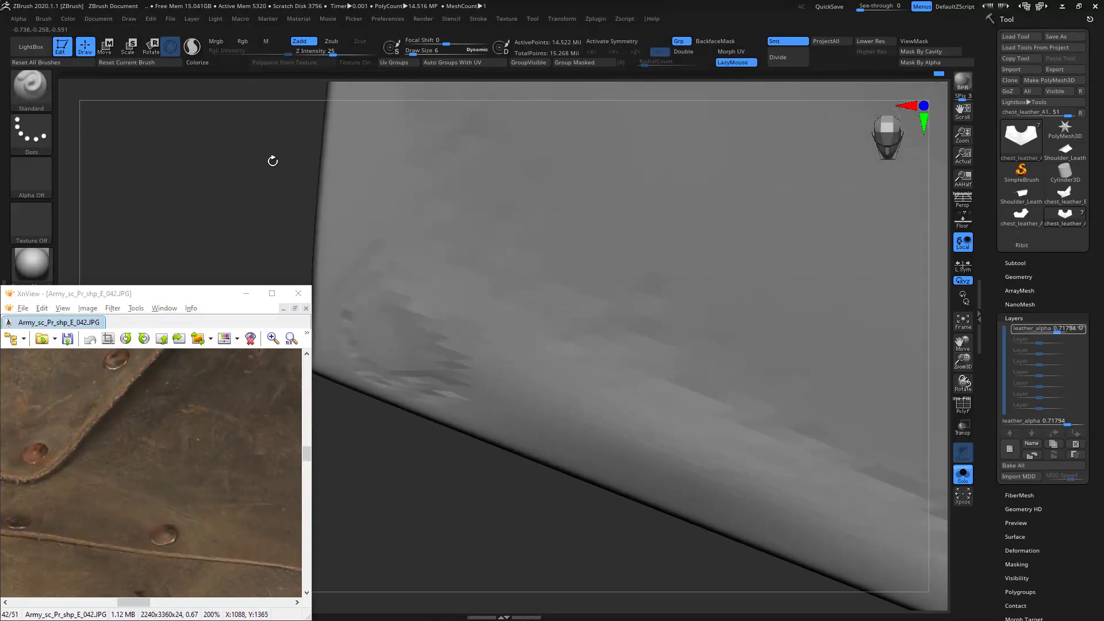
# - Add a new layer and set the brush to Draw Size 2 and Z Intensity 12
pyautogui.click(1010, 449)
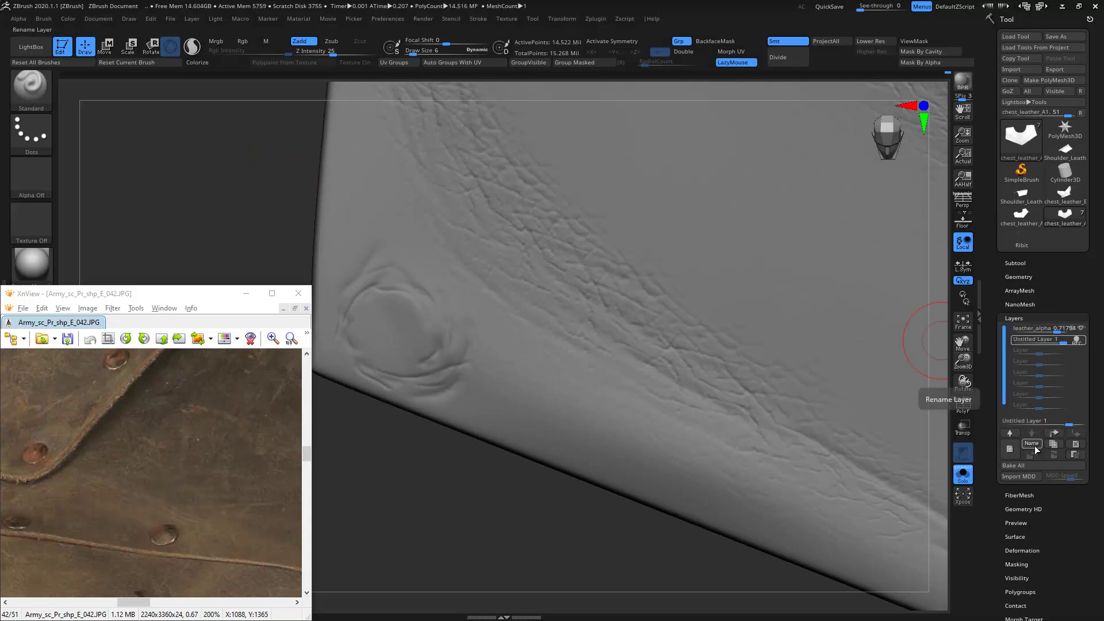
pyautogui.press('[')
pyautogui.press('[')
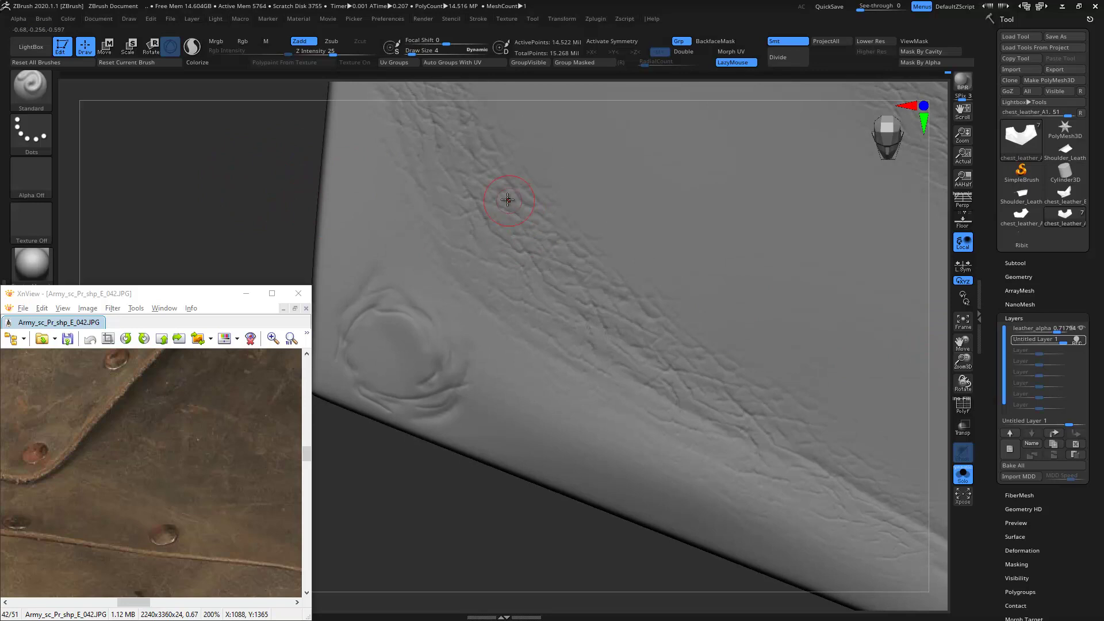
pyautogui.press('u')
pyautogui.moveTo(489, 151); pyautogui.dragTo(455, 151)
pyautogui.press(']')
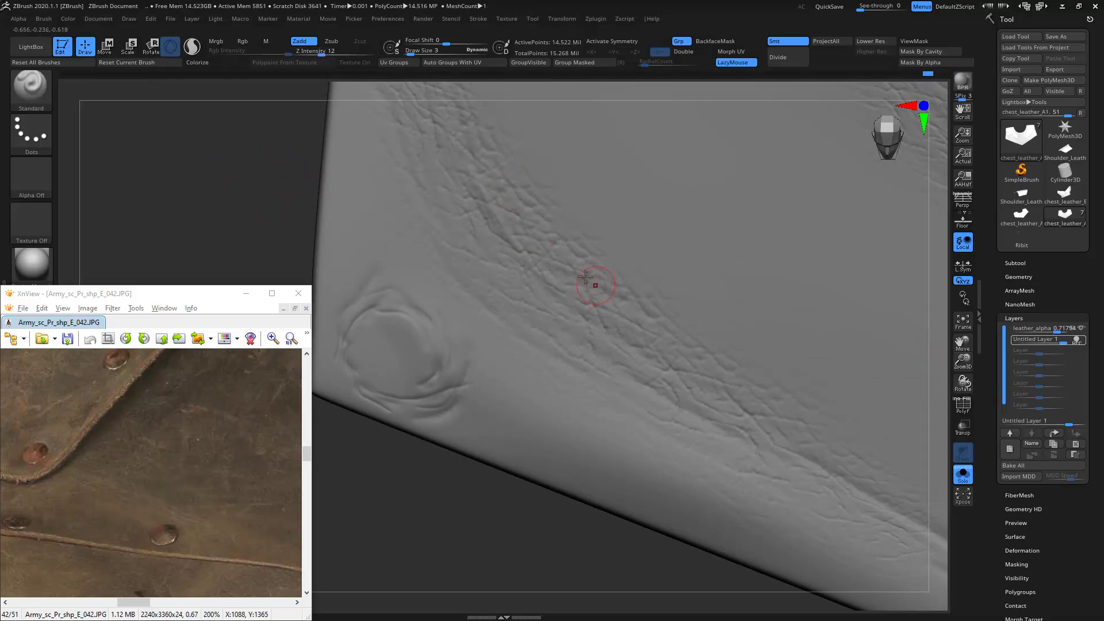
pyautogui.press('[')
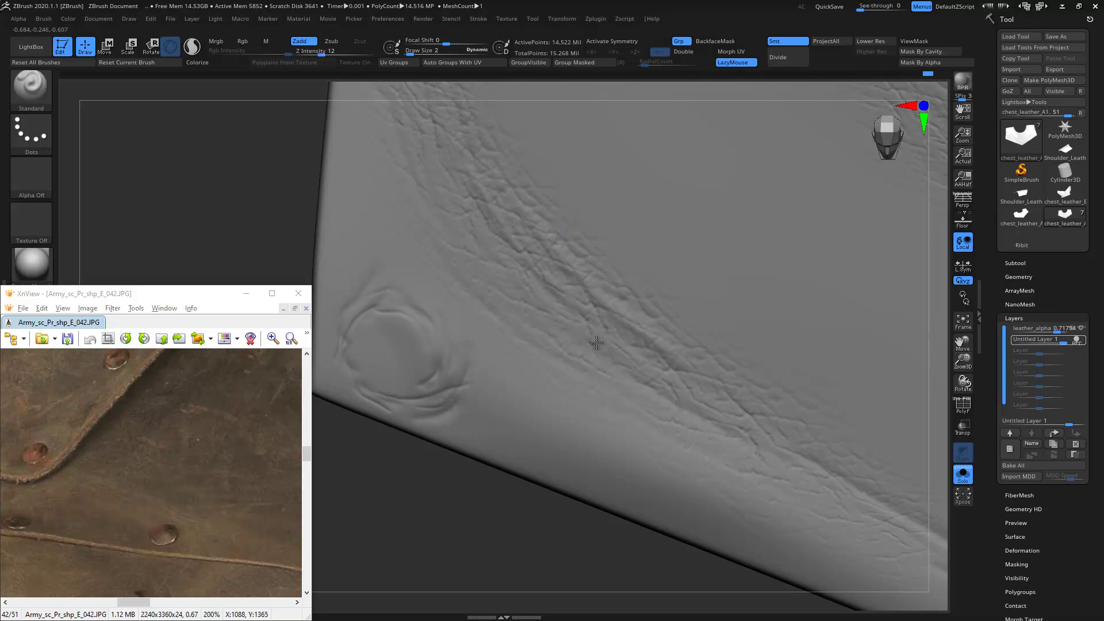
# - Sculpt fine creases along the leather's lower edge, then turn off Solo
pyautogui.moveTo(767, 372)
pyautogui.keyDown('ctrl'); pyautogui.mouseDown(button='right')
pyautogui.moveTo(452, 234)
pyautogui.moveTo(716, 309)
pyautogui.mouseUp(button='right'); pyautogui.keyUp('ctrl')
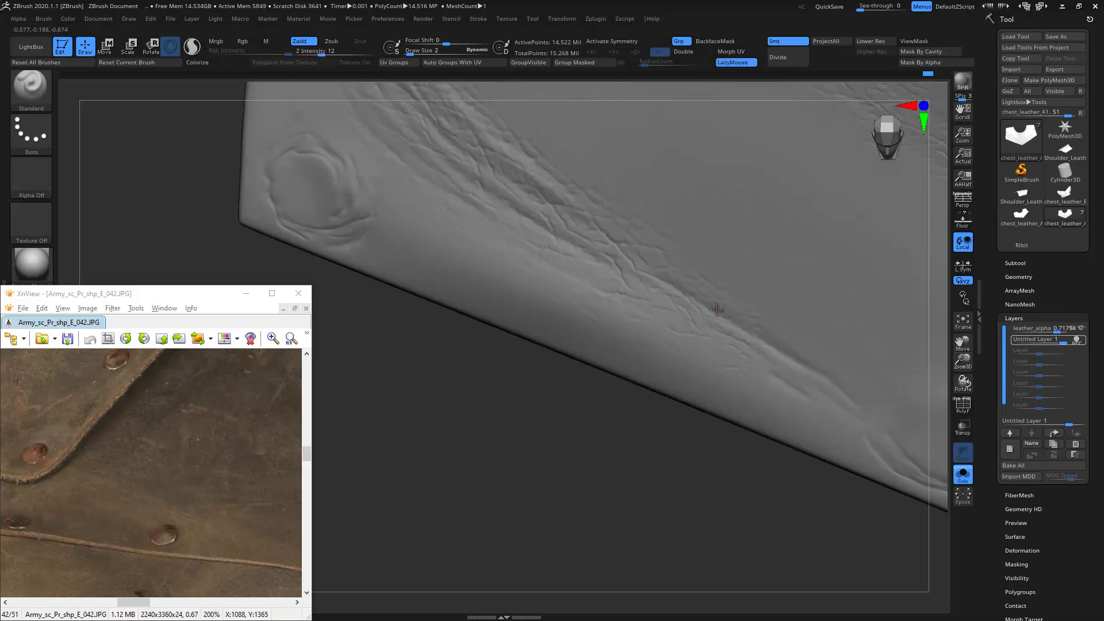
pyautogui.keyDown('alt'); pyautogui.moveTo(461, 173); pyautogui.dragTo(499, 247, button='right'); pyautogui.keyUp('alt')
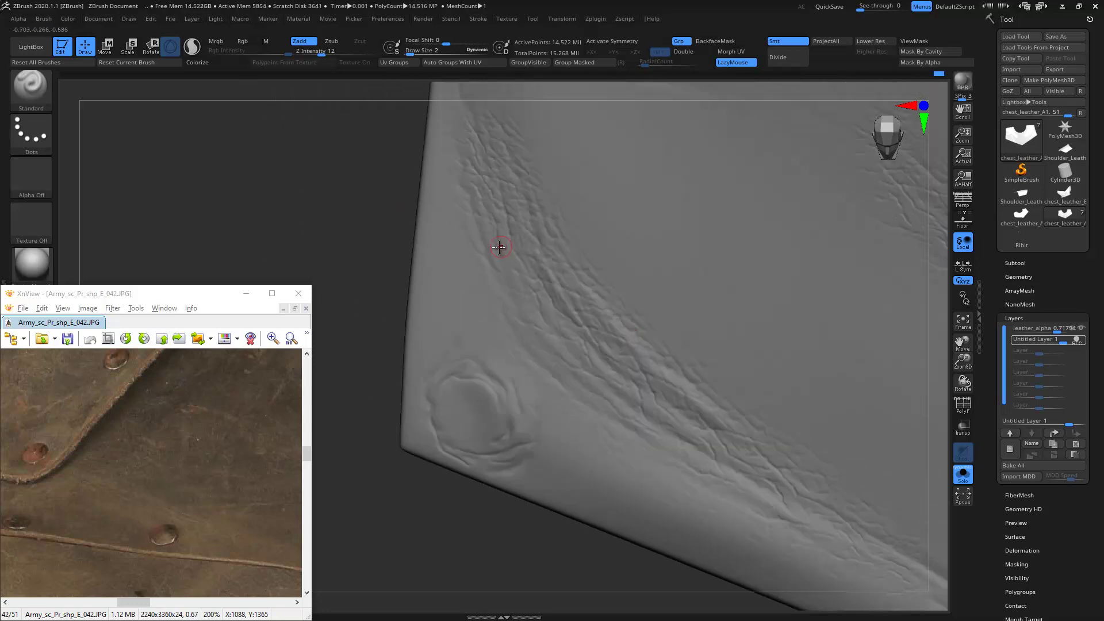
pyautogui.moveTo(606, 324); pyautogui.dragTo(610, 309)
pyautogui.keyDown('alt'); pyautogui.moveTo(365, 271); pyautogui.dragTo(382, 170, button='right'); pyautogui.keyUp('alt')
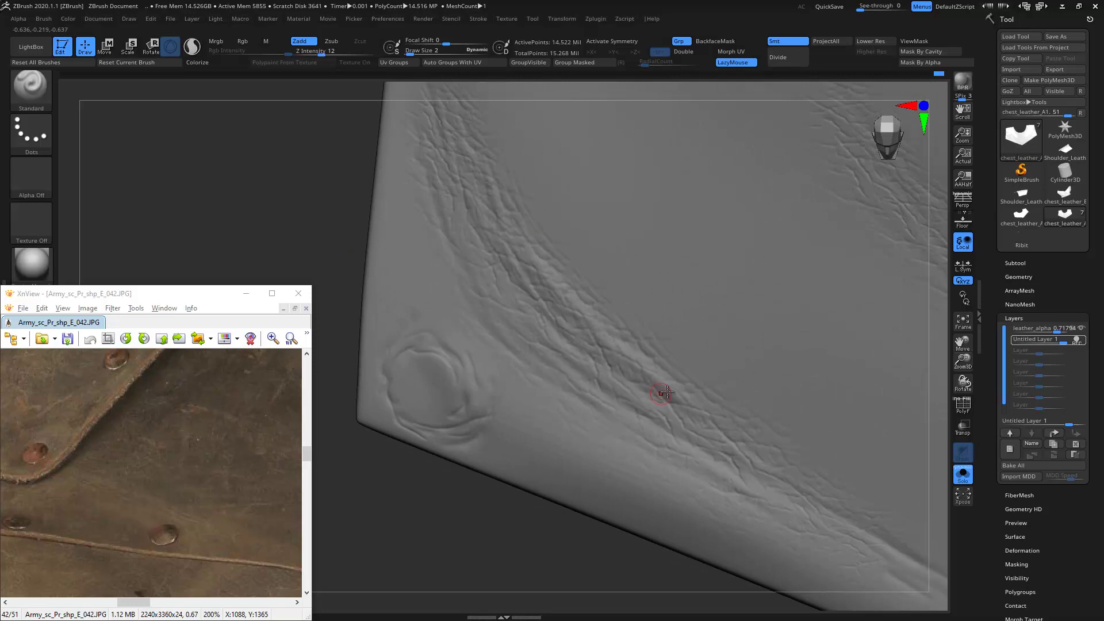
pyautogui.keyDown('ctrl'); pyautogui.moveTo(666, 392); pyautogui.dragTo(609, 282, button='right'); pyautogui.keyUp('ctrl')
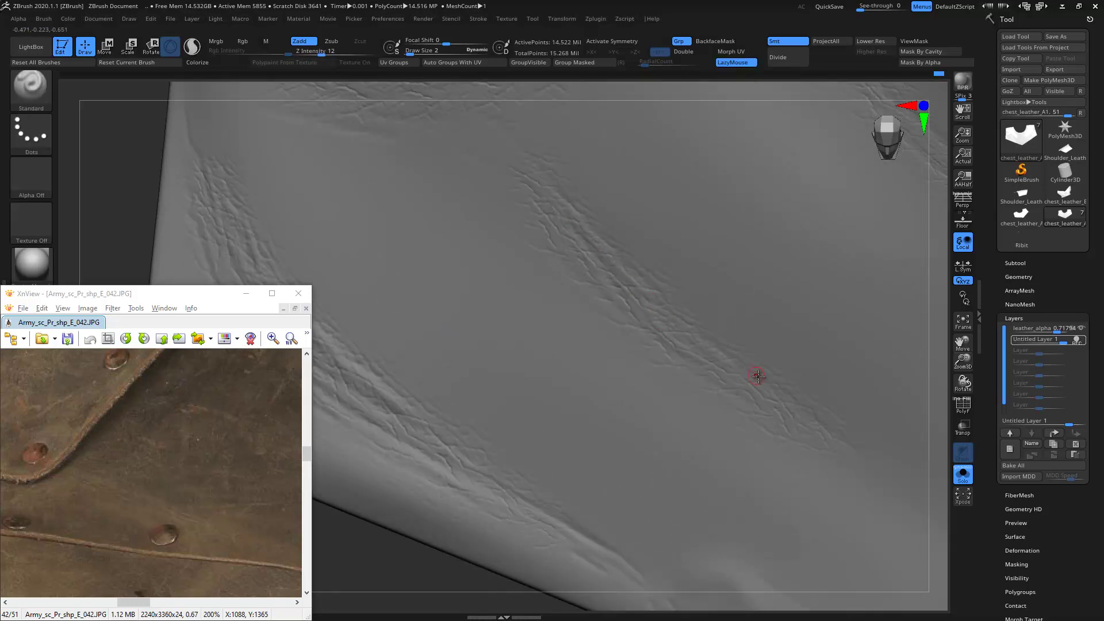
pyautogui.moveTo(708, 291)
pyautogui.mouseDown(button='right')
pyautogui.moveTo(247, 156)
pyautogui.moveTo(152, 103)
pyautogui.moveTo(752, 365)
pyautogui.moveTo(550, 343)
pyautogui.moveTo(485, 152)
pyautogui.mouseUp(button='right')
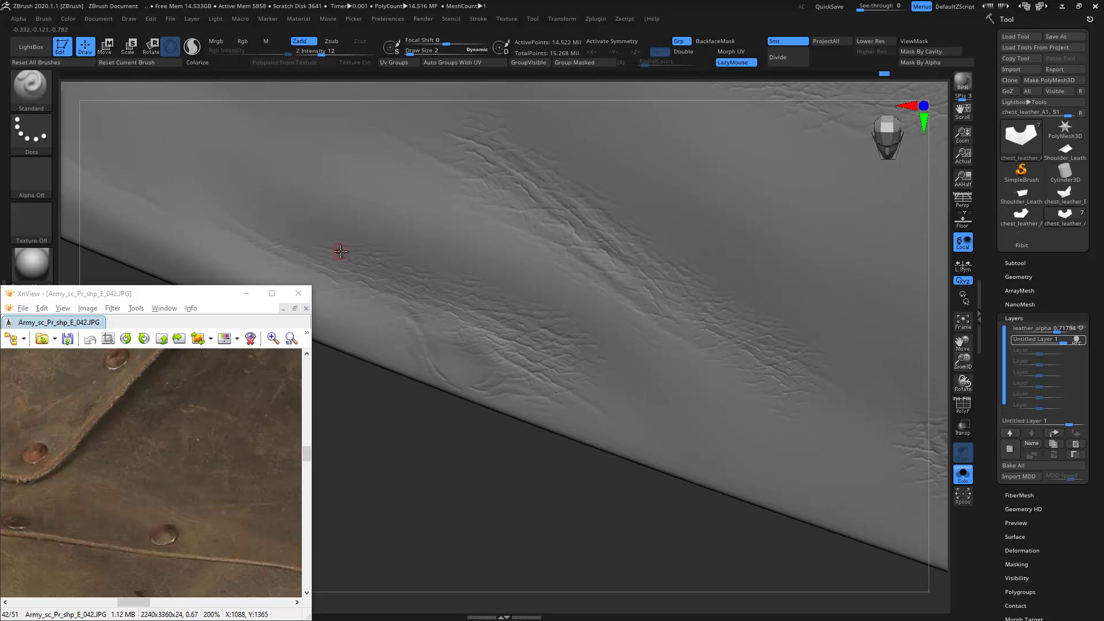
pyautogui.moveTo(562, 381); pyautogui.dragTo(469, 333)
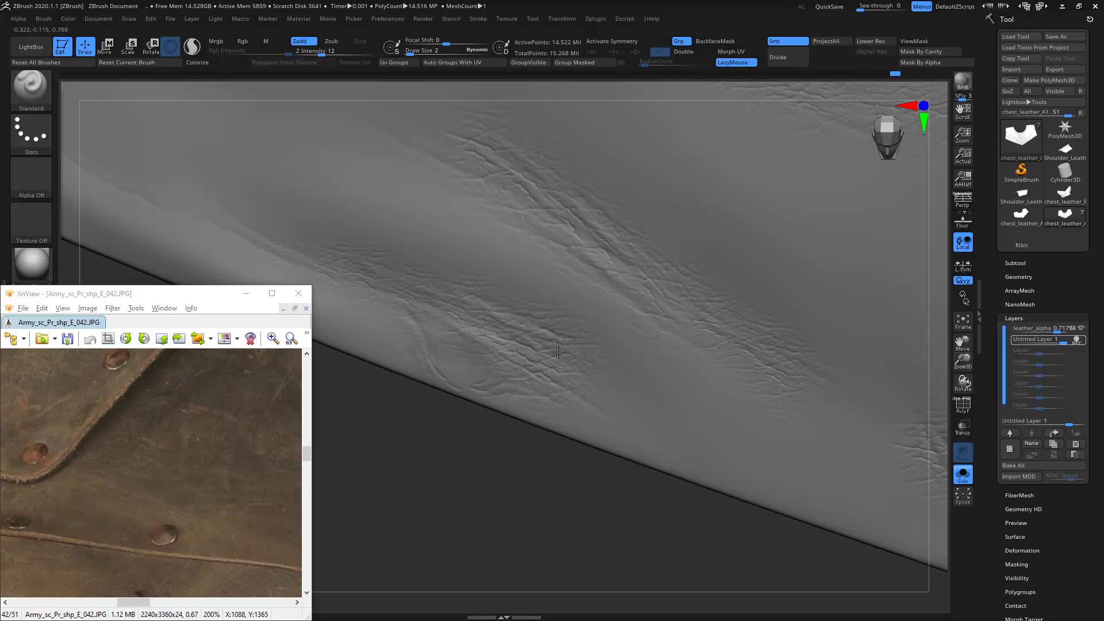
pyautogui.click(965, 476)
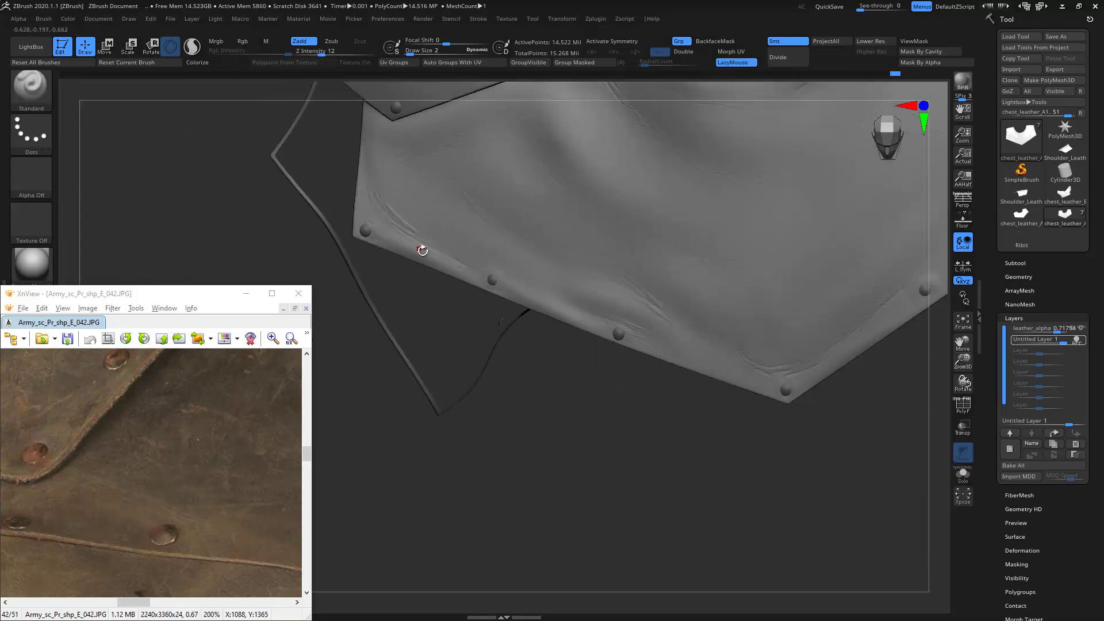
# - Zoom in on the corner rivet with the brush shrunk to size 1
pyautogui.moveTo(558, 484)
pyautogui.mouseDown()
pyautogui.moveTo(427, 323)
pyautogui.moveTo(369, 321)
pyautogui.mouseUp()
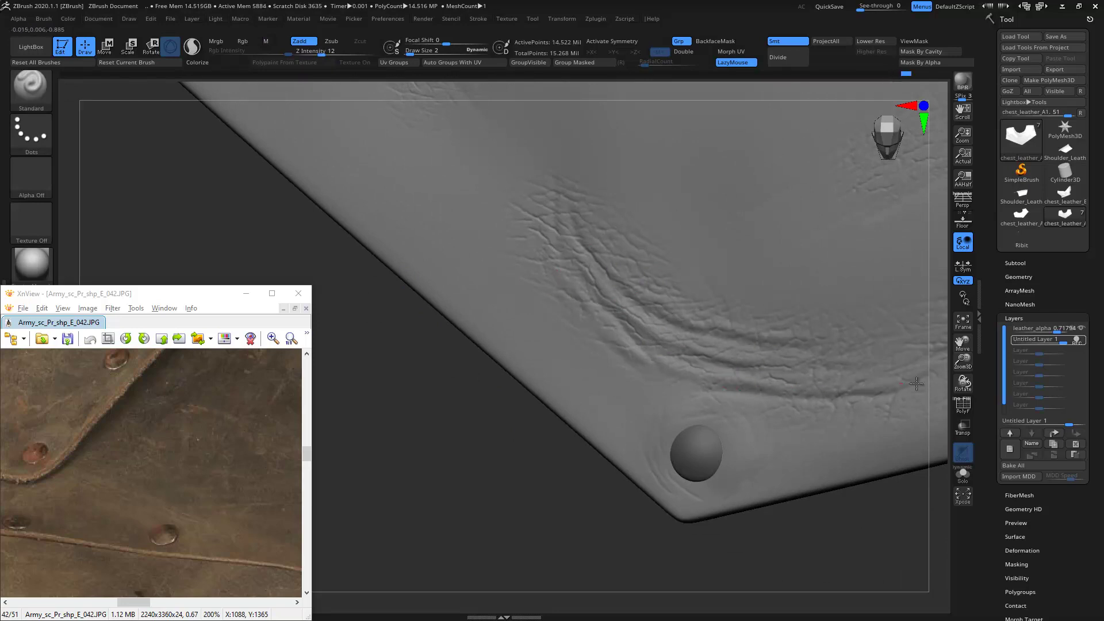
pyautogui.keyDown('alt'); pyautogui.moveTo(496, 471); pyautogui.dragTo(581, 224); pyautogui.keyUp('alt')
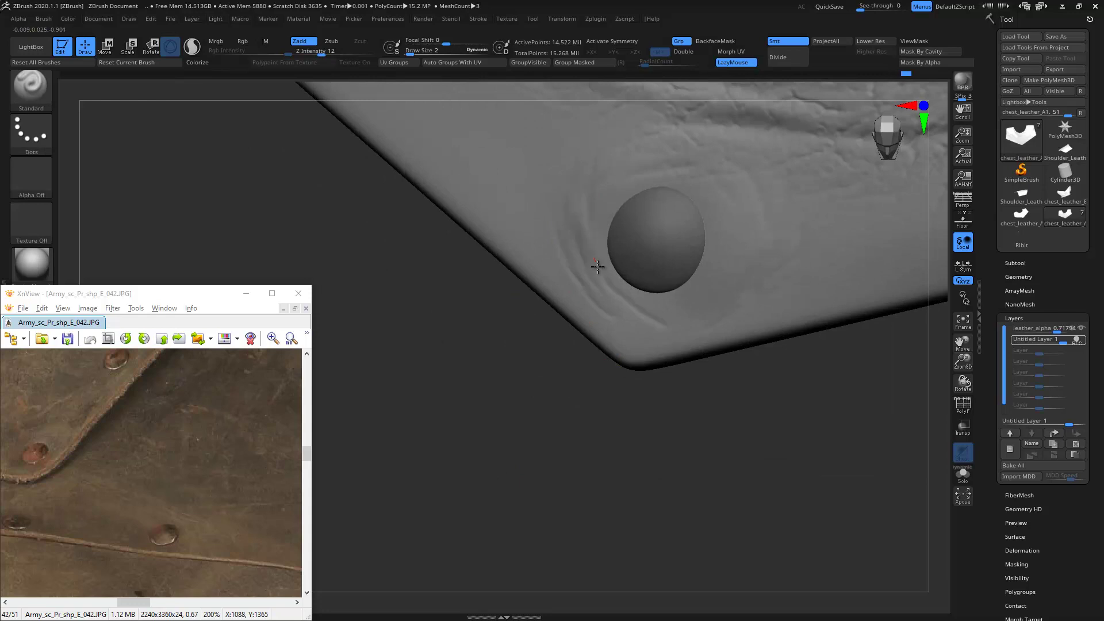
pyautogui.press('[')
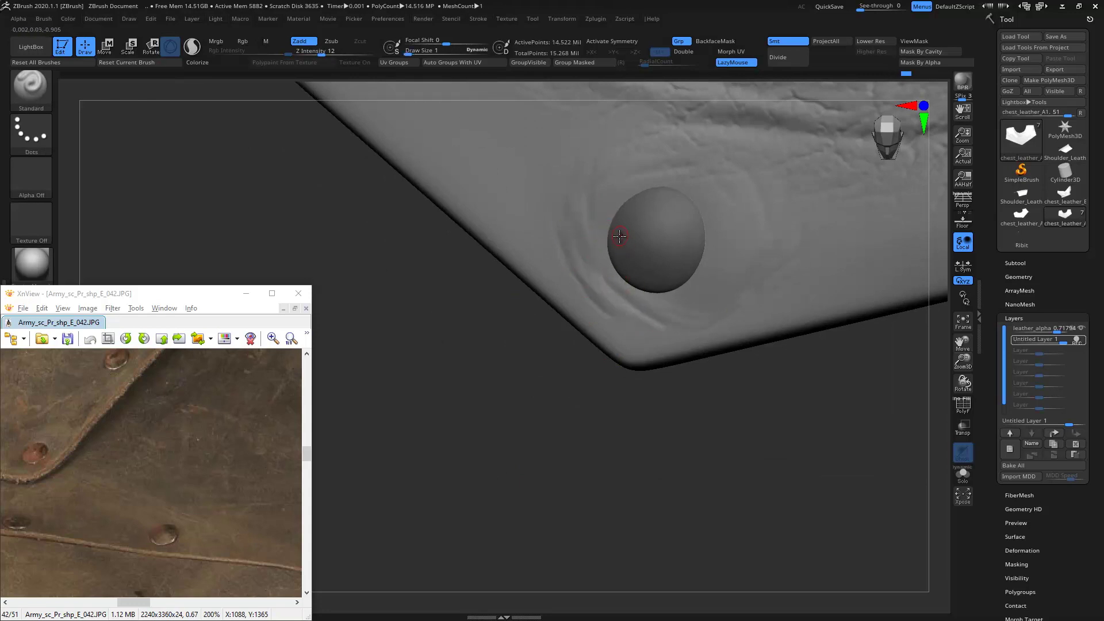
pyautogui.moveTo(605, 213)
pyautogui.keyDown('ctrl'); pyautogui.mouseDown(button='right')
pyautogui.moveTo(679, 264)
pyautogui.moveTo(633, 214)
pyautogui.mouseUp(button='right'); pyautogui.keyUp('ctrl')
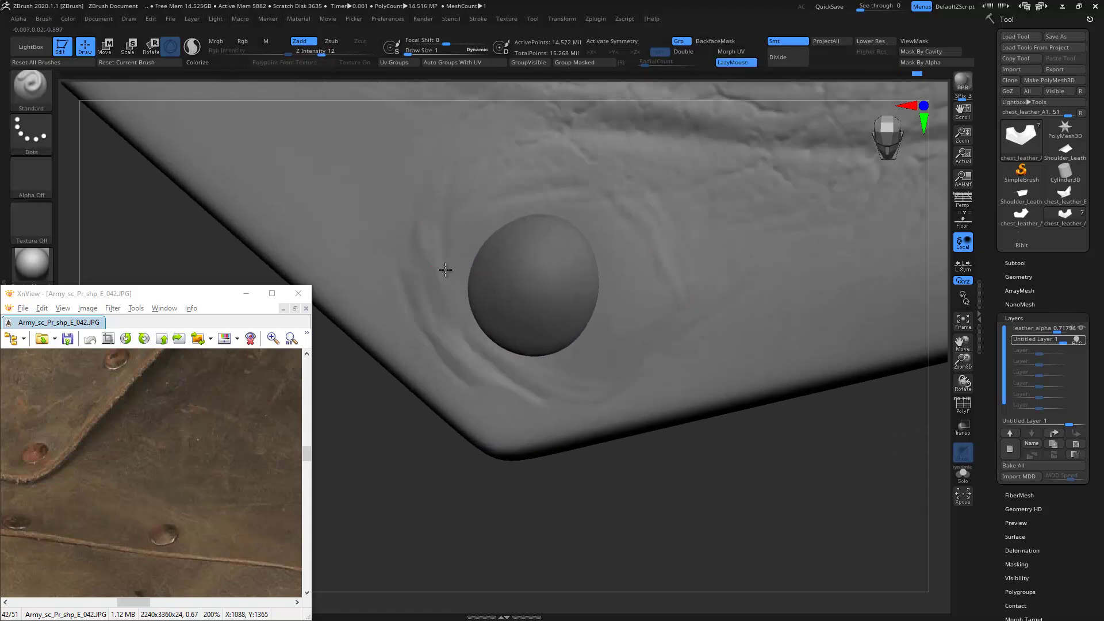
pyautogui.moveTo(609, 311)
pyautogui.keyDown('ctrl'); pyautogui.mouseDown(button='right')
pyautogui.moveTo(698, 412)
pyautogui.moveTo(780, 422)
pyautogui.moveTo(636, 442)
pyautogui.moveTo(717, 377)
pyautogui.moveTo(587, 377)
pyautogui.moveTo(375, 402)
pyautogui.moveTo(441, 347)
pyautogui.moveTo(439, 395)
pyautogui.moveTo(471, 387)
pyautogui.moveTo(397, 273)
pyautogui.moveTo(479, 180)
pyautogui.mouseUp(button='right'); pyautogui.keyUp('ctrl')
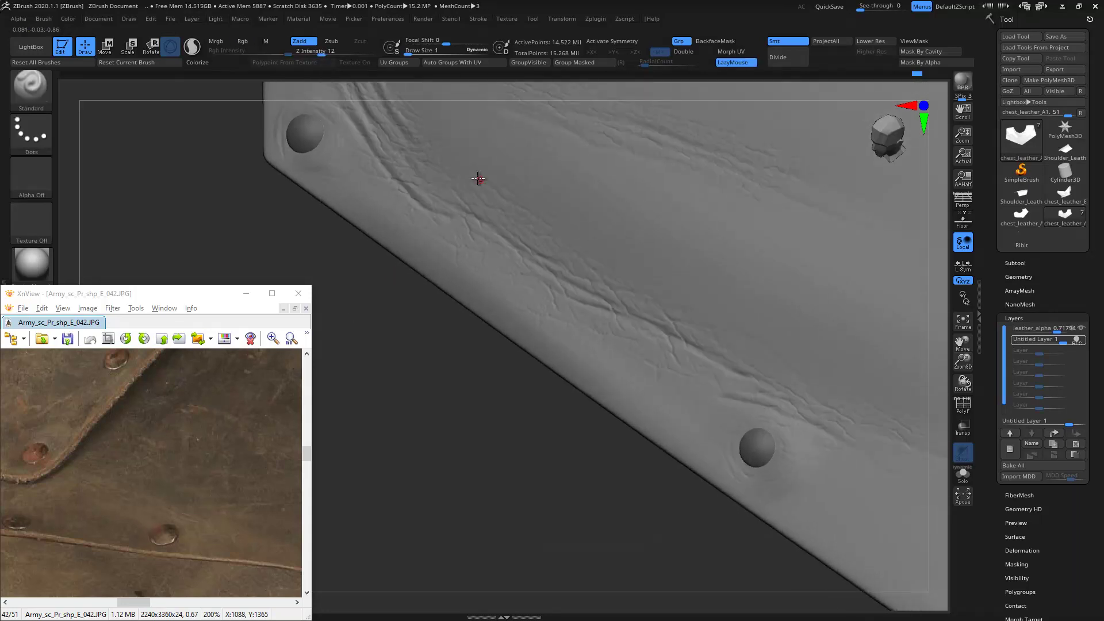
pyautogui.press(']')
pyautogui.press(']')
pyautogui.press(']')
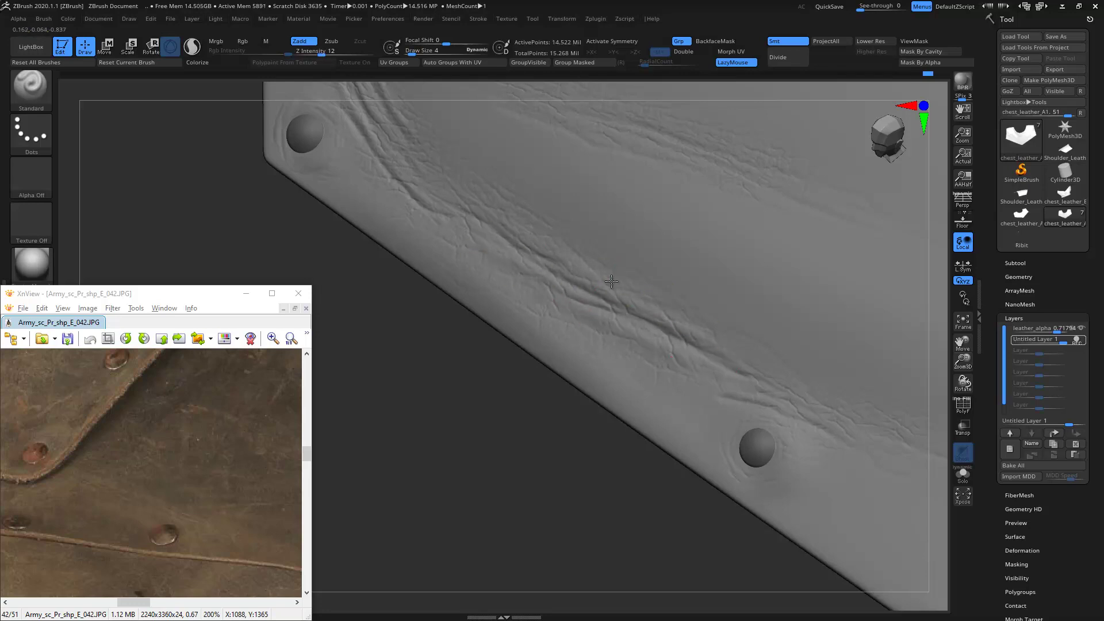
# - Move along the panel edge to the rivets and sculpt a small crease beside one
pyautogui.moveTo(532, 426); pyautogui.dragTo(640, 285)
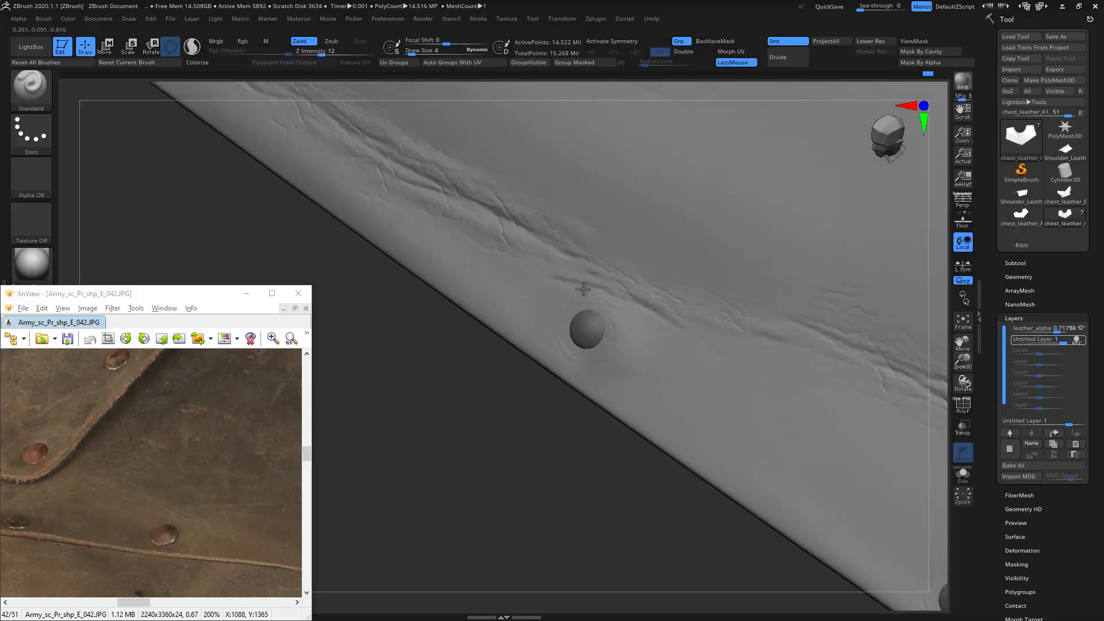
pyautogui.keyDown('alt'); pyautogui.moveTo(585, 325); pyautogui.dragTo(506, 307, button='right'); pyautogui.keyUp('alt')
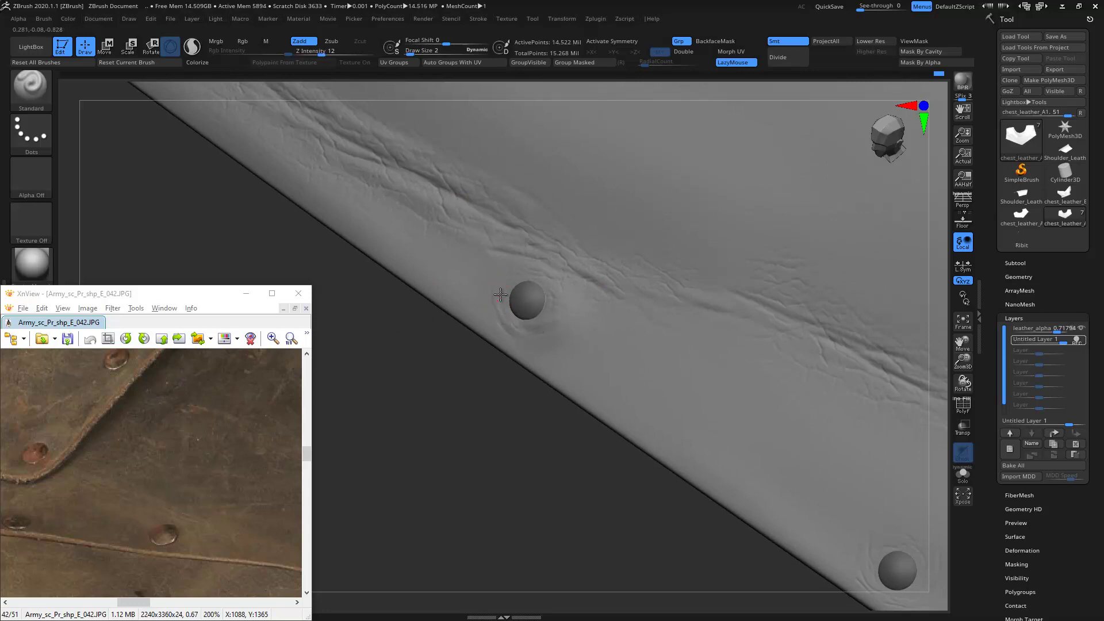
pyautogui.keyDown('alt'); pyautogui.moveTo(624, 371); pyautogui.dragTo(444, 297, button='right'); pyautogui.keyUp('alt')
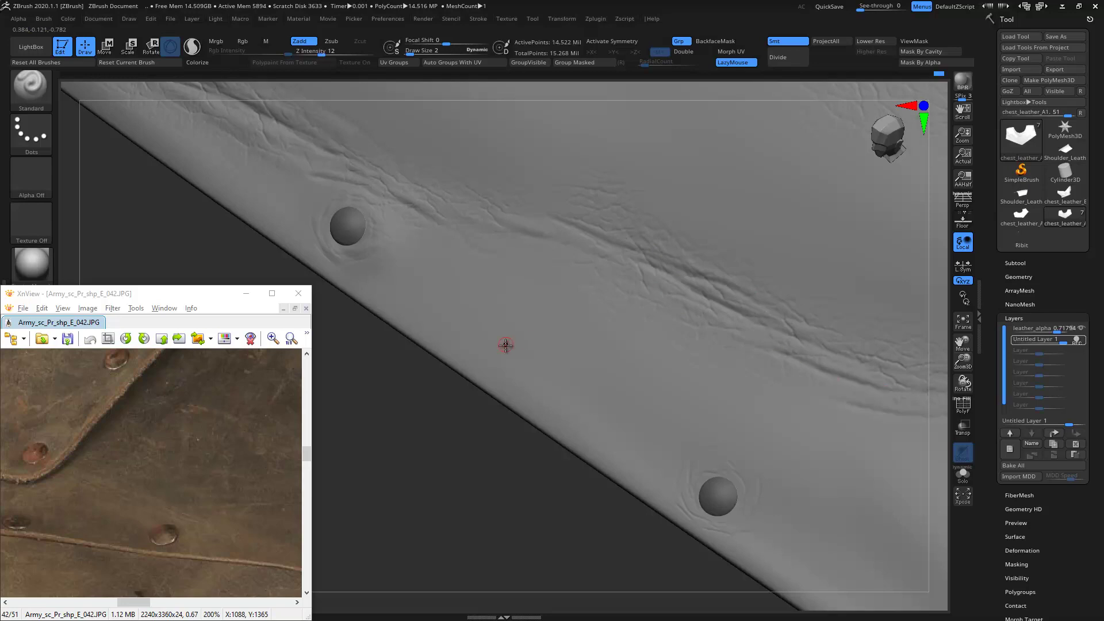
pyautogui.keyDown('alt'); pyautogui.moveTo(528, 436); pyautogui.dragTo(436, 338, button='right'); pyautogui.keyUp('alt')
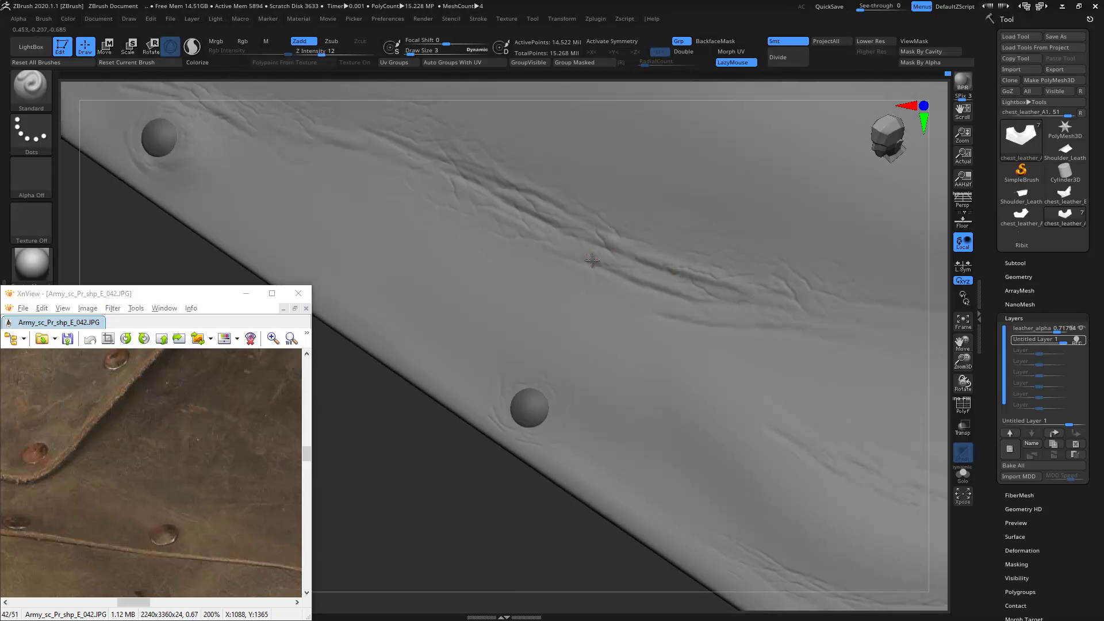
pyautogui.moveTo(591, 308)
pyautogui.keyDown('ctrl'); pyautogui.mouseDown(button='right')
pyautogui.moveTo(402, 345)
pyautogui.moveTo(473, 408)
pyautogui.moveTo(539, 249)
pyautogui.mouseUp(button='right'); pyautogui.keyUp('ctrl')
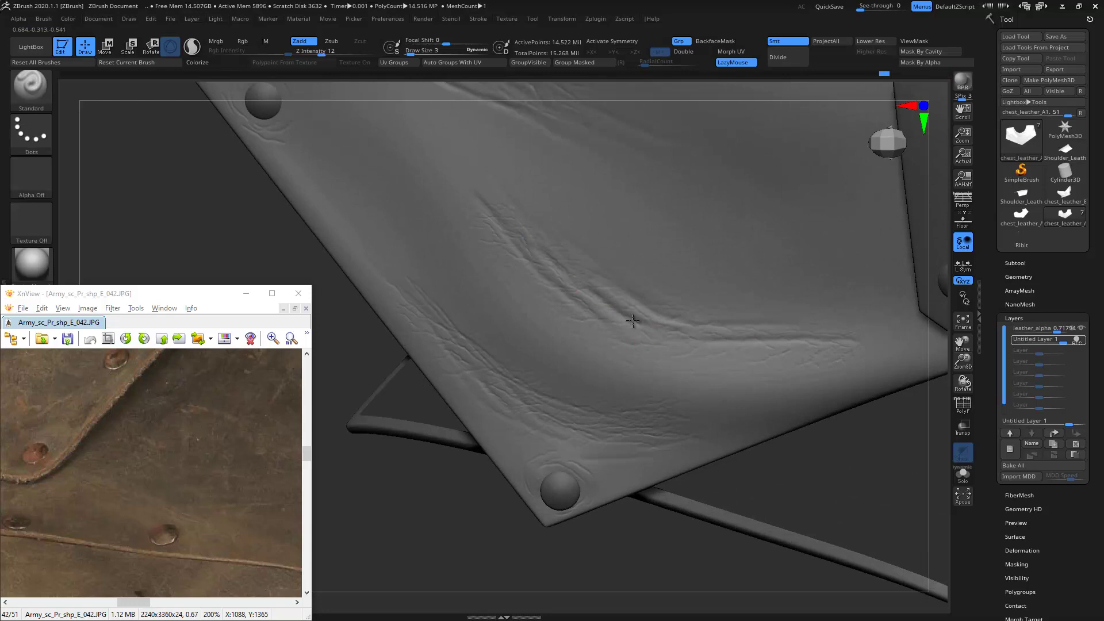
pyautogui.moveTo(686, 354)
pyautogui.mouseDown(button='right')
pyautogui.moveTo(352, 315)
pyautogui.moveTo(455, 271)
pyautogui.mouseUp(button='right')
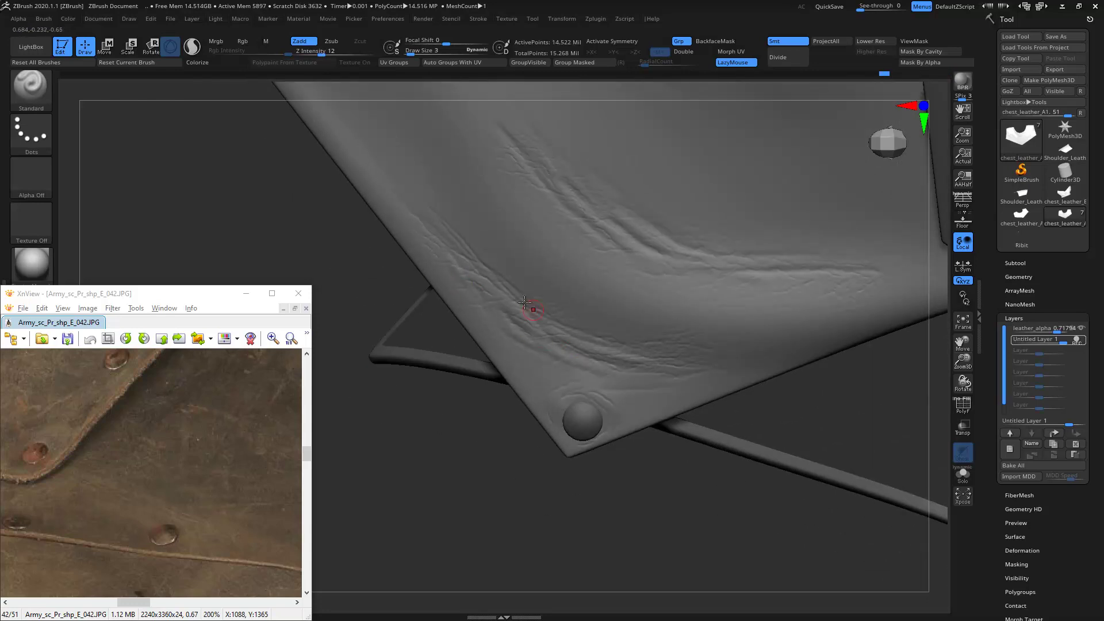
pyautogui.moveTo(424, 400)
pyautogui.mouseDown(button='right')
pyautogui.moveTo(424, 446)
pyautogui.moveTo(560, 397)
pyautogui.moveTo(448, 320)
pyautogui.moveTo(535, 295)
pyautogui.mouseUp(button='right')
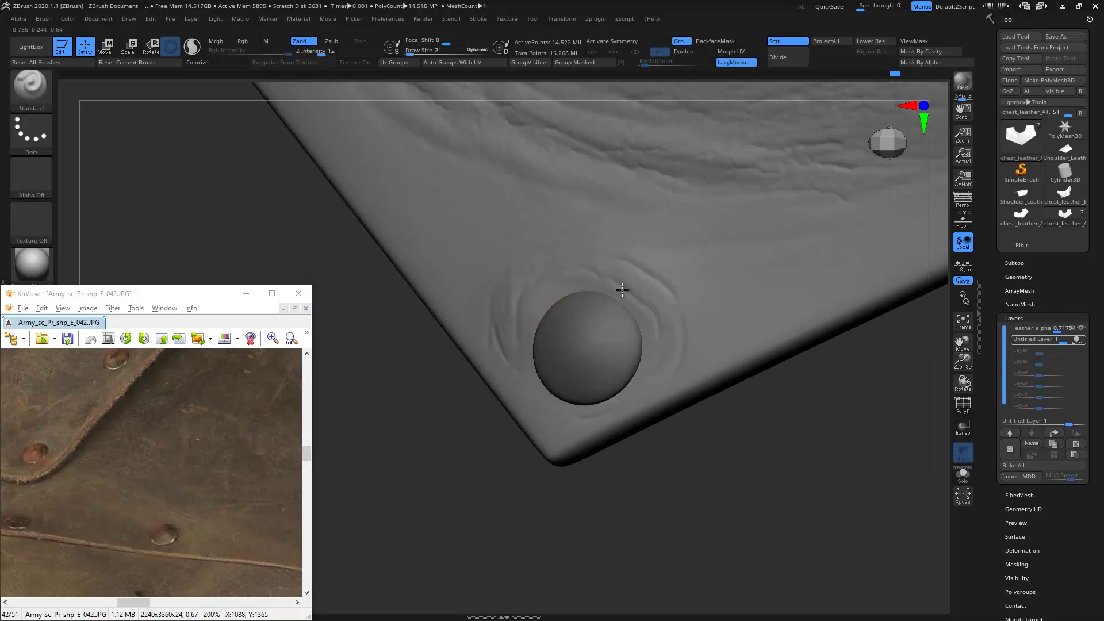
pyautogui.moveTo(623, 294); pyautogui.dragTo(661, 348)
# - Frame the whole chest piece and work toward the plate corner's crease area
pyautogui.moveTo(550, 357)
pyautogui.mouseDown(button='right')
pyautogui.moveTo(384, 249)
pyautogui.moveTo(537, 388)
pyautogui.moveTo(774, 387)
pyautogui.moveTo(788, 490)
pyautogui.mouseUp(button='right')
pyautogui.moveTo(562, 313); pyautogui.dragTo(710, 378, button='right')
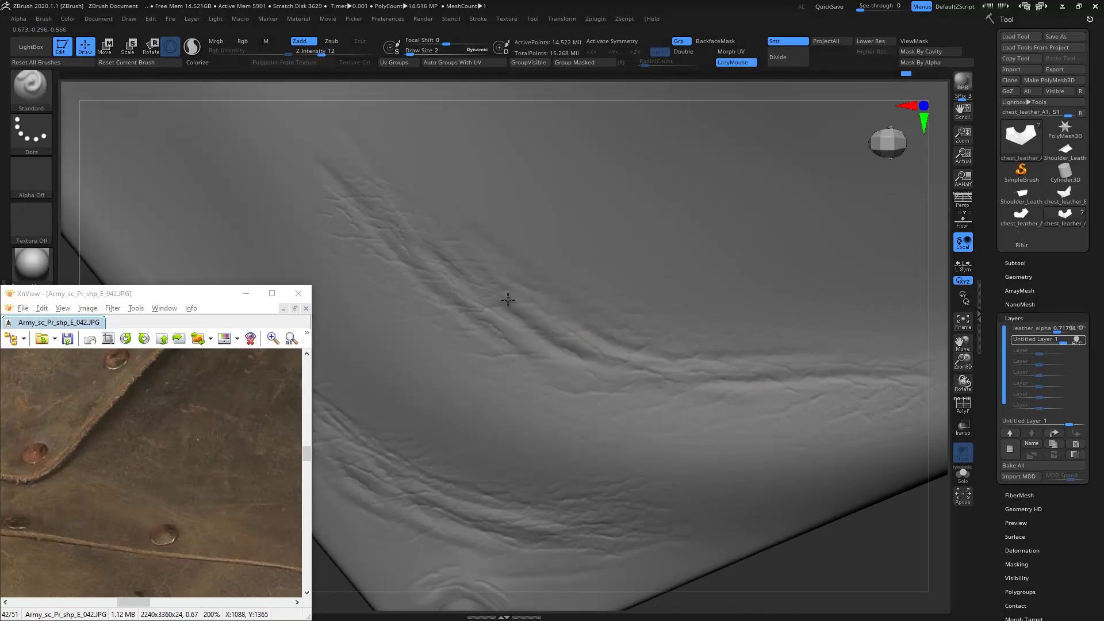
pyautogui.moveTo(660, 345)
pyautogui.mouseDown(button='right')
pyautogui.moveTo(389, 308)
pyautogui.moveTo(407, 320)
pyautogui.moveTo(412, 363)
pyautogui.moveTo(724, 217)
pyautogui.moveTo(752, 193)
pyautogui.moveTo(535, 261)
pyautogui.mouseUp(button='right')
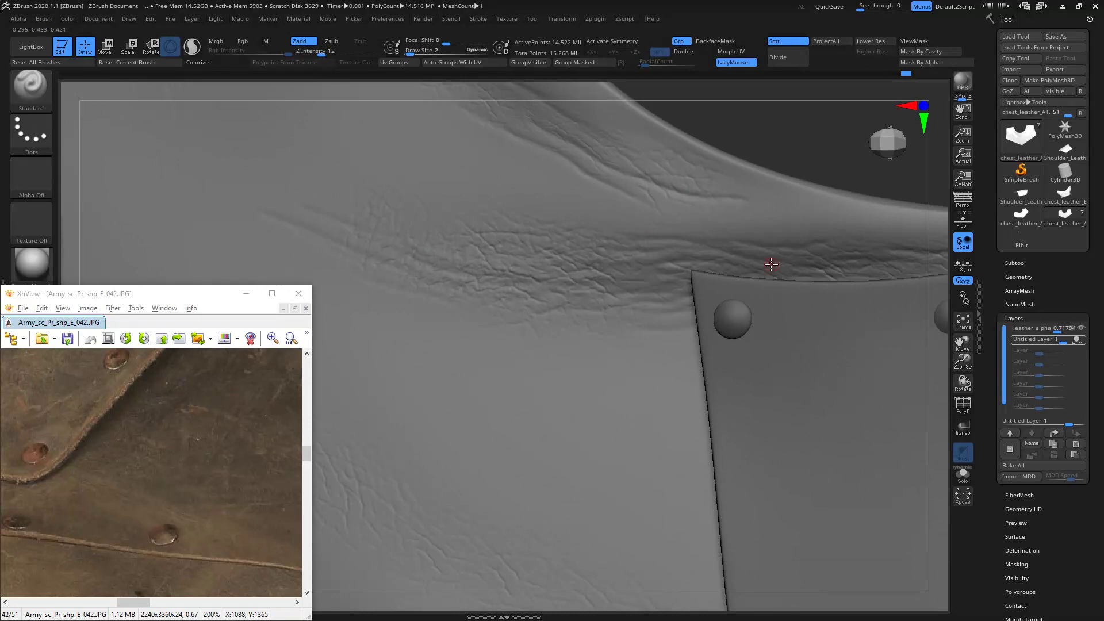
pyautogui.press('f')
pyautogui.moveTo(374, 217)
pyautogui.mouseDown()
pyautogui.moveTo(367, 247)
pyautogui.moveTo(508, 301)
pyautogui.moveTo(327, 211)
pyautogui.moveTo(748, 327)
pyautogui.mouseUp()
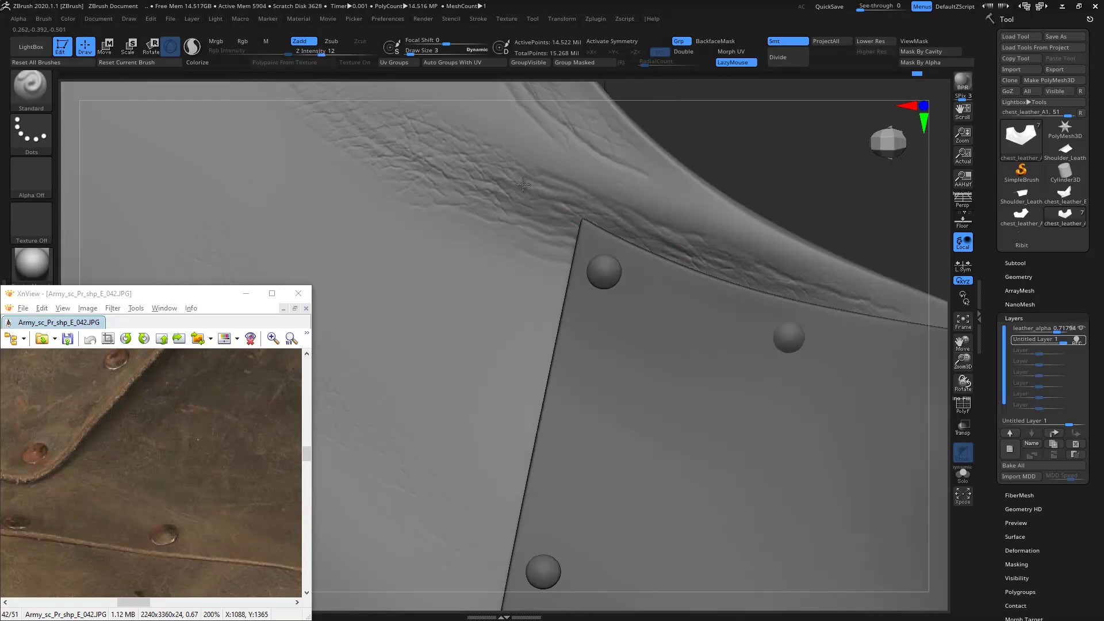
pyautogui.keyDown('alt'); pyautogui.moveTo(511, 224); pyautogui.dragTo(622, 308, button='right'); pyautogui.keyUp('alt')
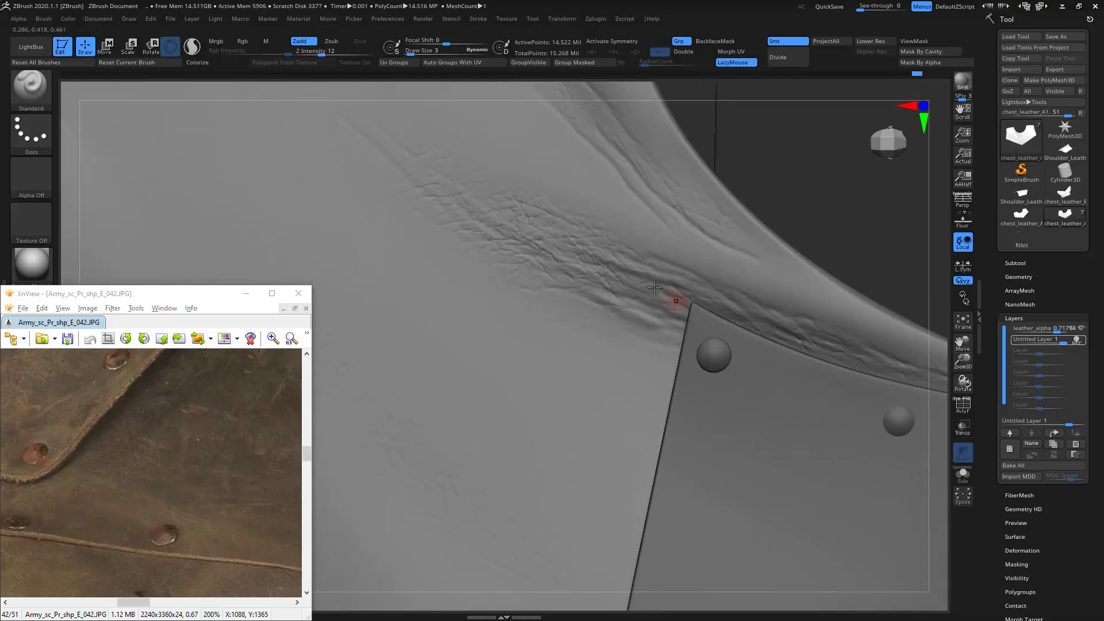
pyautogui.keyDown('alt'); pyautogui.moveTo(718, 249); pyautogui.dragTo(790, 392, button='right'); pyautogui.keyUp('alt')
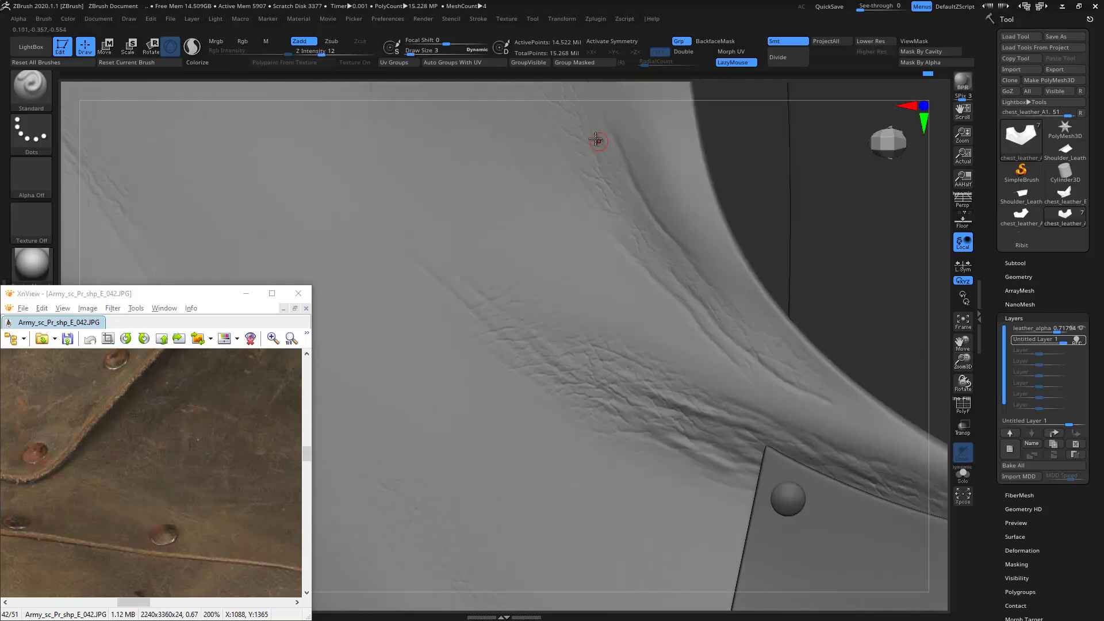
# - Sculpt creases along the leather edge with a smaller brush, then frame the neck opening
pyautogui.press('[')
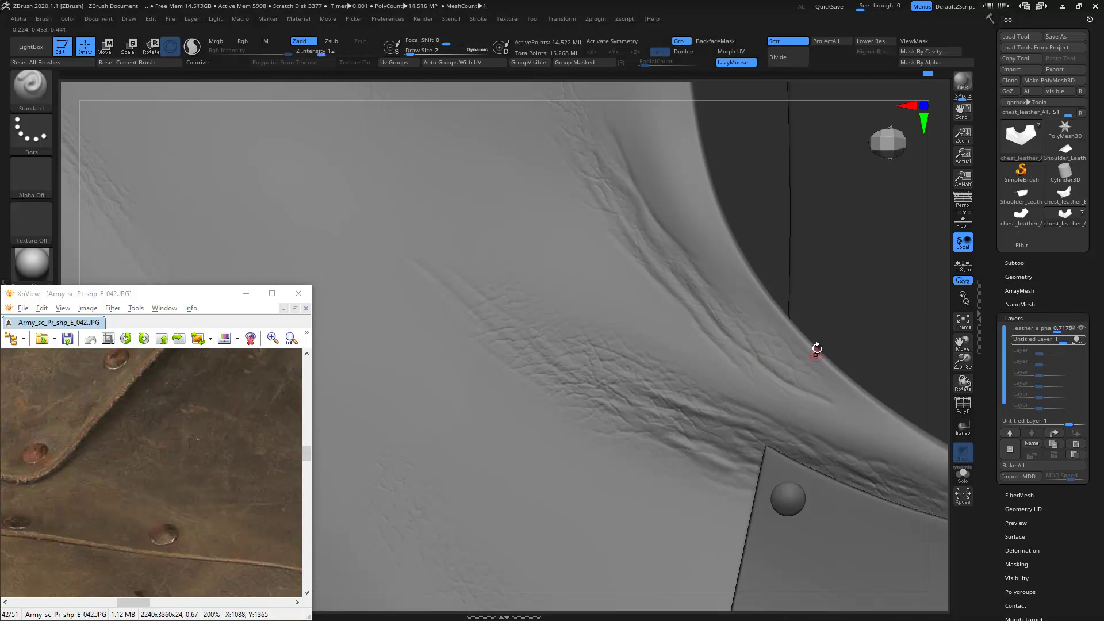
pyautogui.moveTo(817, 349); pyautogui.dragTo(873, 290, button='right')
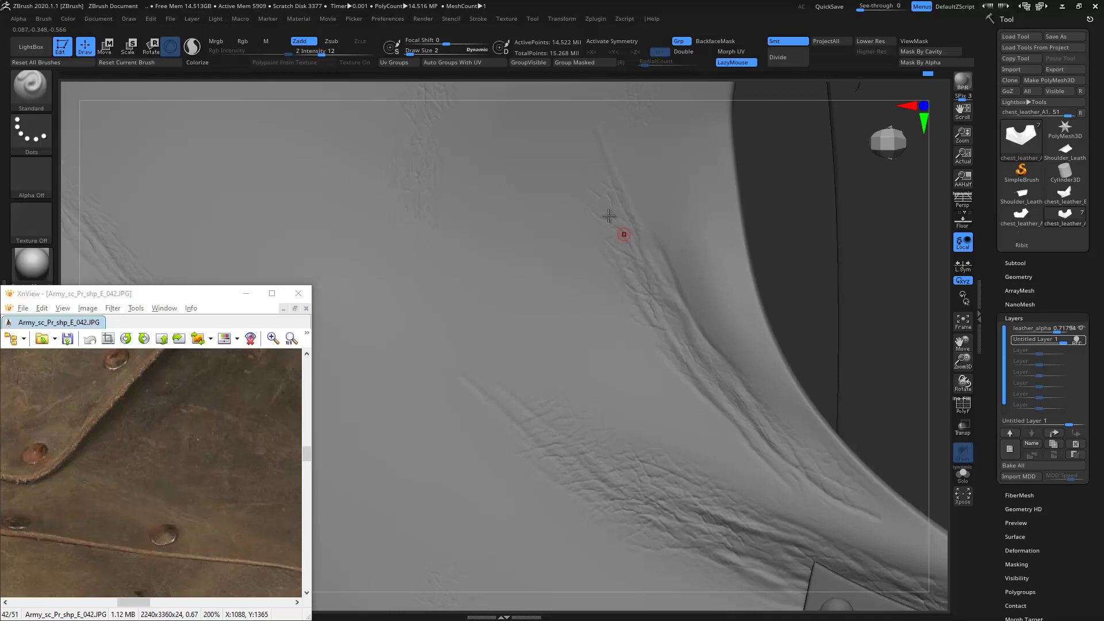
pyautogui.moveTo(624, 284)
pyautogui.mouseDown(button='right')
pyautogui.moveTo(844, 431)
pyautogui.moveTo(579, 291)
pyautogui.mouseUp(button='right')
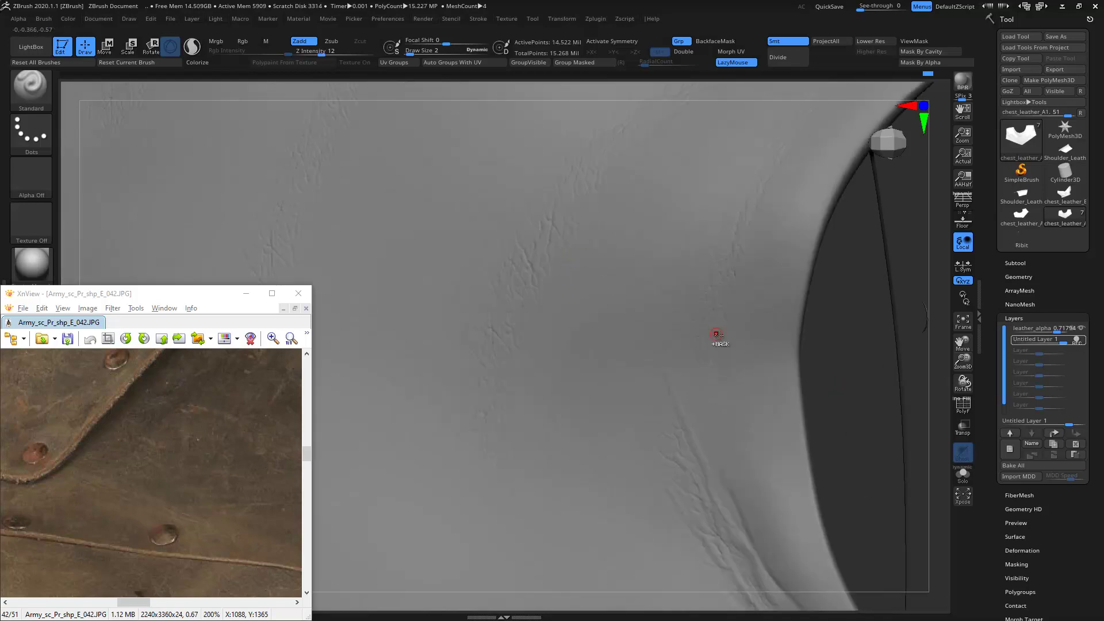
pyautogui.press('f')
pyautogui.moveTo(374, 183)
pyautogui.mouseDown(button='right')
pyautogui.moveTo(437, 188)
pyautogui.moveTo(382, 207)
pyautogui.moveTo(261, 133)
pyautogui.moveTo(419, 177)
pyautogui.moveTo(794, 209)
pyautogui.moveTo(673, 179)
pyautogui.mouseUp(button='right')
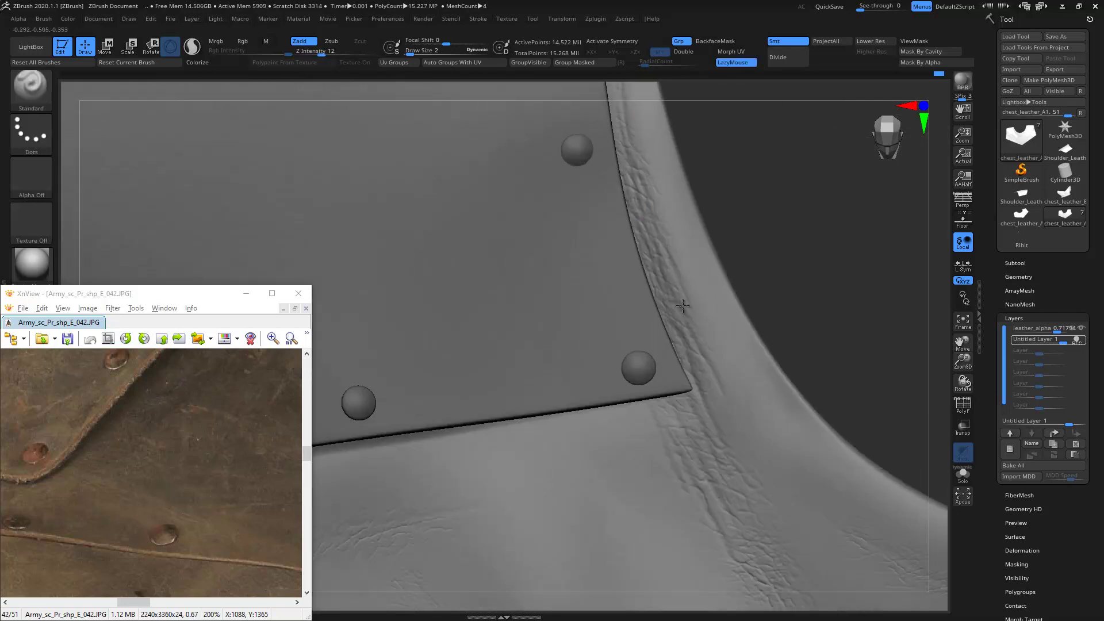
# - Move the view down the leather to the creased area and add a faint crease
pyautogui.keyDown('alt'); pyautogui.moveTo(674, 279); pyautogui.dragTo(687, 165, button='right'); pyautogui.keyUp('alt')
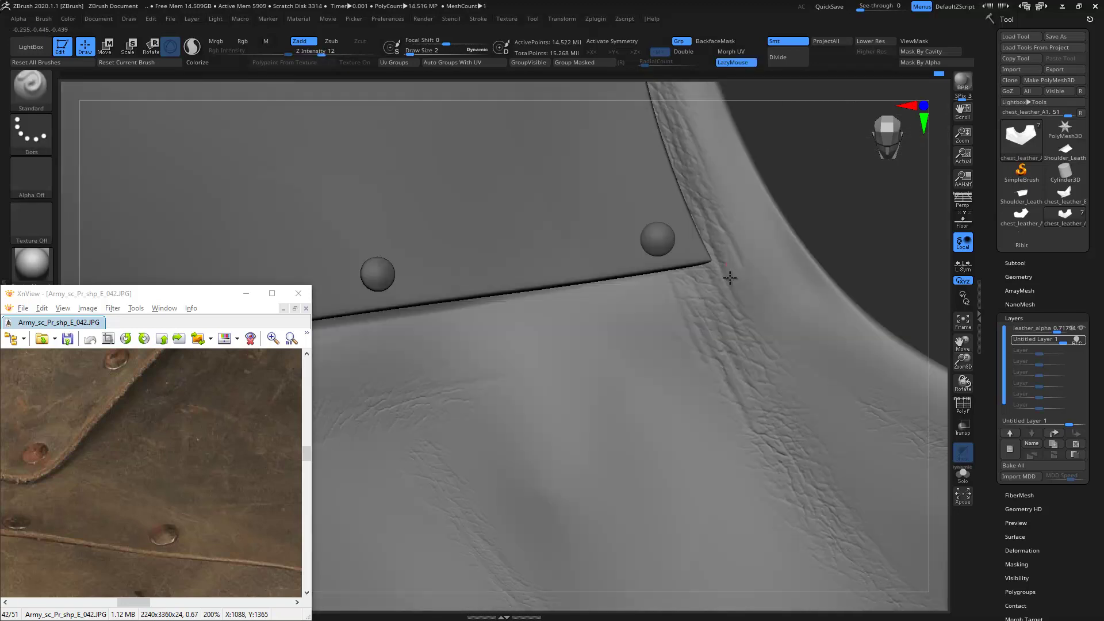
pyautogui.keyDown('alt'); pyautogui.moveTo(784, 412); pyautogui.dragTo(679, 255, button='right'); pyautogui.keyUp('alt')
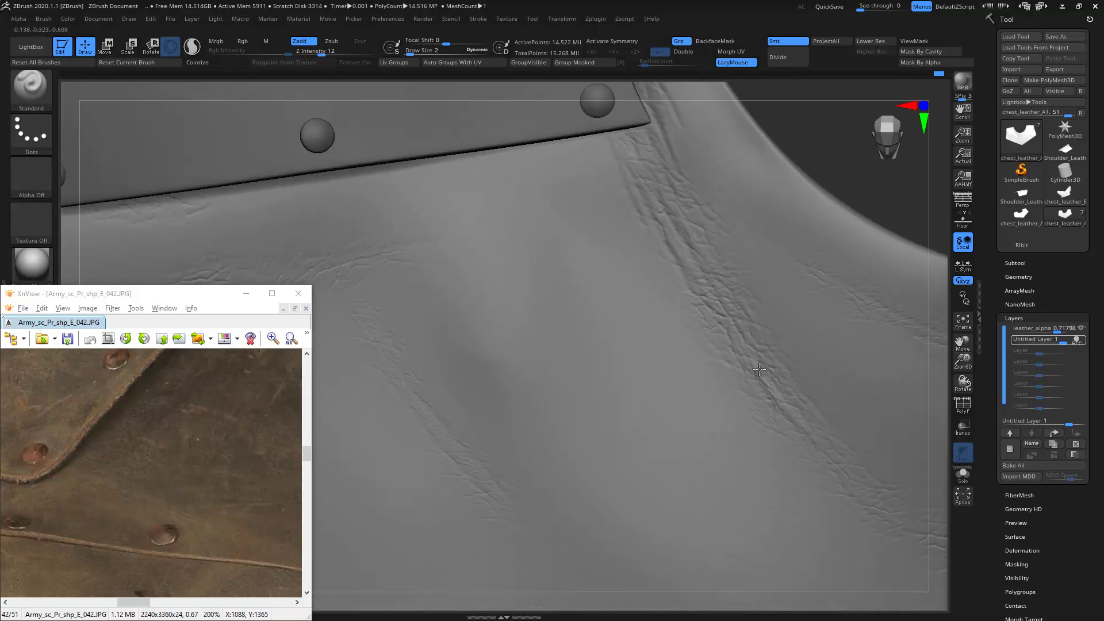
pyautogui.keyDown('alt'); pyautogui.moveTo(827, 232); pyautogui.dragTo(774, 170, button='right'); pyautogui.keyUp('alt')
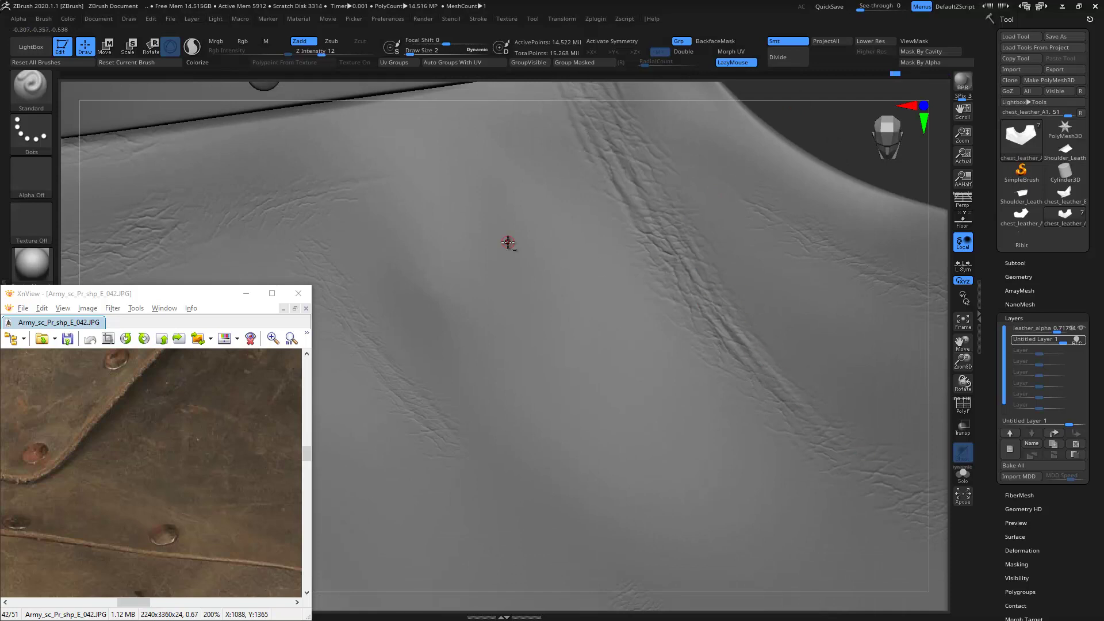
pyautogui.moveTo(509, 243); pyautogui.dragTo(583, 236, button='right')
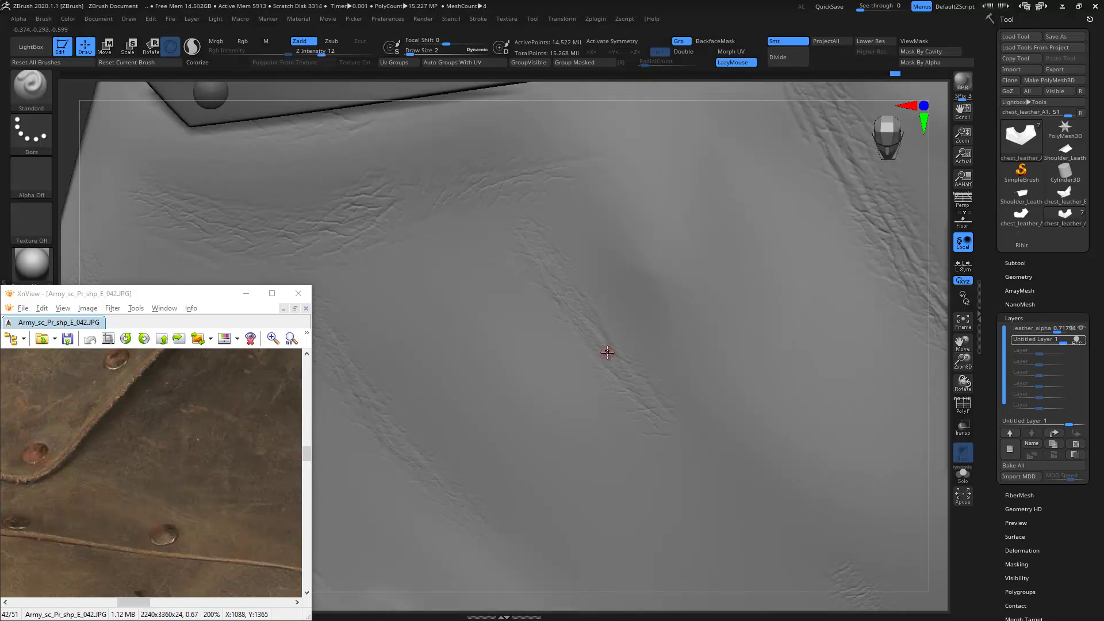
pyautogui.keyDown('alt'); pyautogui.moveTo(572, 229); pyautogui.dragTo(656, 242, button='right'); pyautogui.keyUp('alt')
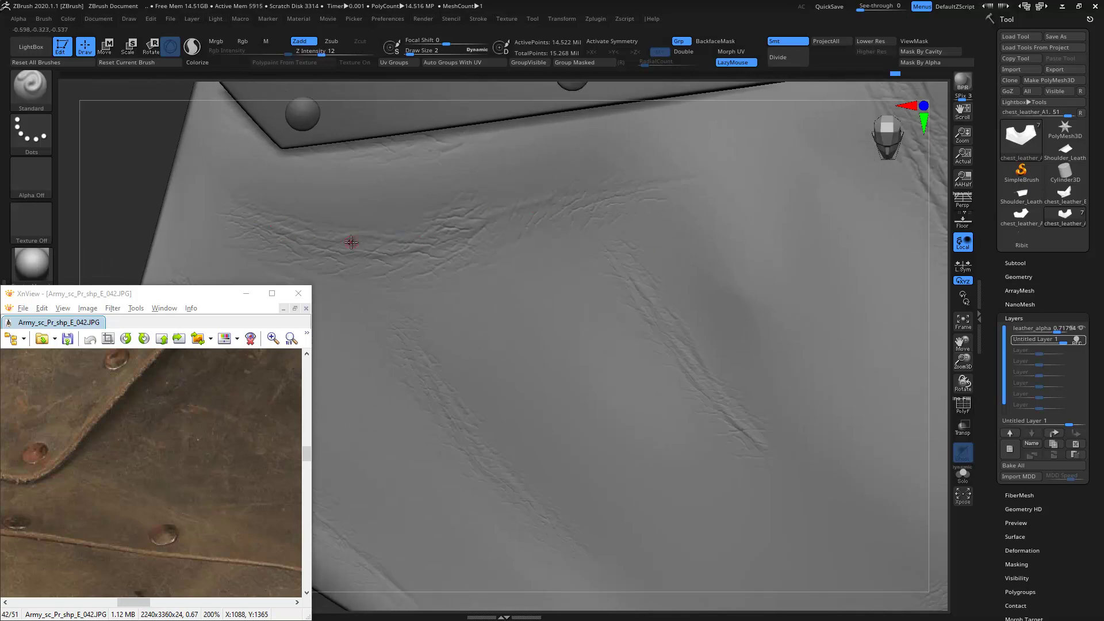
pyautogui.moveTo(346, 258); pyautogui.dragTo(458, 233)
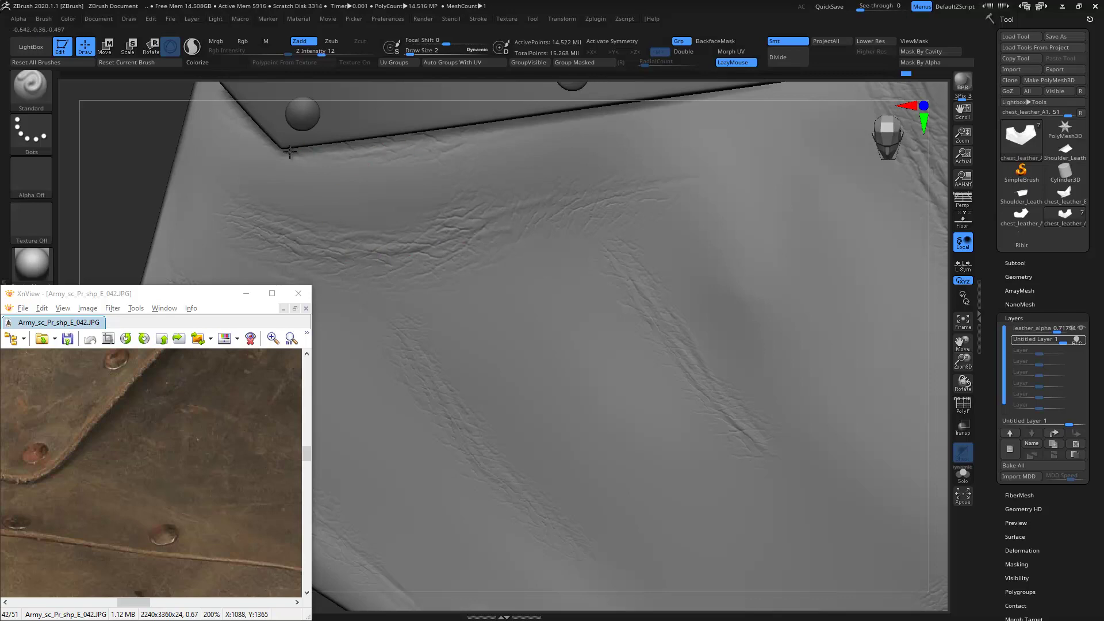
# - Orbit around the chest piece's riveted diagonal plate edge, then bring up the Windows Start menu
pyautogui.moveTo(424, 138)
pyautogui.keyDown('ctrl'); pyautogui.mouseDown(button='right')
pyautogui.moveTo(271, 163)
pyautogui.moveTo(281, 128)
pyautogui.mouseUp(button='right'); pyautogui.keyUp('ctrl')
pyautogui.moveTo(202, 213)
pyautogui.mouseDown(button='right')
pyautogui.moveTo(271, 213)
pyautogui.moveTo(585, 323)
pyautogui.moveTo(455, 153)
pyautogui.mouseUp(button='right')
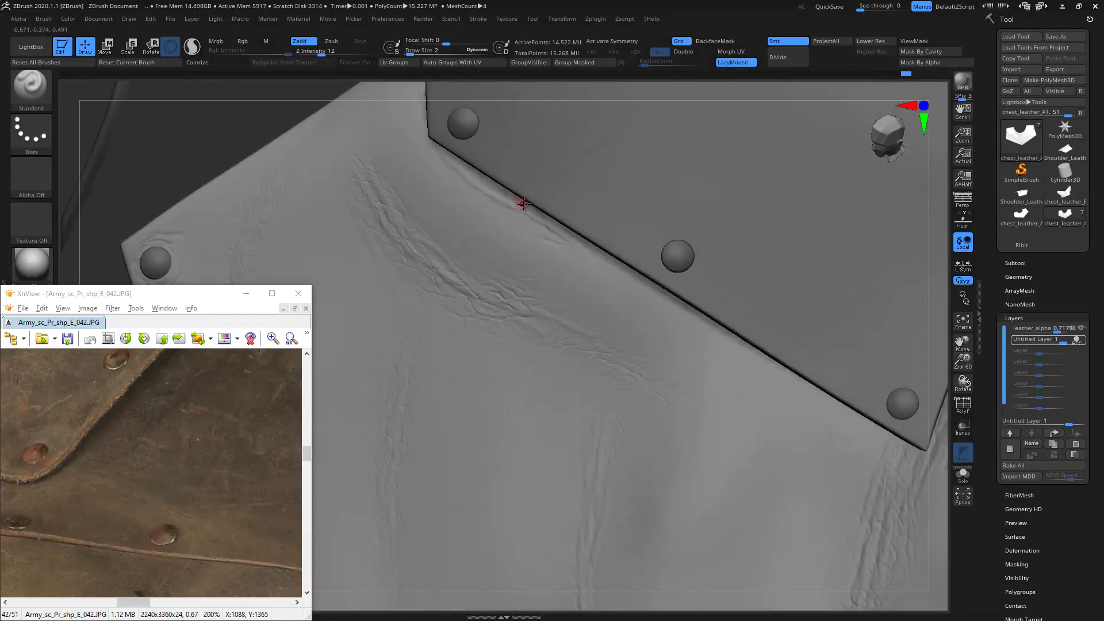
pyautogui.keyDown('ctrl'); pyautogui.moveTo(524, 203); pyautogui.dragTo(506, 172, button='right'); pyautogui.keyUp('ctrl')
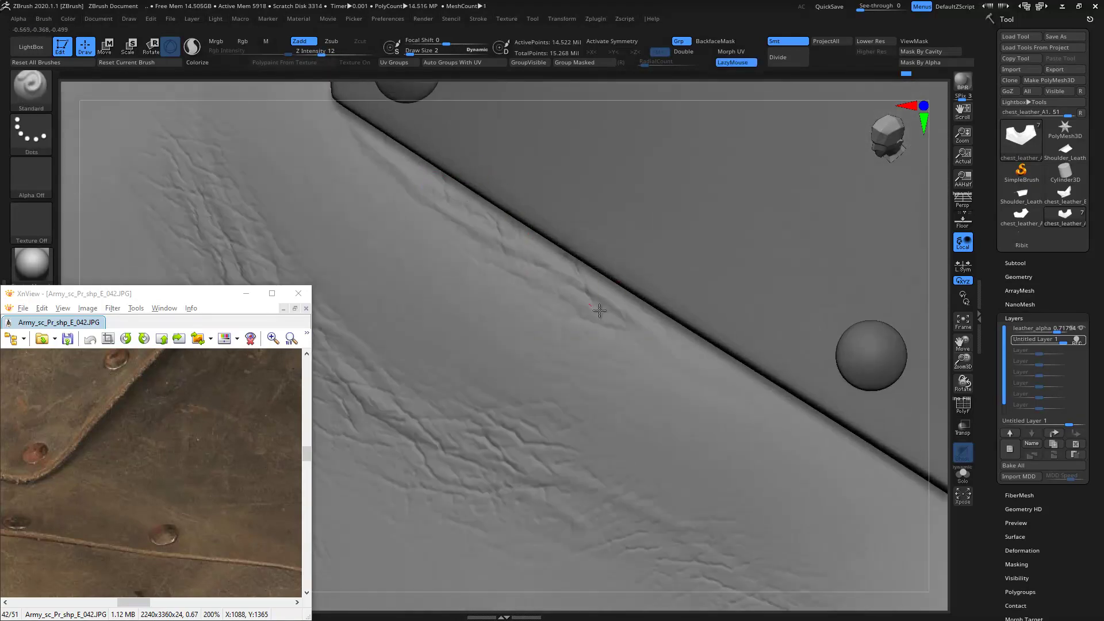
pyautogui.moveTo(407, 172); pyautogui.dragTo(528, 234, button='right')
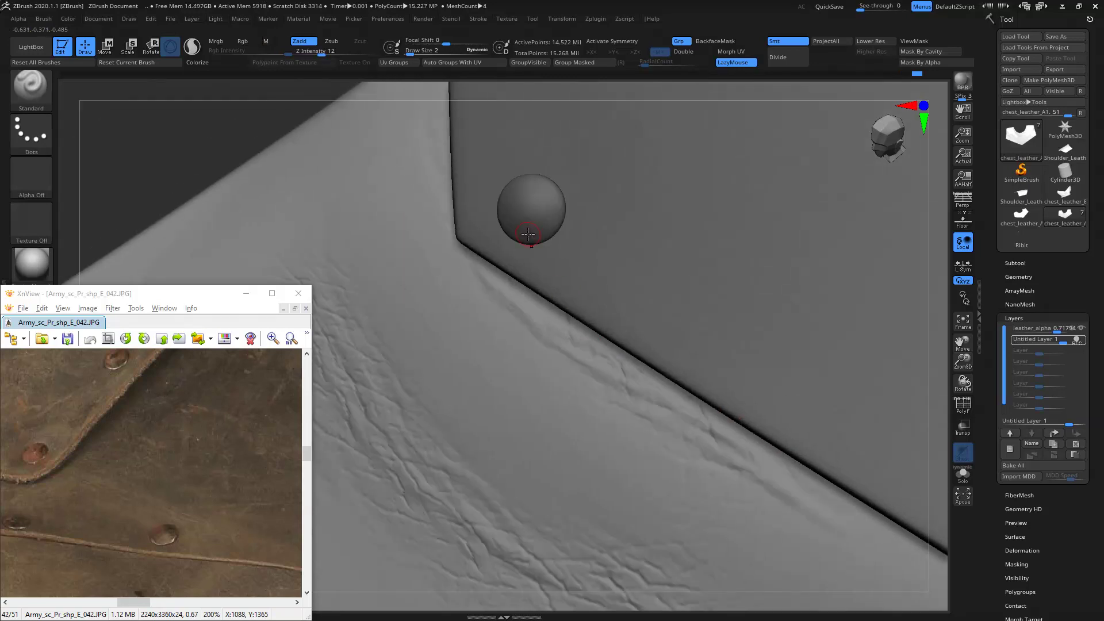
pyautogui.moveTo(616, 313)
pyautogui.keyDown('ctrl'); pyautogui.mouseDown(button='right')
pyautogui.moveTo(357, 192)
pyautogui.moveTo(587, 299)
pyautogui.moveTo(659, 348)
pyautogui.mouseUp(button='right'); pyautogui.keyUp('ctrl')
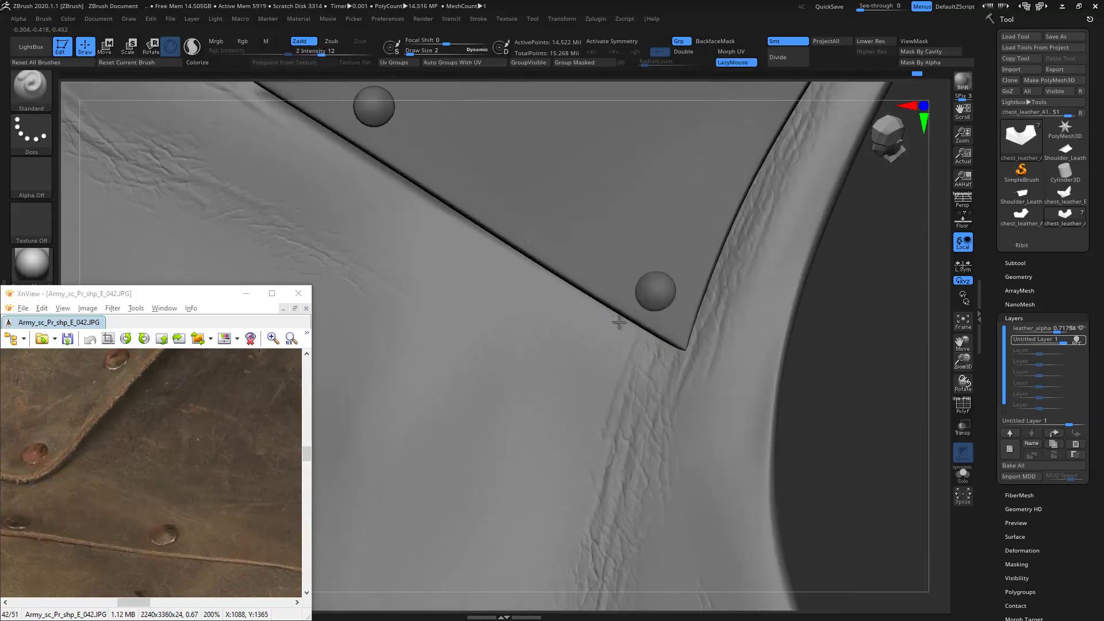
pyautogui.moveTo(651, 418)
pyautogui.keyDown('ctrl'); pyautogui.mouseDown(button='right')
pyautogui.moveTo(485, 267)
pyautogui.moveTo(296, 157)
pyautogui.moveTo(571, 387)
pyautogui.mouseUp(button='right'); pyautogui.keyUp('ctrl')
pyautogui.moveTo(639, 181)
pyautogui.keyDown('ctrl'); pyautogui.mouseDown(button='right')
pyautogui.moveTo(567, 222)
pyautogui.moveTo(544, 129)
pyautogui.mouseUp(button='right'); pyautogui.keyUp('ctrl')
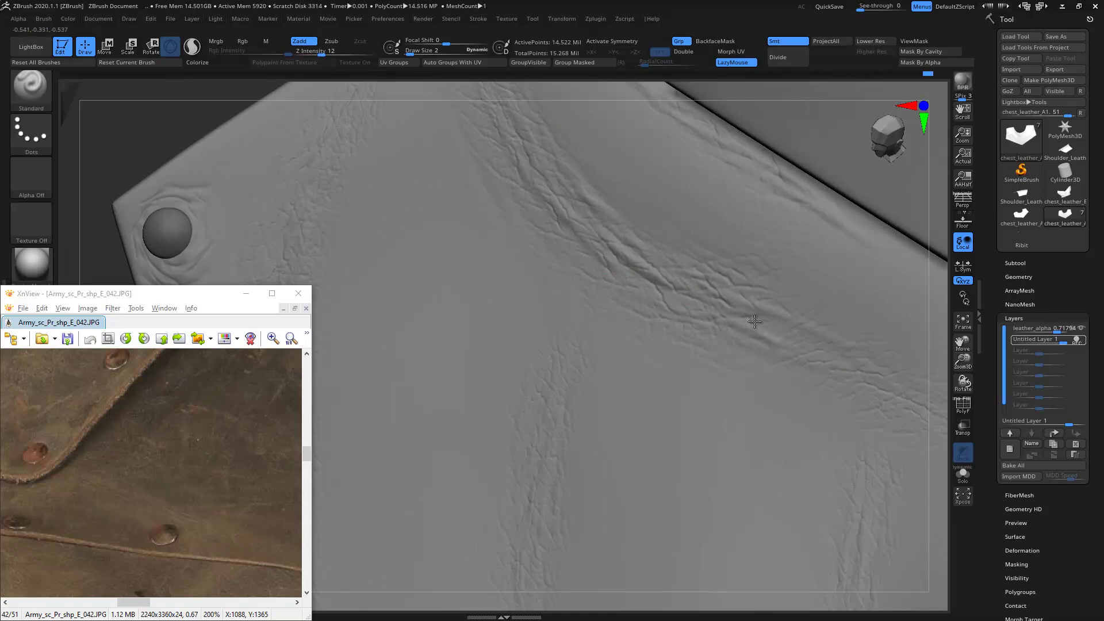
pyautogui.press('super')
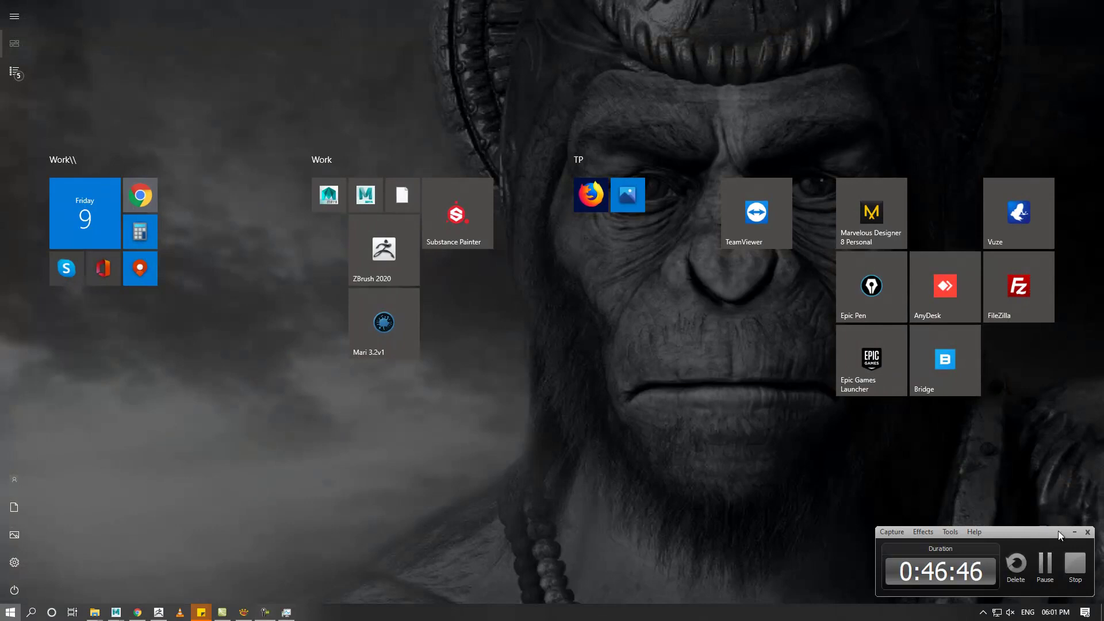
# - Minimize the recorder panel and close the Start menu to return to ZBrush
pyautogui.click(1071, 532)
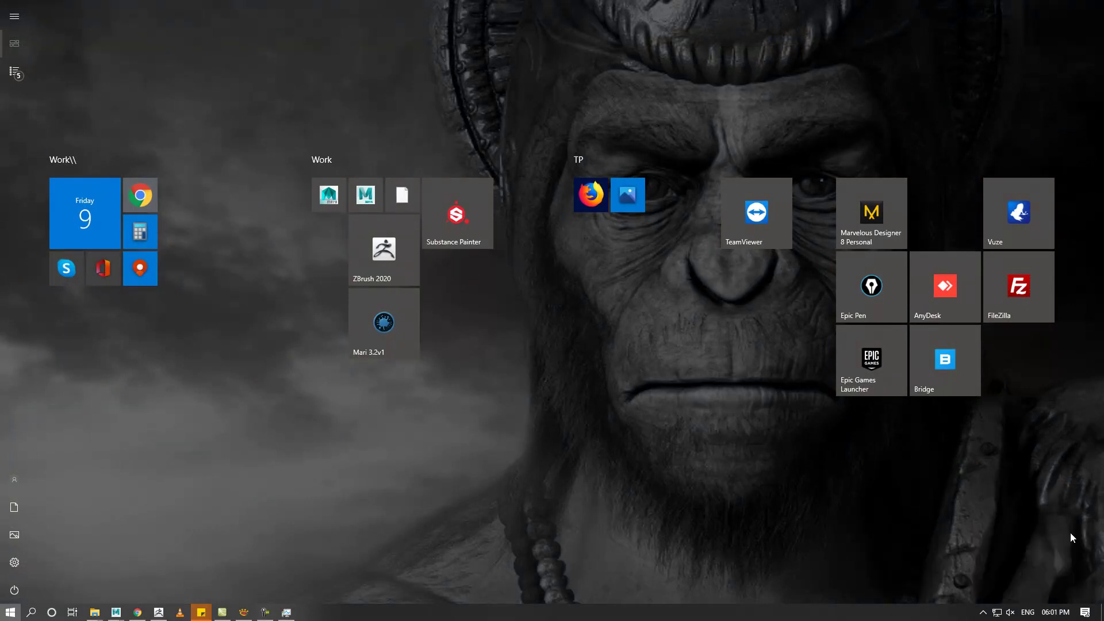
pyautogui.press('super')
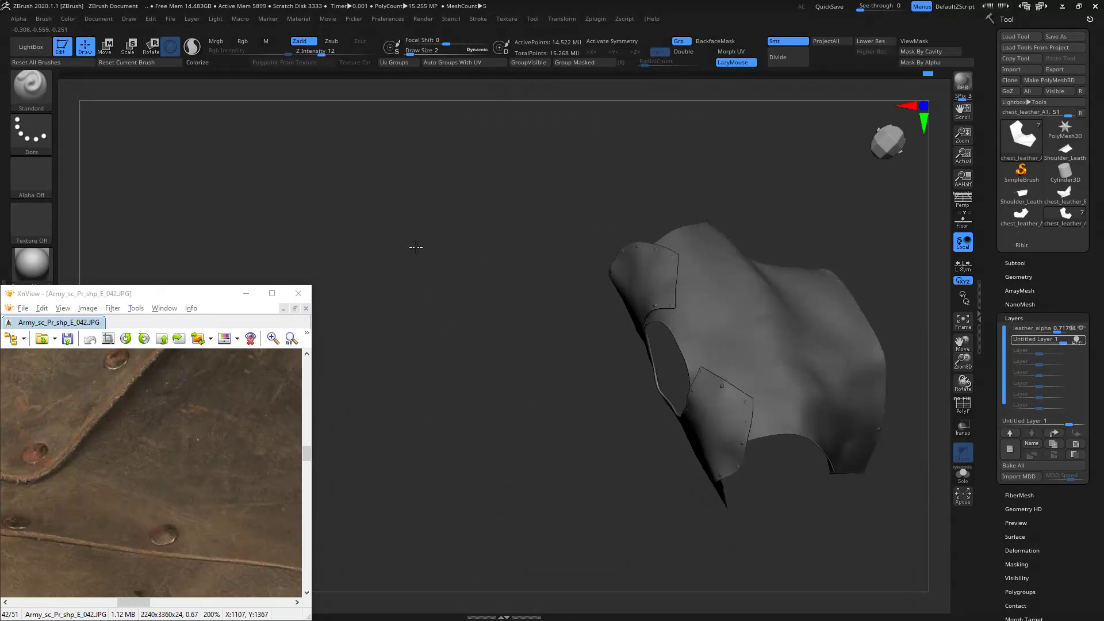
# - Zoom in on the leather and deepen a crease with the Standard brush
pyautogui.moveTo(411, 233); pyautogui.dragTo(705, 221)
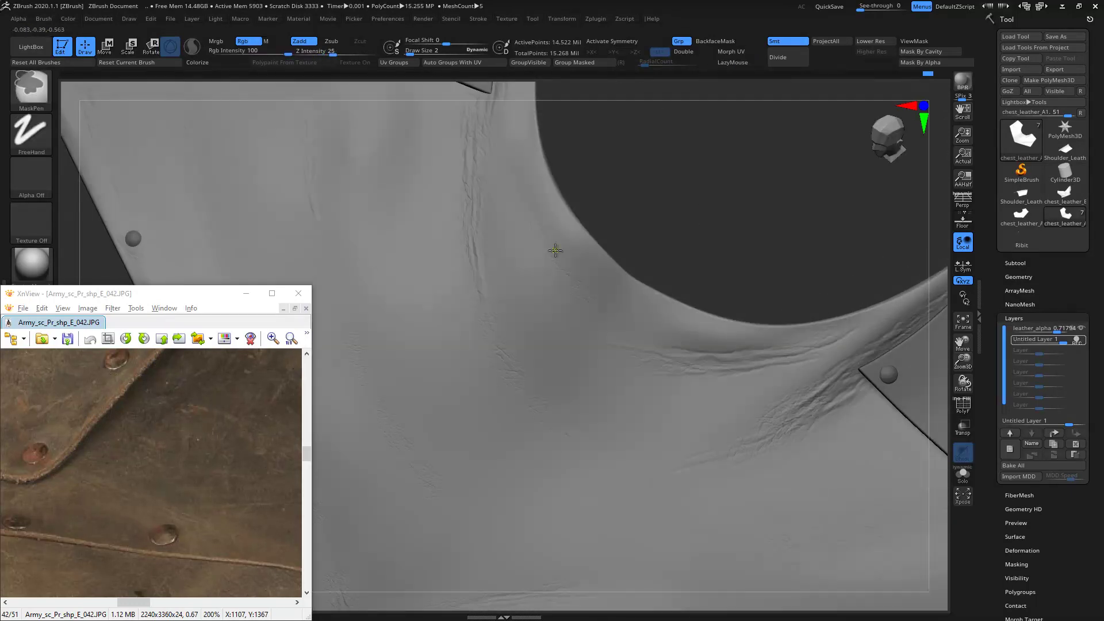
pyautogui.moveTo(501, 182); pyautogui.dragTo(537, 218)
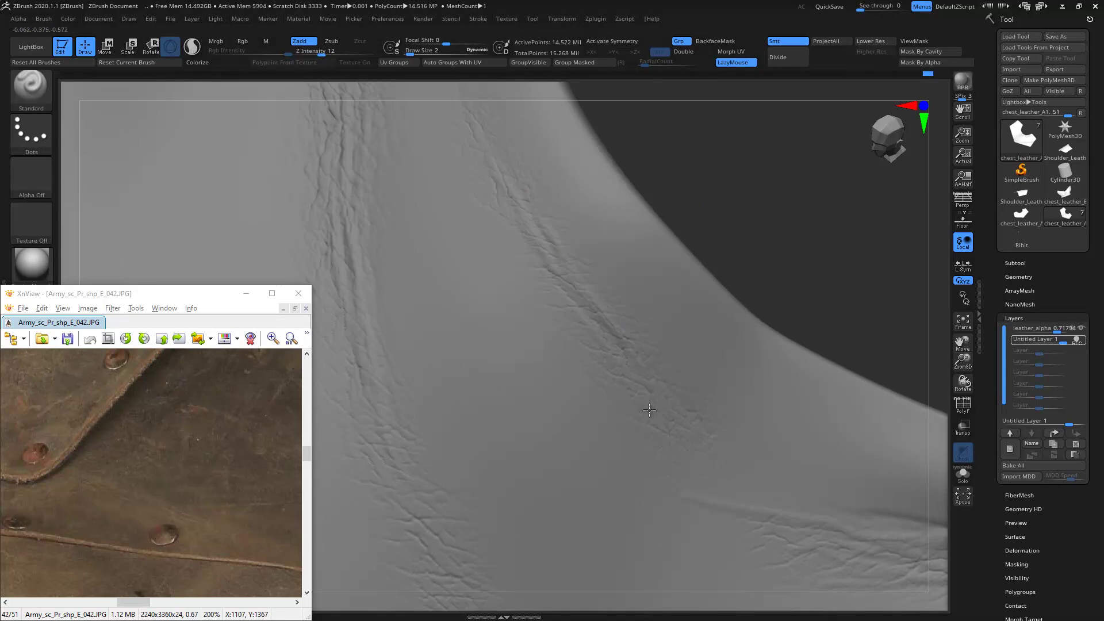
pyautogui.moveTo(661, 278)
pyautogui.mouseDown(button='right')
pyautogui.moveTo(885, 144)
pyautogui.moveTo(527, 245)
pyautogui.mouseUp(button='right')
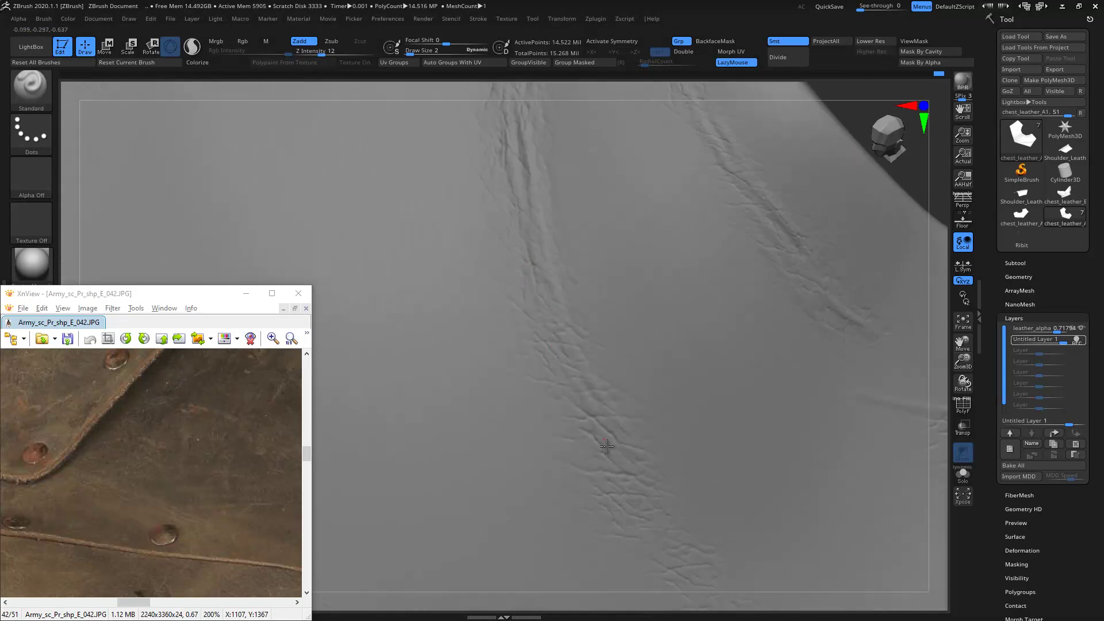
pyautogui.moveTo(607, 445); pyautogui.dragTo(544, 225, button='right')
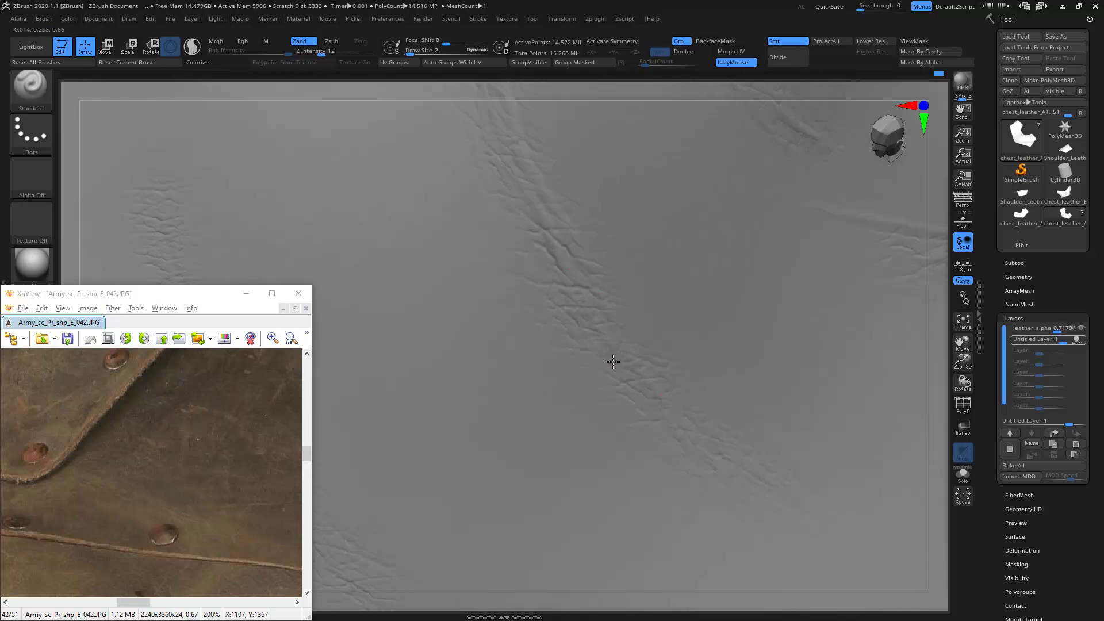
pyautogui.moveTo(636, 375)
pyautogui.keyDown('ctrl'); pyautogui.mouseDown(button='right')
pyautogui.moveTo(413, 223)
pyautogui.moveTo(353, 253)
pyautogui.moveTo(419, 333)
pyautogui.moveTo(335, 425)
pyautogui.moveTo(437, 294)
pyautogui.moveTo(459, 347)
pyautogui.moveTo(560, 332)
pyautogui.moveTo(440, 356)
pyautogui.moveTo(446, 323)
pyautogui.moveTo(545, 215)
pyautogui.mouseUp(button='right'); pyautogui.keyUp('ctrl')
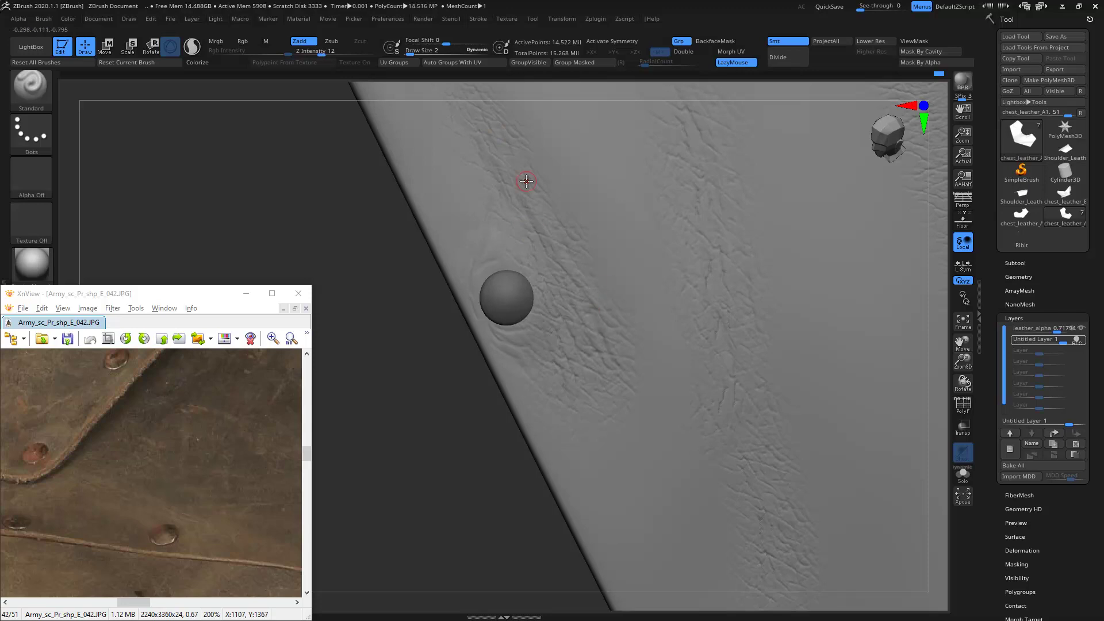
# - Raise Z Intensity from 12 to 17 and inspect the rivets along the plate edge
pyautogui.moveTo(321, 54); pyautogui.dragTo(327, 54)
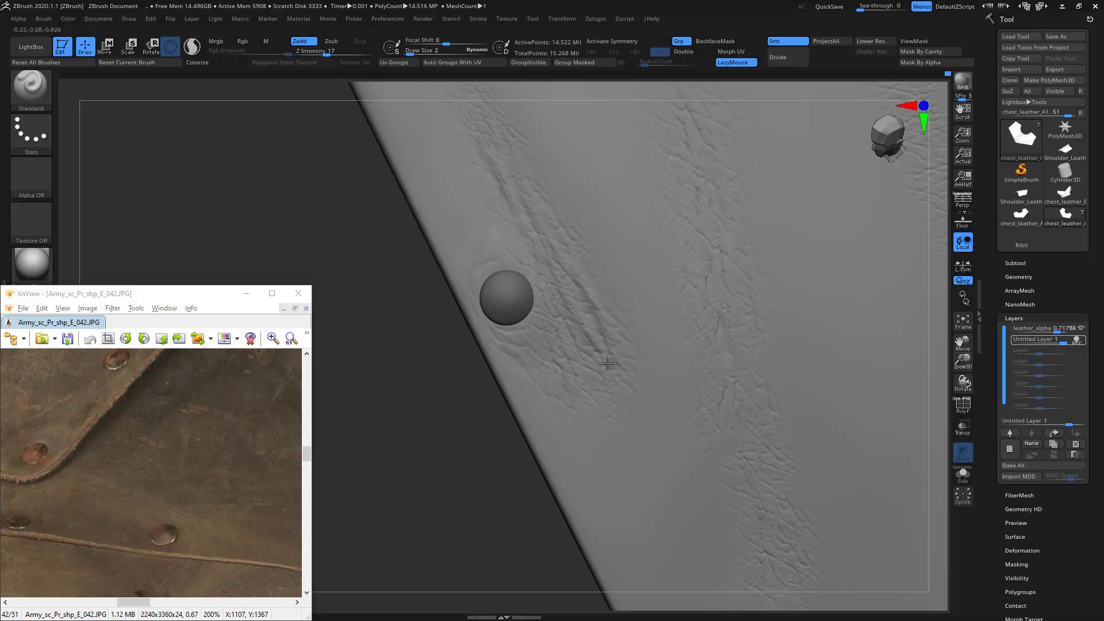
pyautogui.moveTo(685, 271)
pyautogui.mouseDown(button='right')
pyautogui.moveTo(405, 256)
pyautogui.moveTo(478, 309)
pyautogui.moveTo(708, 267)
pyautogui.mouseUp(button='right')
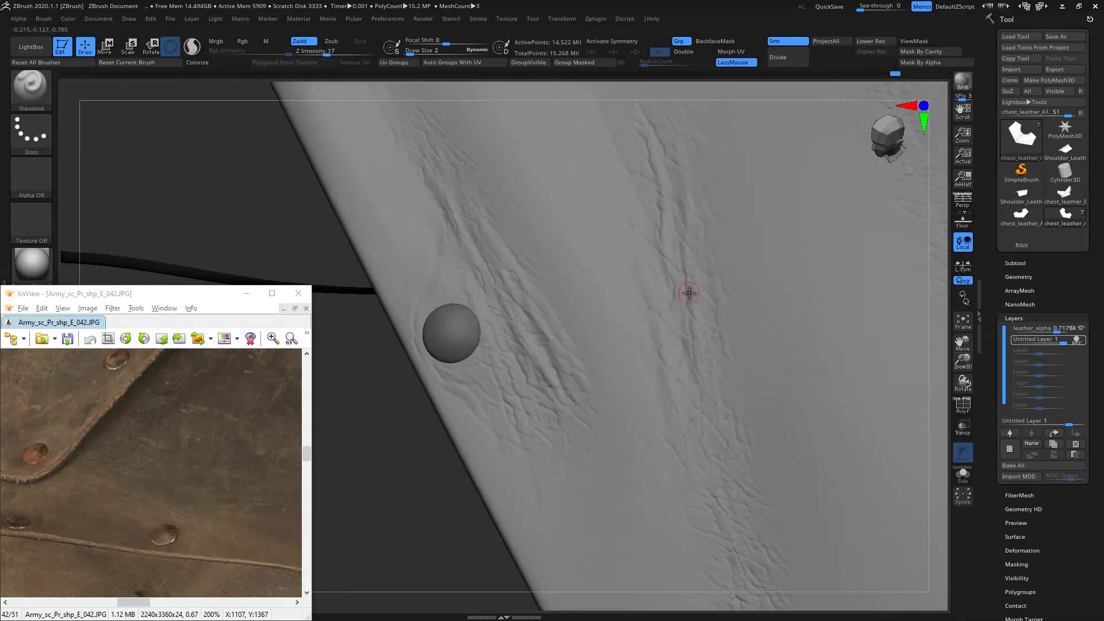
pyautogui.moveTo(698, 409); pyautogui.dragTo(693, 254, button='right')
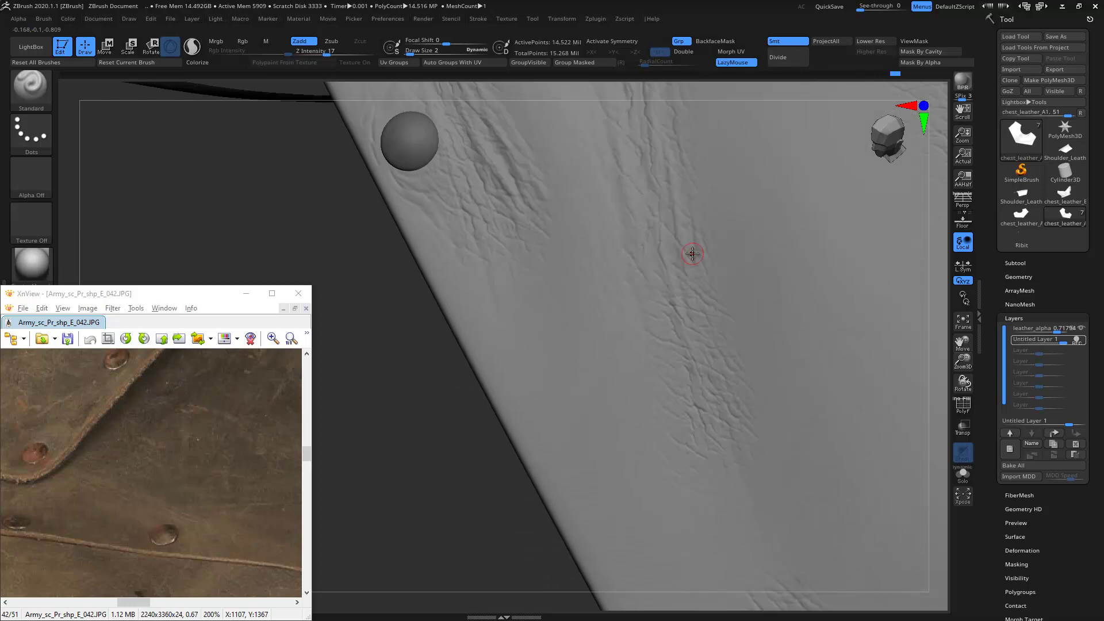
pyautogui.moveTo(764, 404)
pyautogui.mouseDown(button='right')
pyautogui.moveTo(459, 286)
pyautogui.moveTo(582, 313)
pyautogui.moveTo(427, 311)
pyautogui.moveTo(650, 293)
pyautogui.mouseUp(button='right')
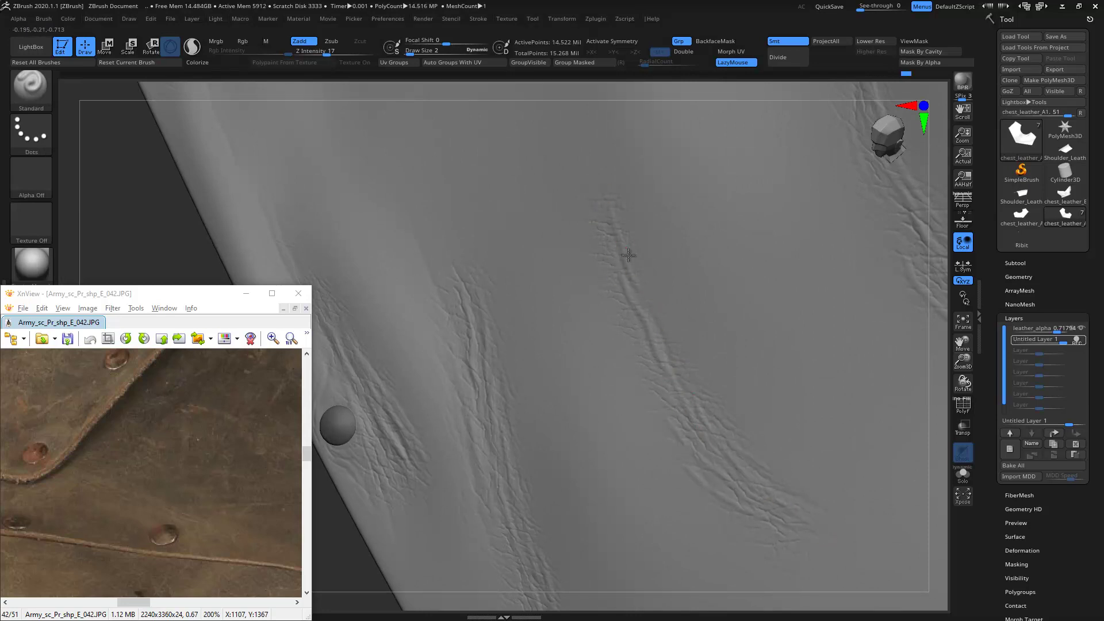
pyautogui.moveTo(718, 375)
pyautogui.keyDown('alt'); pyautogui.mouseDown(button='right')
pyautogui.moveTo(474, 320)
pyautogui.moveTo(407, 271)
pyautogui.moveTo(421, 330)
pyautogui.moveTo(409, 312)
pyautogui.moveTo(399, 363)
pyautogui.moveTo(454, 428)
pyautogui.moveTo(375, 370)
pyautogui.moveTo(678, 263)
pyautogui.moveTo(671, 234)
pyautogui.mouseUp(button='right'); pyautogui.keyUp('alt')
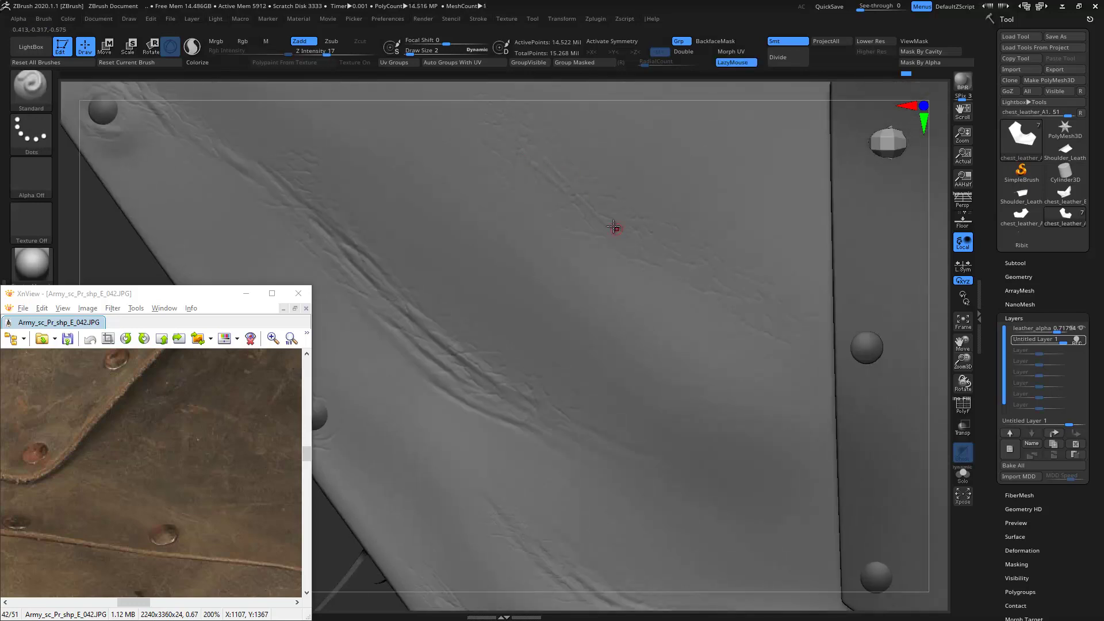
# - Lower Z Intensity to 15 and zoom in on the leather beside the riveted panel edge
pyautogui.moveTo(329, 51); pyautogui.dragTo(325, 51)
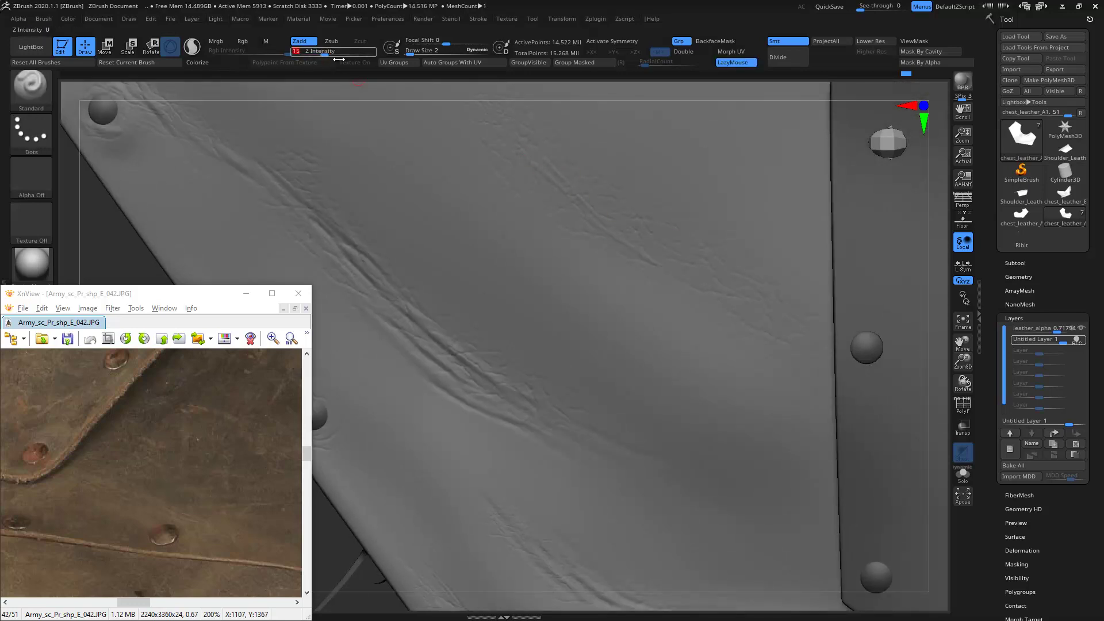
pyautogui.keyDown('ctrl'); pyautogui.moveTo(598, 204); pyautogui.dragTo(549, 148, button='right'); pyautogui.keyUp('ctrl')
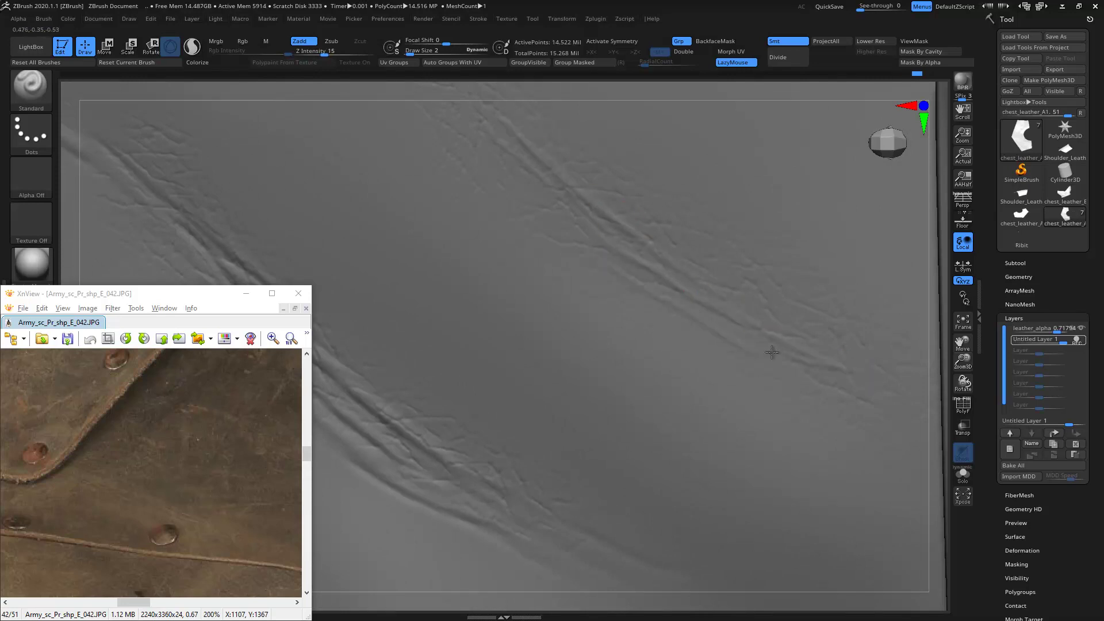
pyautogui.keyDown('ctrl'); pyautogui.moveTo(849, 345); pyautogui.dragTo(874, 380, button='right'); pyautogui.keyUp('ctrl')
pyautogui.keyDown('ctrl'); pyautogui.moveTo(772, 303); pyautogui.dragTo(751, 278, button='right'); pyautogui.keyUp('ctrl')
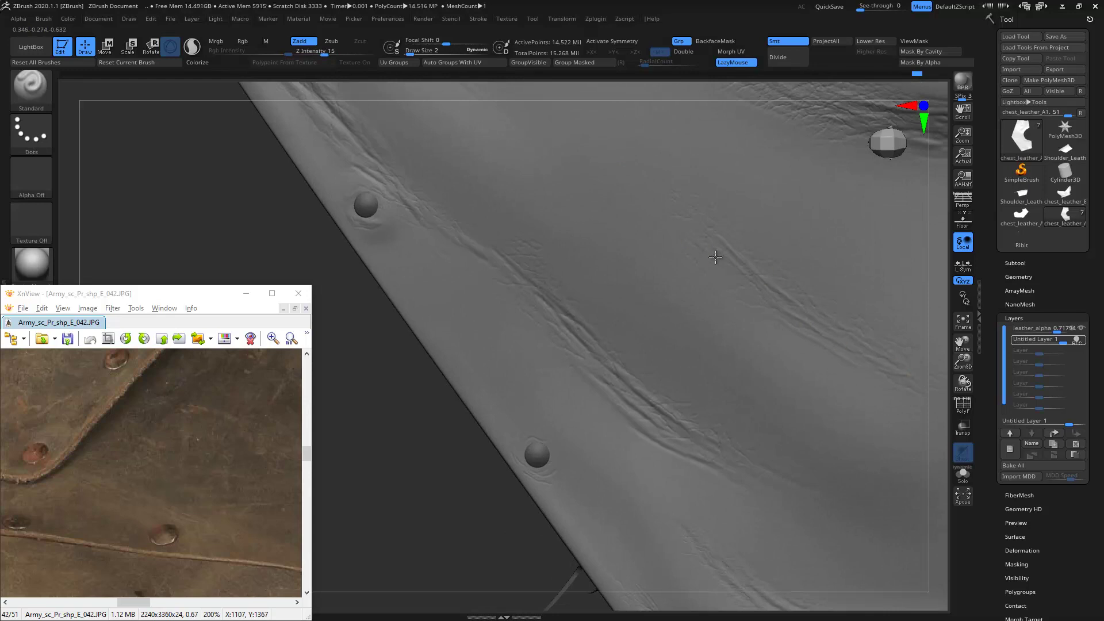
pyautogui.moveTo(849, 357)
pyautogui.keyDown('ctrl'); pyautogui.mouseDown(button='right')
pyautogui.moveTo(488, 227)
pyautogui.moveTo(464, 251)
pyautogui.moveTo(715, 375)
pyautogui.mouseUp(button='right'); pyautogui.keyUp('ctrl')
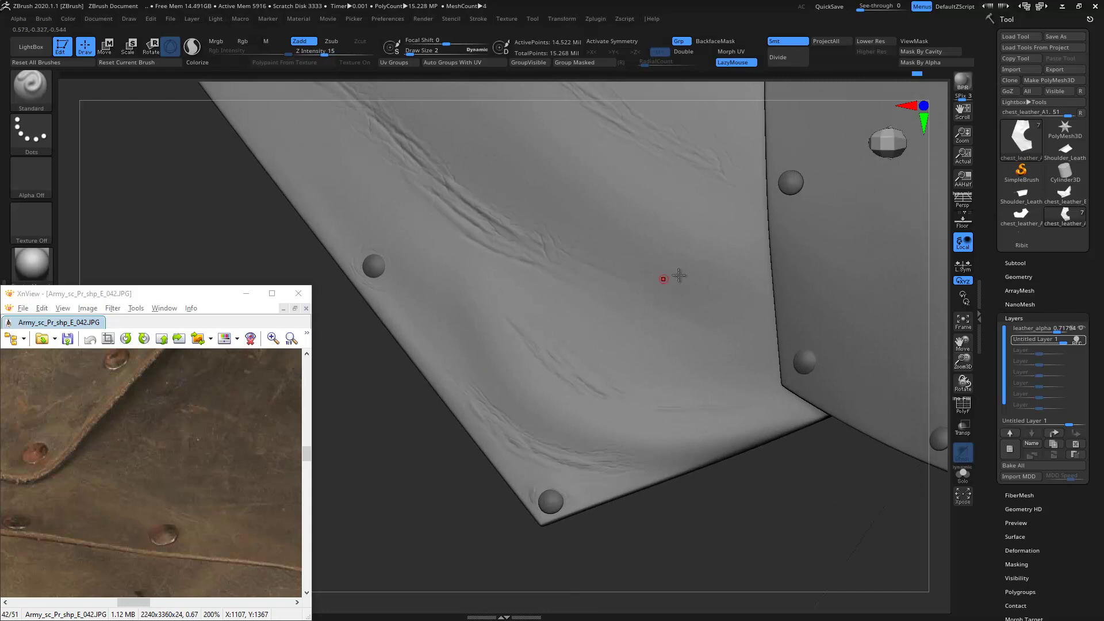
pyautogui.keyDown('ctrl'); pyautogui.moveTo(661, 279); pyautogui.dragTo(770, 215, button='right'); pyautogui.keyUp('ctrl')
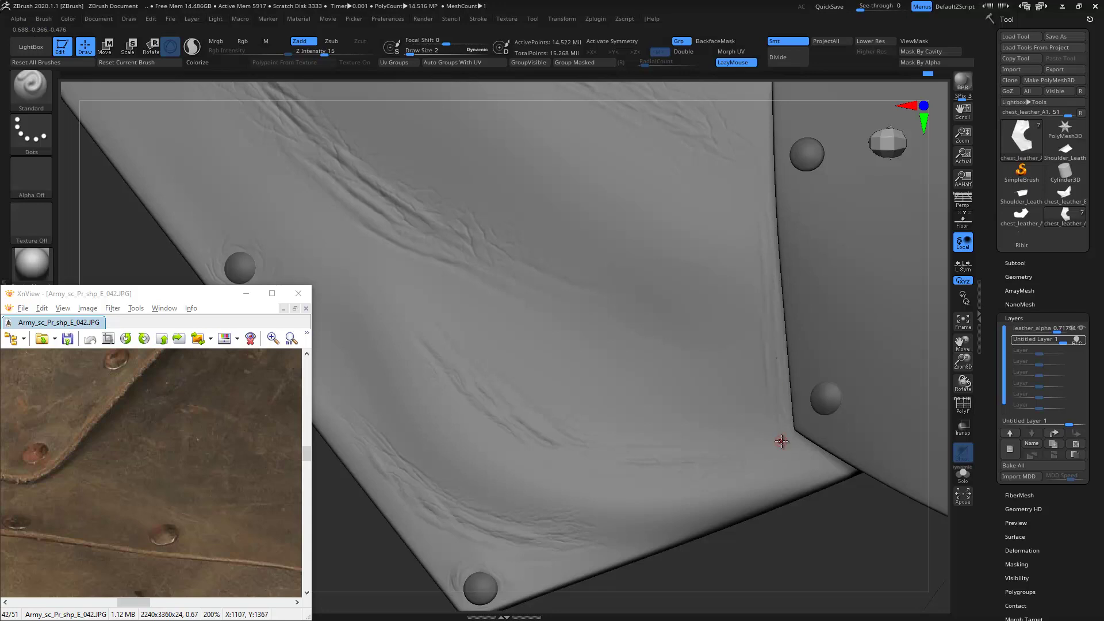
pyautogui.moveTo(776, 324)
pyautogui.mouseDown(button='right')
pyautogui.moveTo(747, 424)
pyautogui.moveTo(638, 187)
pyautogui.moveTo(673, 192)
pyautogui.mouseUp(button='right')
# - Sculpt a faint vertical crease beside the panel edge, then frame and inspect the vest's seam
pyautogui.moveTo(676, 259); pyautogui.dragTo(670, 322)
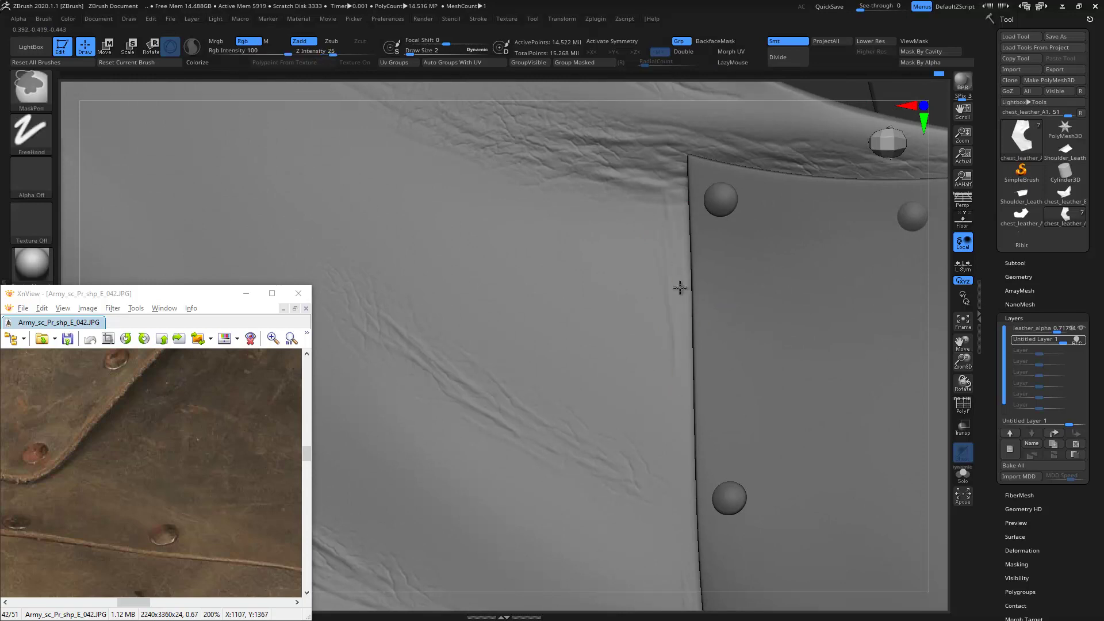
pyautogui.press('f')
pyautogui.moveTo(360, 198)
pyautogui.mouseDown(button='right')
pyautogui.moveTo(370, 128)
pyautogui.moveTo(333, 160)
pyautogui.moveTo(374, 172)
pyautogui.moveTo(259, 123)
pyautogui.moveTo(347, 365)
pyautogui.moveTo(343, 234)
pyautogui.moveTo(575, 289)
pyautogui.moveTo(564, 264)
pyautogui.moveTo(524, 241)
pyautogui.mouseUp(button='right')
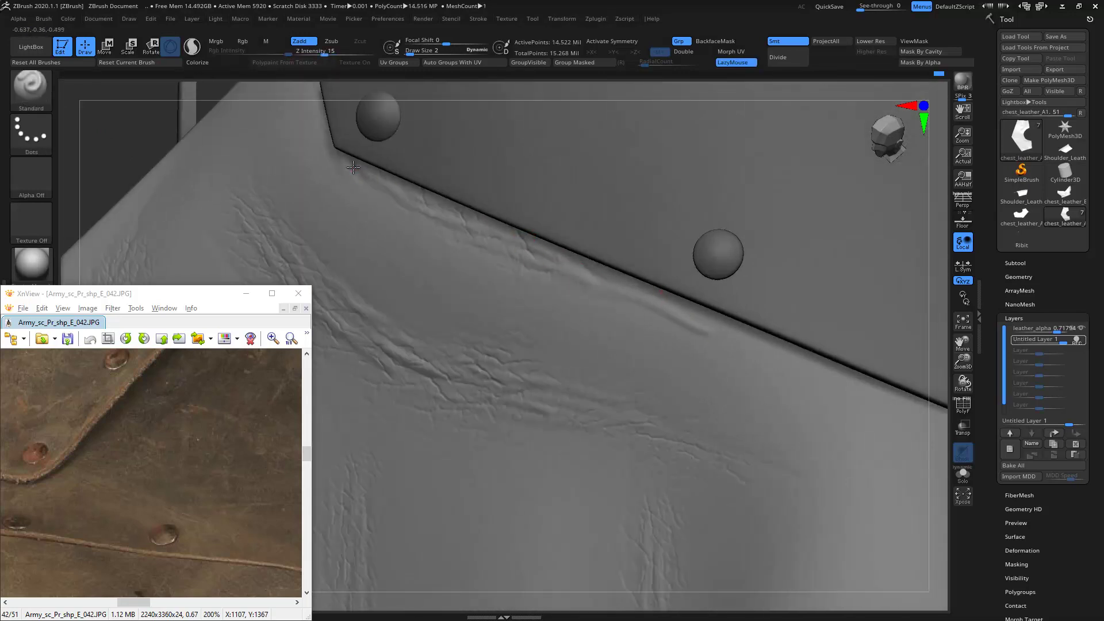
pyautogui.moveTo(574, 263)
pyautogui.mouseDown(button='right')
pyautogui.moveTo(256, 144)
pyautogui.moveTo(776, 370)
pyautogui.moveTo(723, 311)
pyautogui.mouseUp(button='right')
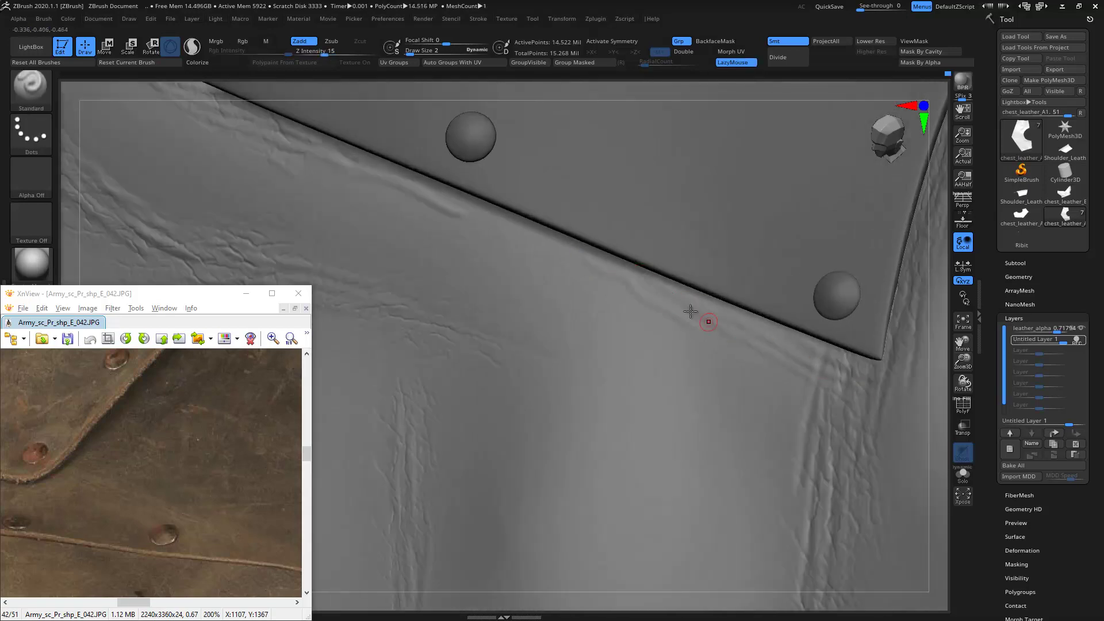
pyautogui.moveTo(1046, 329)
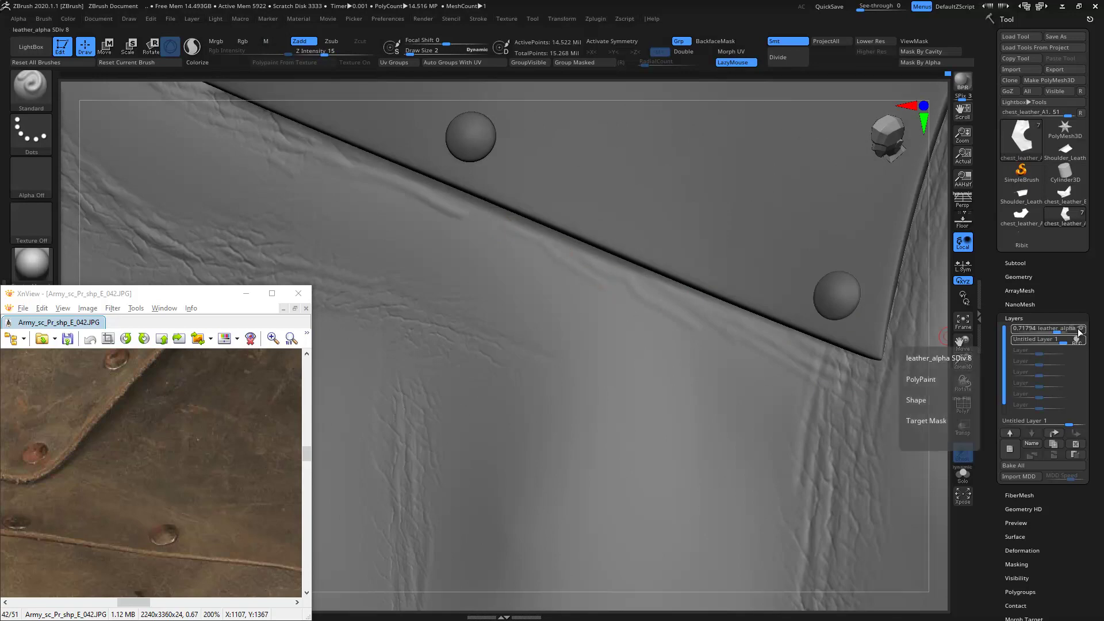
# - Make leather_alpha the active layer and rotate out to view the whole vest
pyautogui.click(1072, 336)
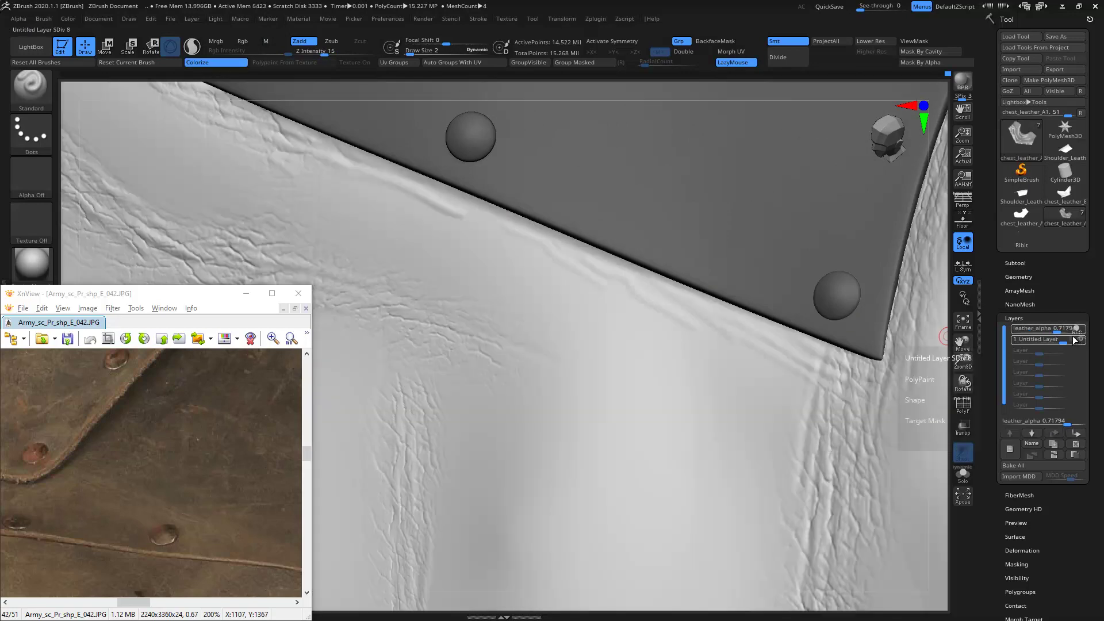
pyautogui.moveTo(658, 303)
pyautogui.mouseDown()
pyautogui.moveTo(294, 190)
pyautogui.moveTo(240, 80)
pyautogui.mouseUp()
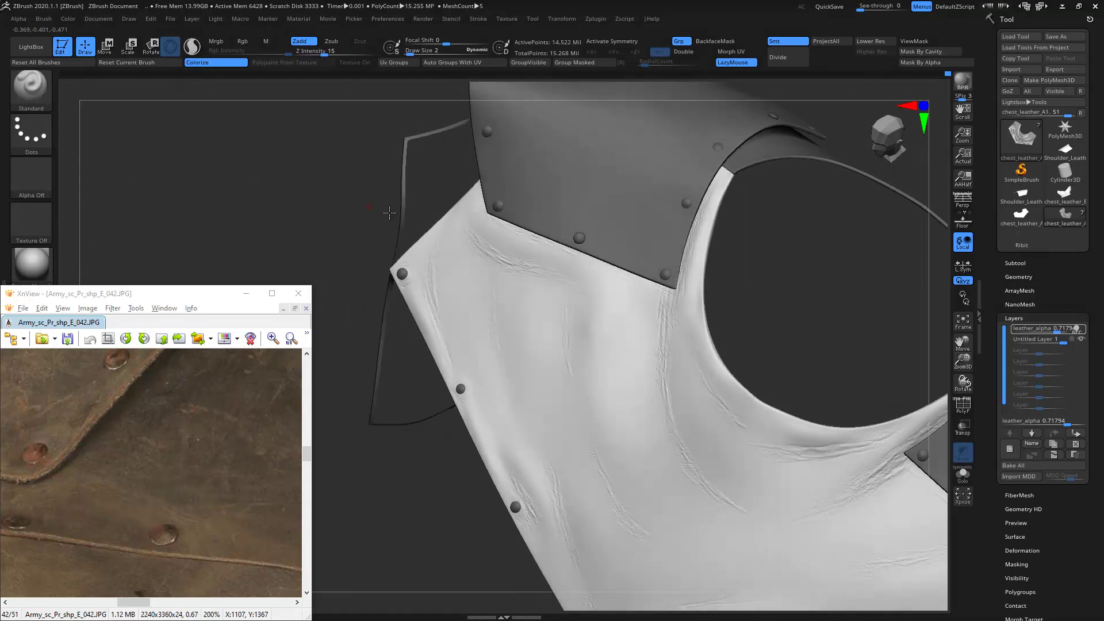